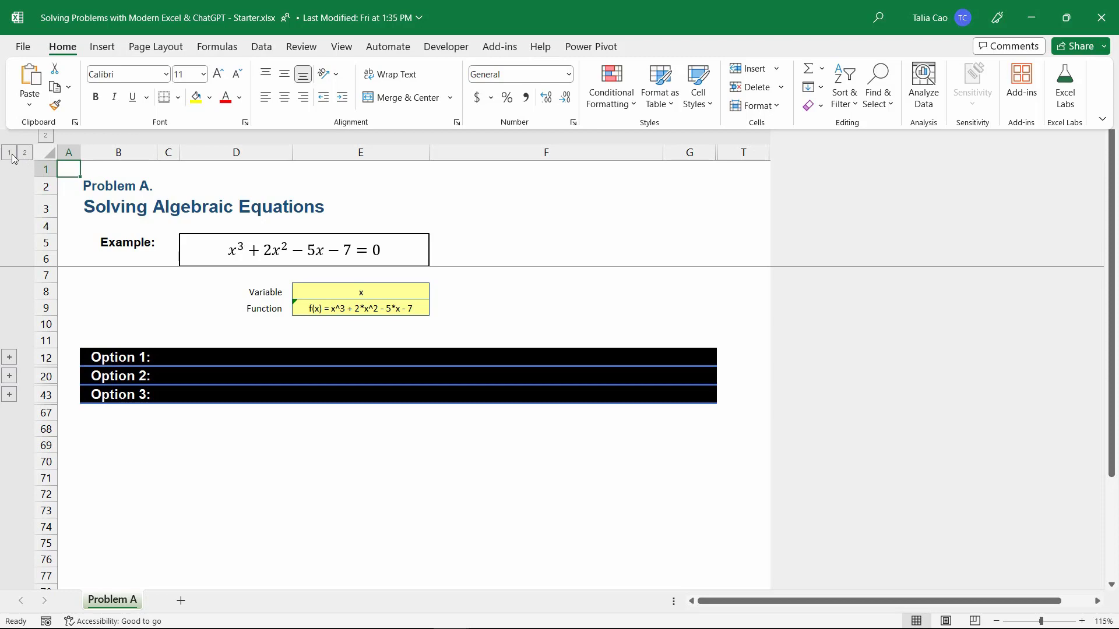
- Expand only the Option 1 Goal Seek / Solver section and inspect the formula shown beside the f(x) cell
click(13, 156)
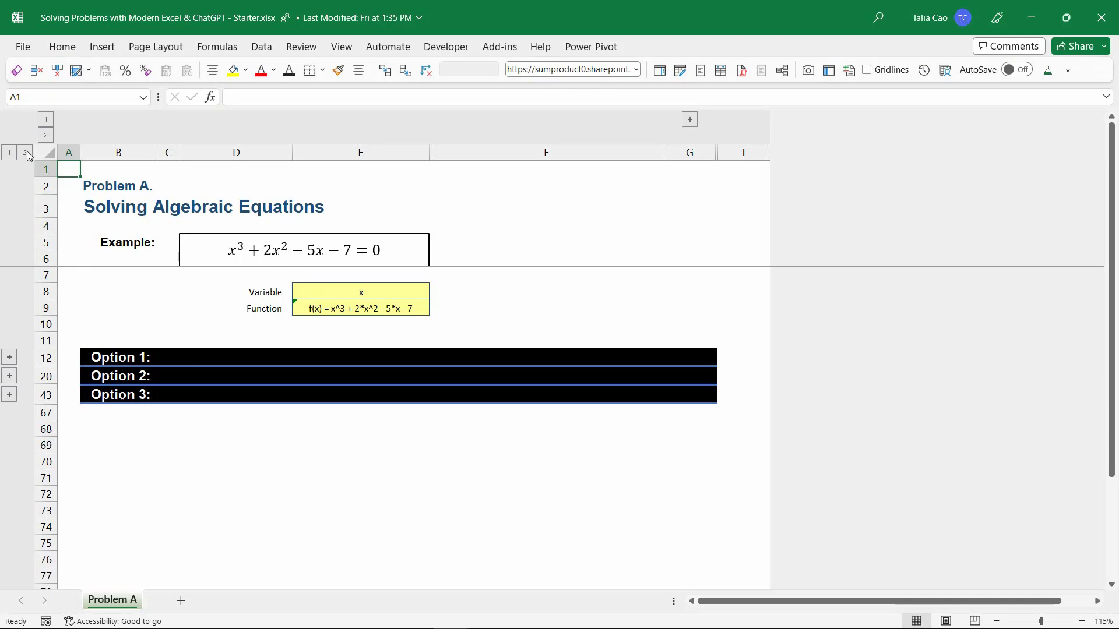
click(25, 153)
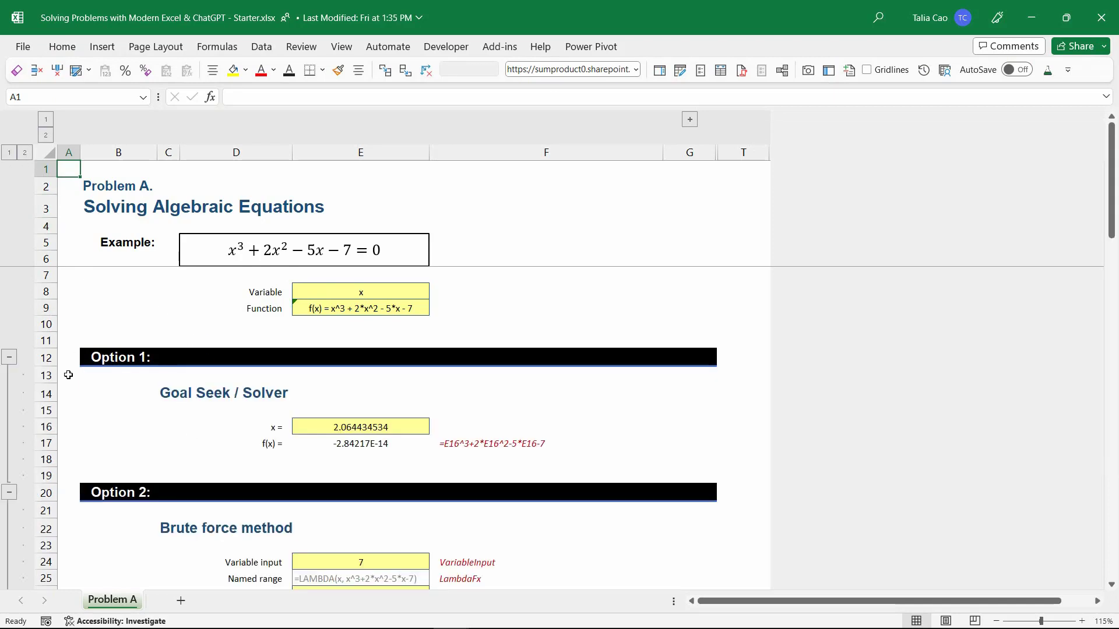
click(9, 153)
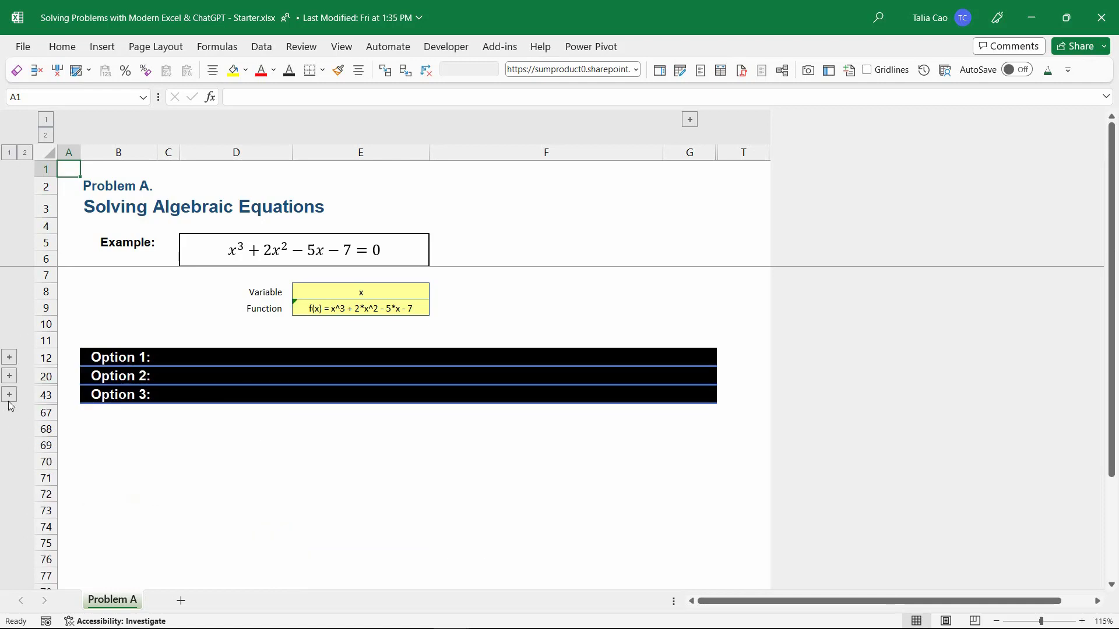
click(10, 357)
click(9, 357)
click(10, 357)
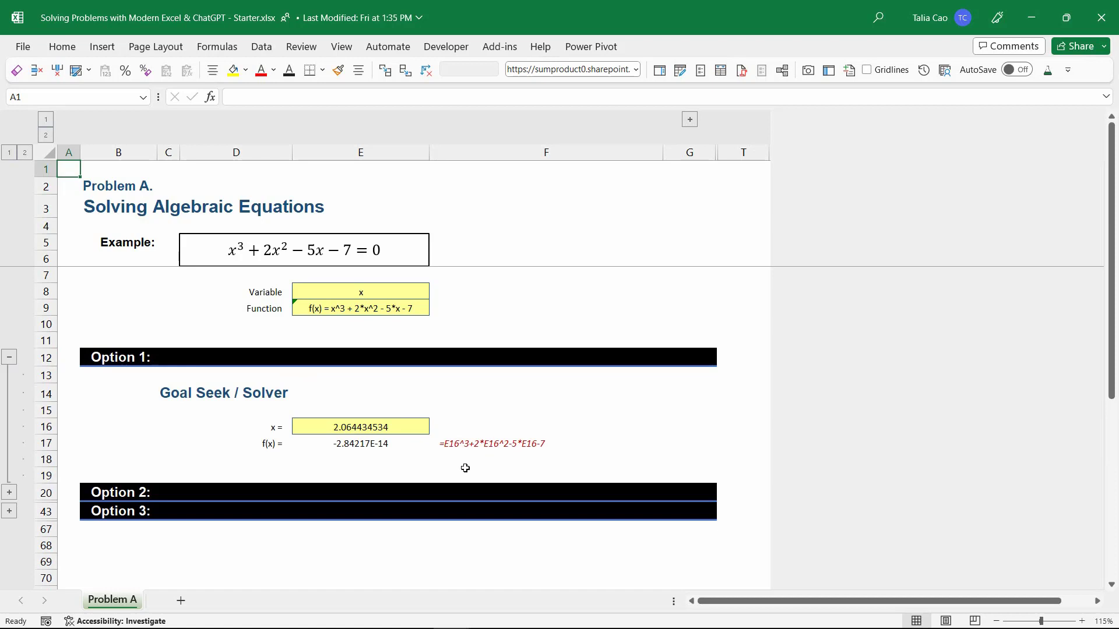
click(458, 446)
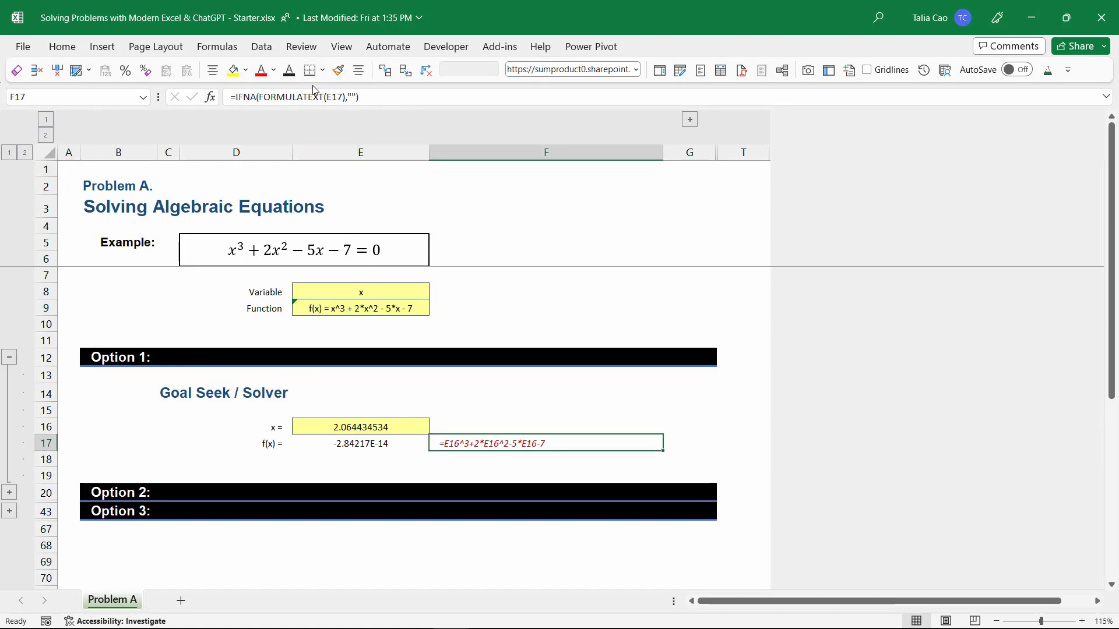
- Replace the x value in cell E16 with a starting guess of 3
click(386, 428)
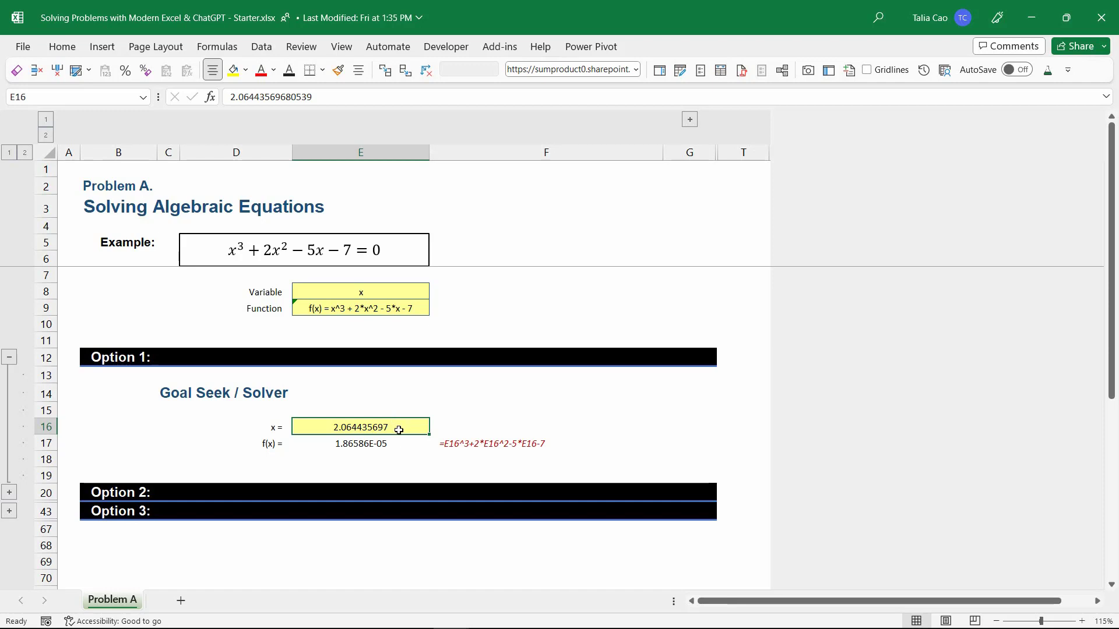
key(Delete)
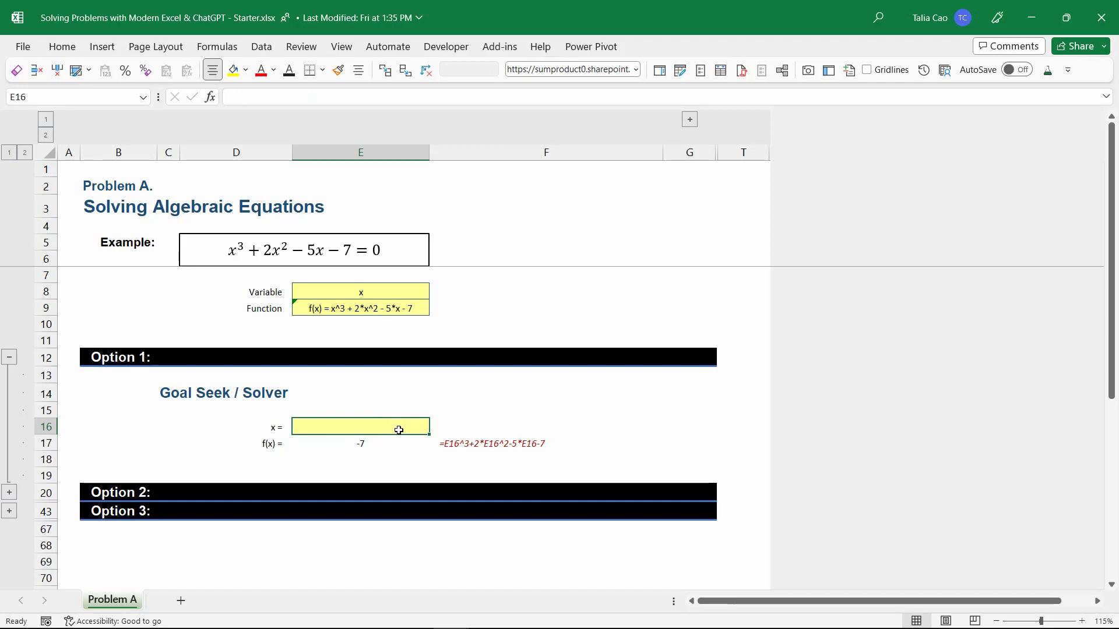
text(3)
key(Return)
- Run Goal Seek to bring f(x) in E17 to 0 by changing x in E16, and accept the solution
click(392, 429)
click(264, 48)
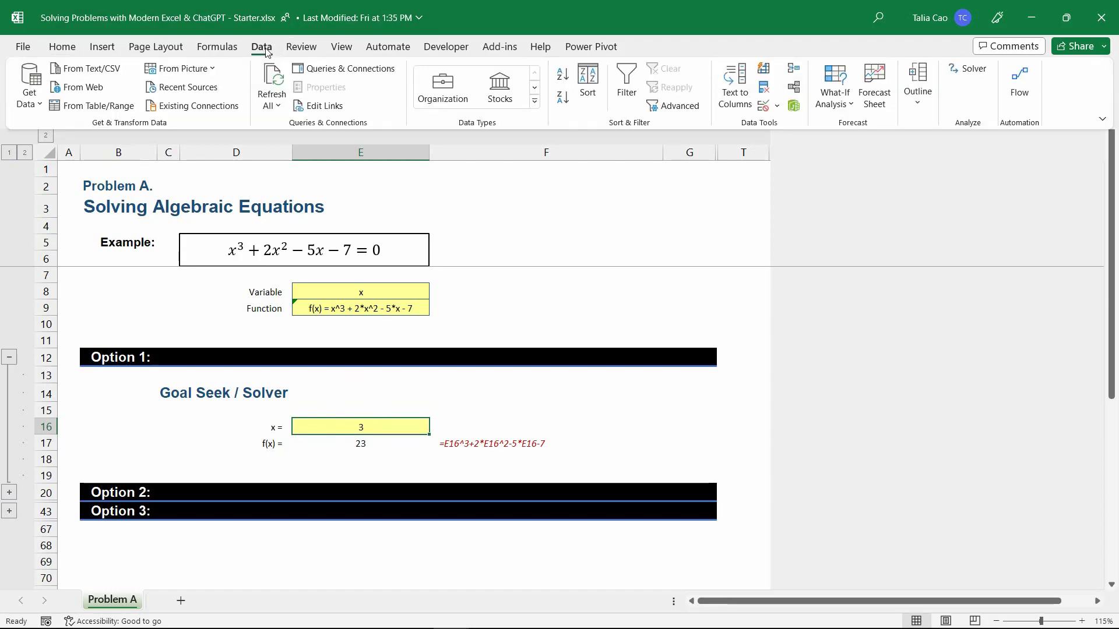
click(851, 109)
click(855, 145)
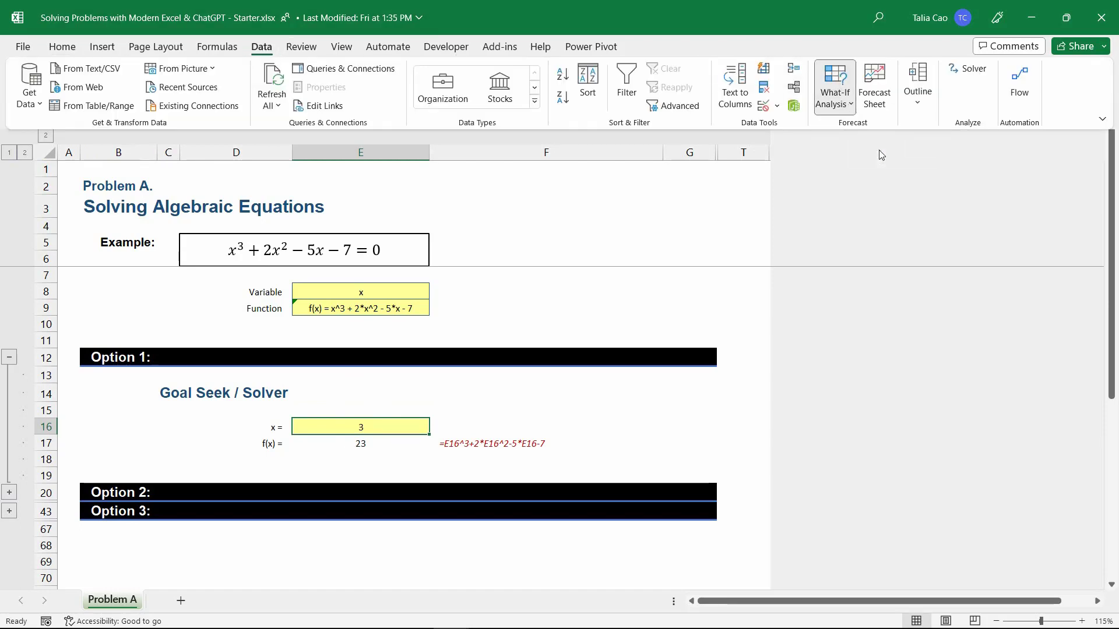
drag(755, 325, 612, 304)
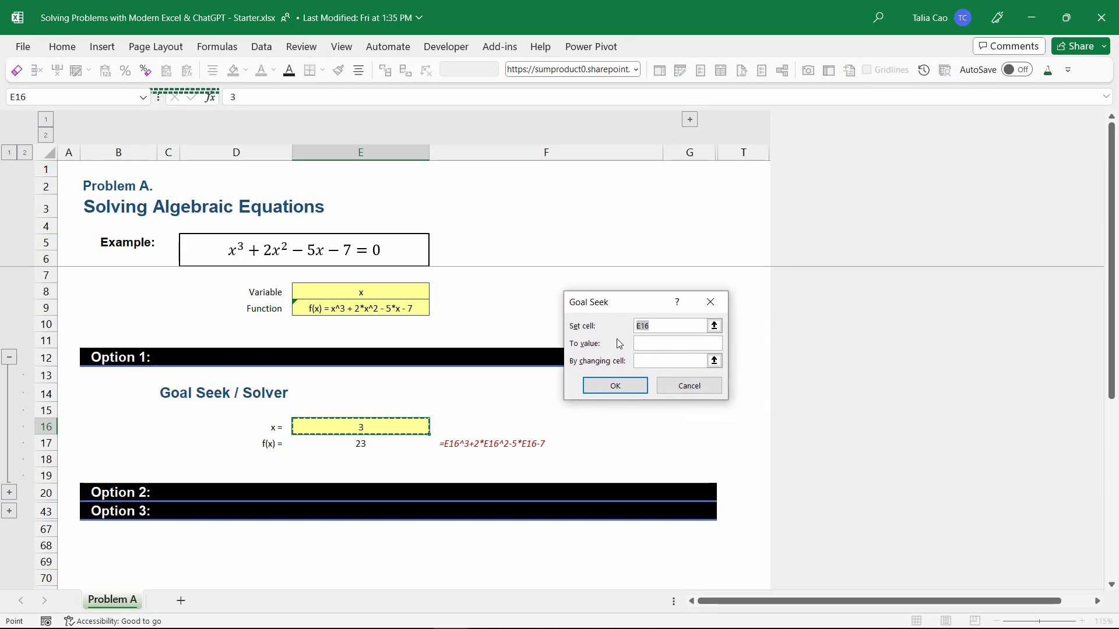
click(370, 444)
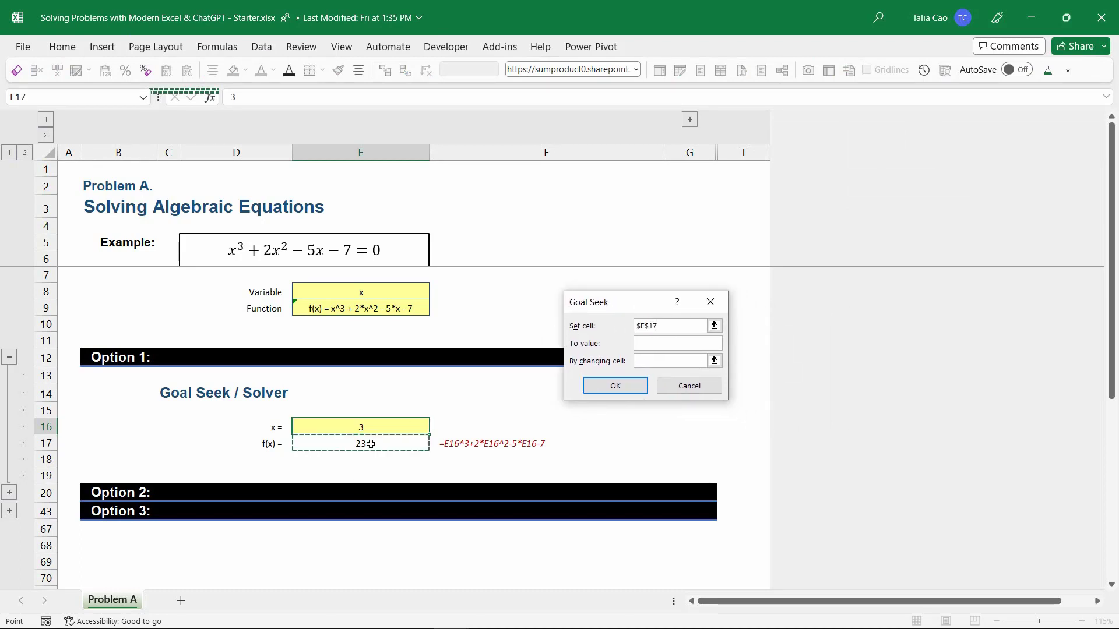
click(670, 344)
text(0)
key(Tab)
click(401, 425)
click(615, 385)
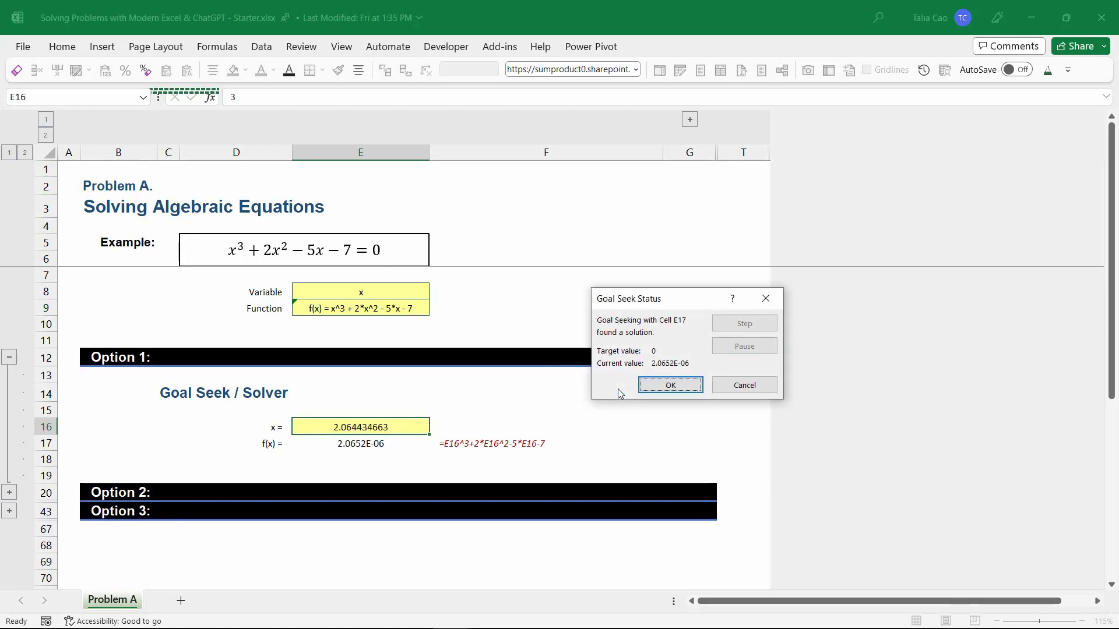
click(676, 388)
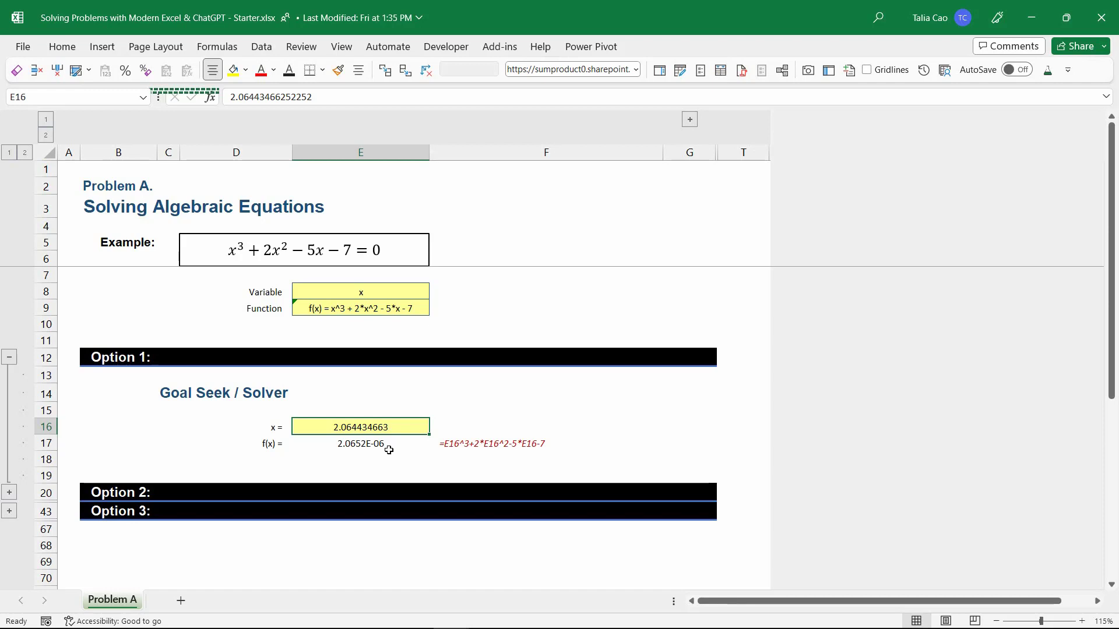
- Clear the x value in E16 and check in the Excel add-ins that the Solver Add-in is enabled
key(Delete)
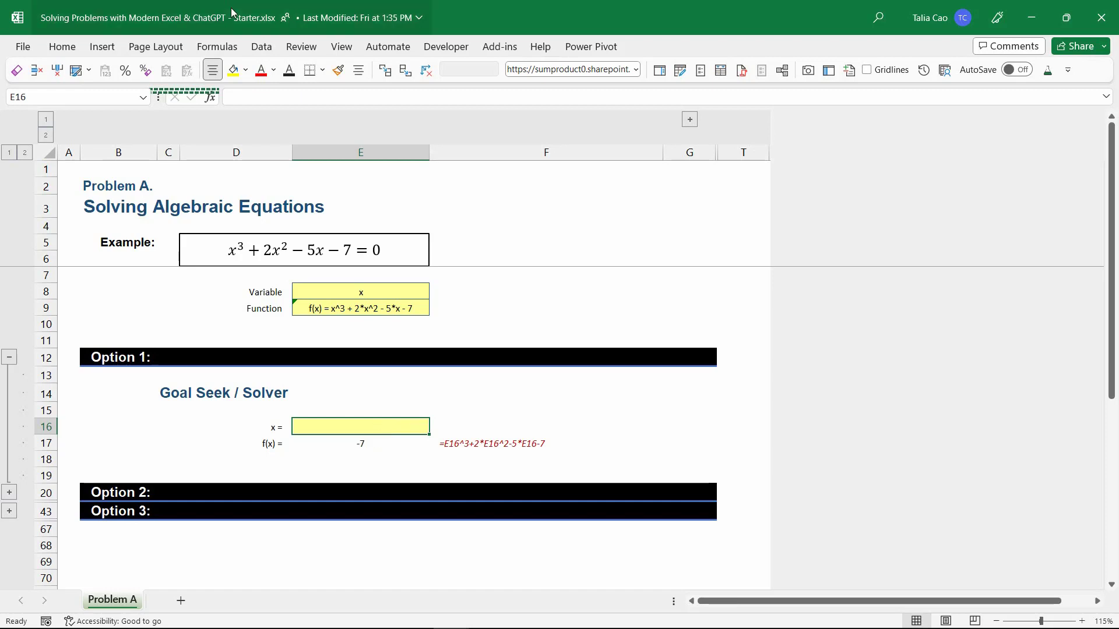
click(262, 47)
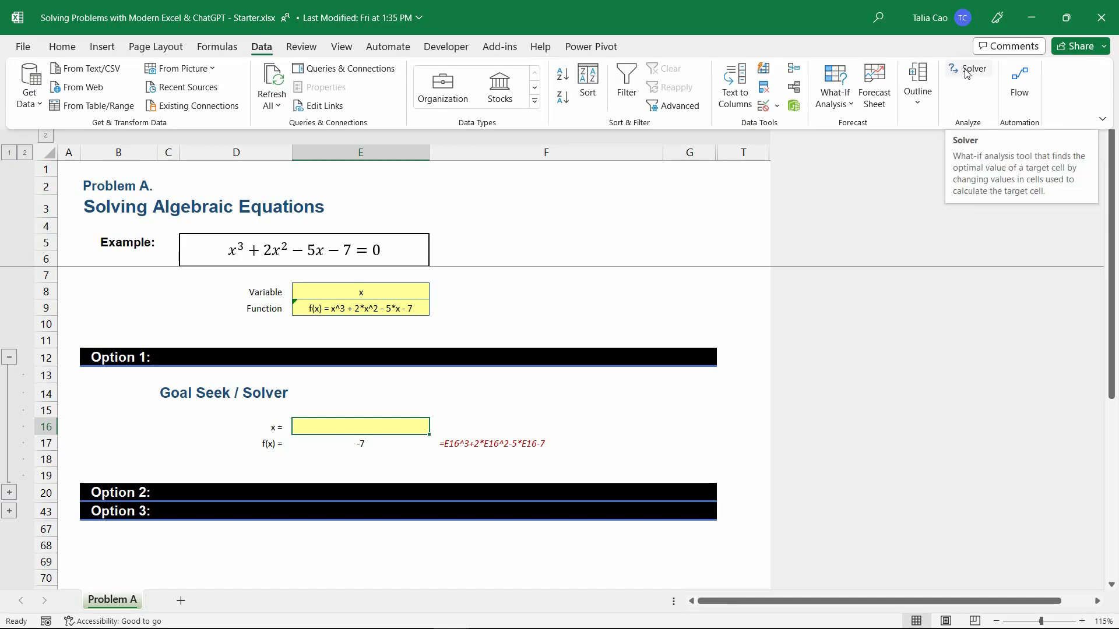
click(23, 47)
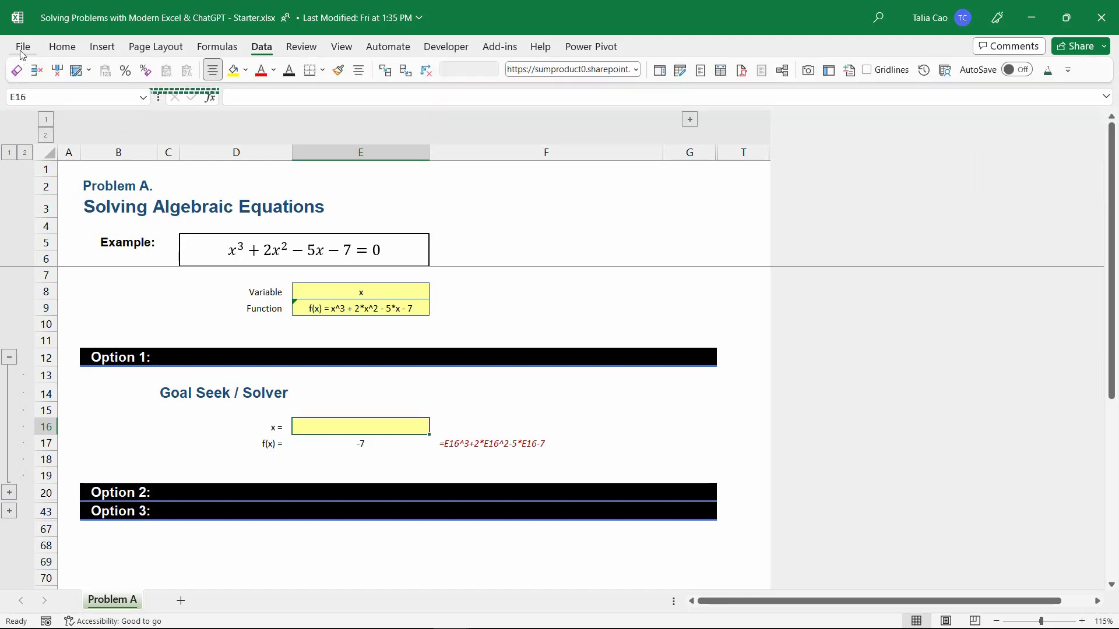
click(58, 603)
click(312, 314)
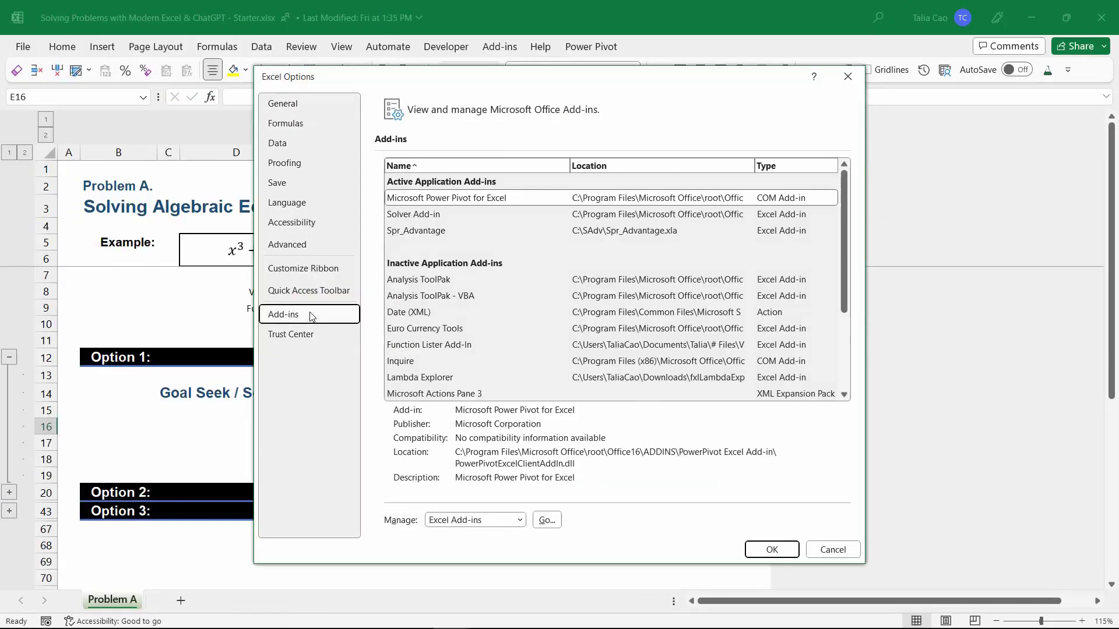
click(519, 520)
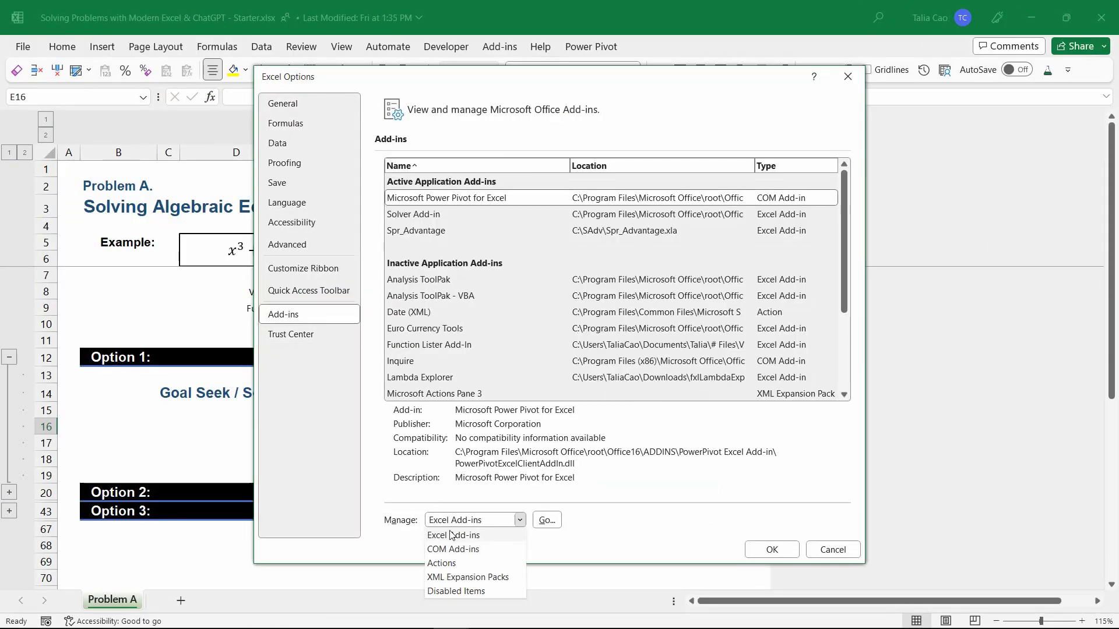
click(482, 536)
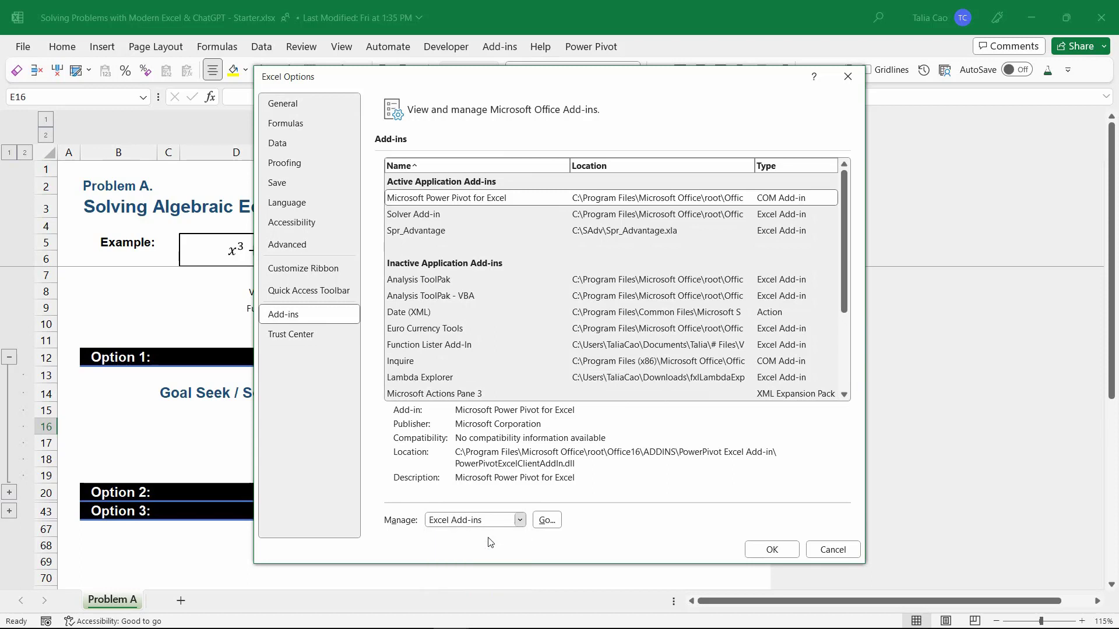
click(550, 522)
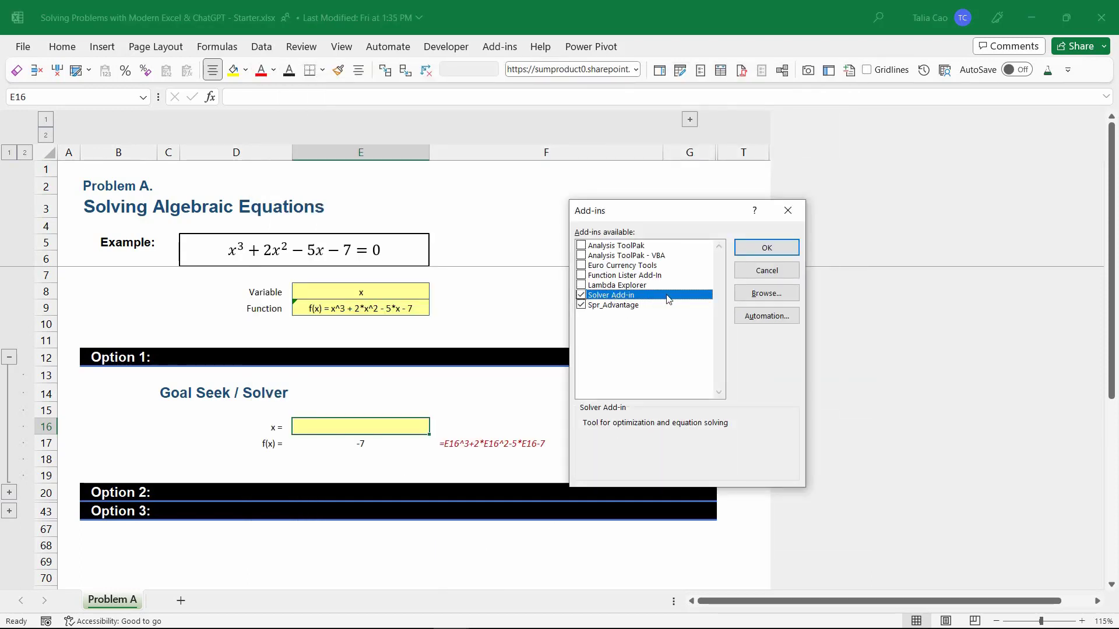
click(767, 247)
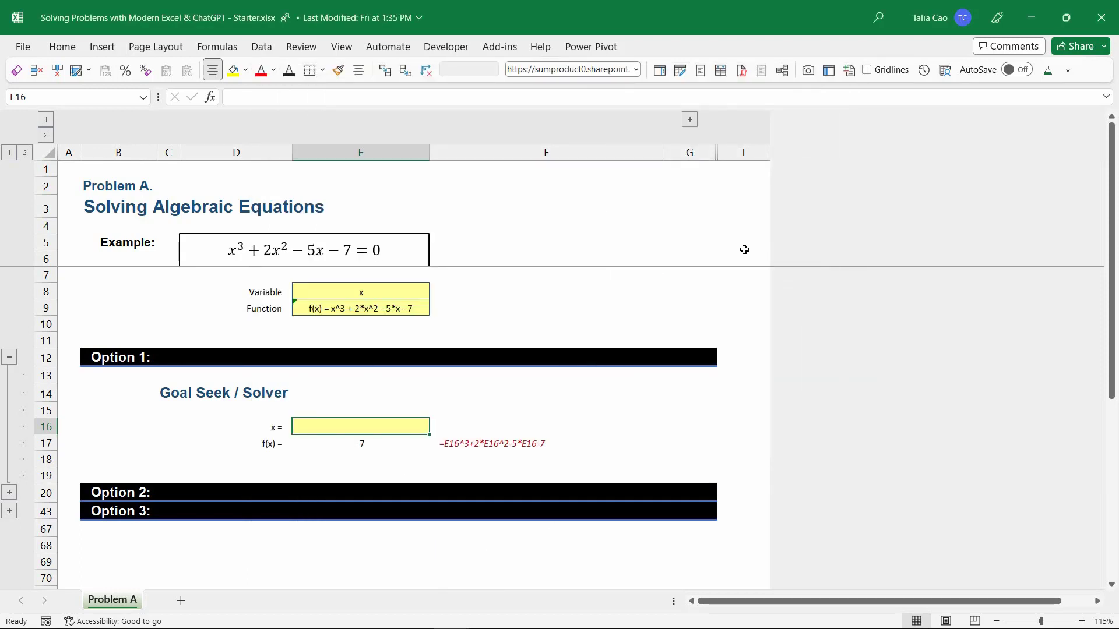
- Run Solver with objective E17 at a value of 0, changing E16, using GRG Nonlinear, and keep the Solver solution
click(261, 46)
click(969, 69)
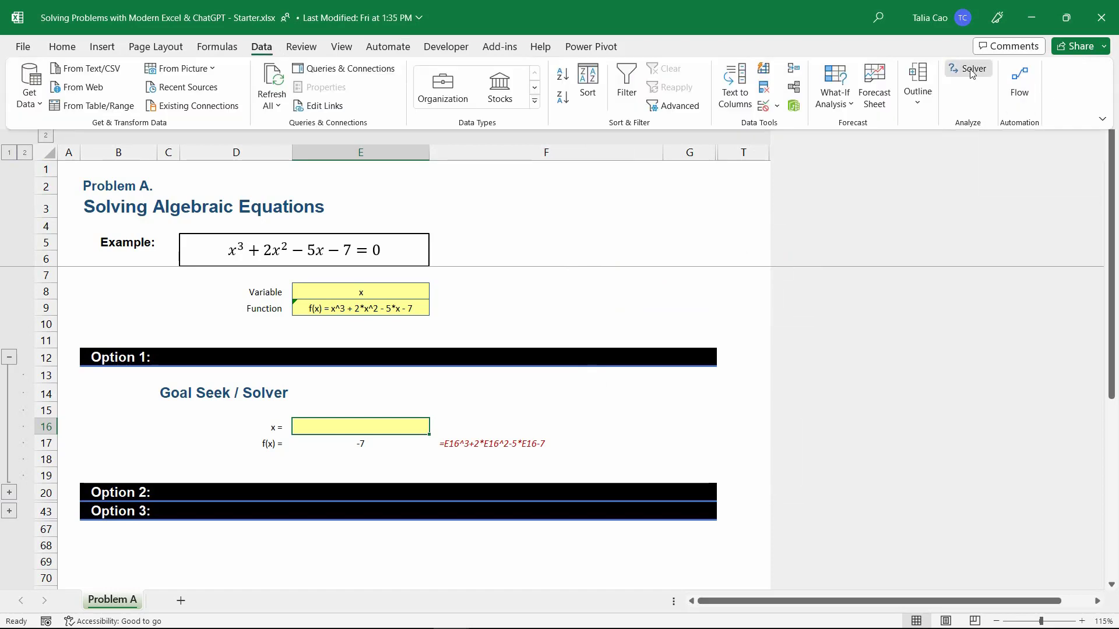
drag(736, 157, 878, 154)
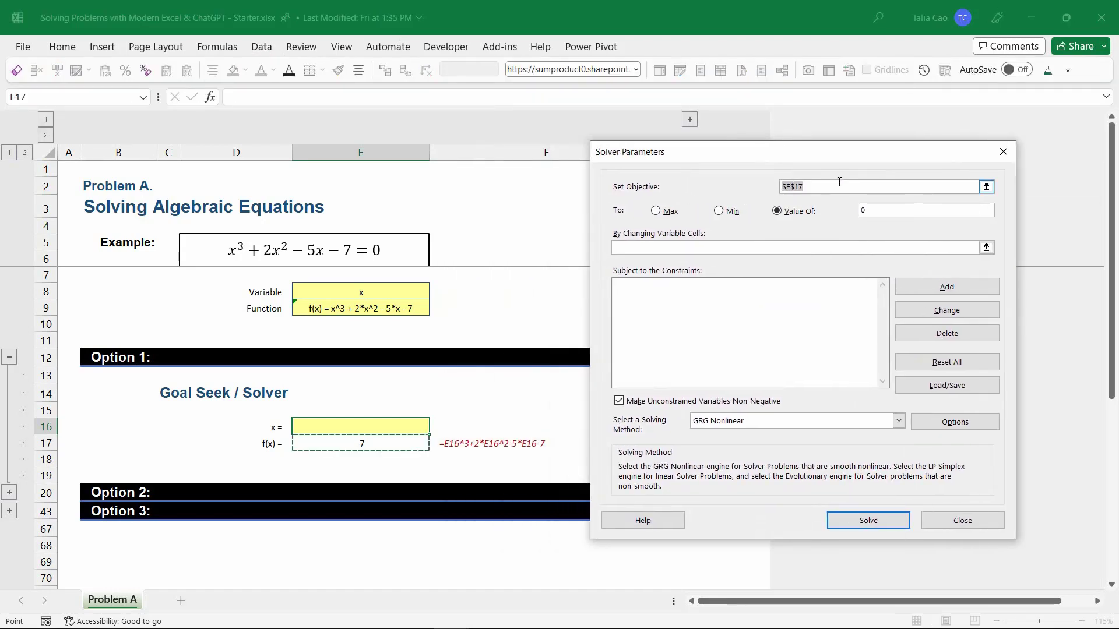
click(390, 446)
click(862, 215)
click(631, 251)
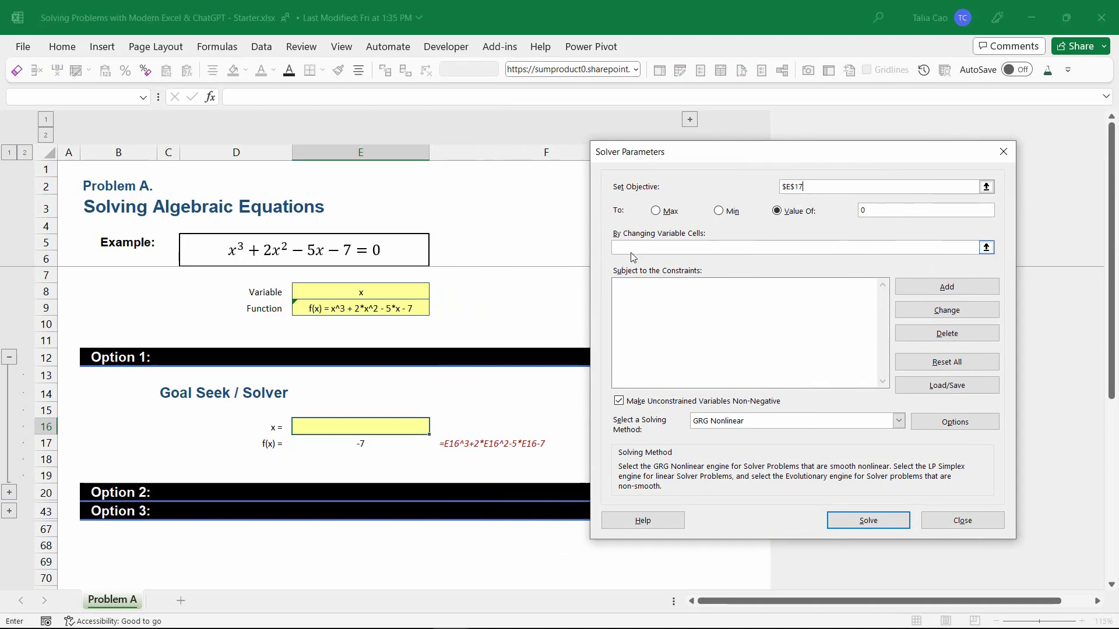
click(381, 429)
click(802, 424)
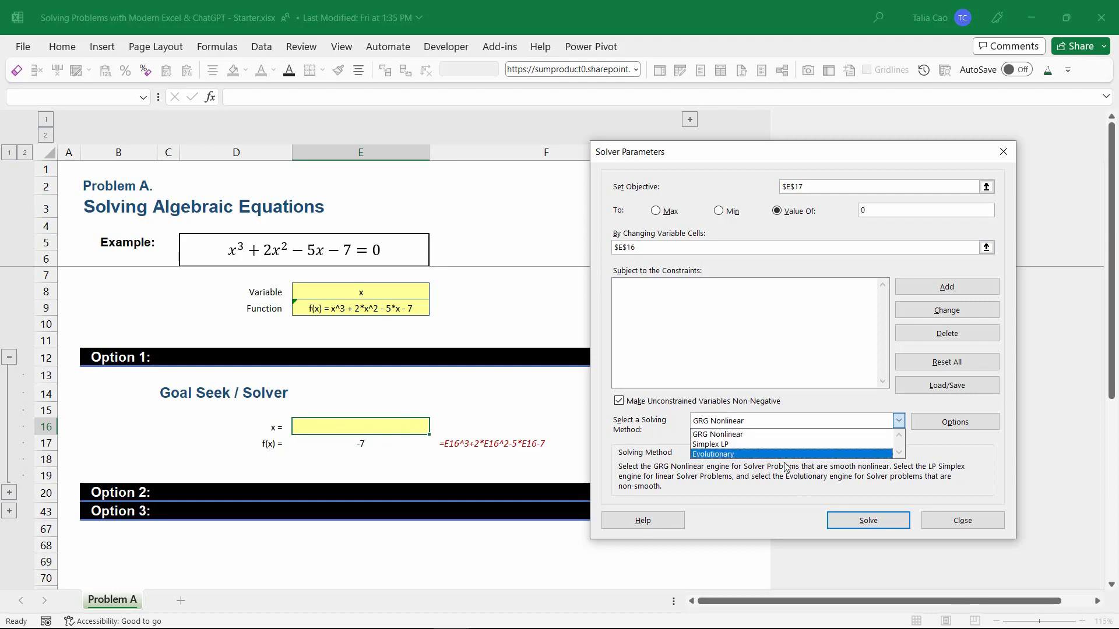
click(962, 479)
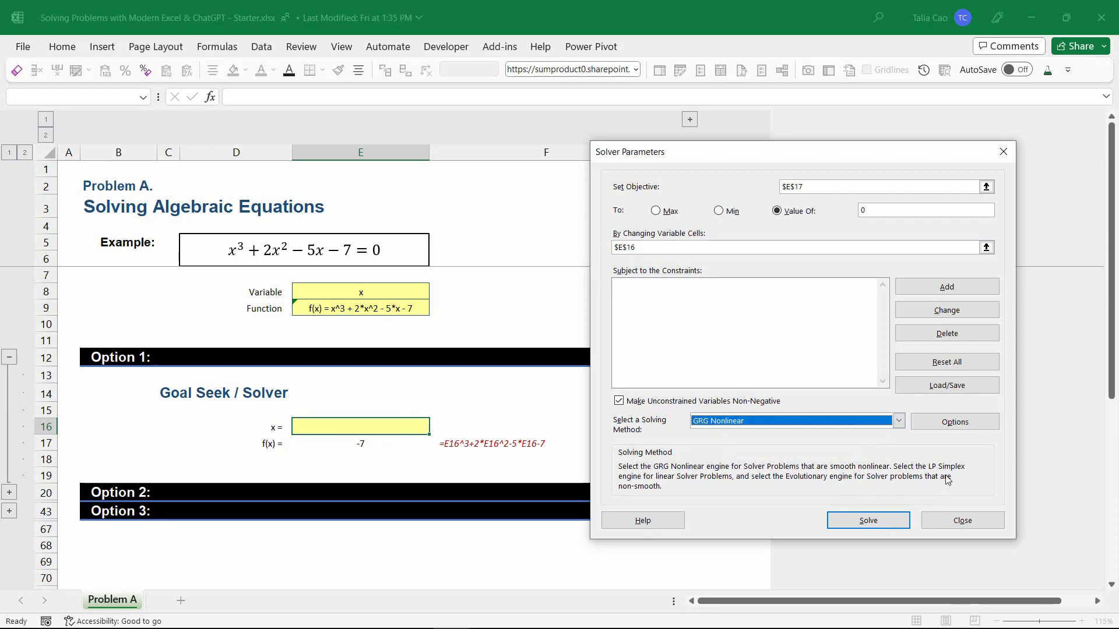
click(868, 525)
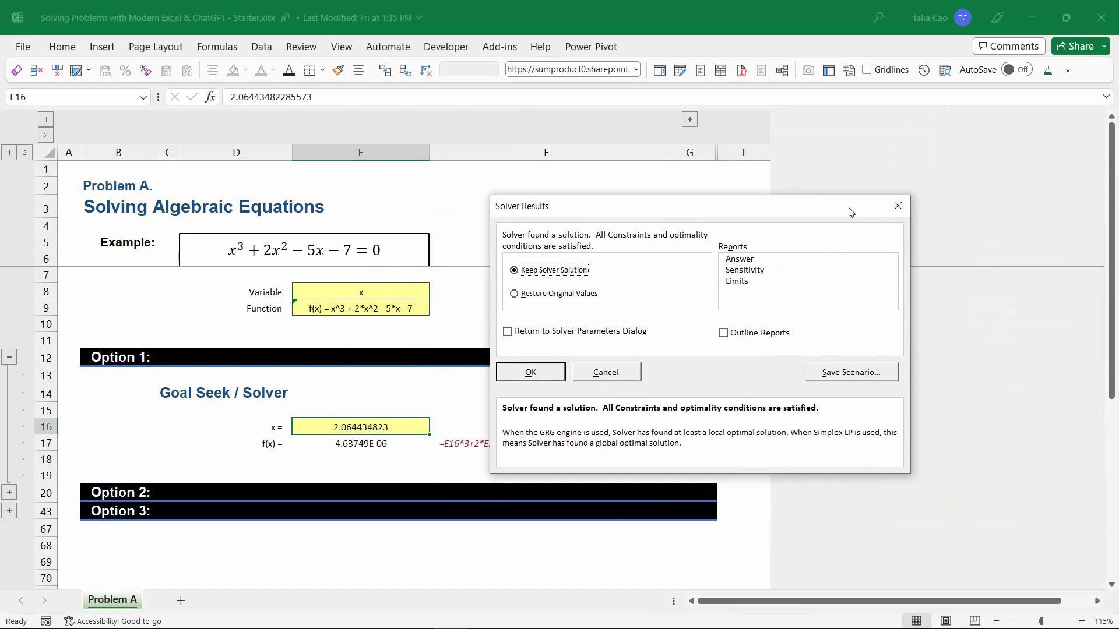
click(547, 374)
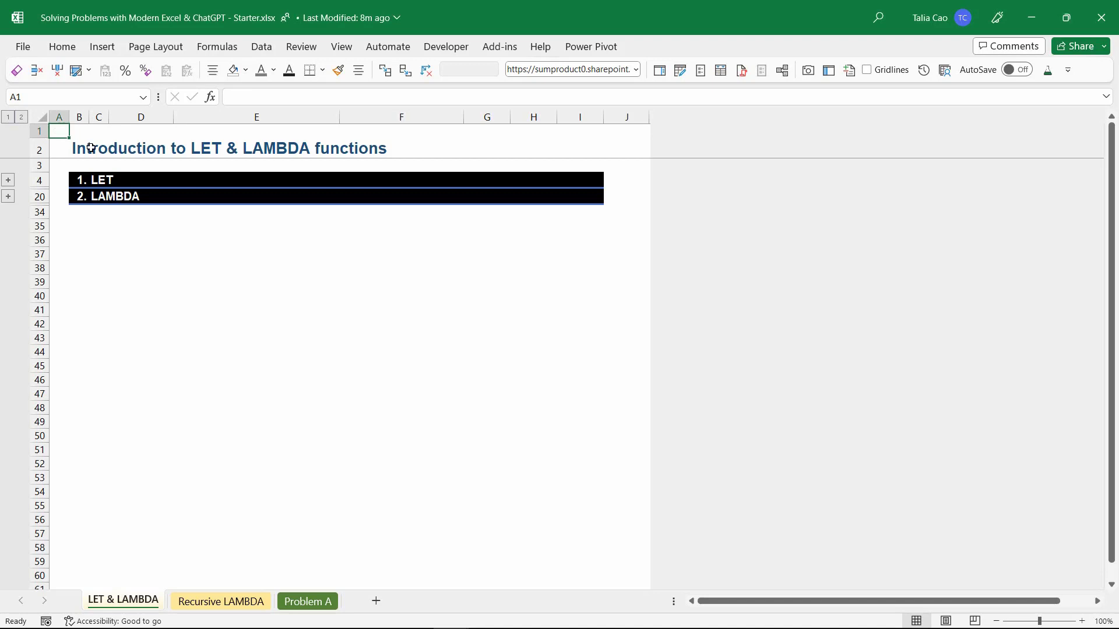
- Expand the LET section on the LET & LAMBDA sheet and review the example's x, y and x + y cells
click(9, 180)
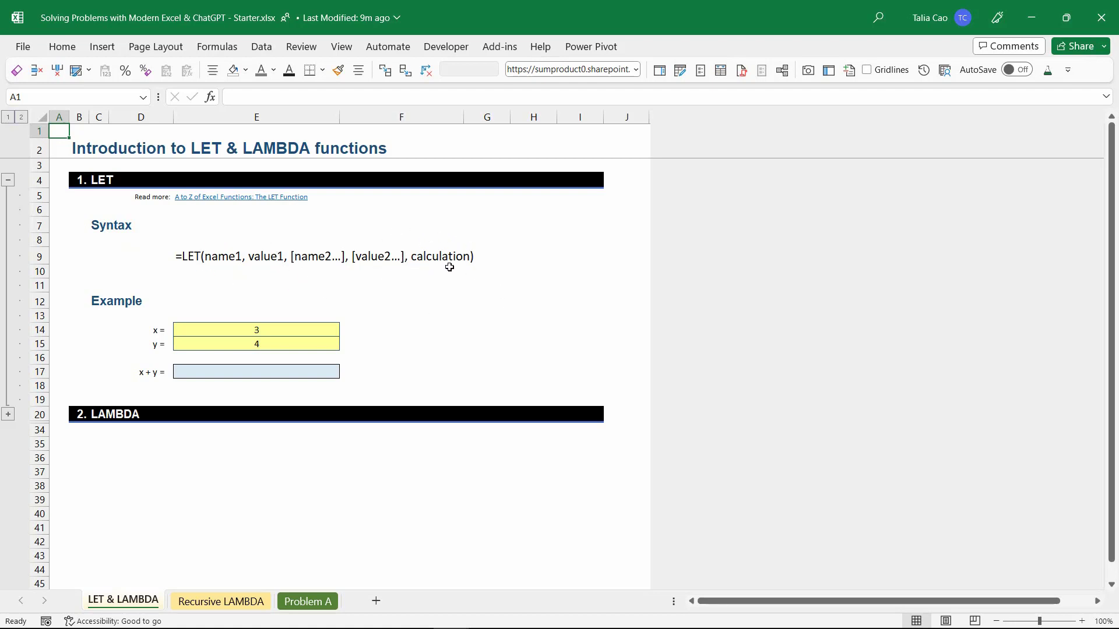
click(211, 372)
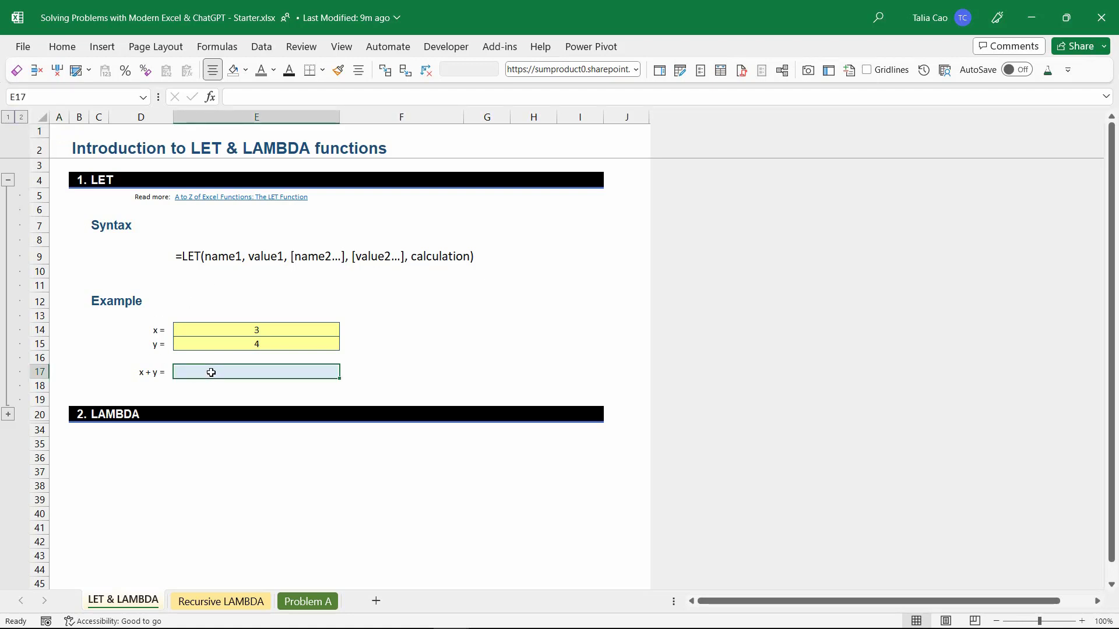
click(155, 330)
click(158, 344)
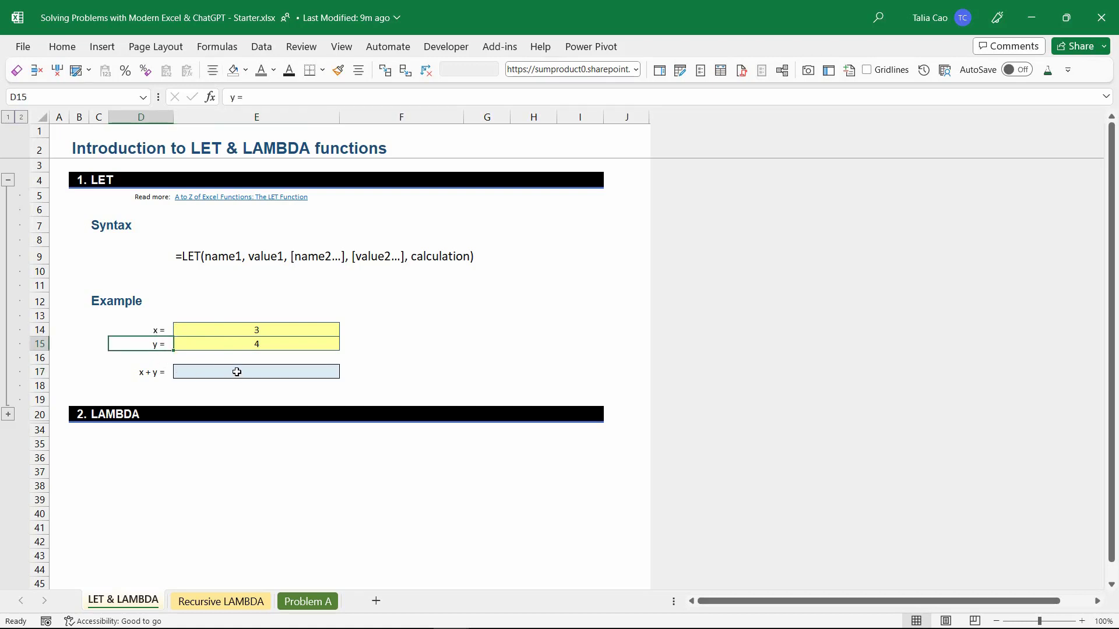
click(237, 372)
click(145, 373)
- Enter =LET(x, E14, y, E15, x + y) in the LET example's x + y cell E17
click(221, 371)
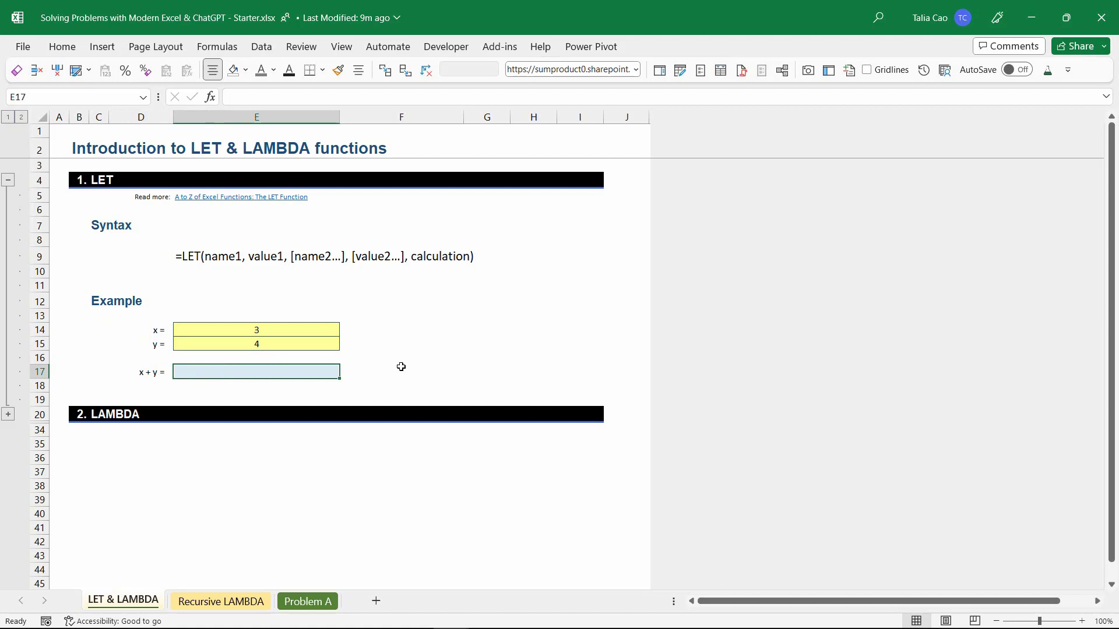
text(=let)
key(Tab)
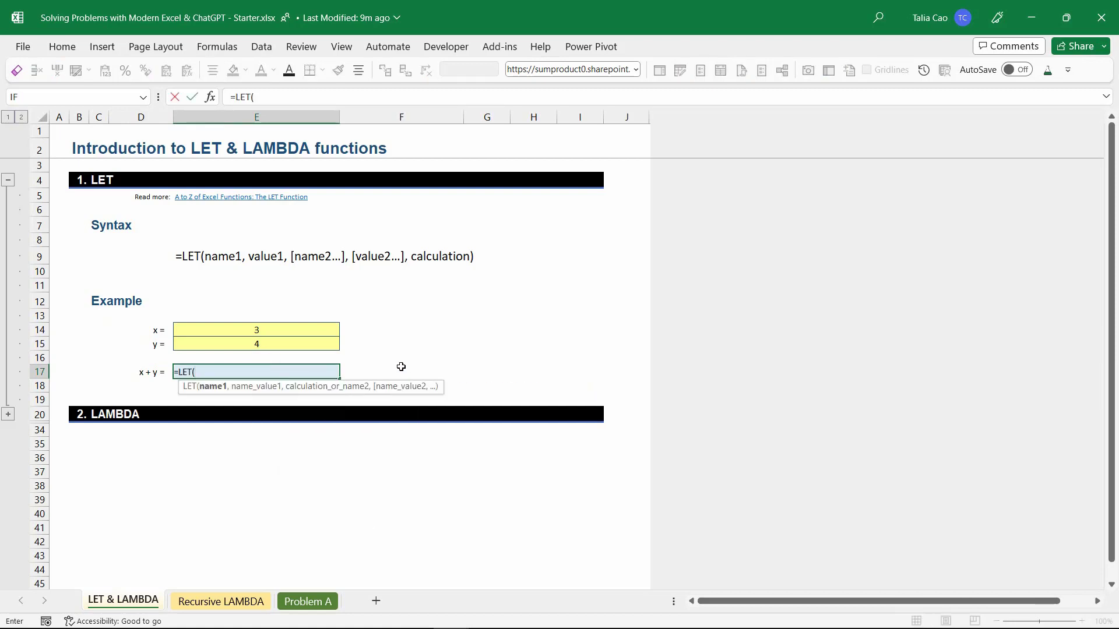
text(x,)
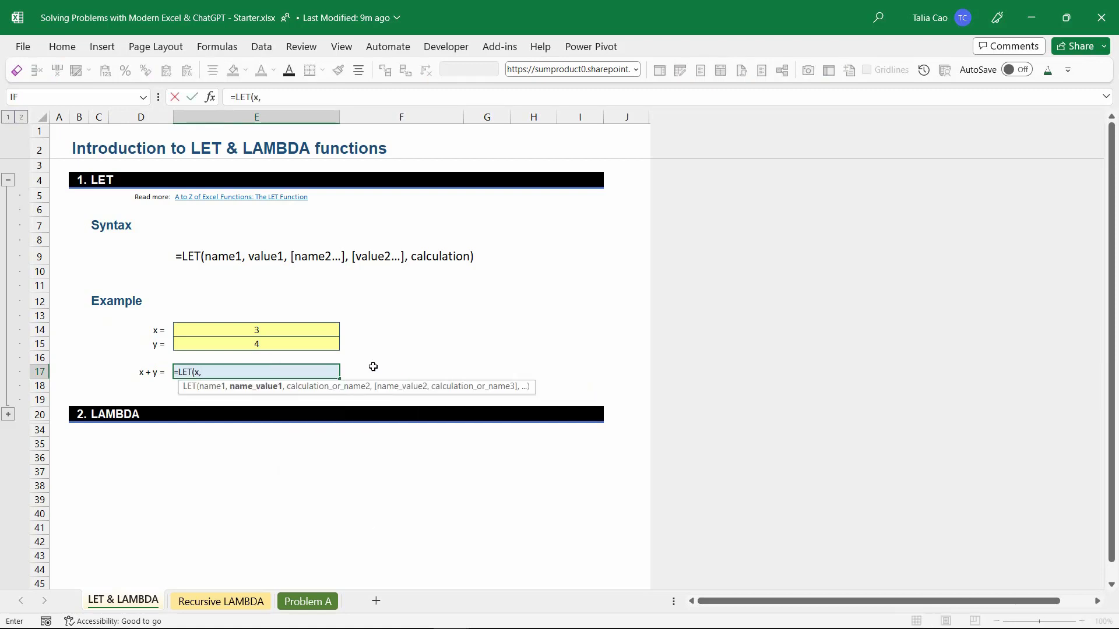
click(229, 329)
text(, E14,)
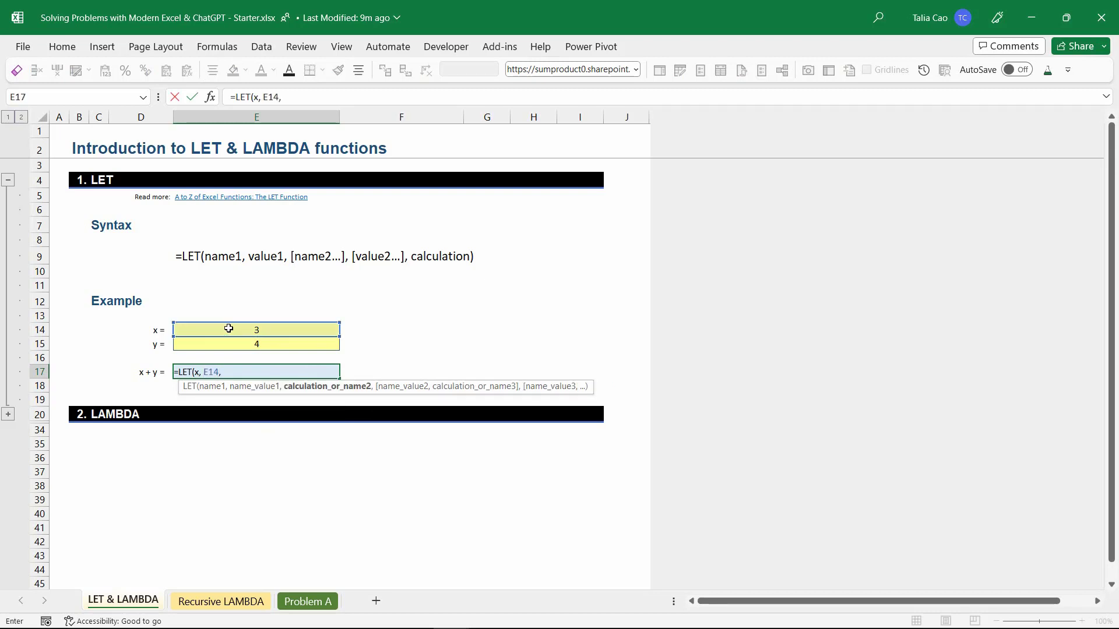
text(y,)
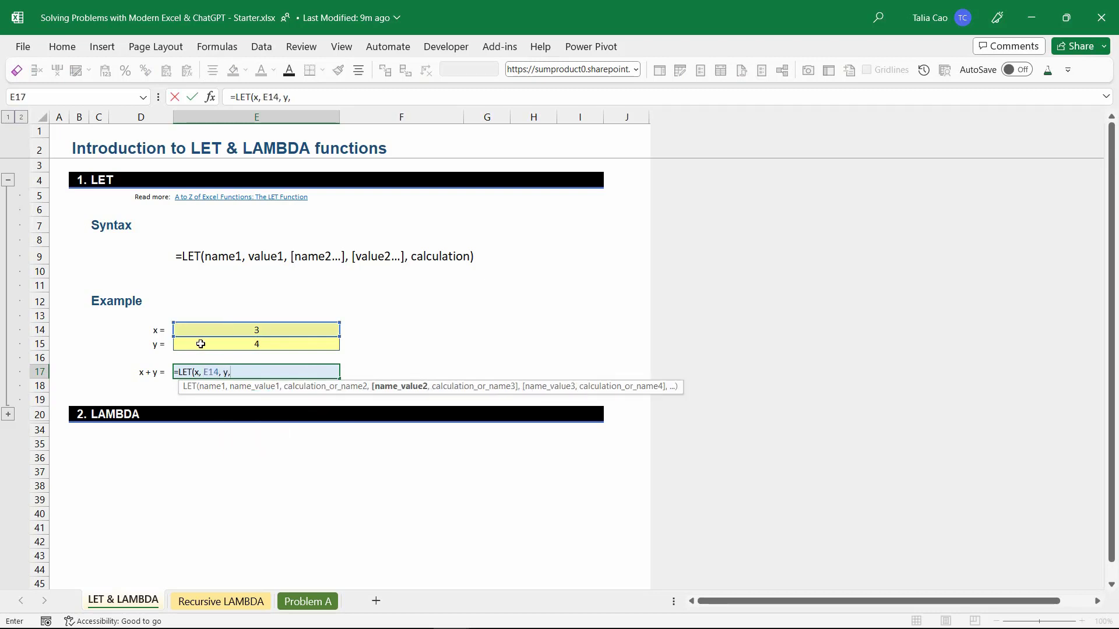
click(222, 345)
text(,)
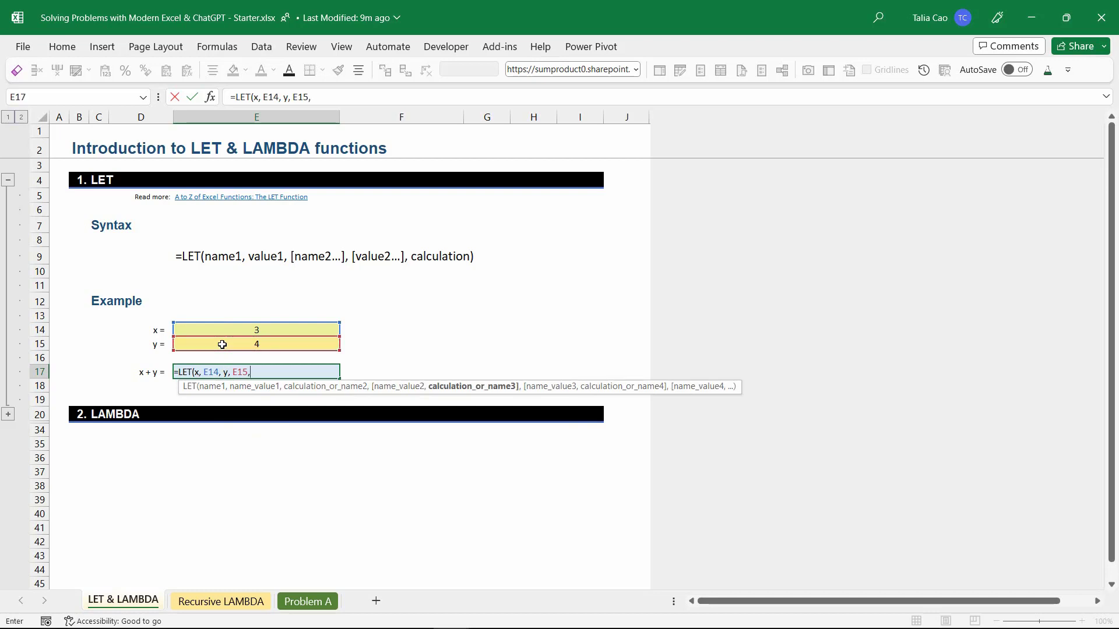
text( x + y))
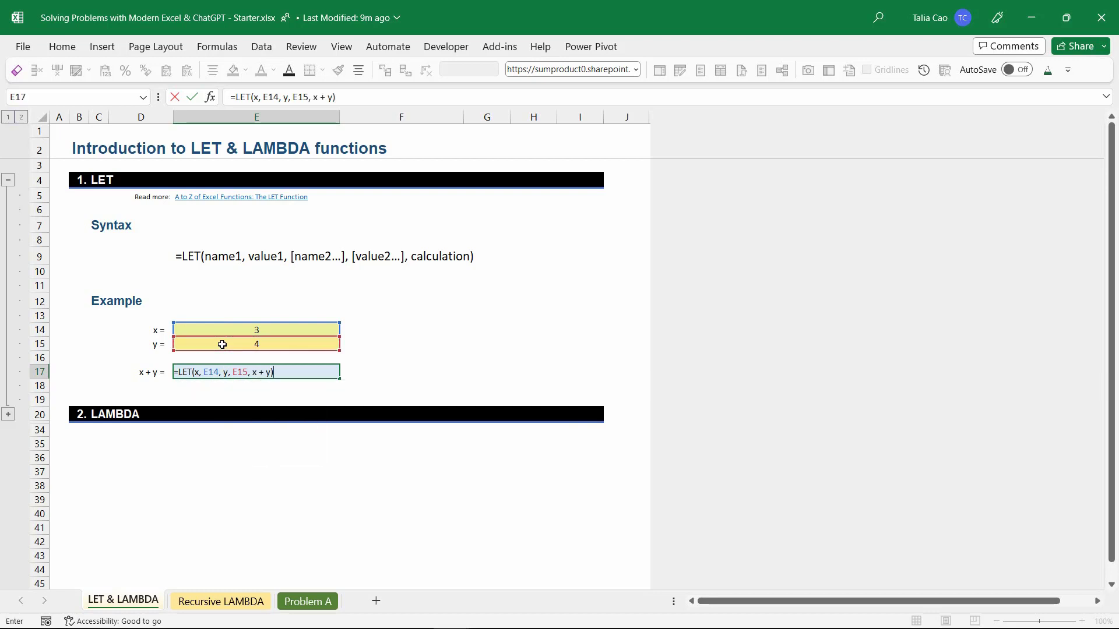
key(Return)
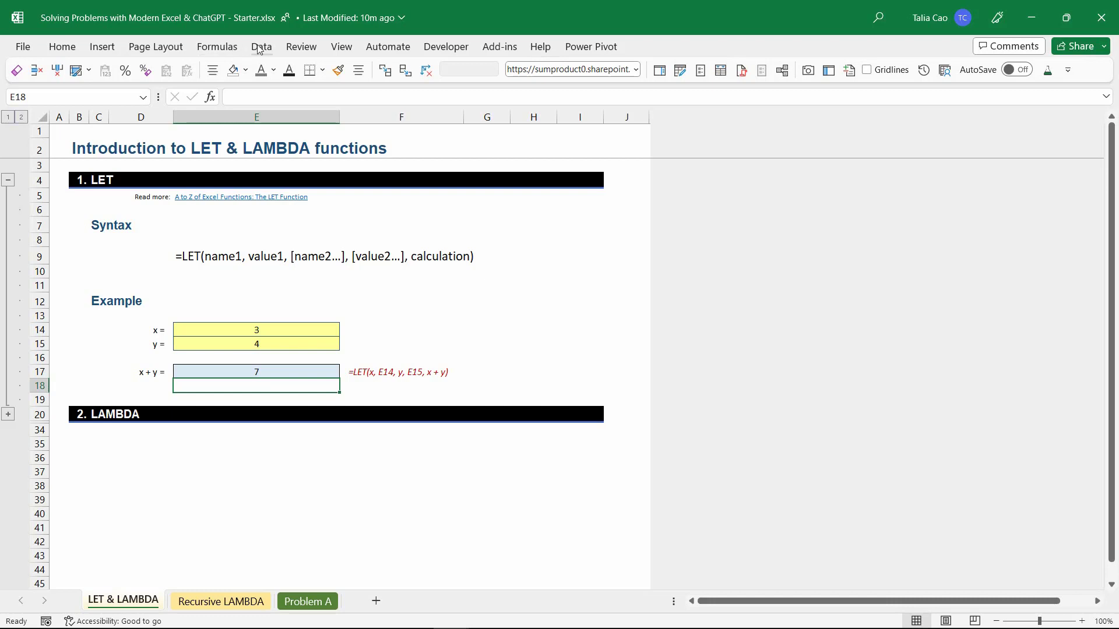
- Find Excel Labs in the Office Add-ins store and add it, accepting the license terms
click(62, 47)
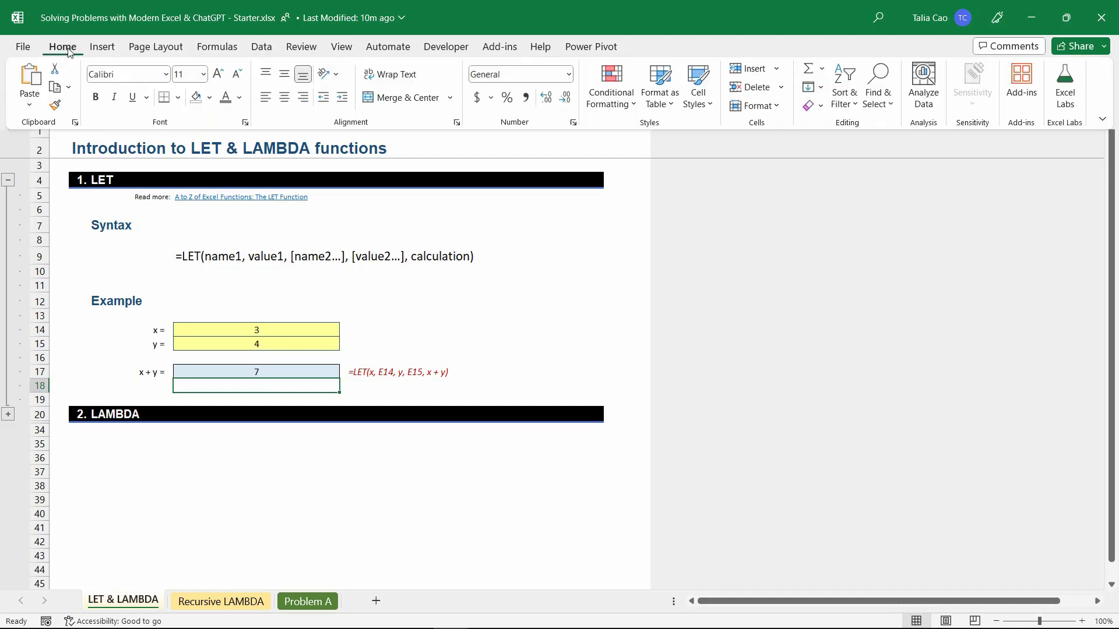
click(1021, 84)
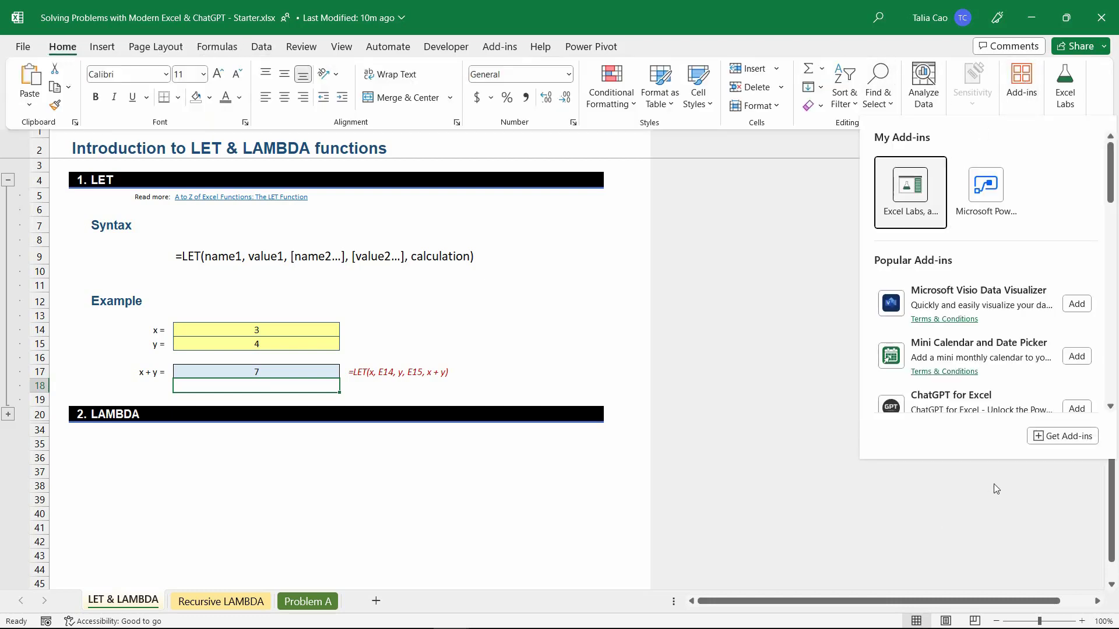
click(1056, 442)
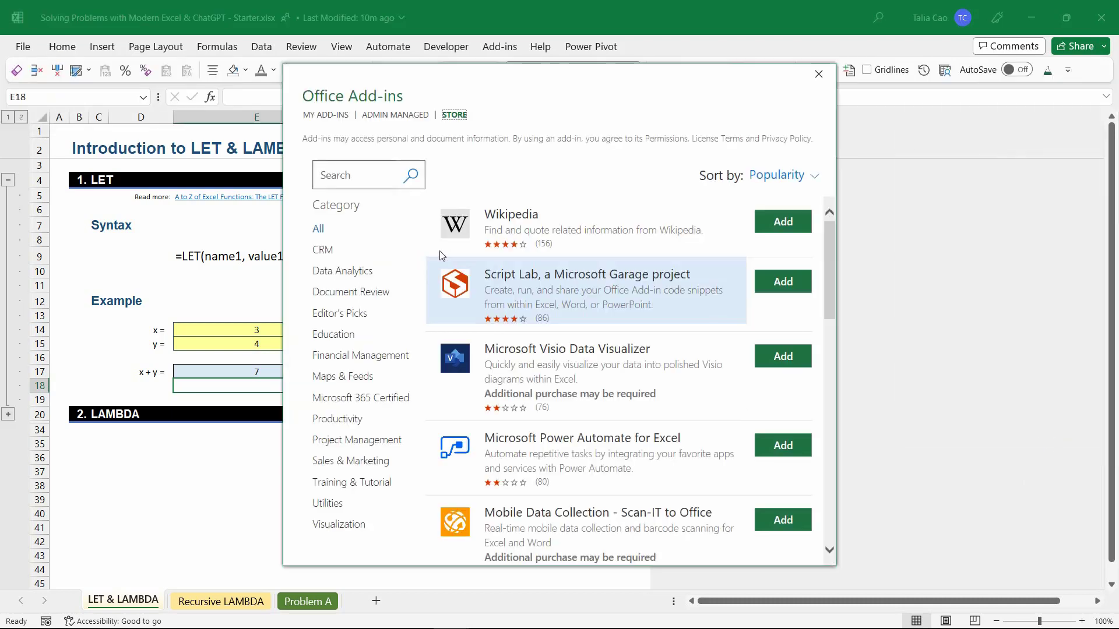
click(377, 174)
text(Excel )
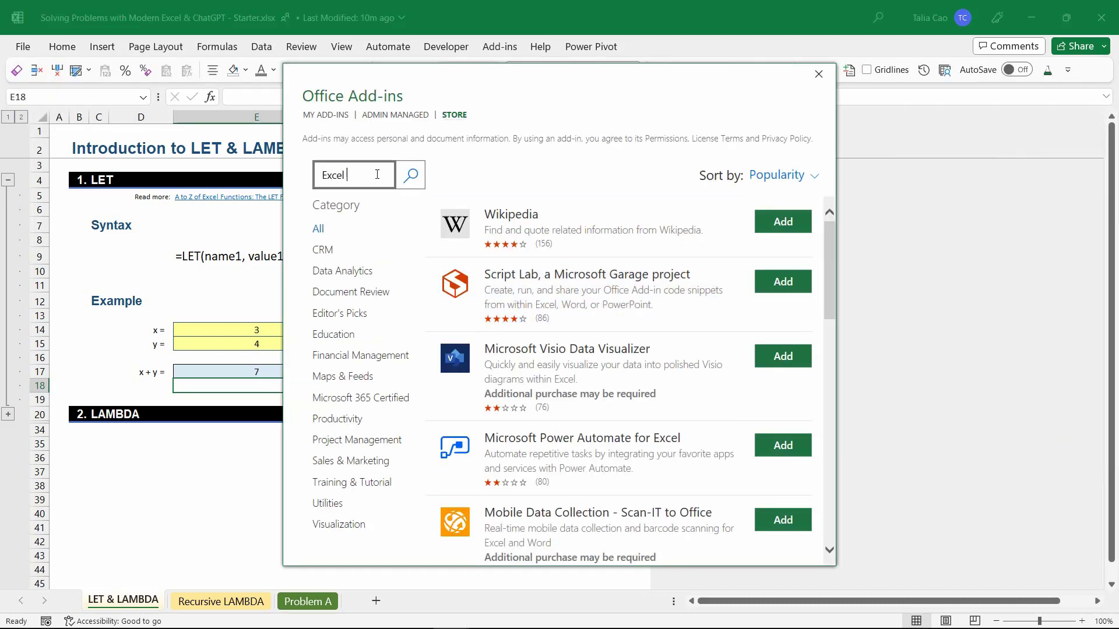
text(Labs)
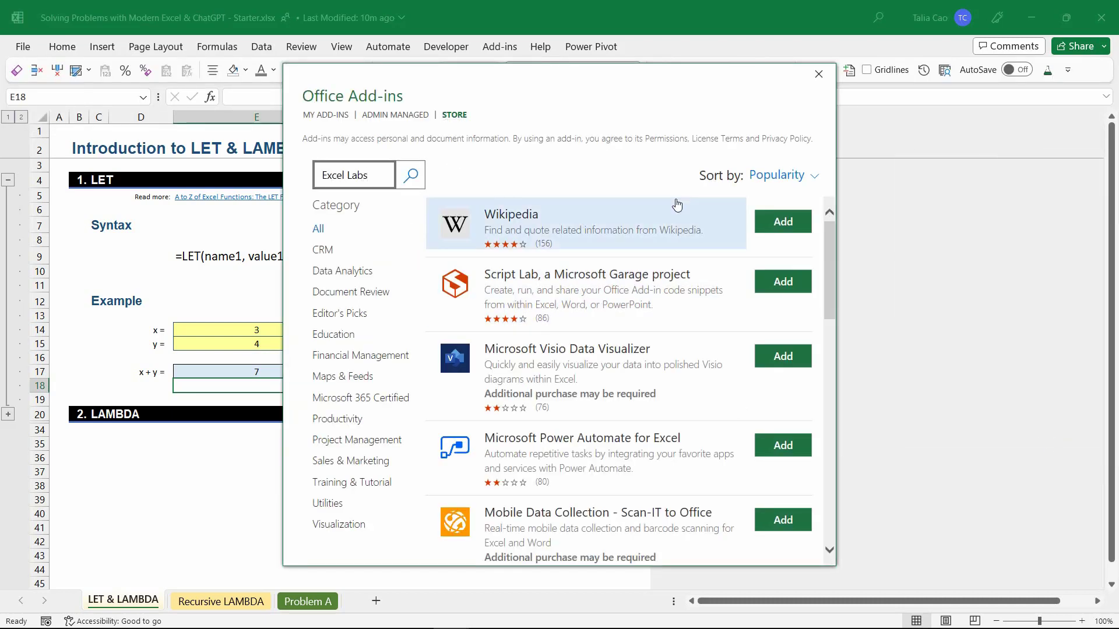
key(Return)
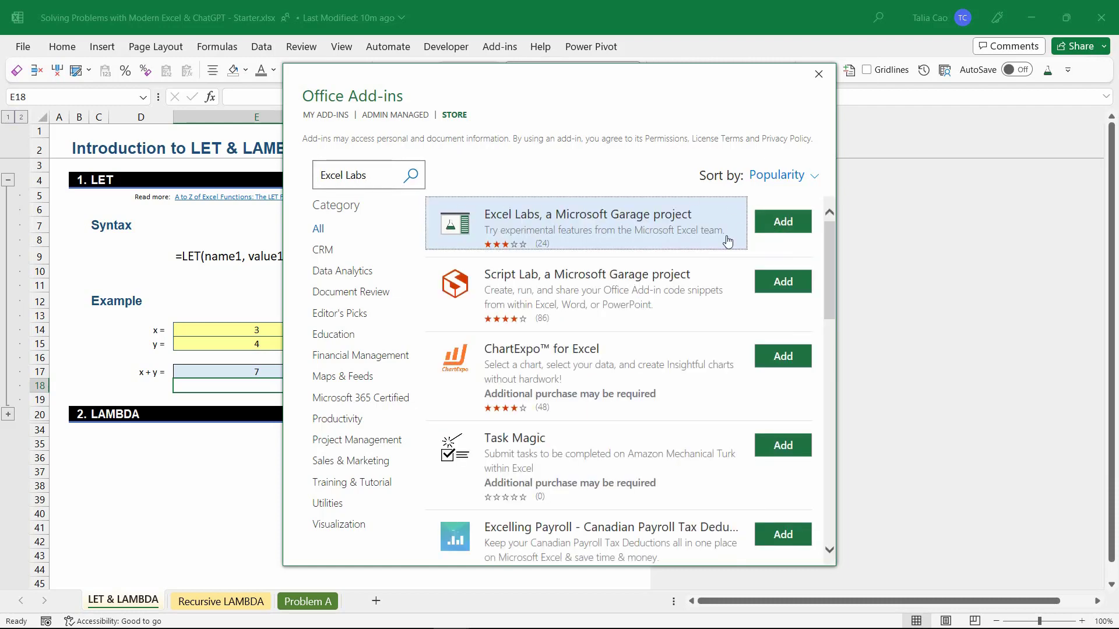
click(787, 225)
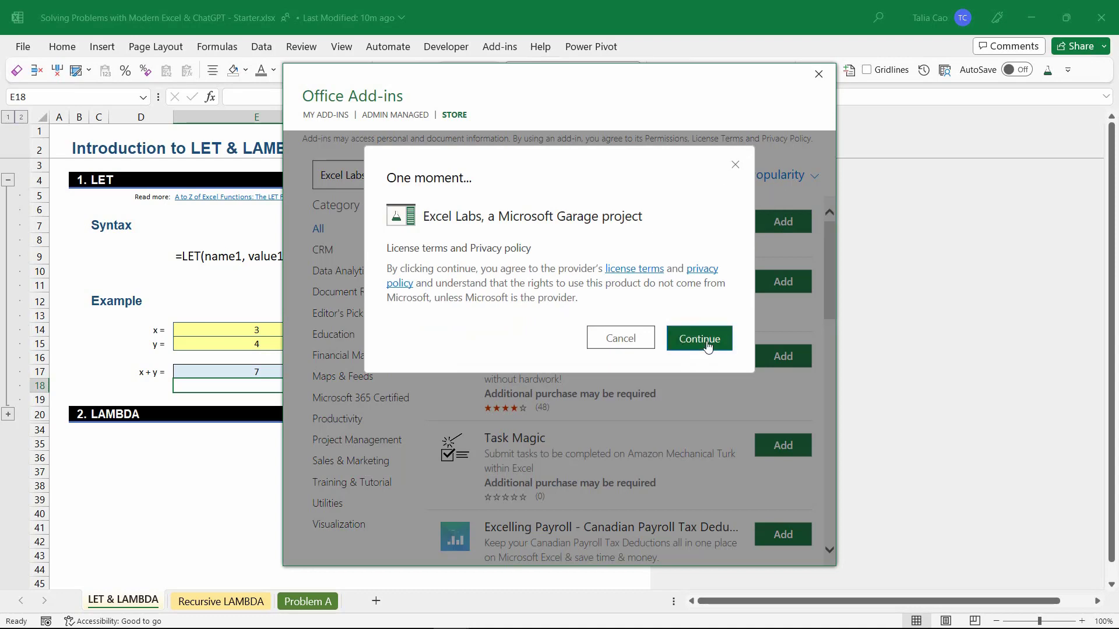
click(702, 339)
- Open the Advanced formula environment in a widened Excel Labs pane and expand the sheet's LAMBDA section
drag(865, 224, 616, 222)
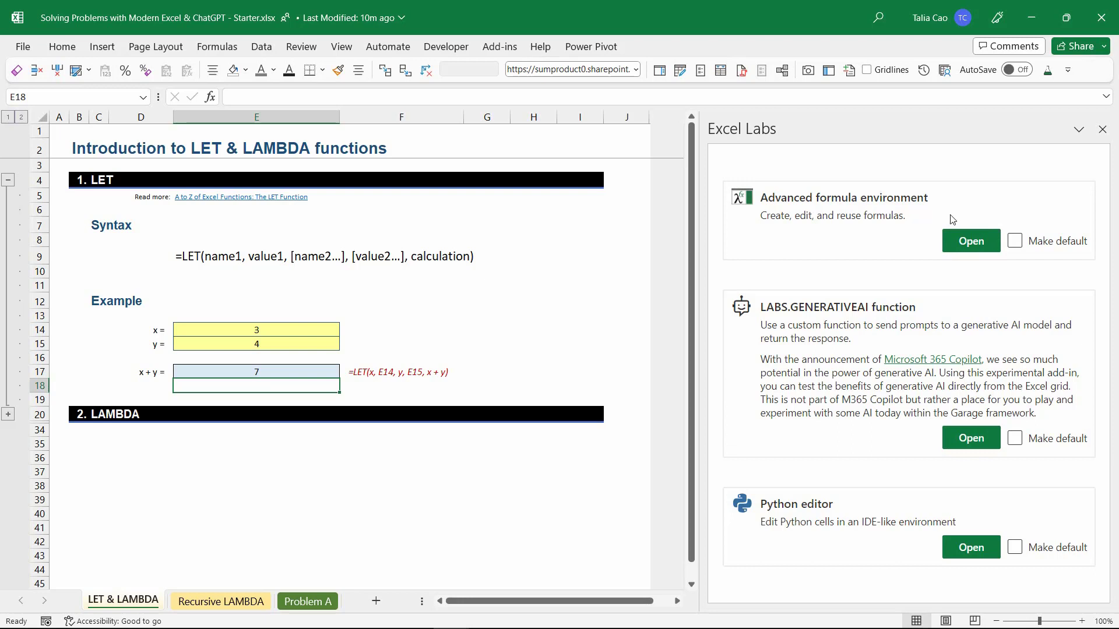
click(970, 241)
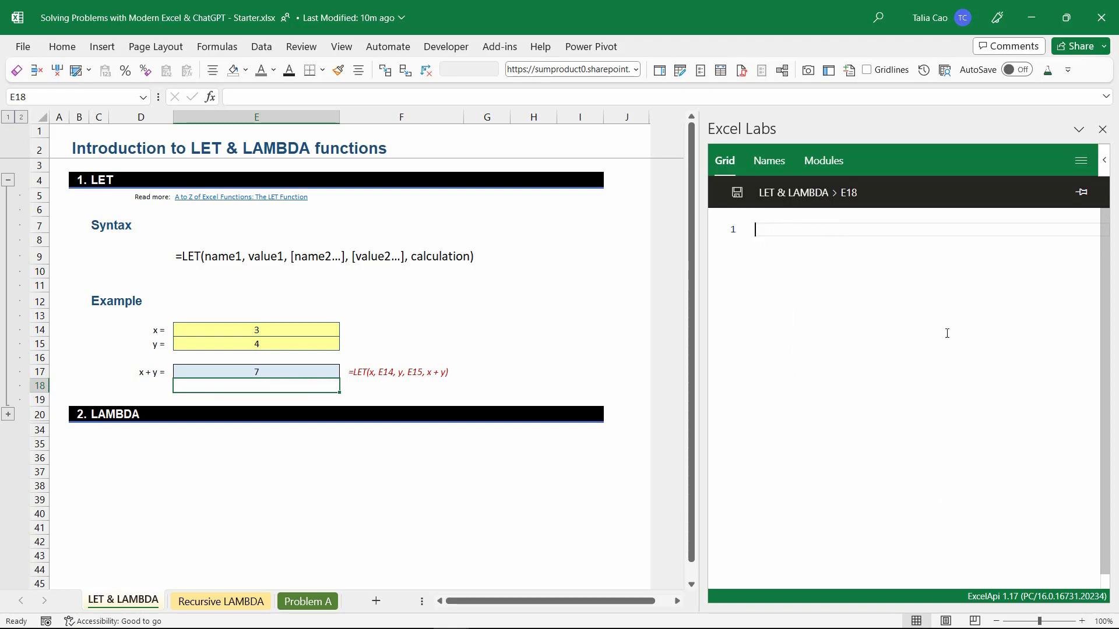
click(8, 414)
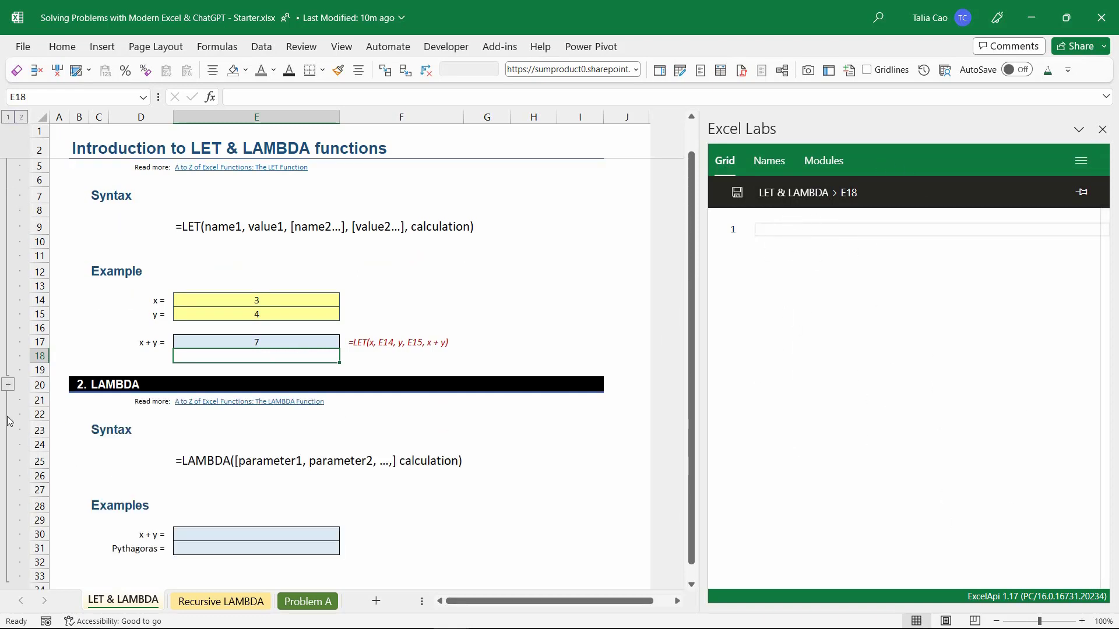
scroll(267, 499, down, 3)
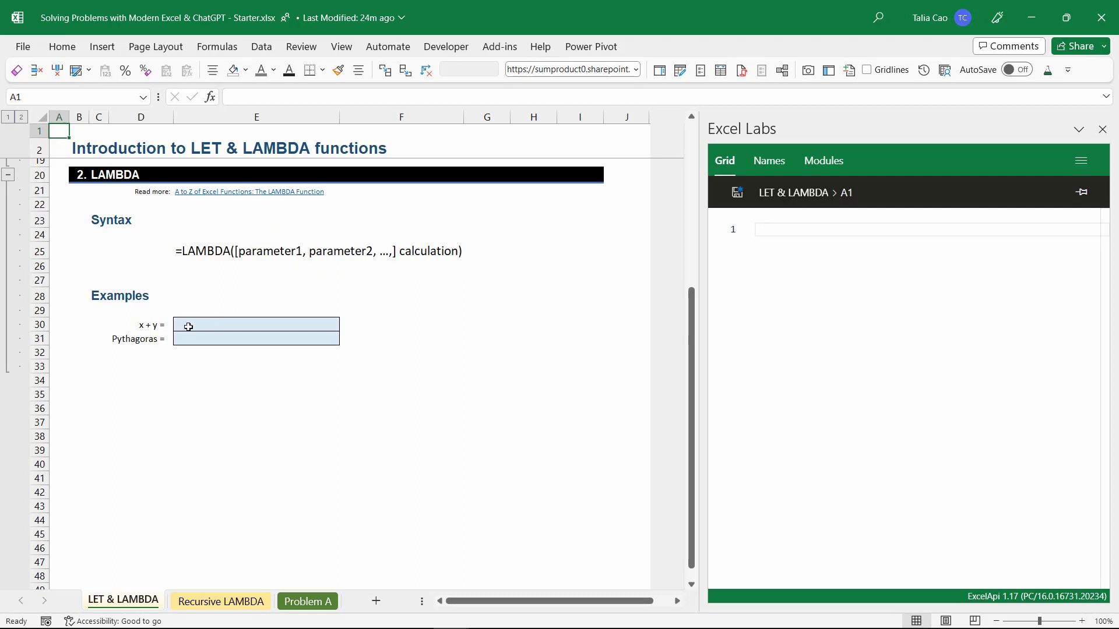
- Write =LAMBDA(x, y, x + y) for cell E30 in the Excel Labs grid editor and save it to the cell
click(218, 326)
click(801, 230)
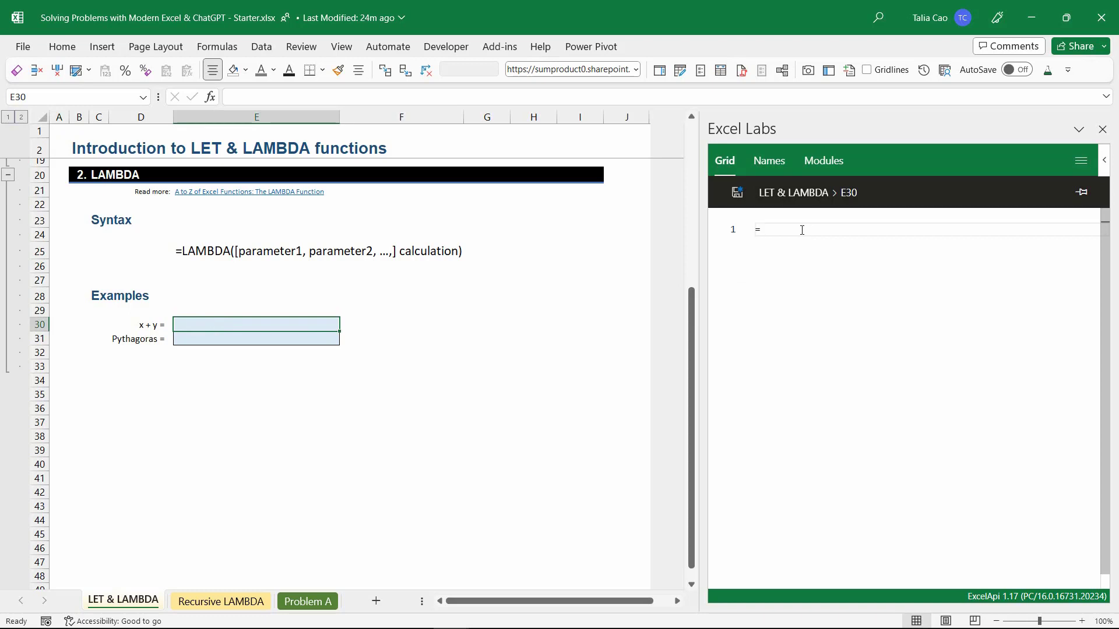
text(lam)
key(Tab)
text(x, y, )
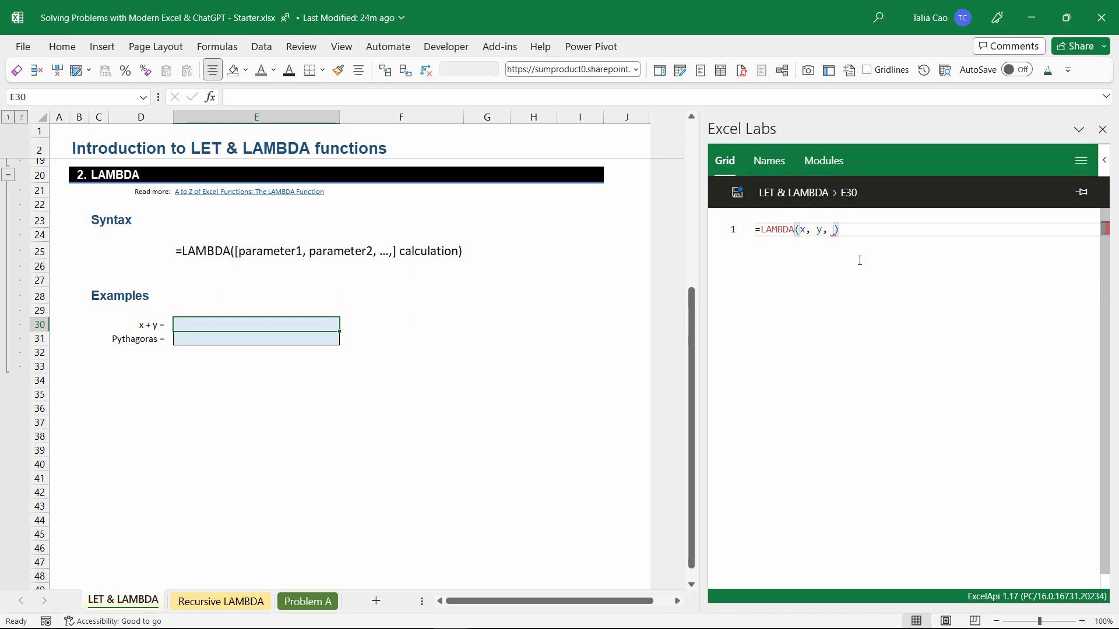
text(x + y)
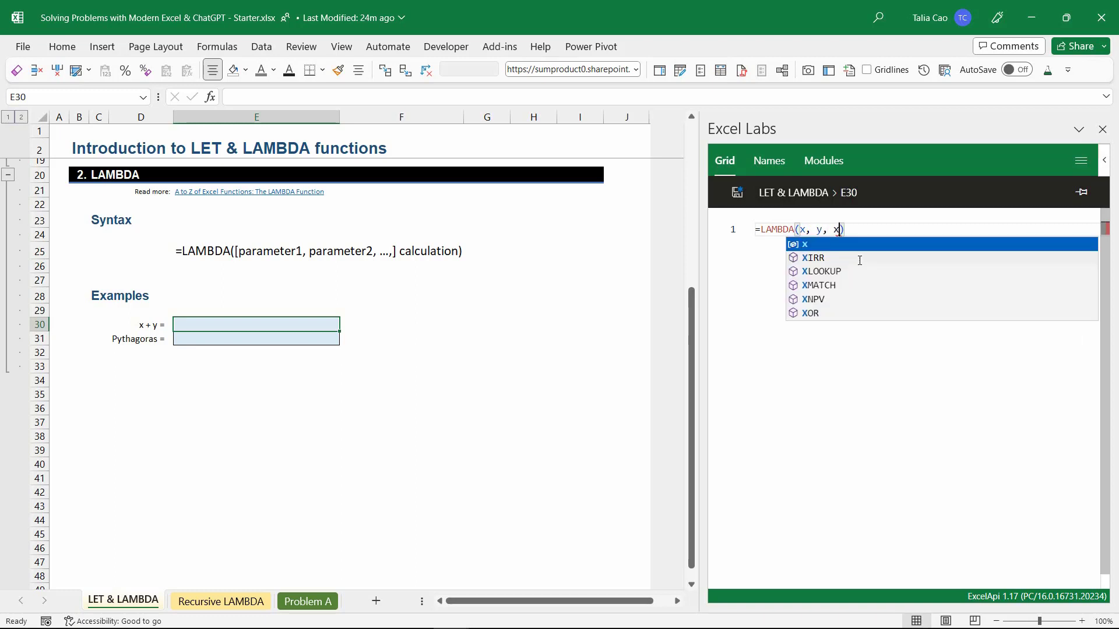
key(Right)
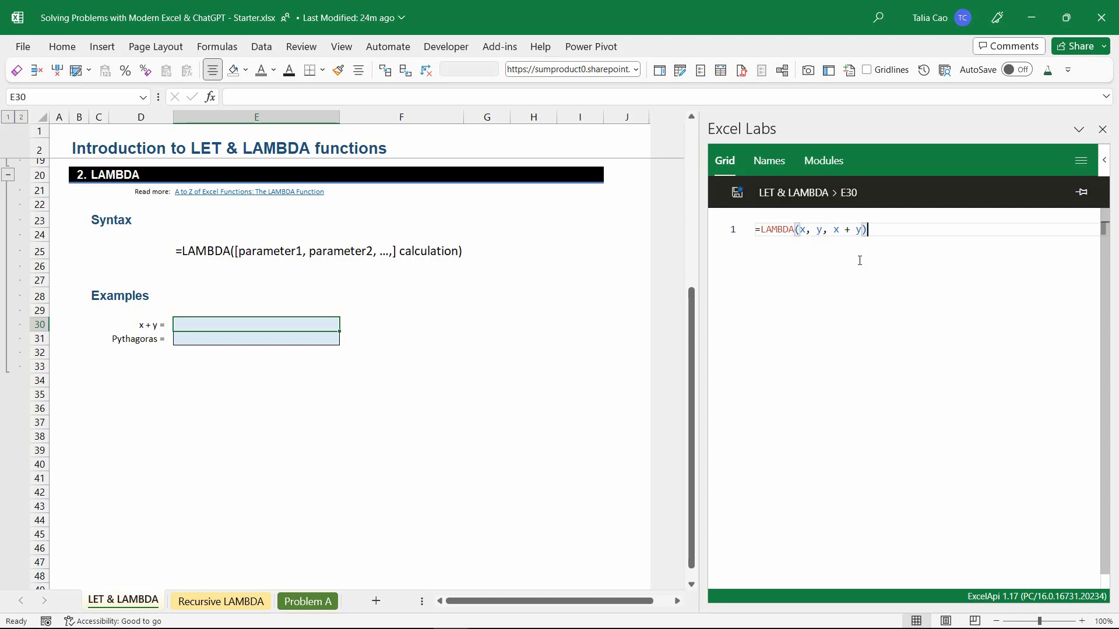
click(737, 198)
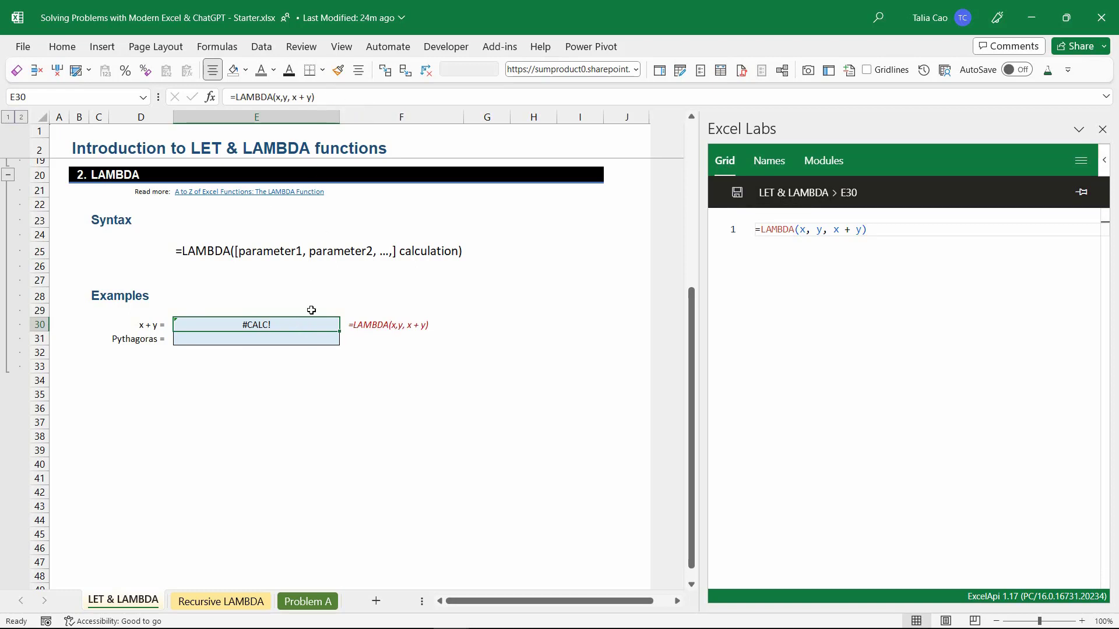
- Extend the LAMBDA formula in E30 with the arguments (E14,E15) for x and y
click(328, 94)
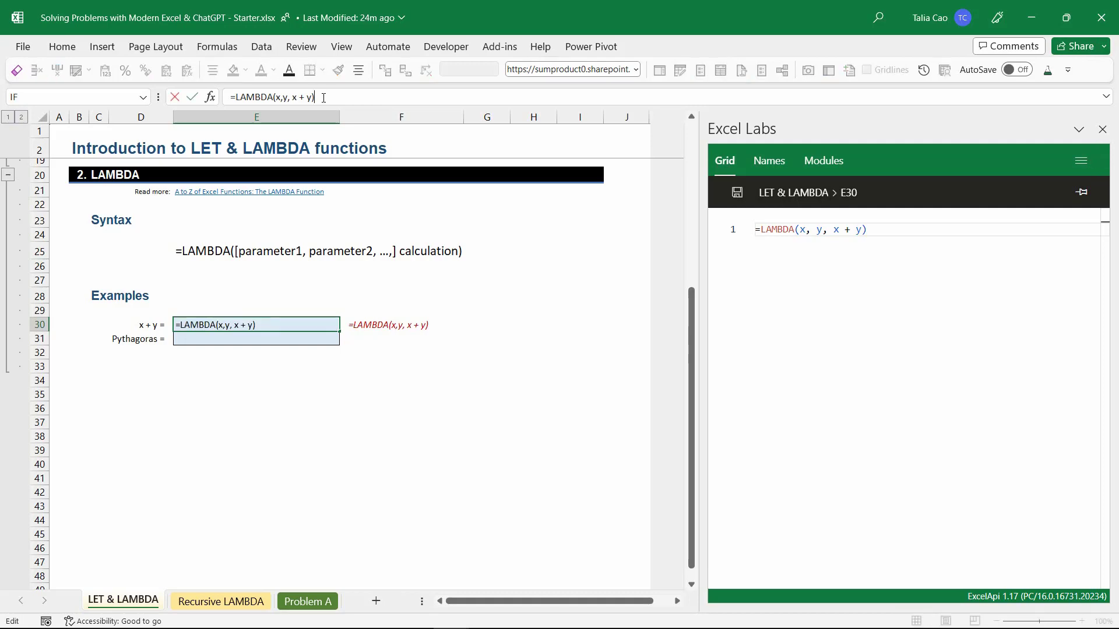
scroll(287, 308, up, 4)
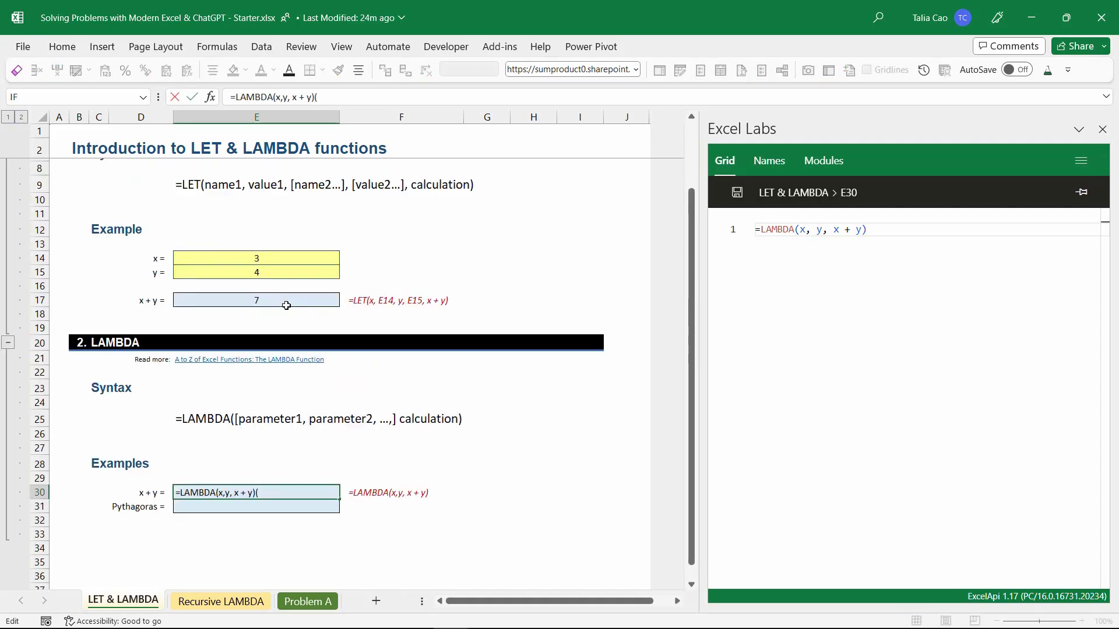
click(273, 259)
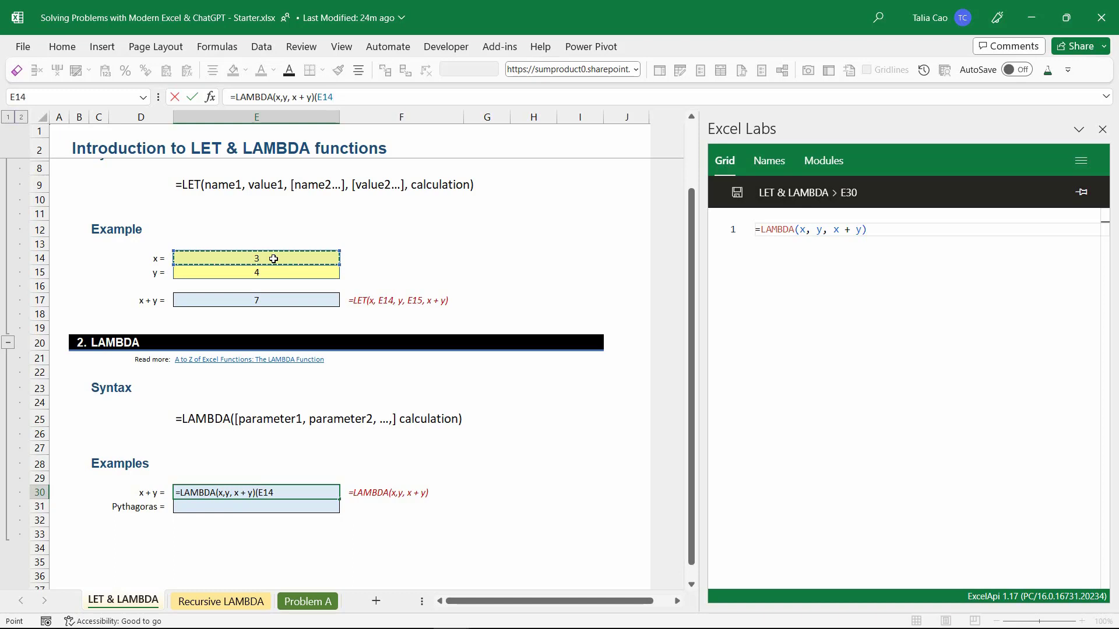
text(,)
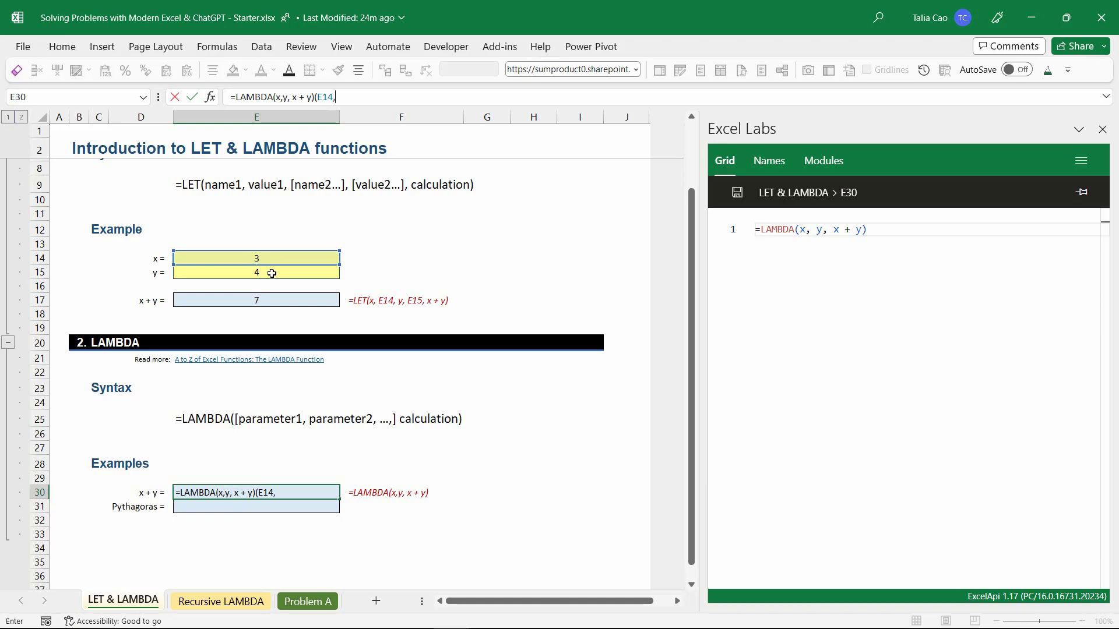
click(285, 270)
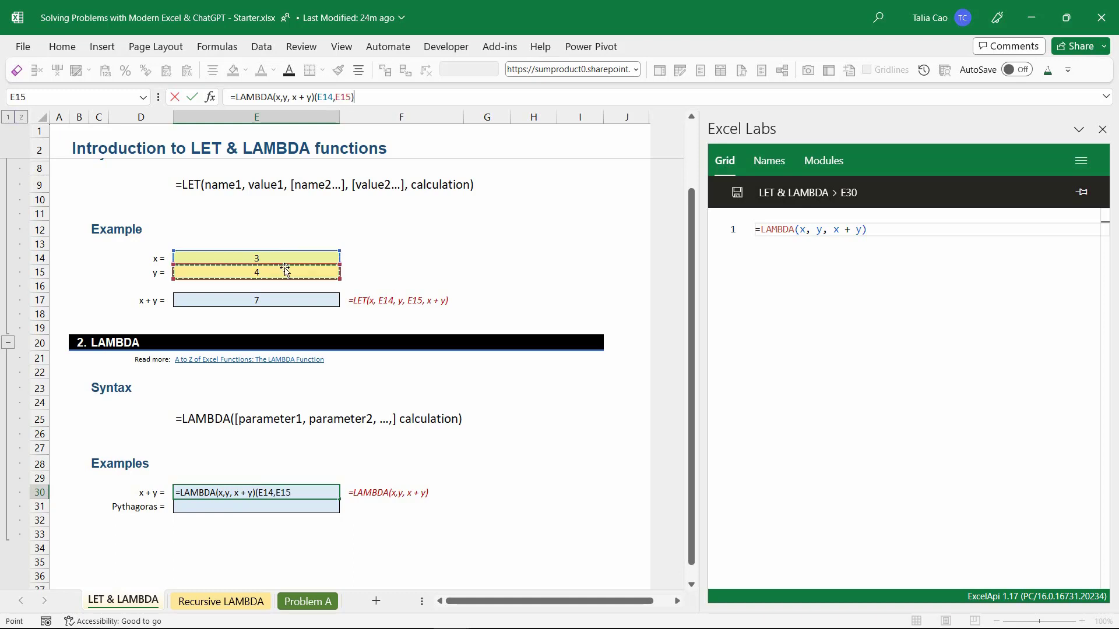
text())
key(Return)
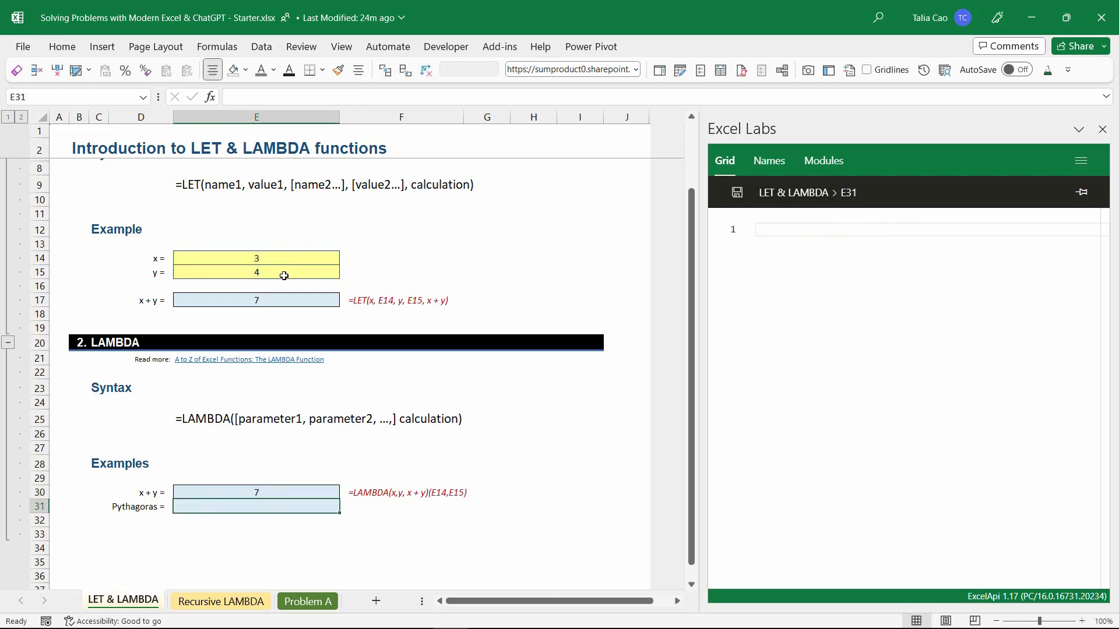
- Inspect the LAMBDA portion of E30's formula and view the definition of LambdaExample in the Name Manager
click(283, 493)
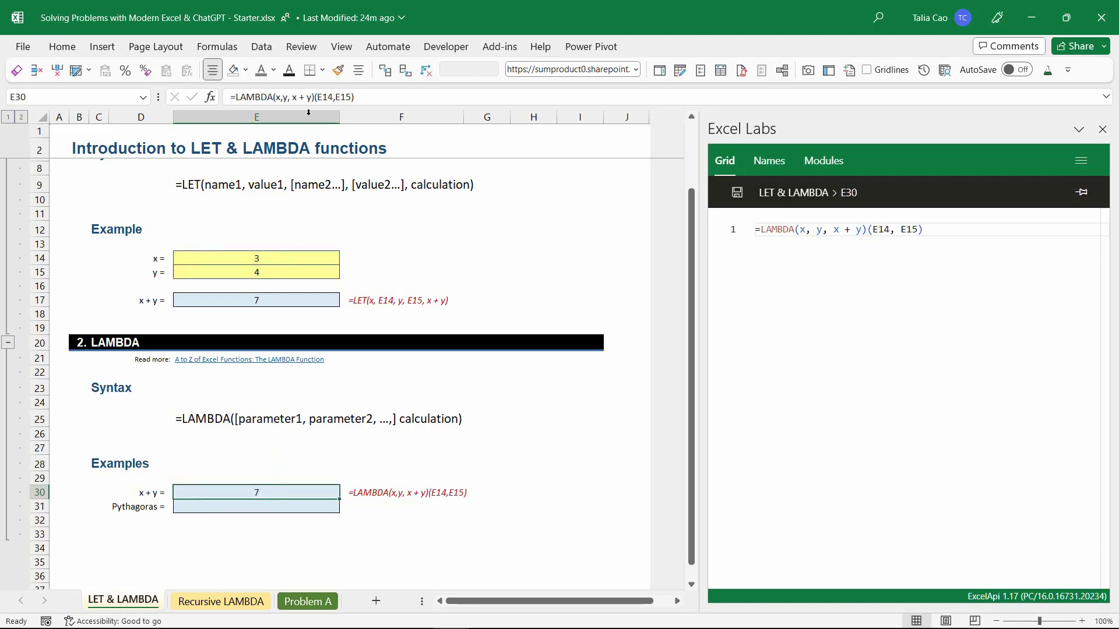
drag(315, 96, 230, 96)
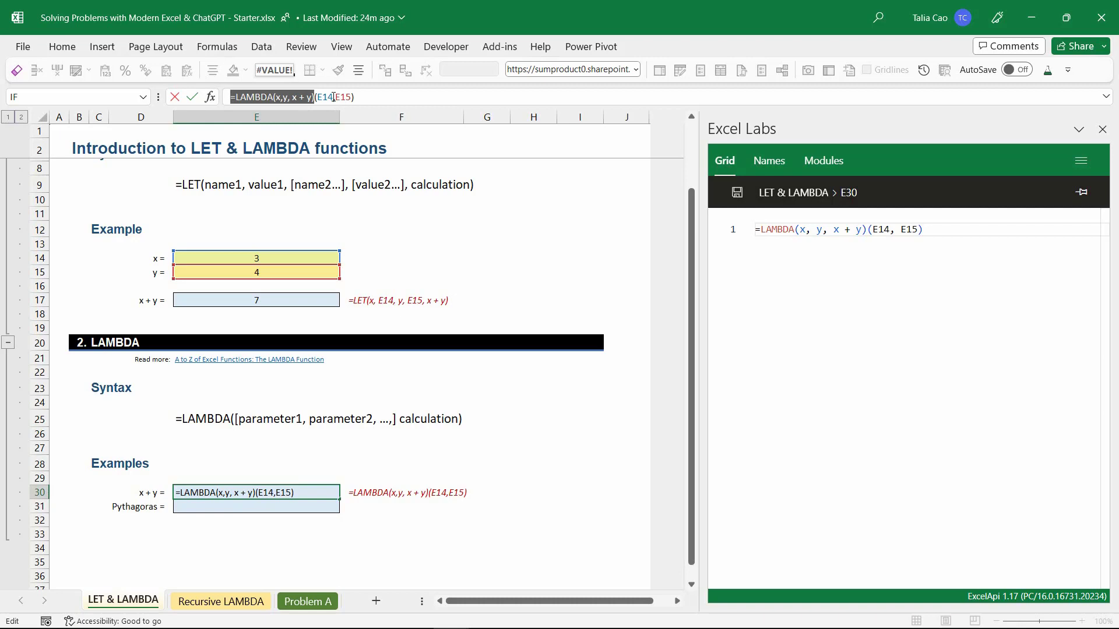
key(Escape)
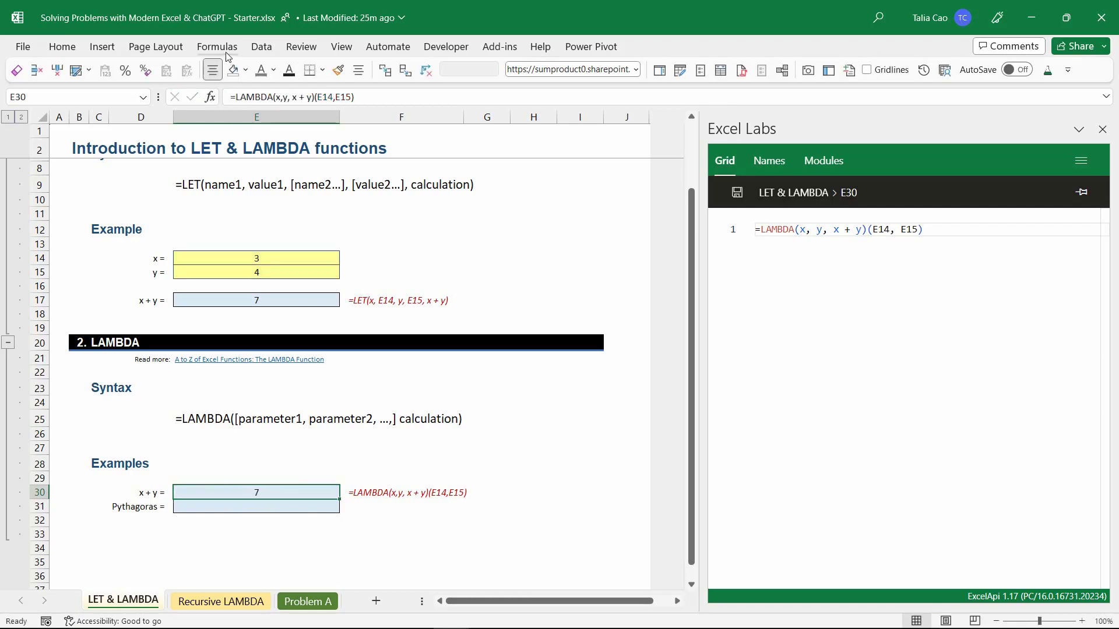
click(221, 49)
click(433, 91)
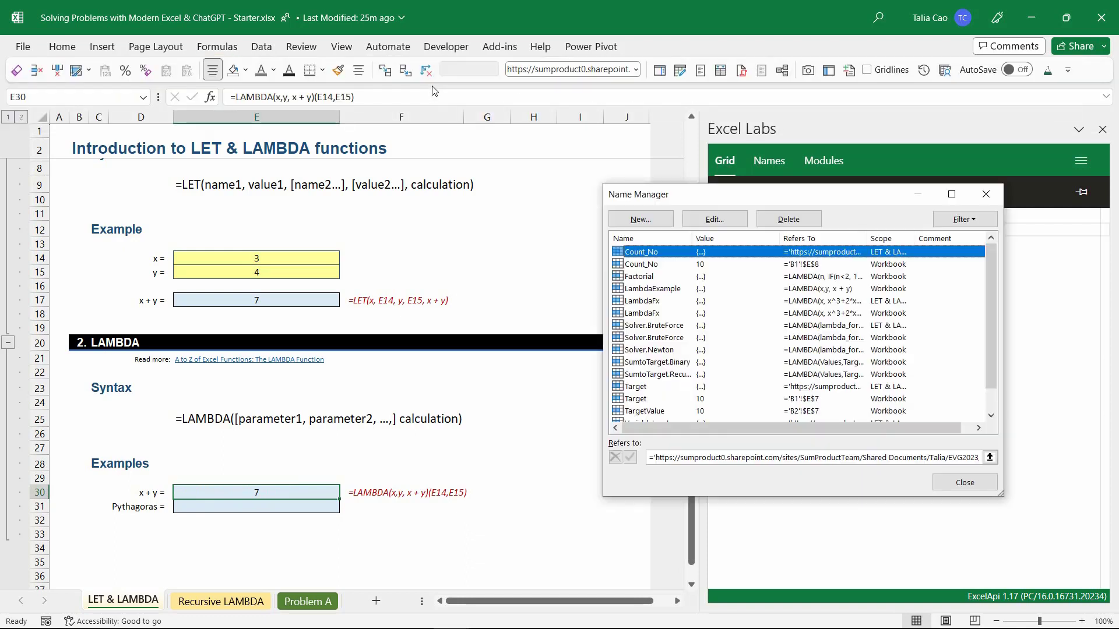
click(677, 291)
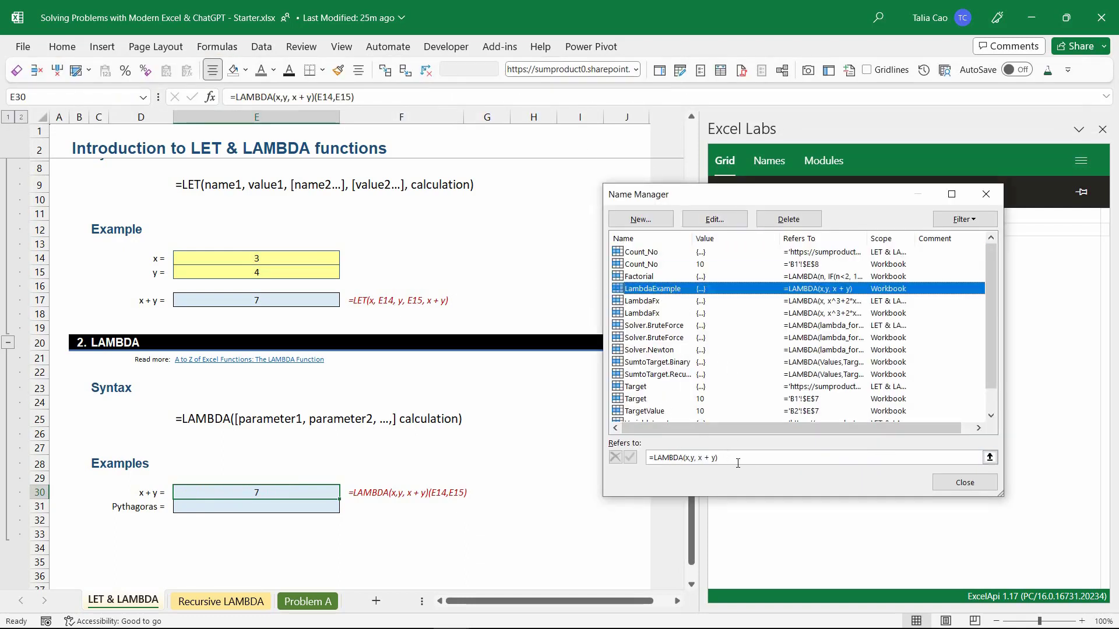
- Close the Name Manager and replace E30's inline LAMBDA with the named function, giving =LambdaExample(E14,E15)
click(964, 483)
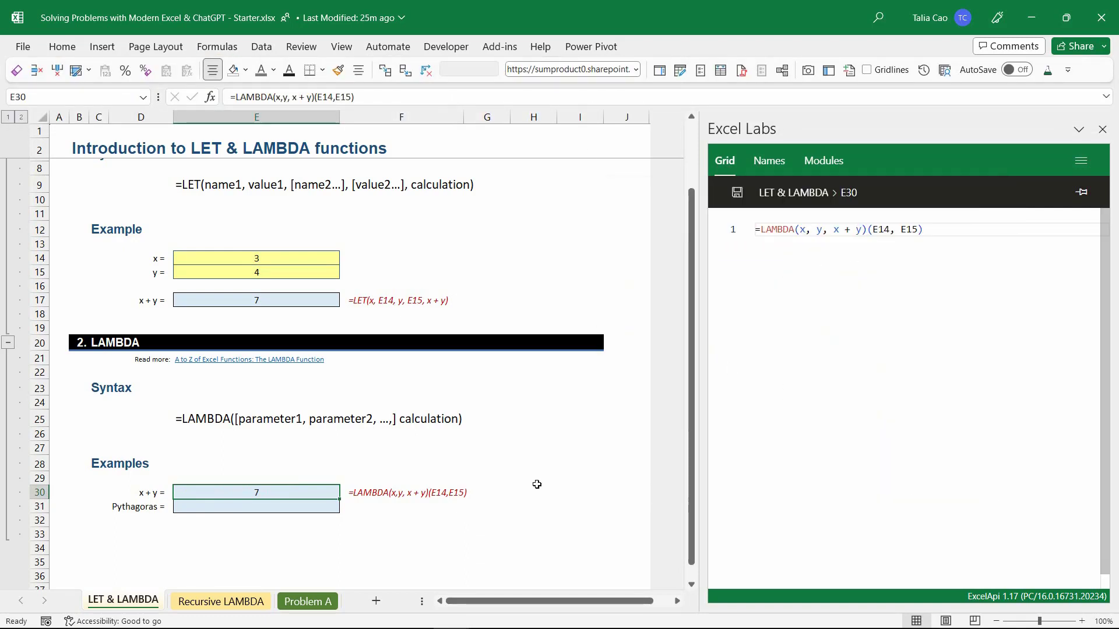
click(305, 97)
drag(317, 98, 237, 97)
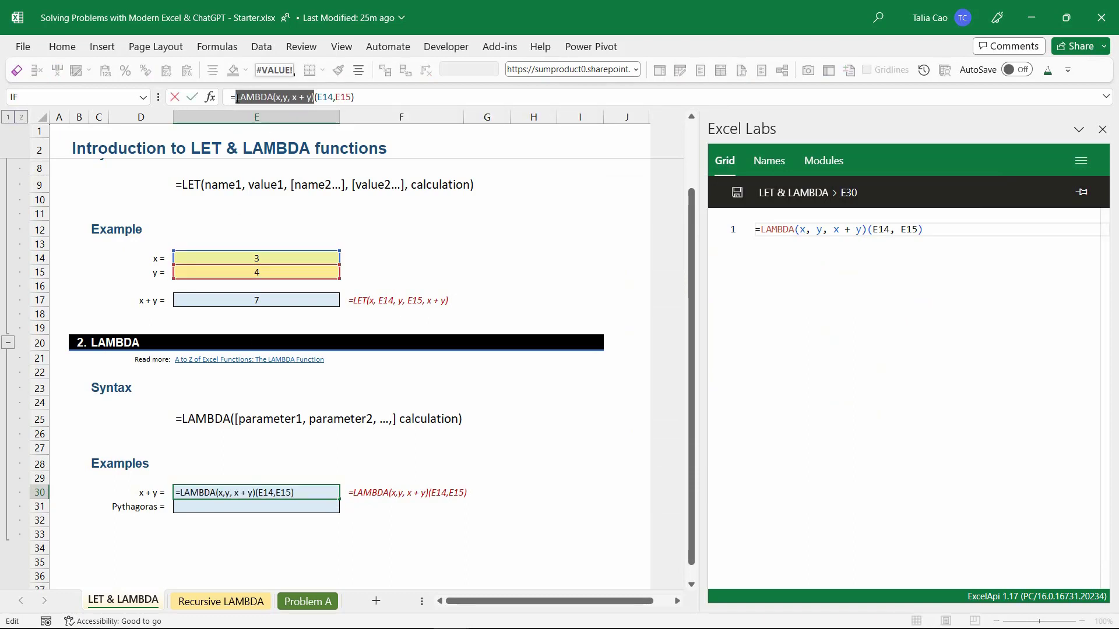
text(LambdaExample)
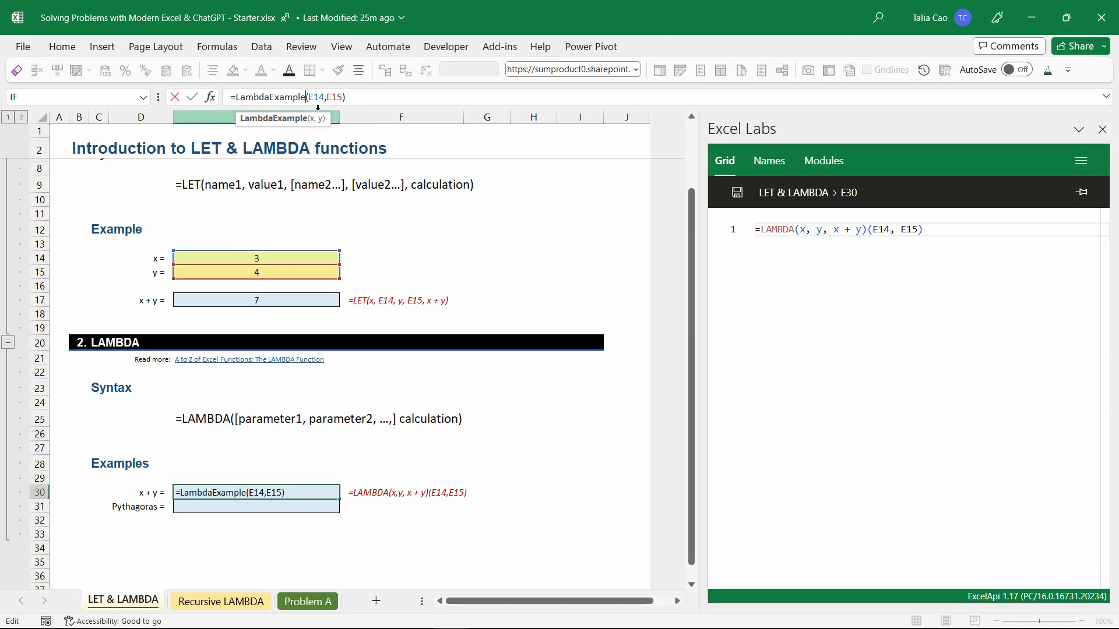
click(313, 98)
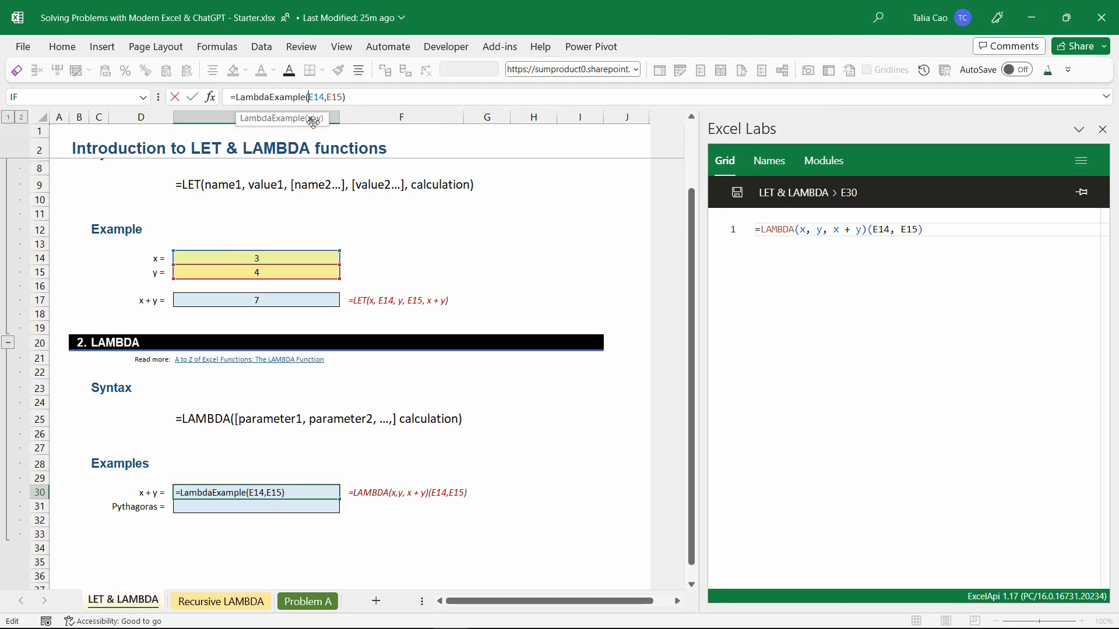
click(357, 97)
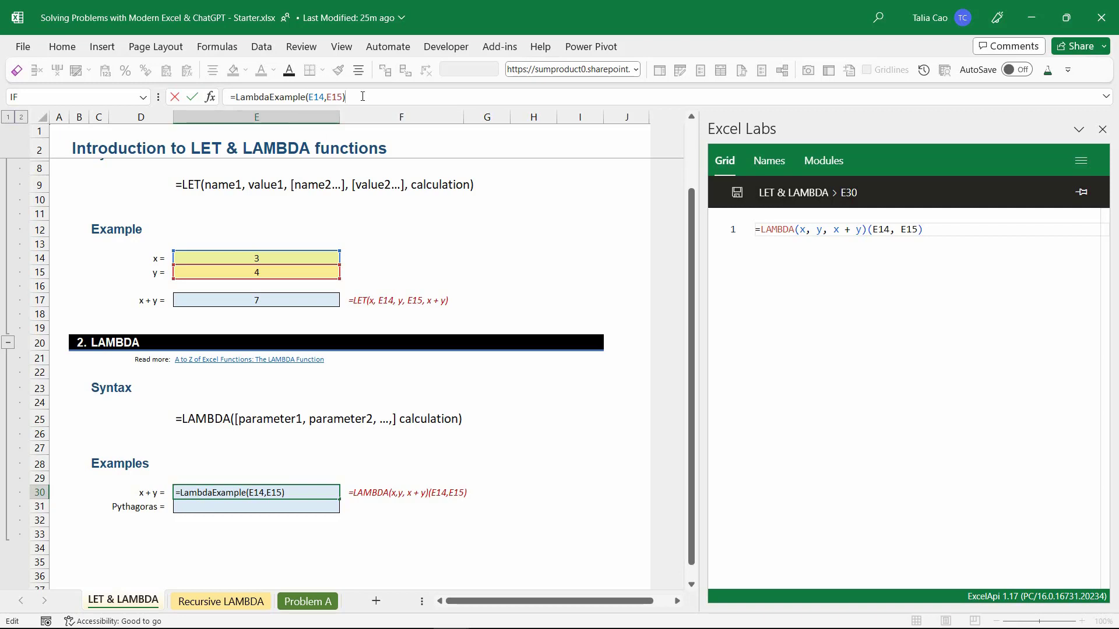
key(Return)
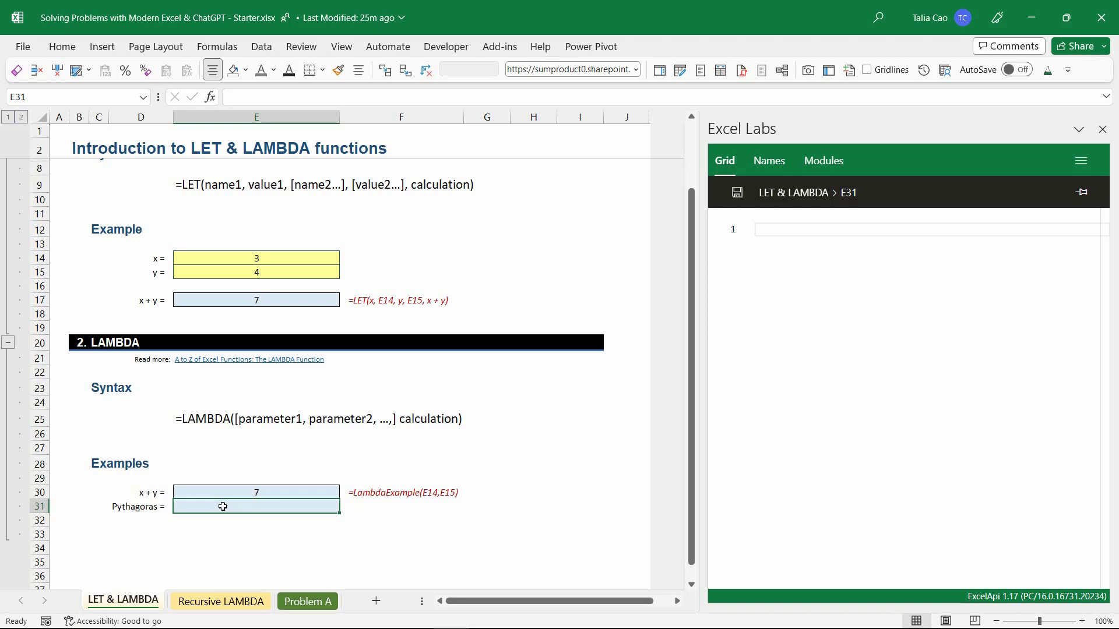
- Begin a LAMBDA for the Pythagoras cell E31 in the Excel Labs grid editor with parameters x, y and a LET defining Xs as x^2 and Ys as y^2
click(785, 241)
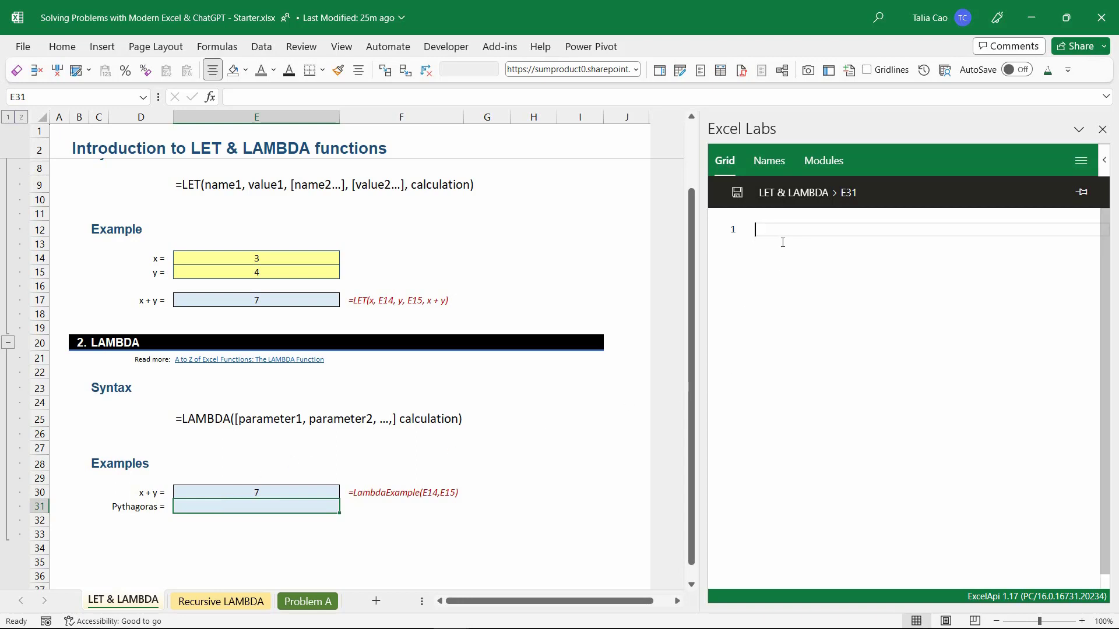
text(Lam)
key(Tab)
text(x,y, LET()
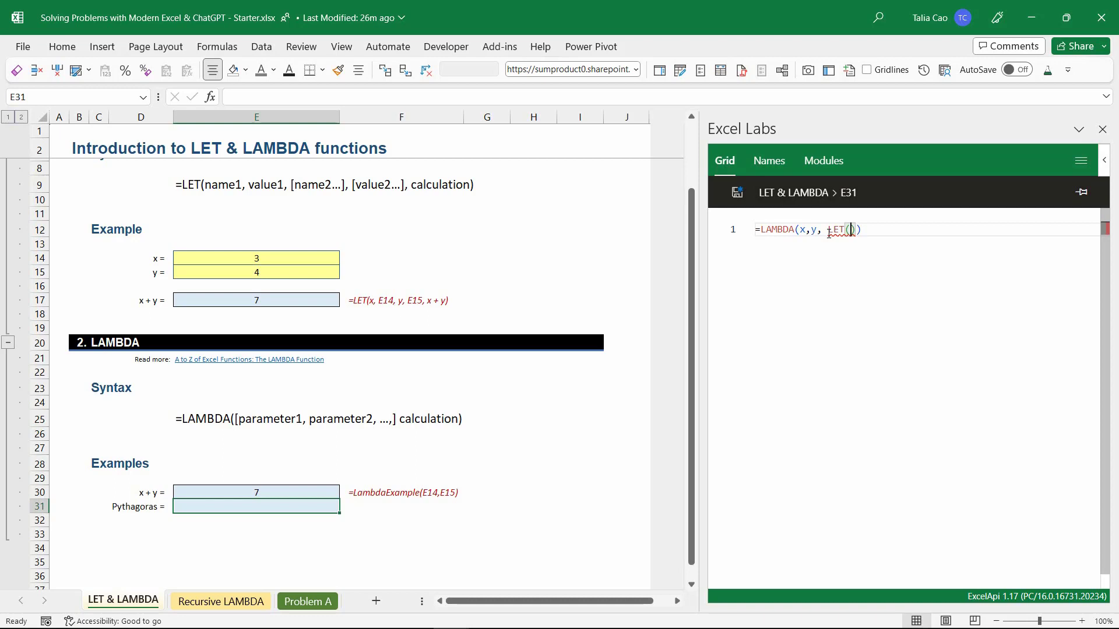
text(Xs)
text(,)
text( x^2, )
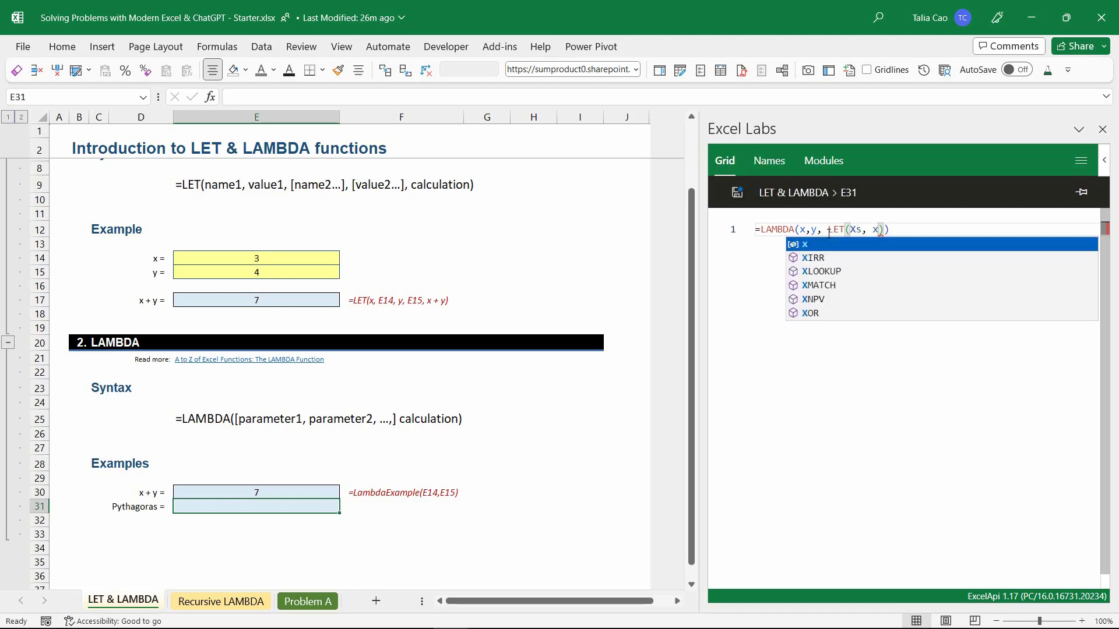
text(Ys, )
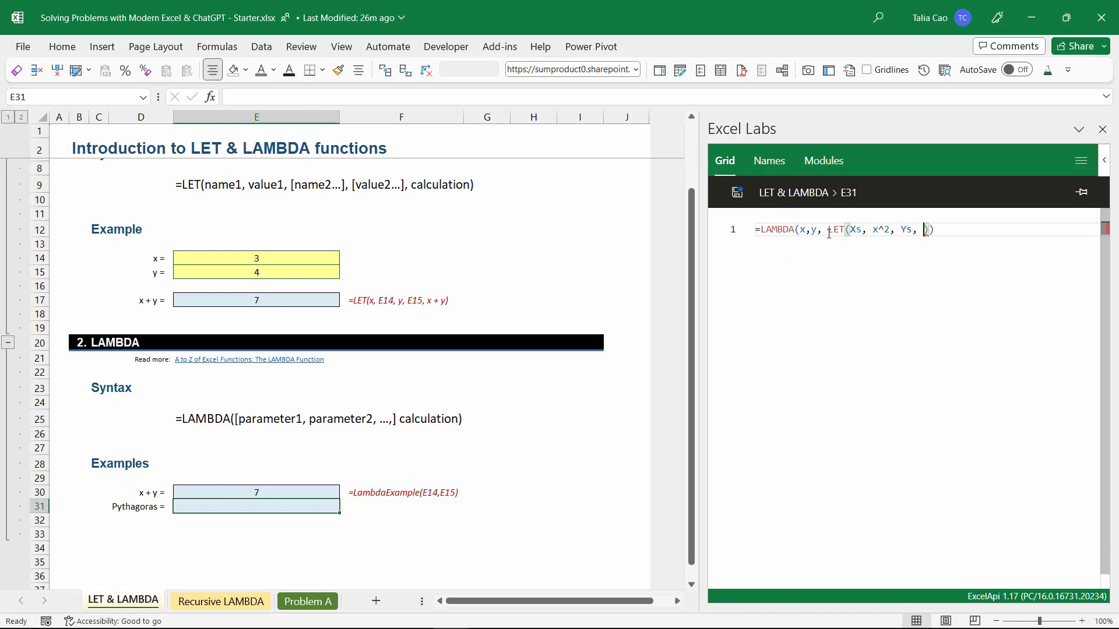
text(y^2, SQ)
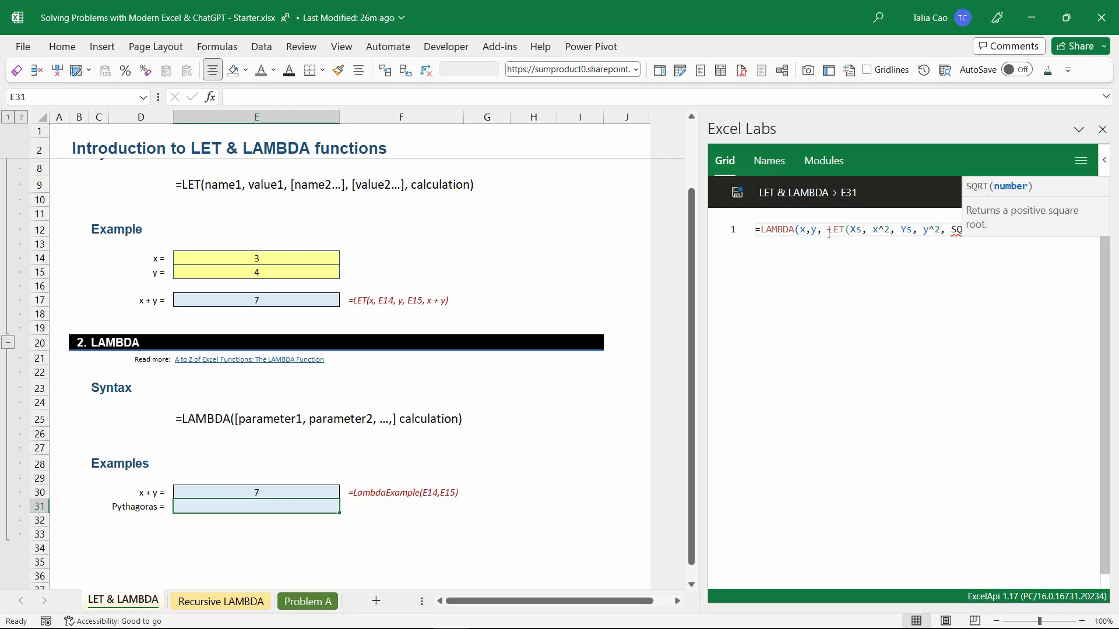
- Complete the LET calculation with SQRT(Xs + Ys) and save the formula to E31
text(RT(Xs +Y)
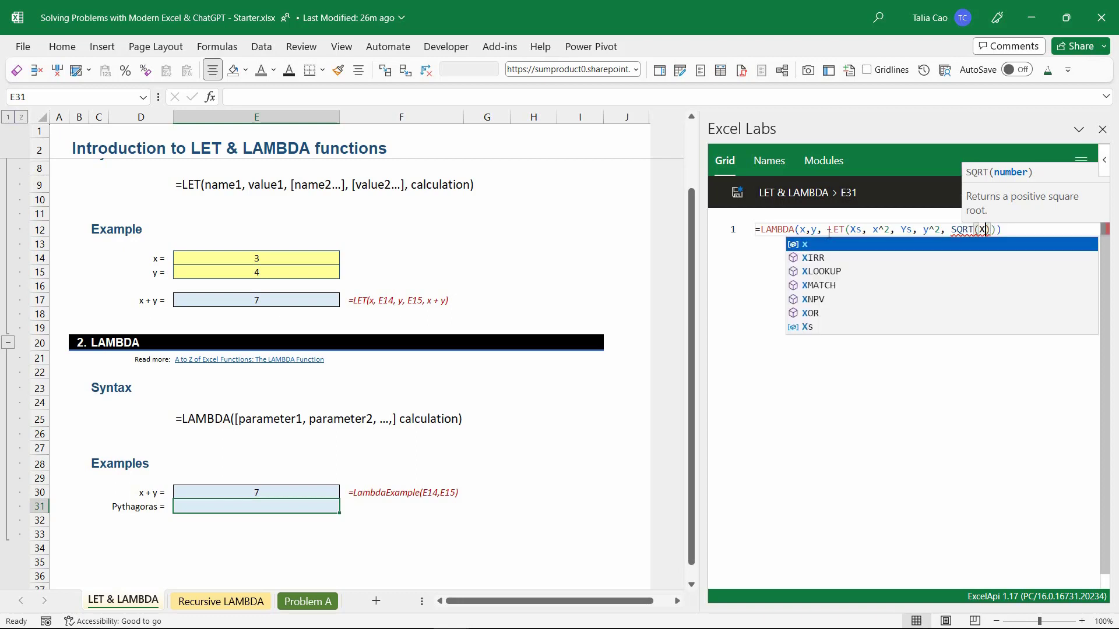
text(s)
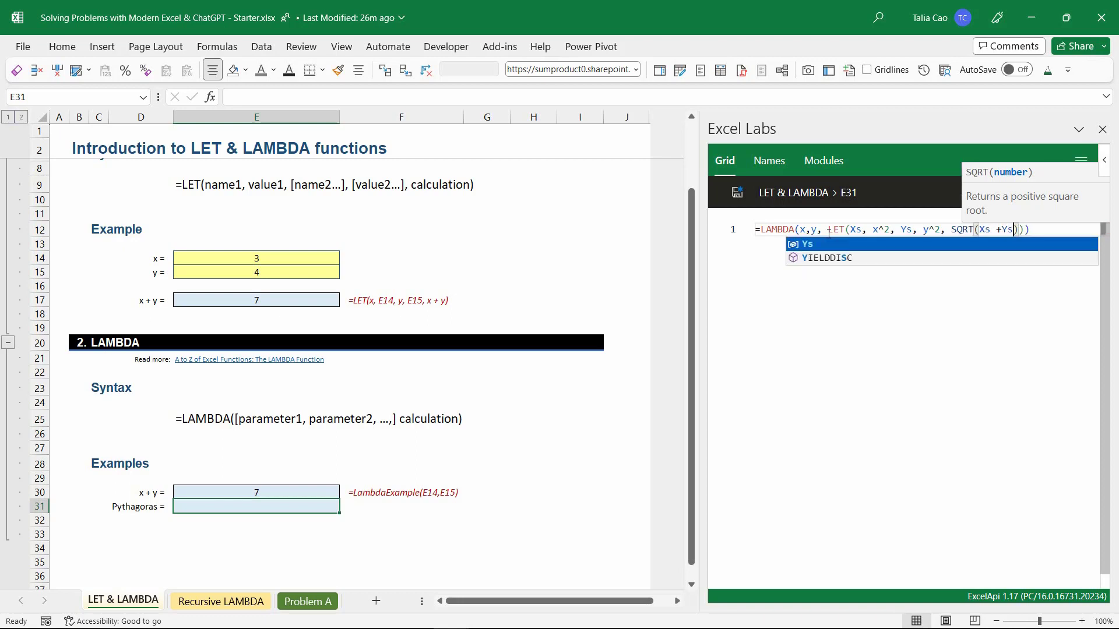
key(Left)
key(Left)
key(Right)
key(Right)
key(Right)
key(Left)
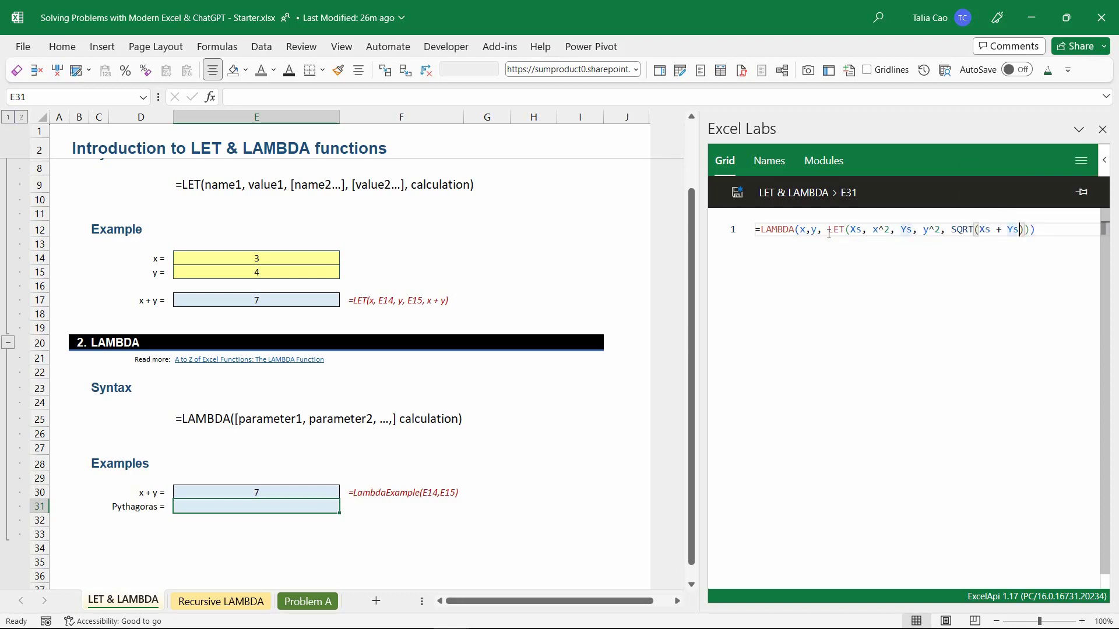
key(Right)
key(Right)
click(737, 193)
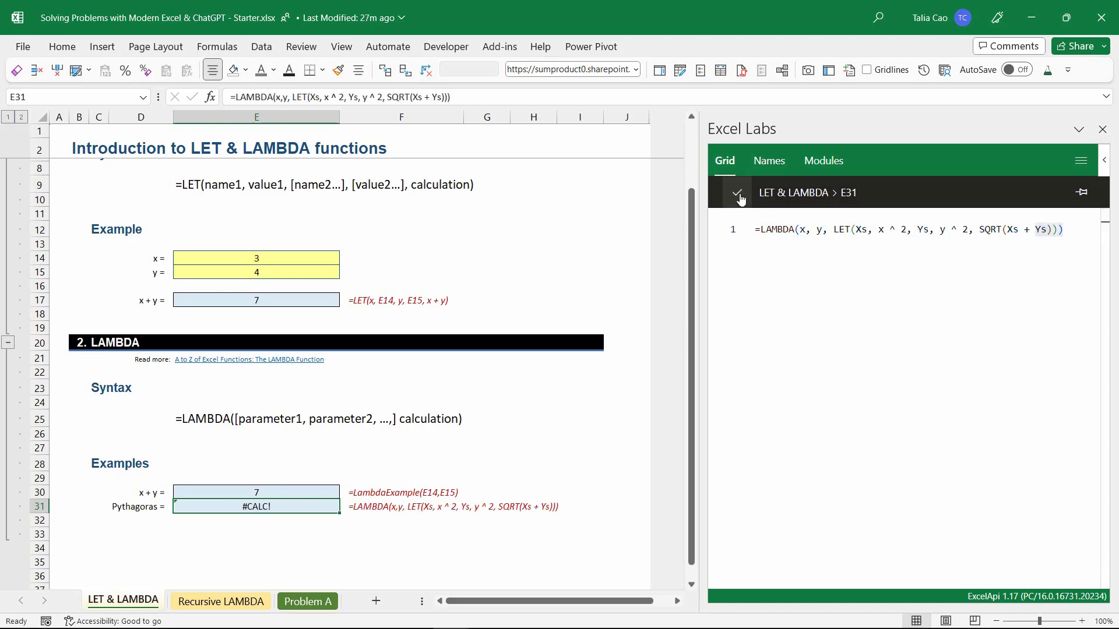
- Append the arguments (E14,E15) to the LAMBDA formula in E31 and reselect the cell
click(476, 99)
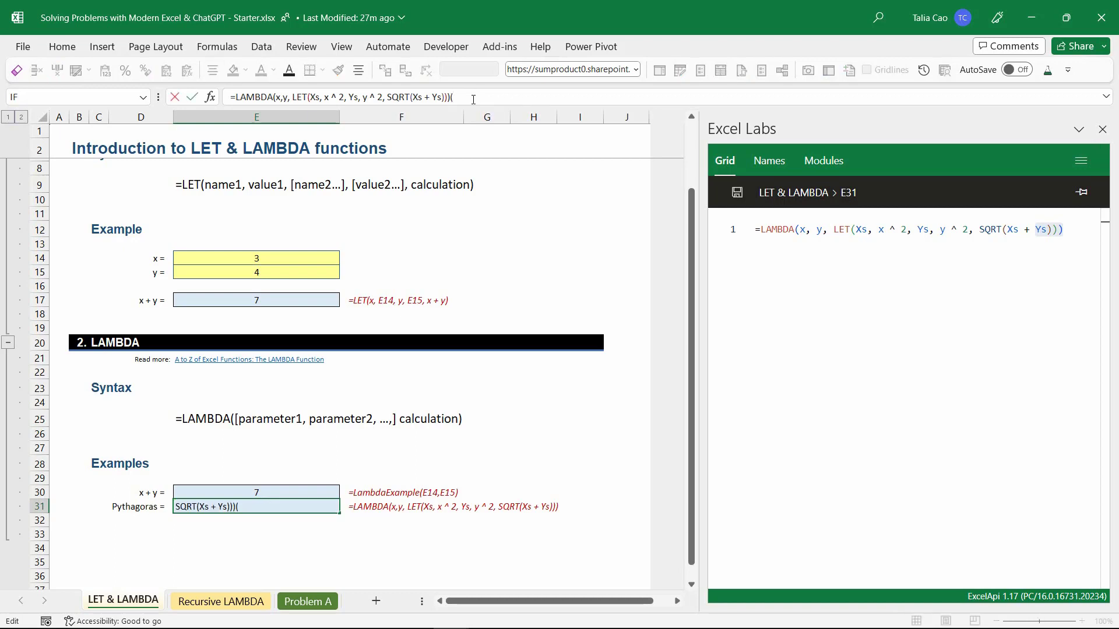
click(277, 258)
text(,)
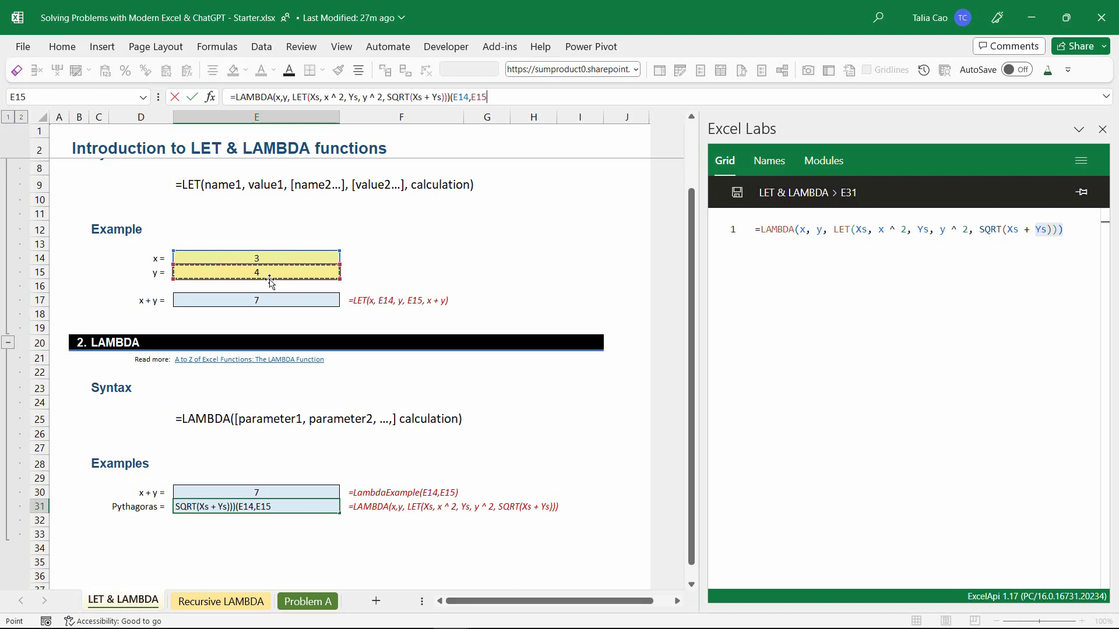
text())
key(Return)
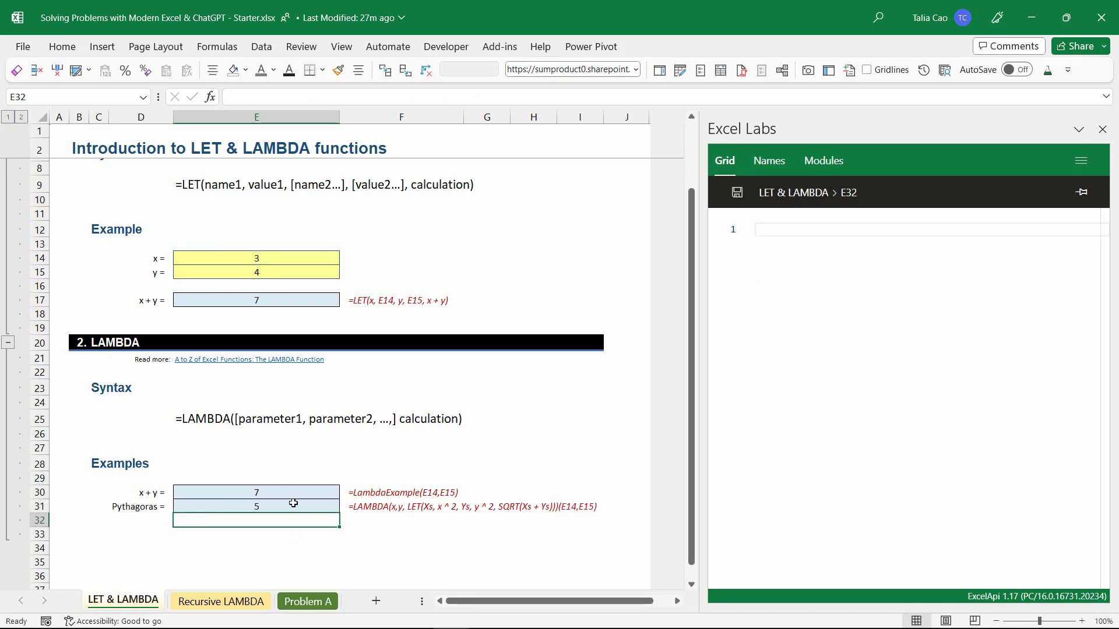
click(288, 508)
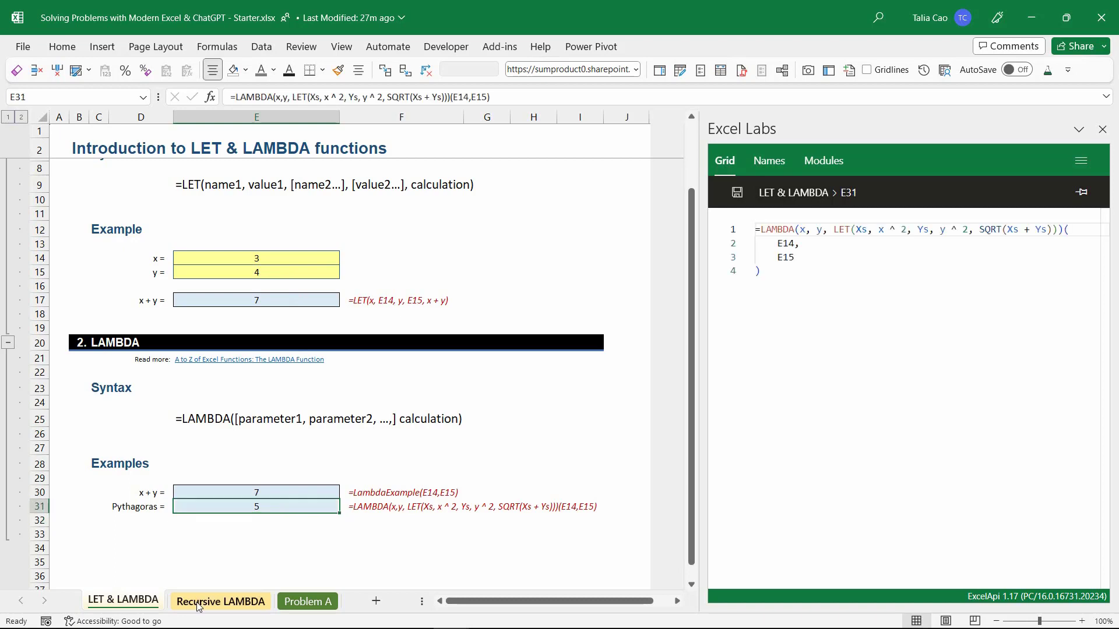
- Open the Recursive LAMBDA sheet and calculate n! in E9 with =FACT(E8)
click(222, 606)
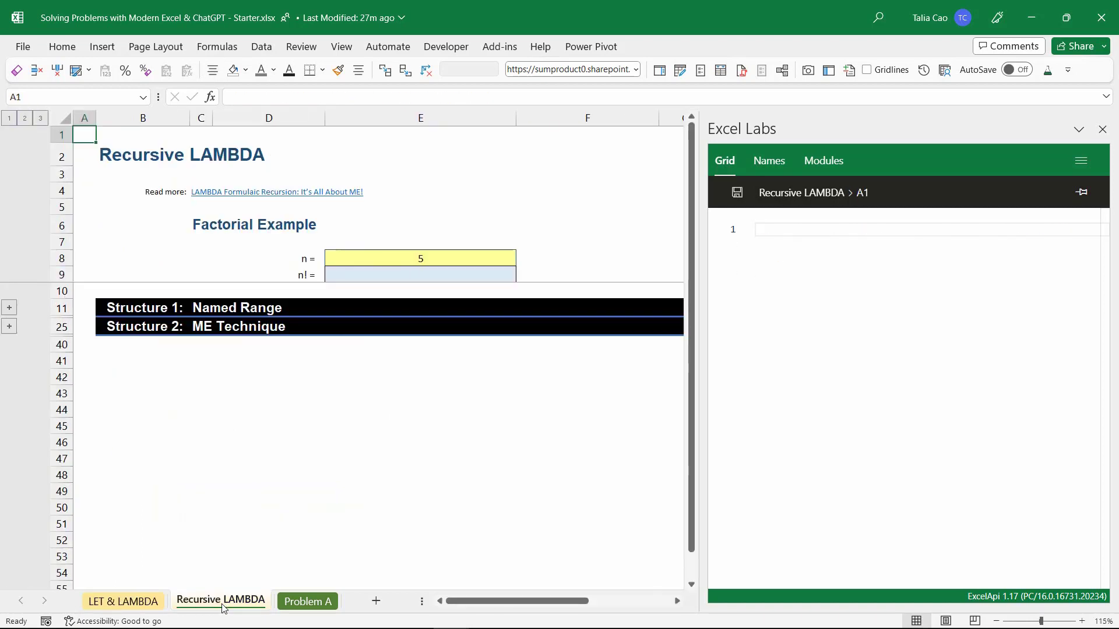
click(201, 225)
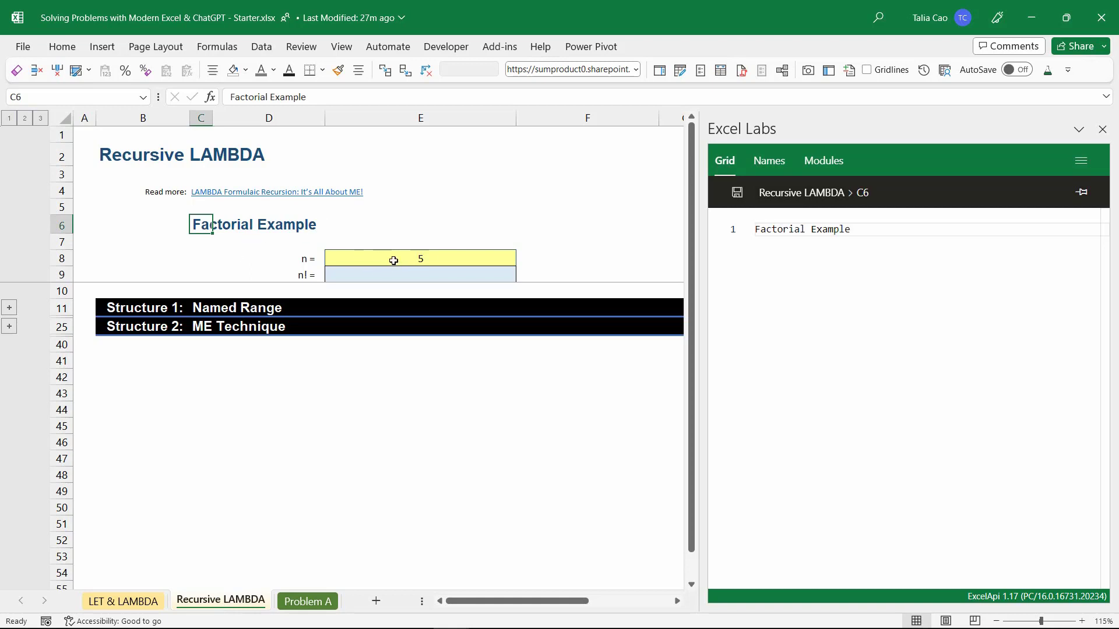
click(392, 257)
click(394, 275)
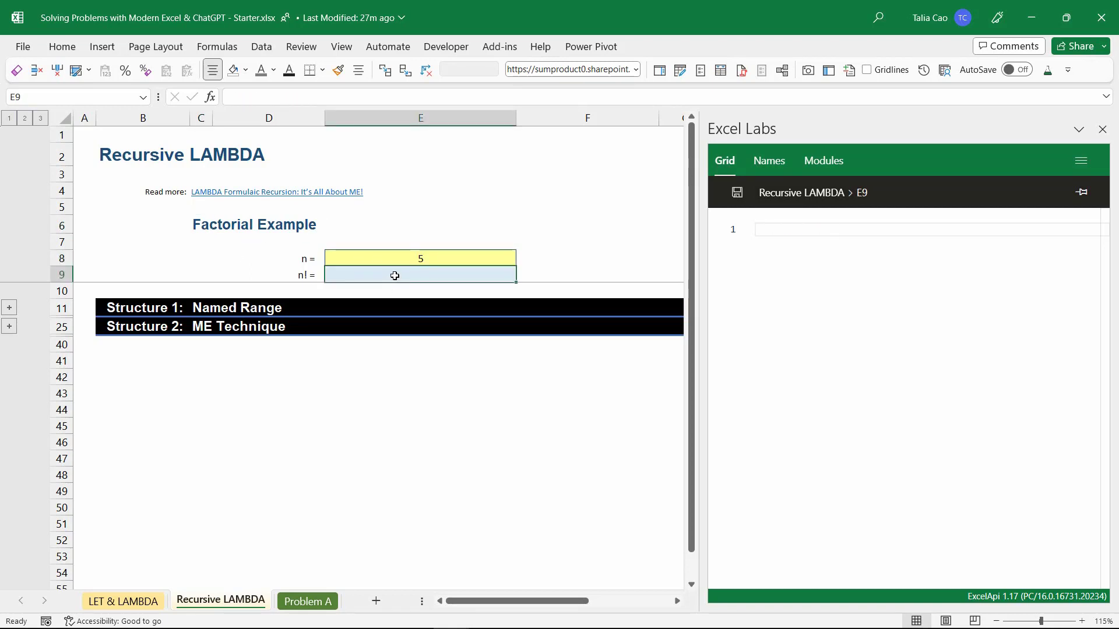
text(=FACT()
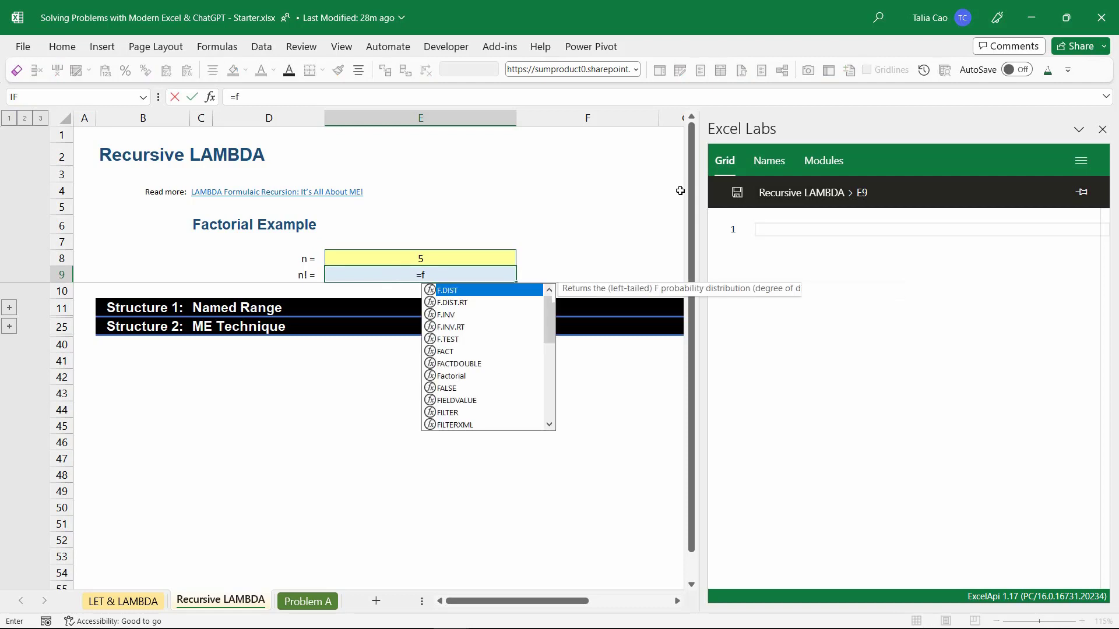
click(443, 258)
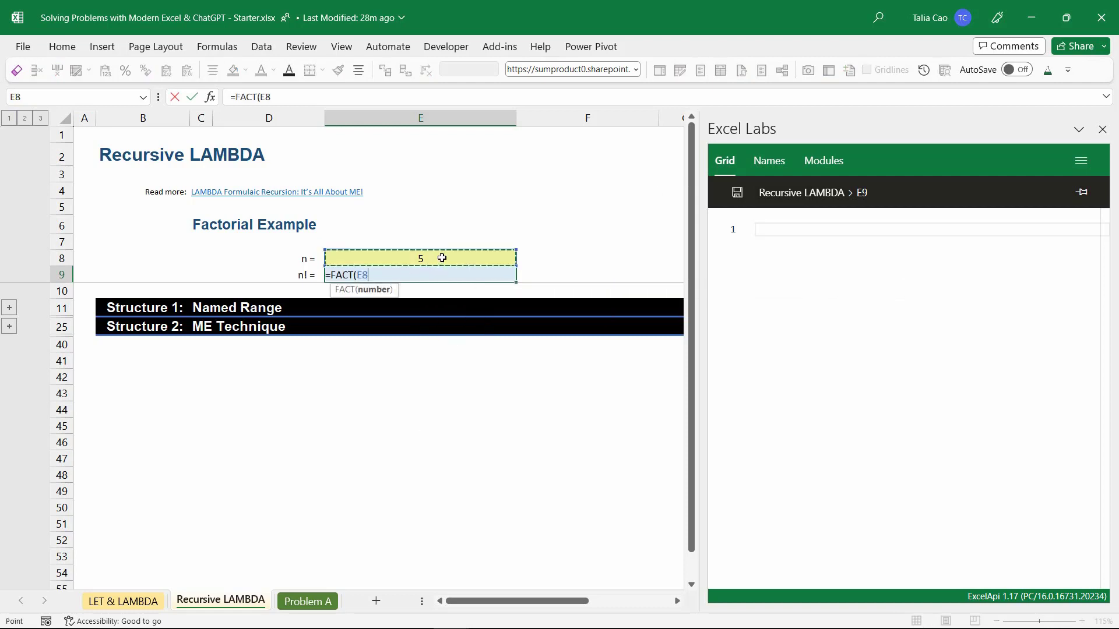
text())
key(Return)
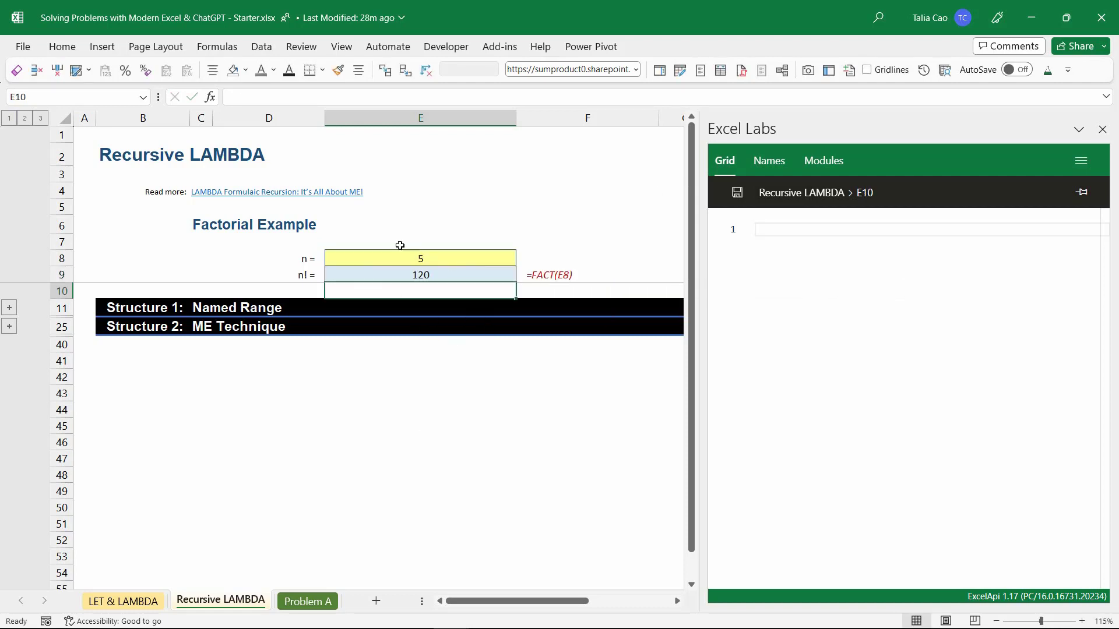
- Review the factorial cells E8 and E9 and expand the Structure 1: Named Range section
click(437, 260)
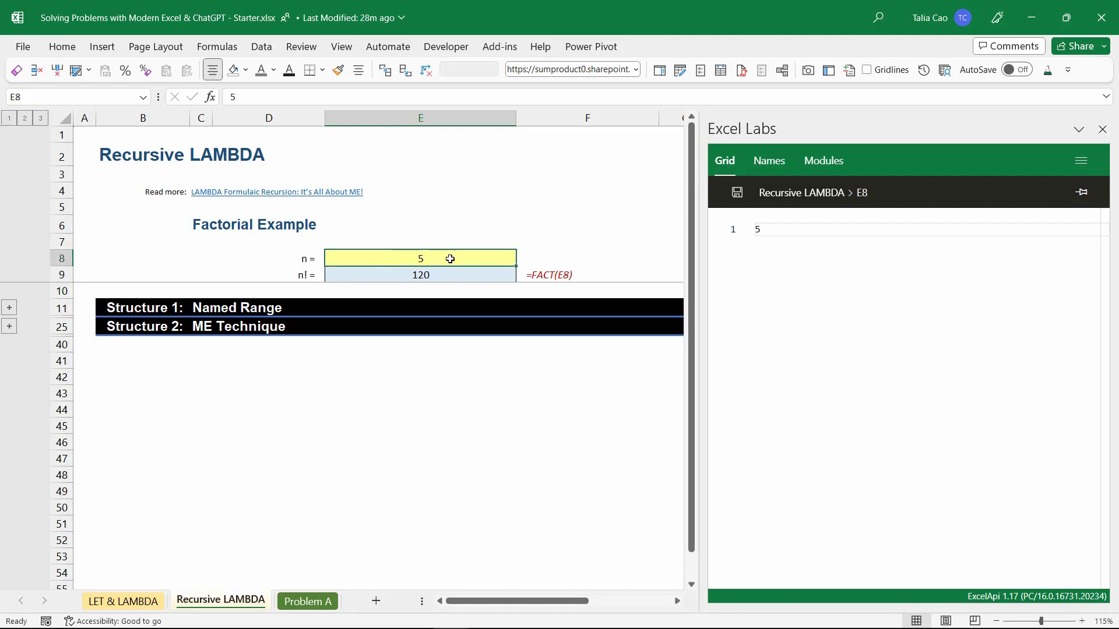
click(434, 278)
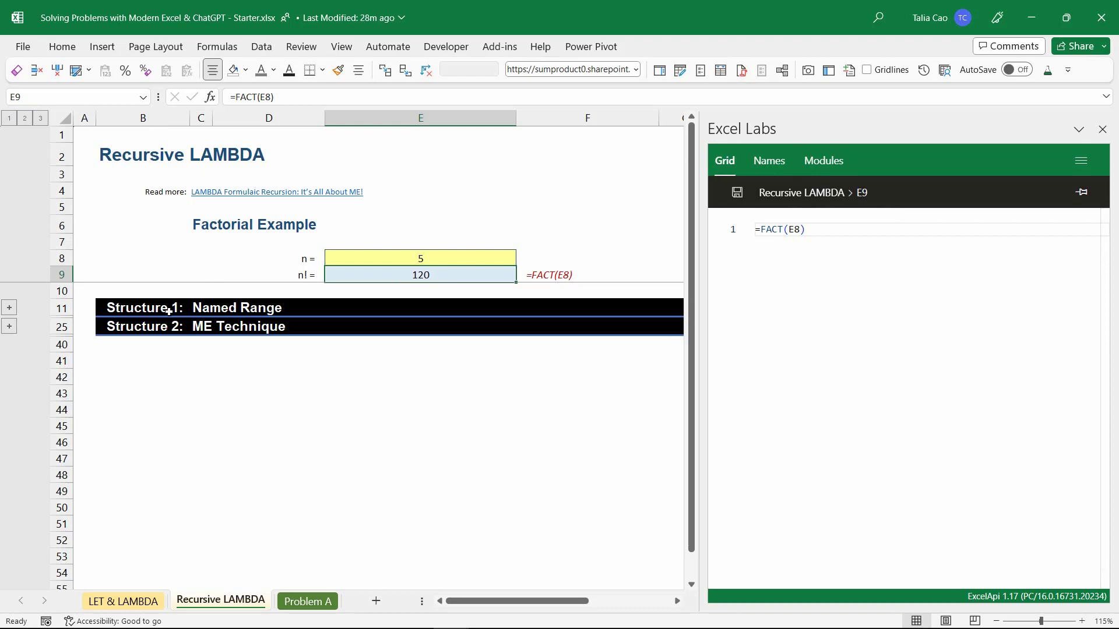
click(243, 310)
click(9, 308)
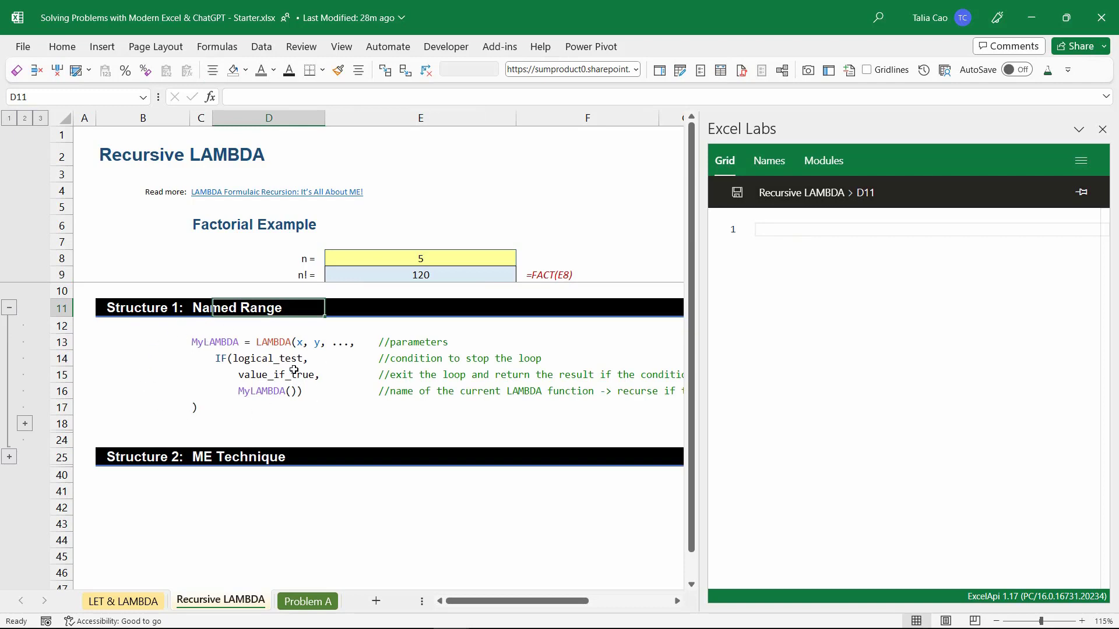
- Examine the MyLAMBDA pseudocode: its name and parameters, the recursive call, and the IF logical test
click(201, 342)
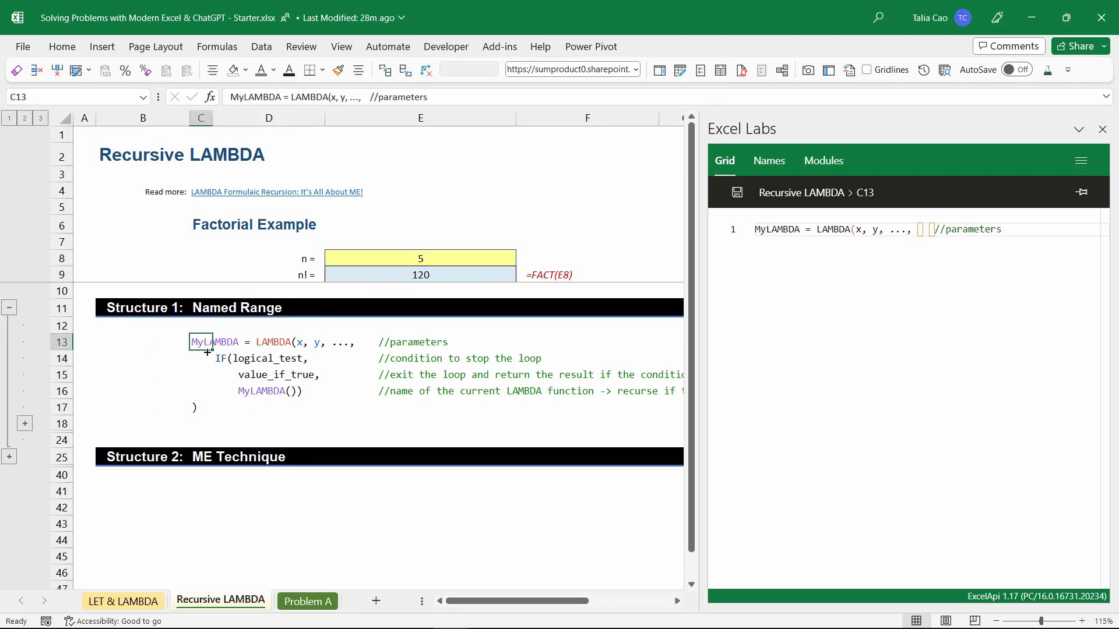
click(261, 343)
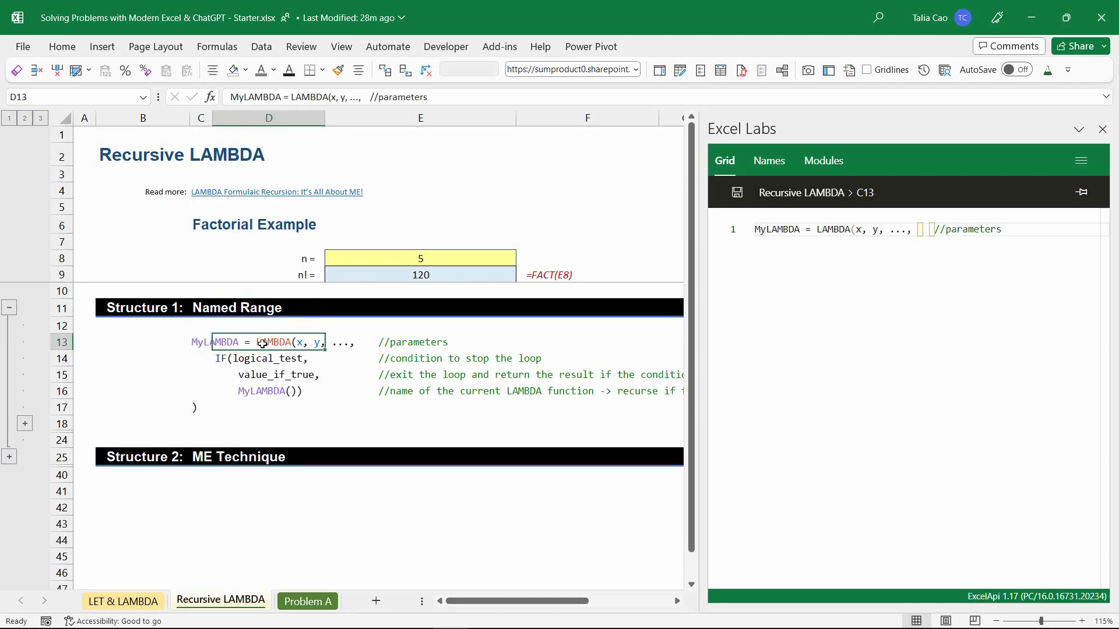
click(200, 342)
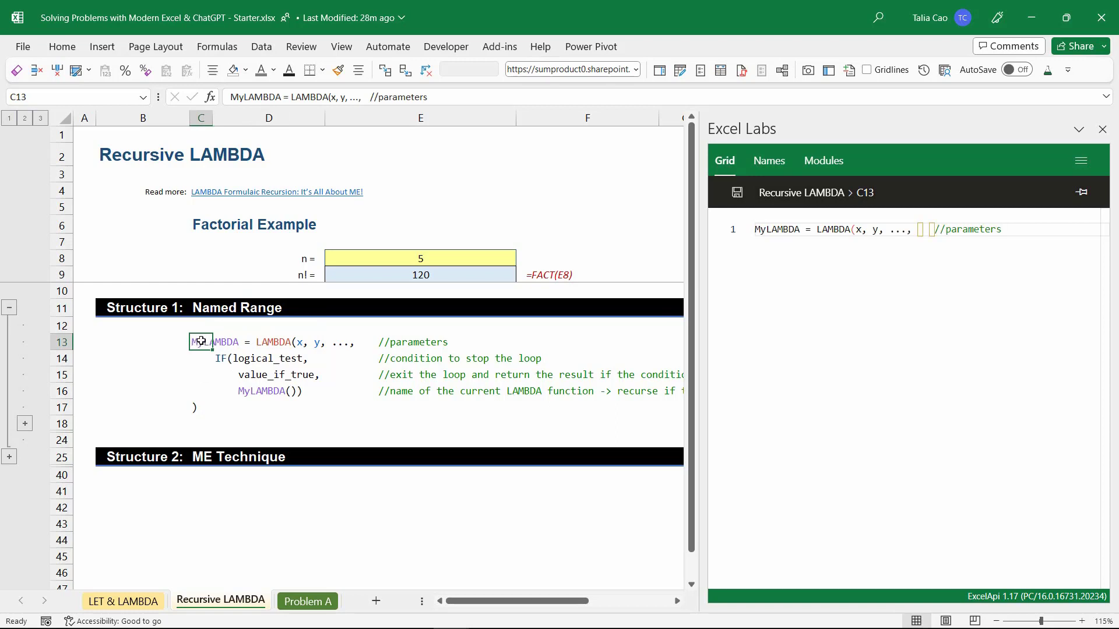
click(252, 391)
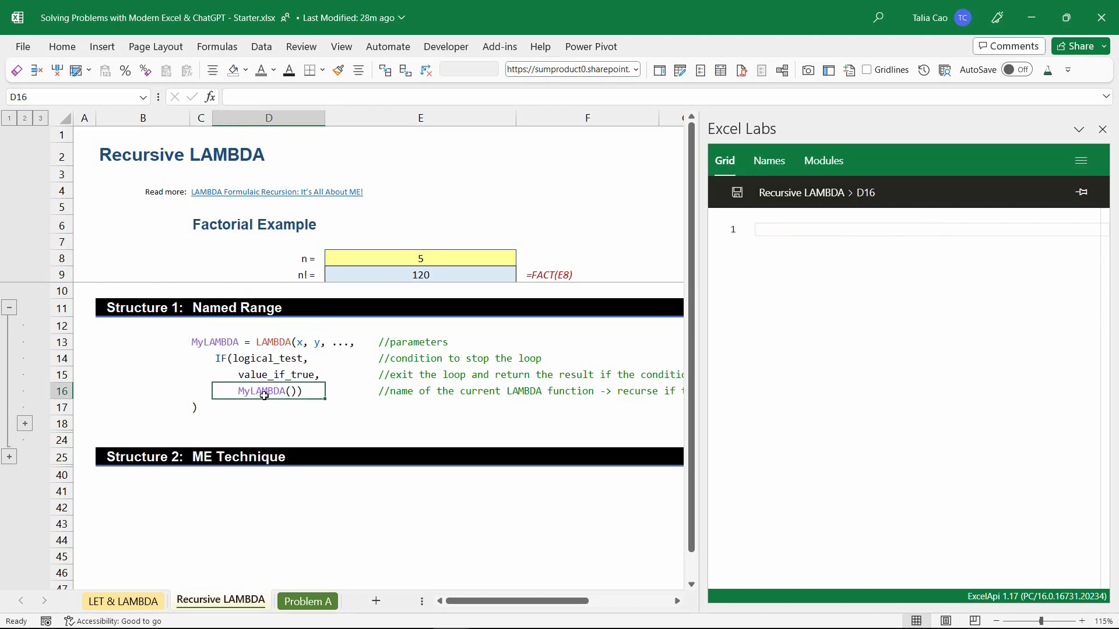
click(218, 358)
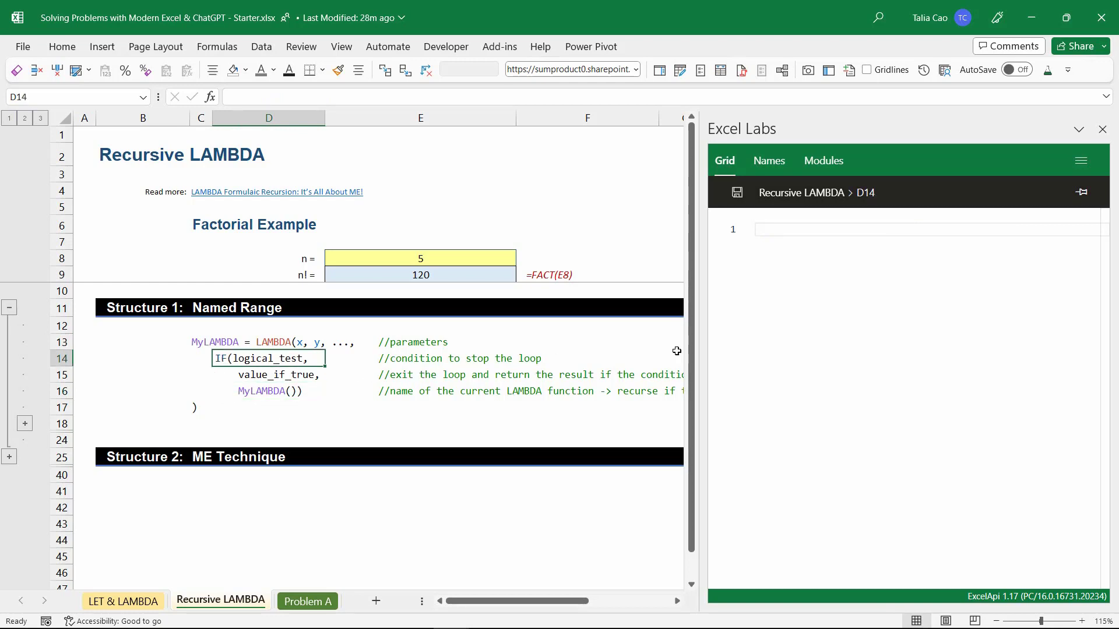
- Close the Excel Labs pane and examine the comments on the loop's stop condition and value_if_true line
click(1102, 129)
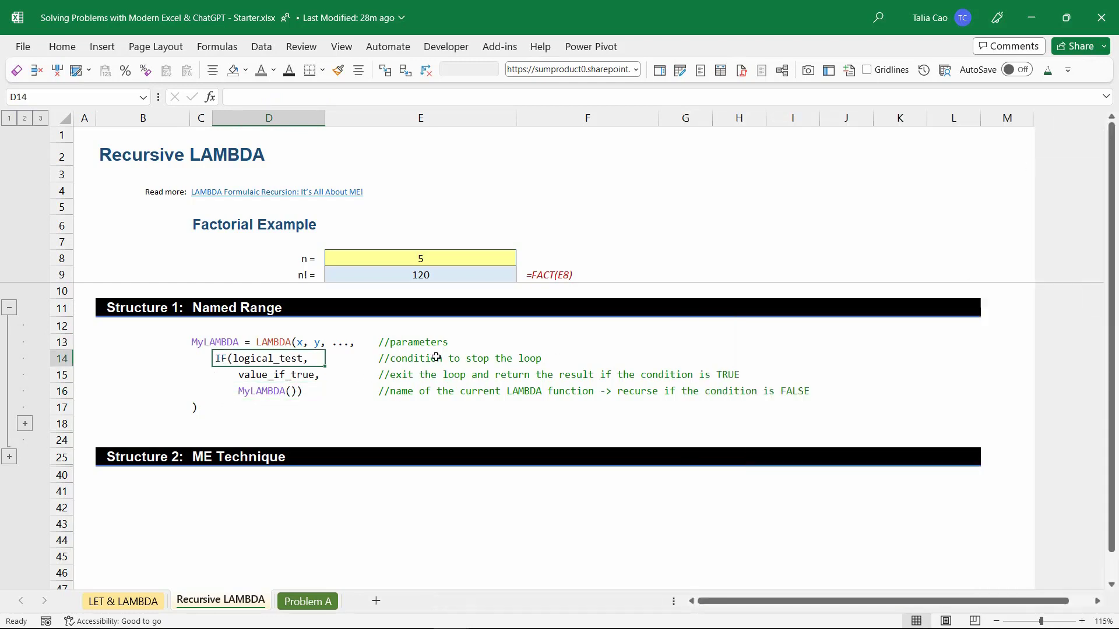
click(436, 357)
drag(269, 375, 495, 377)
click(495, 377)
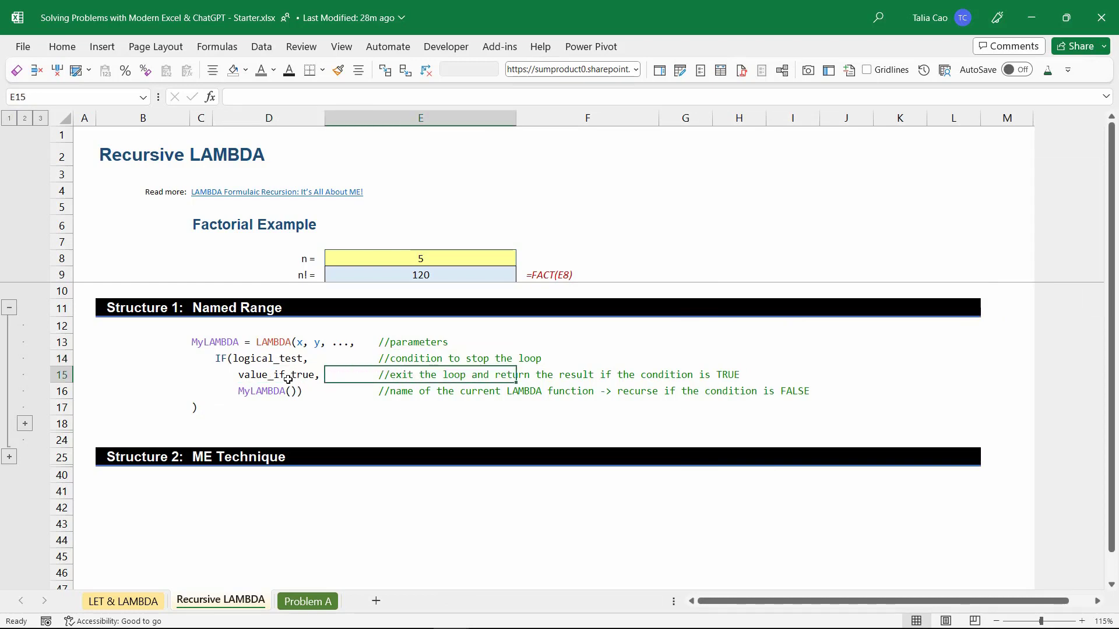
- Examine the MyLAMBDA() recursive call line, the IF it belongs to, and the comment on recursing when the condition is FALSE
click(243, 395)
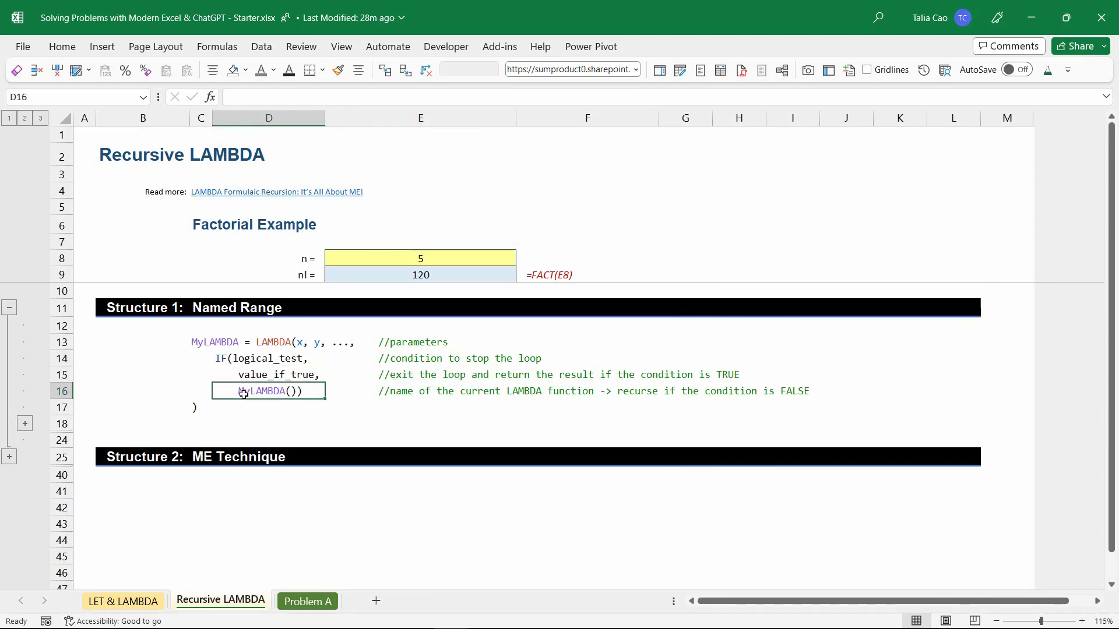
click(280, 357)
click(272, 393)
click(758, 390)
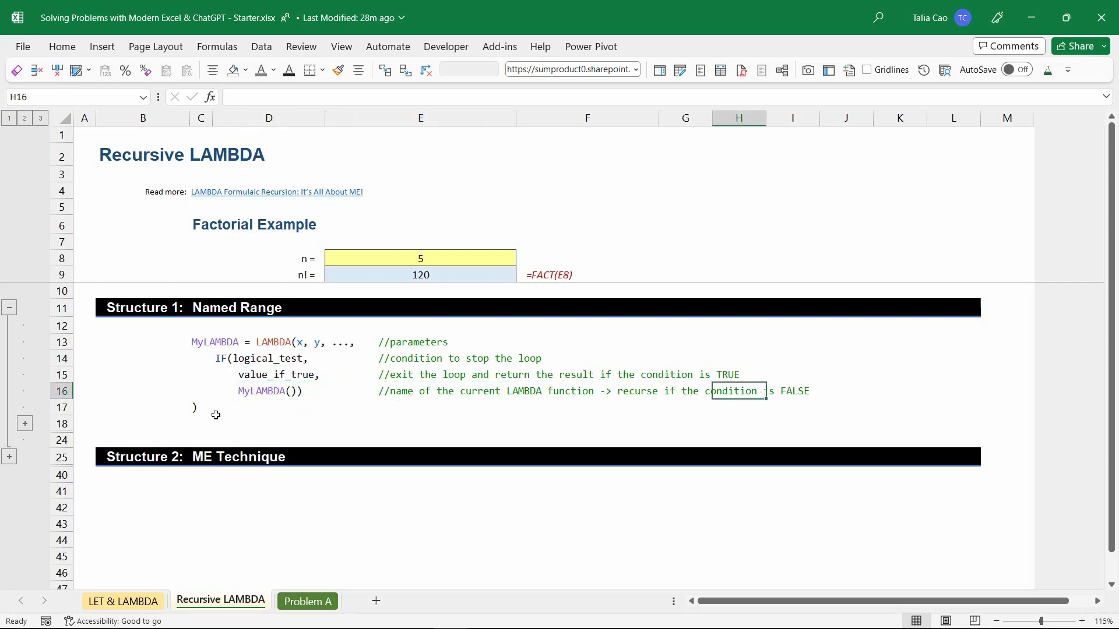
- Expand the Factorial Example under Structure 1 and examine the recursive LAMBDA formula text in E21
click(25, 424)
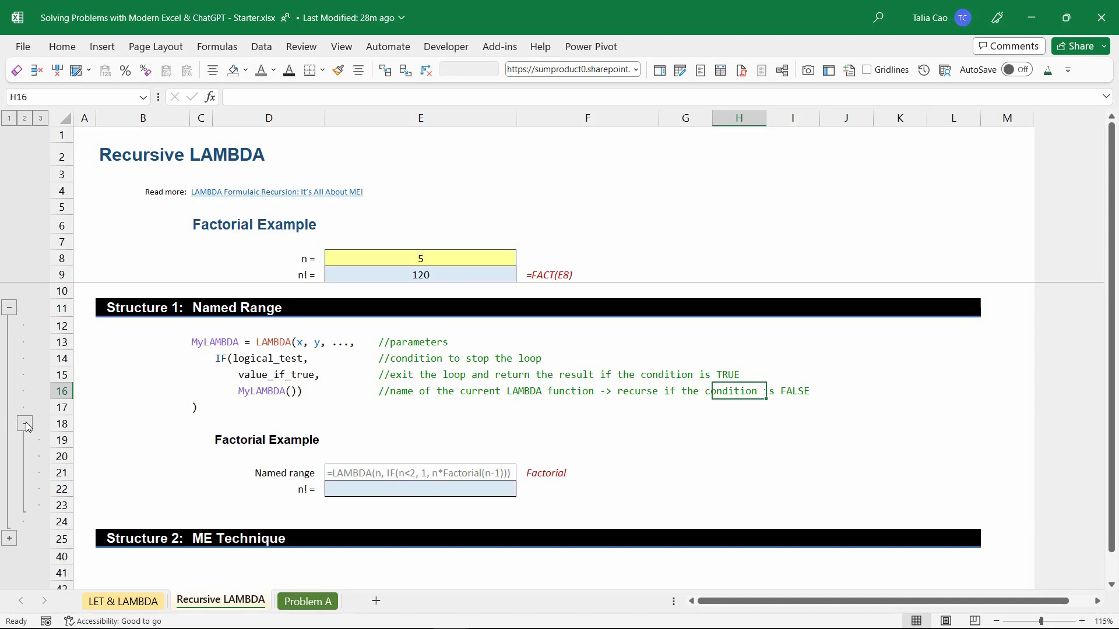
click(368, 485)
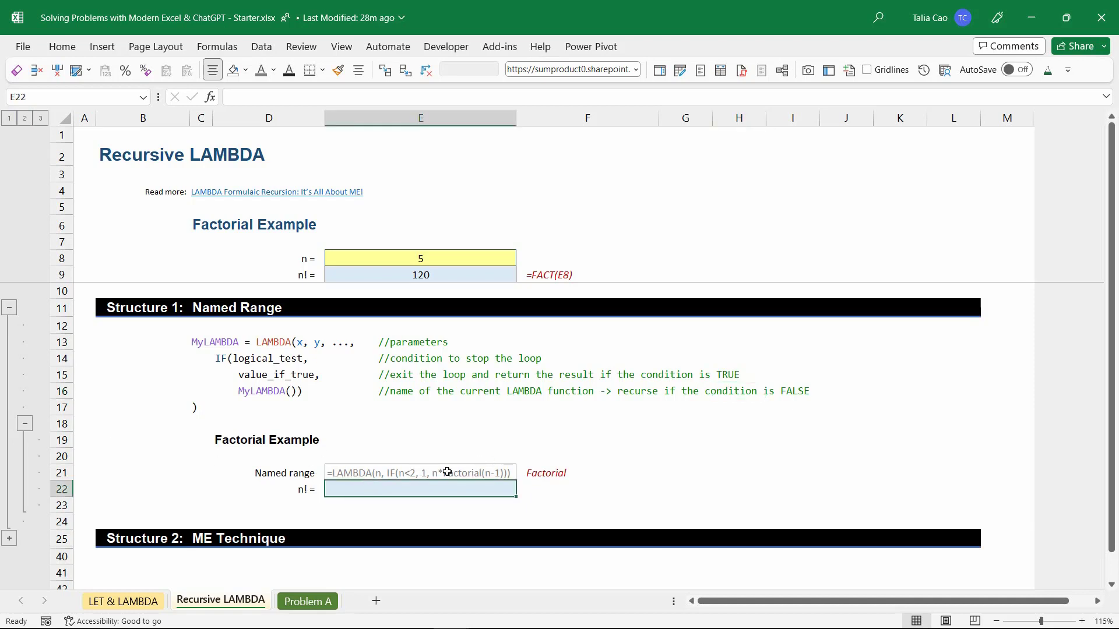
click(393, 473)
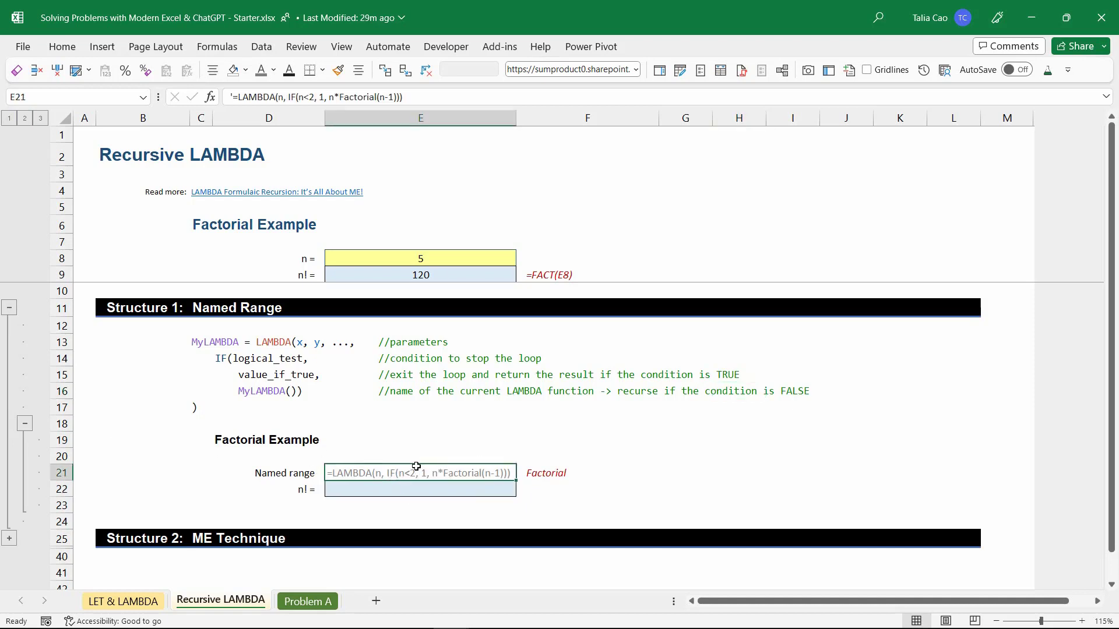
click(322, 97)
mouse_move(328, 96)
mouse_down()
mouse_move(352, 99)
mouse_move(332, 96)
mouse_up()
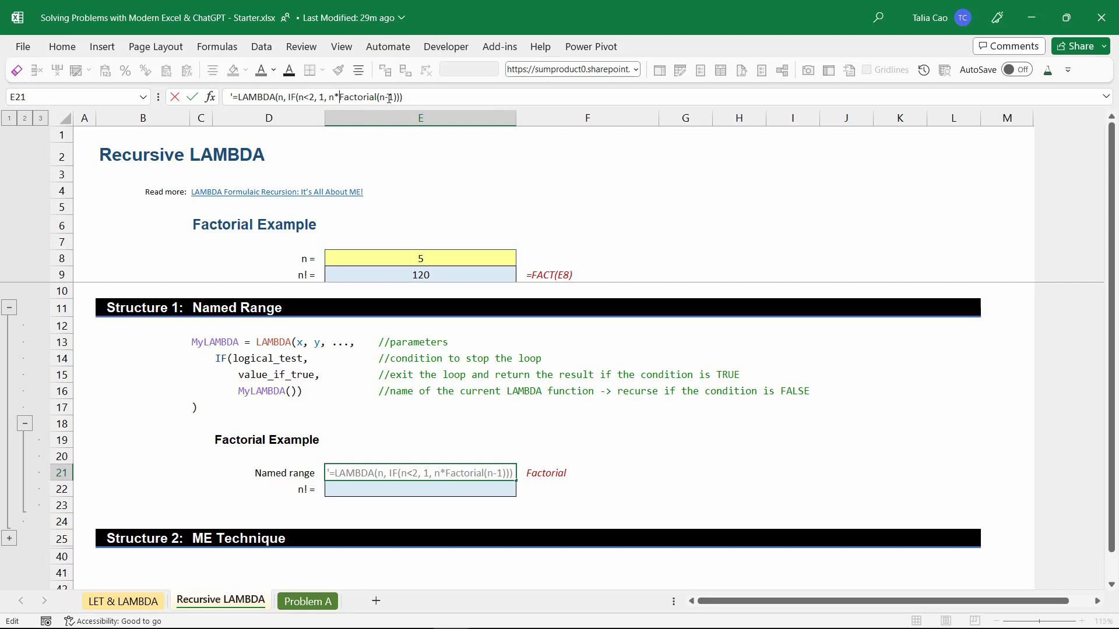
drag(402, 97, 233, 98)
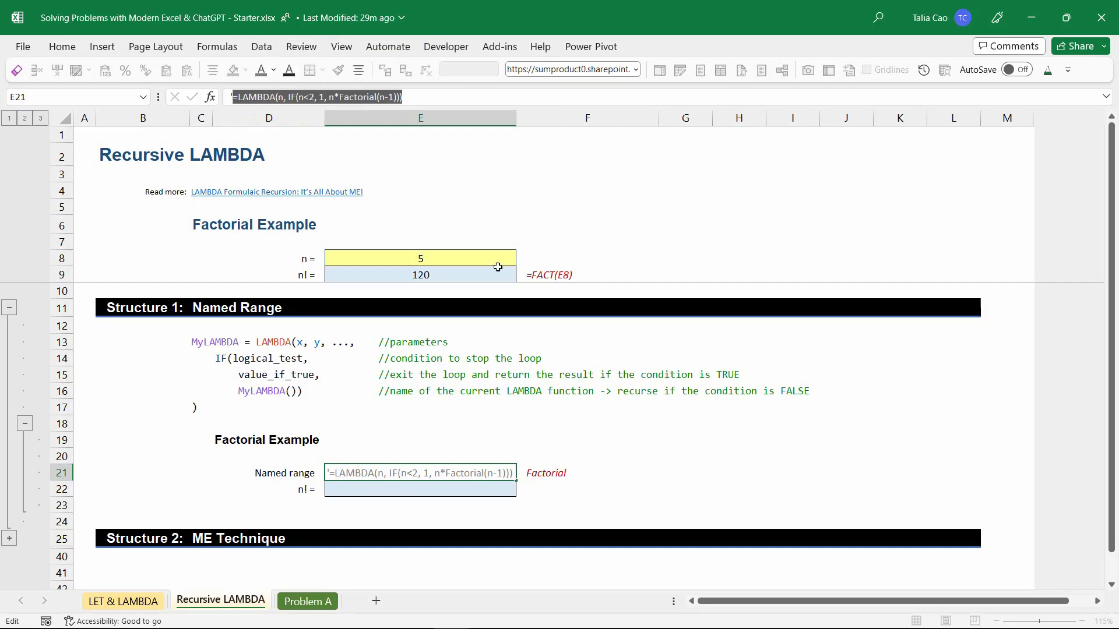
key(Escape)
- Check the definition of the name Factorial in the Name Manager
click(216, 46)
click(430, 84)
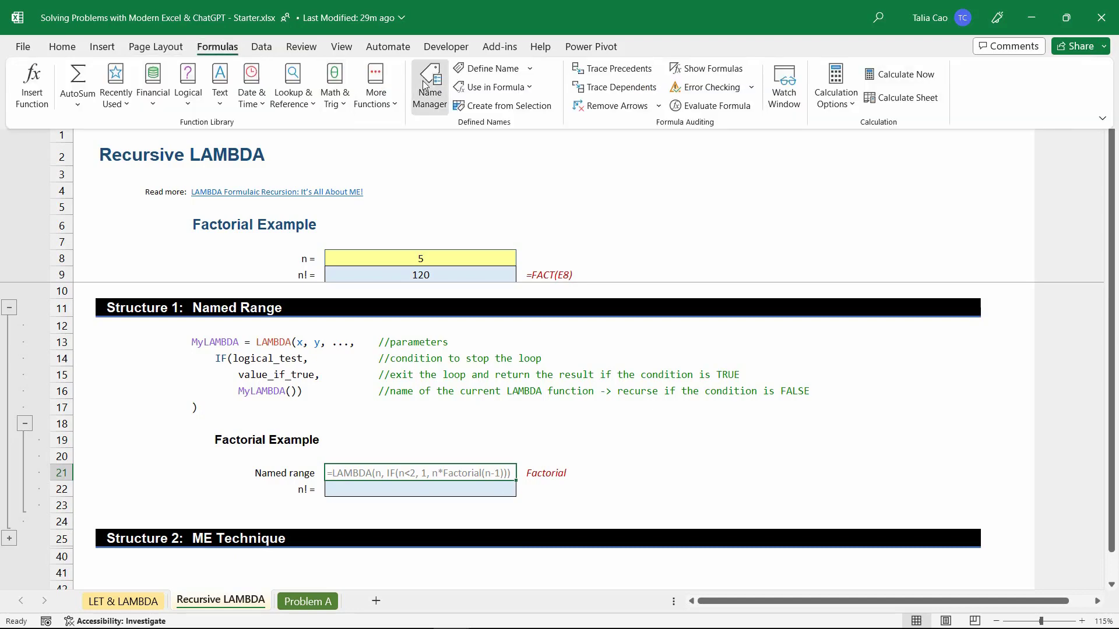
click(659, 277)
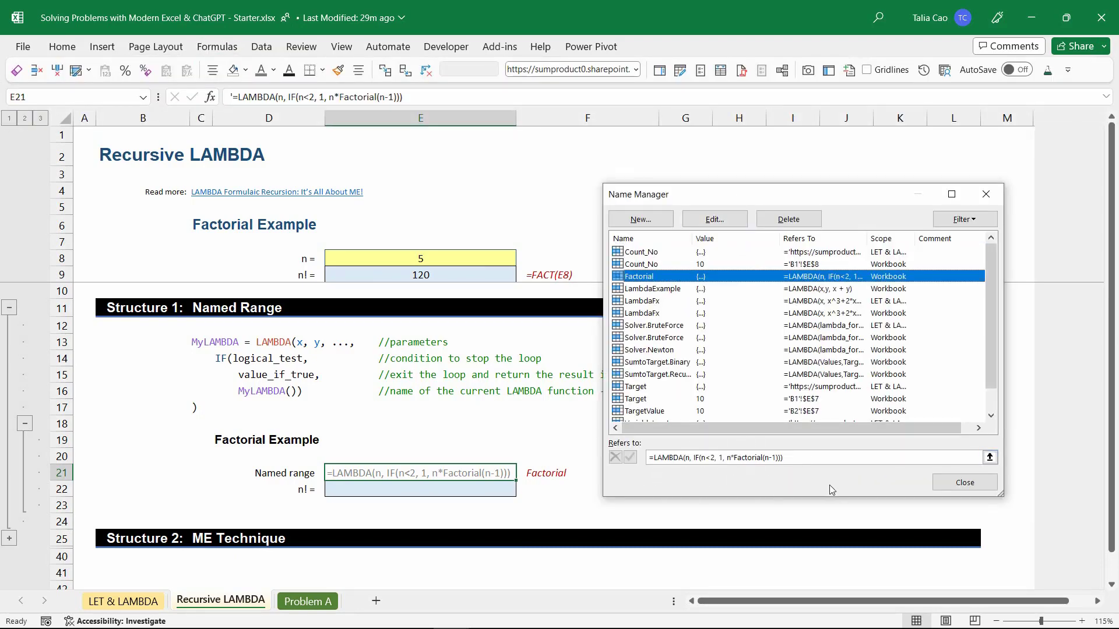
click(964, 483)
- Calculate n! in E22 with the named function formula =Factorial(E8)
click(406, 491)
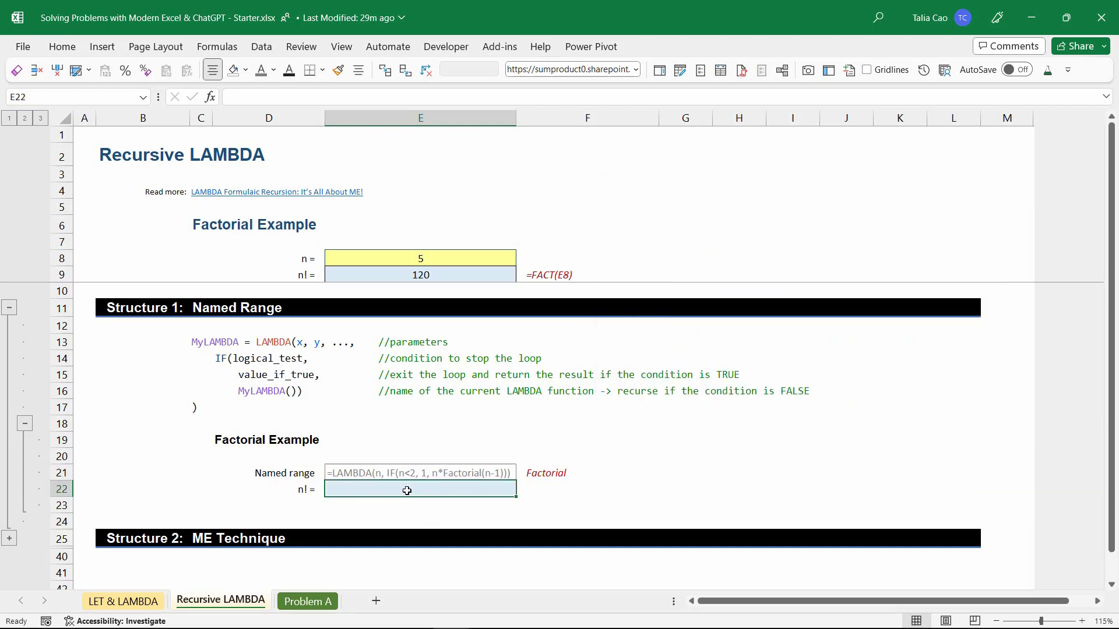
text(=)
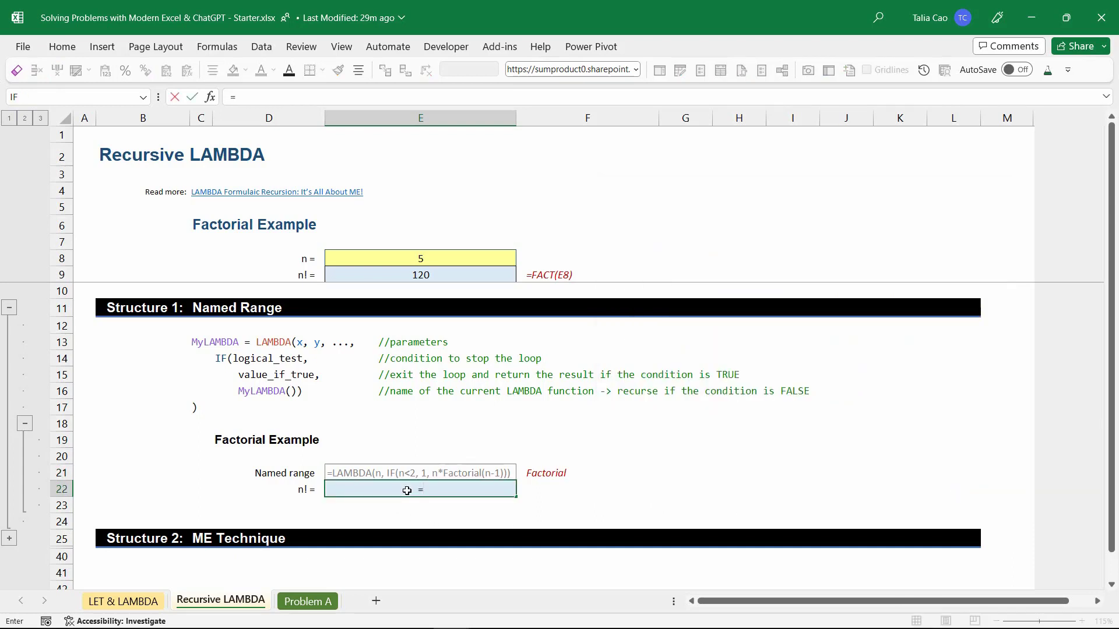
text(fact)
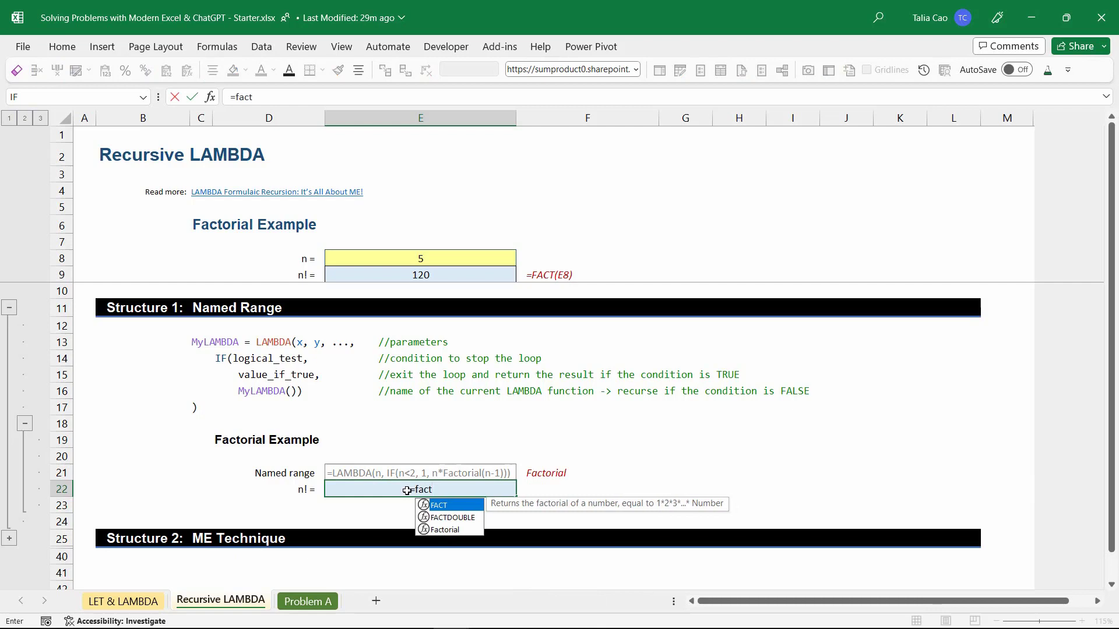
key(Down)
key(Down)
key(Tab)
click(406, 257)
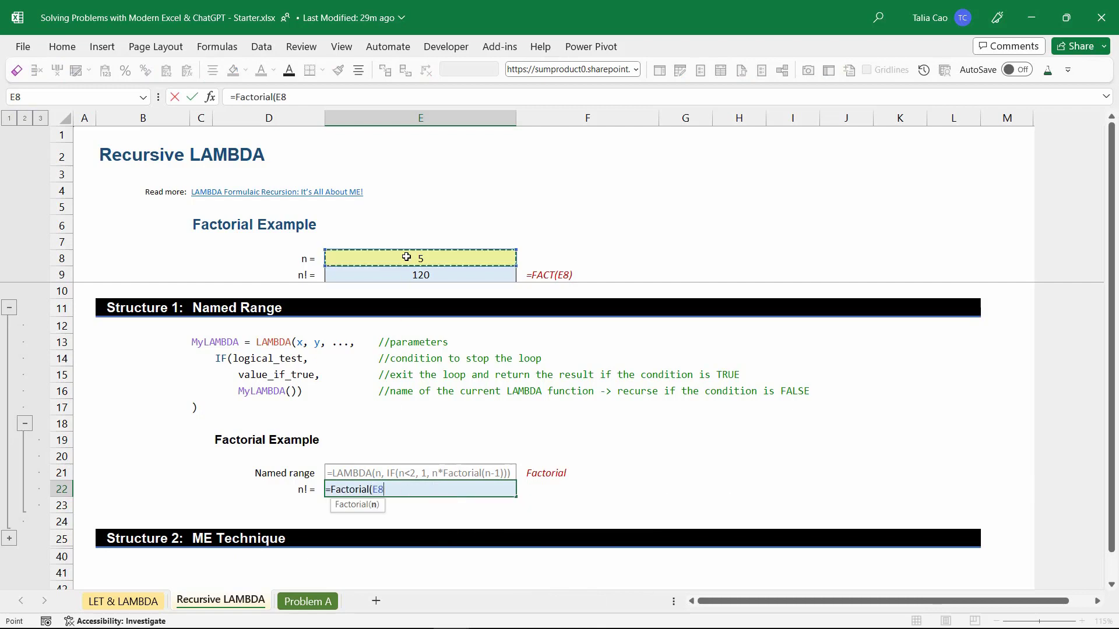
text())
key(Return)
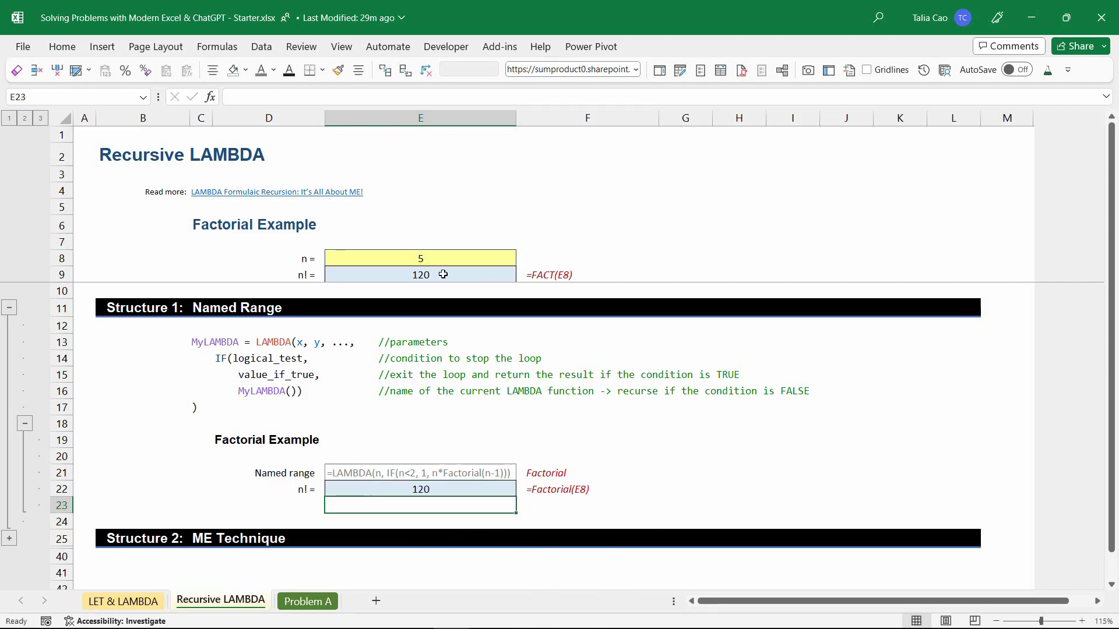
- Review the formula in E22 and expand the Structure 2: ME Technique section
scroll(360, 491, down, 1)
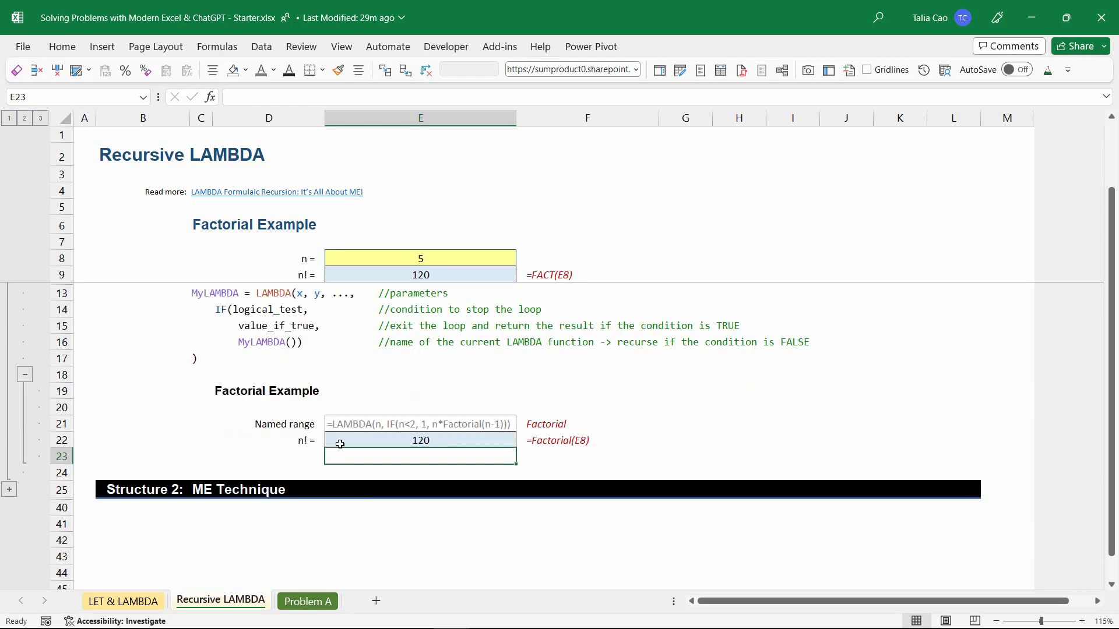
click(397, 440)
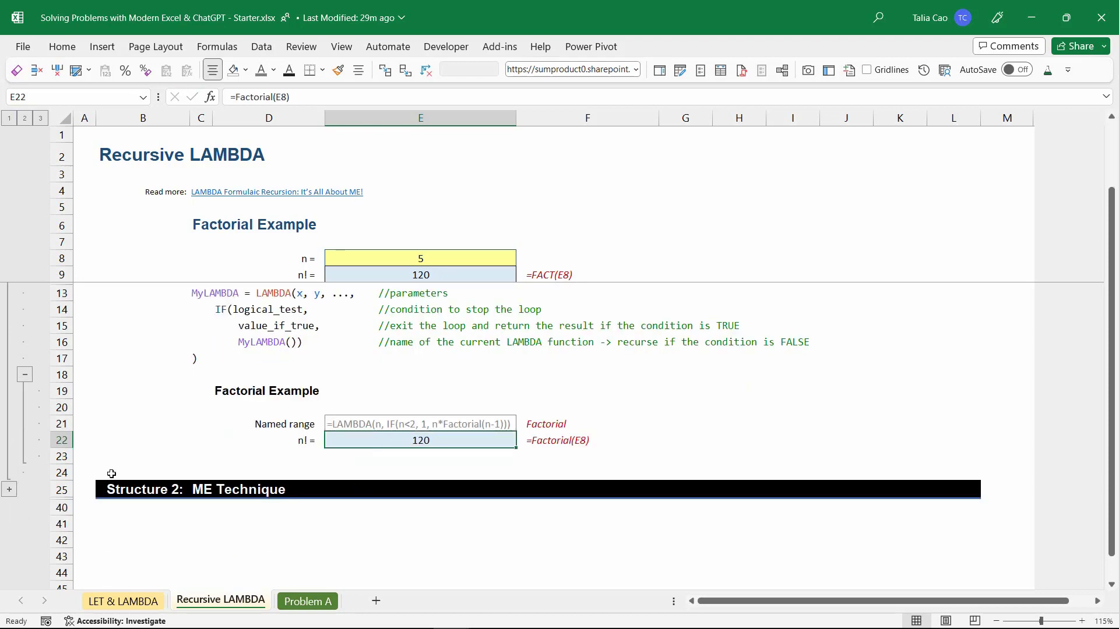
scroll(111, 473, down, 4)
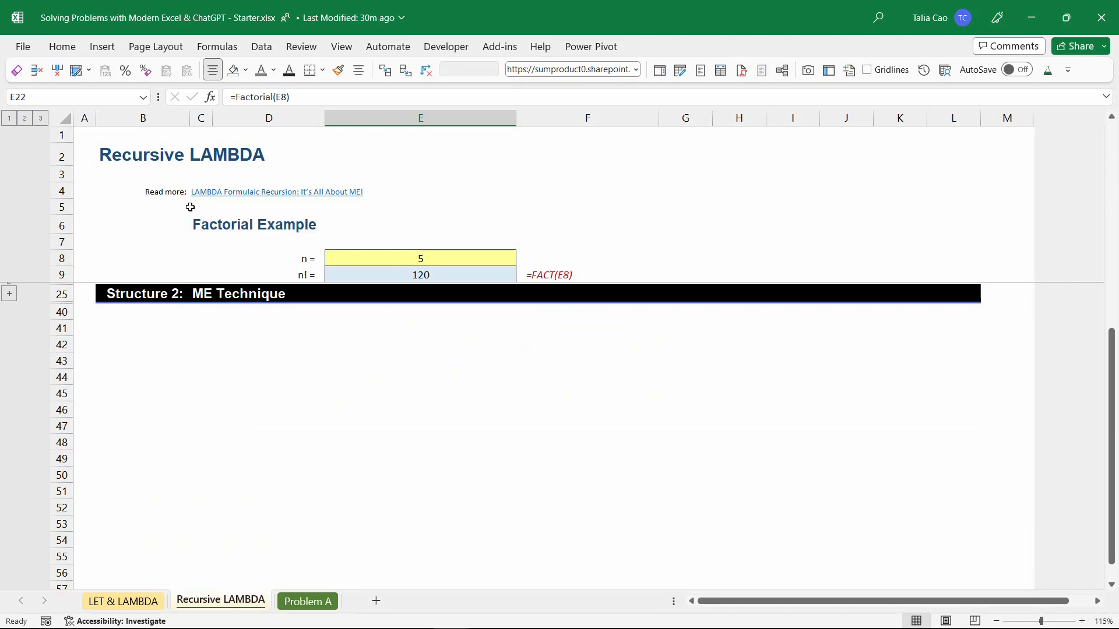
click(9, 294)
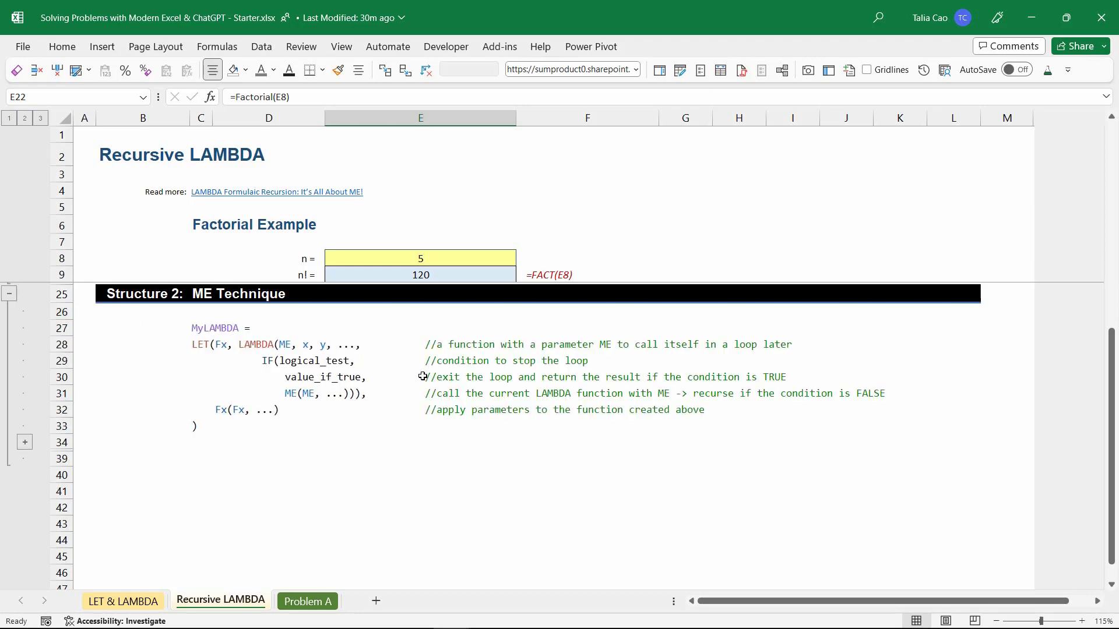
- Examine the ME technique pseudocode: the LET, the Fx LAMBDA with its ME parameter, the IF lines, and the ME(ME, ...) call
click(200, 342)
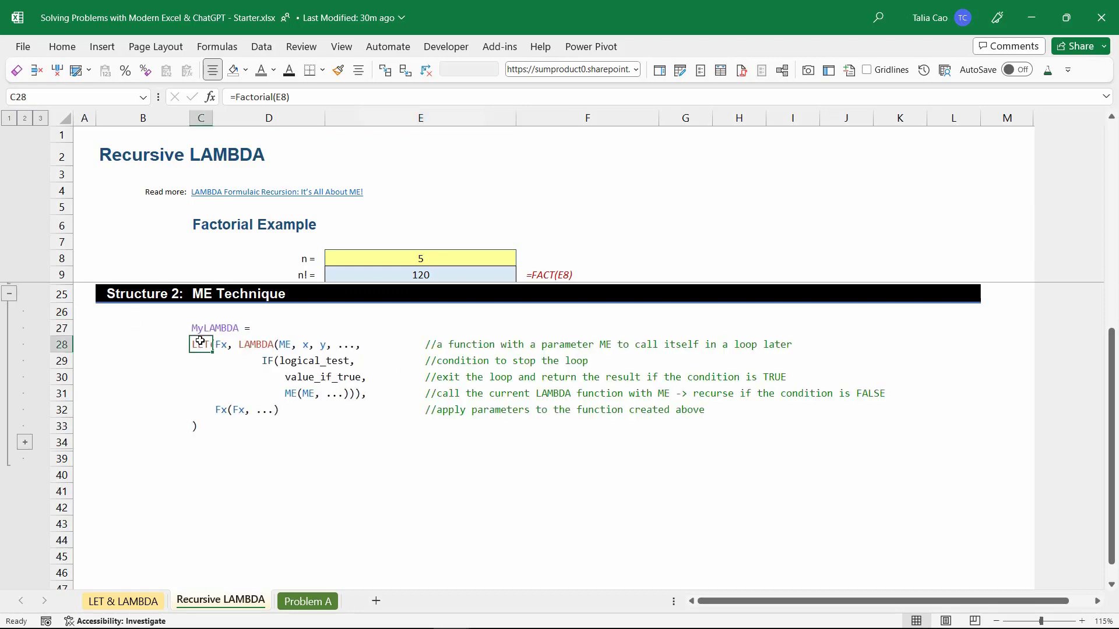
click(282, 347)
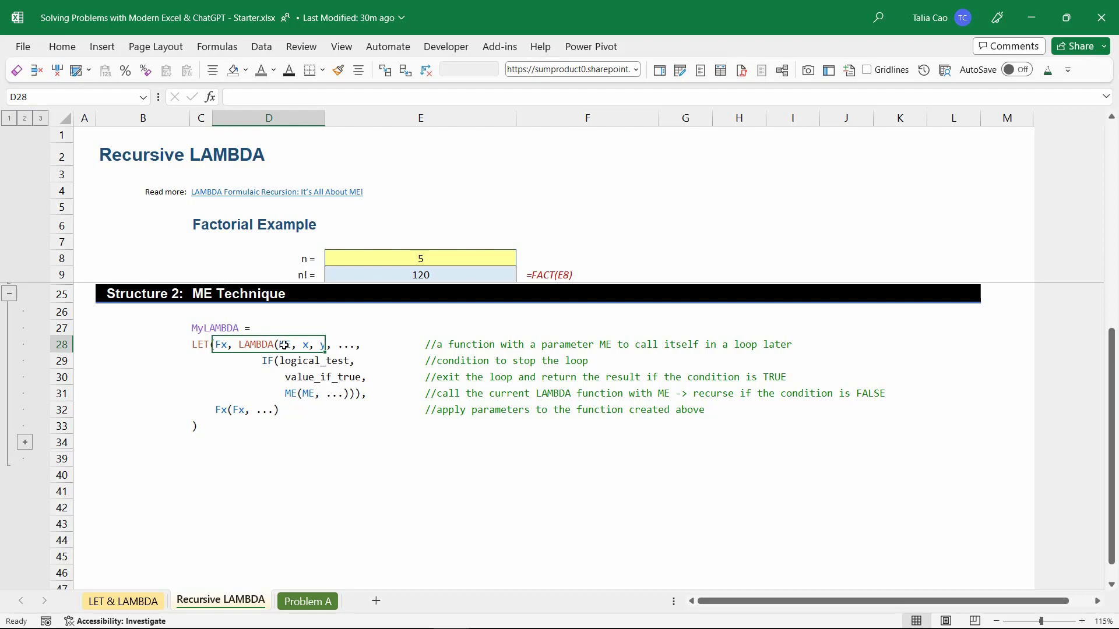
drag(274, 362, 532, 377)
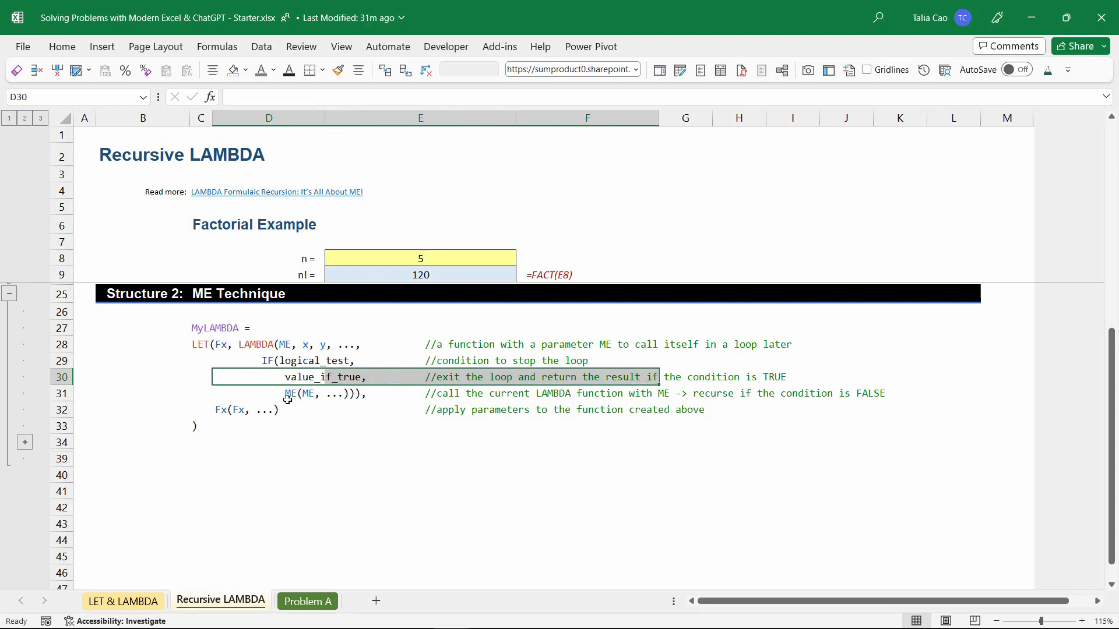
drag(287, 400, 526, 395)
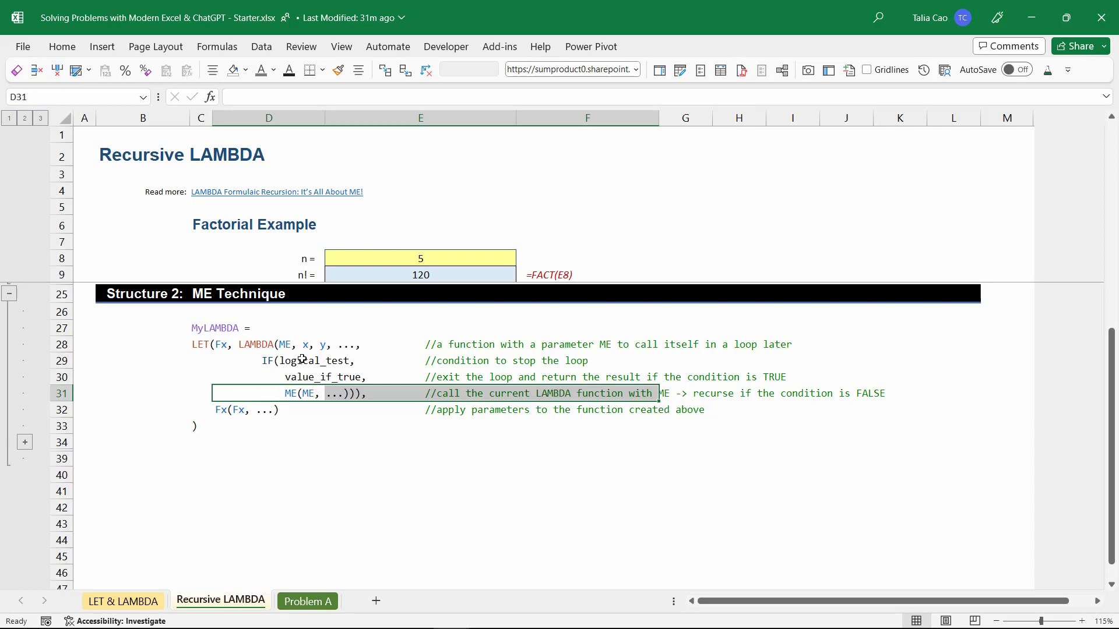
click(222, 345)
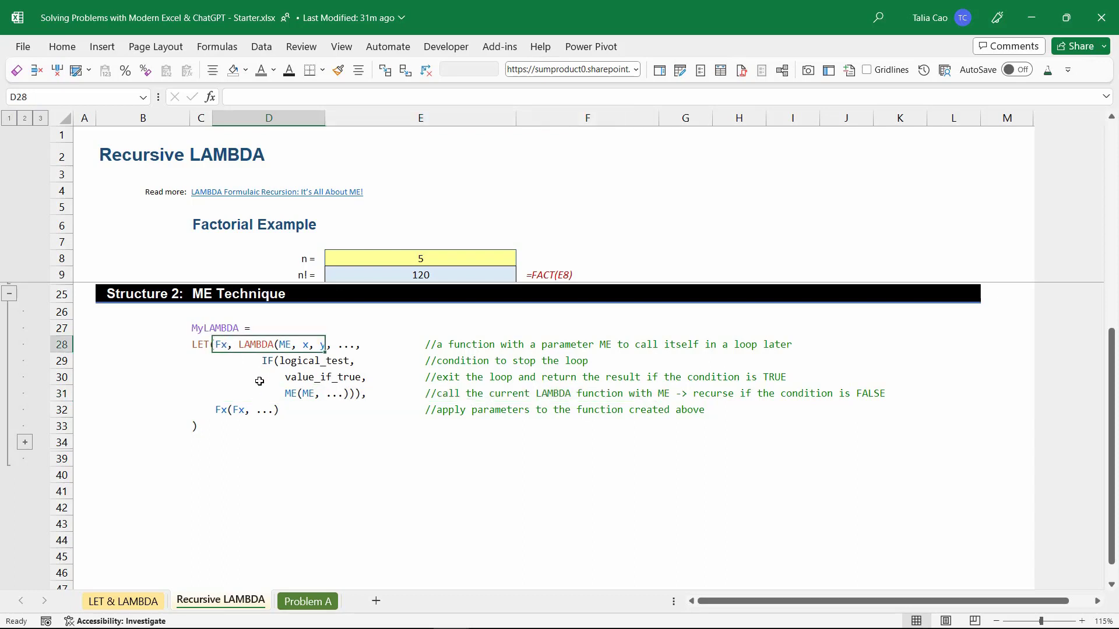
drag(295, 395, 423, 395)
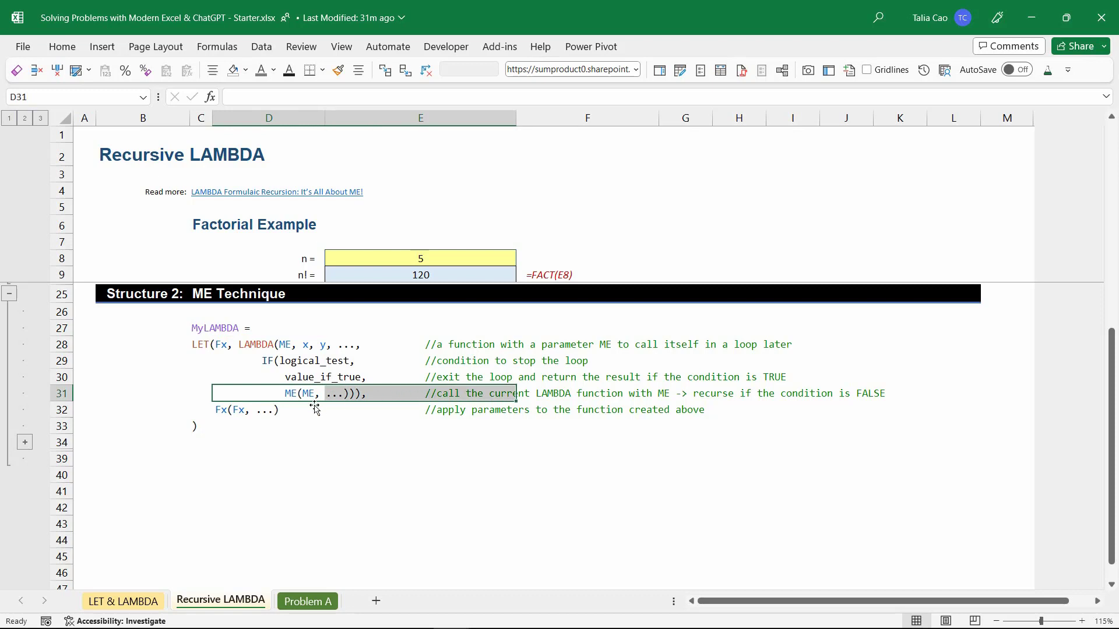
- Compare the final Fx(Fx, ...) line with the Fx function definition in rows 28 to 31
click(221, 410)
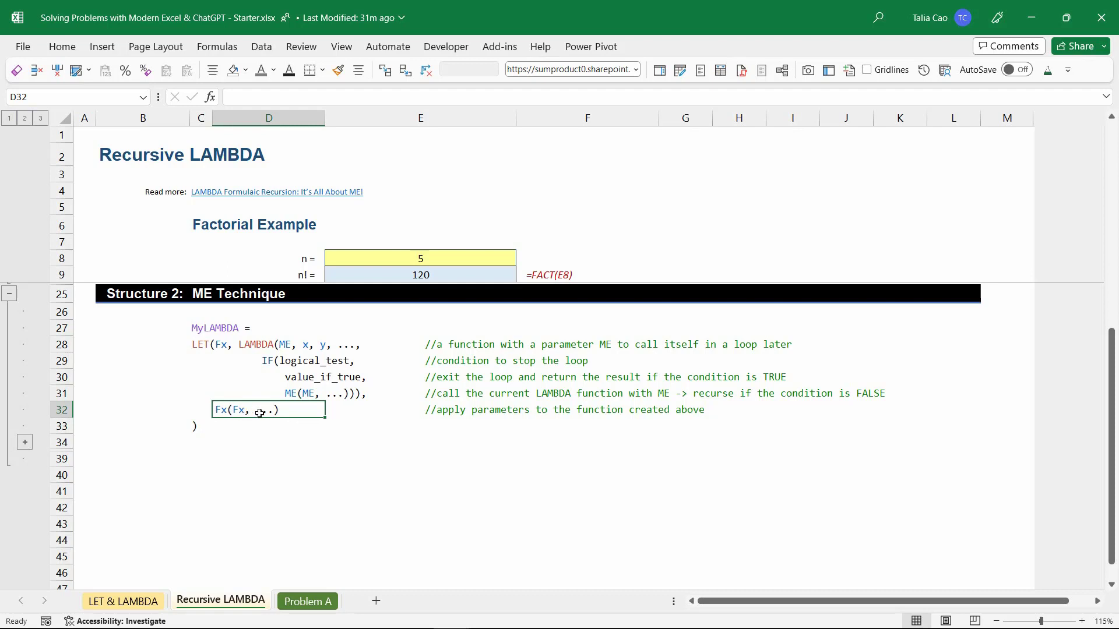
drag(263, 345, 321, 392)
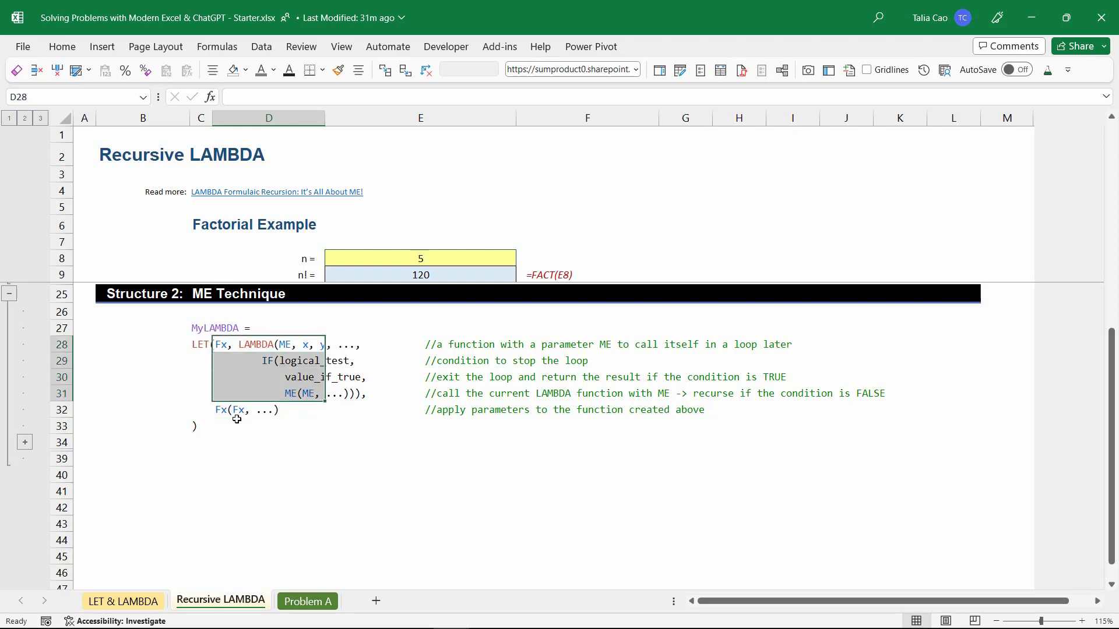
click(230, 412)
- Expand the Factorial Example under Structure 2 and open cell E37 in the Excel Labs formula editor
click(25, 442)
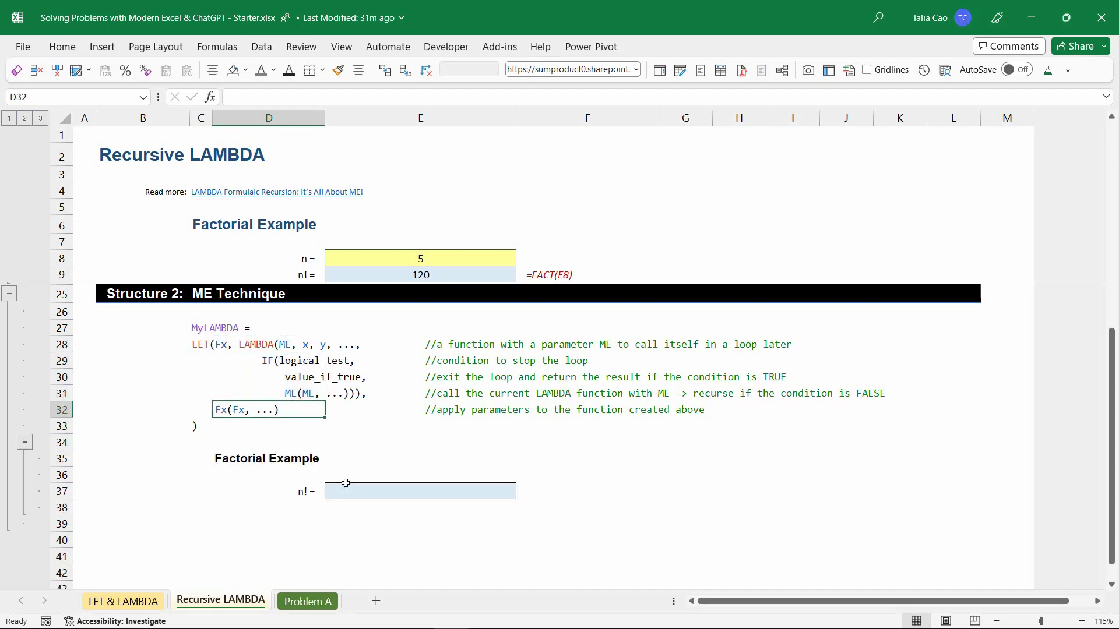
click(416, 490)
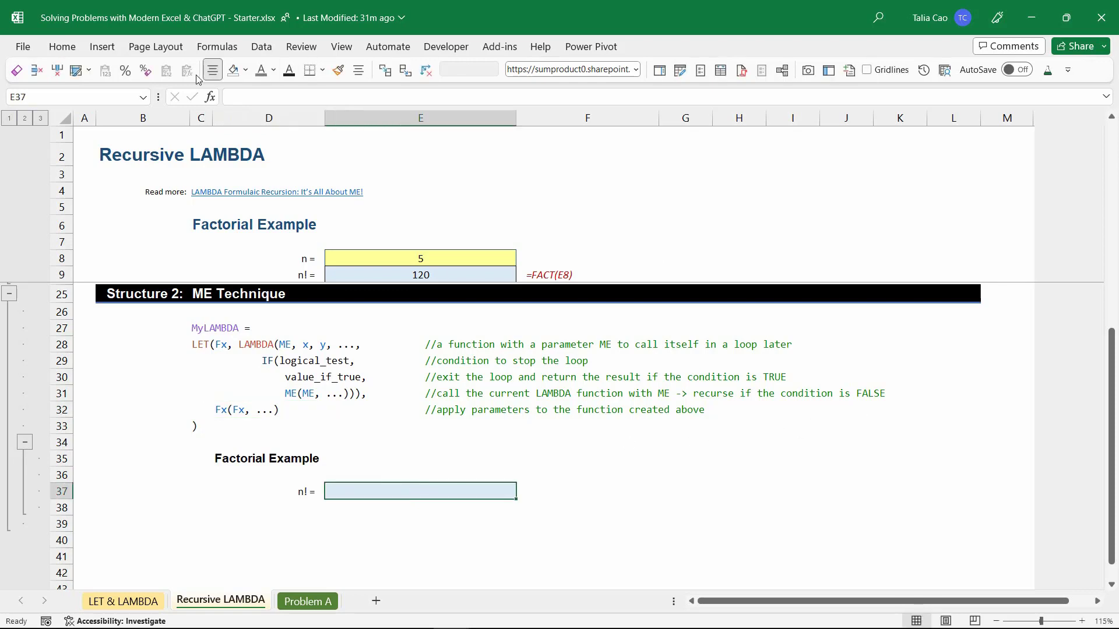
click(61, 47)
click(1064, 85)
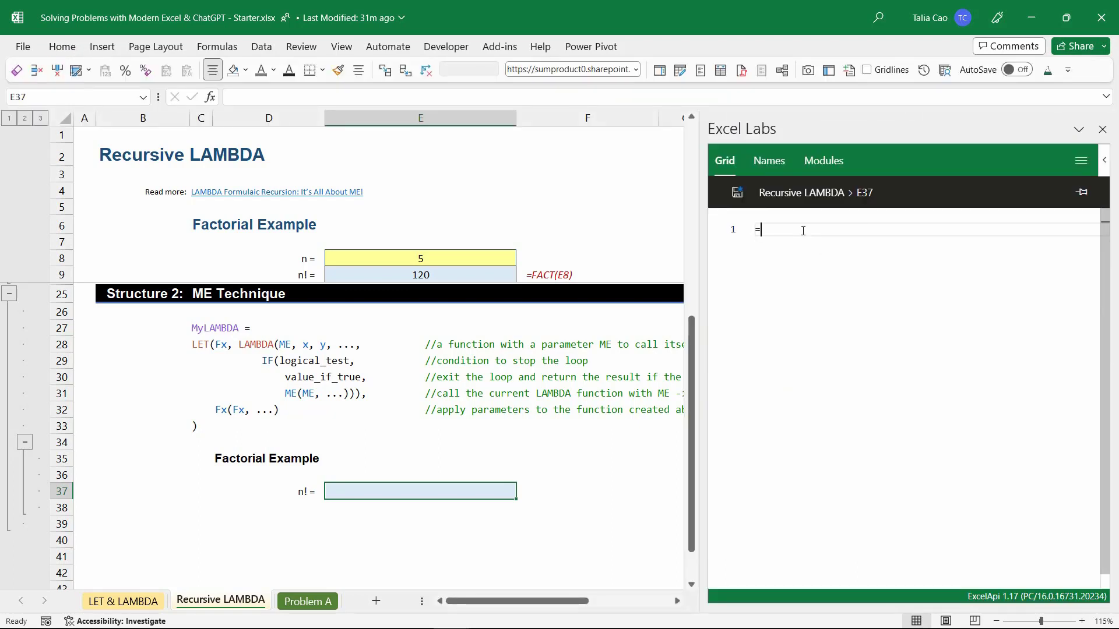
- Begin the E37 formula as a LET that defines Factorial2 as a LAMBDA with parameters ME and n
text(LE)
key(Tab)
key(Return)
text(Fa)
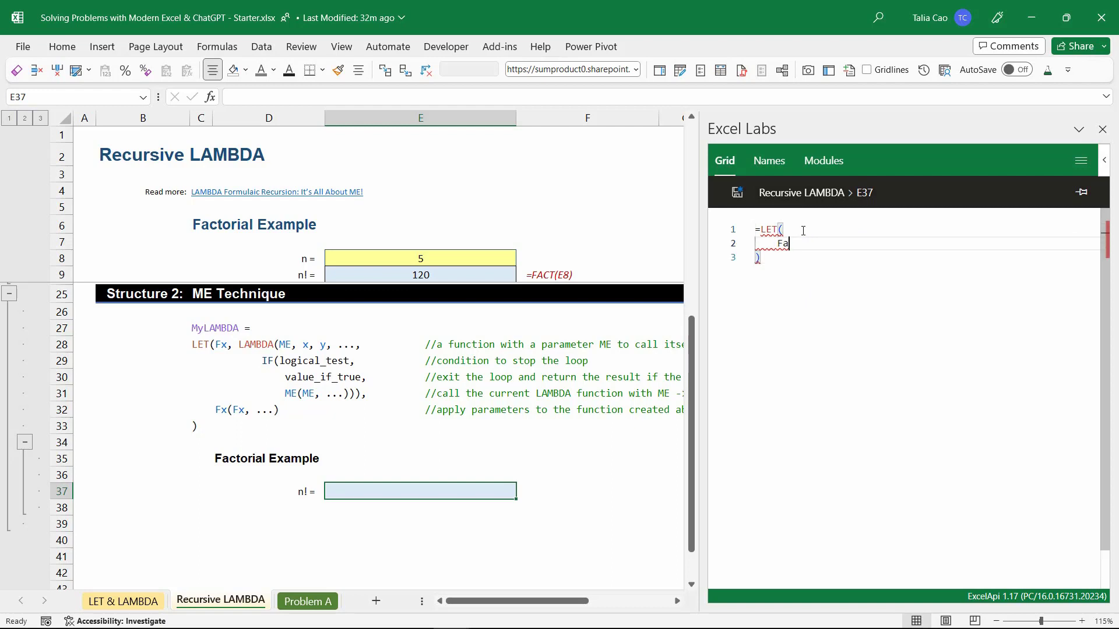
text(ctorial2, lam)
key(Down)
key(Down)
key(Tab)
text(M)
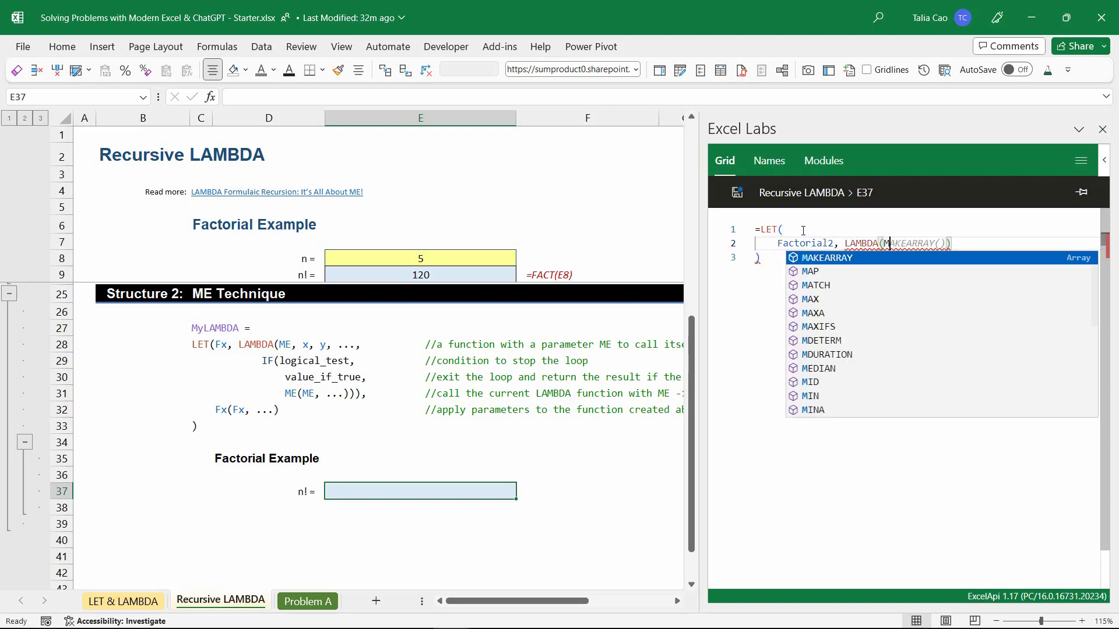
text(E,)
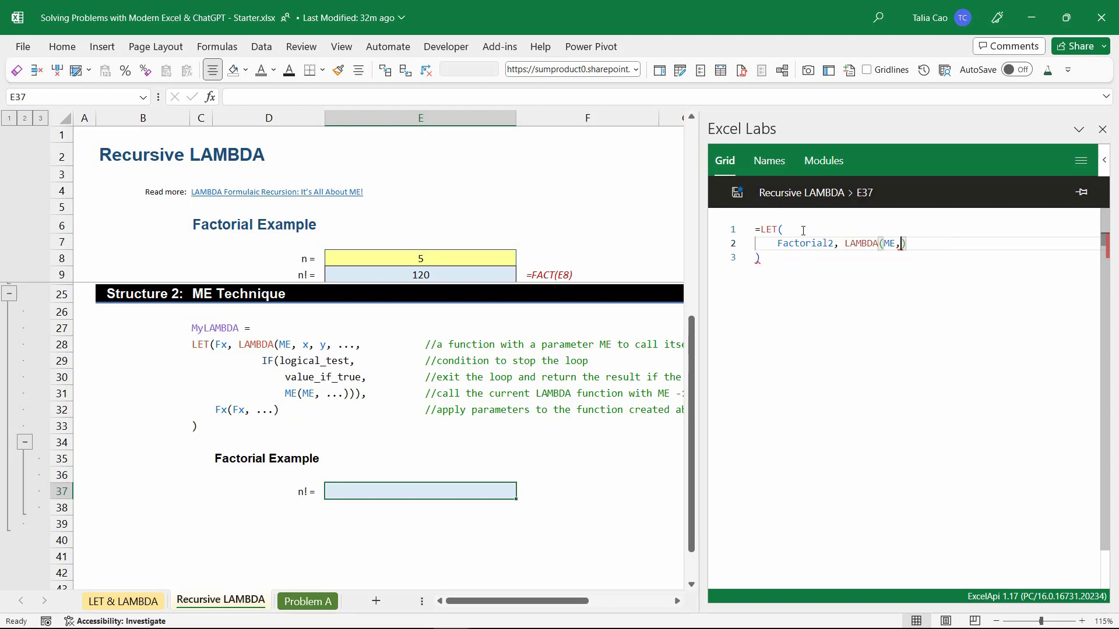
text( n, )
- Give the Factorial2 LAMBDA the body IF(n<2, 1, n*ME(ME, n-1))
text(IF()
text(n<2,)
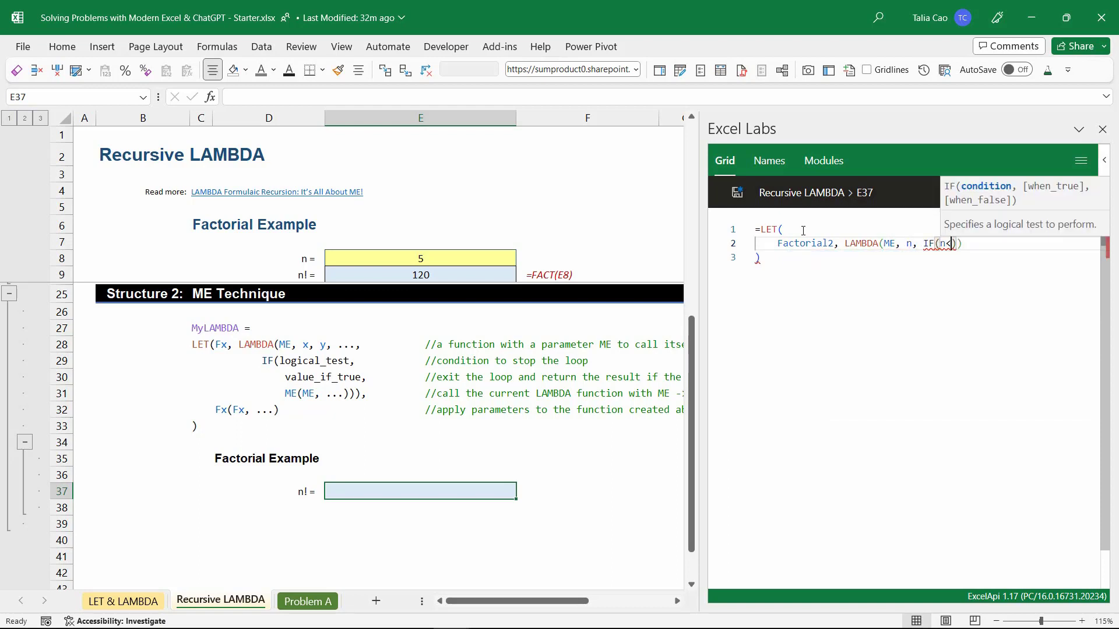
text( 1, n)
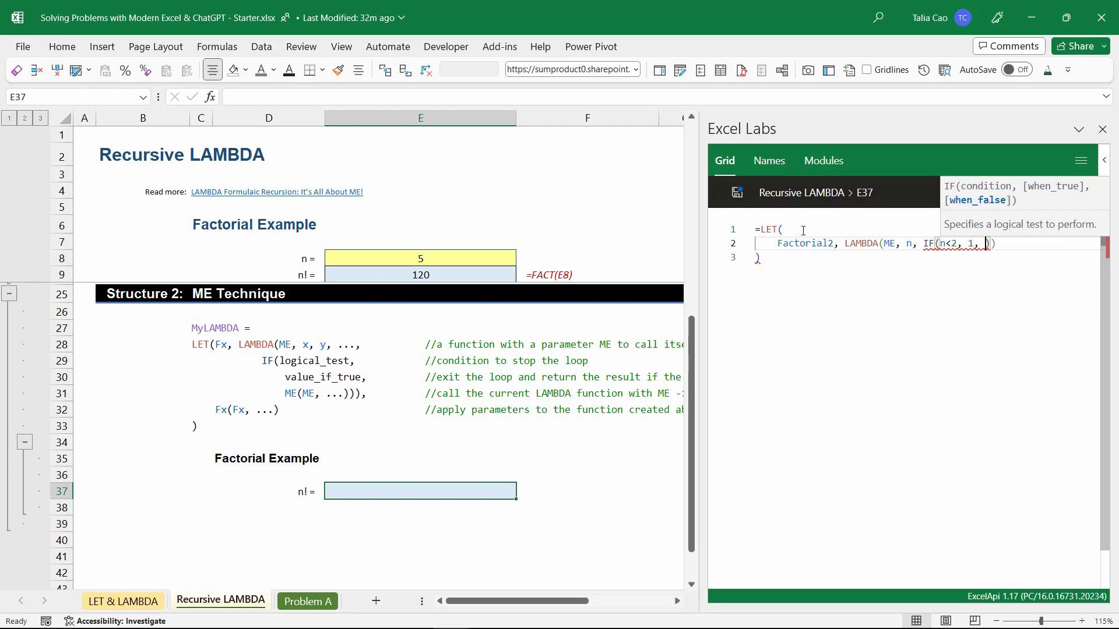
text(*)
text(ME(M)
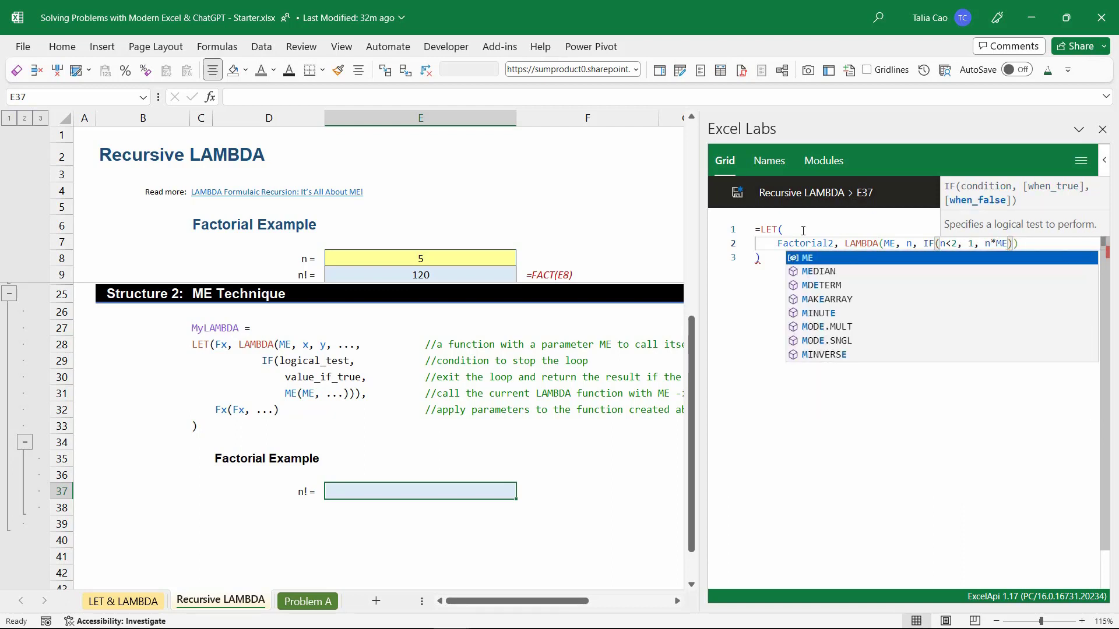
text(E)
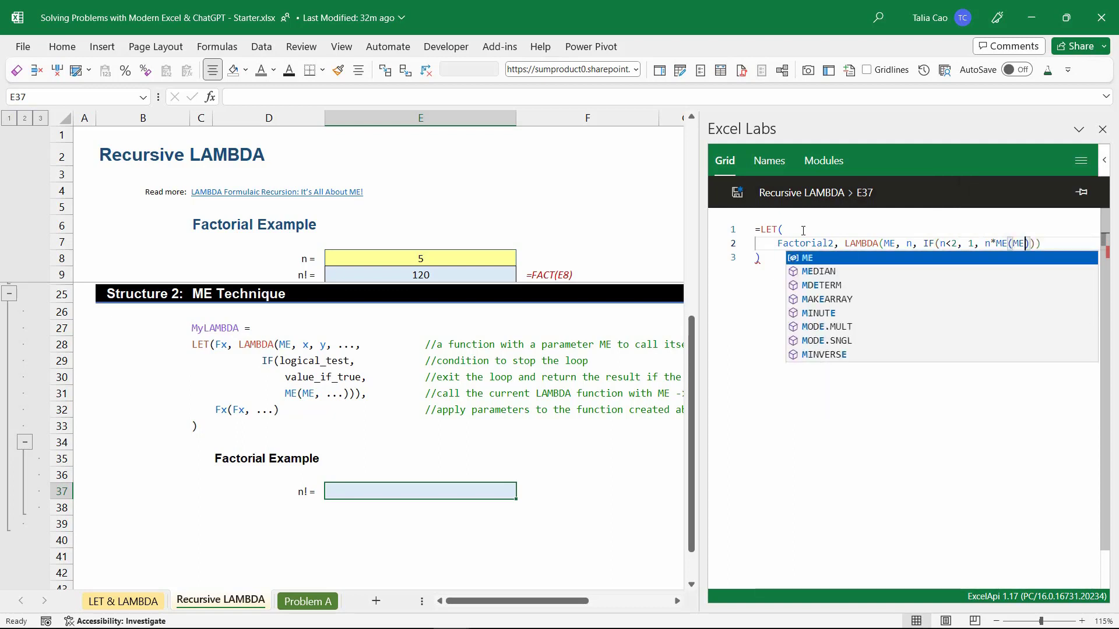
text(, n)
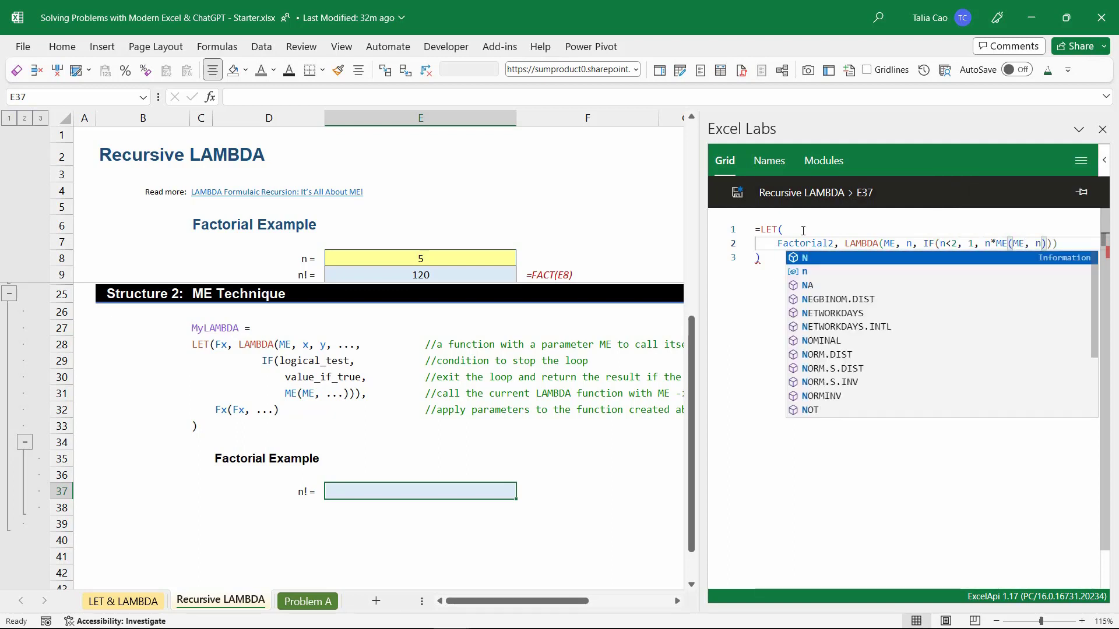
text(-1)
- Compare the ME(ME, n-1) call with the LAMBDA's ME and n parameters and end the Factorial2 definition with a comma
drag(995, 243, 1060, 238)
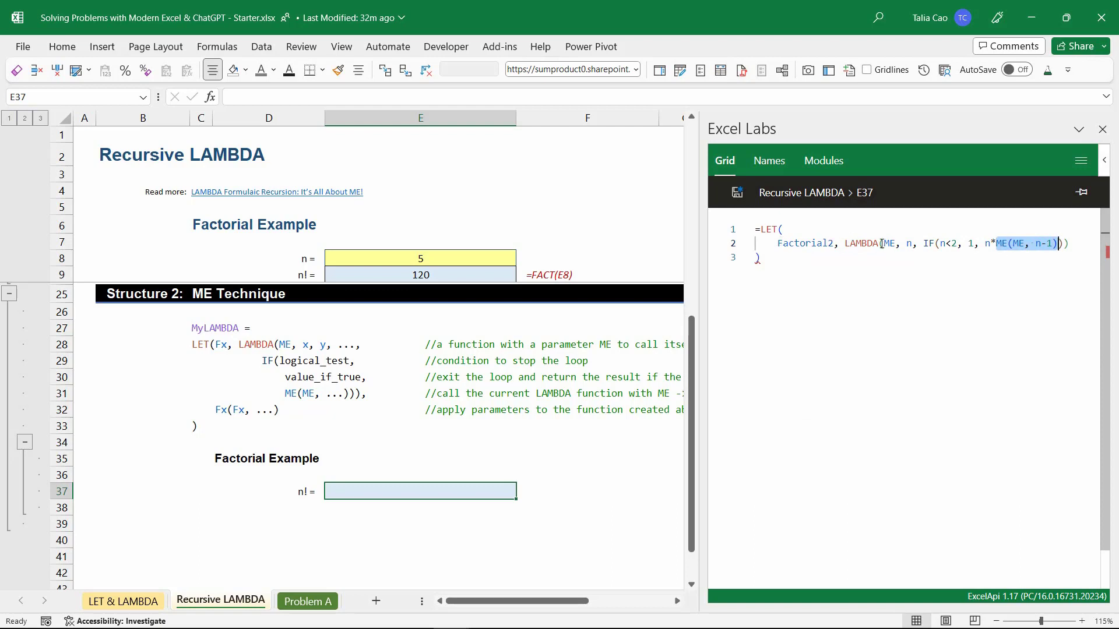
drag(846, 244, 917, 244)
drag(1014, 244, 1053, 243)
click(1063, 243)
text(),)
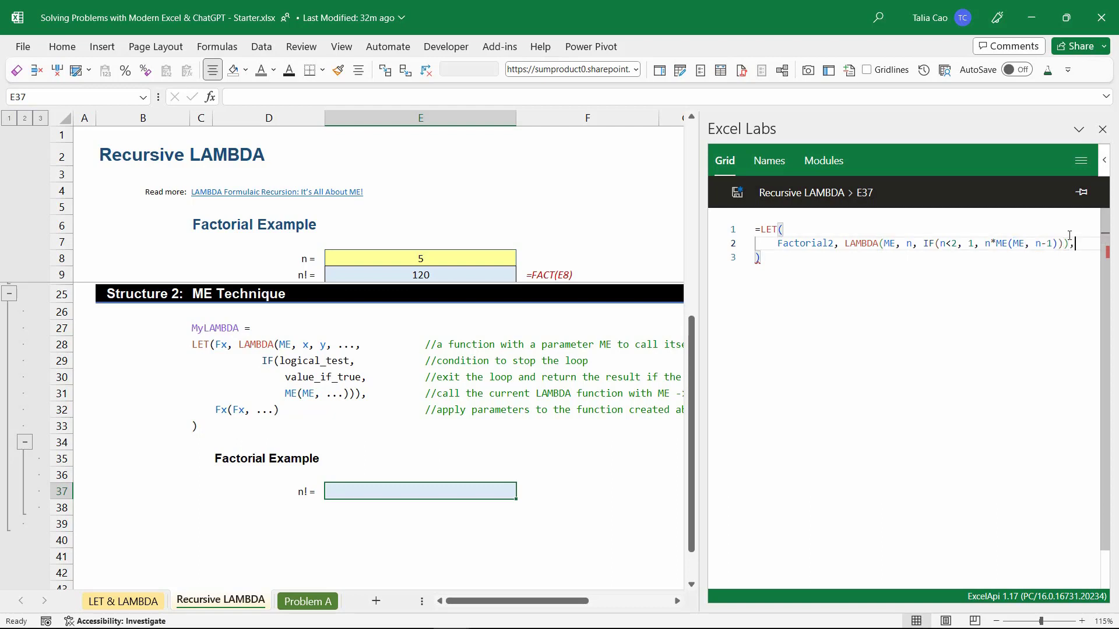
- Finish the LET with the call Factorial2(Factorial2, E8), save the formula to E37 and close the Excel Labs pane
key(Return)
text(Factorial()
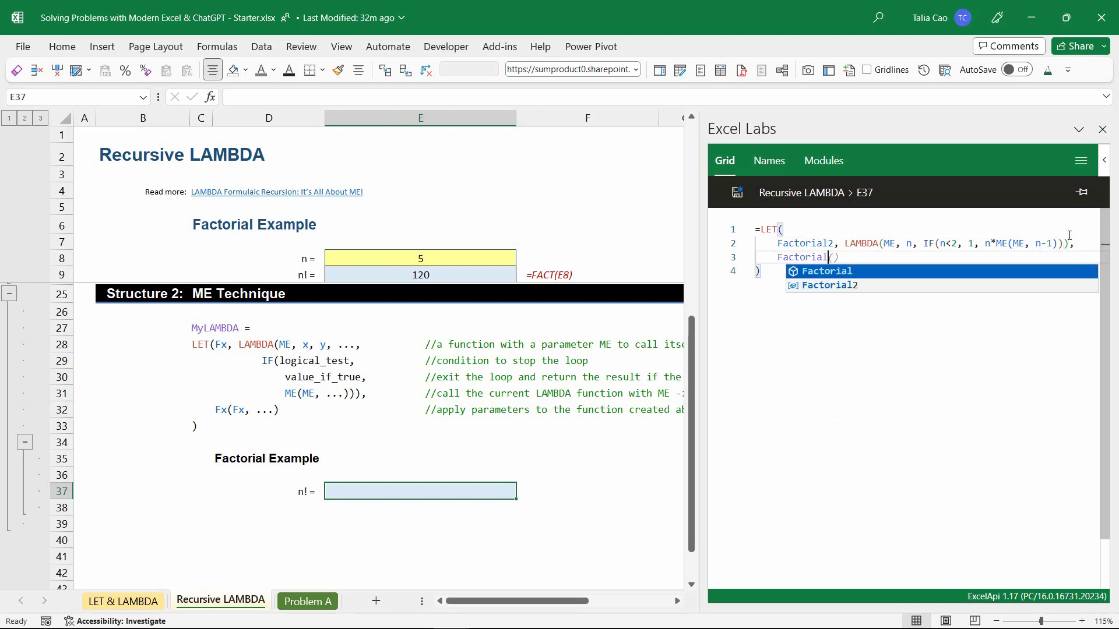
text(2)
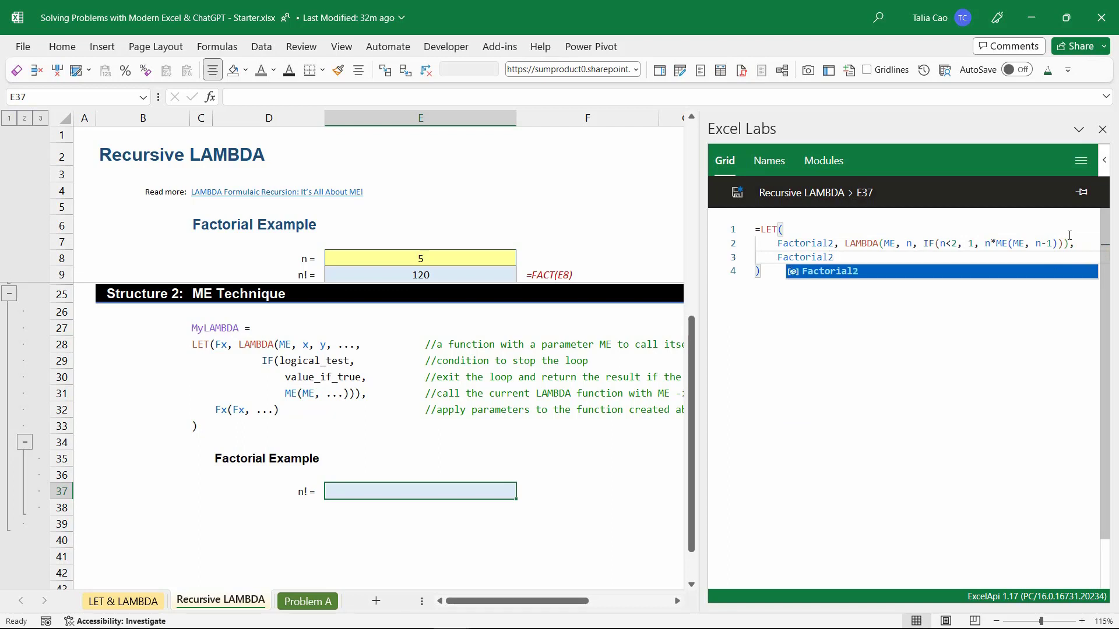
text((factorial2)
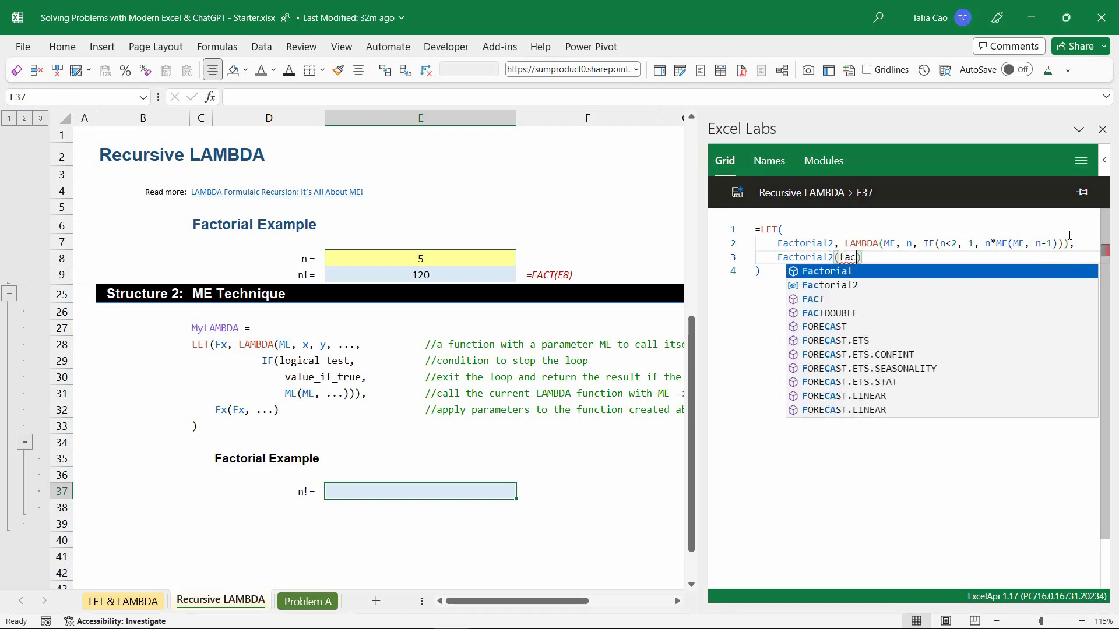
key(Down)
key(Tab)
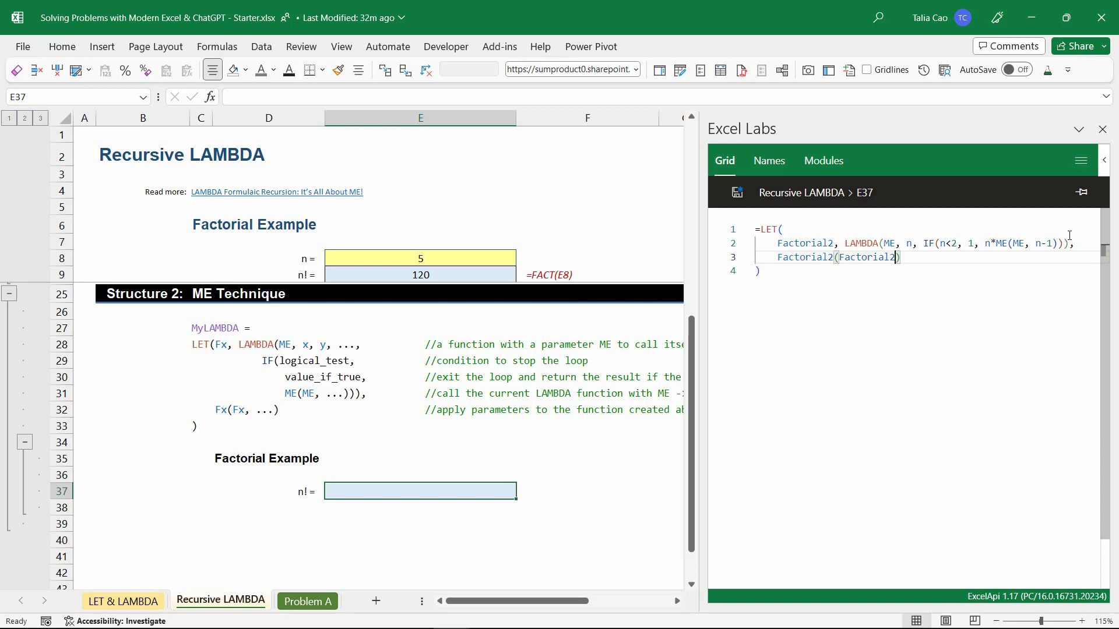
text(, )
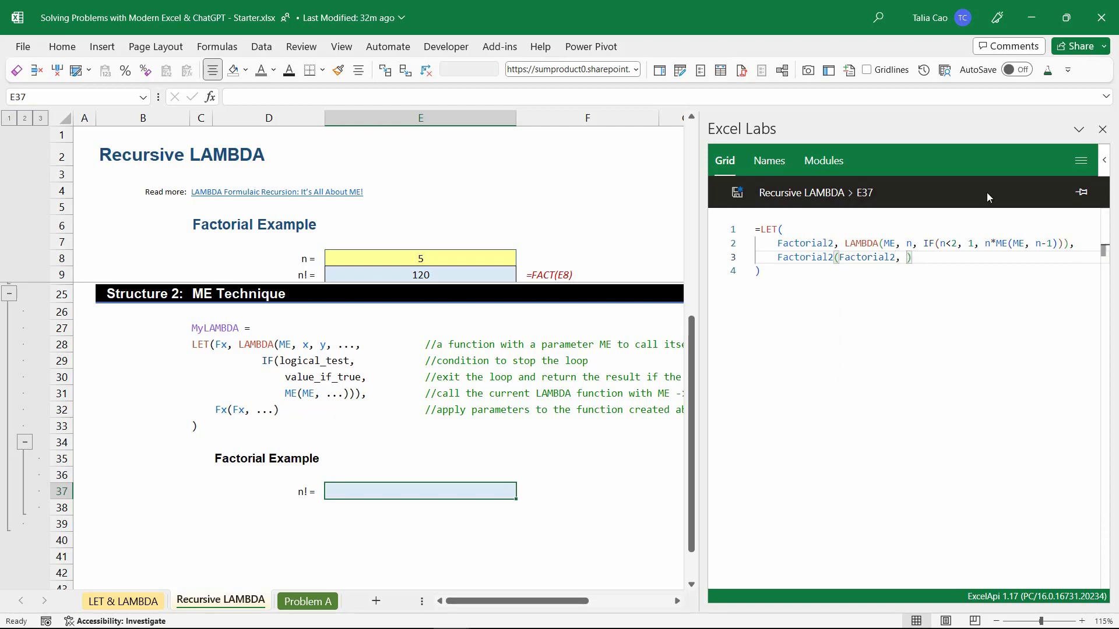
text(E8)
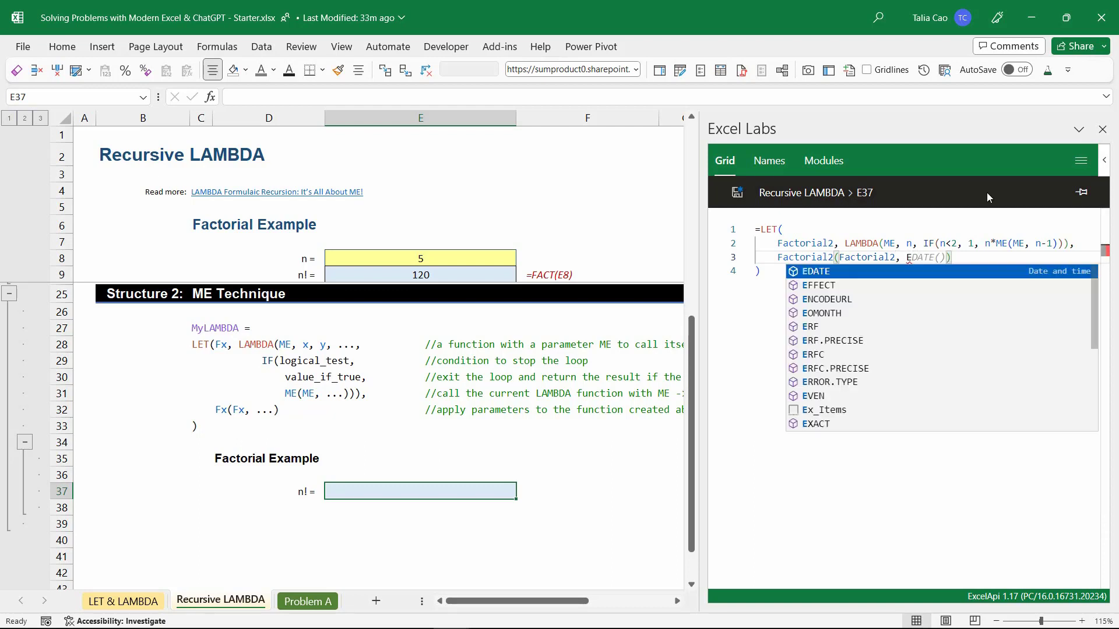
click(936, 257)
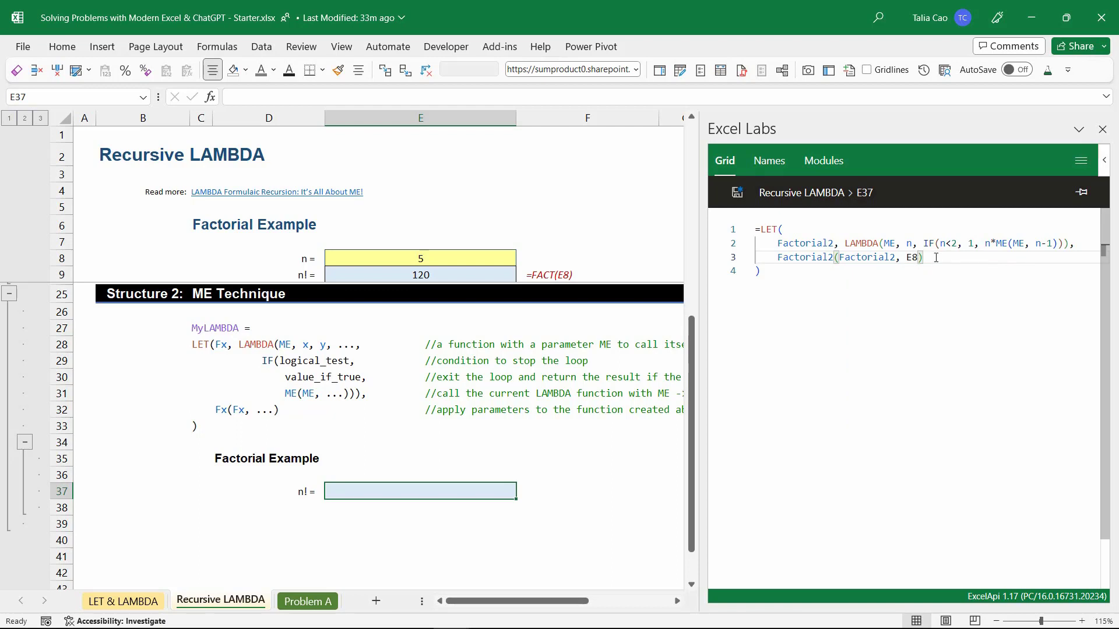
click(737, 193)
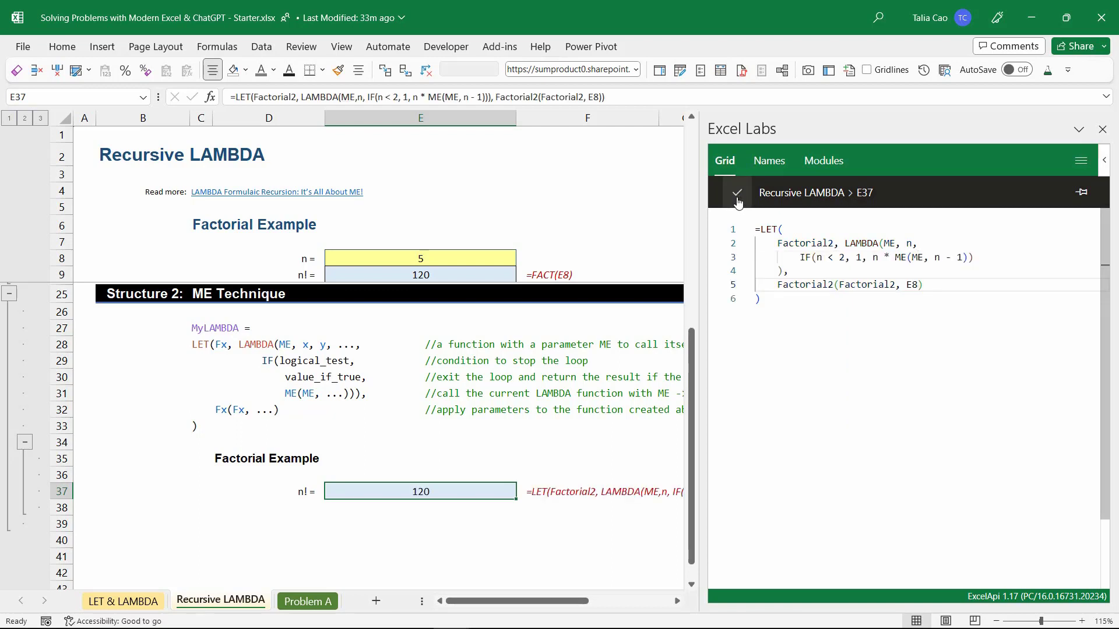
click(1101, 129)
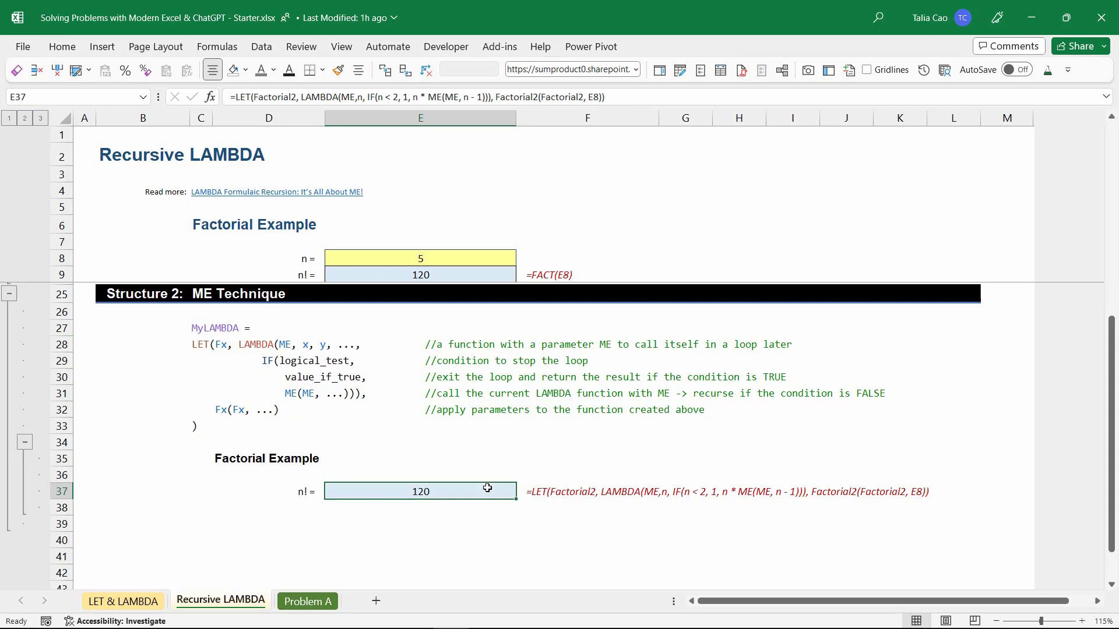
- Expand the Option 2 brute force section on the Problem A sheet and select the rounding_accuracy cell E26
click(327, 606)
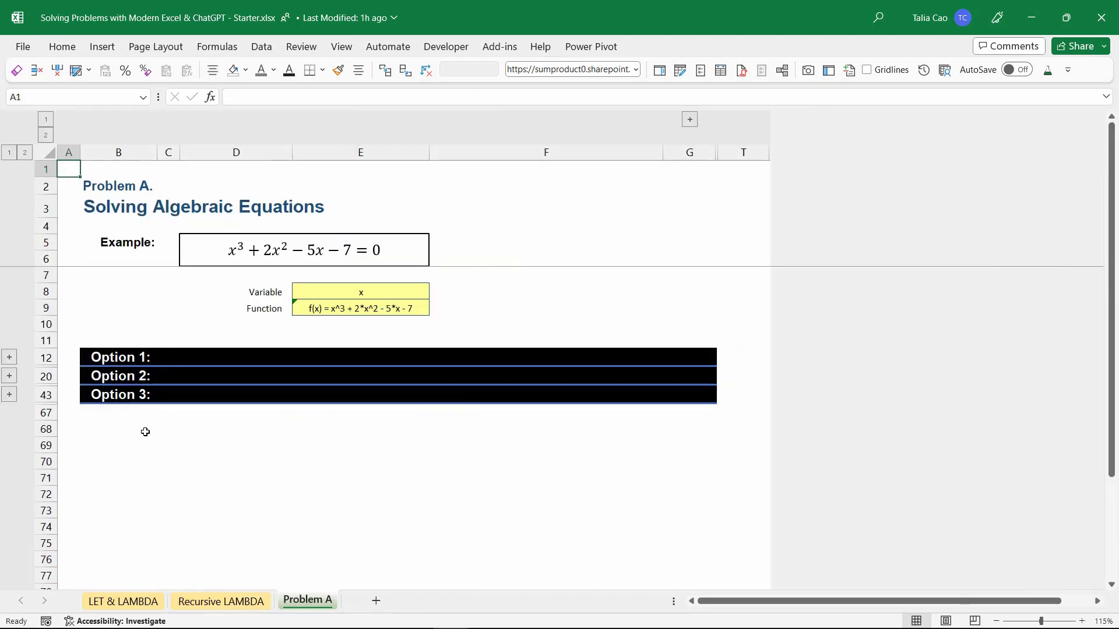
click(9, 376)
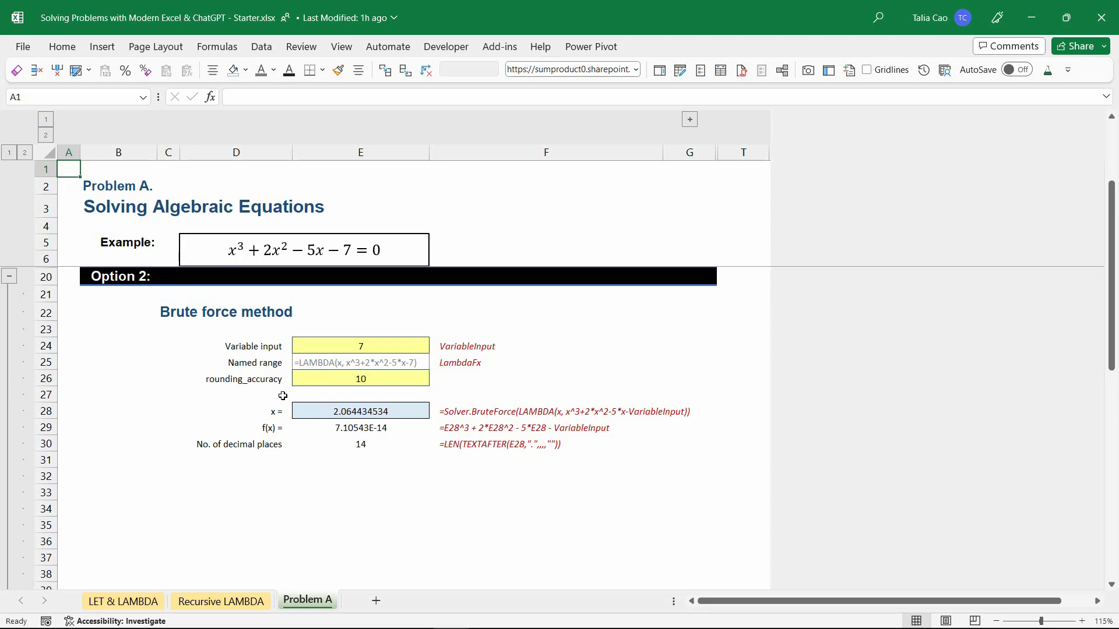
click(332, 380)
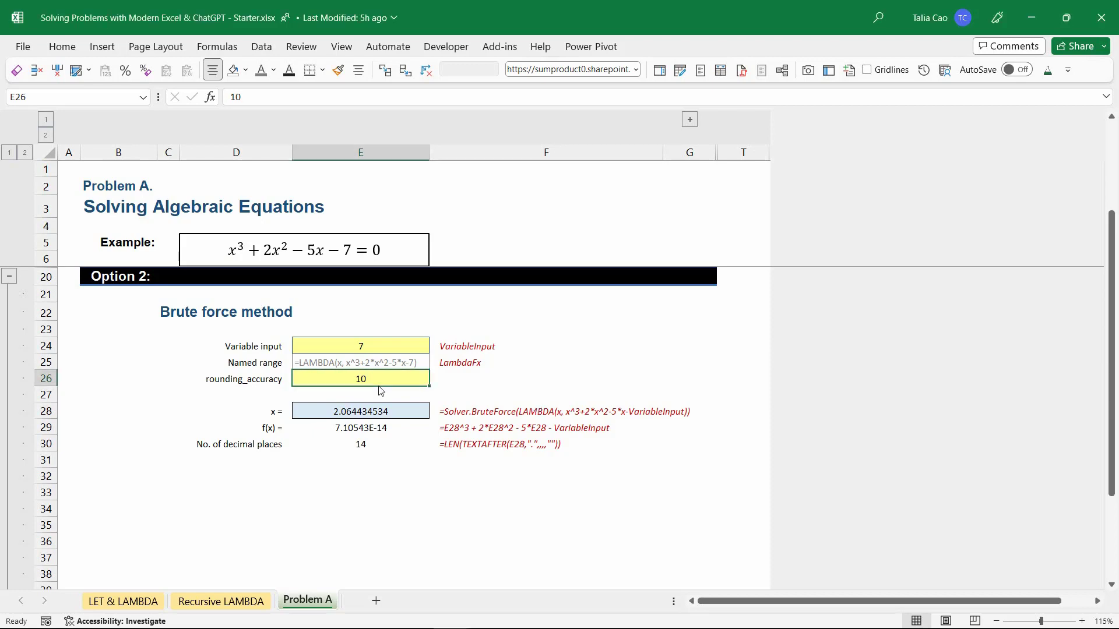
- Paste the MyLAMBDA template of the ME technique into the Workbook module in Excel Labs
click(62, 46)
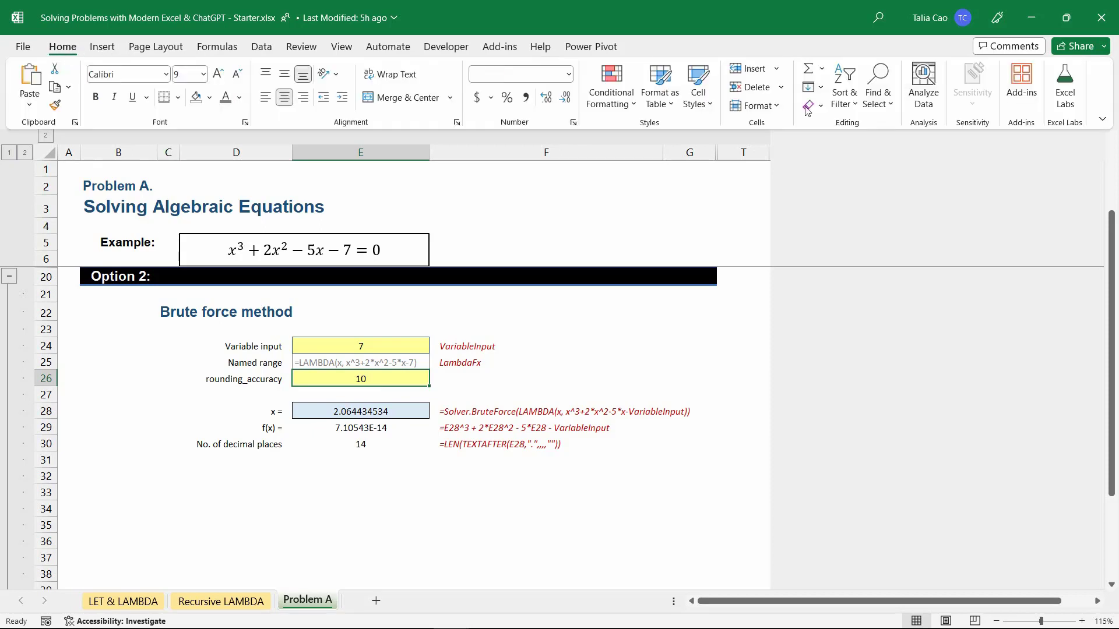
click(1065, 90)
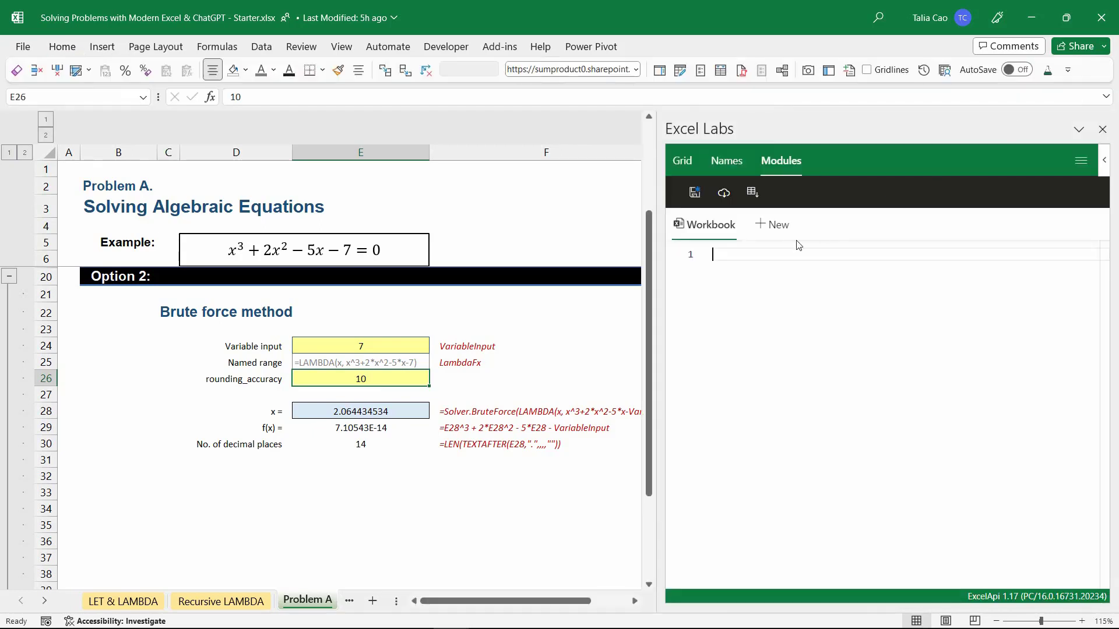
key(ctrl+v)
- Rename the pasted template function from MyLAMBDA to SolverBruteForce
double_click(743, 254)
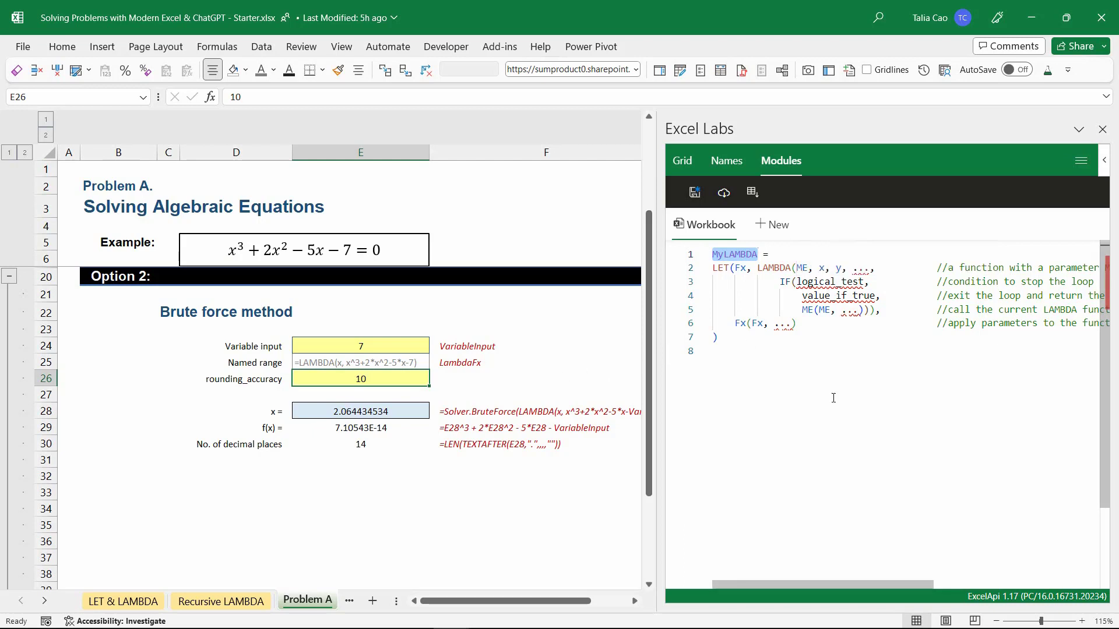
text(Solver)
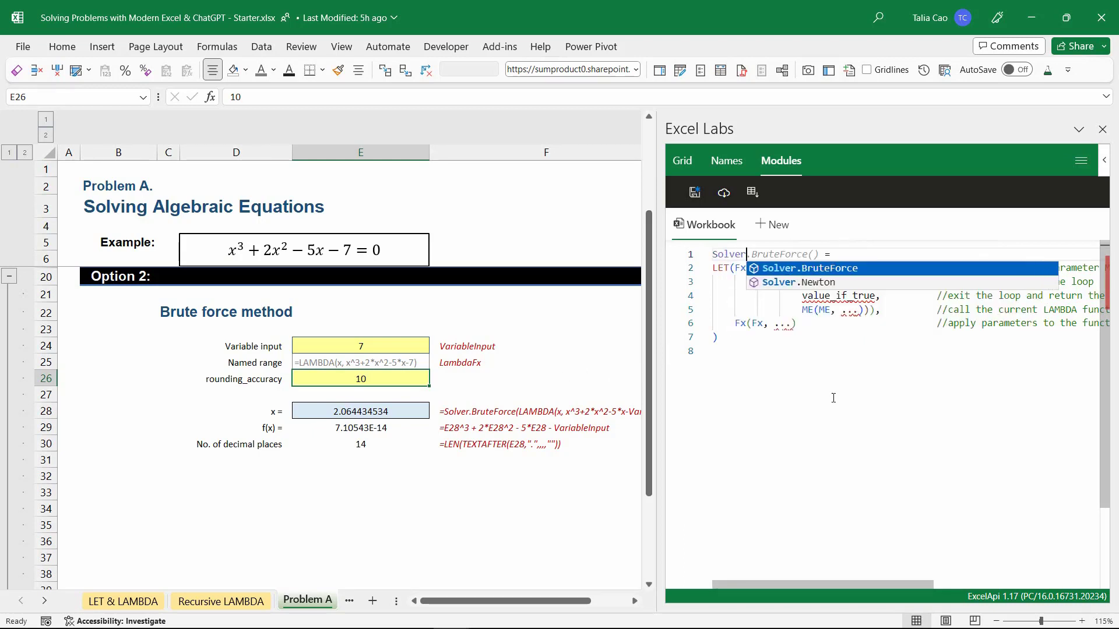
text(BruteF)
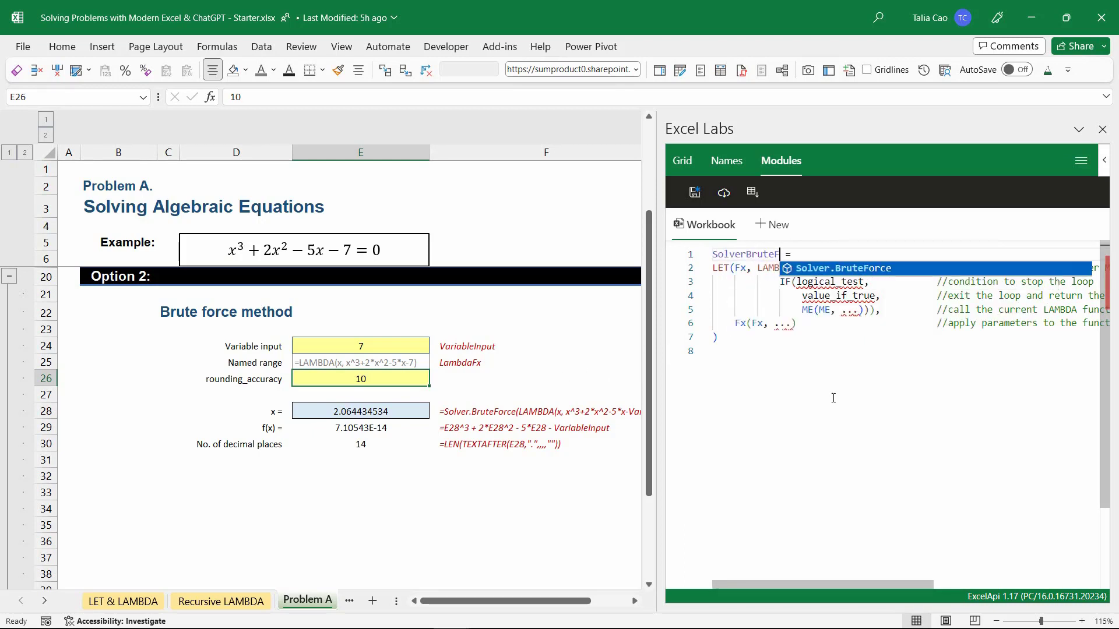
text(orce)
click(804, 371)
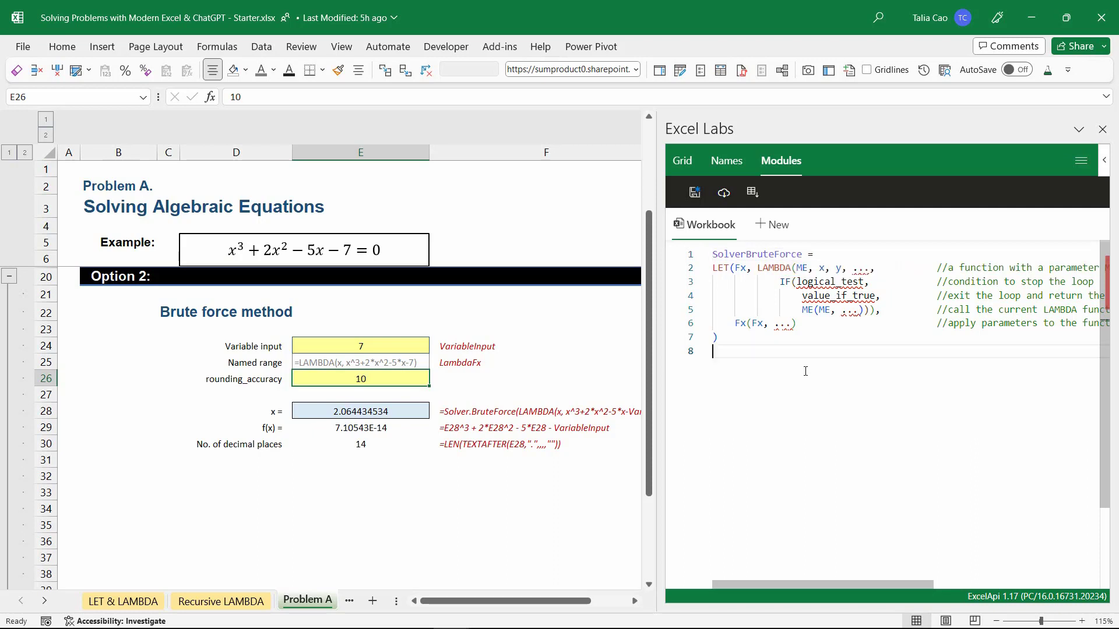
click(807, 297)
- Wrap the whole LET block of SolverBruteForce in an outer LAMBDA, with its closing bracket on line 9
key(ctrl+Home)
click(834, 254)
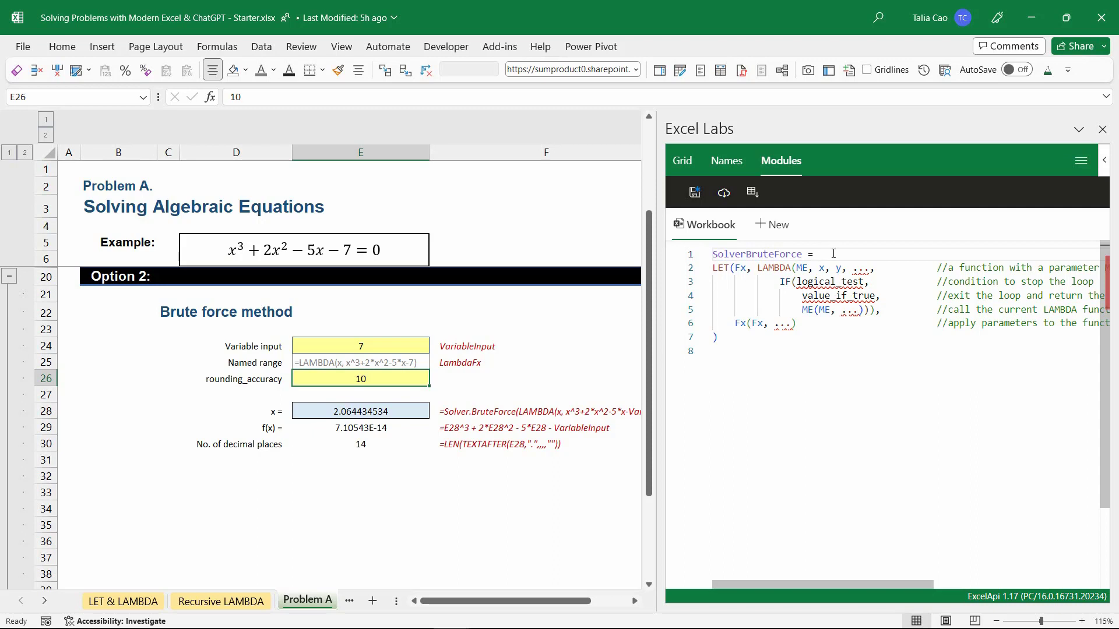
key(Return)
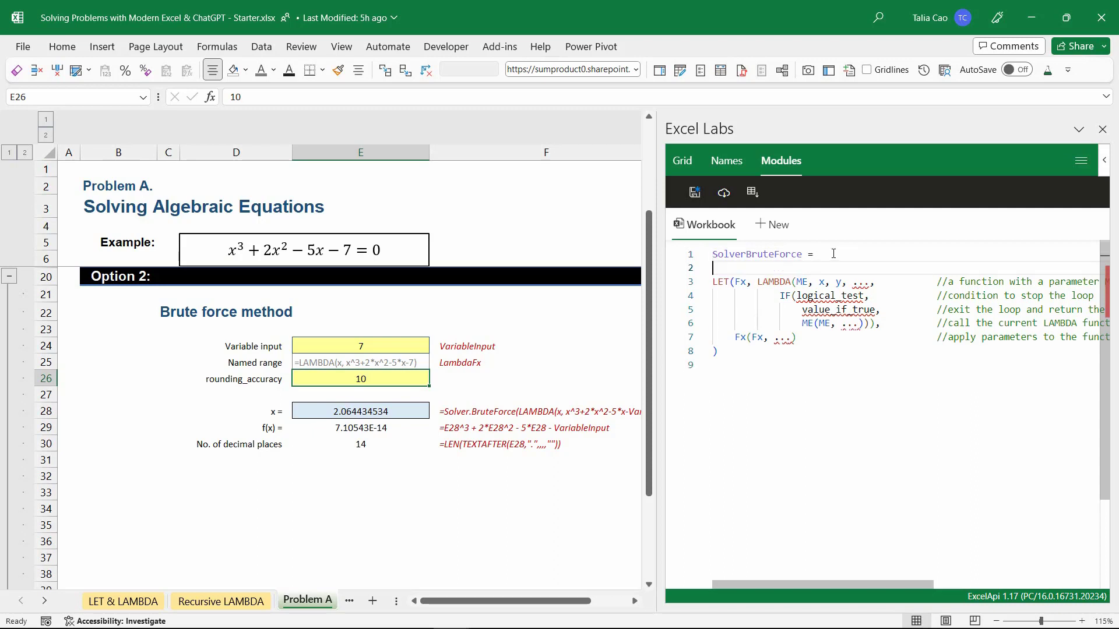
text(LAMBDA()
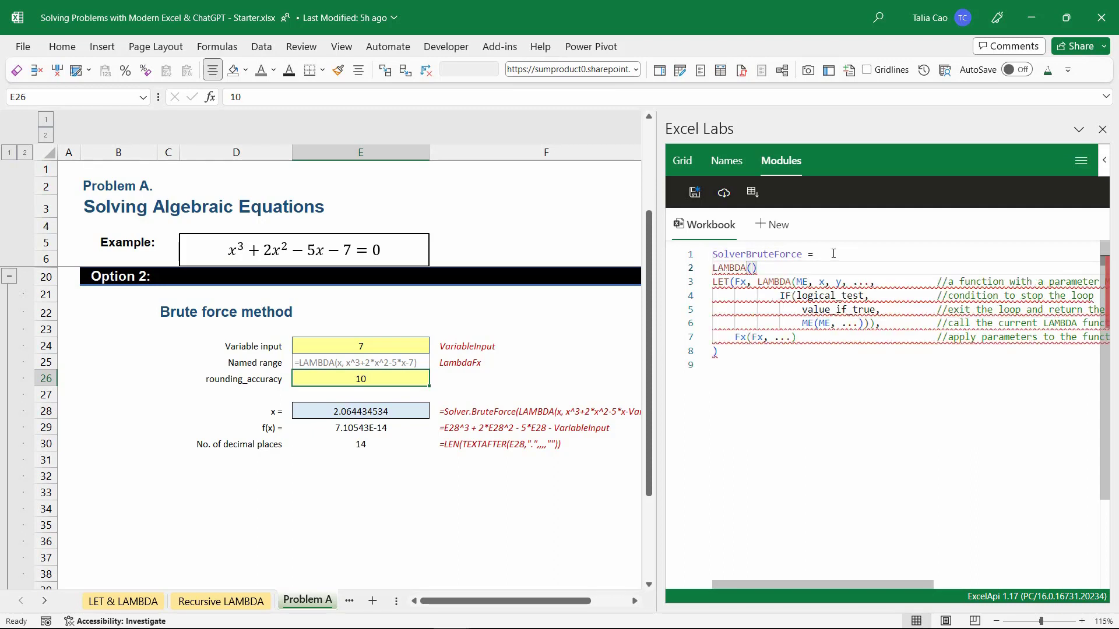
key(Delete)
click(725, 362)
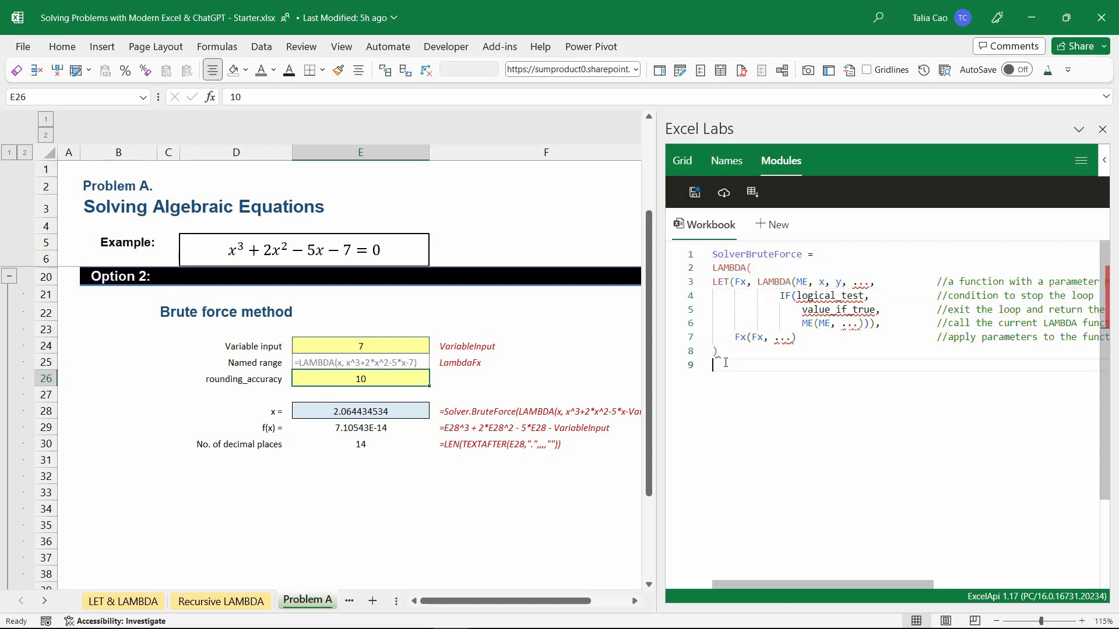
text())
- Give the outer LAMBDA on line 2 the parameter lambda_formula and the optional parameter [rounding_accuracy]
click(771, 270)
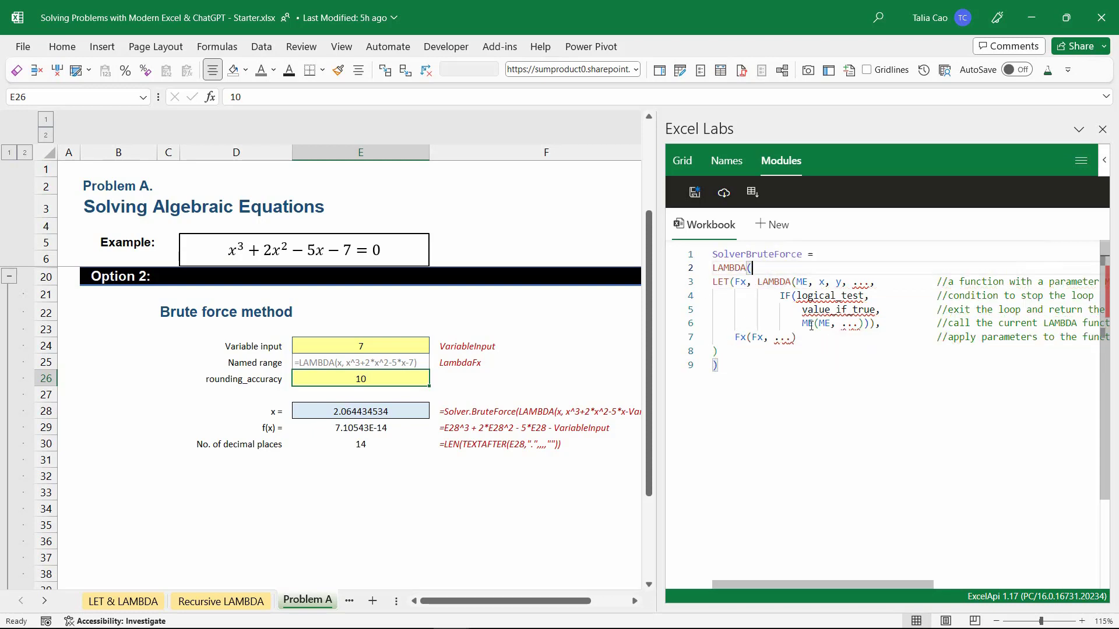
text(lam)
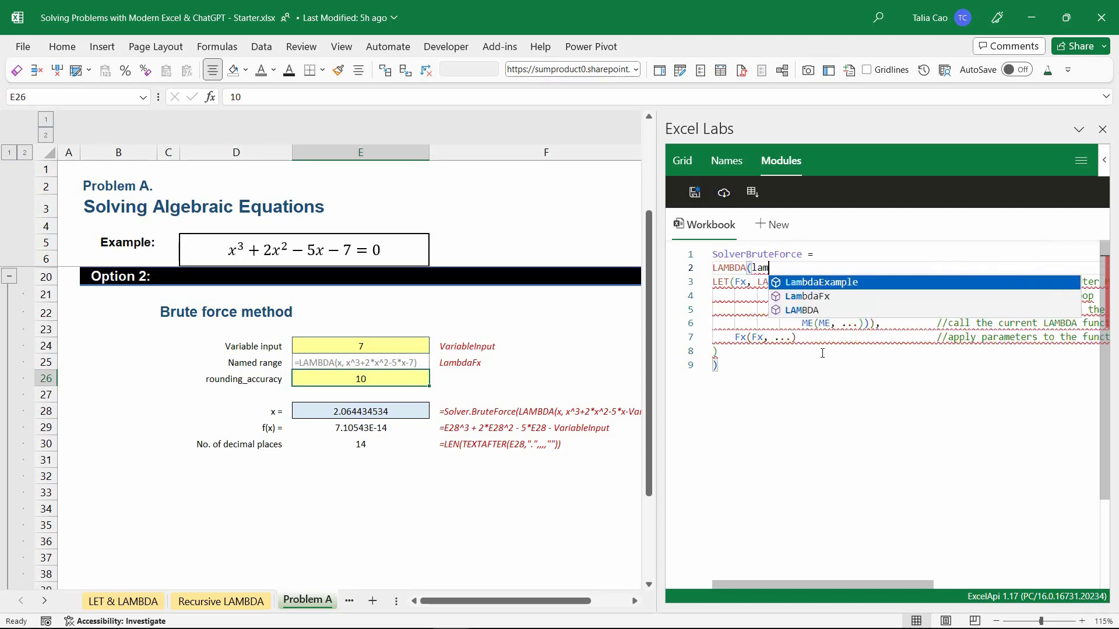
text(bda_)
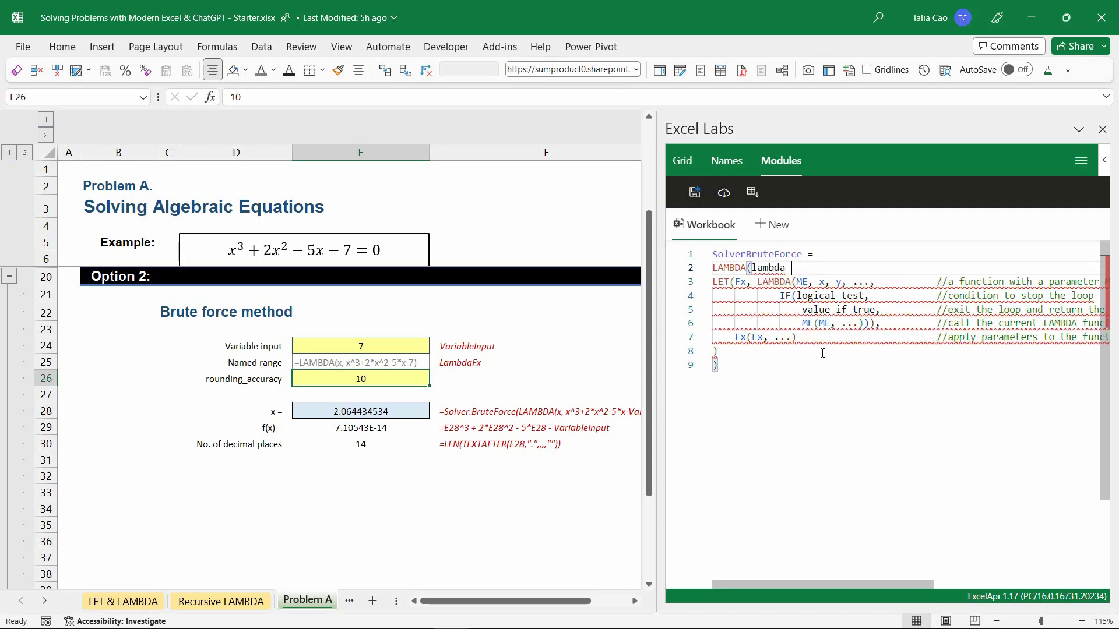
text(formula,)
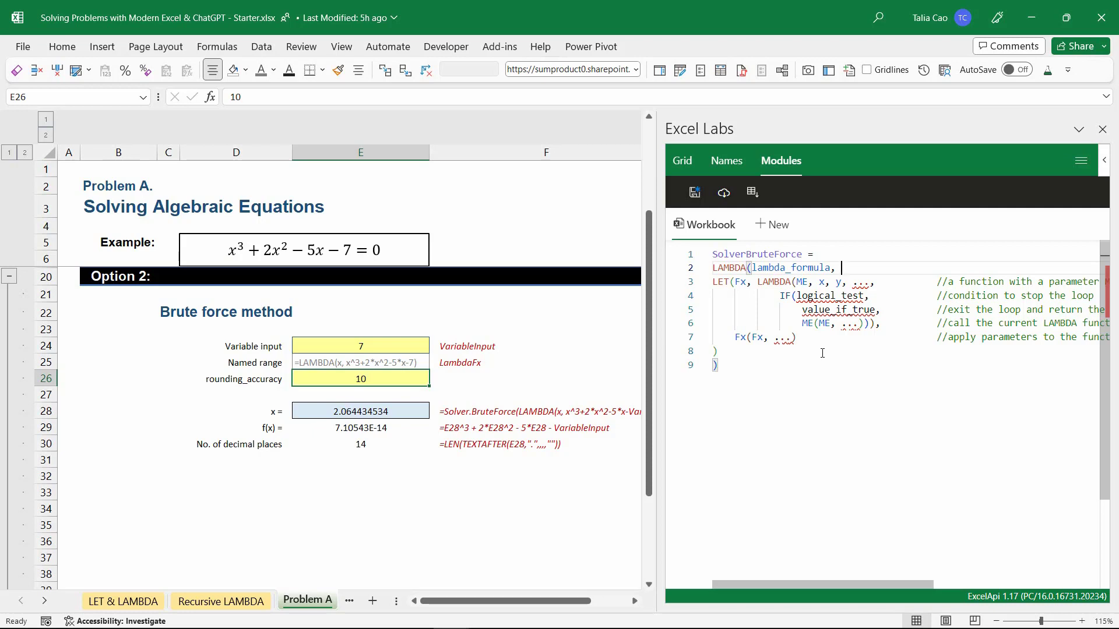
text([)
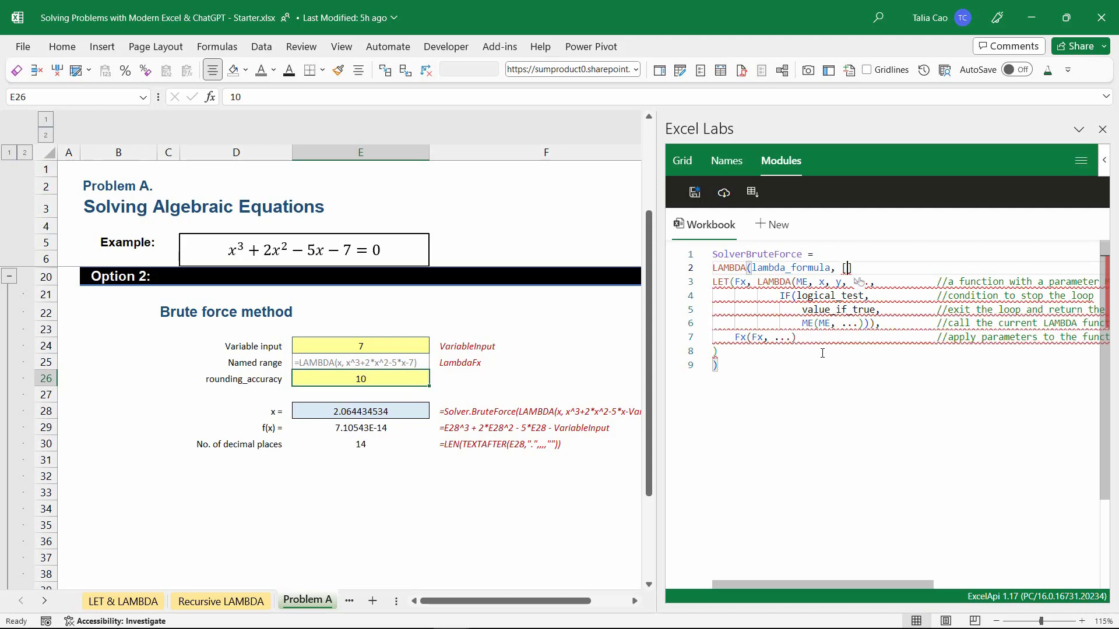
text(rounding)
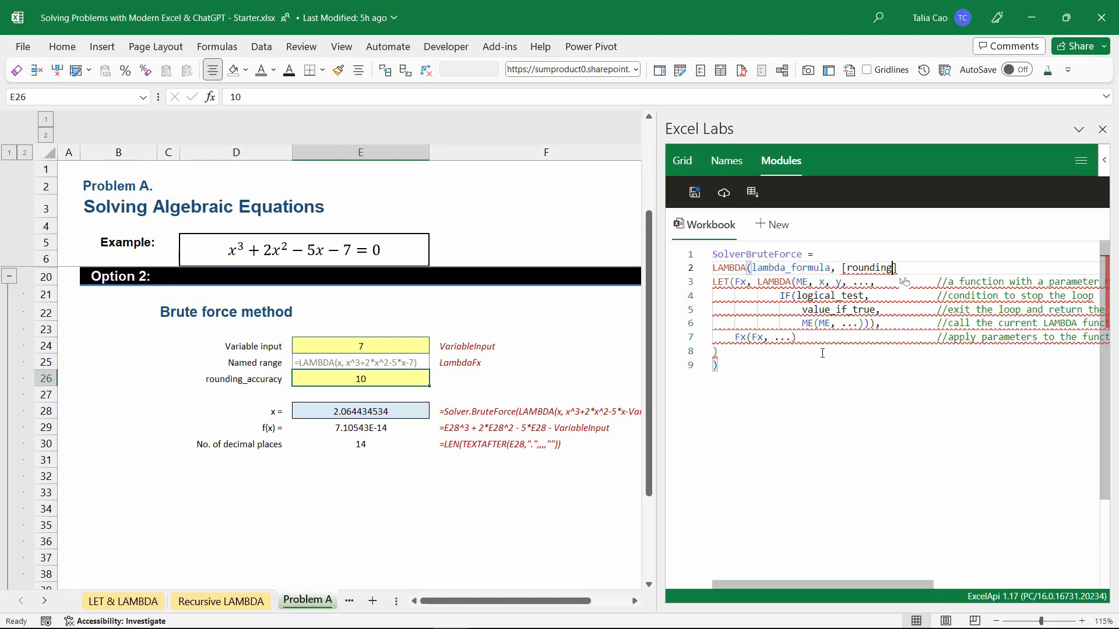
text(_accuracy],)
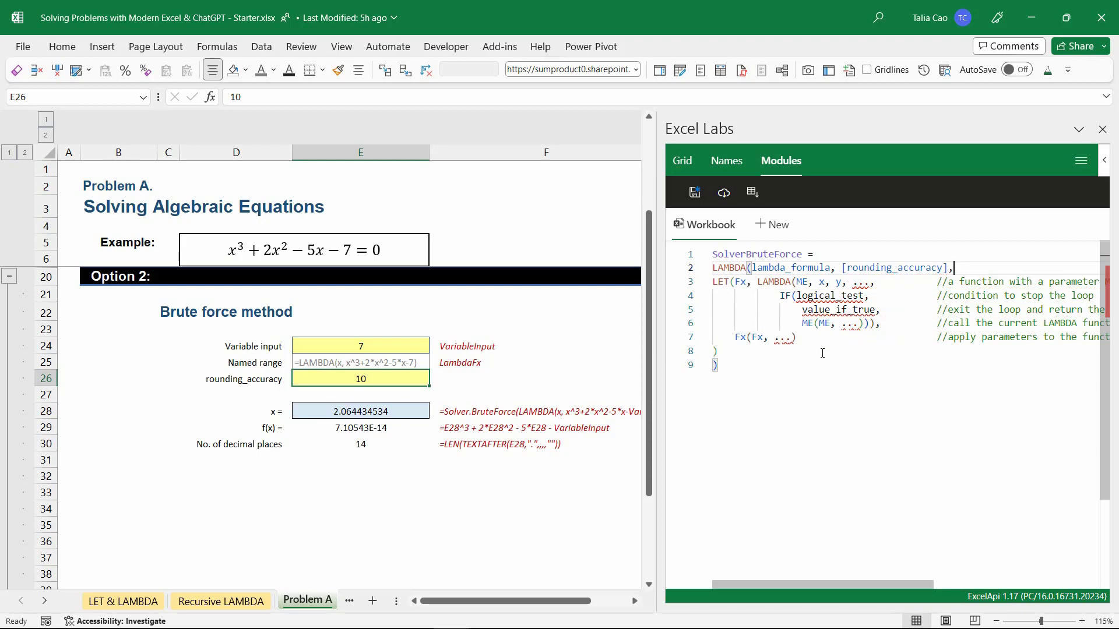
- Indent the LET block one level inside the outer LAMBDA and move the Fx definition onto its own line
drag(726, 287, 719, 351)
key(Tab)
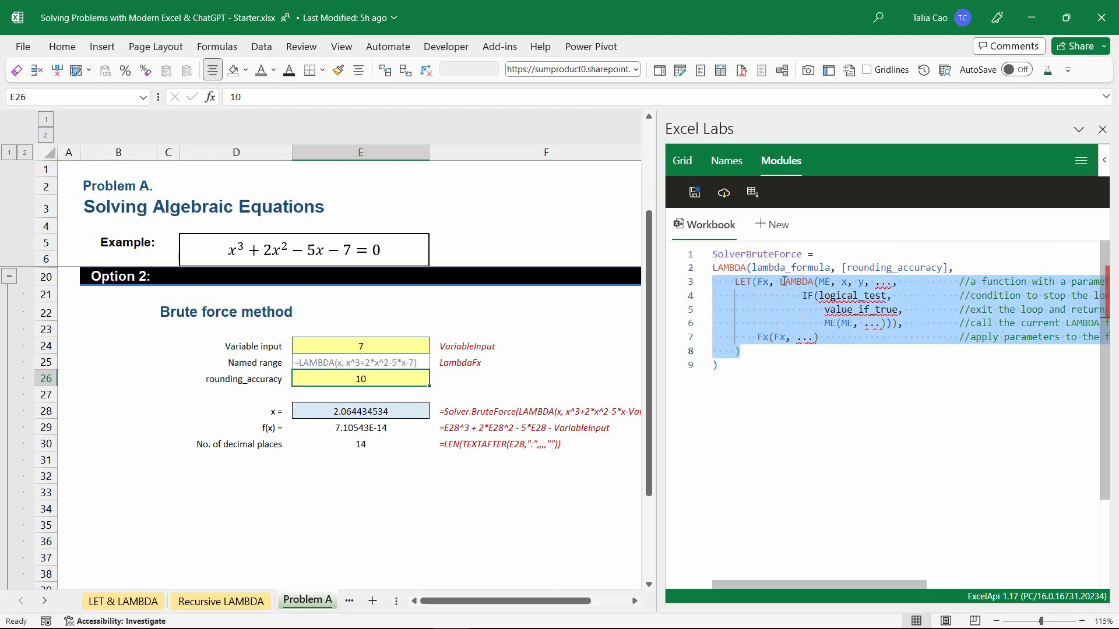
click(784, 282)
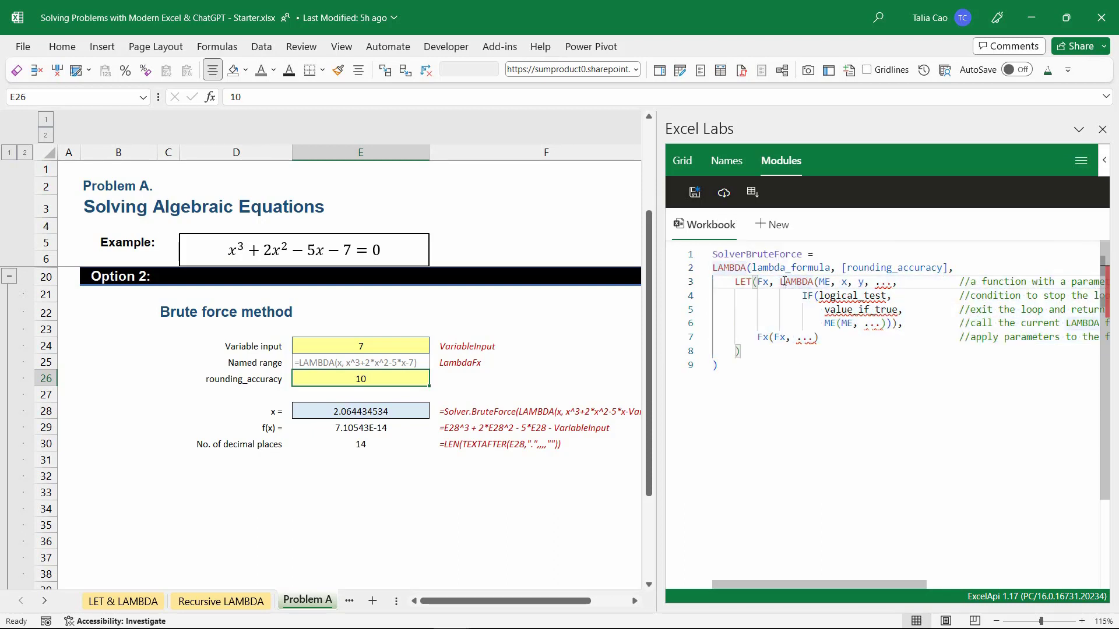
click(756, 282)
key(Return)
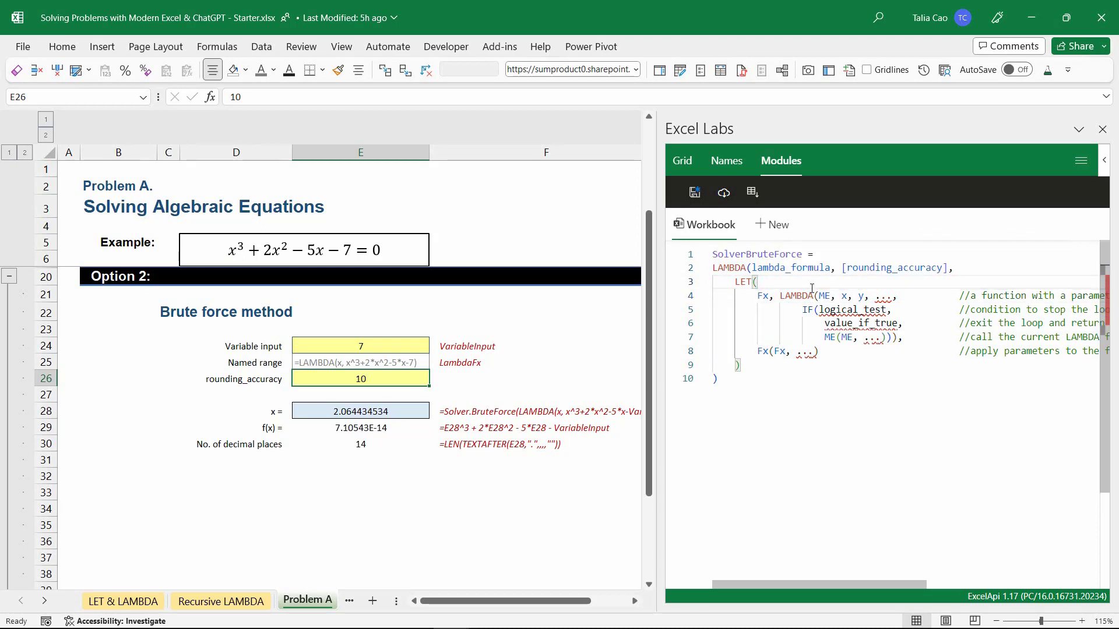
- Define the variable r at the start of the LET as IF(ISOMITTED(rounding_accuracy), 15, rounding_accuracy)
text(r,  if)
key(Tab)
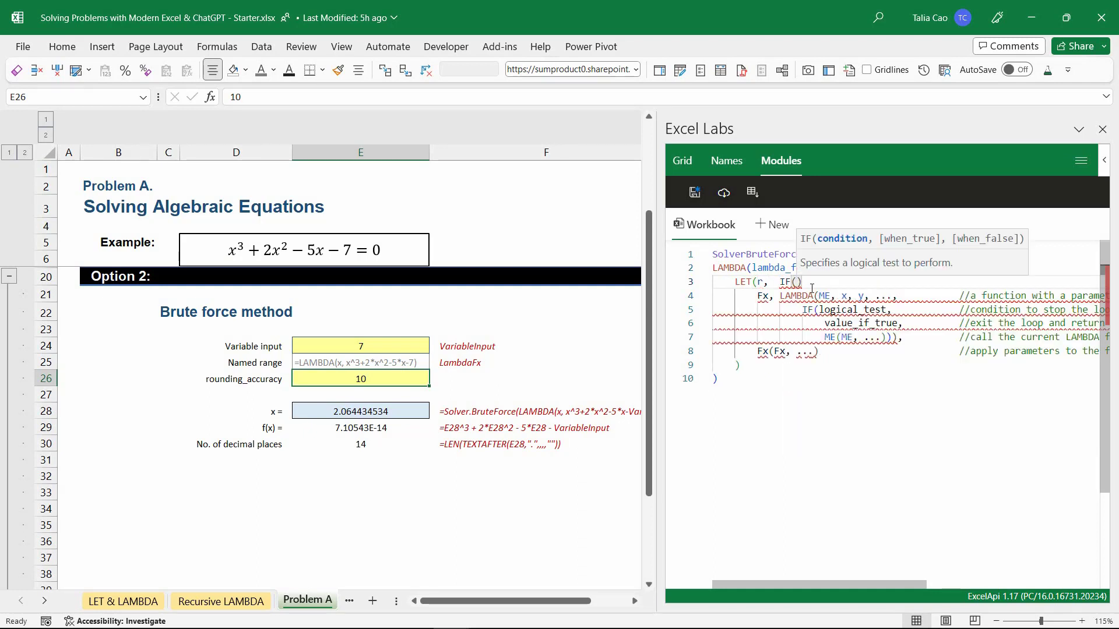
text(i)
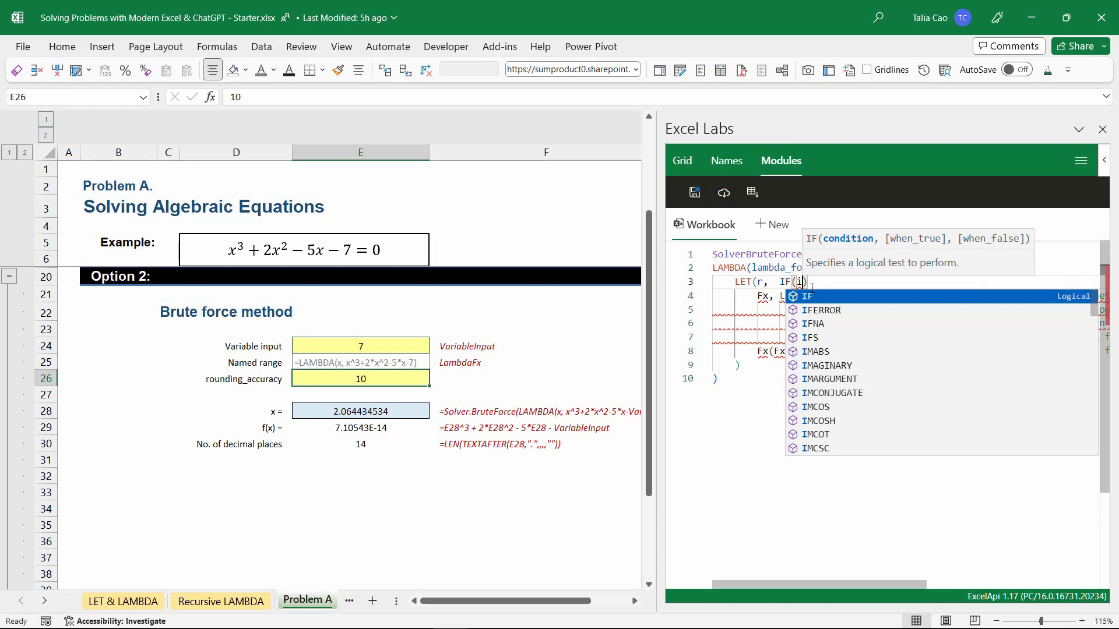
text(s)
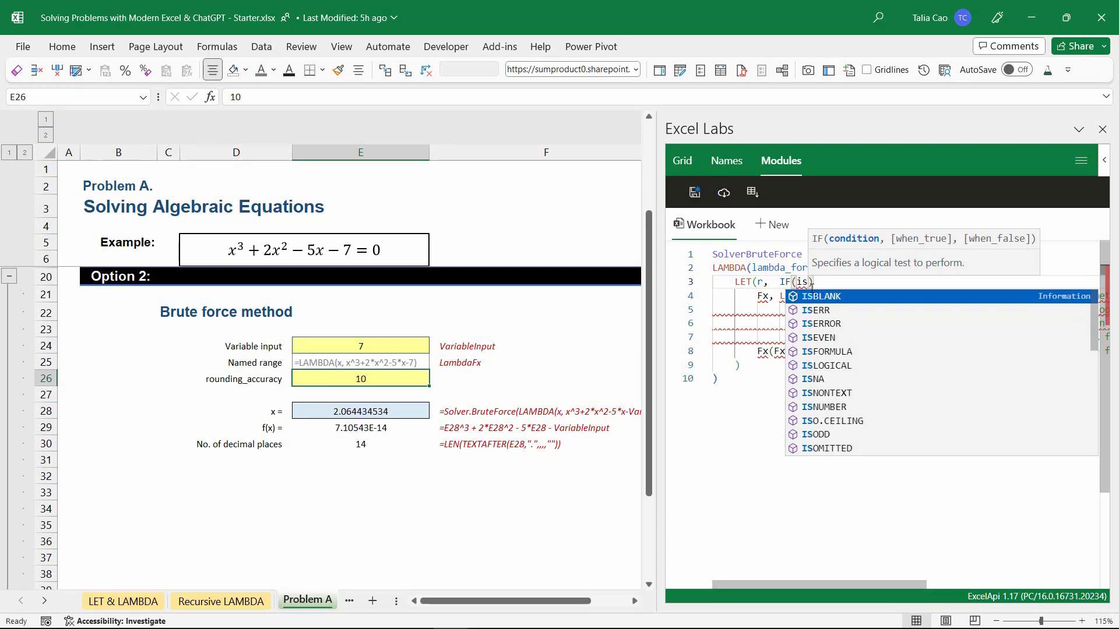
text(om)
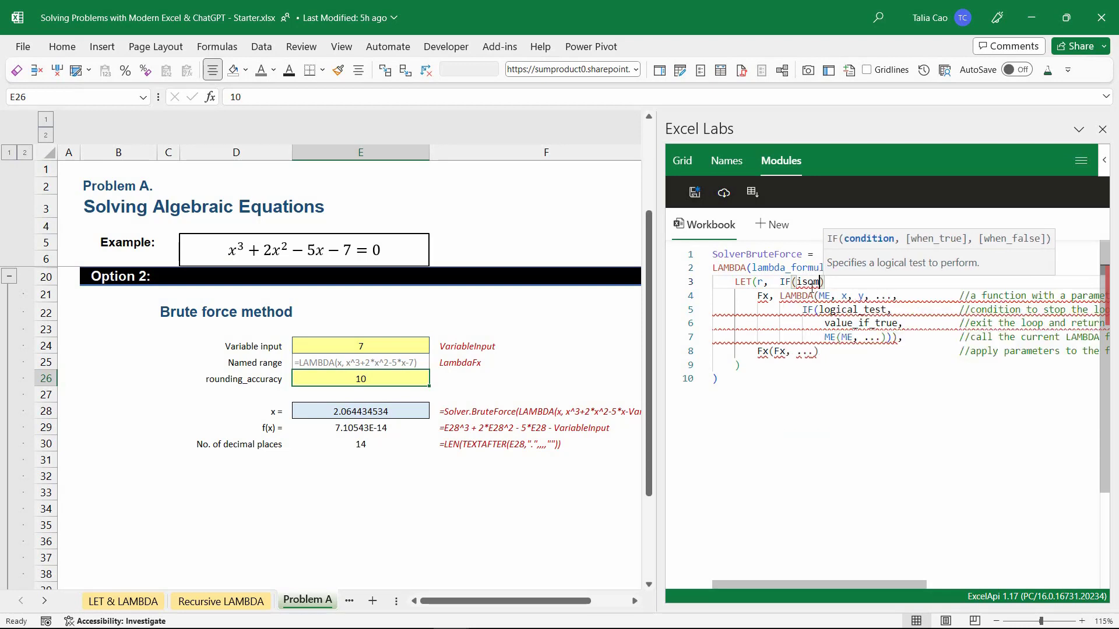
text(ITTED()
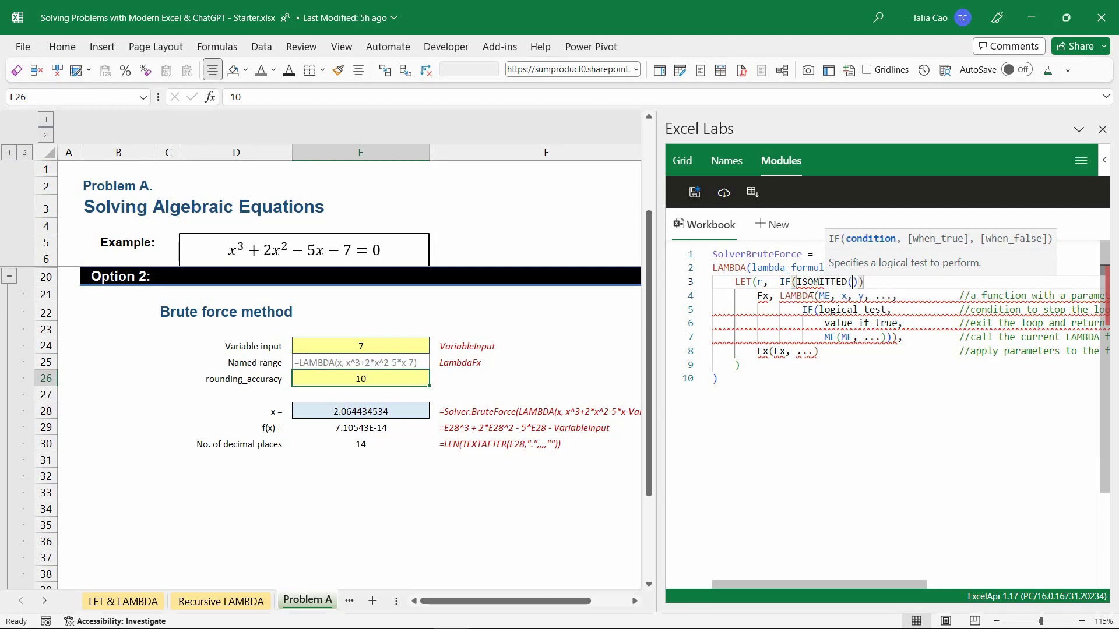
text(rounding_accuracy))
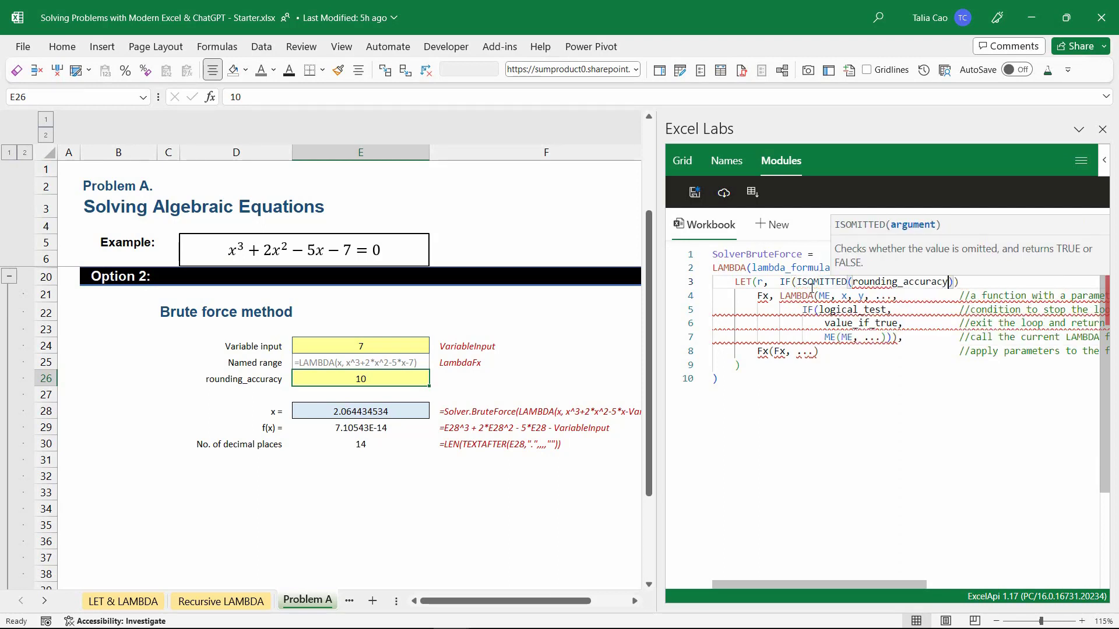
text(, 1)
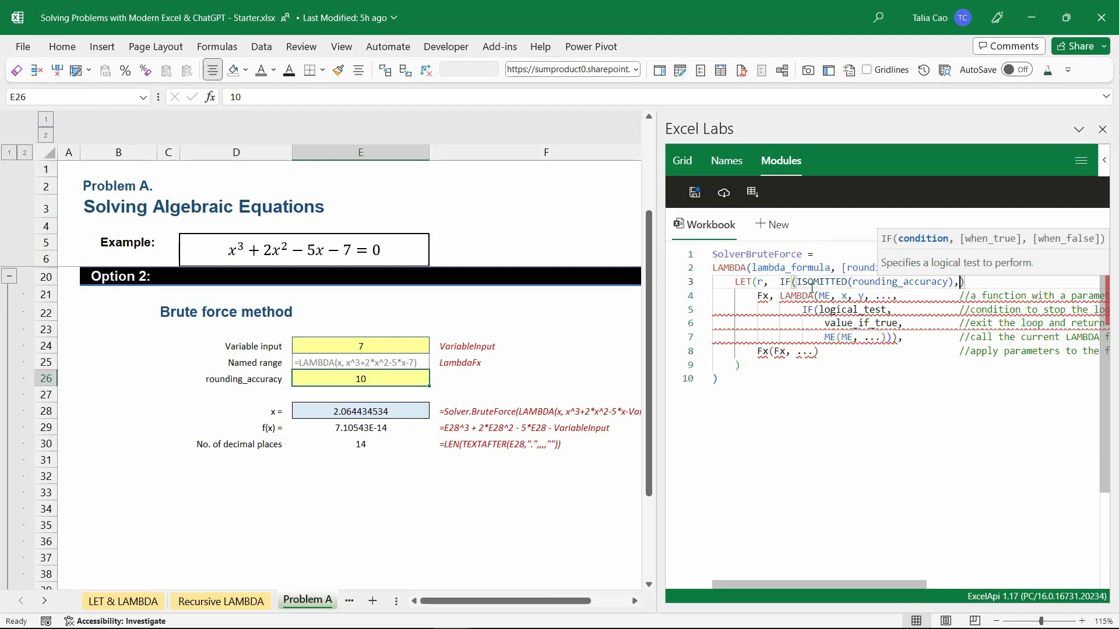
text(5)
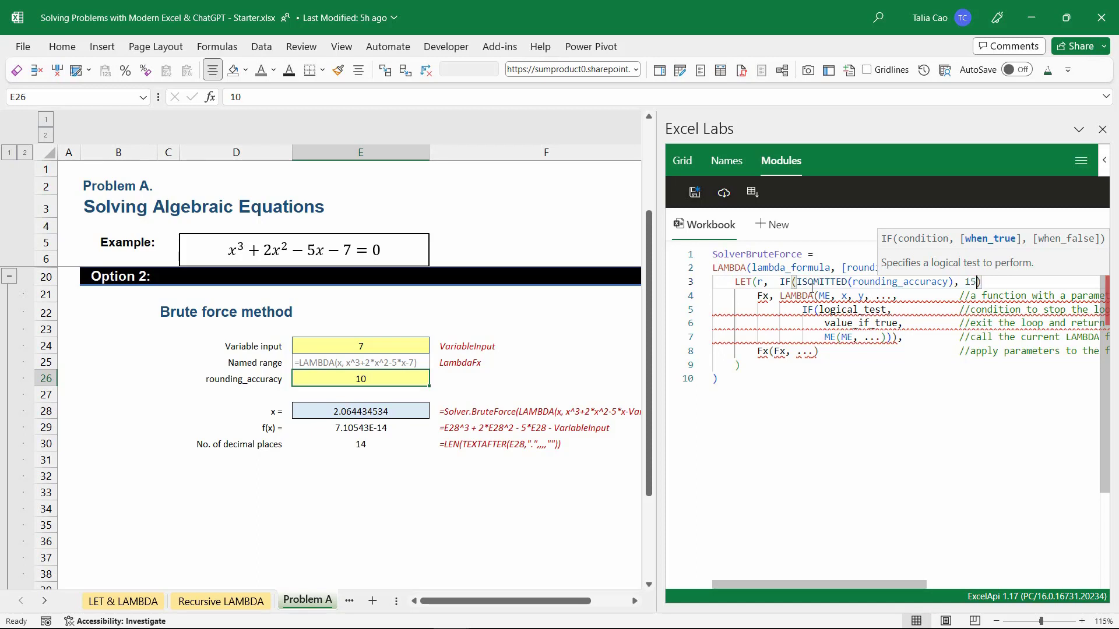
text(, )
text(rounding_accuracy)
key(Tab)
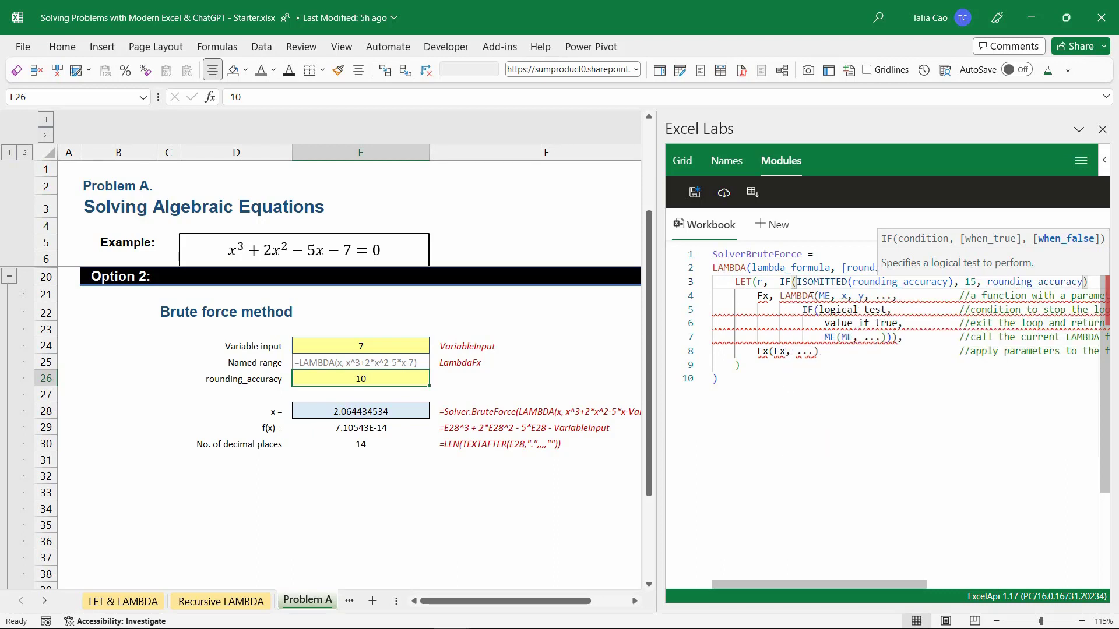
text(,)
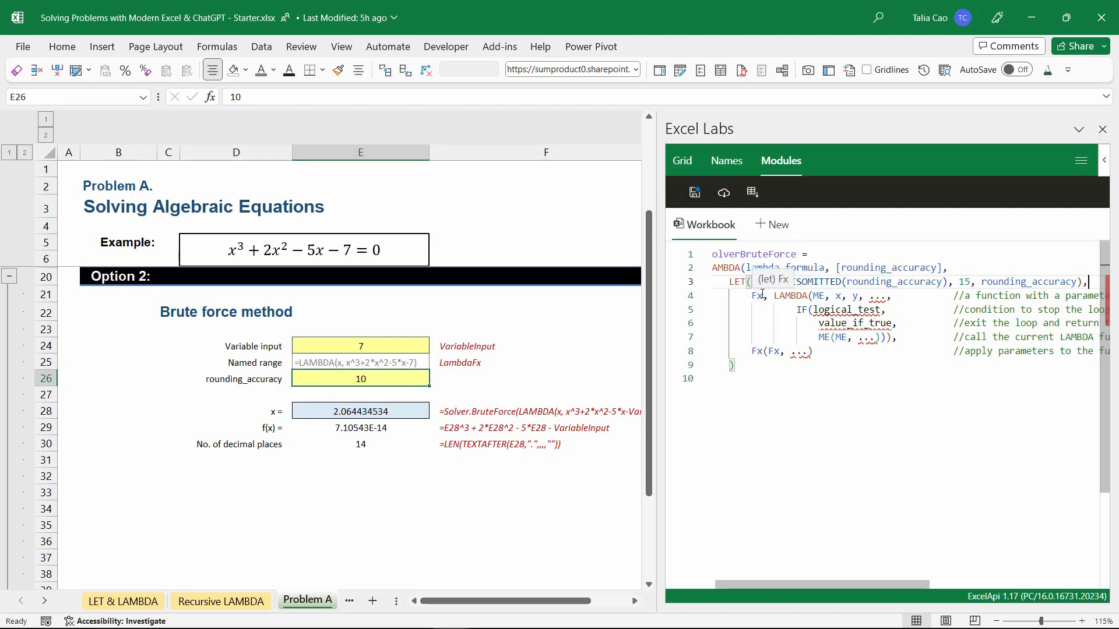
- Replace the placeholder parameters after ME in the Fx LAMBDA with the optional parameter [solution]
double_click(821, 296)
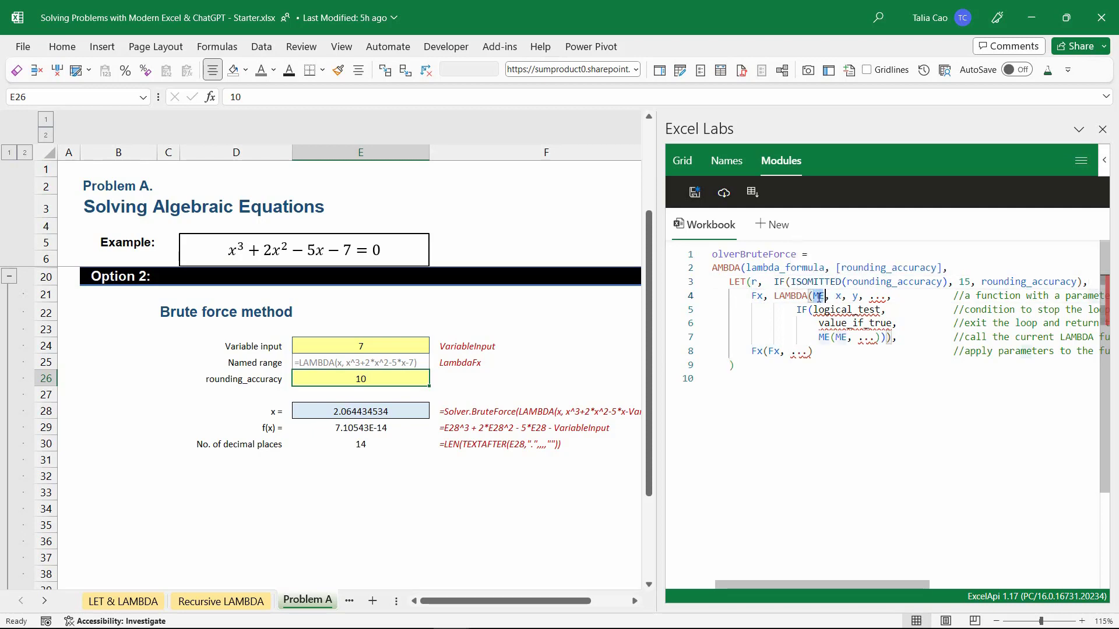
drag(835, 296, 886, 296)
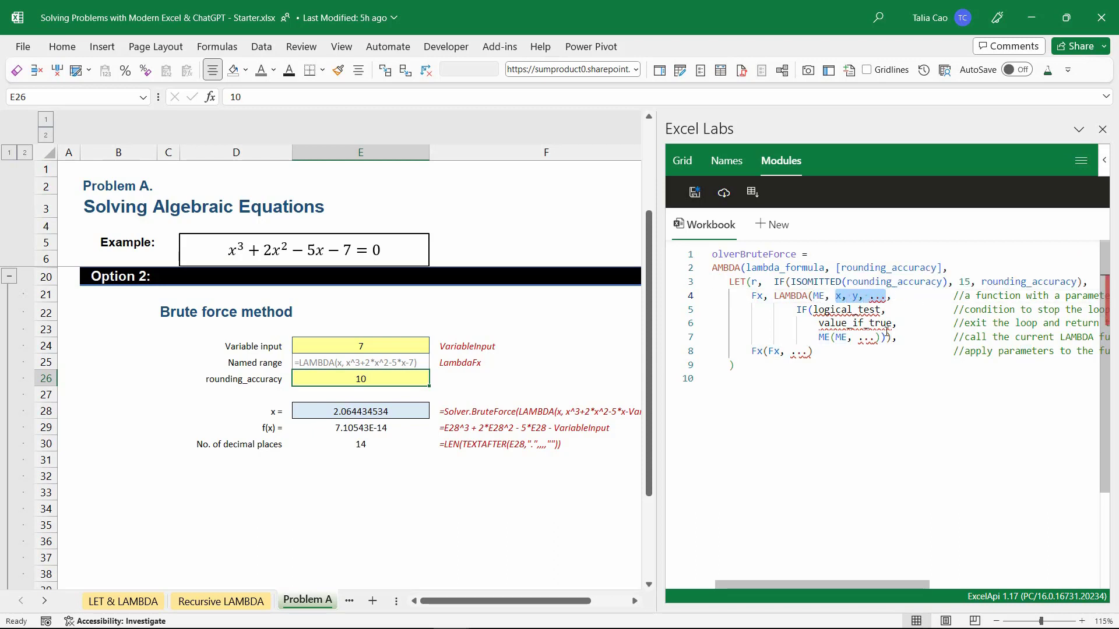
text([sol)
text(ution])
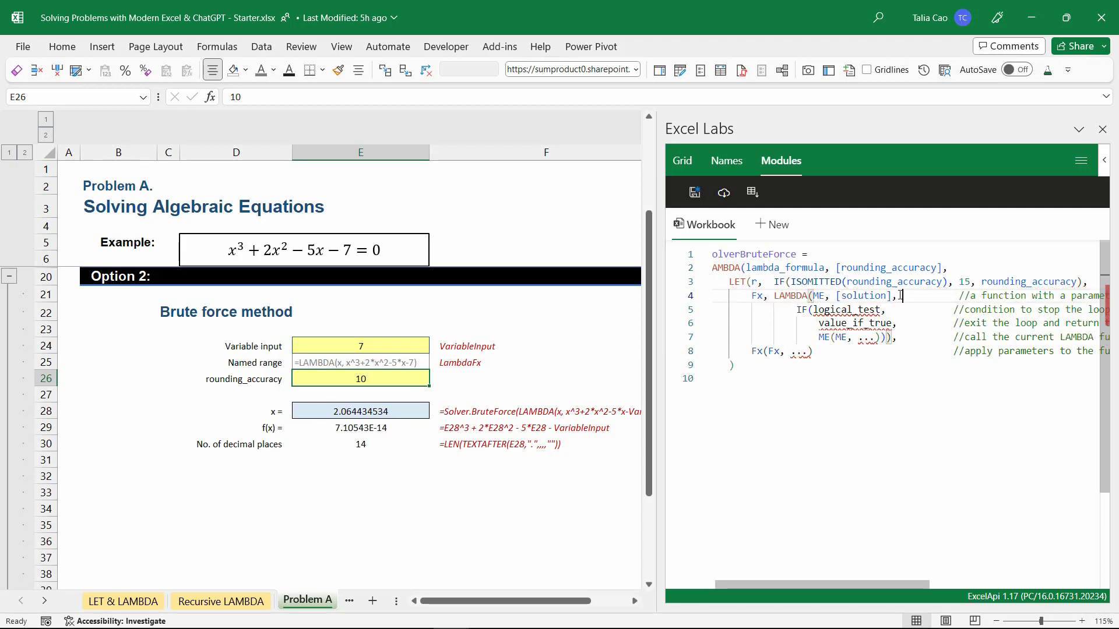
- Wrap the IF block of Fx in a nested LET opened on a new line 5 and closed after the ME call
click(844, 310)
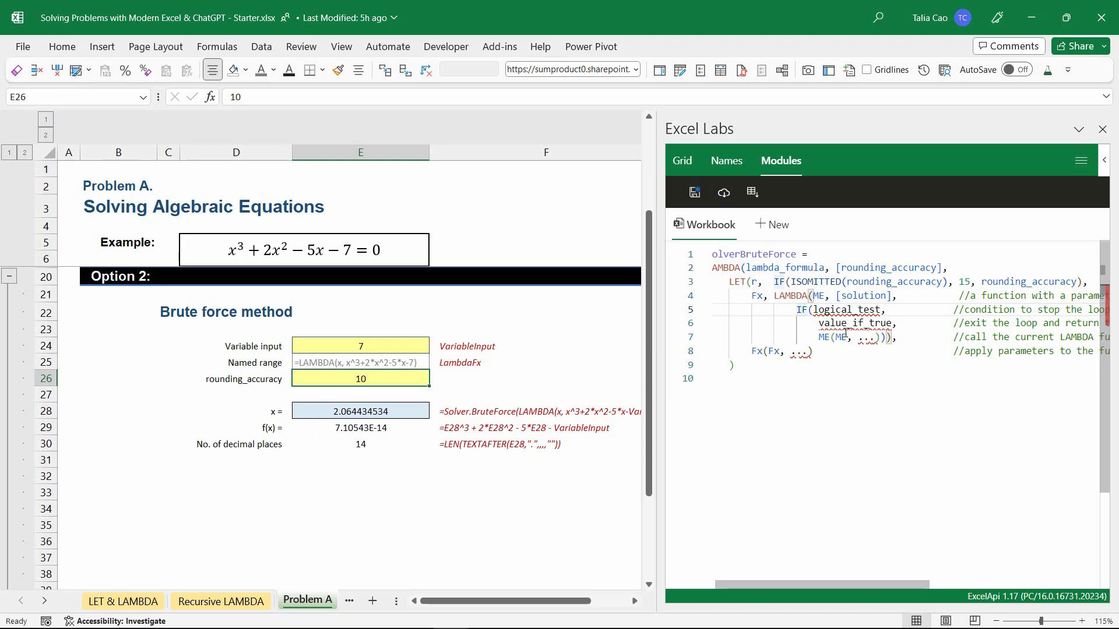
click(805, 315)
key(Return)
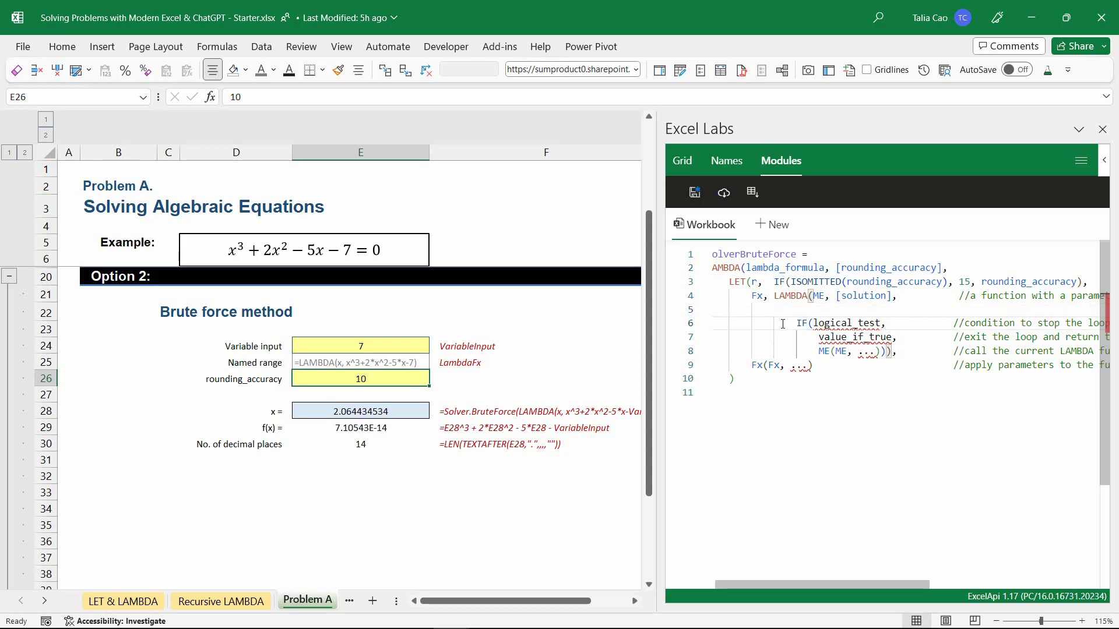
text(LET()
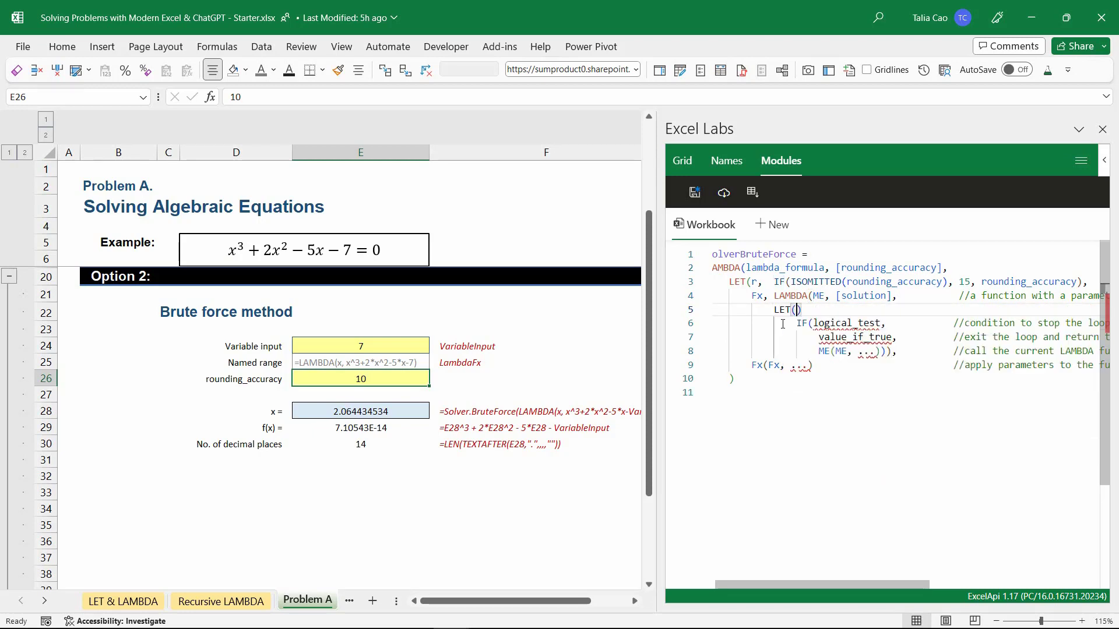
key(Down)
key(Down)
key(Down)
key(ctrl+Right)
key(ctrl+Right)
key(ctrl+Right)
key(ctrl+Right)
key(Left)
key(Left)
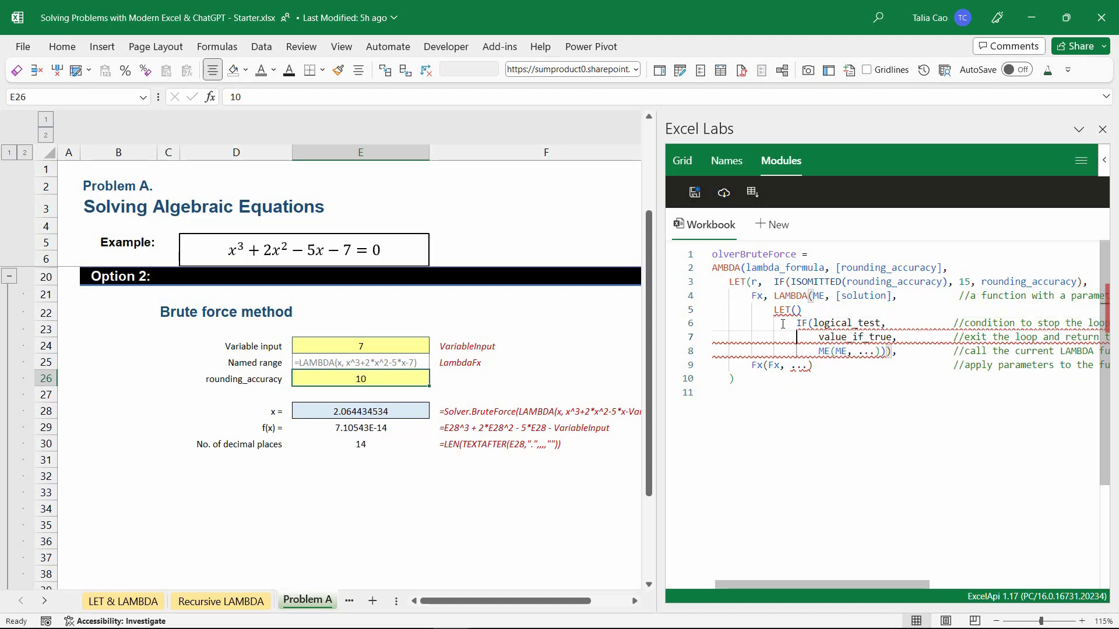
key(ctrl+Right)
key(ctrl+Right)
key(ctrl+Right)
key(ctrl+Right)
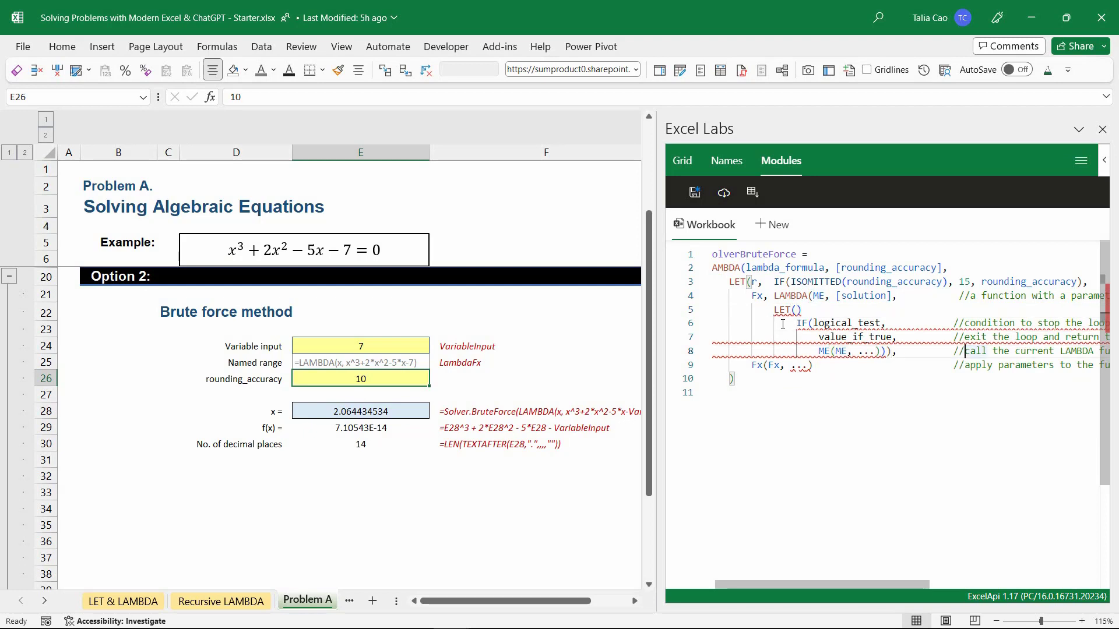
key(ctrl+Left)
key(ctrl+Left)
key(Right)
key(Right)
key(Right)
key(Right)
text())
key(Up)
key(Up)
key(Up)
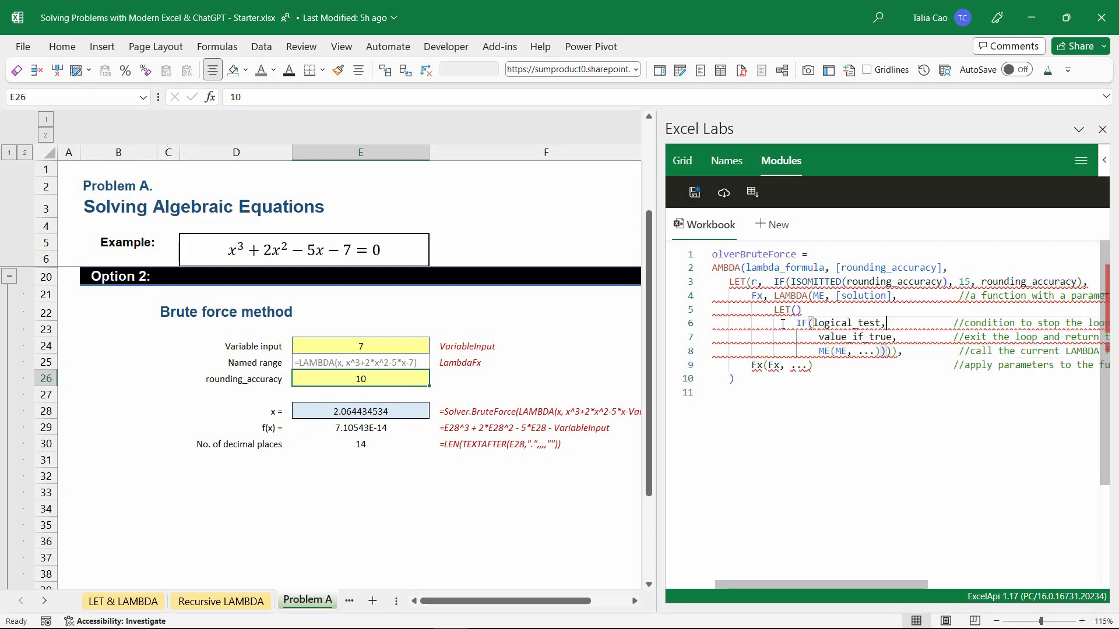
key(BackSpace)
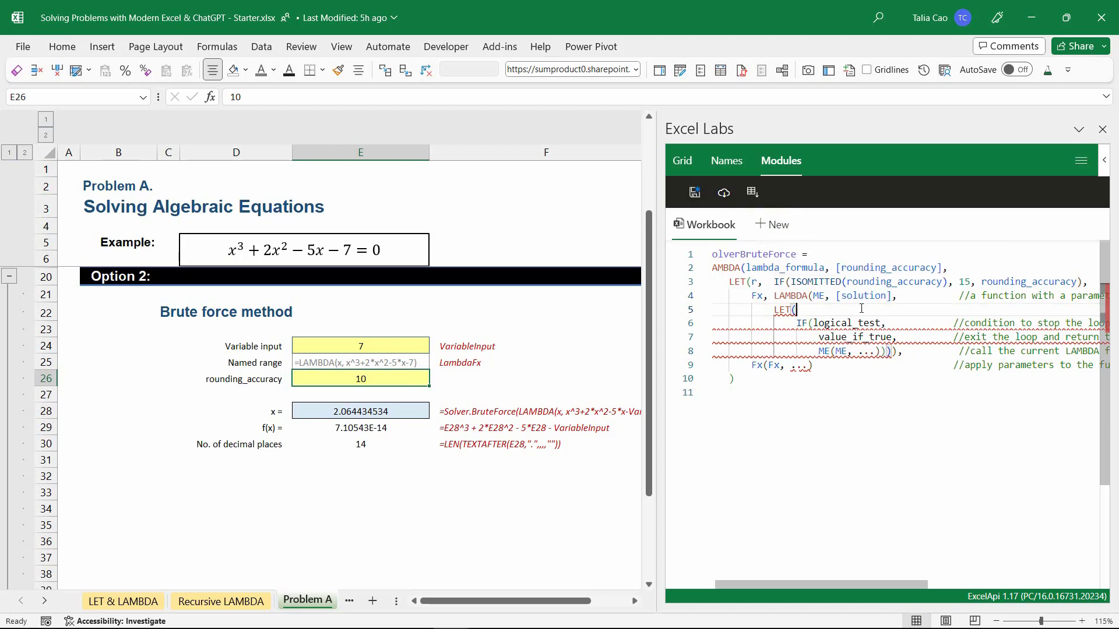
- Define the variable x in the nested LET as IF(ISOMITTED(solution), 0, solution)
text(x,)
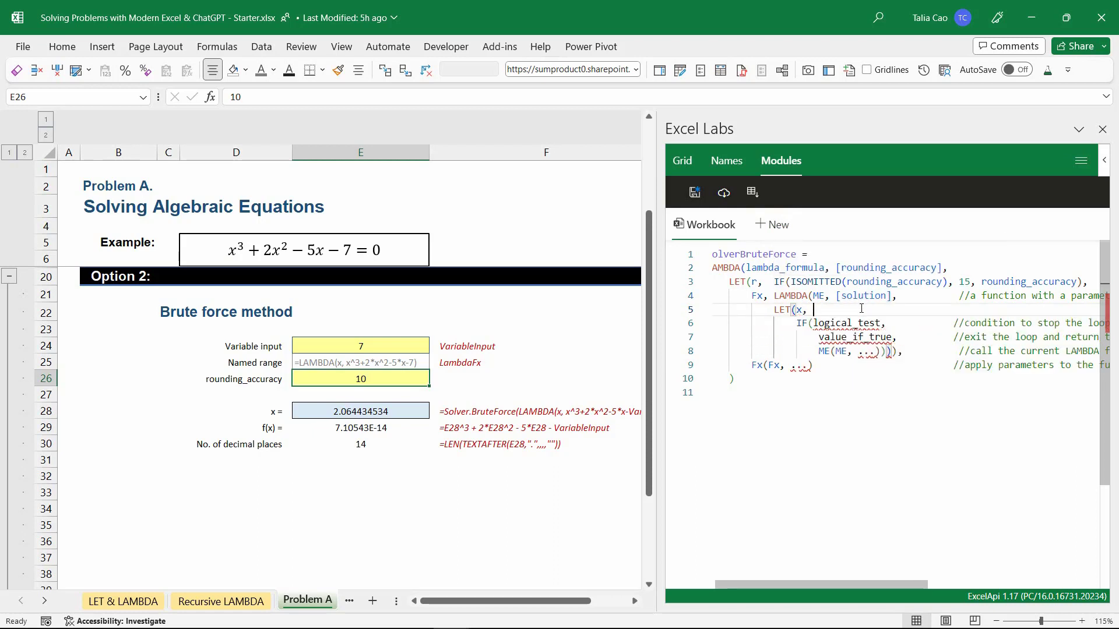
text( i)
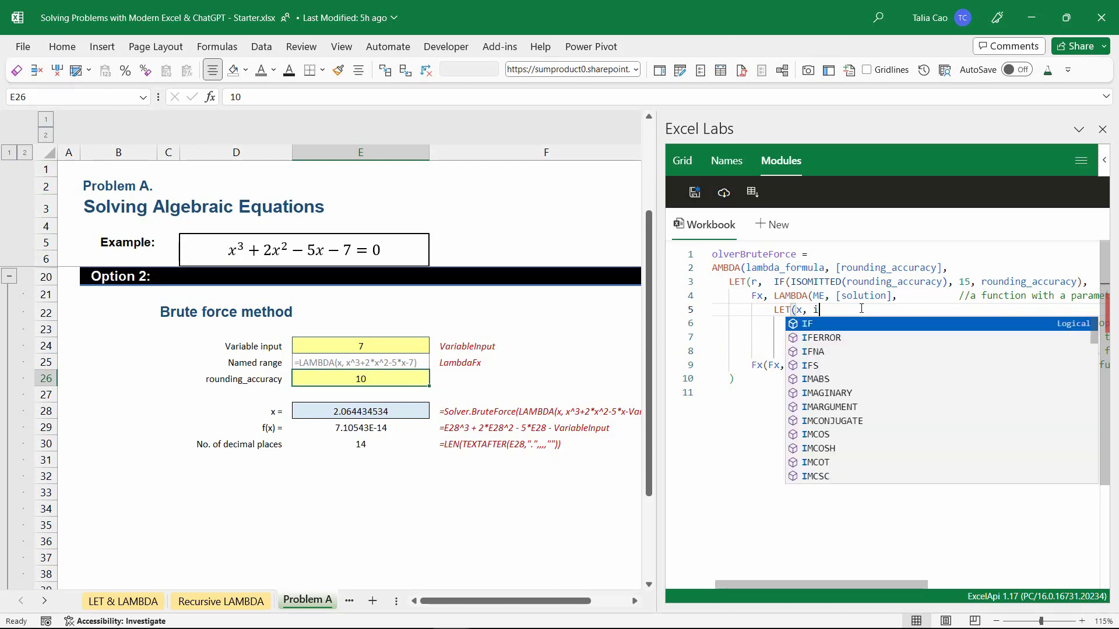
text(f(isom)
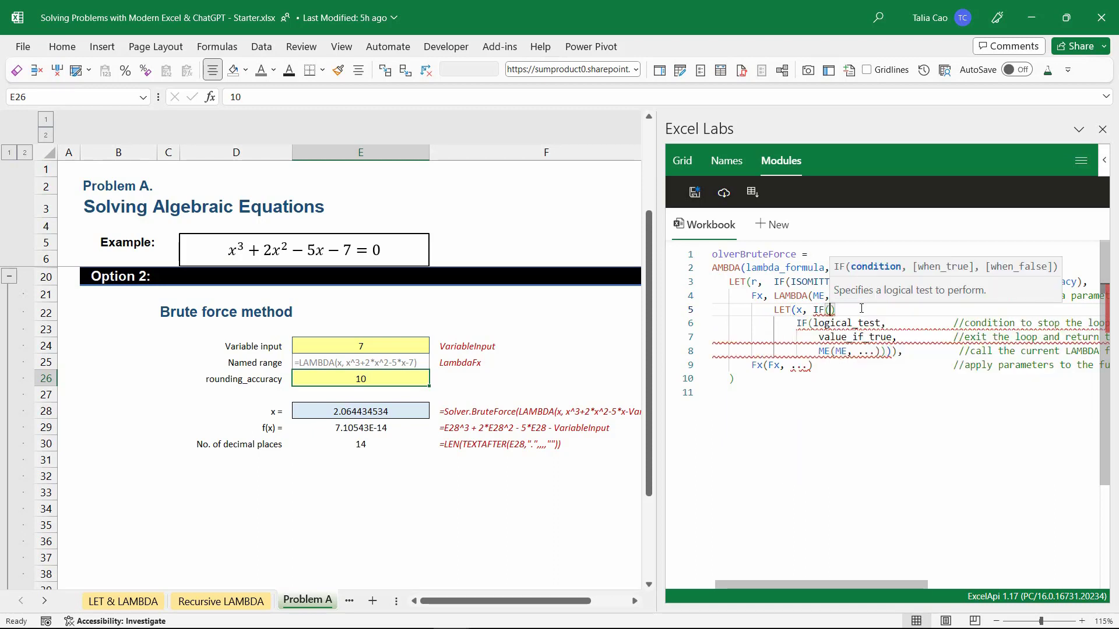
text(itted()
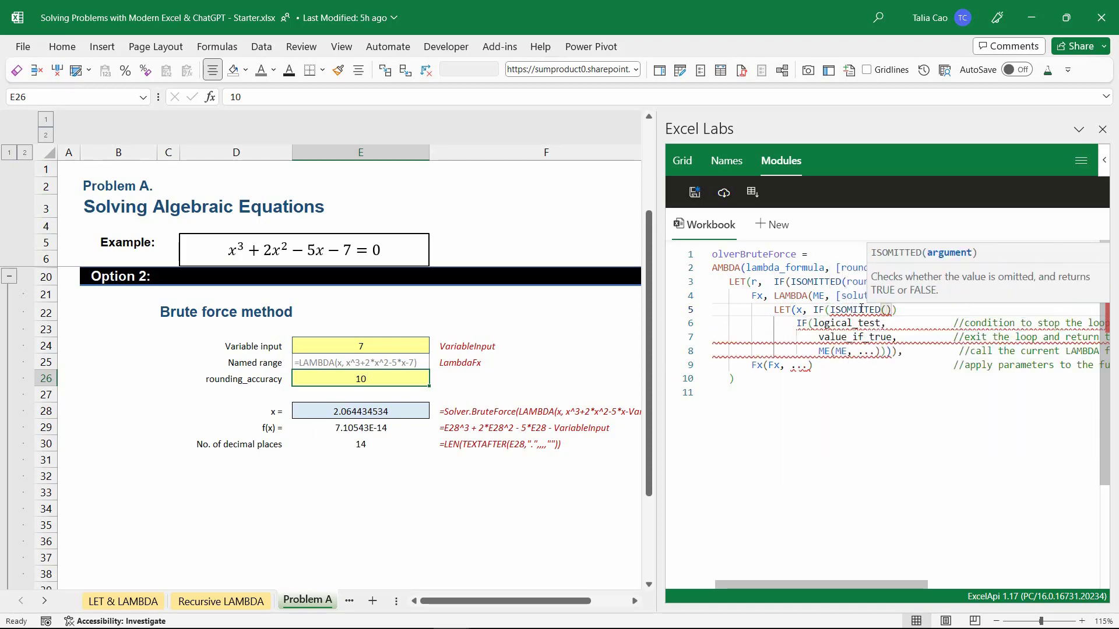
text(solution), 0, )
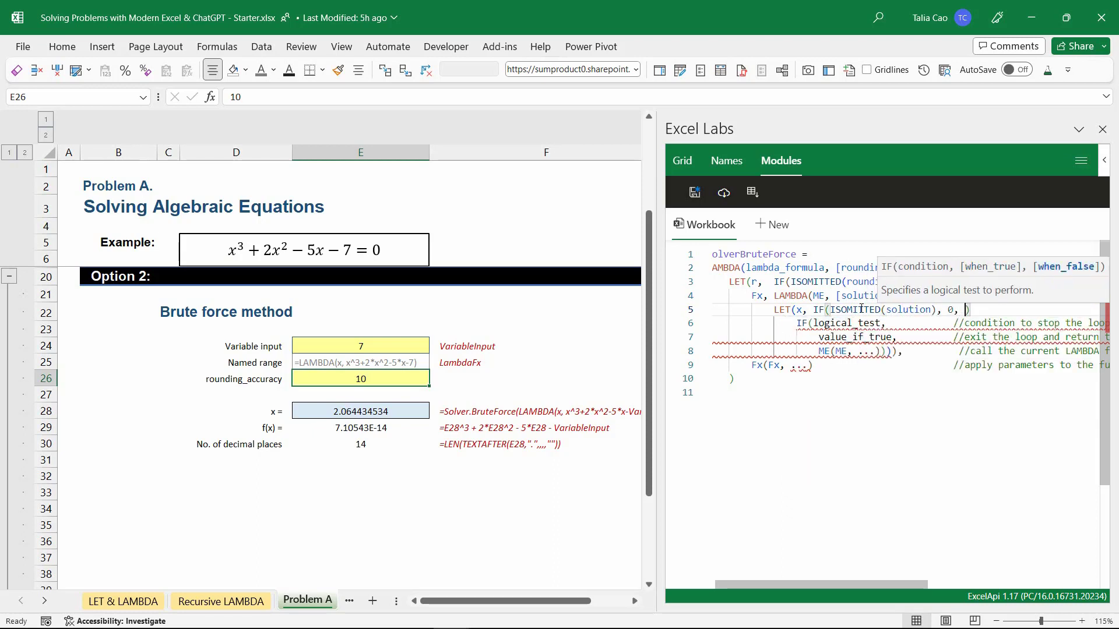
text(solution)
text(,)
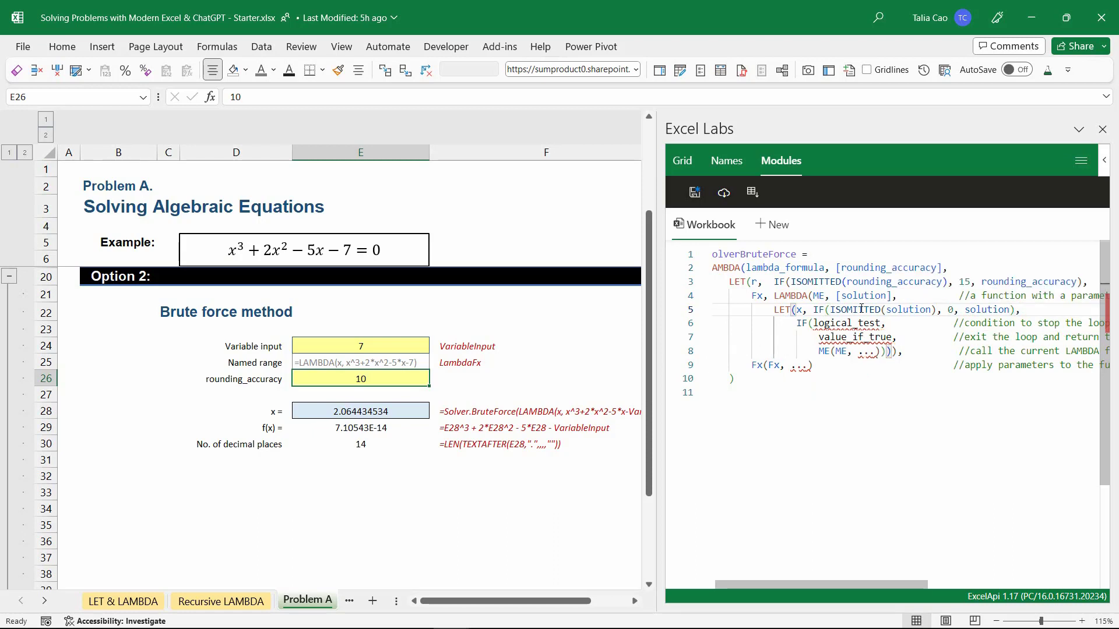
- Define the variable lendec on a new line below x as LEN(TEXTAFTER(x,".",,,,""))
key(Return)
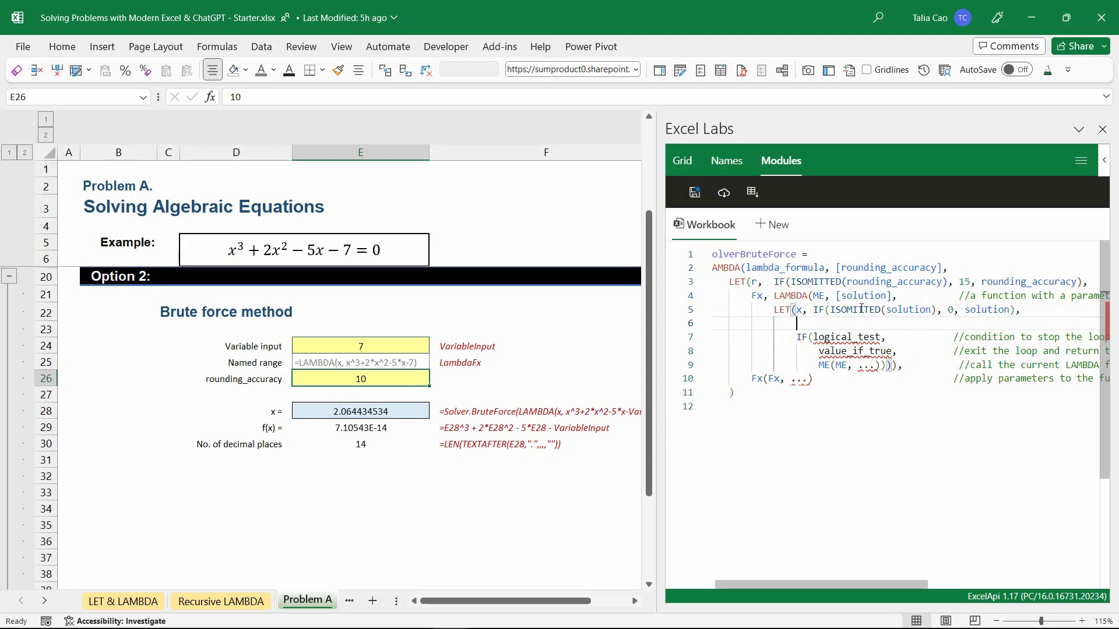
text(lendec)
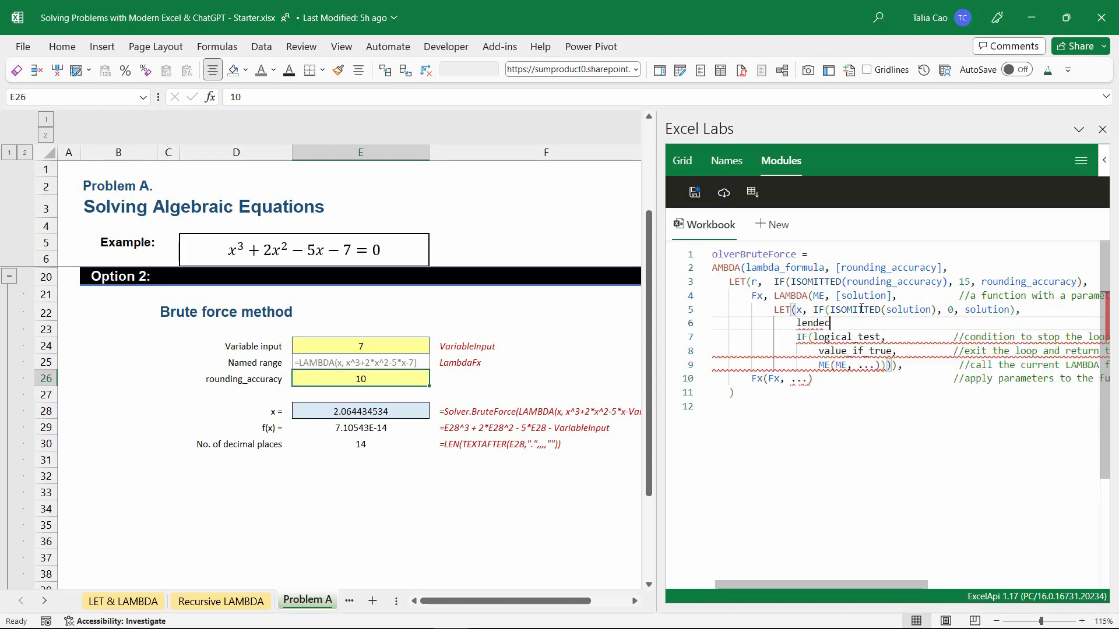
text(, len)
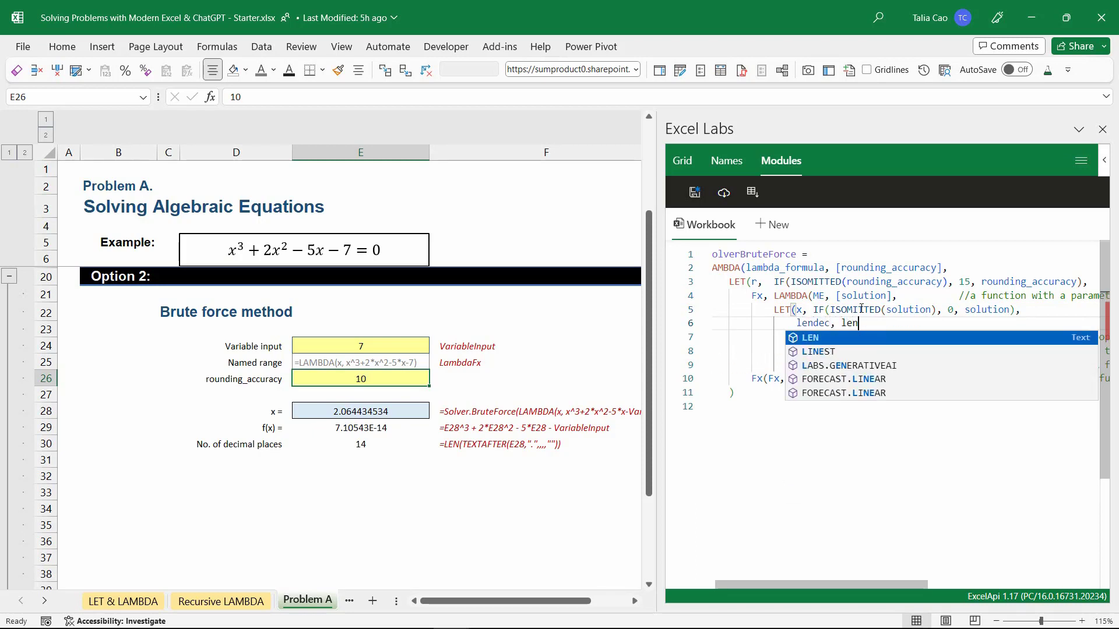
key(Tab)
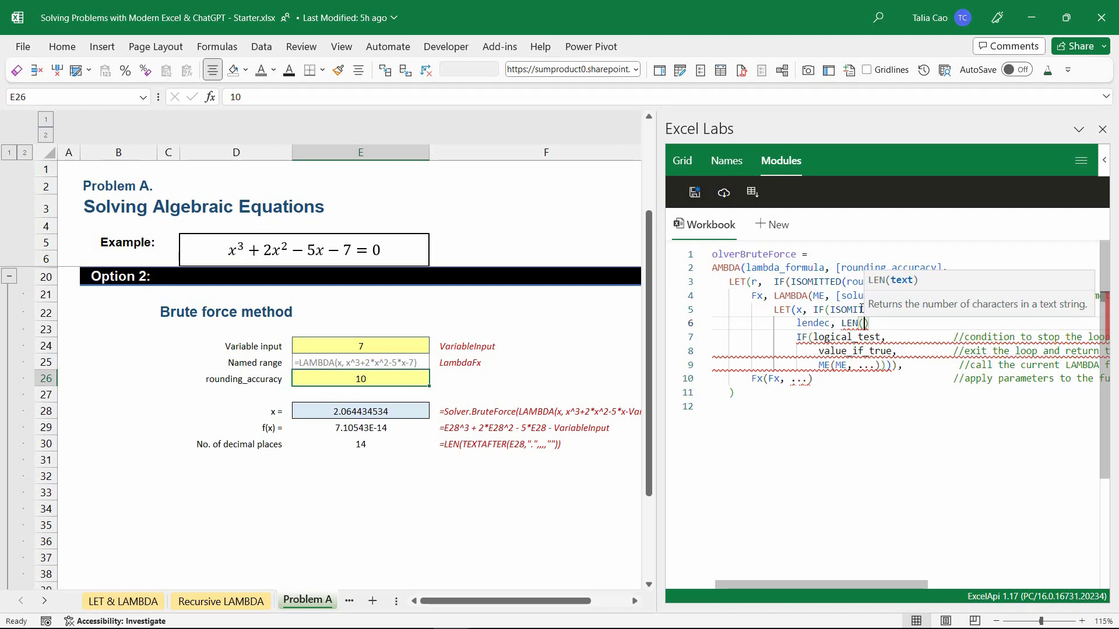
text(text)
key(Down)
key(Tab)
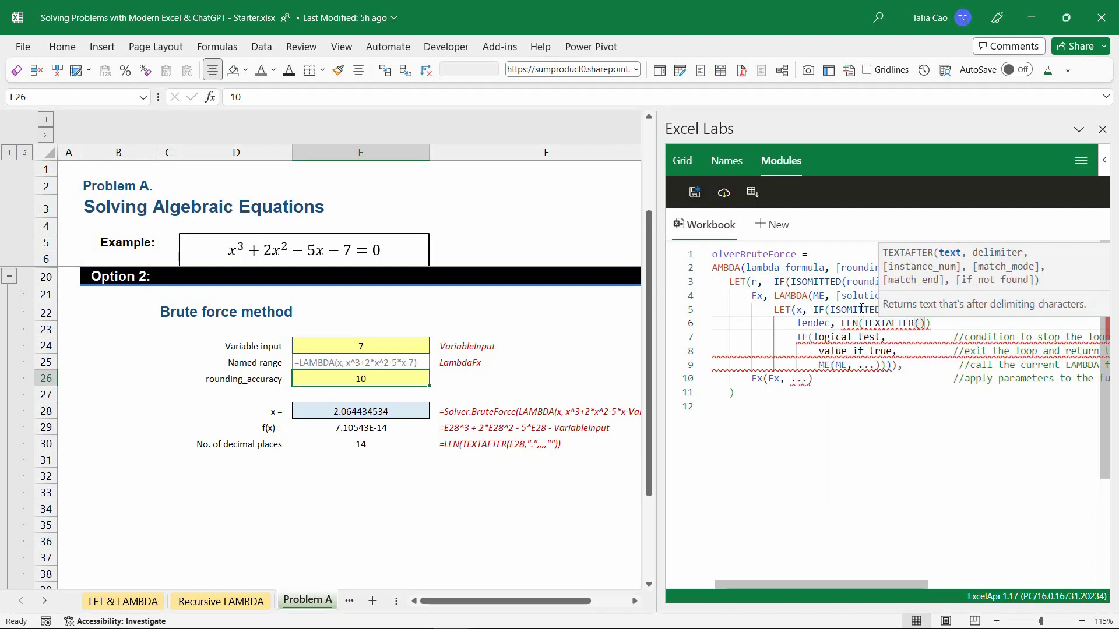
text(x,")
text(.")
text(,)
text(,,)
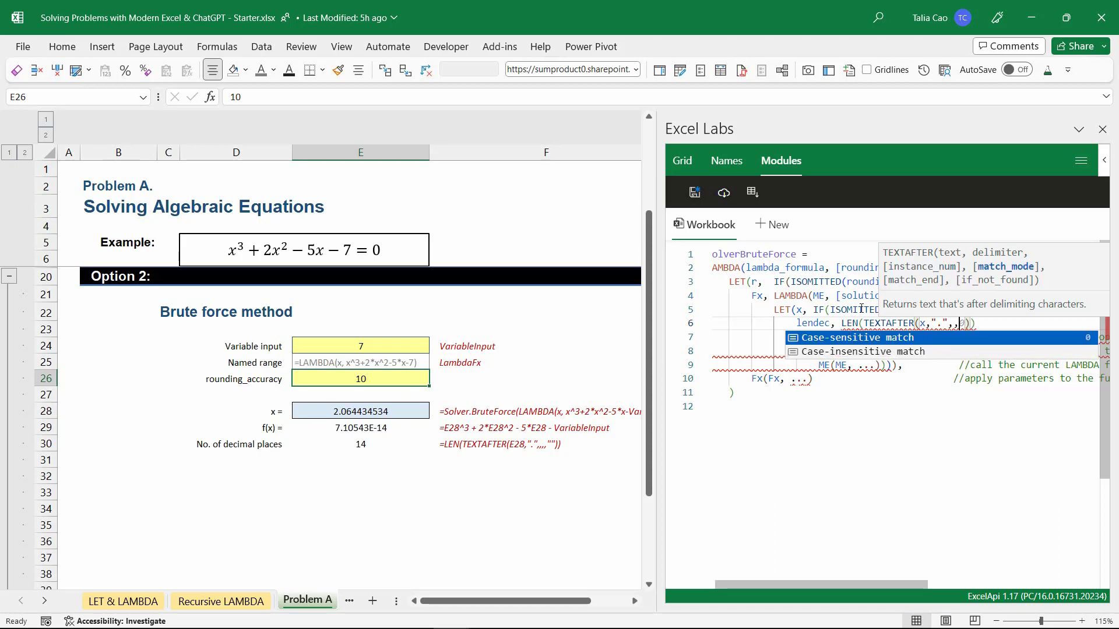
text(,)
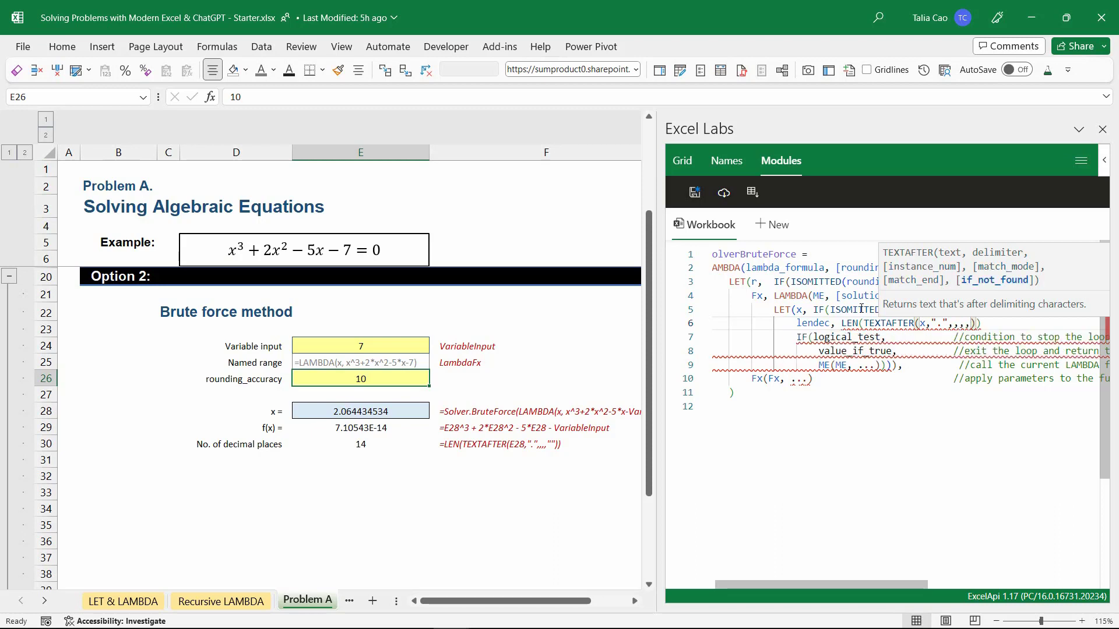
text("")),)
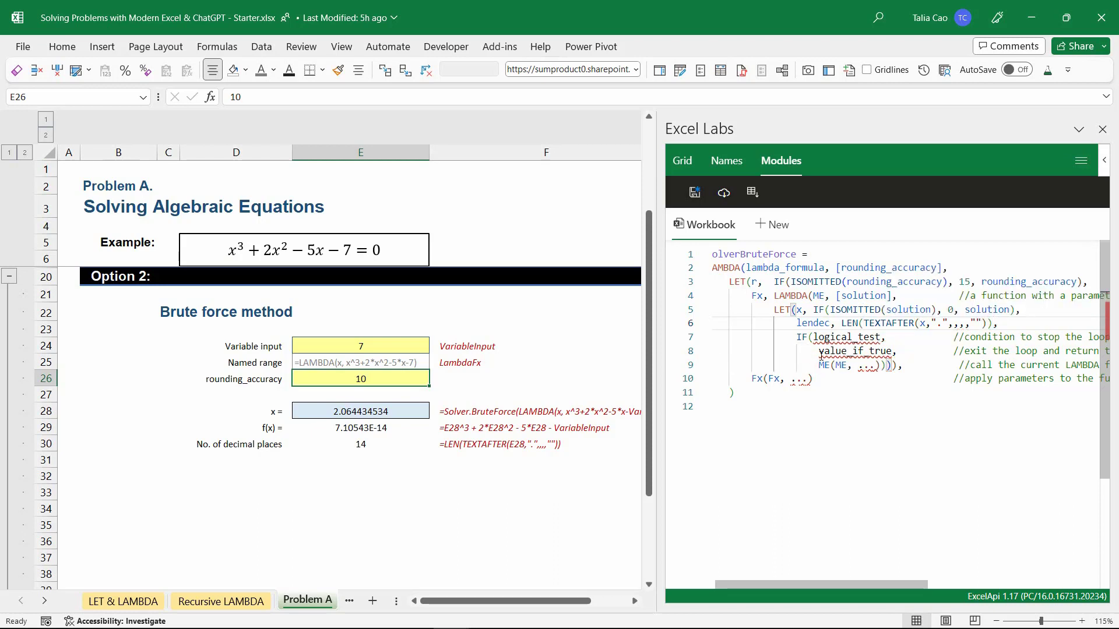
- Replace the logical_test placeholder in the IF with an OR whose first condition is lambda_formula(x) = 0
double_click(843, 338)
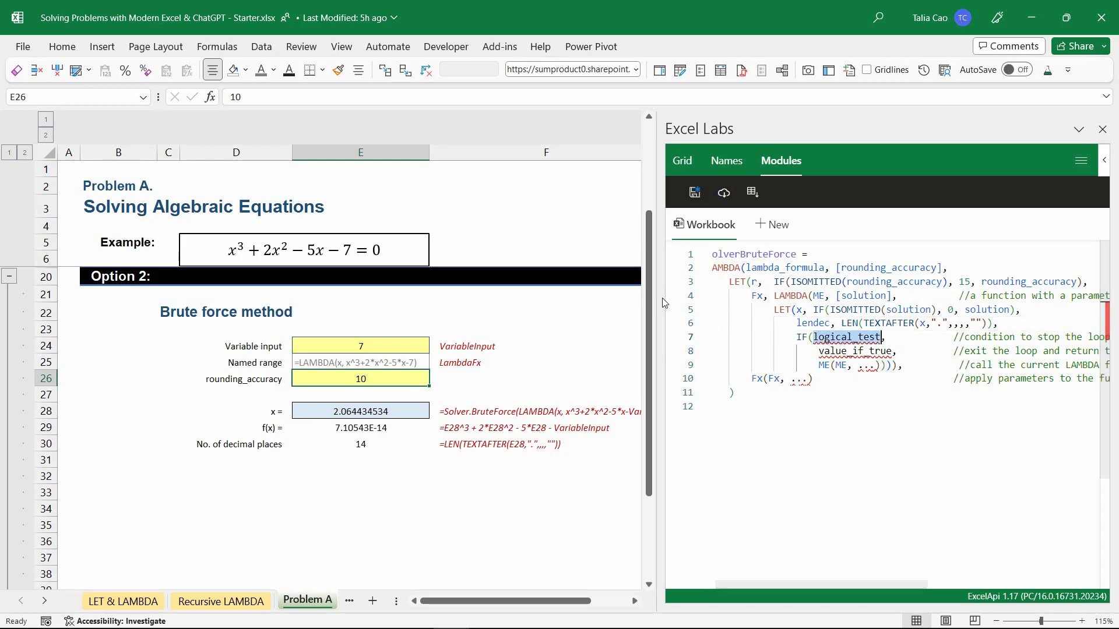
drag(655, 298, 551, 298)
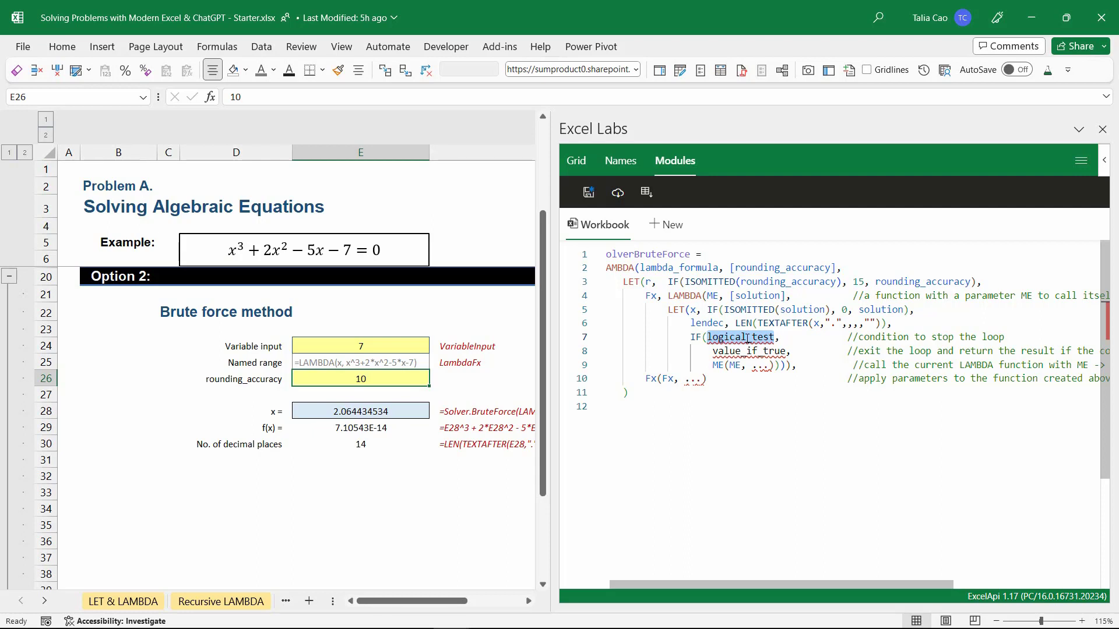
text(OR()
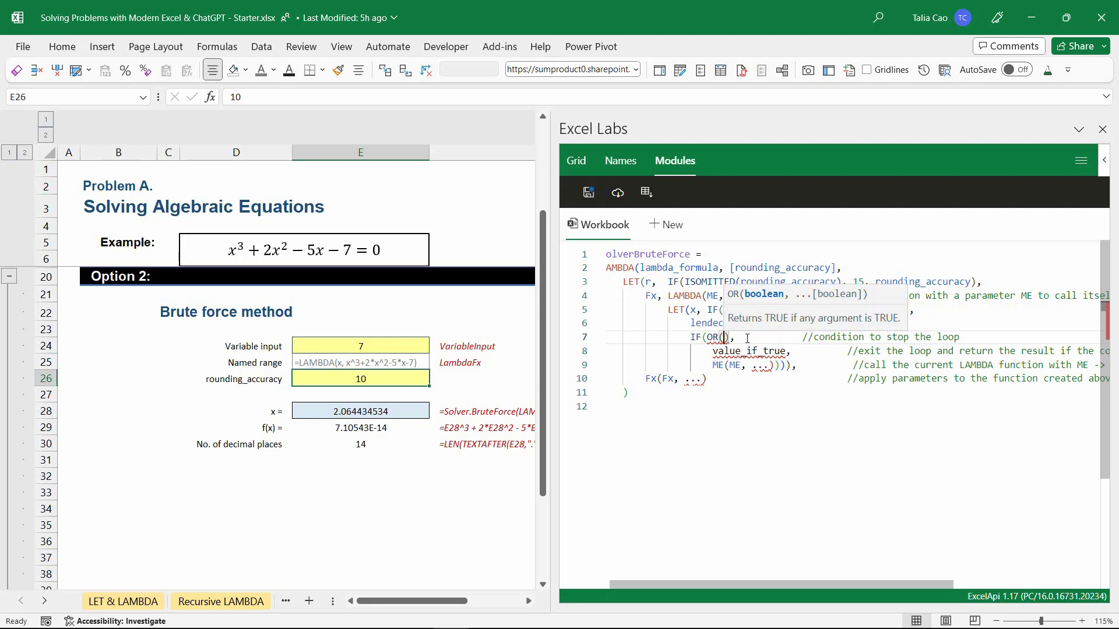
text(lambda_formula()
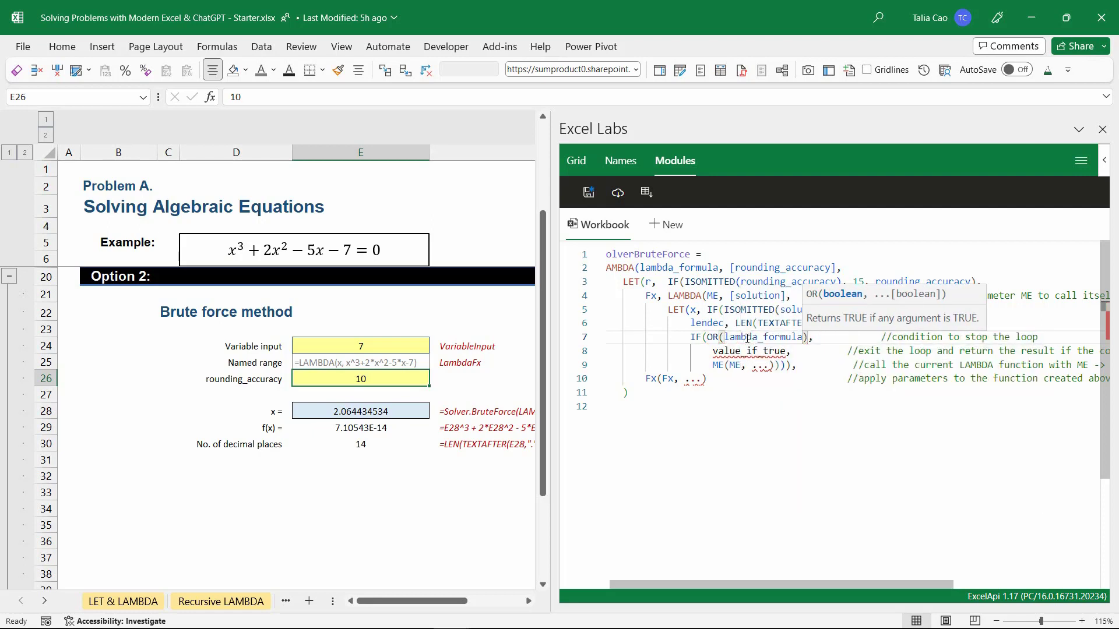
text(x)
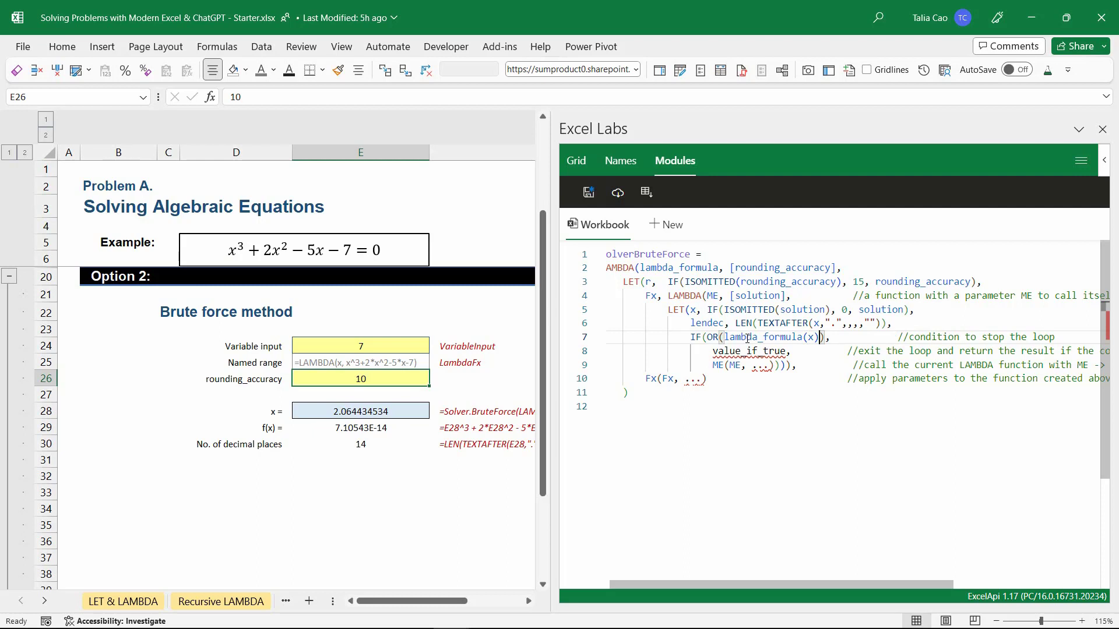
text(= 0)
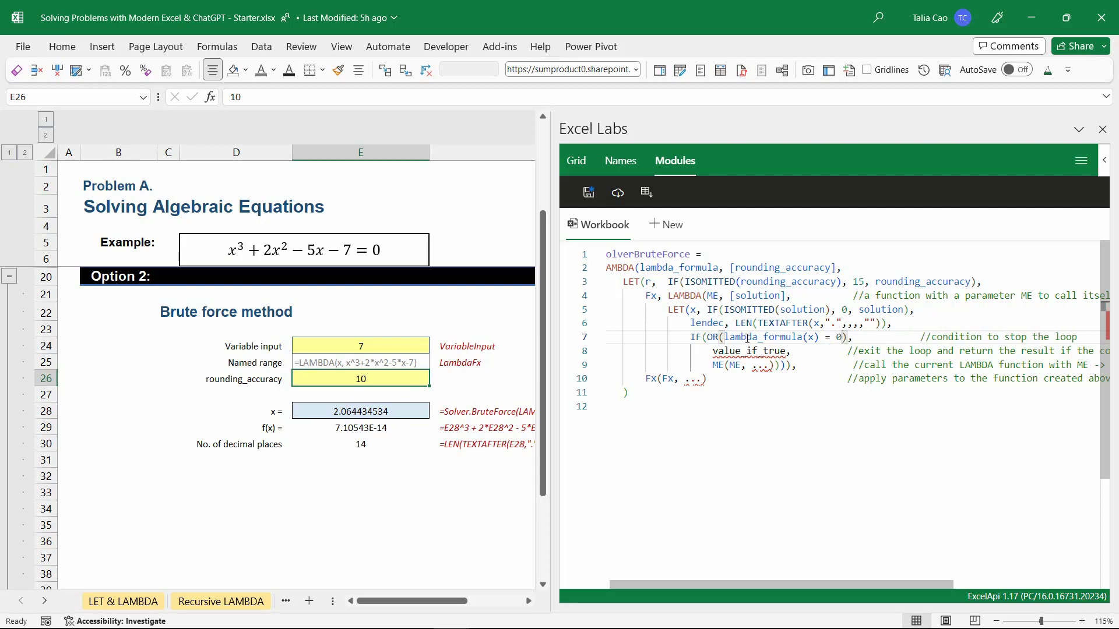
- Add AND(lendec>=r, NOT(ISOMITTED(solution))) as the second condition of the OR in the stop test
text(, an)
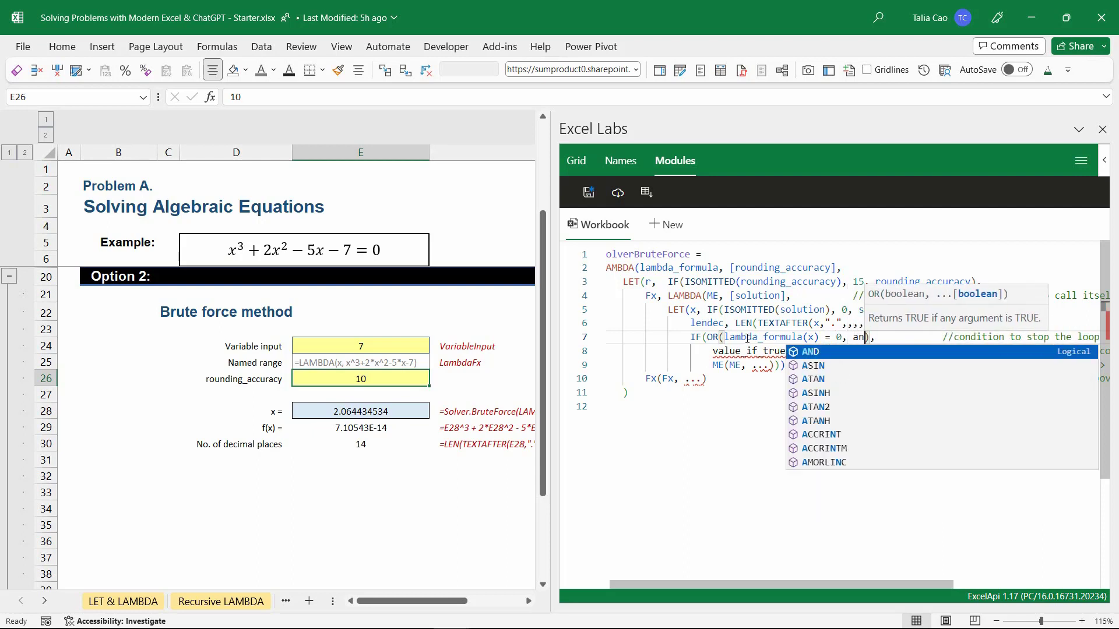
key(Tab)
text(lend)
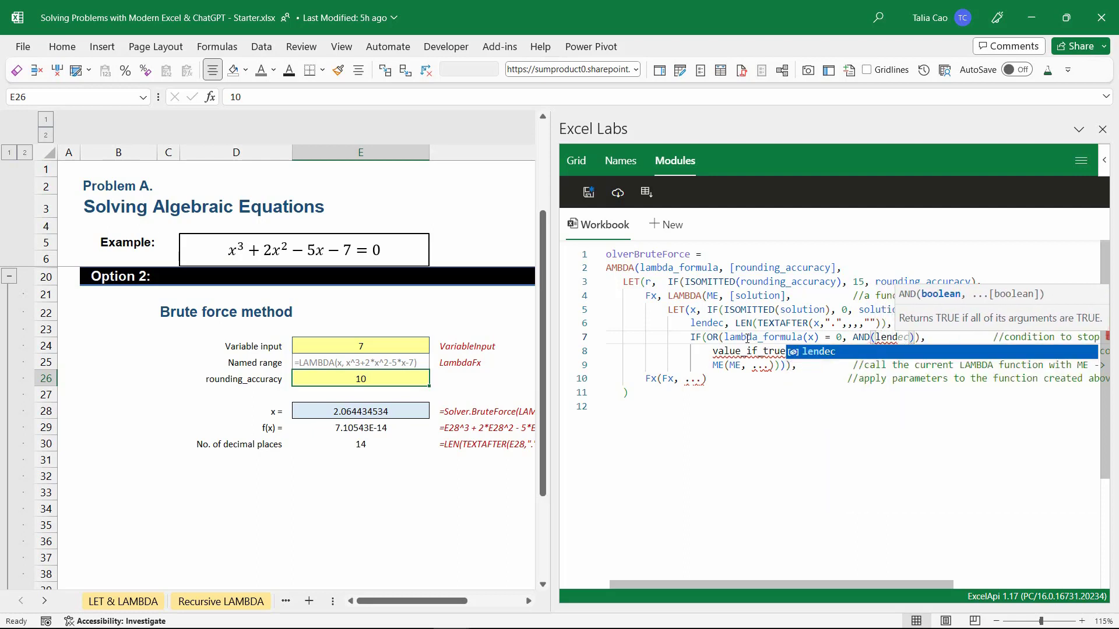
key(Tab)
text(>=)
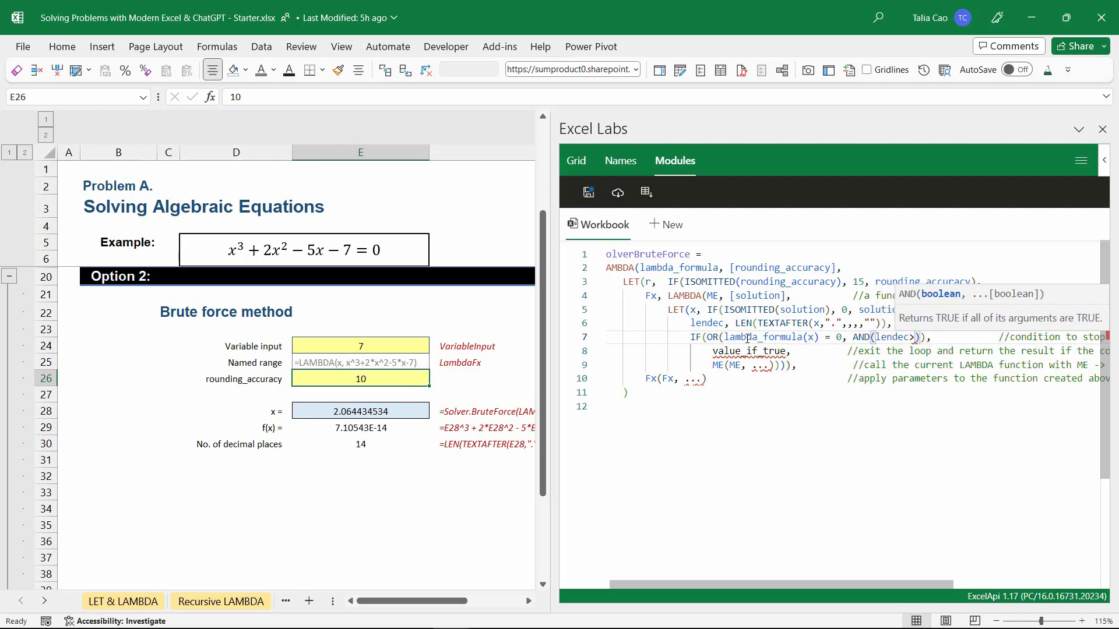
text(r)
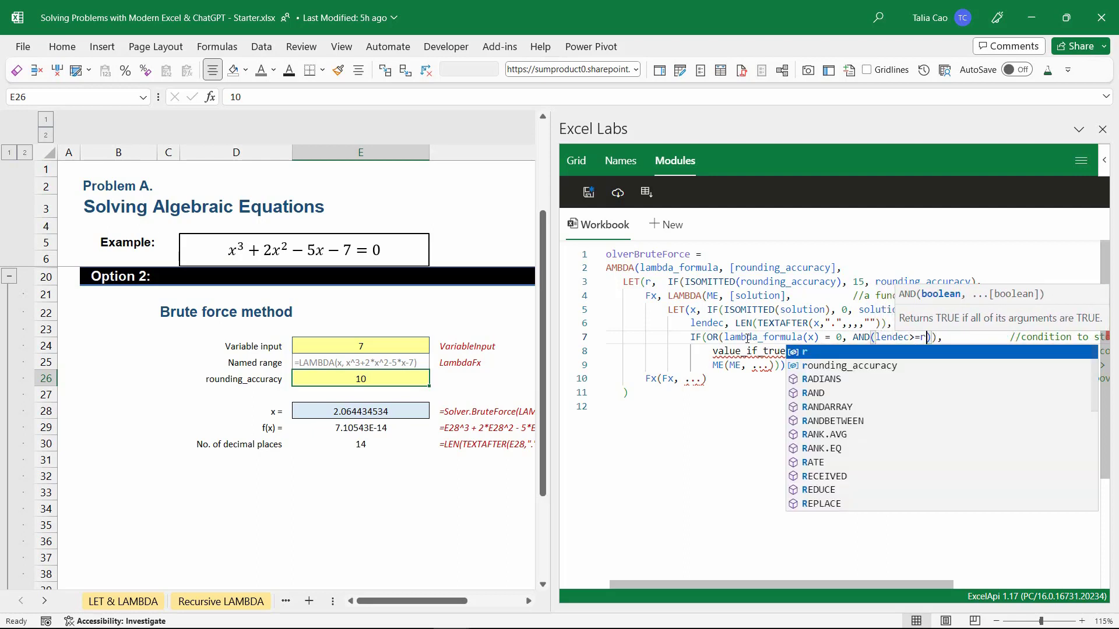
text(, not)
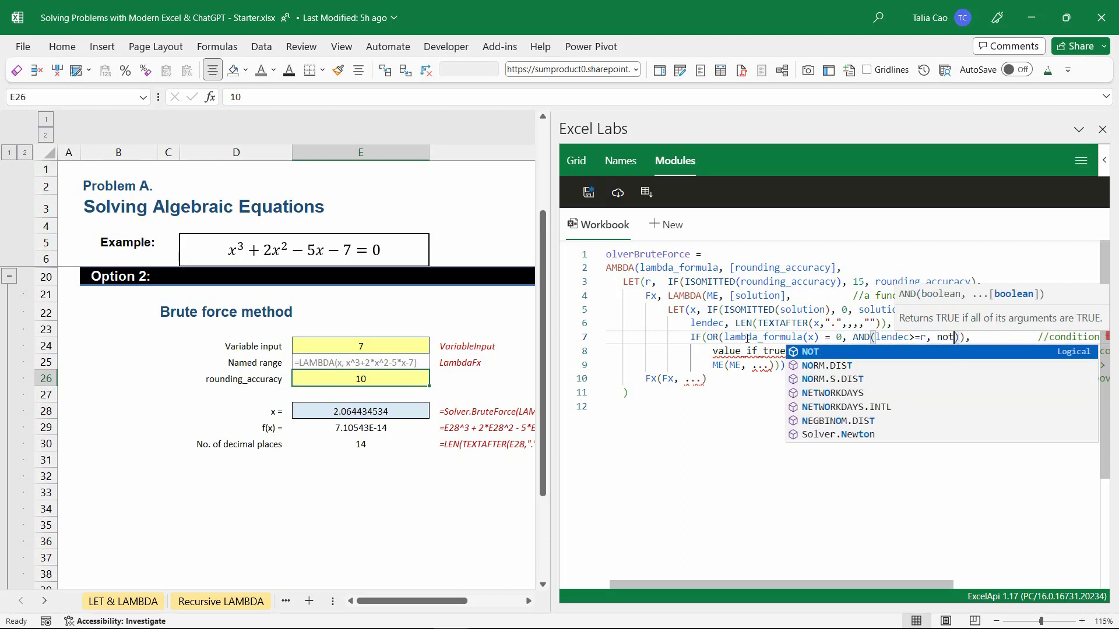
key(Tab)
text(isom)
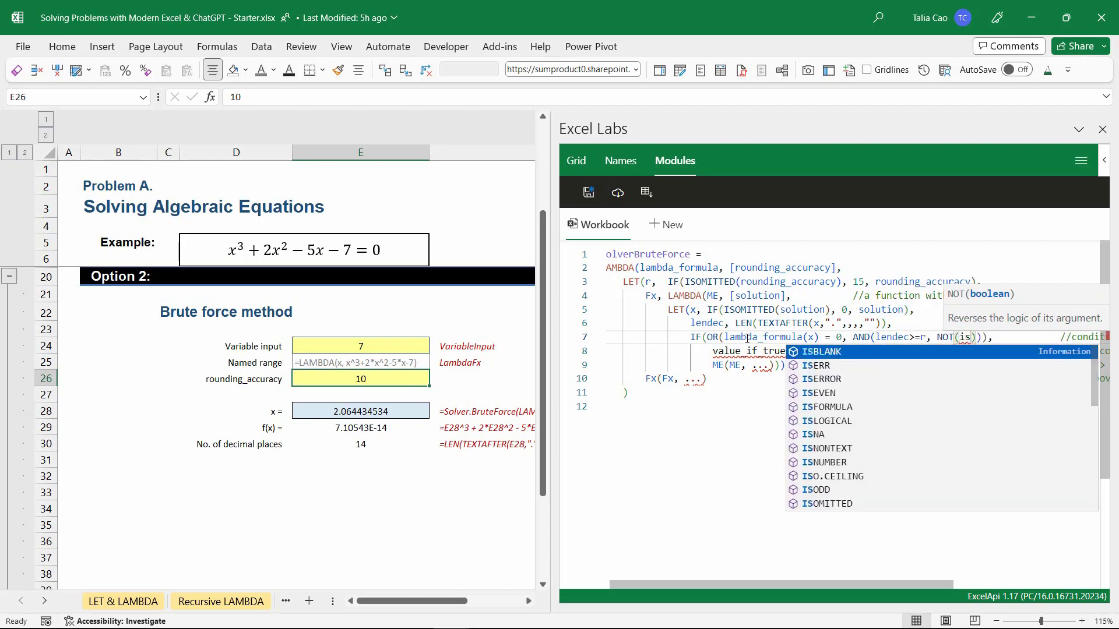
key(Tab)
text(sol)
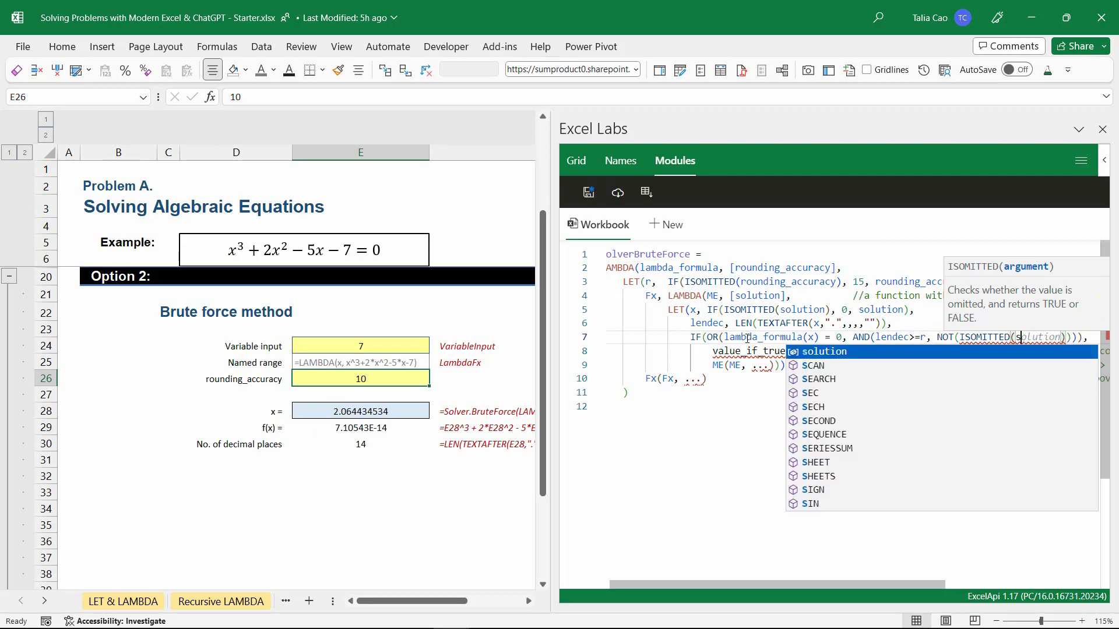
key(Tab)
key(Right)
key(Right)
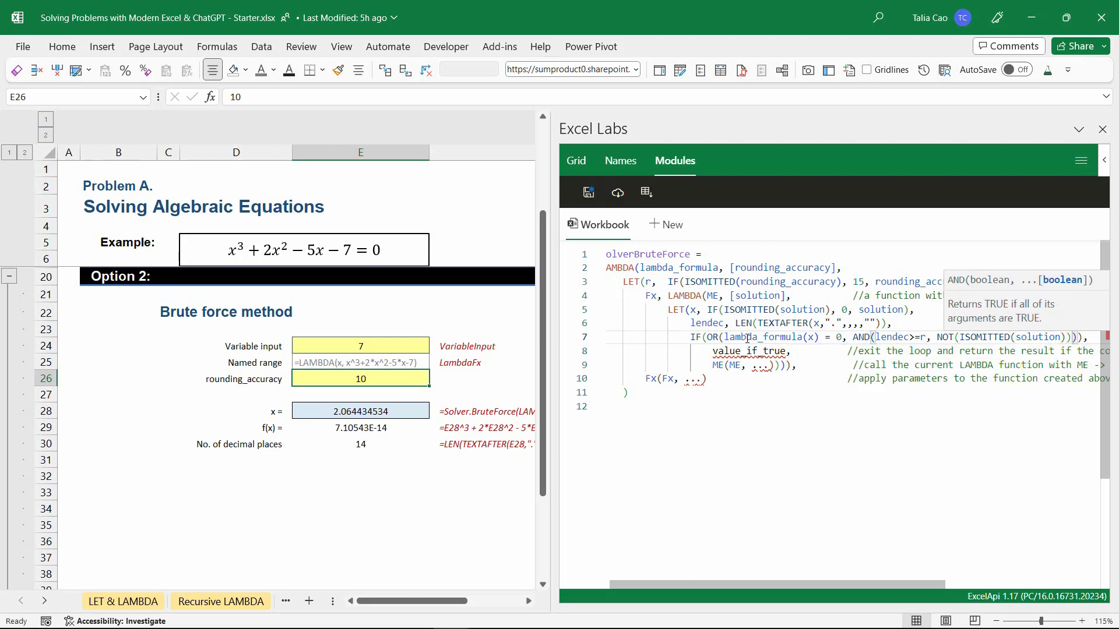
key(Right)
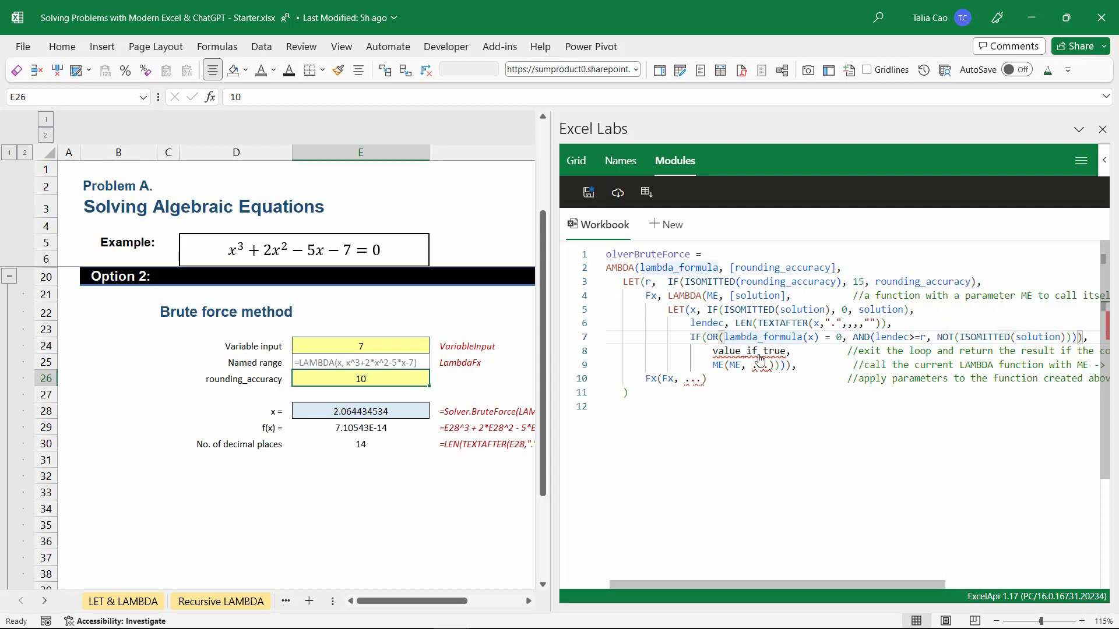
- Replace the value_if_true placeholder in the IF with ROUND(x, r)
double_click(734, 352)
text(rounding_)
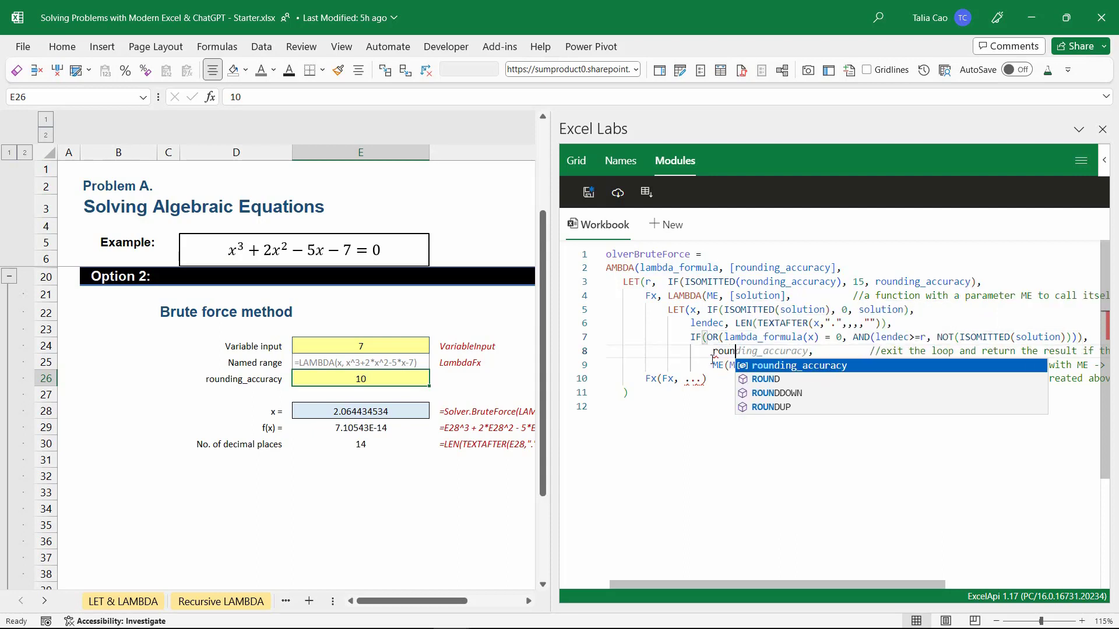
key(BackSpace)
key(BackSpace)
key(BackSpace)
key(BackSpace)
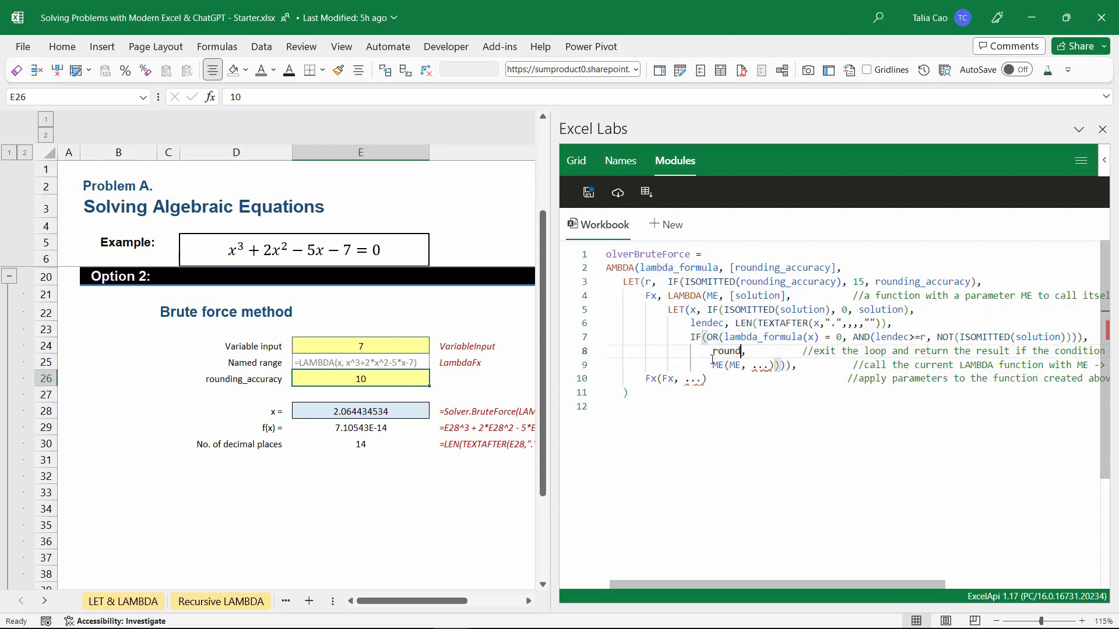
text(()
key(Home)
text(ROUND)
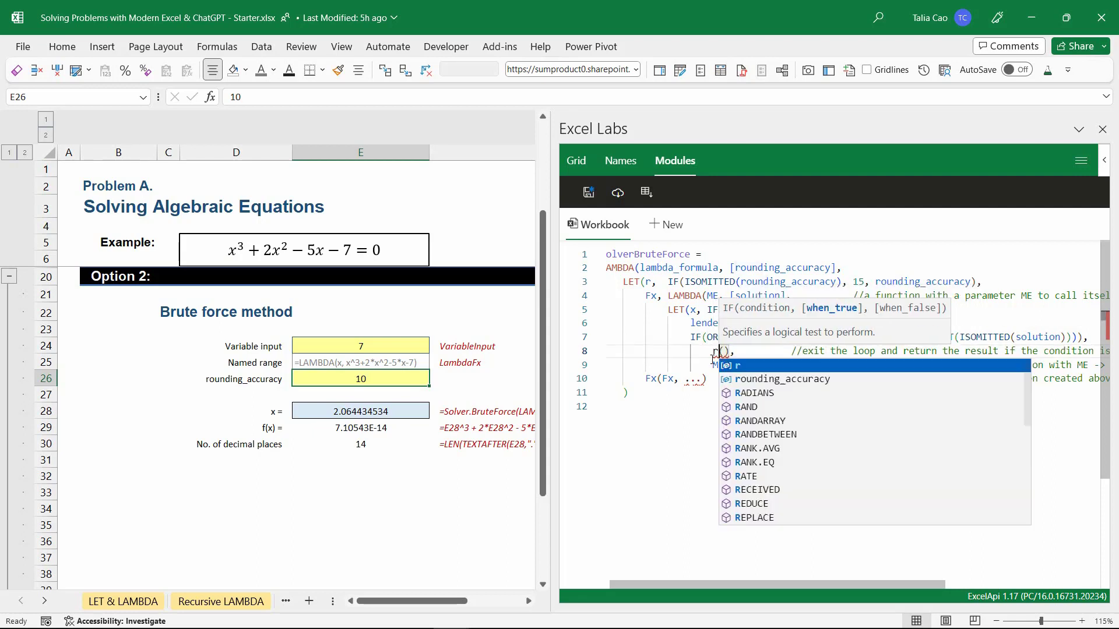
key(Tab)
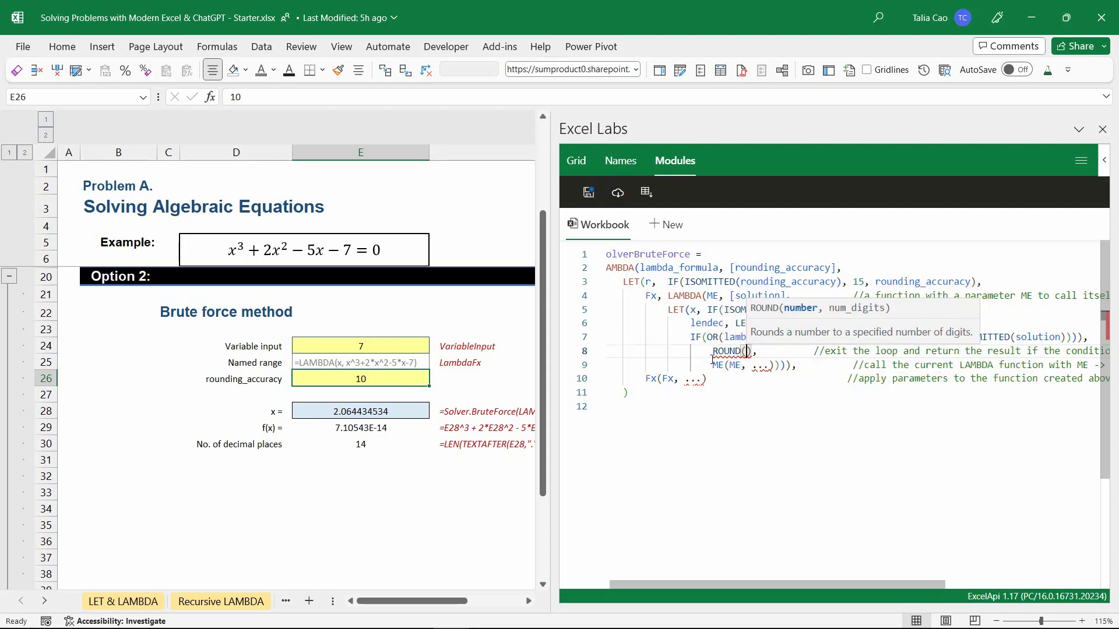
text(x, r)
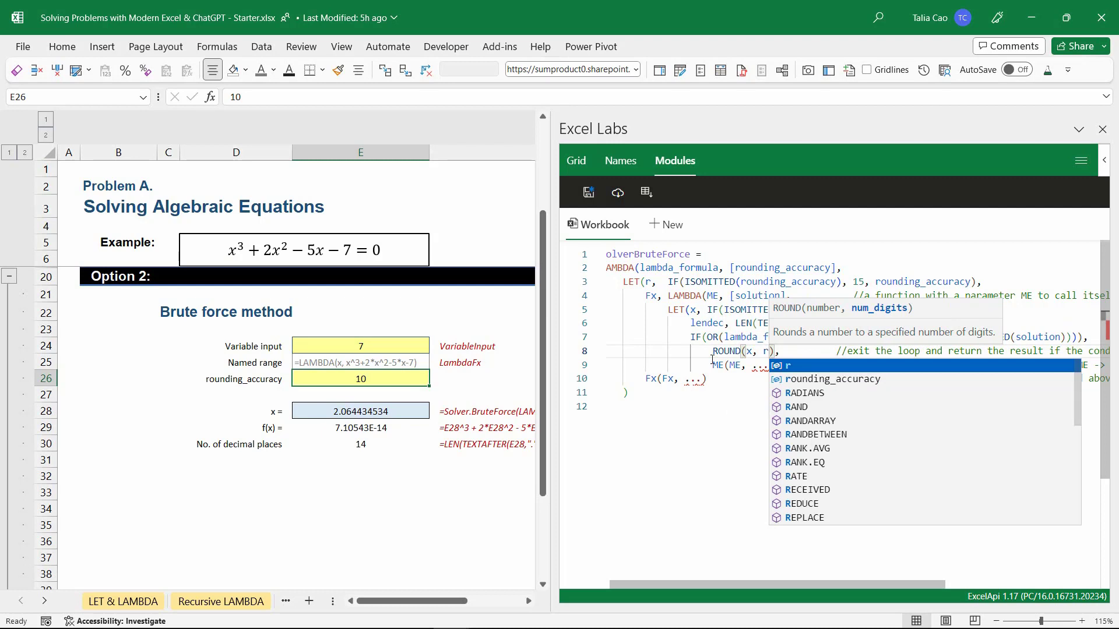
click(769, 350)
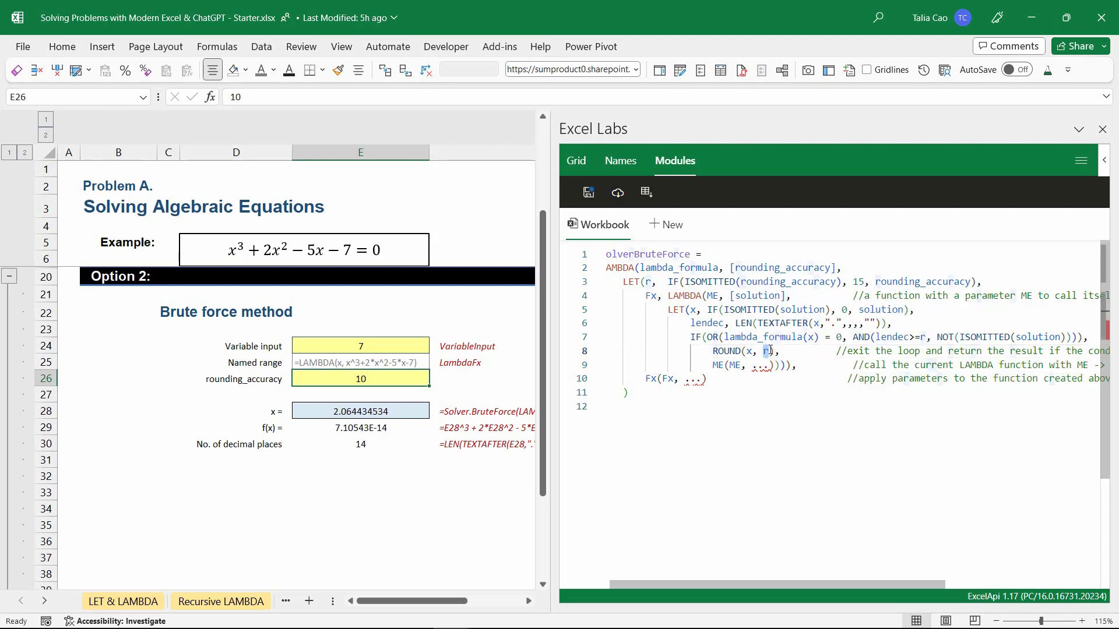
- Start a LET on a new line above the ME call, naming its first variable rngcount
click(714, 365)
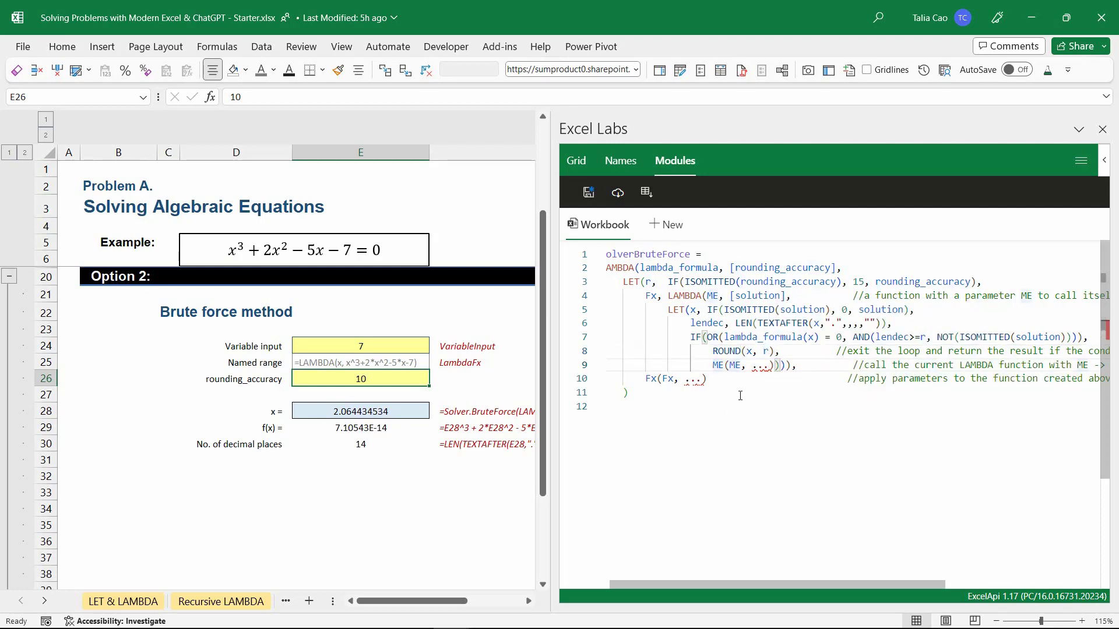
key(Return)
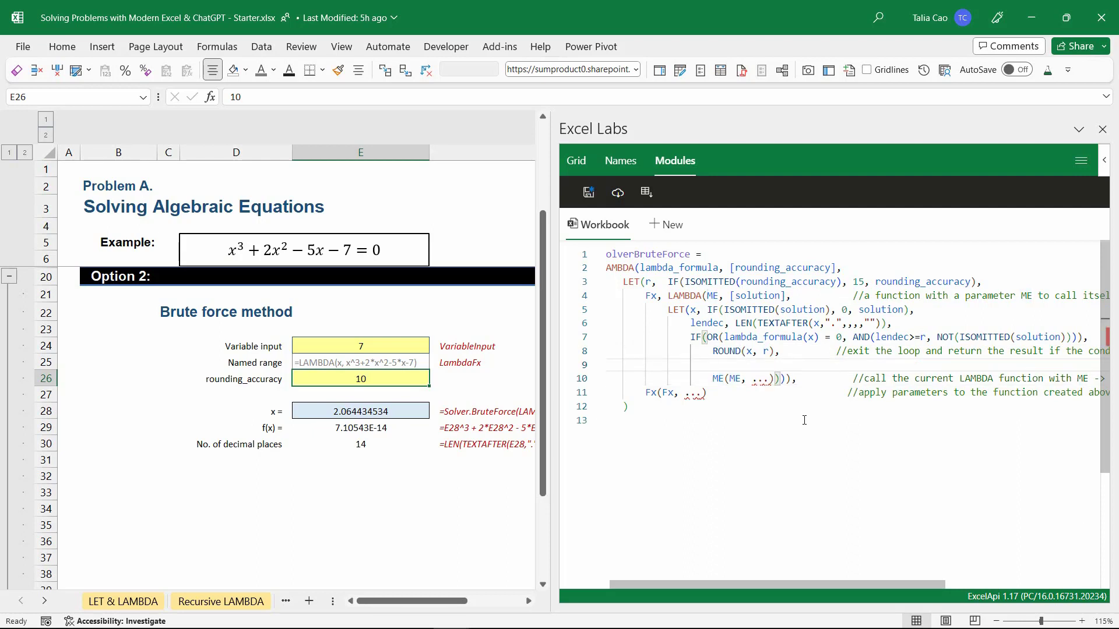
text(LET()
text(rngcount)
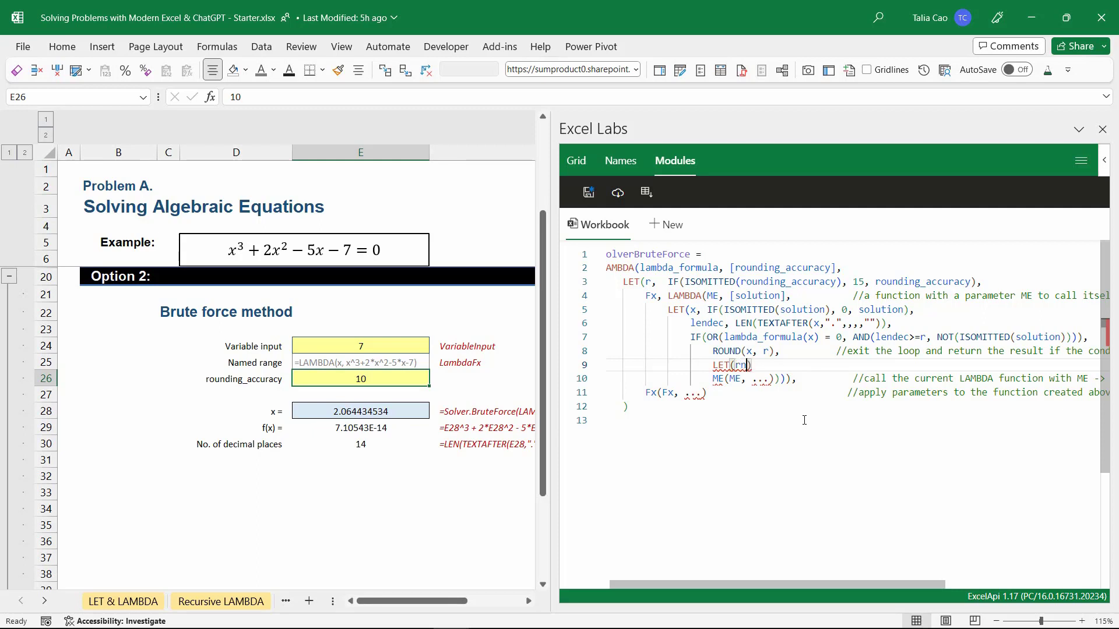
text(,)
- Define rngcount as IF(ISOMITTED(solution), 2^20, 10) and leave the LET open so it encloses the ME call
text(IF(isom)
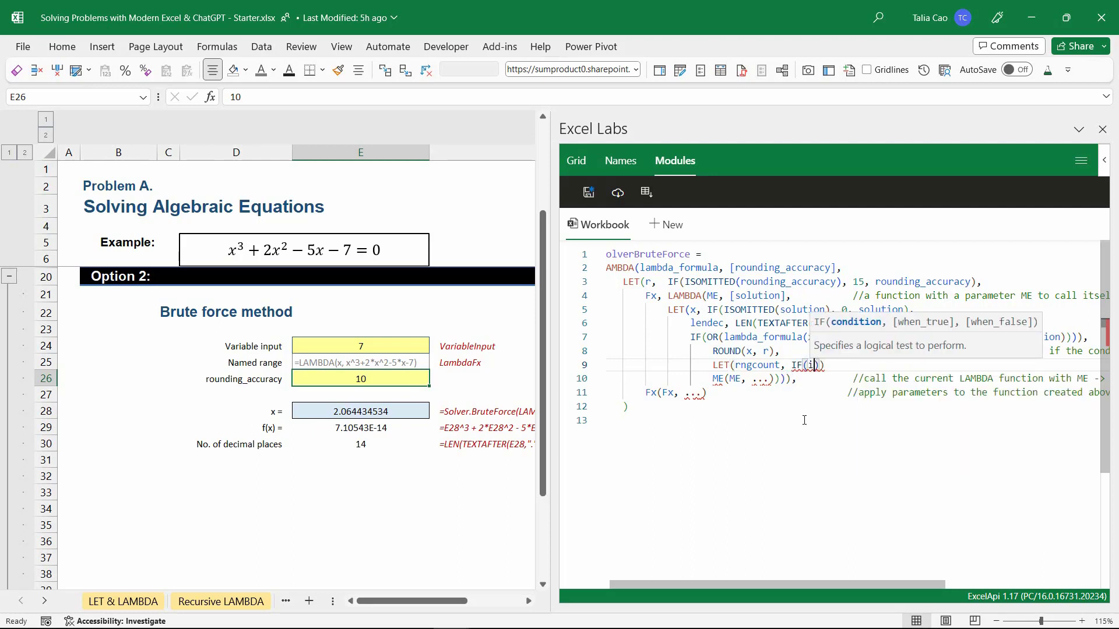
key(Tab)
text(solution)
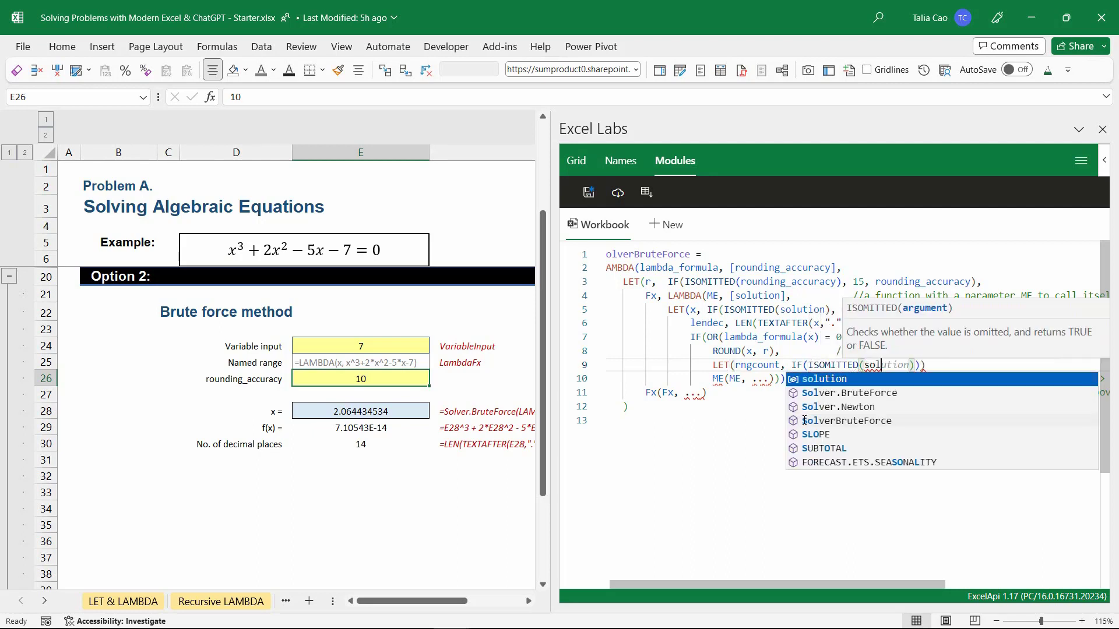
text(),)
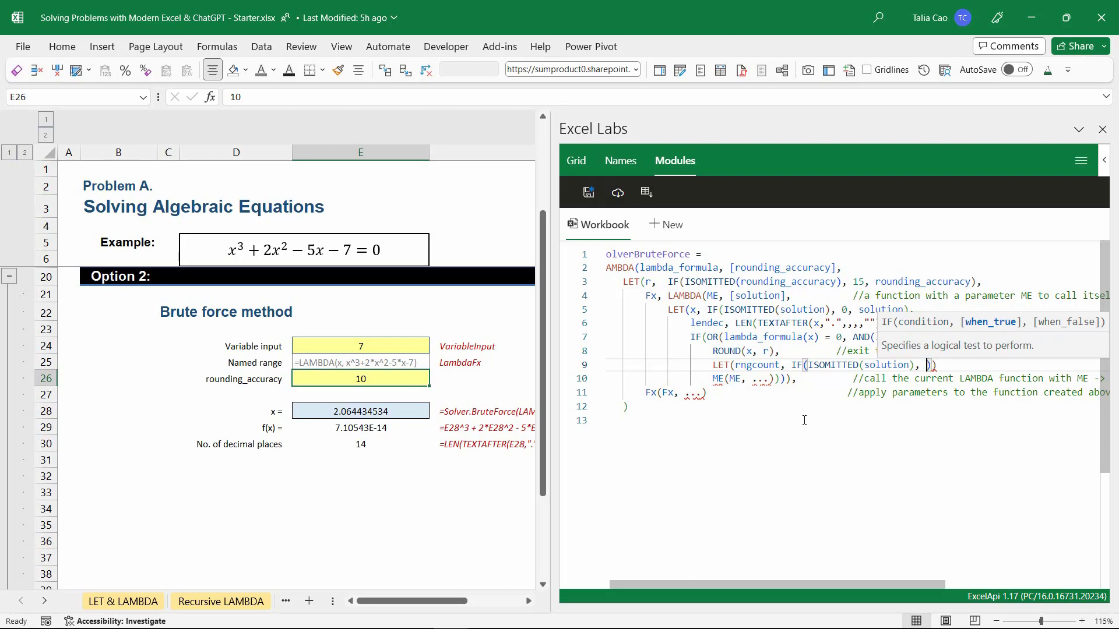
text(2^20, 10)
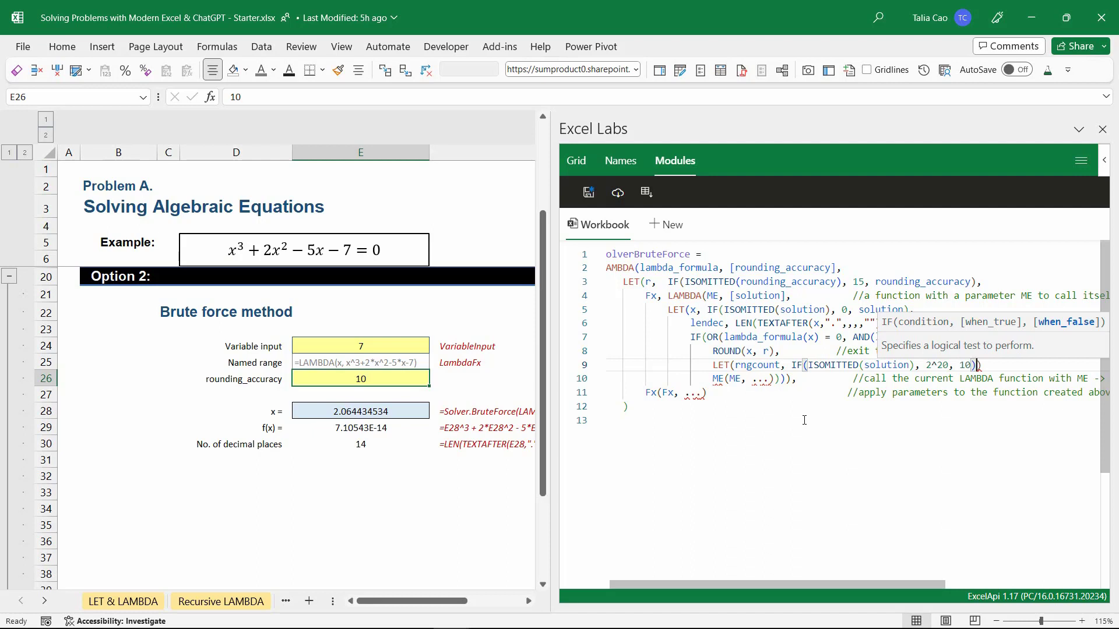
key(Left)
text())
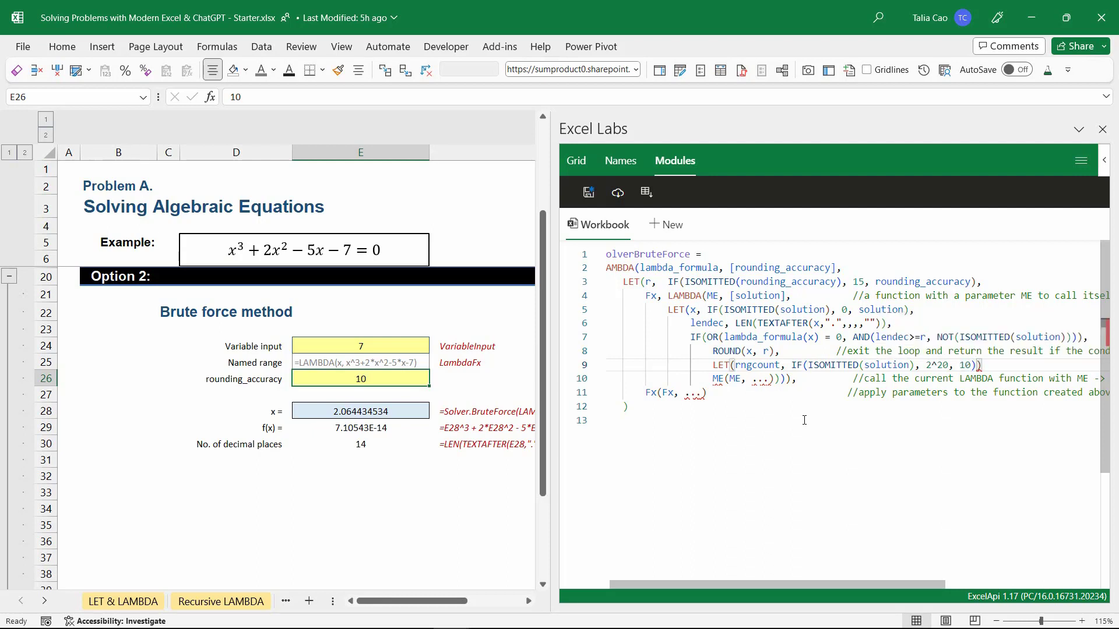
text(,)
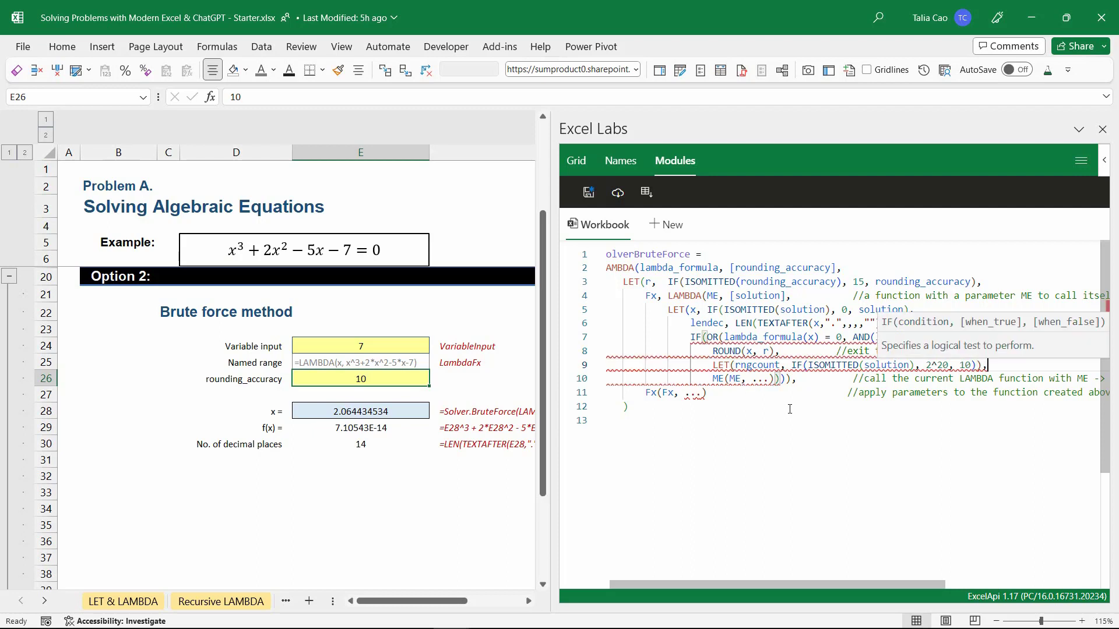
key(Left)
key(BackSpace)
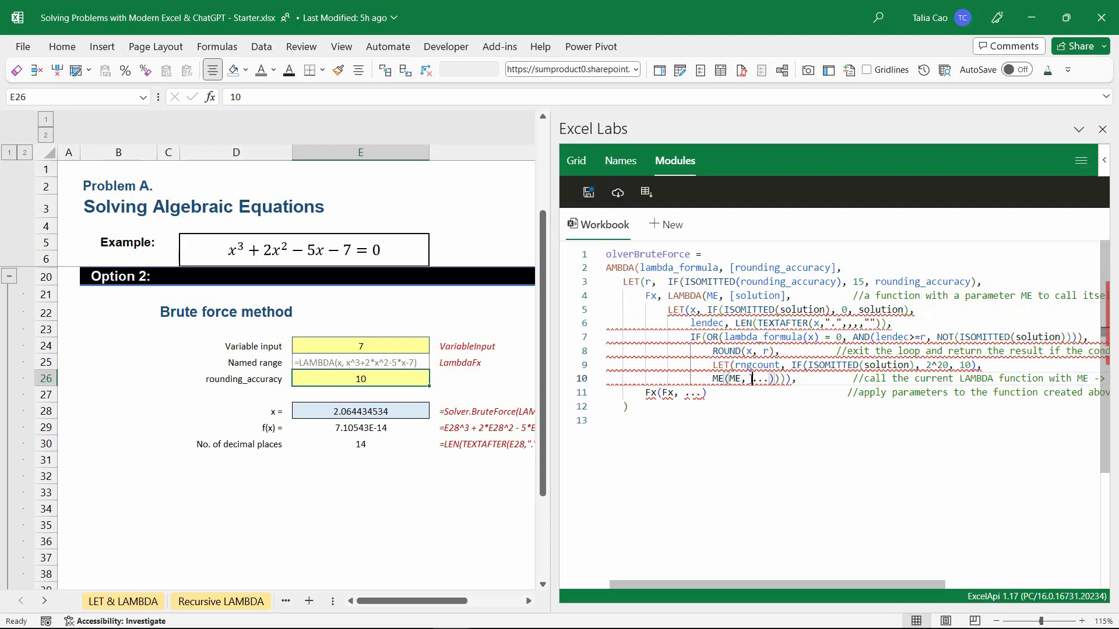
- Replace the placeholder in the ME call with a multi-line XLOOKUP whose lookup value is 0
drag(752, 379, 770, 379)
key(Return)
key(Return)
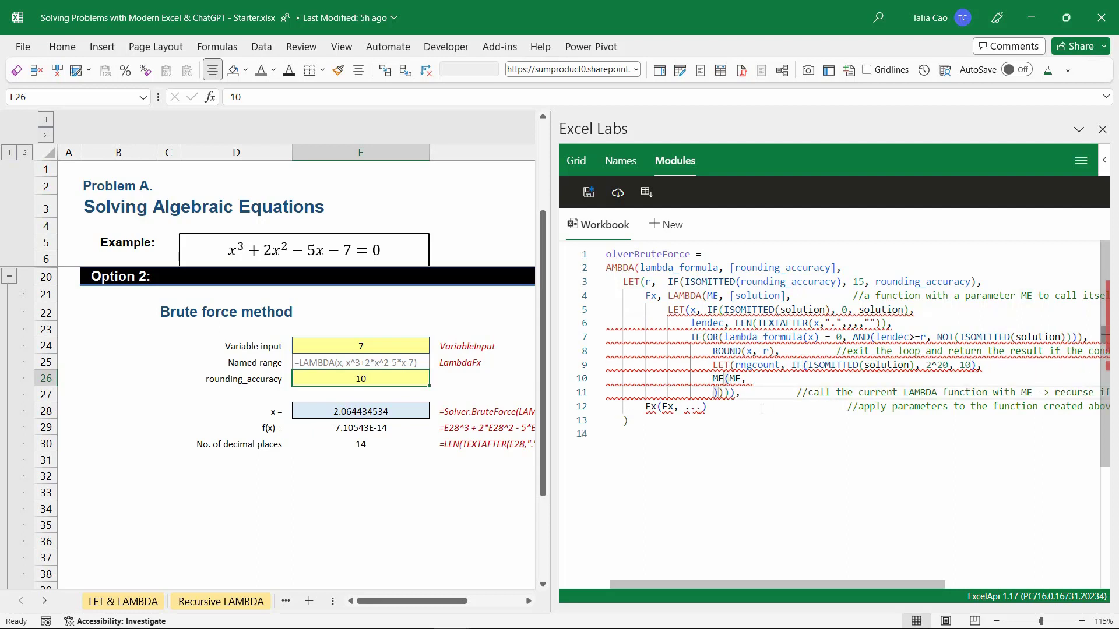
key(Up)
key(Tab)
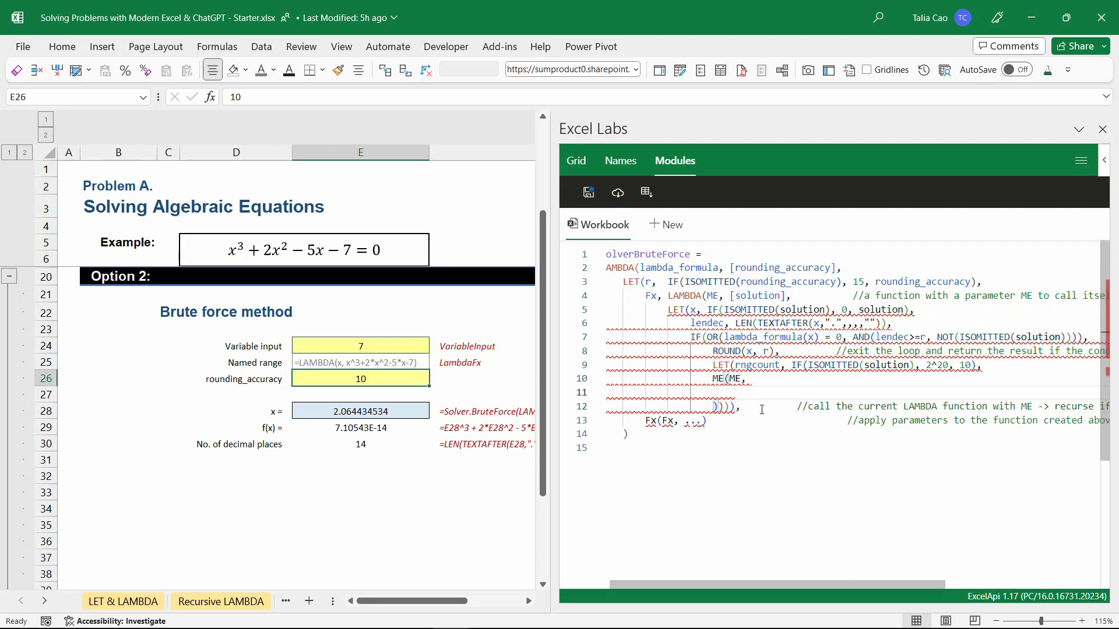
text(xlo)
key(Tab)
key(Return)
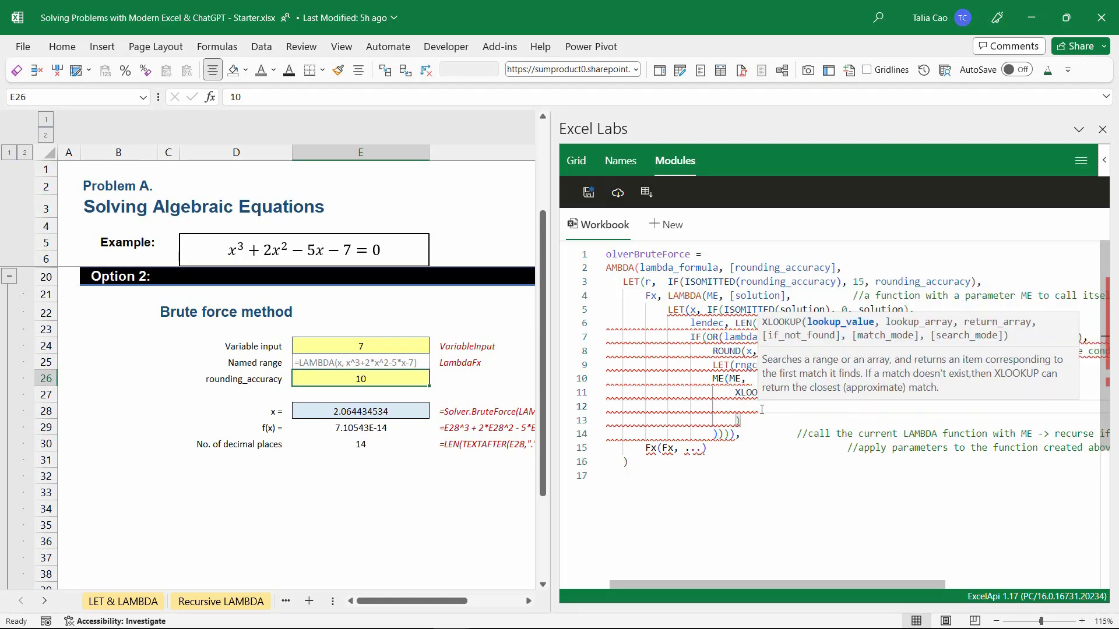
text(0,)
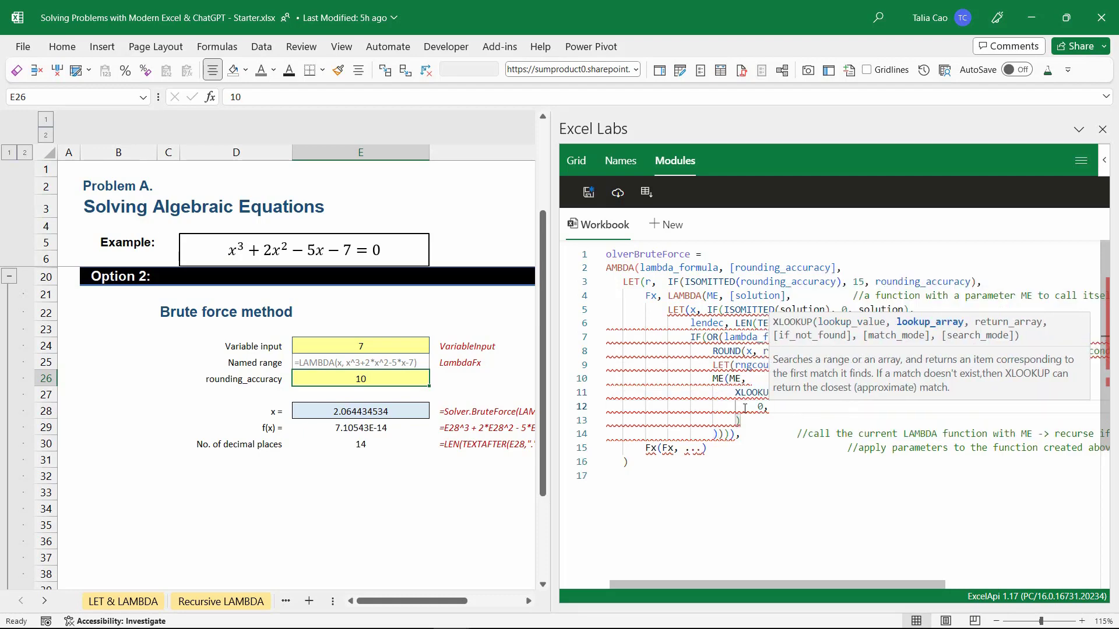
key(Return)
- Add the parenthesis that closes the rngcount LET and indent the whole ME call block under it
click(737, 447)
text())
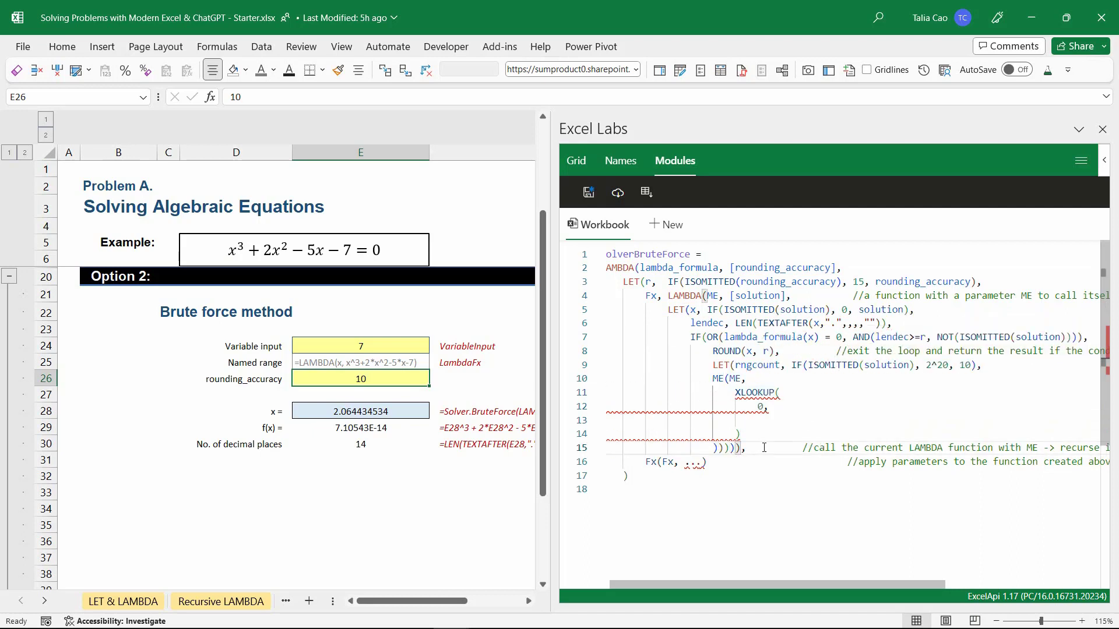
click(712, 378)
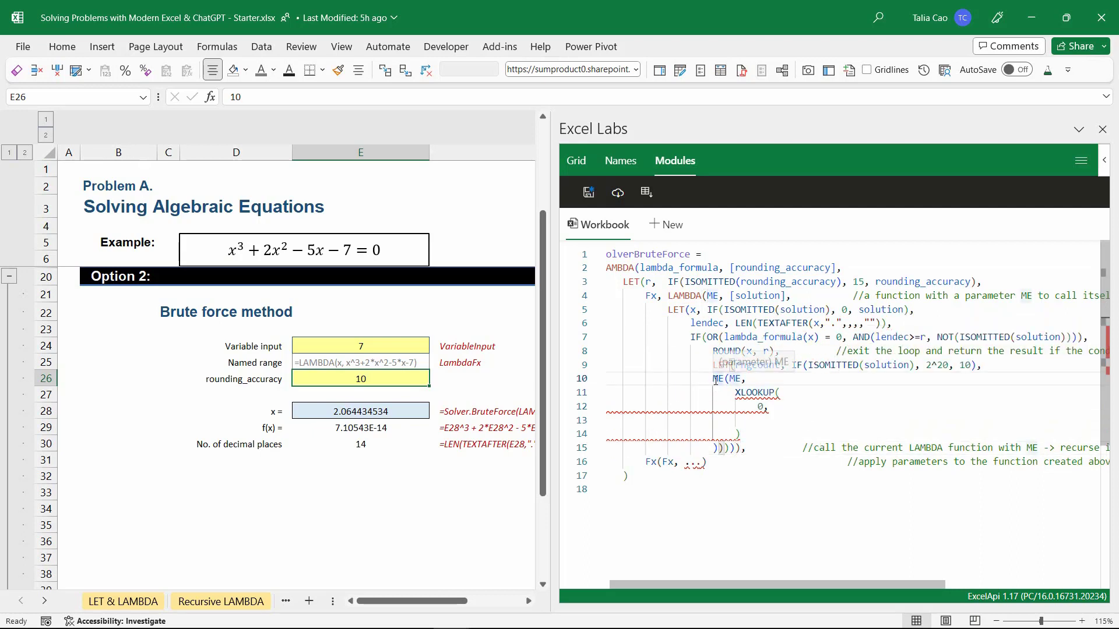
shift+click(736, 448)
key(Tab)
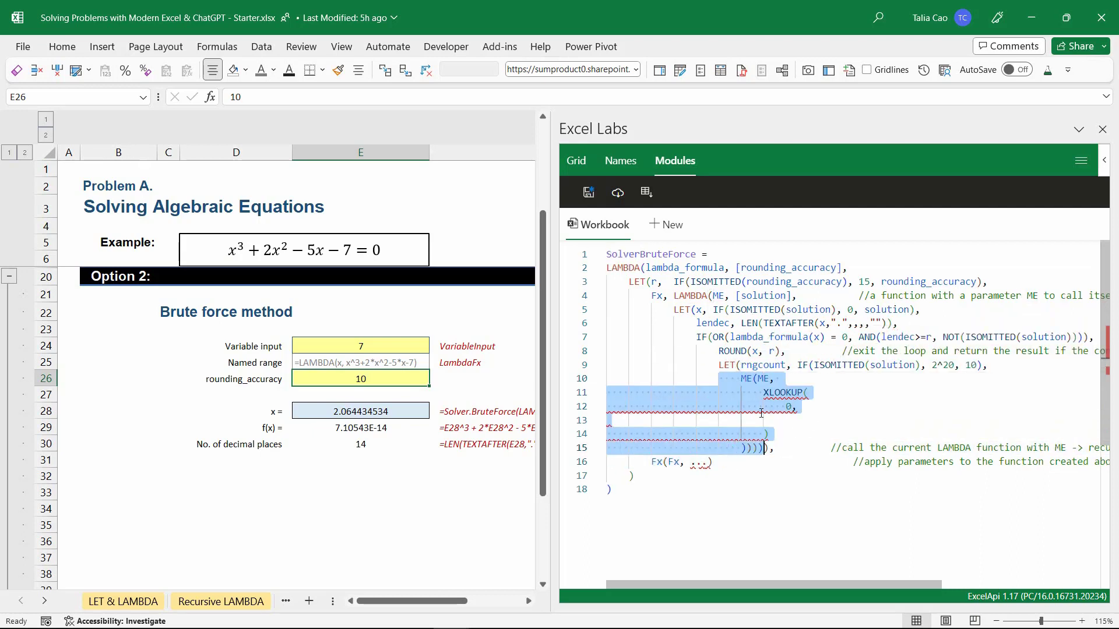
- Begin the XLOOKUP's lookup array on the line below 0 with lambda_formula applied to a SEQUENCE of rngcount rows
click(803, 409)
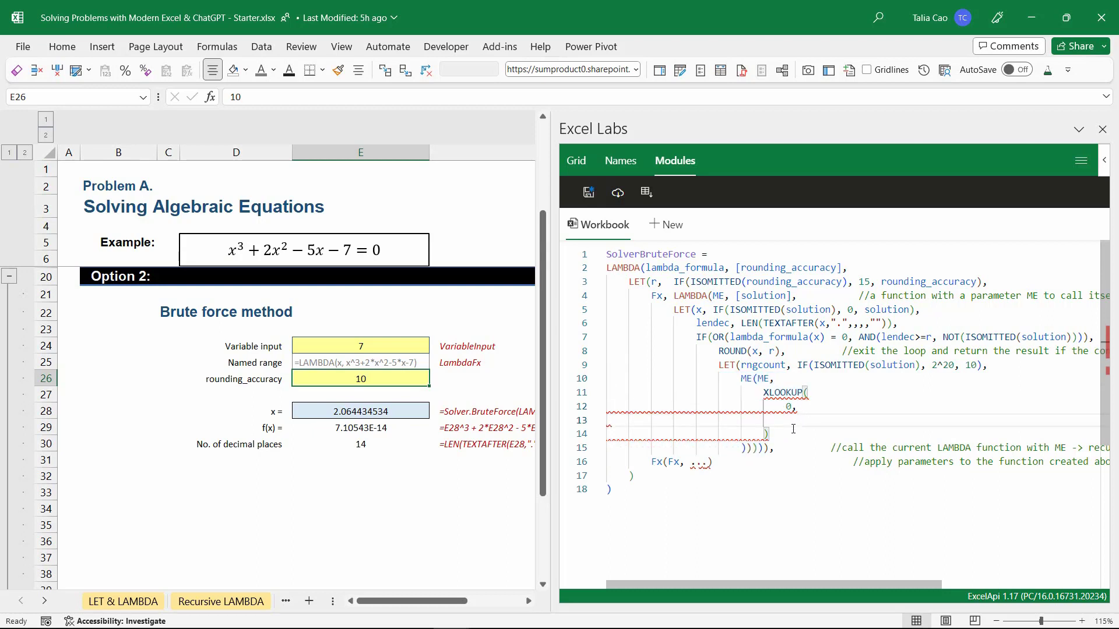
key(Return)
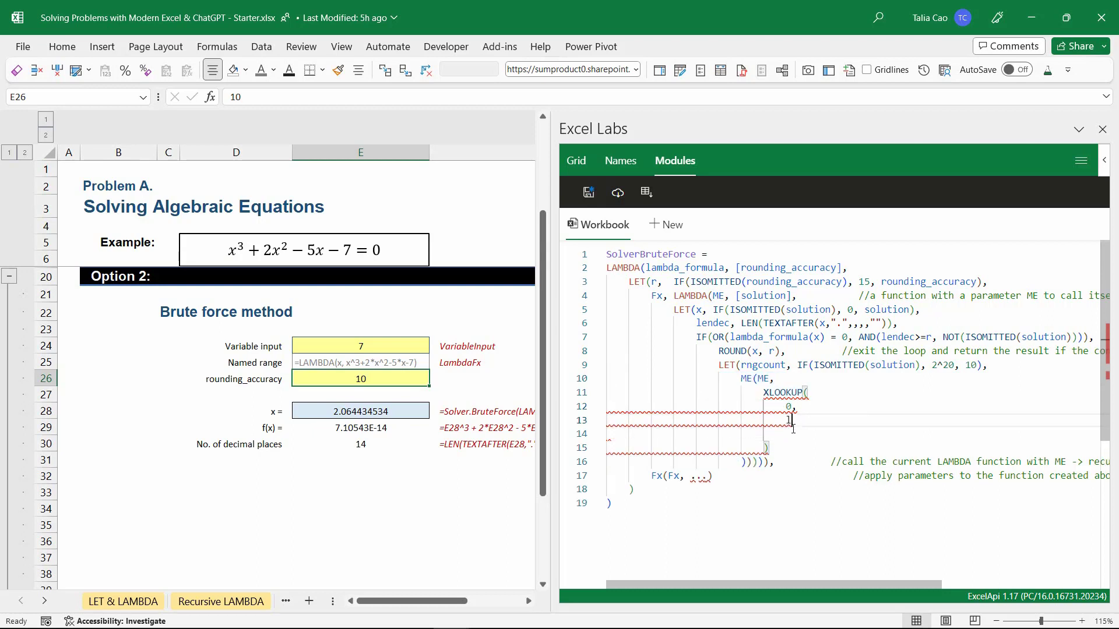
text(lam)
key(Tab)
text(()
text(eq)
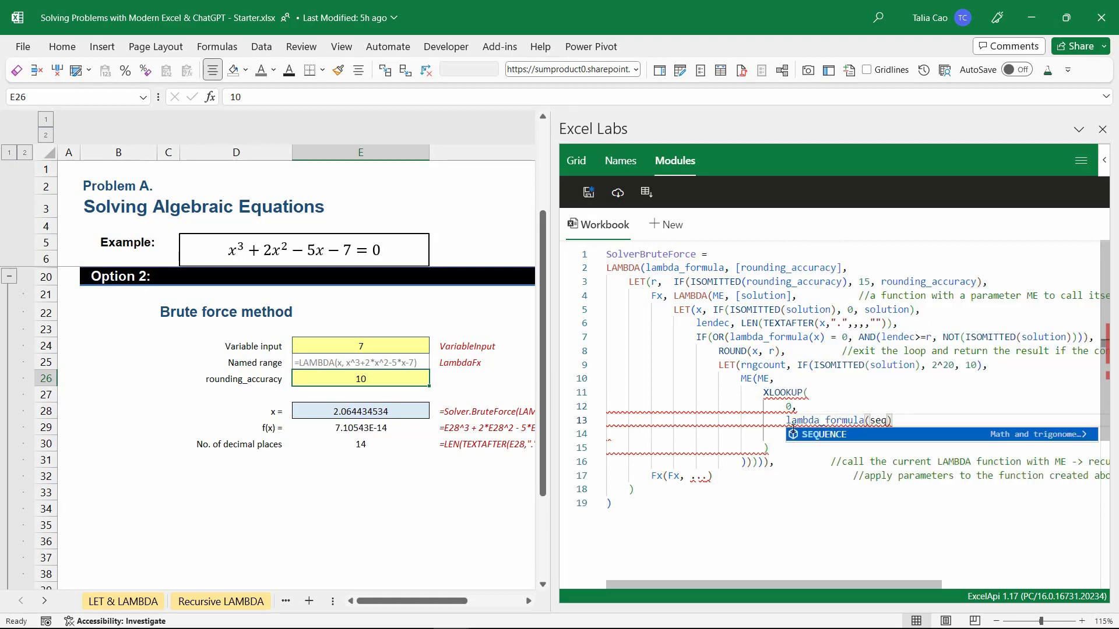
key(Tab)
text(rng)
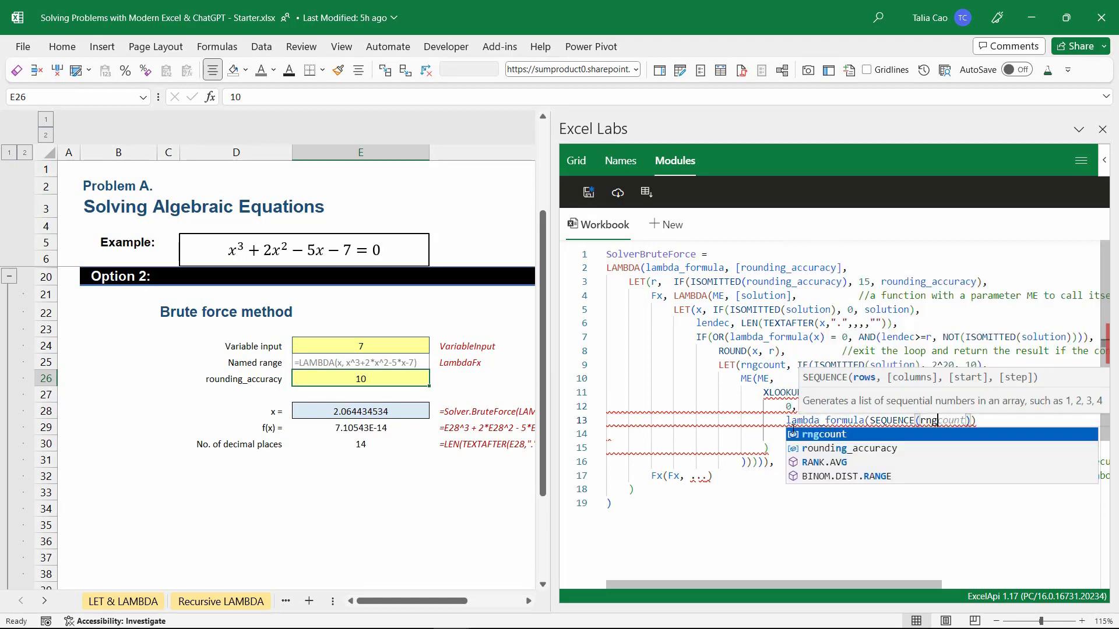
key(Tab)
- Skip the SEQUENCE's columns argument and set its start to x*10^(lendec+1)
text(,)
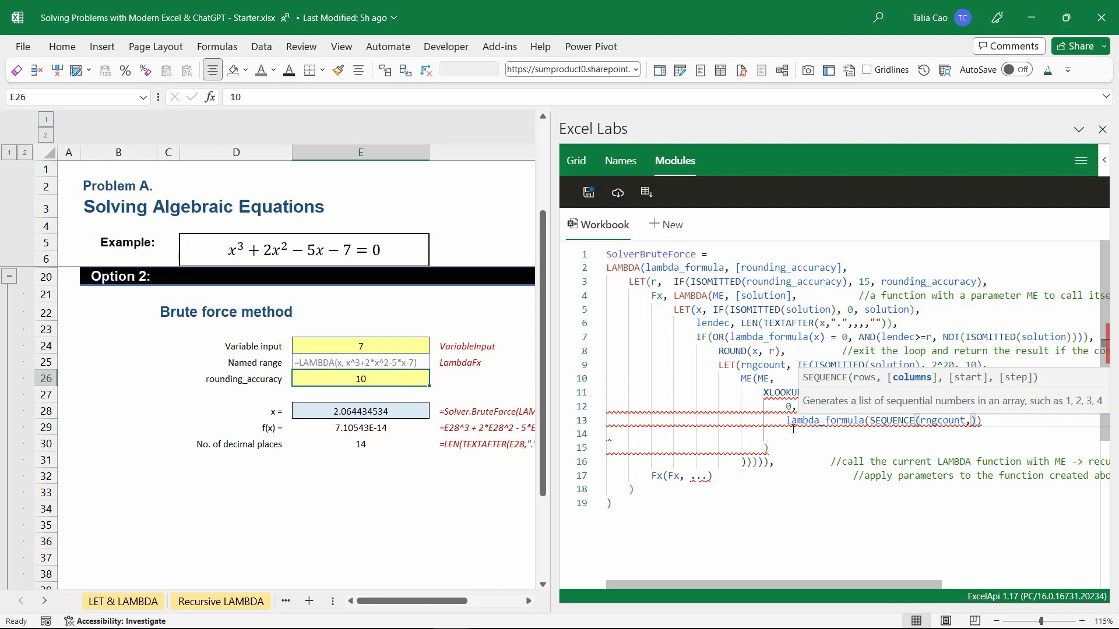
text(, x*10)
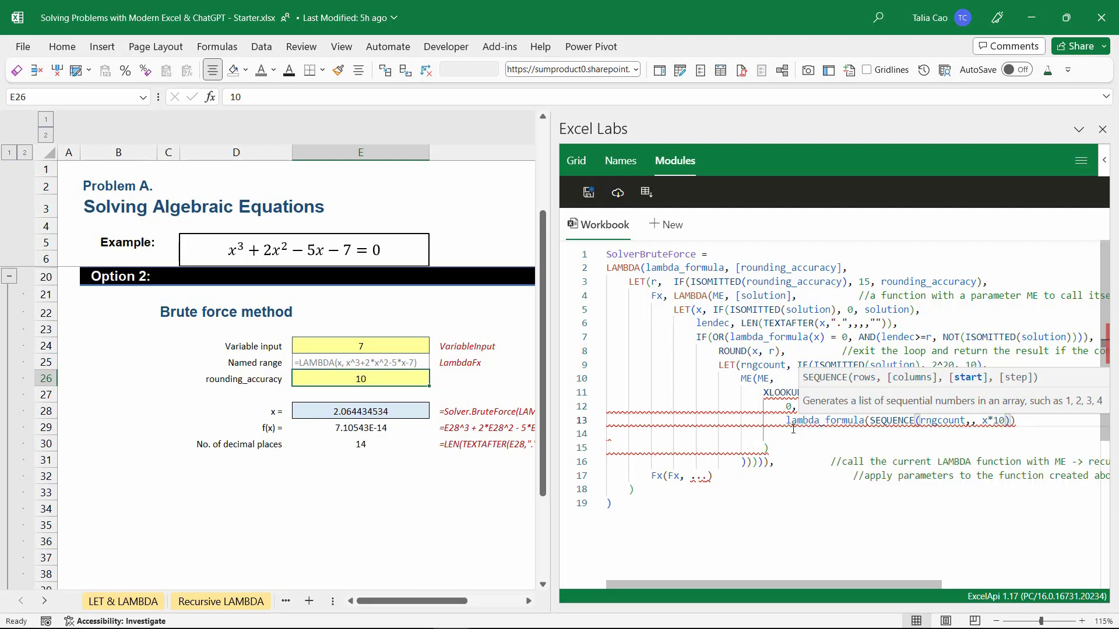
text(^(lendec+1)
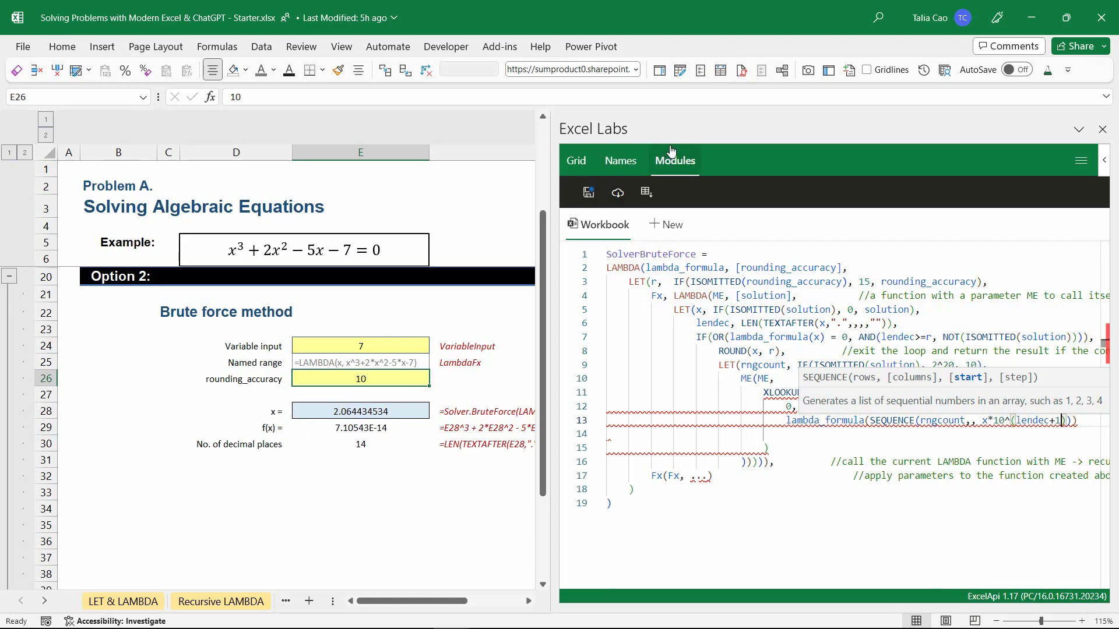
- Undock the Excel Labs pane and enlarge it over the worksheet so the full code lines fit
click(664, 128)
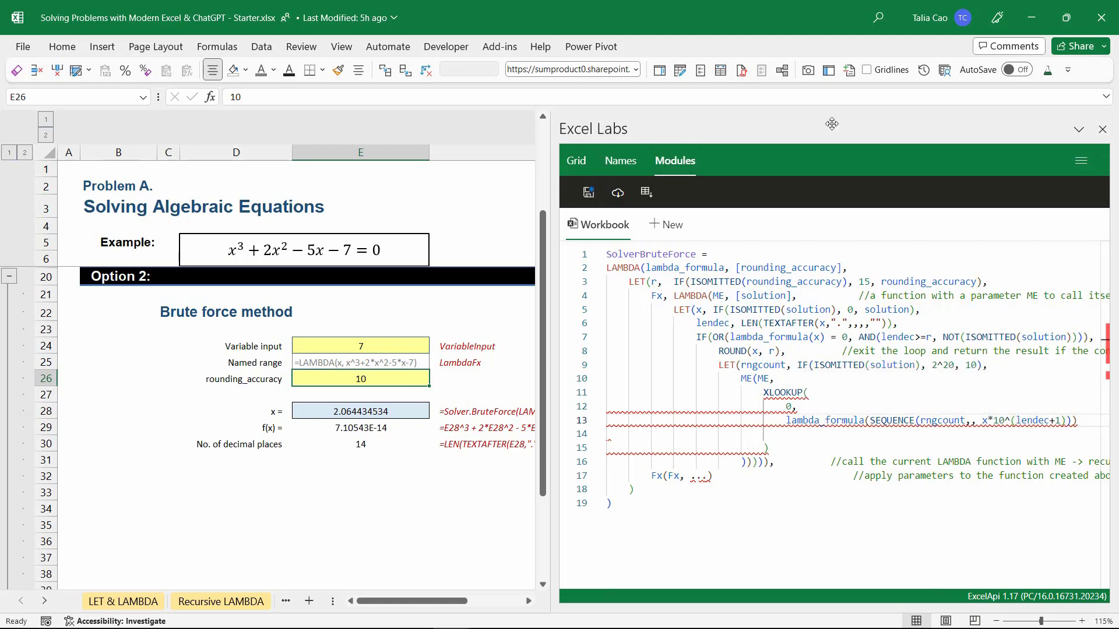
drag(564, 122, 273, 33)
drag(354, 200, 1080, 564)
- Divide the SEQUENCE inside lambda_formula by a MAX function
click(749, 333)
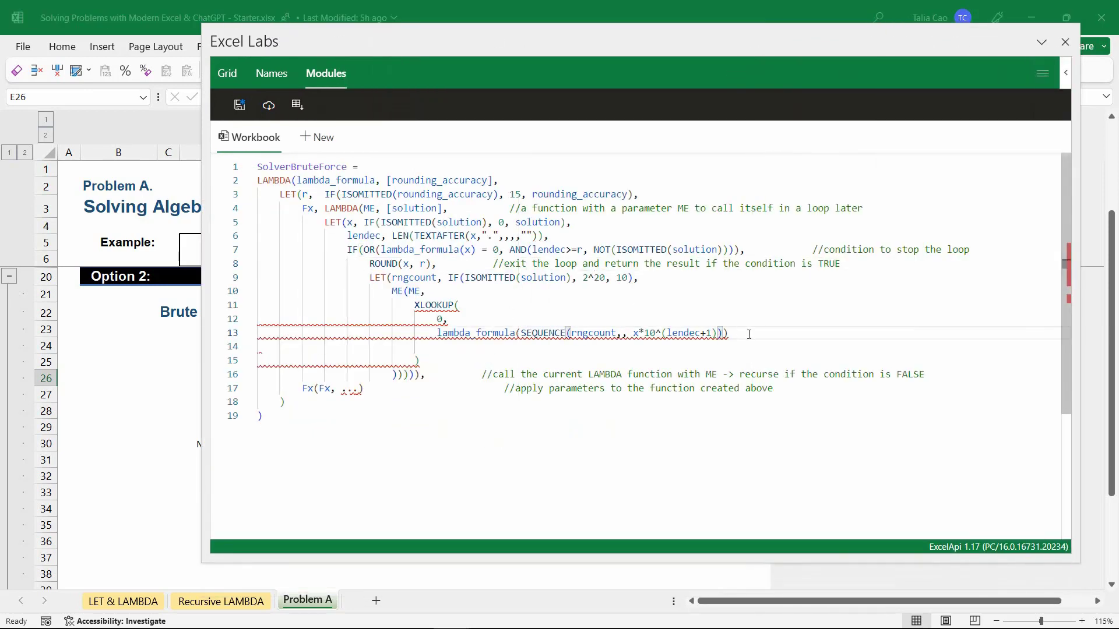
click(722, 341)
click(723, 335)
key(Left)
key(Right)
text(/ Max)
key(Tab)
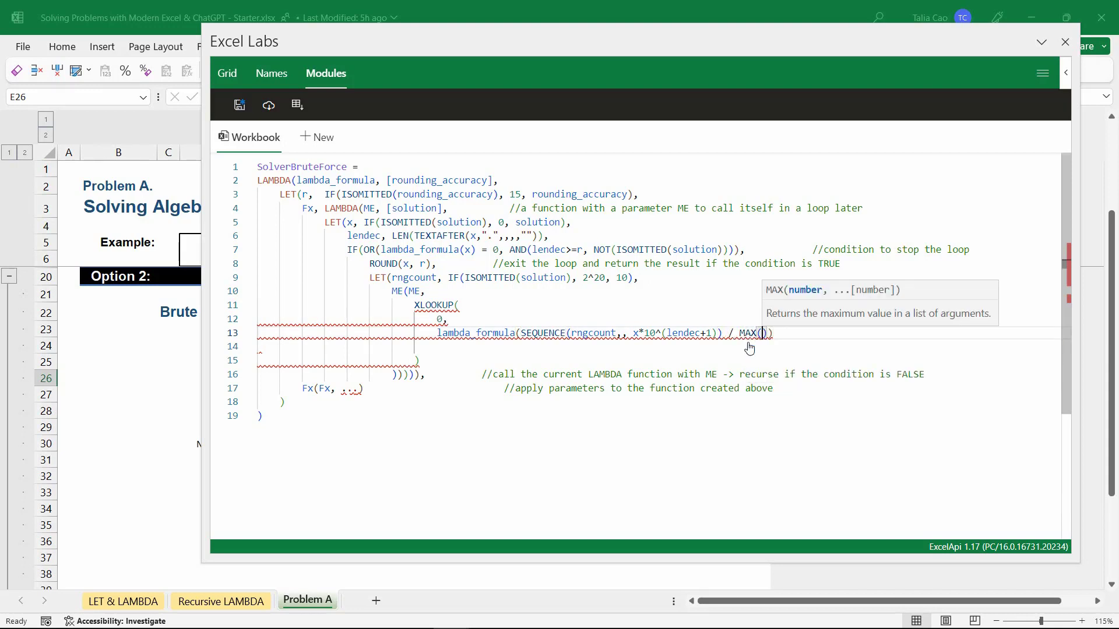
- Give MAX the arguments 100 and 10^(lendec + 1), and end the lookup array with a comma
text(100, )
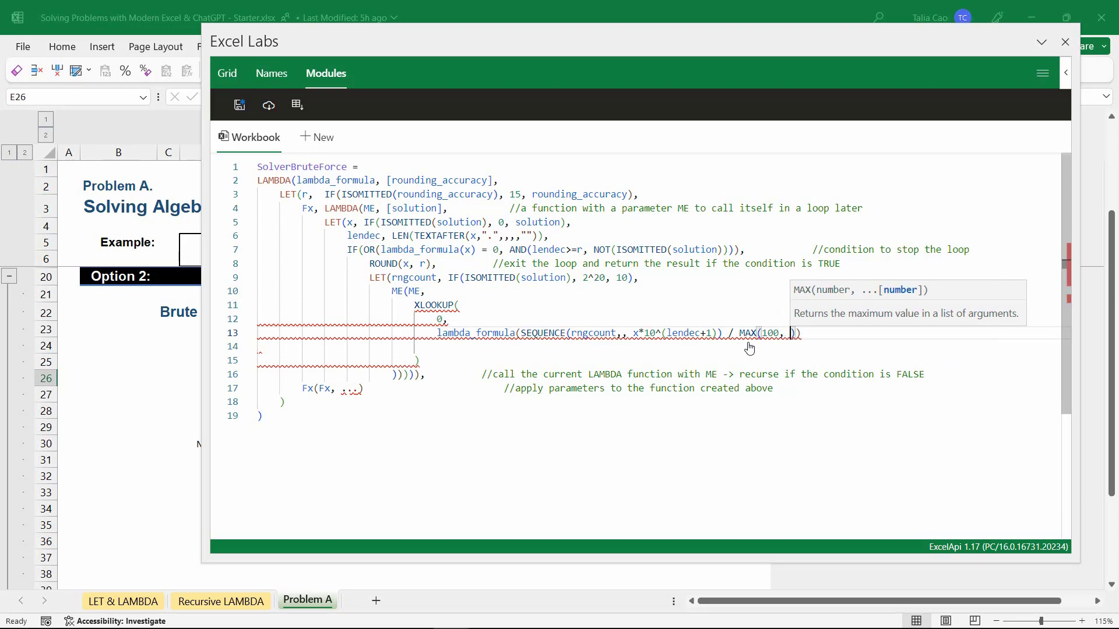
text(10^)
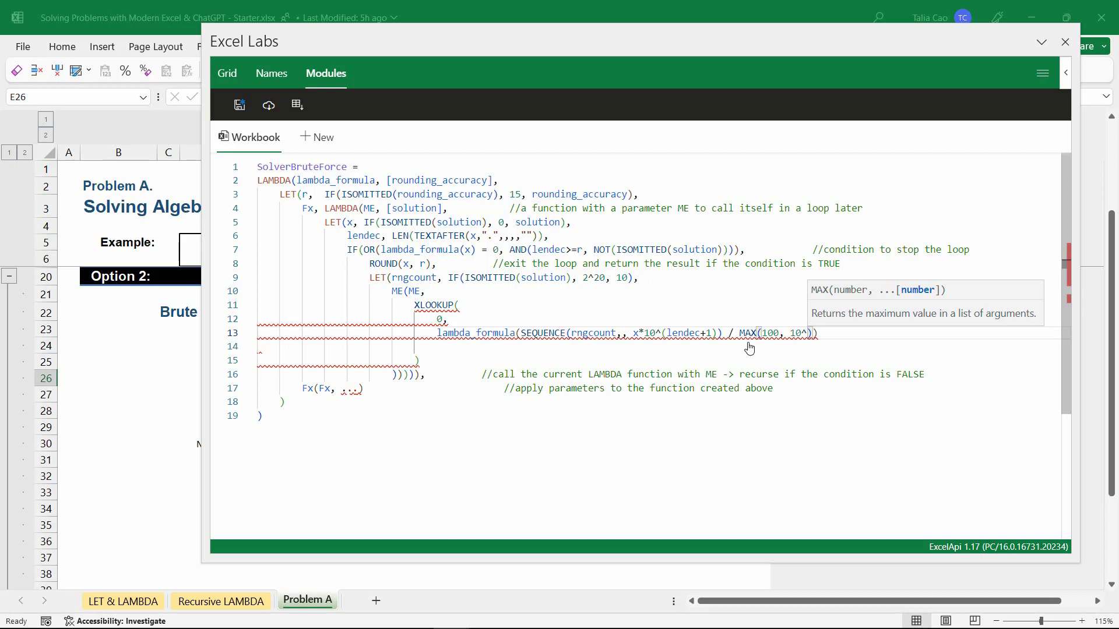
text((lendec)
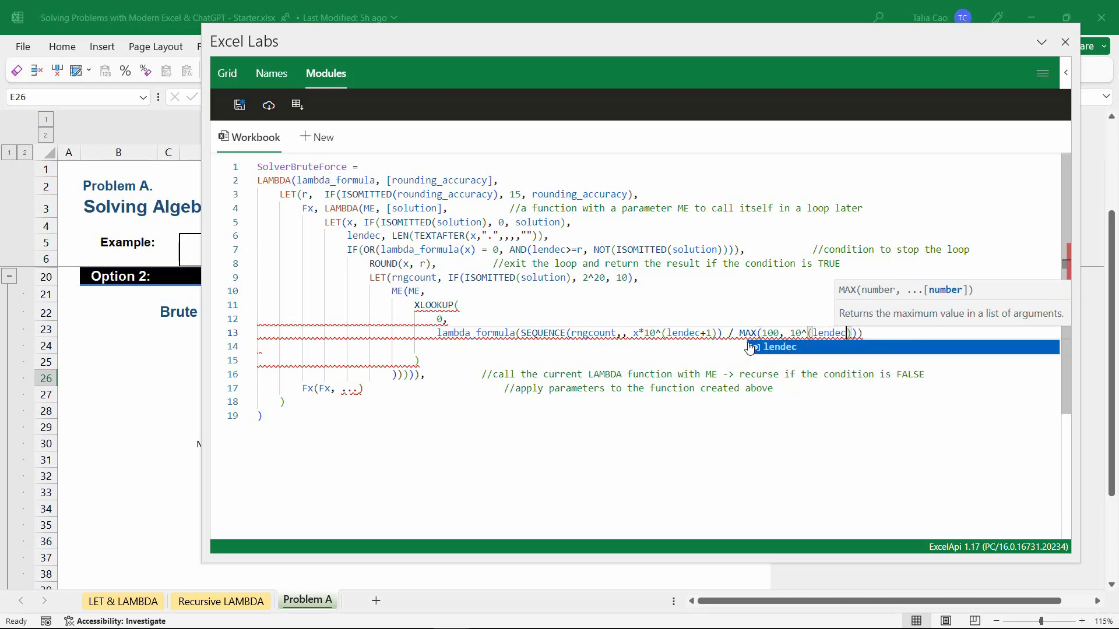
text( +1)
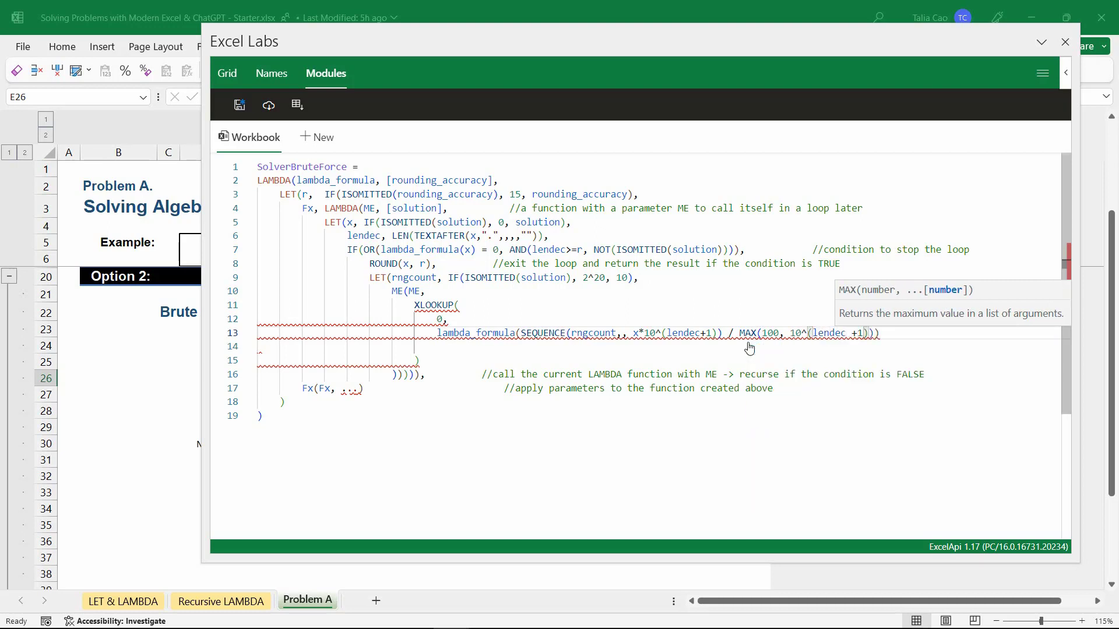
key(BackSpace)
text(1))
text()),)
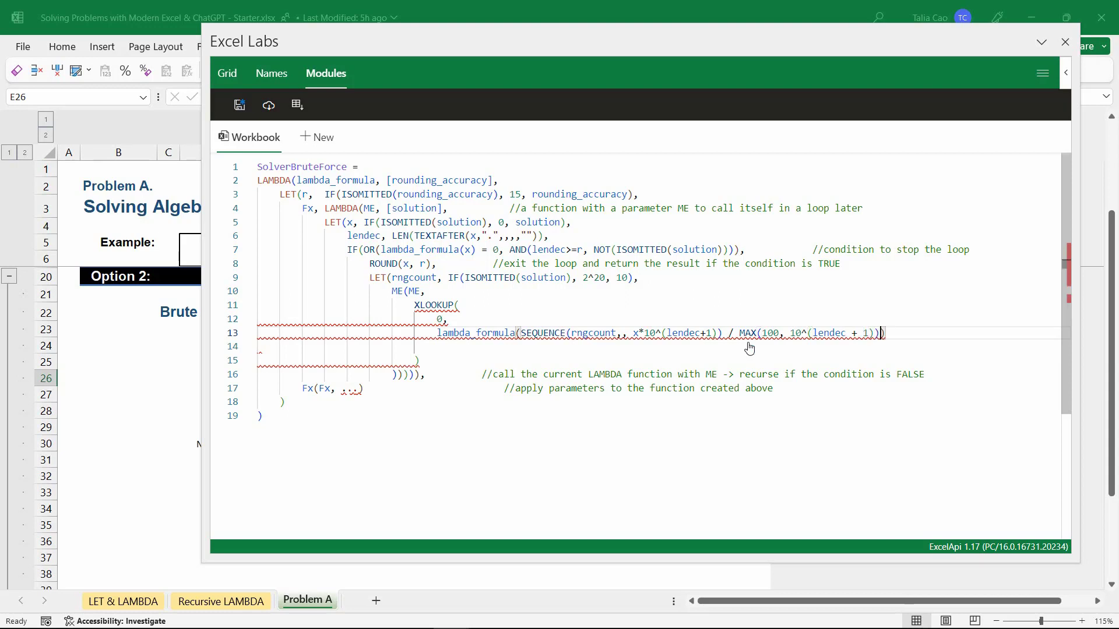
- Copy the lambda_formula(SEQUENCE(...) / MAX(...)) lookup array of XLOOKUP onto an indented line 14 as its return array
key(Down)
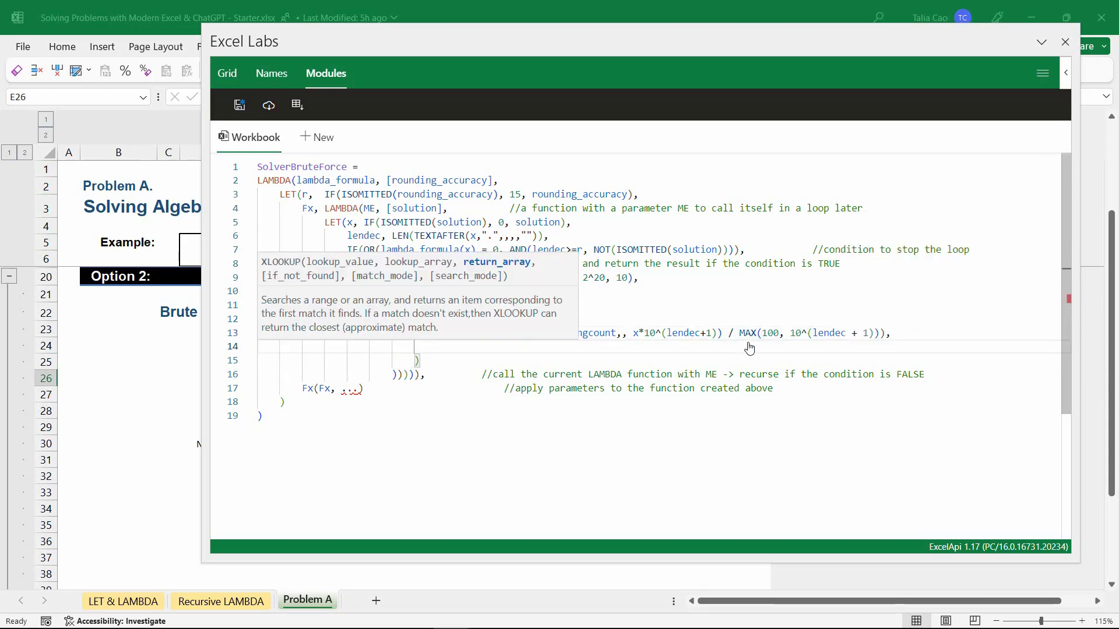
key(Tab)
key(Tab)
key(Tab)
key(Tab)
key(Tab)
key(Tab)
key(Tab)
key(Tab)
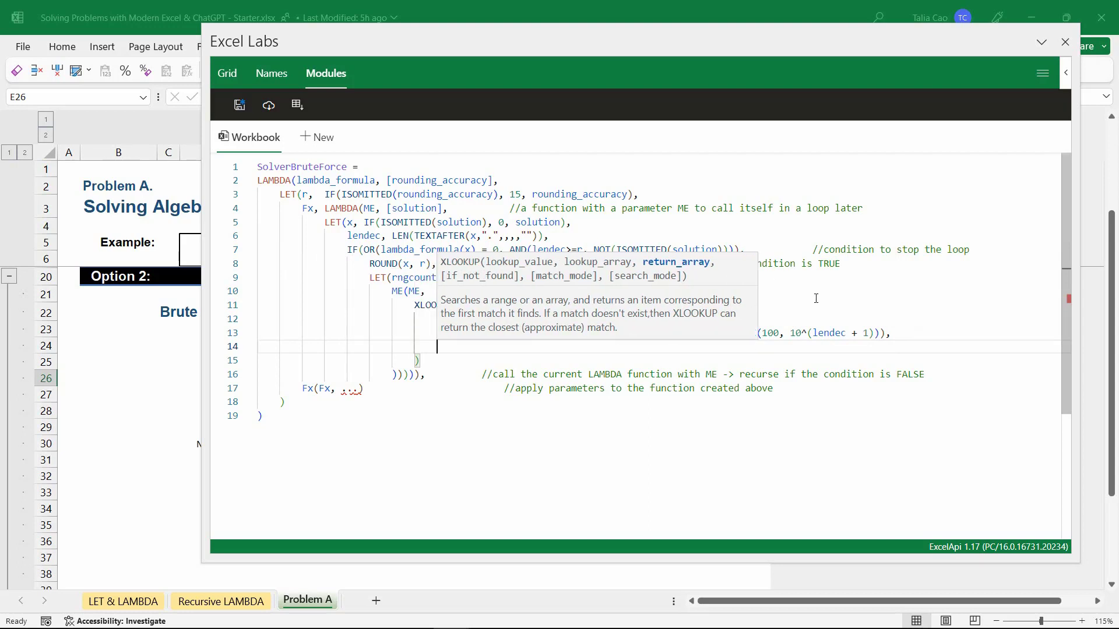
drag(436, 333, 887, 333)
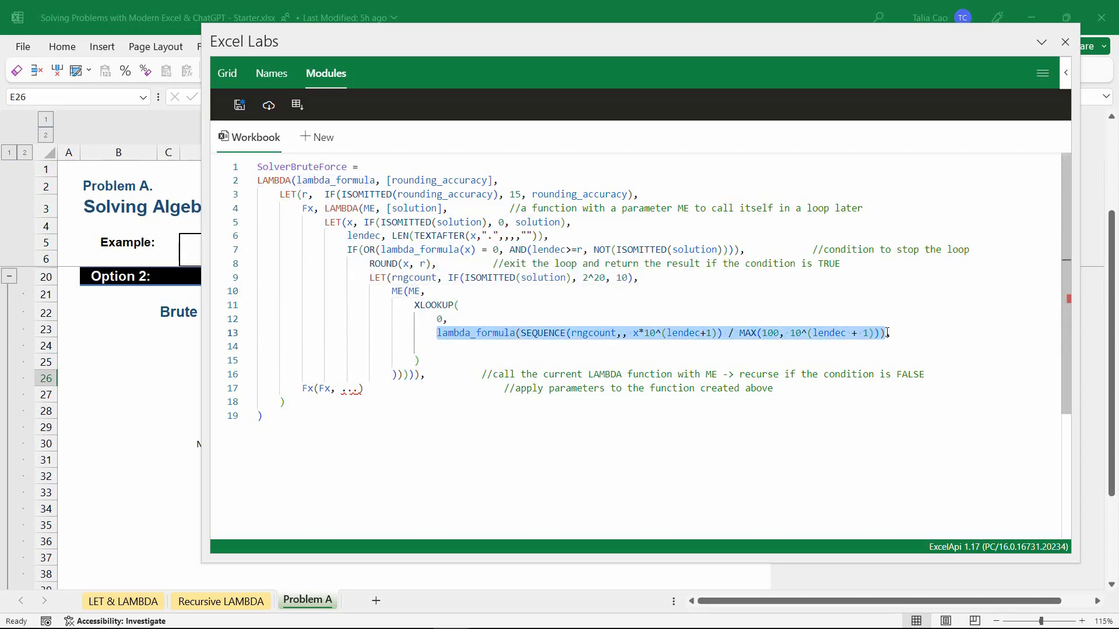
key(ctrl+c)
click(501, 350)
key(ctrl+v)
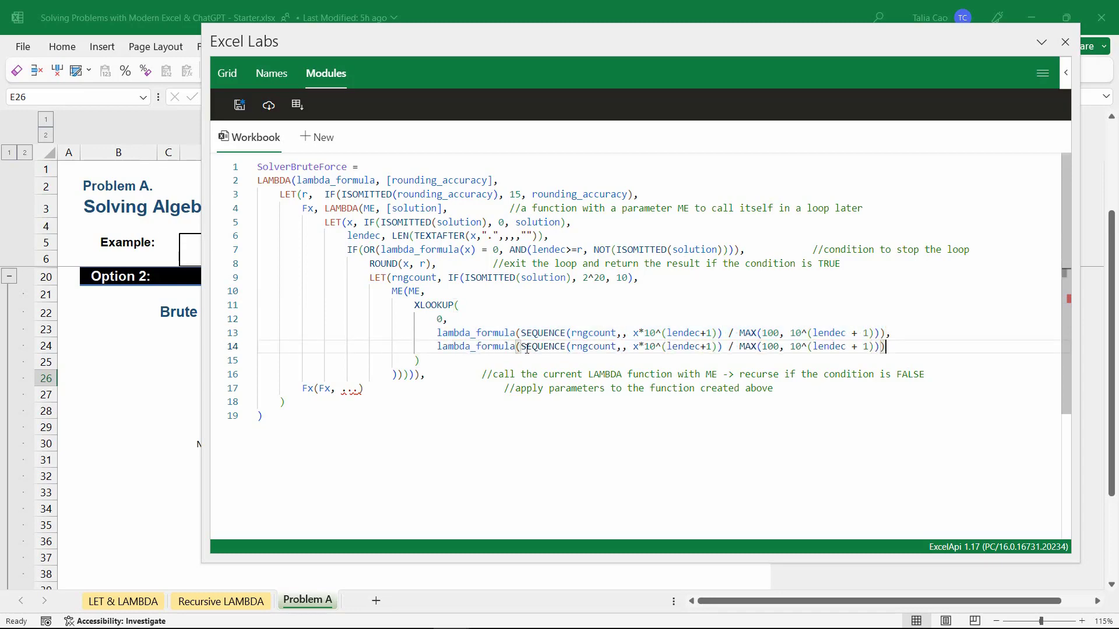
- Strip the lambda_formula wrapper from the return array, leaving SEQUENCE divided by MAX, and end the line with a comma
drag(522, 347, 437, 347)
key(BackSpace)
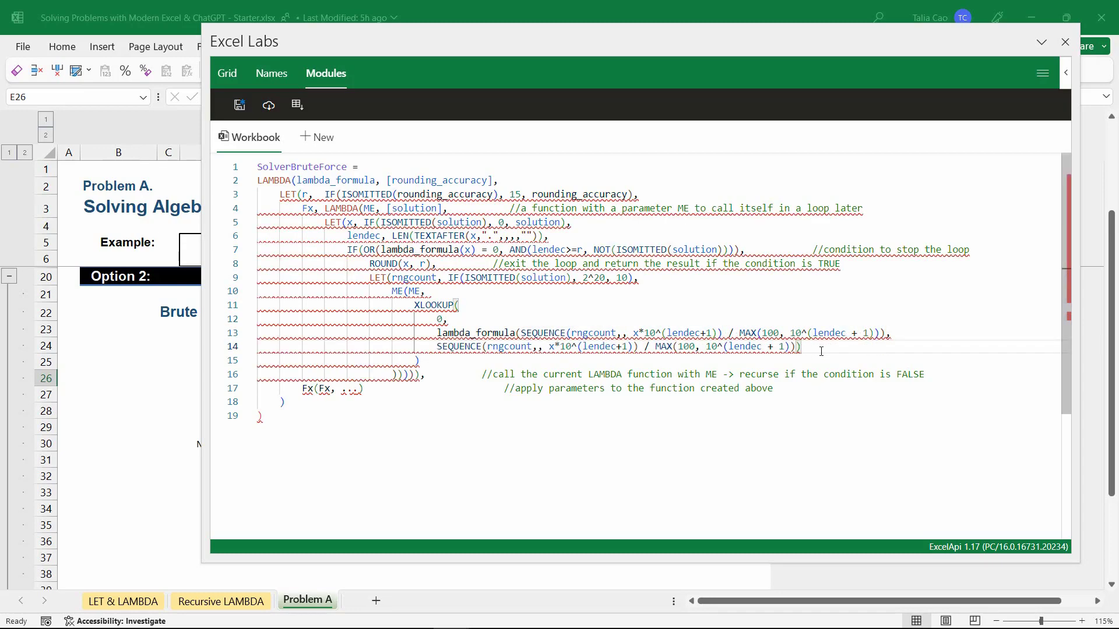
click(807, 350)
key(BackSpace)
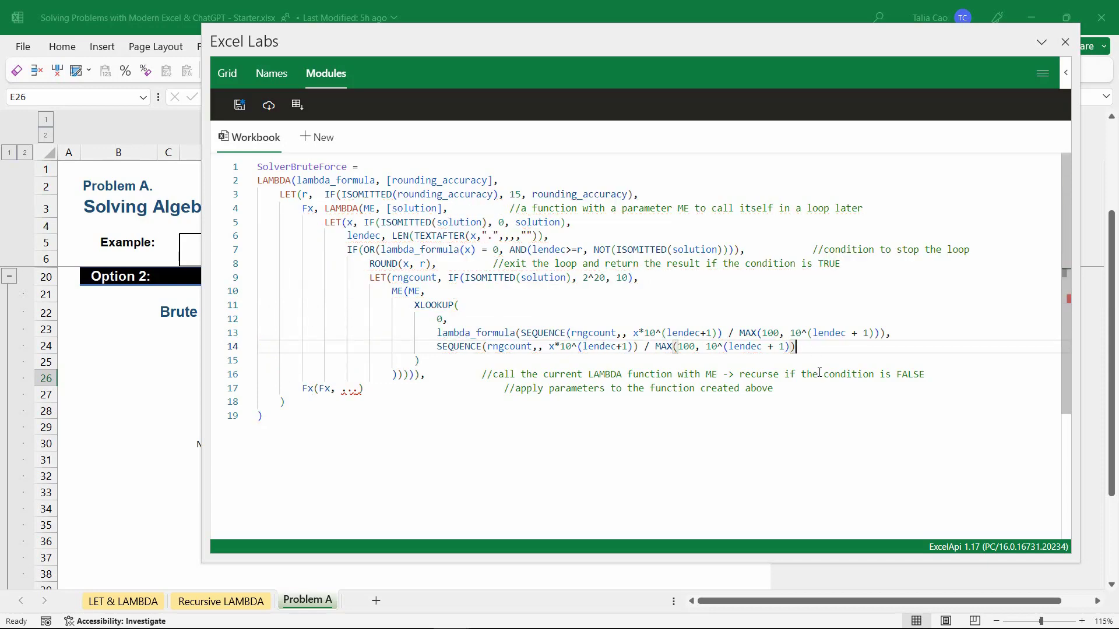
text(,)
key(Return)
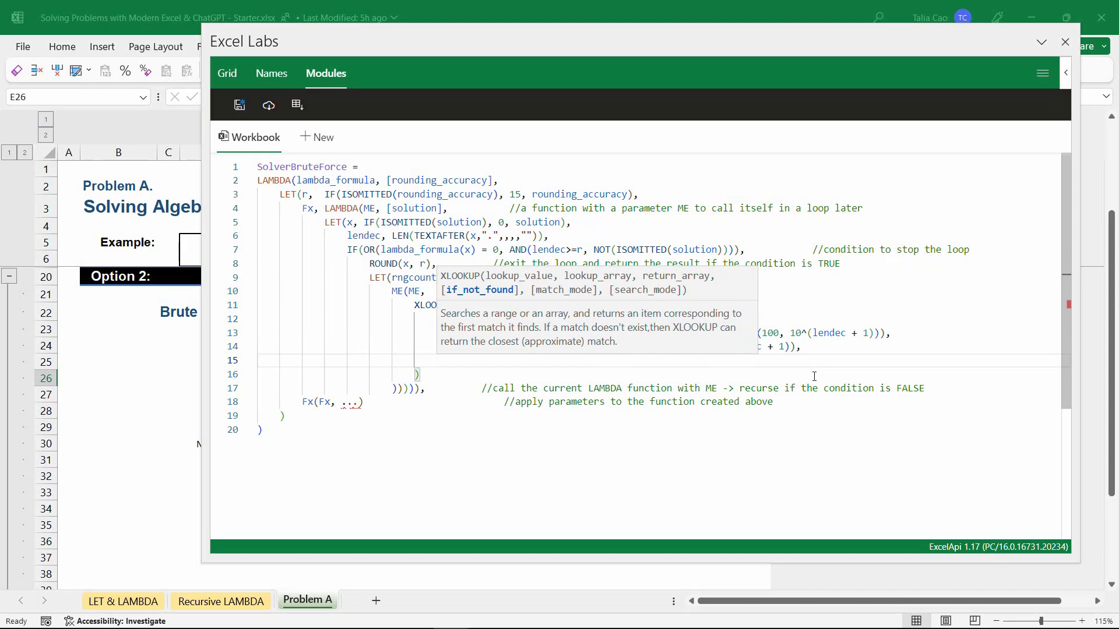
- Set XLOOKUP's if_not_found argument to SQRT(-1) on its own line
text(sq)
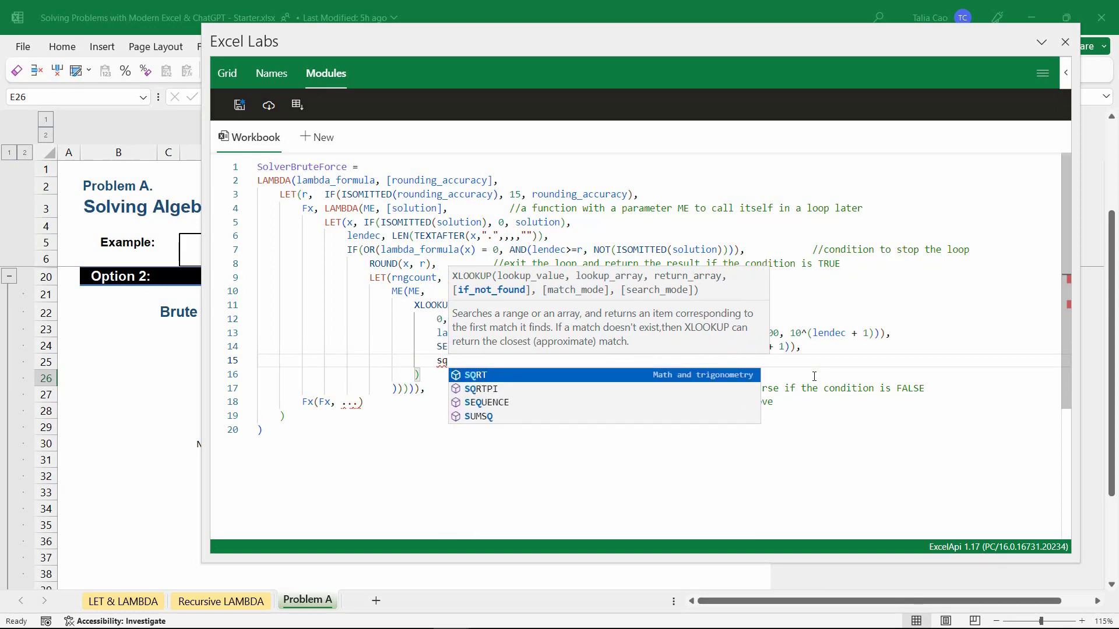
key(Tab)
text(-1)
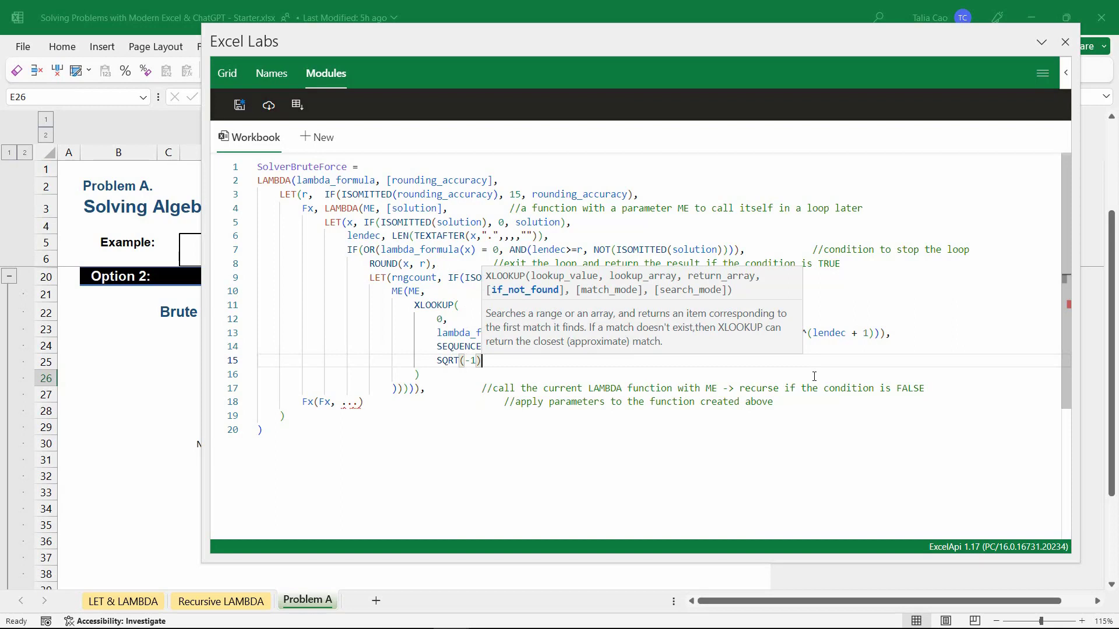
text(,)
key(Return)
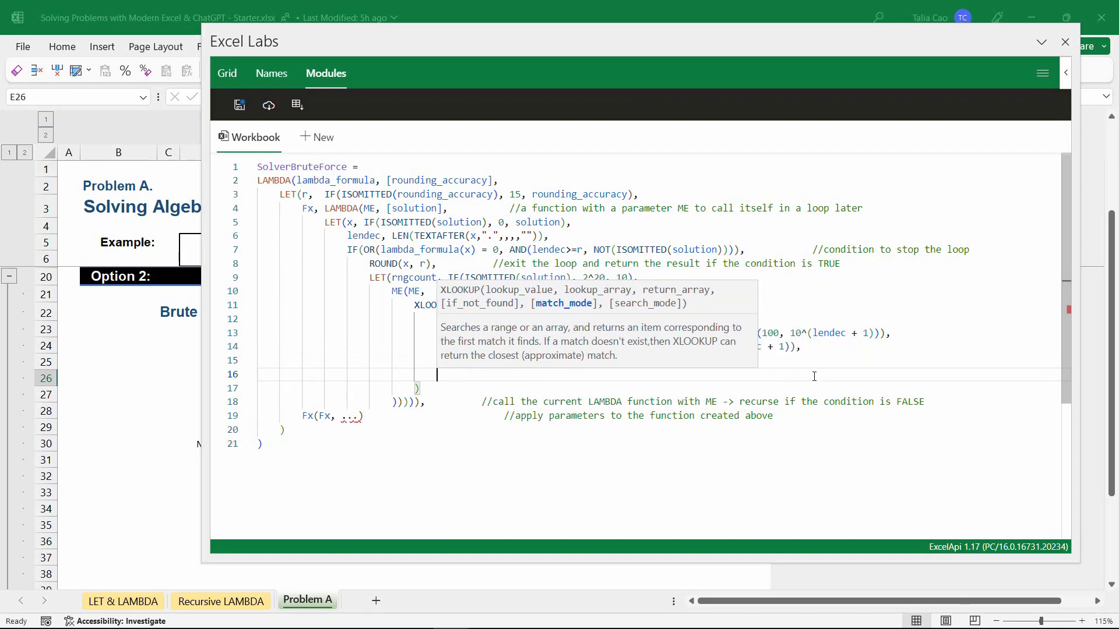
- Set XLOOKUP's match_mode to -1 and its search_mode to 1 on separate lines
text(-1)
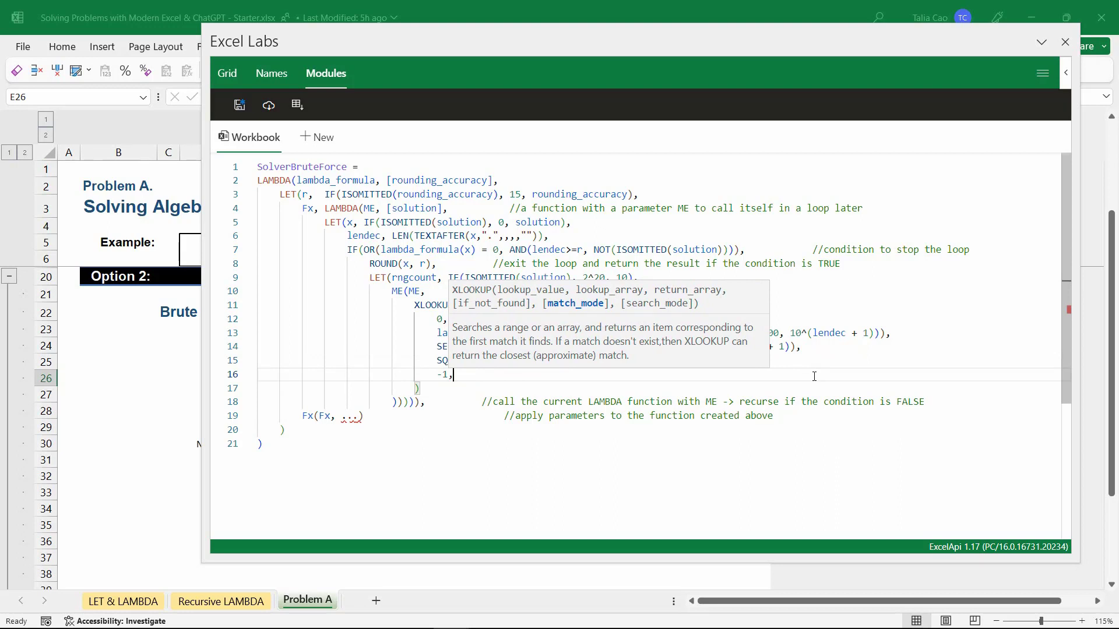
text(,)
key(Return)
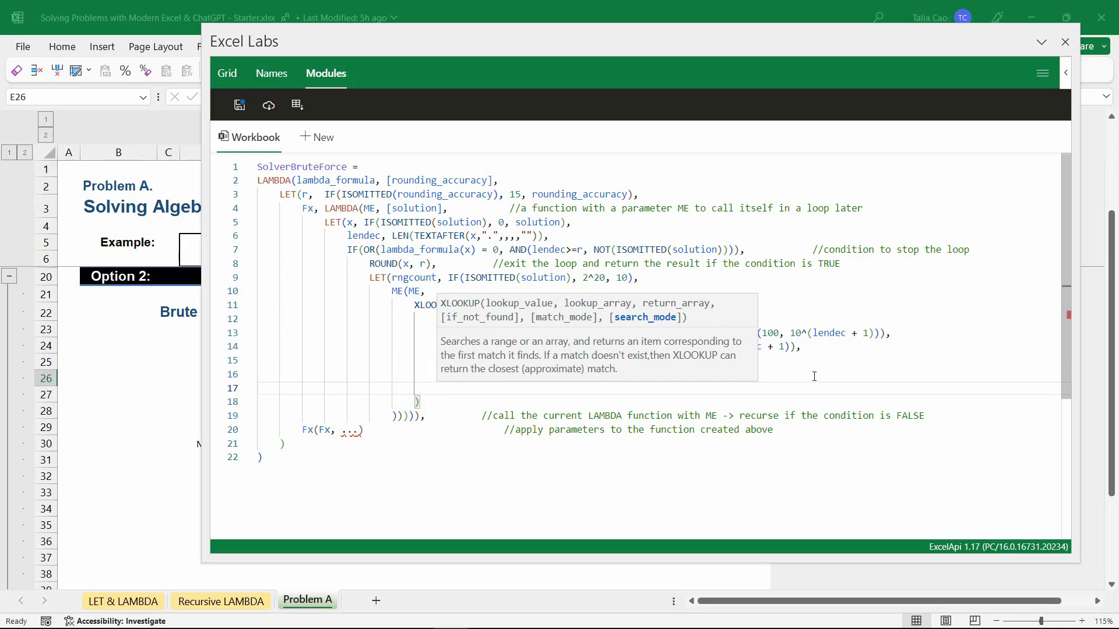
text(1)
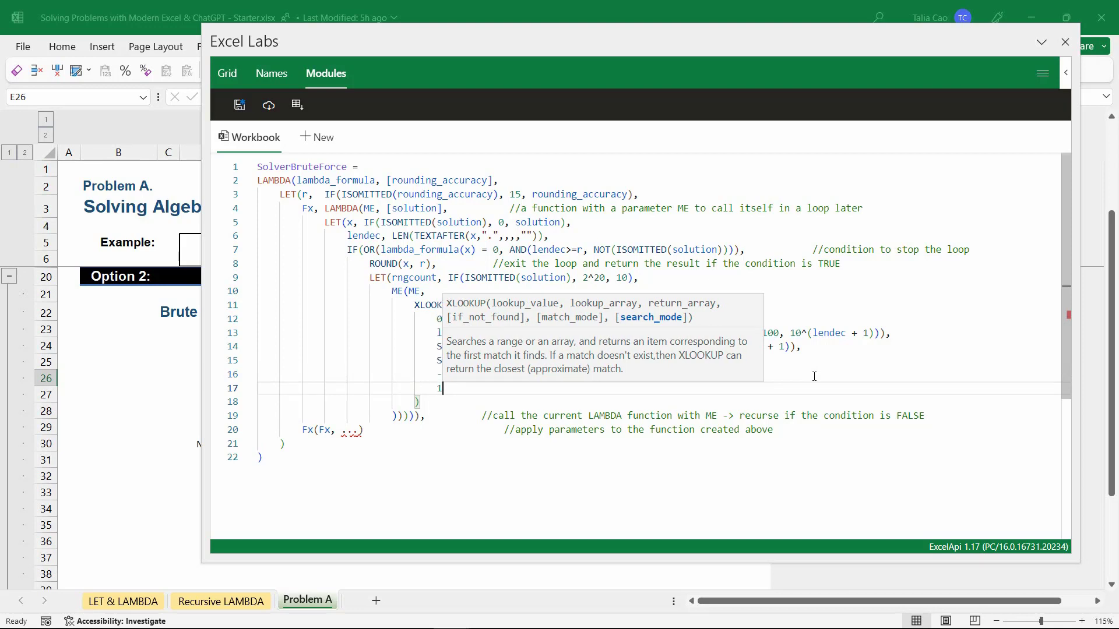
key(Down)
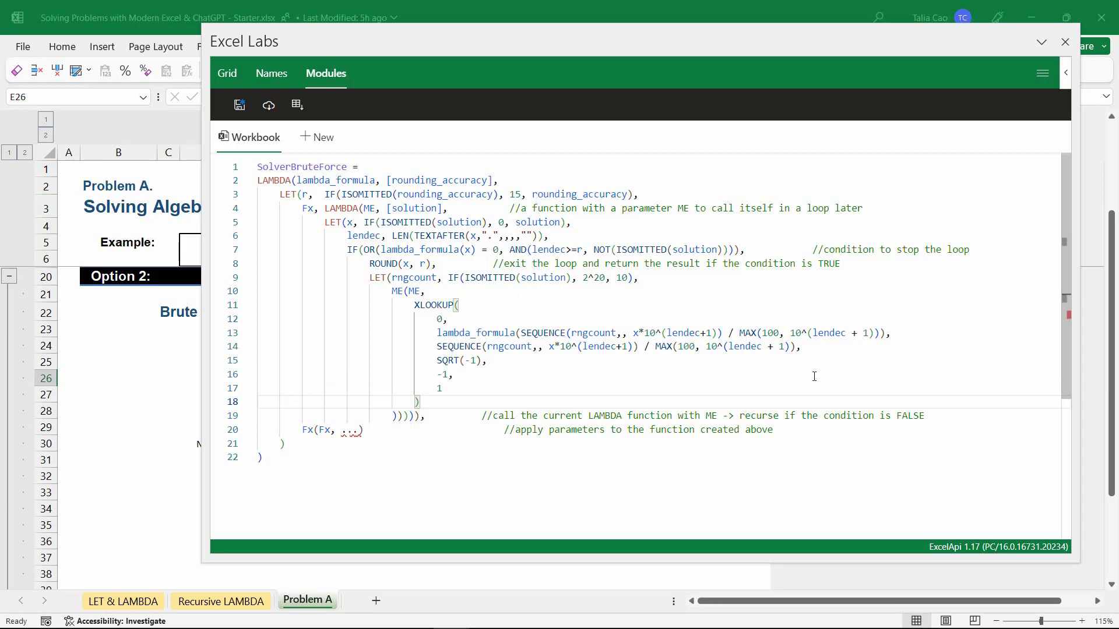
- Remove the placeholder argument so the final call reads Fx(Fx), and save the SolverBruteForce module to the workbook
drag(358, 430, 330, 430)
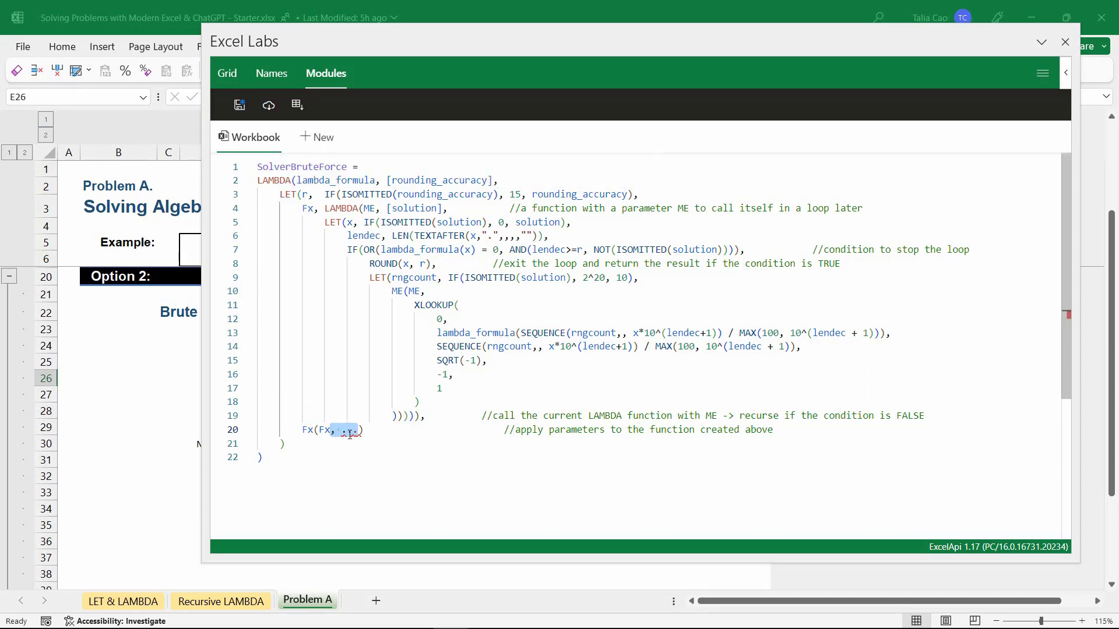
key(BackSpace)
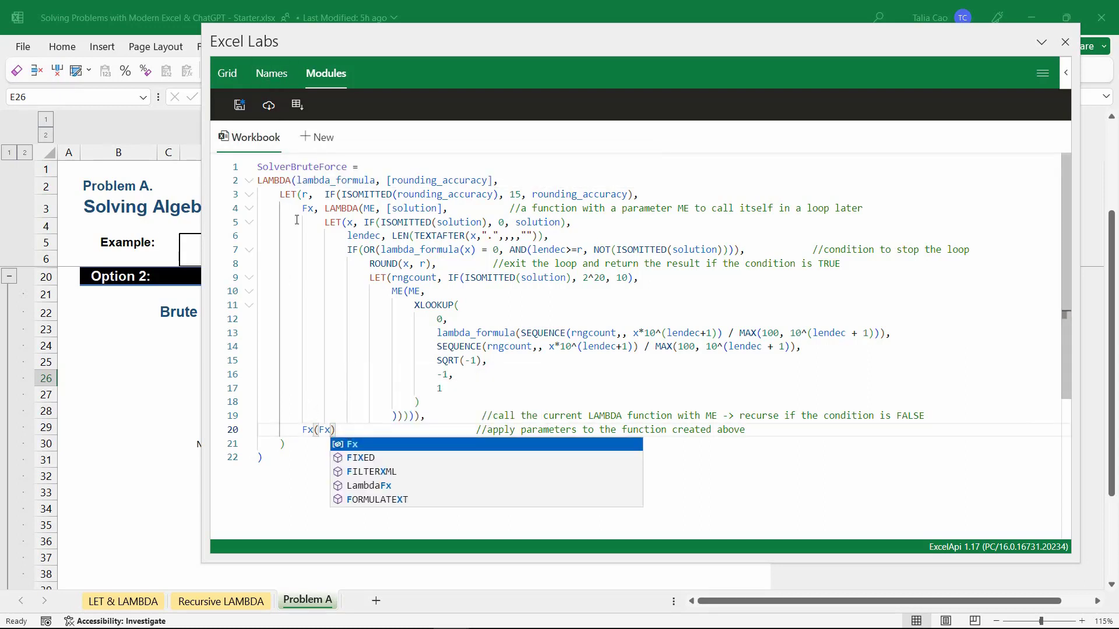
click(308, 209)
click(374, 209)
click(327, 430)
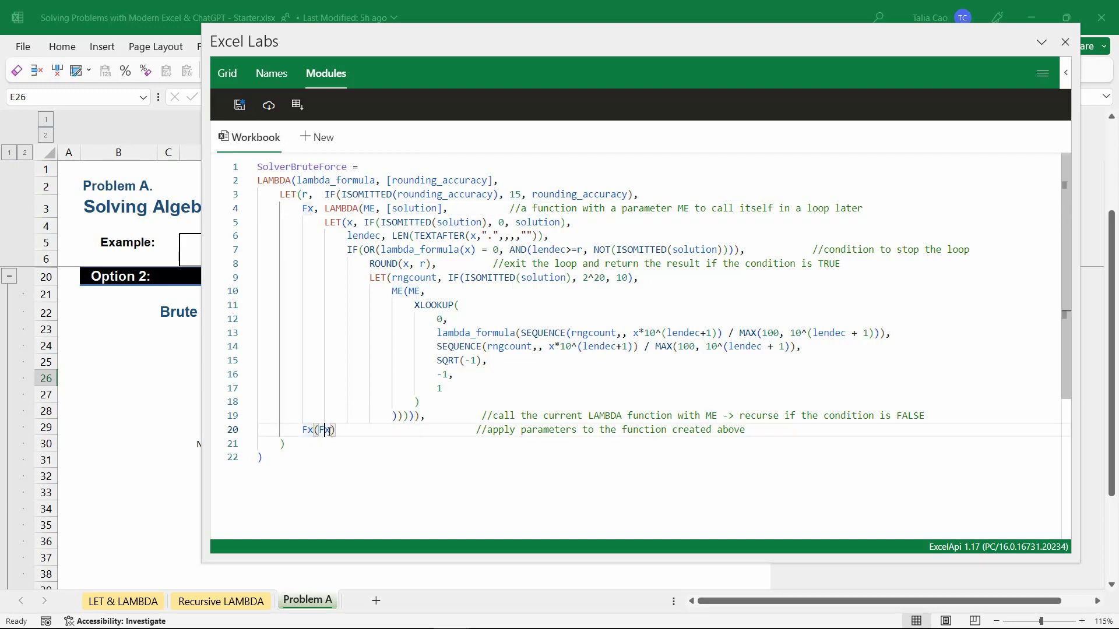
click(354, 429)
click(239, 105)
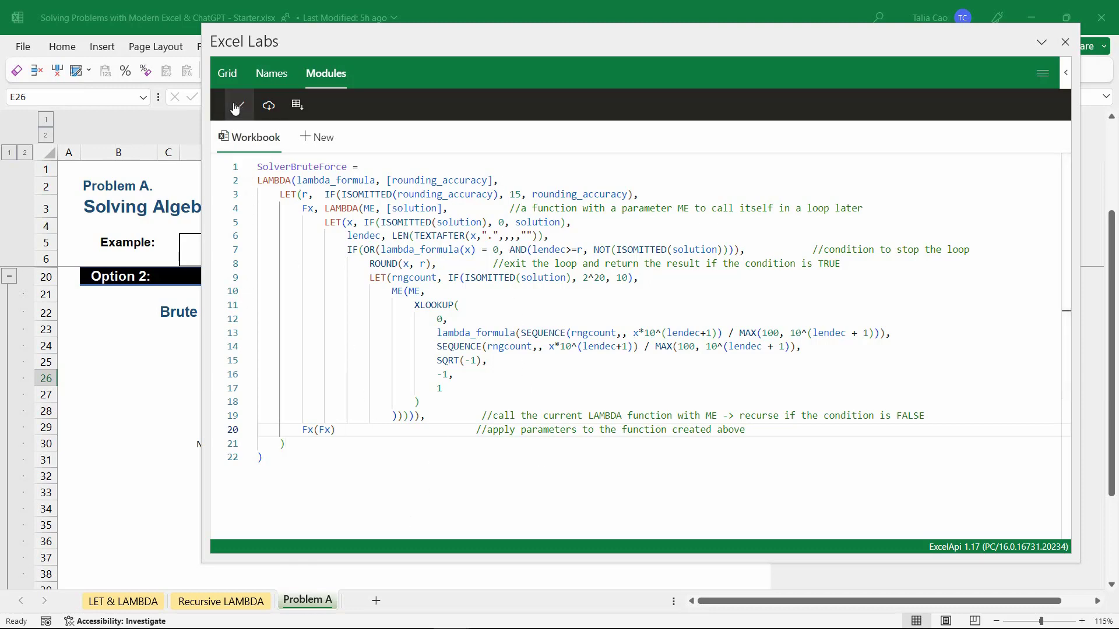
- Close the floating Excel Labs pane to uncover the Problem A worksheet
double_click(713, 36)
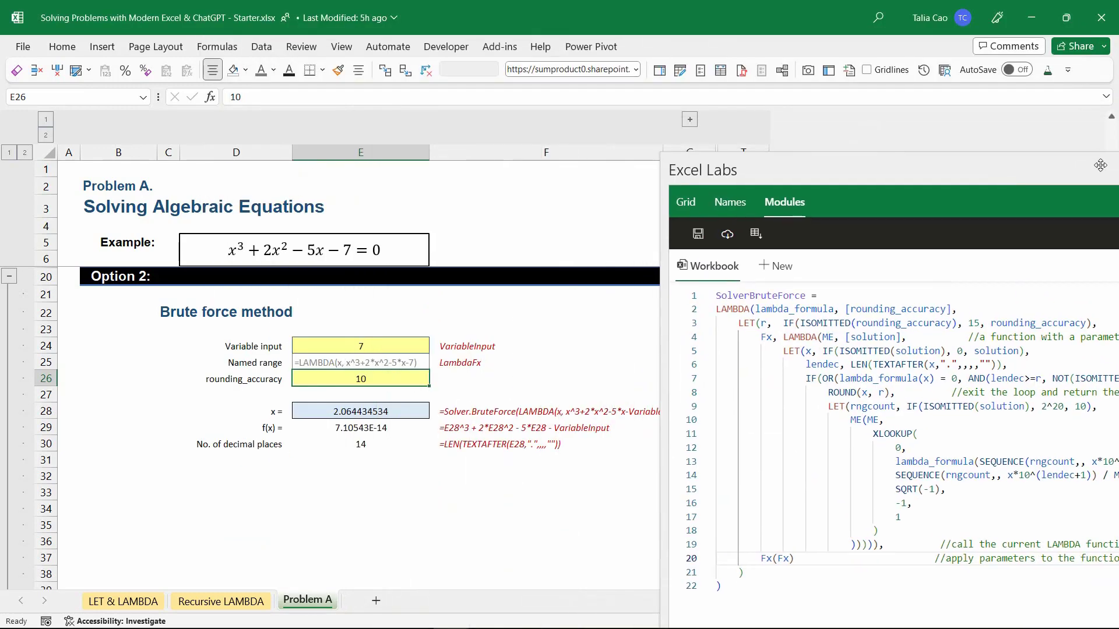
drag(843, 154, 1118, 202)
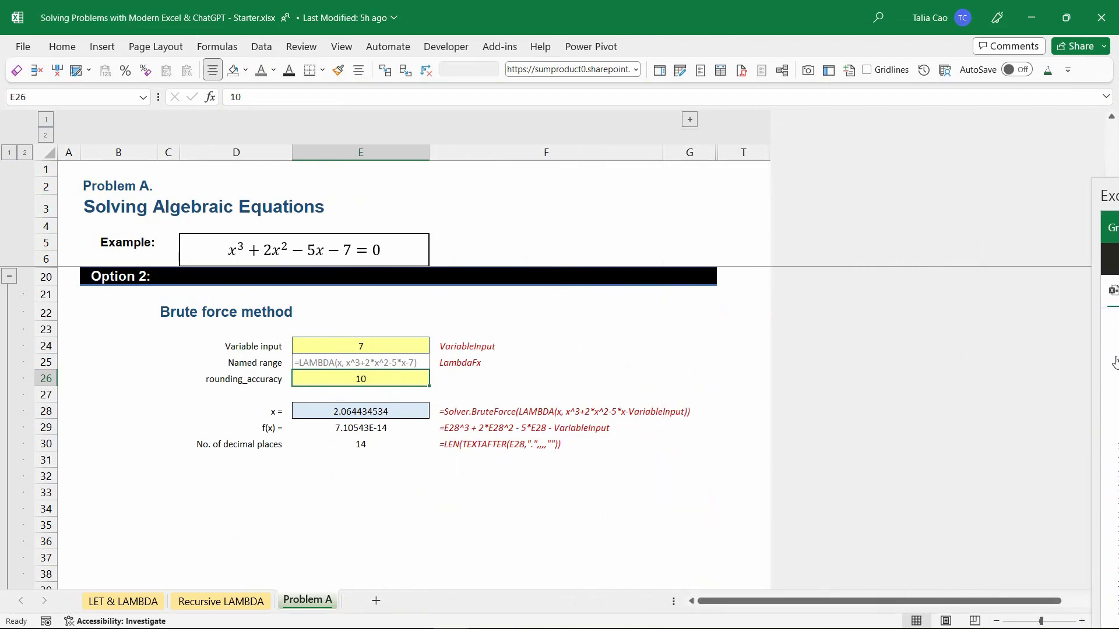
drag(1118, 192, 614, 87)
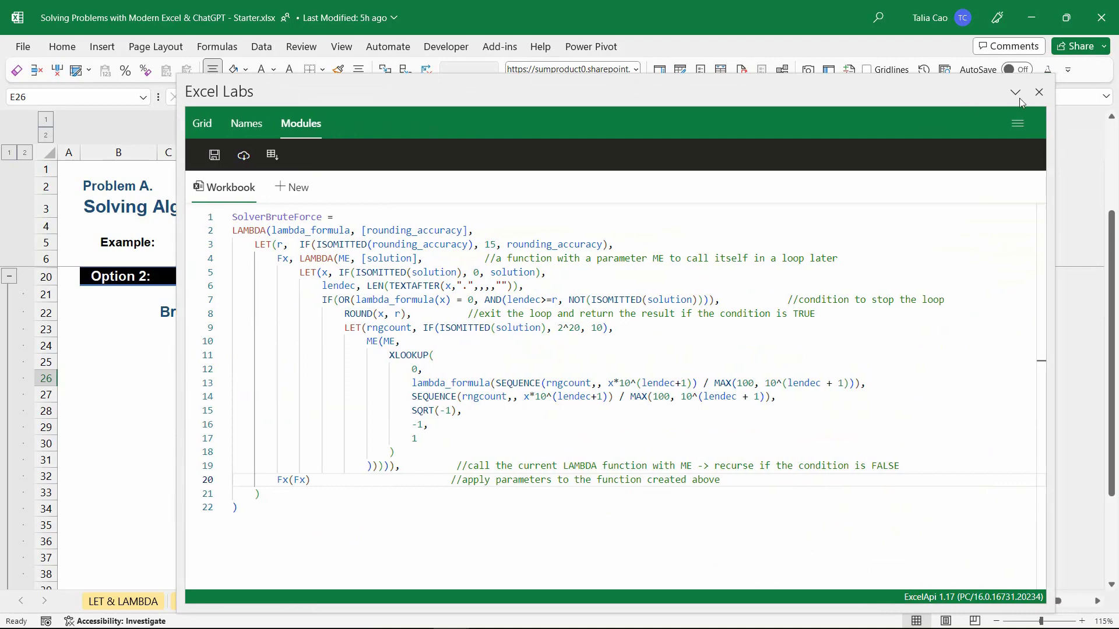
click(1042, 97)
- Examine the formulas in E28 and E25 and the definition of the name LambdaFx in the Name Manager
click(372, 413)
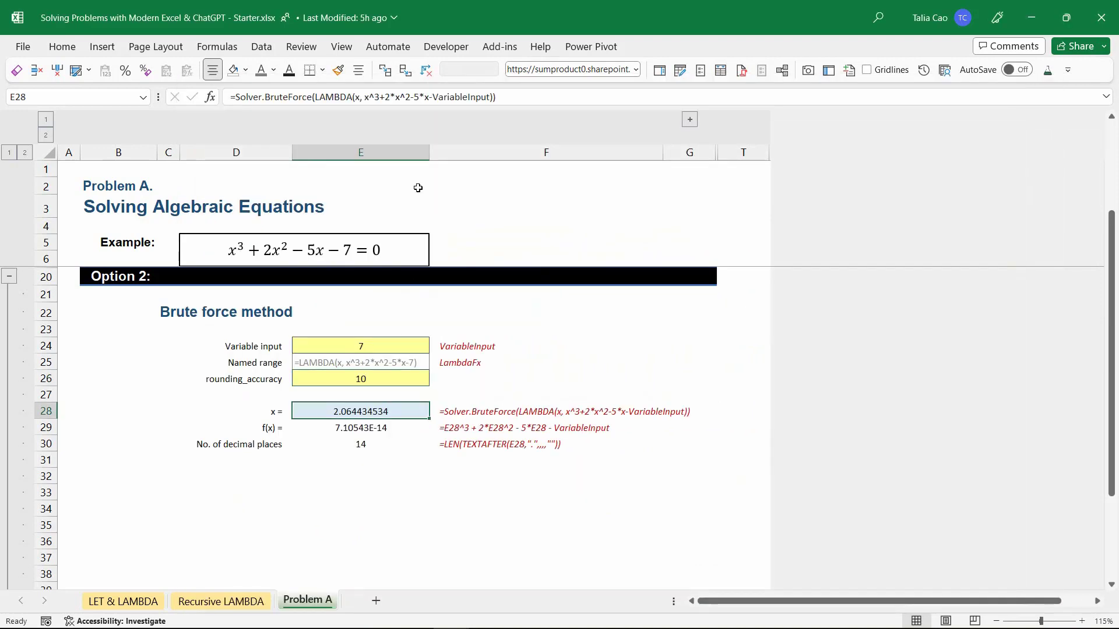
key(Up)
key(Up)
key(Up)
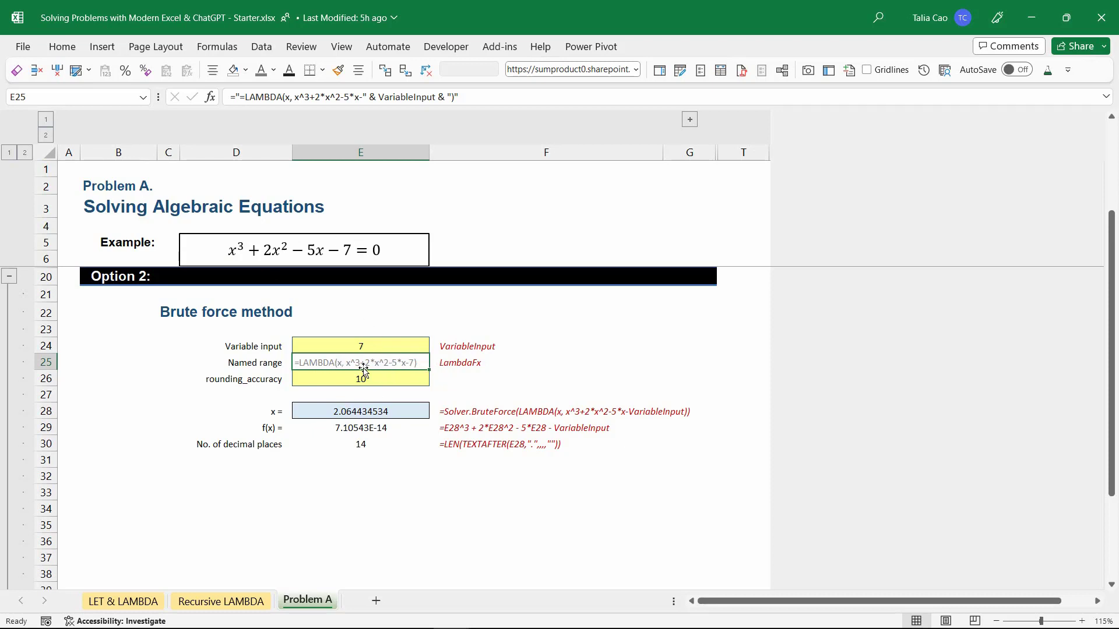
click(218, 48)
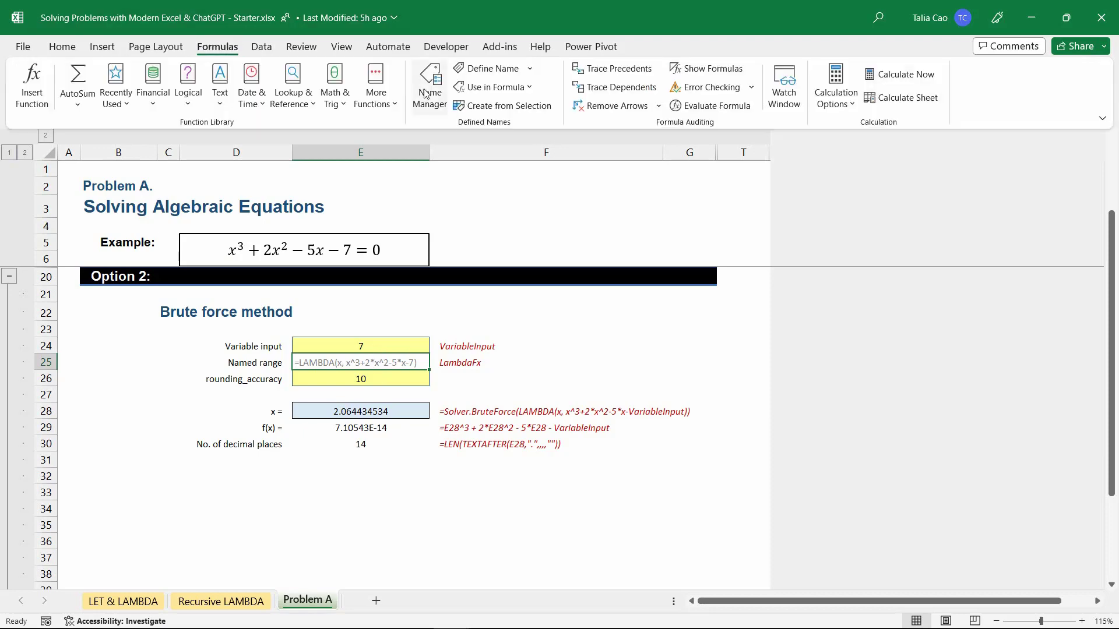
click(428, 93)
click(267, 162)
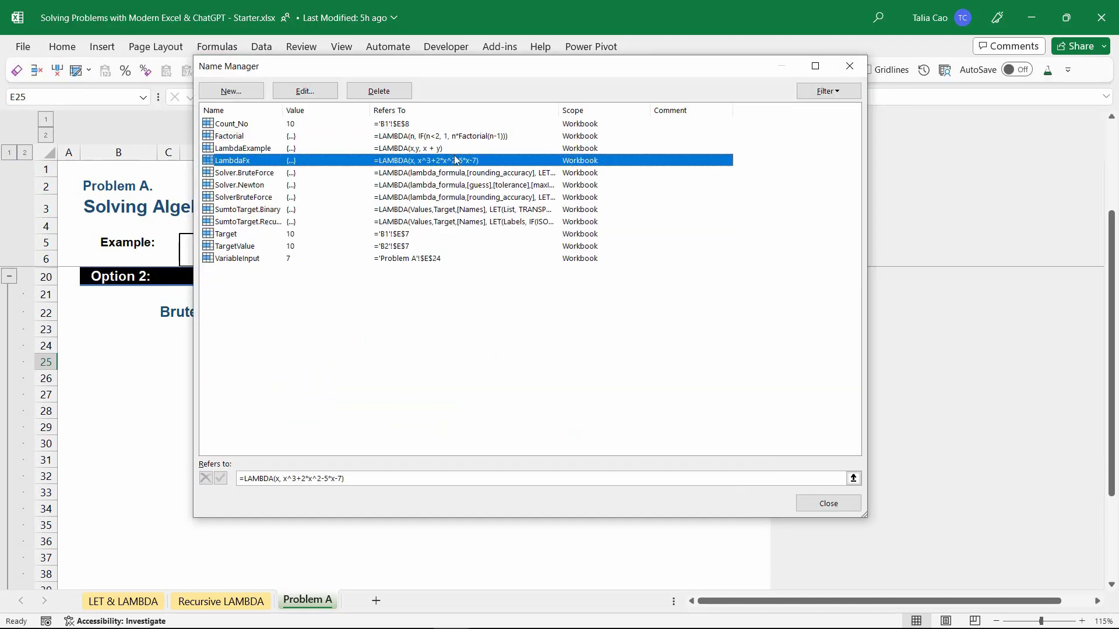
click(821, 504)
- Replace the formula in E28 with =SolverBruteForce(LambdaFx)
click(419, 411)
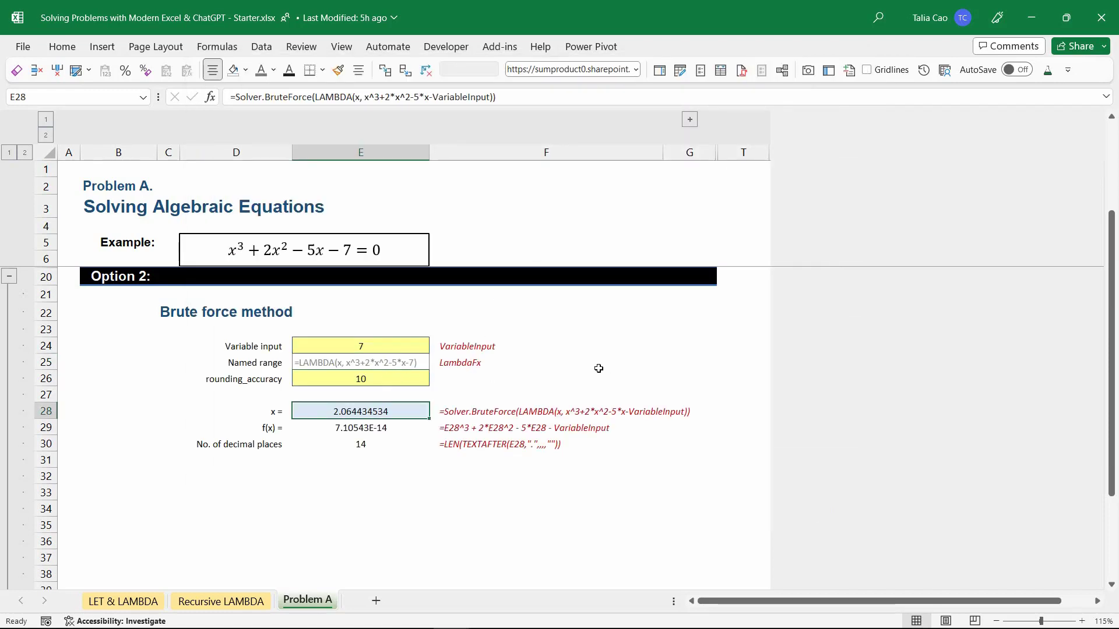
text(=solver)
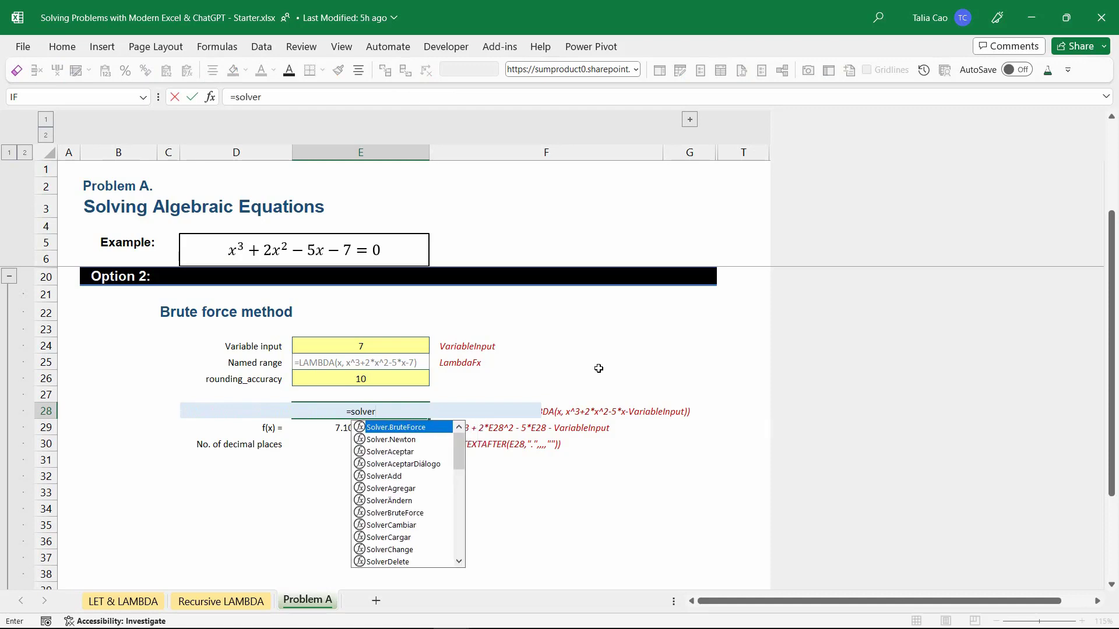
text(br)
key(Tab)
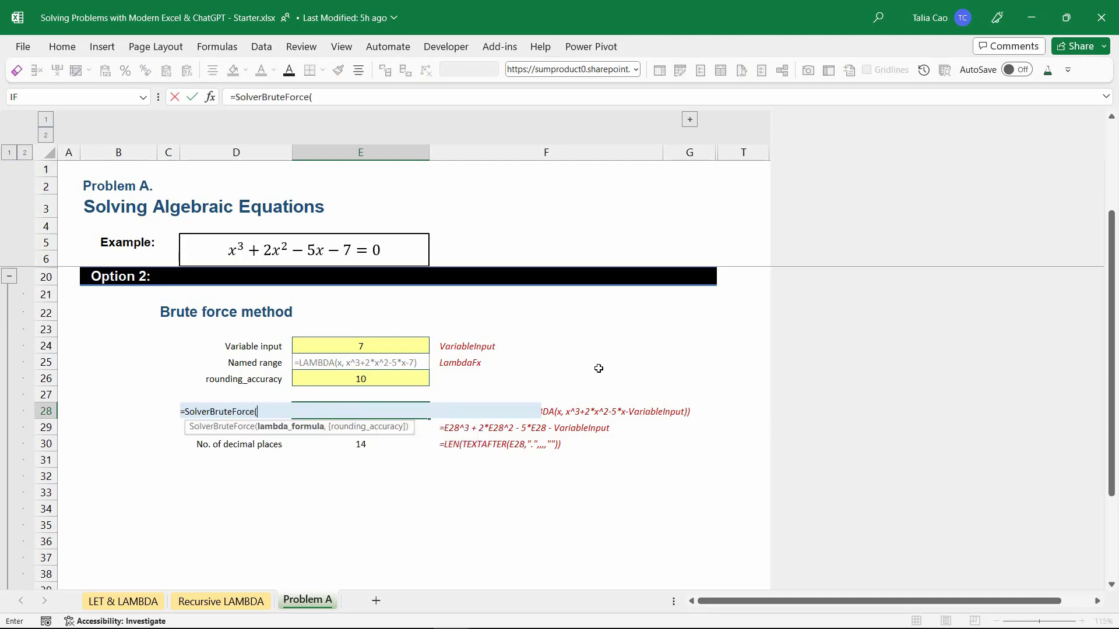
text(lam)
key(Tab)
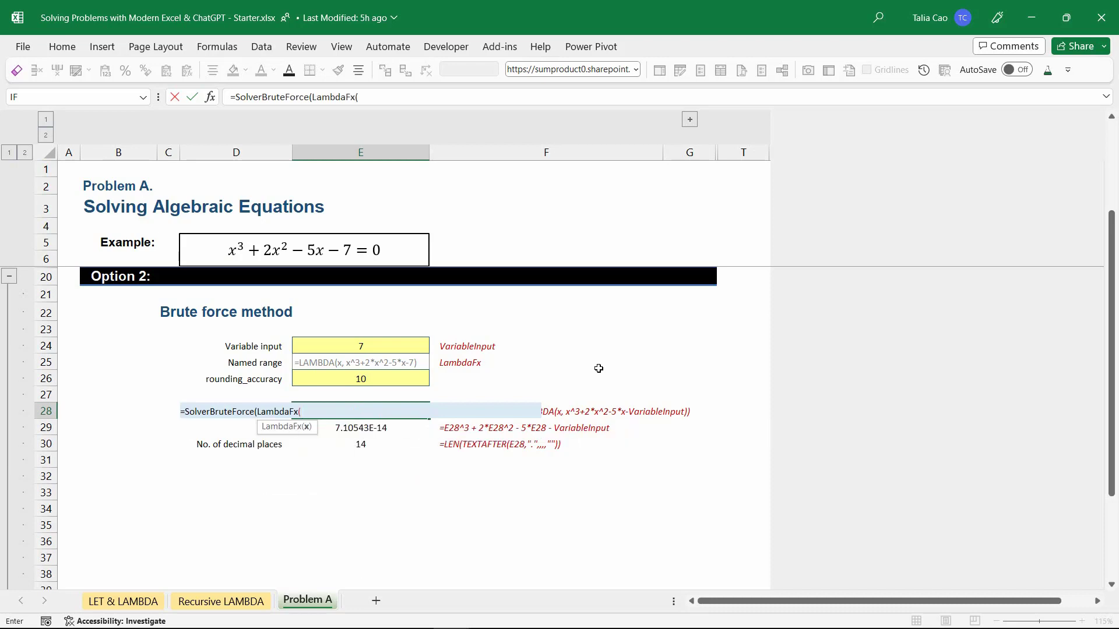
key(BackSpace)
text())
key(Return)
key(Up)
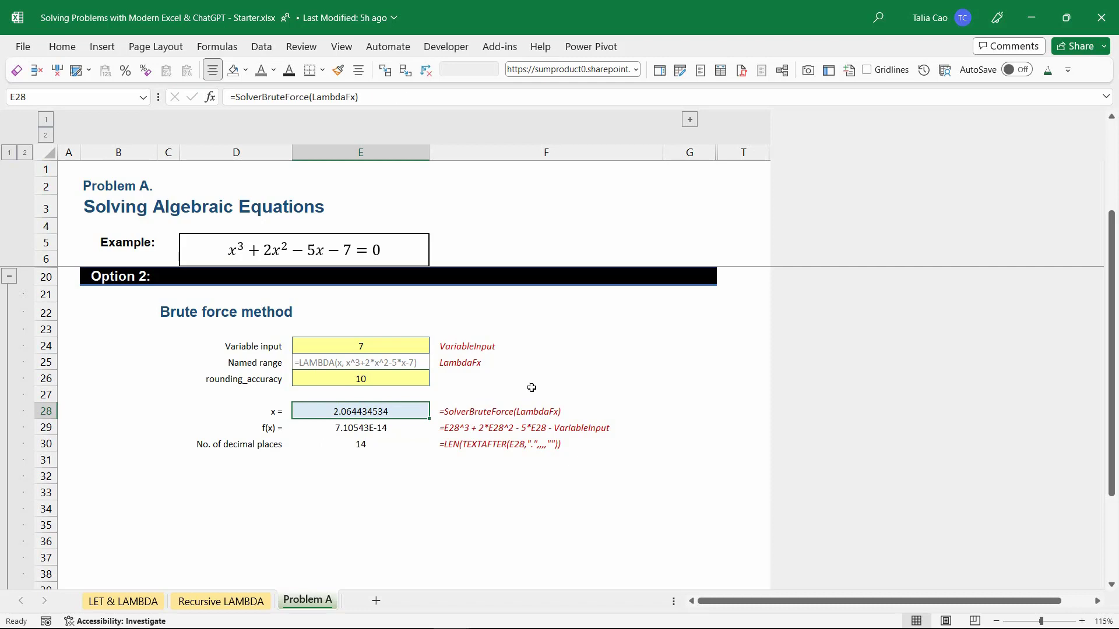
- Copy the LAMBDA expression from E25's formula to replace the LambdaFx argument in E28
key(Up)
key(Up)
key(Up)
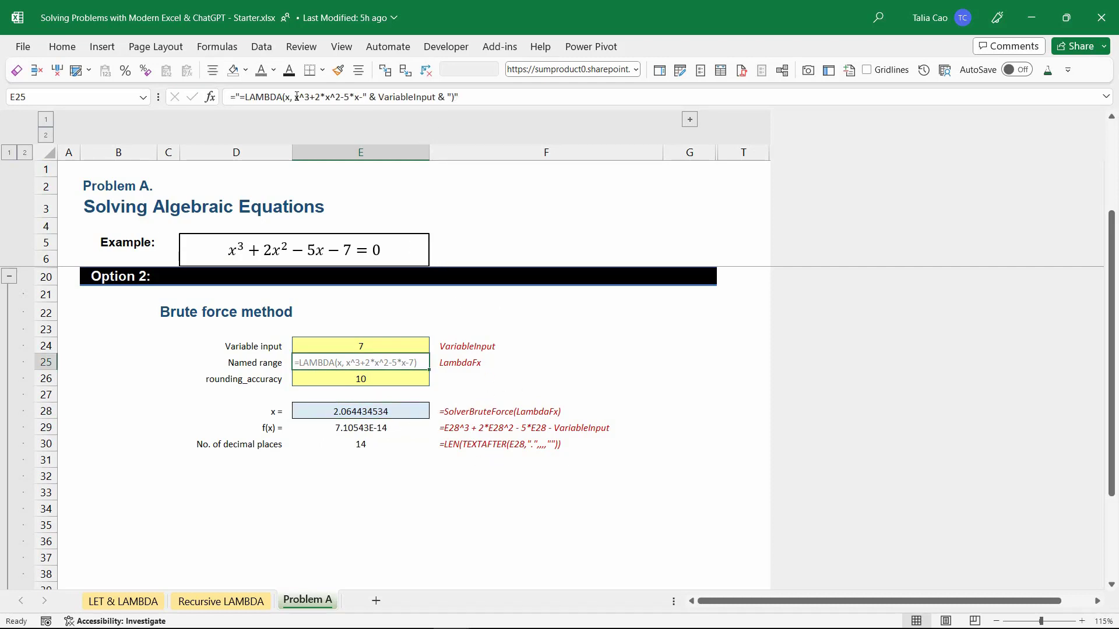
drag(239, 96, 362, 98)
key(ctrl+c)
key(Escape)
click(387, 414)
double_click(344, 98)
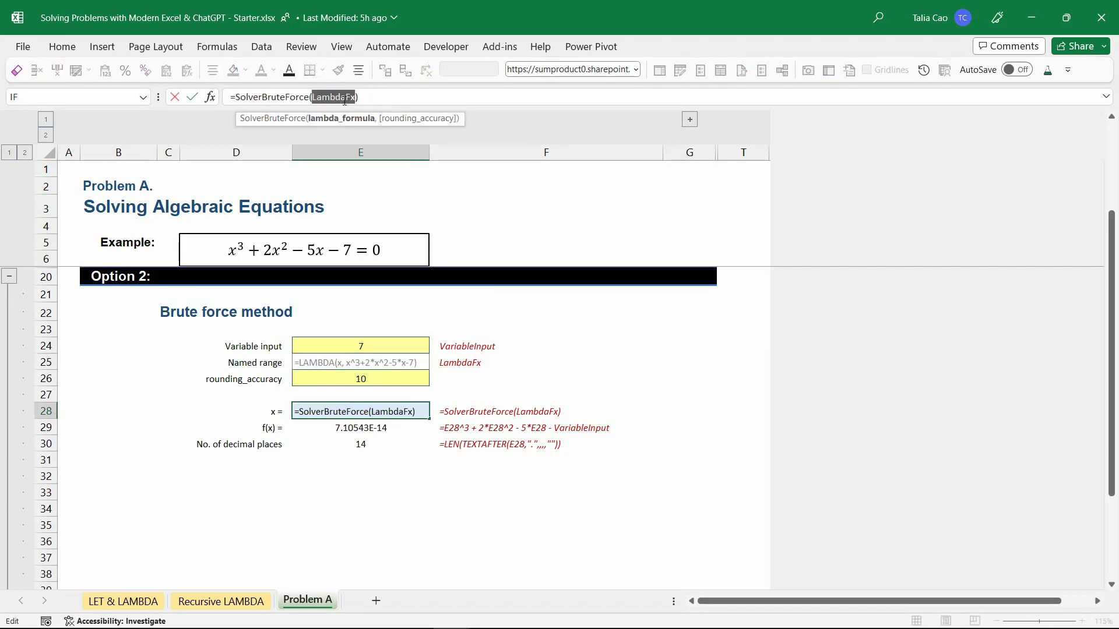
- Replace the LambdaFx argument of SolverBruteForce in cell E28 with LAMBDA(x, x^3+2*x^2-5*x-7)
key(ctrl+v)
click(317, 97)
key(BackSpace)
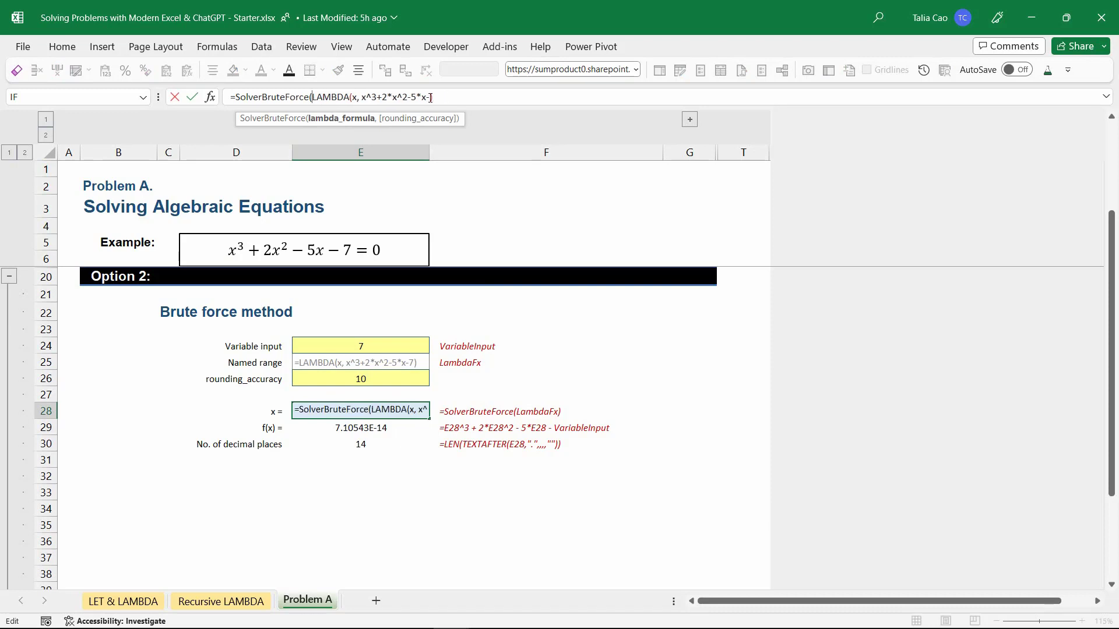
click(431, 97)
text(7)
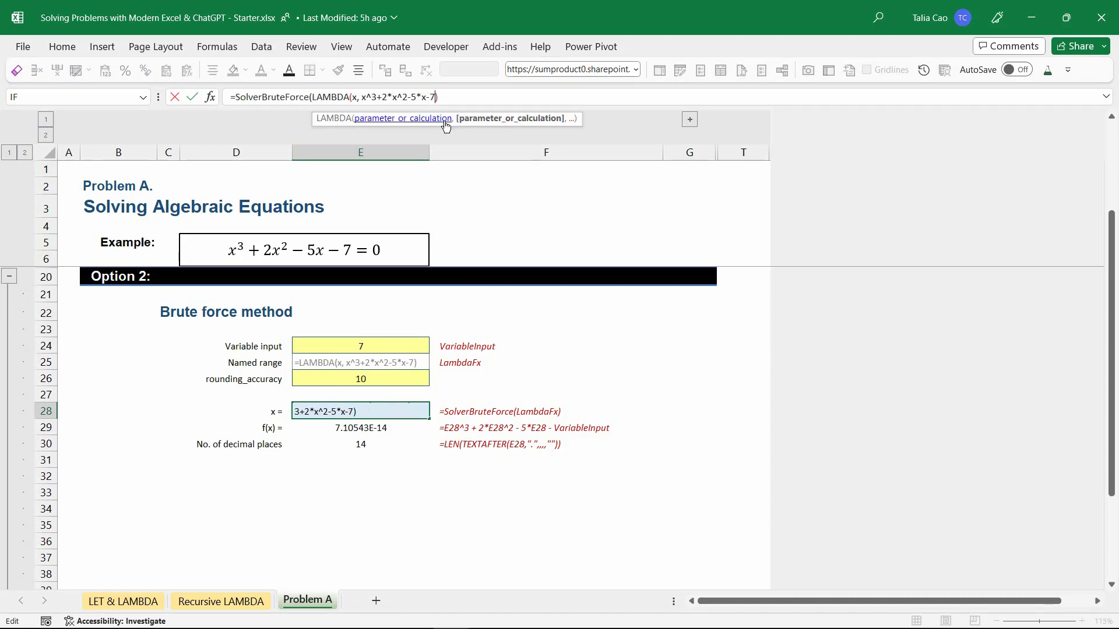
text())
key(Return)
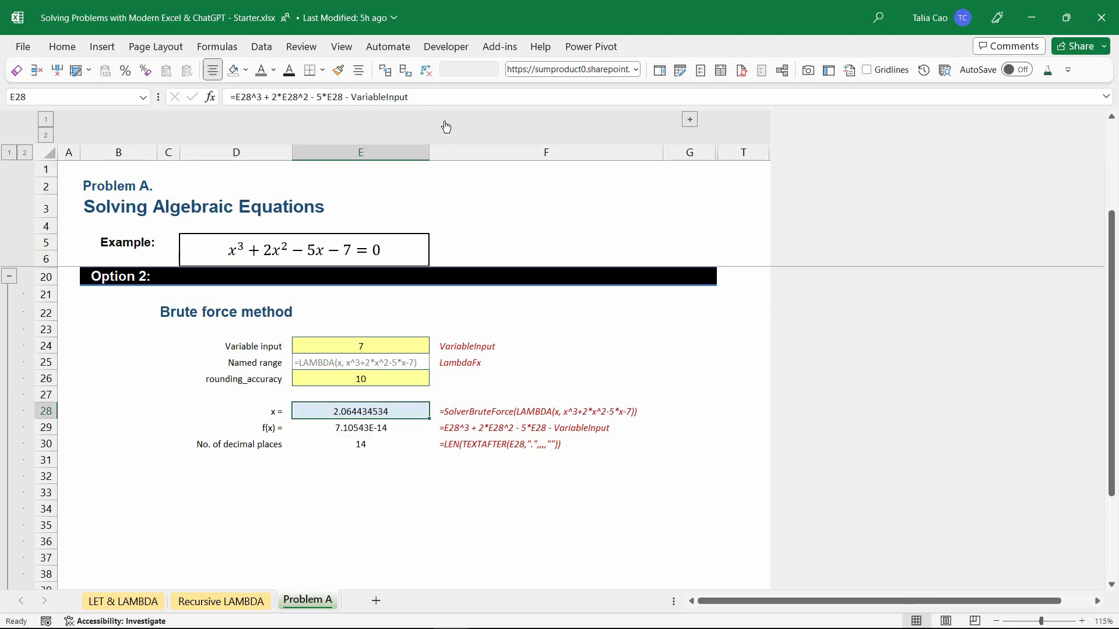
- Replace the constant 7 in E28's LAMBDA formula with a reference to the VariableInput cell E24
key(Up)
double_click(432, 97)
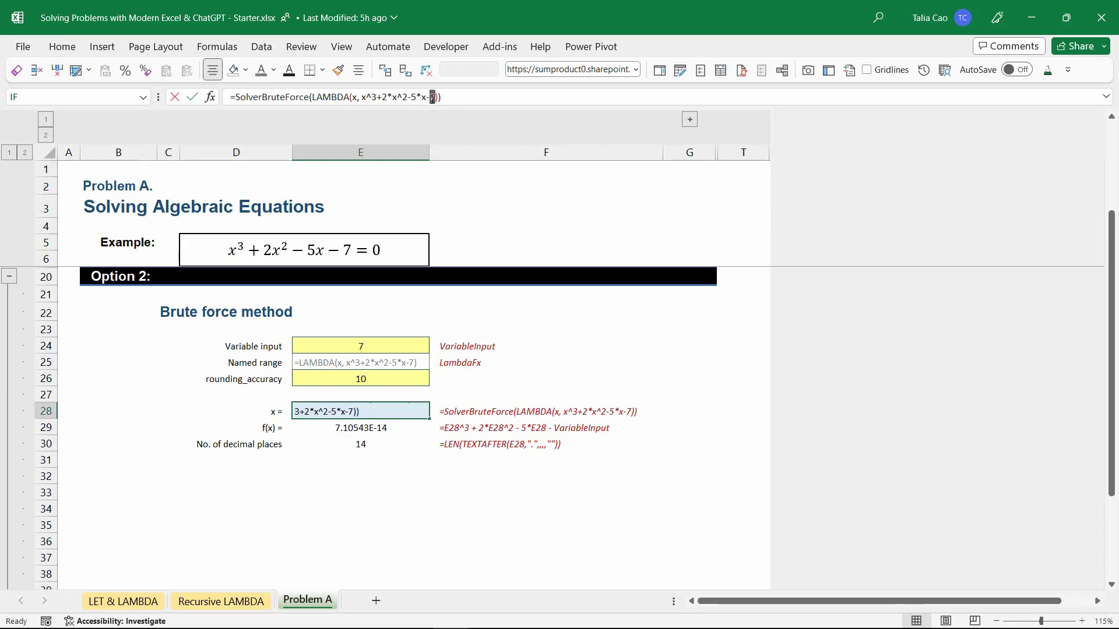
click(363, 347)
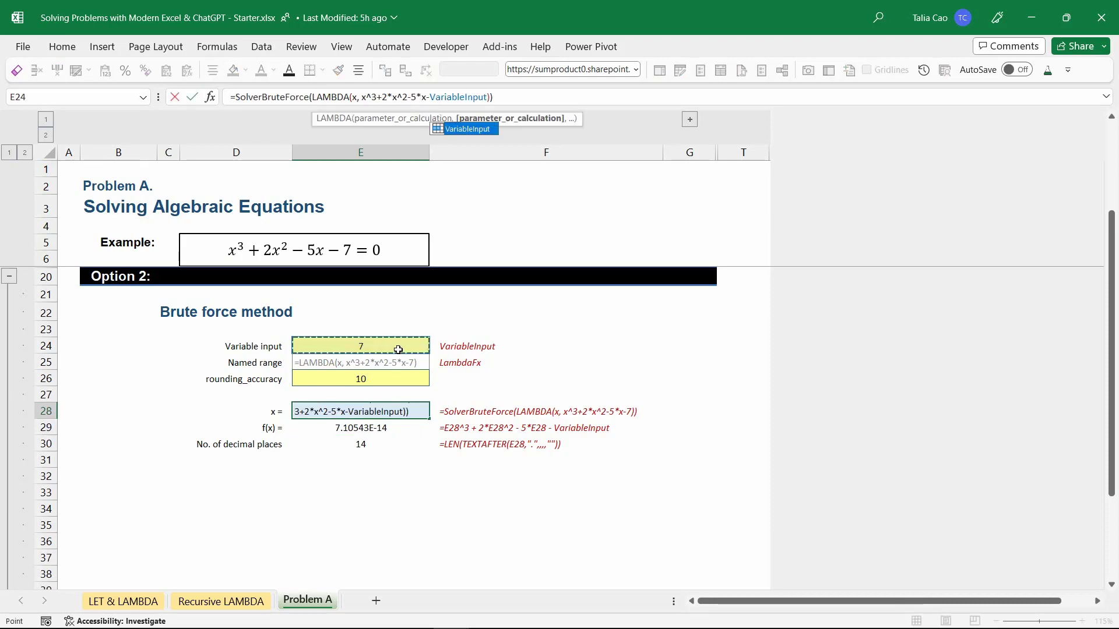
key(Return)
- Set the variable input in cell E24 to 12 and check the solution formula in E28
click(362, 348)
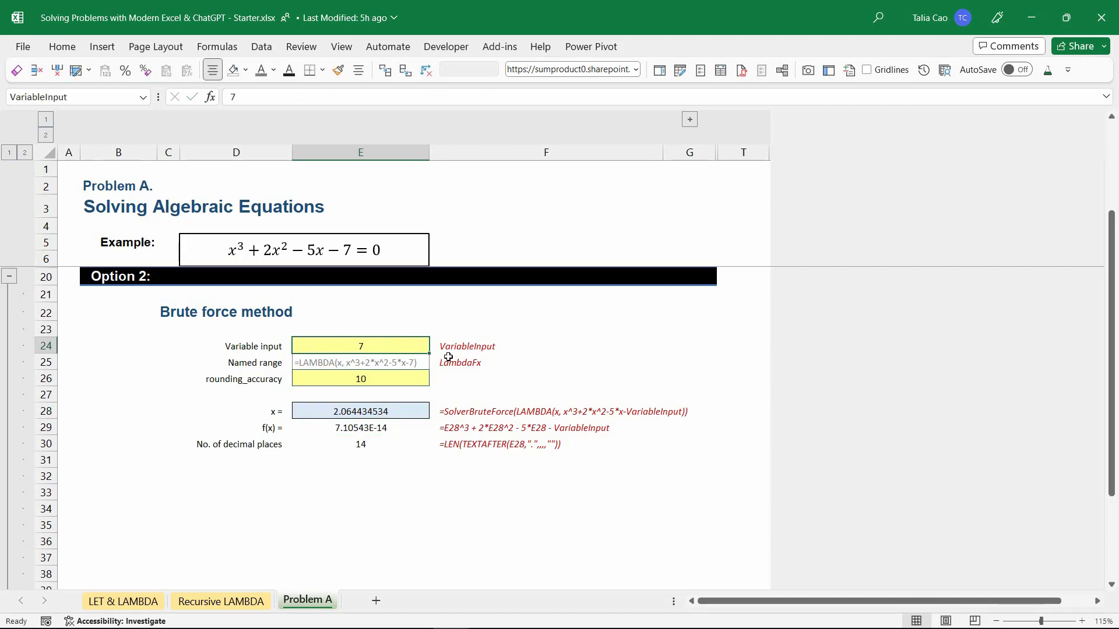
text(12)
key(Return)
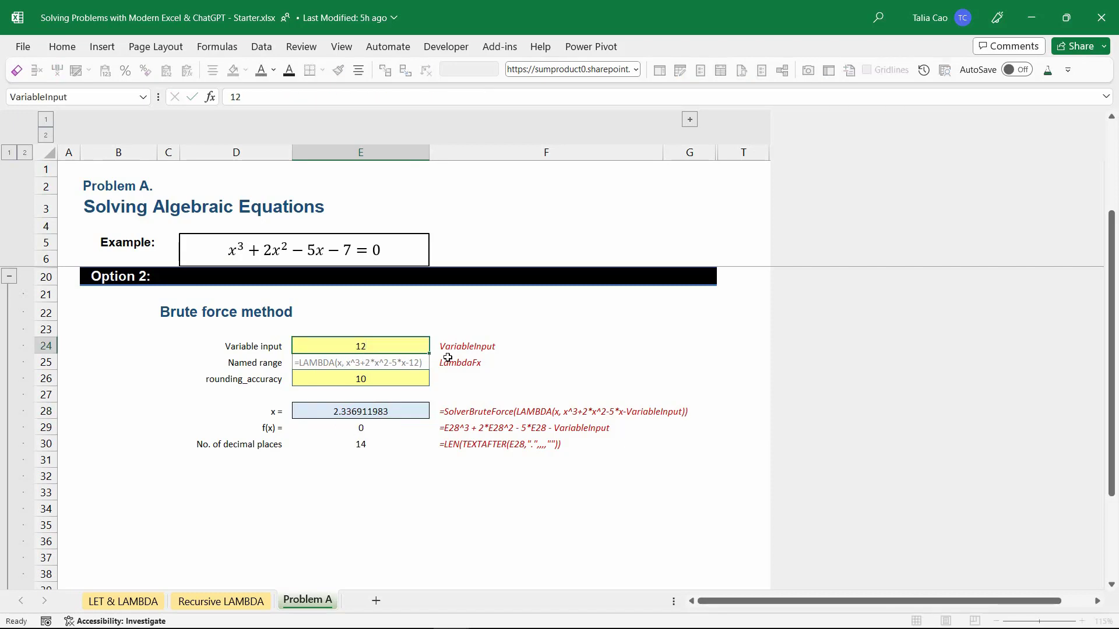
click(393, 412)
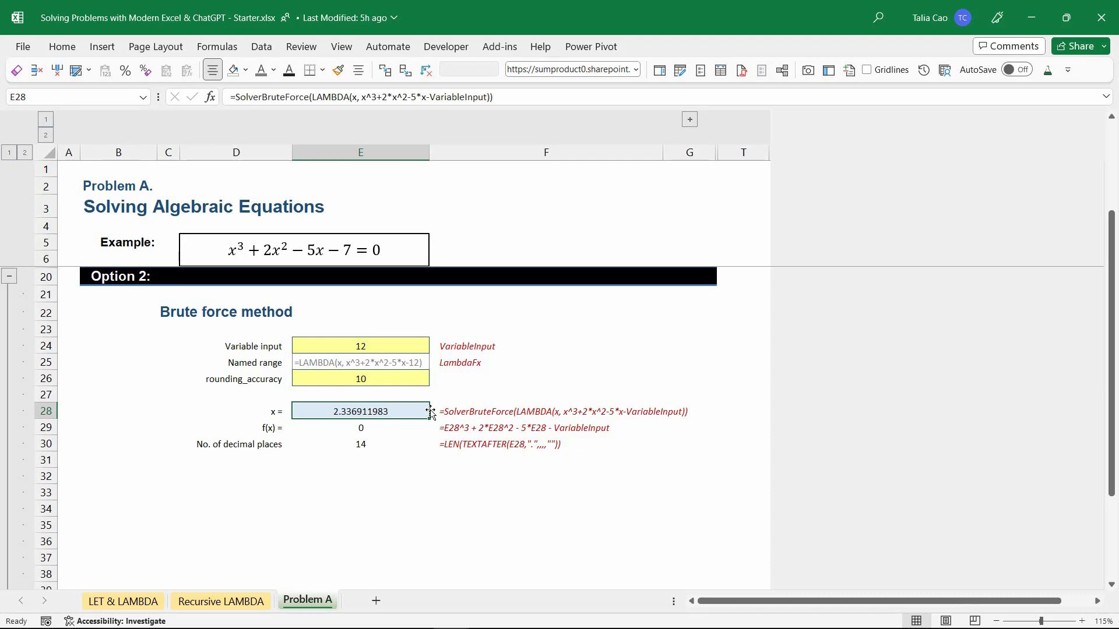
- Expand the grouped columns H to S to examine the full BruteForce formula, and collapse them again
click(692, 120)
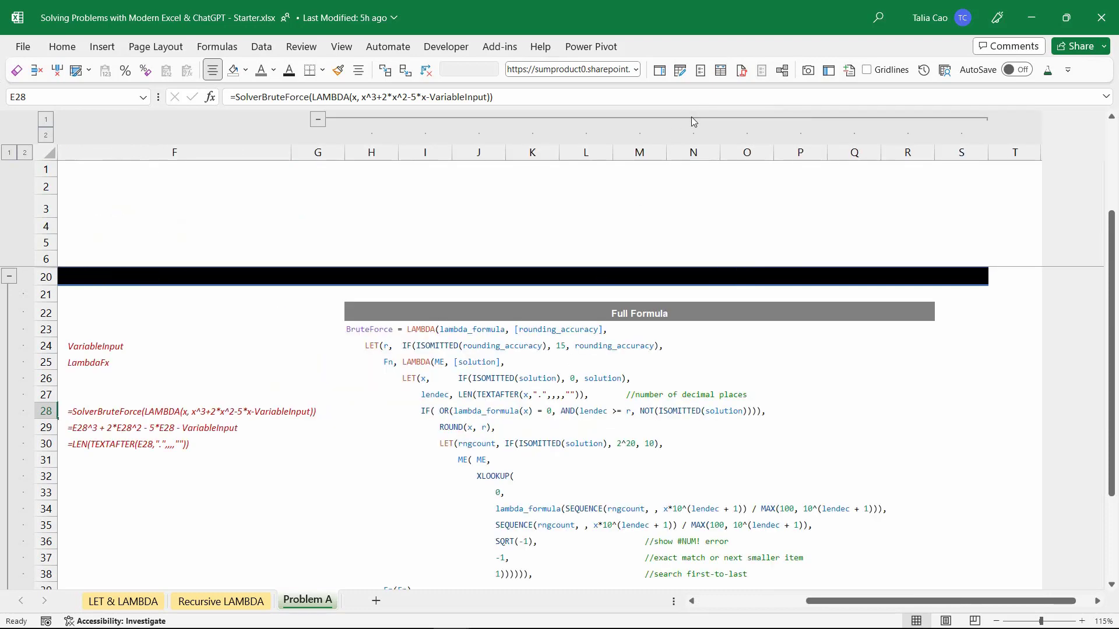
scroll(564, 503, down, 1)
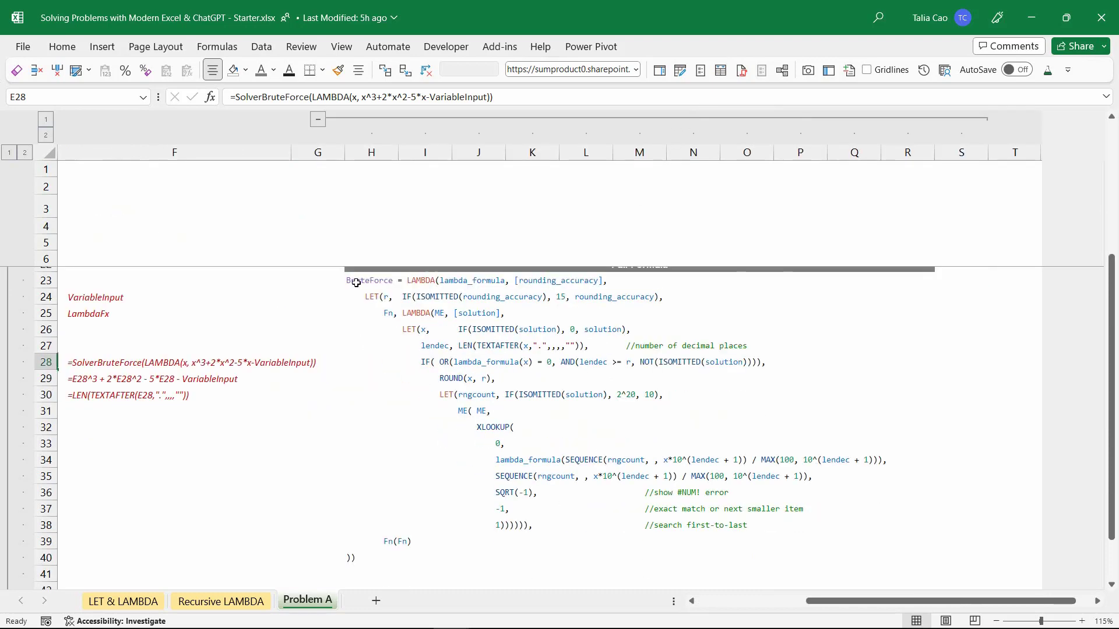
drag(349, 281, 355, 566)
click(639, 344)
click(656, 495)
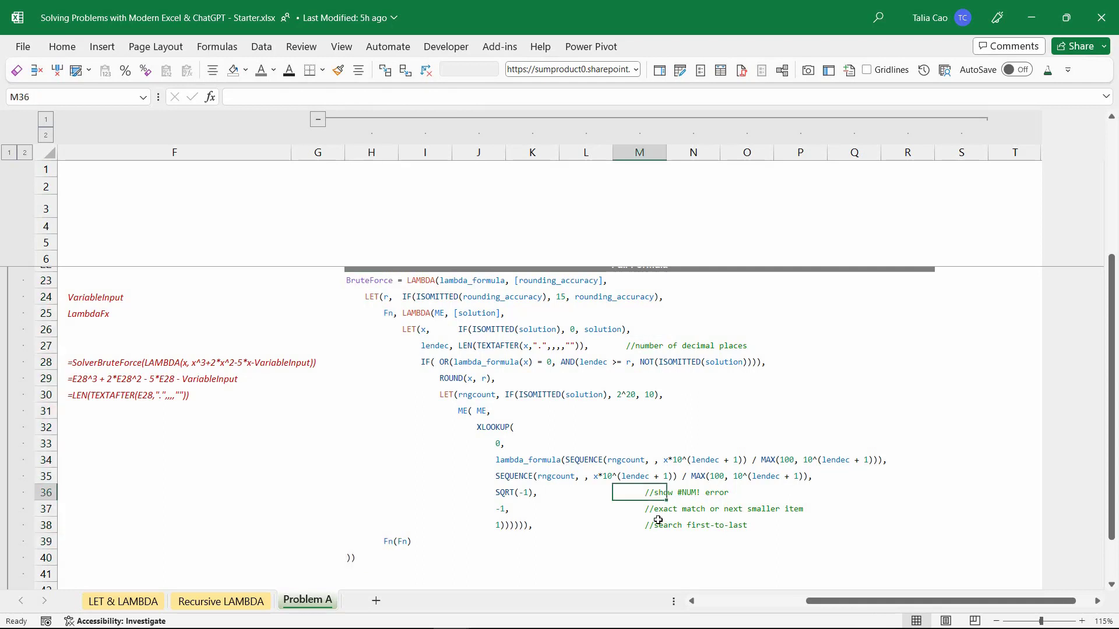
click(659, 510)
click(660, 526)
click(479, 318)
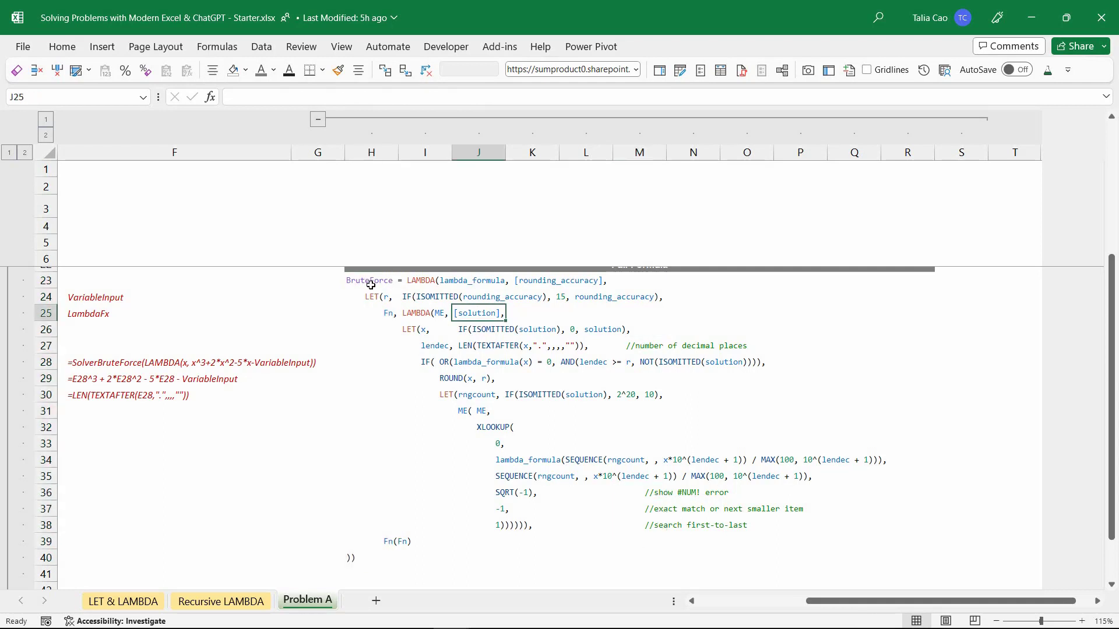
click(373, 281)
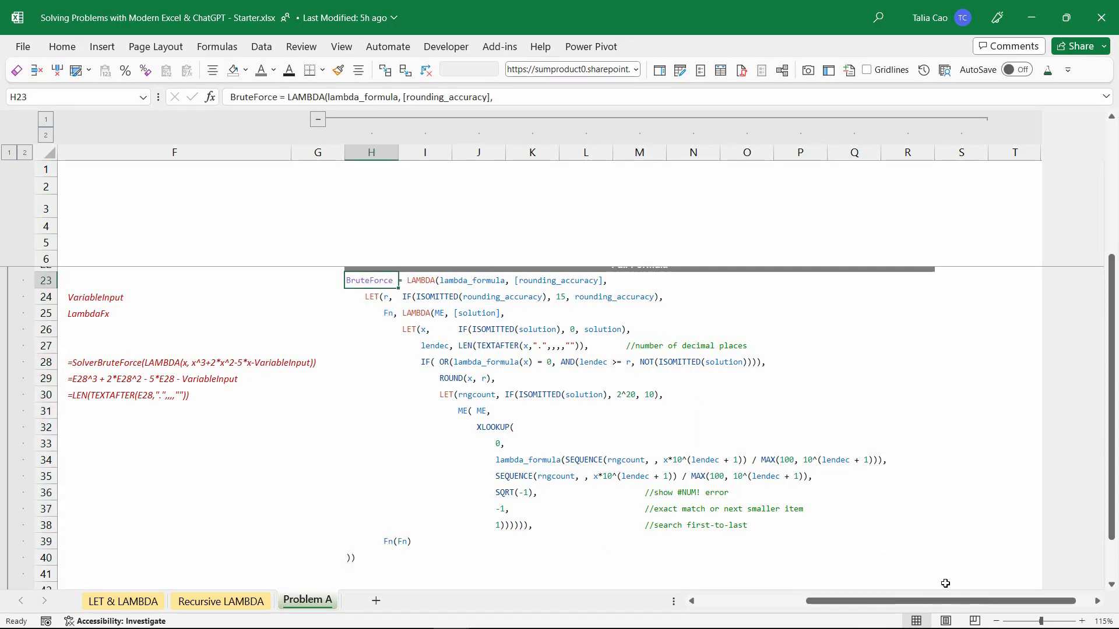
drag(854, 601, 746, 602)
scroll(641, 303, up, 1)
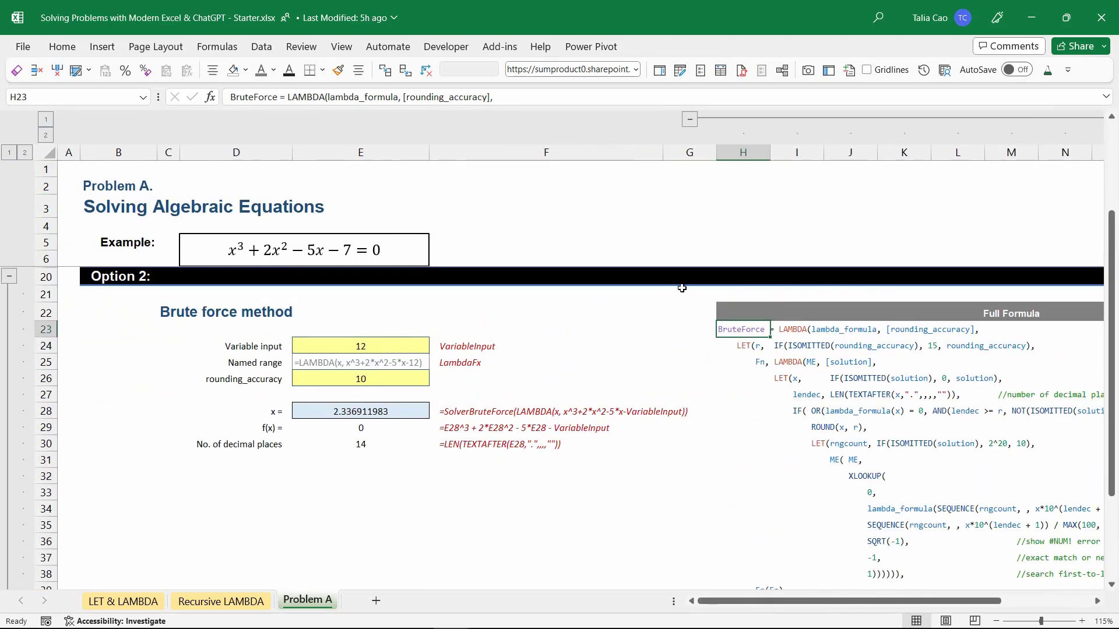
click(690, 119)
- Add cell E26 as the rounding_accuracy argument of SolverBruteForce in E28 and check the decimal places, f(x) and x cells
click(413, 418)
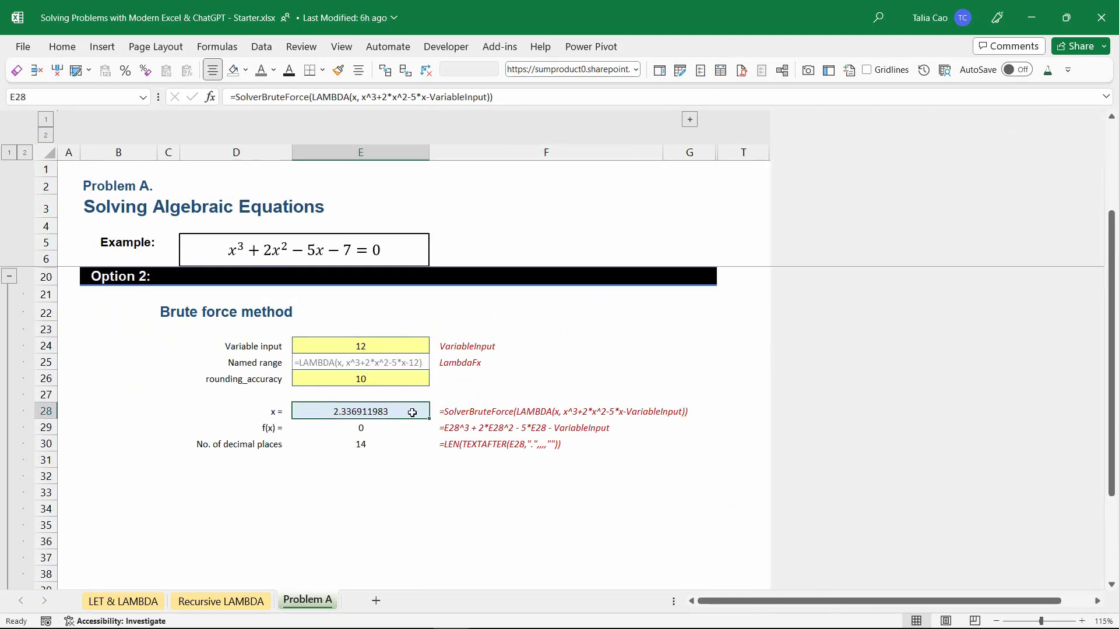
click(489, 97)
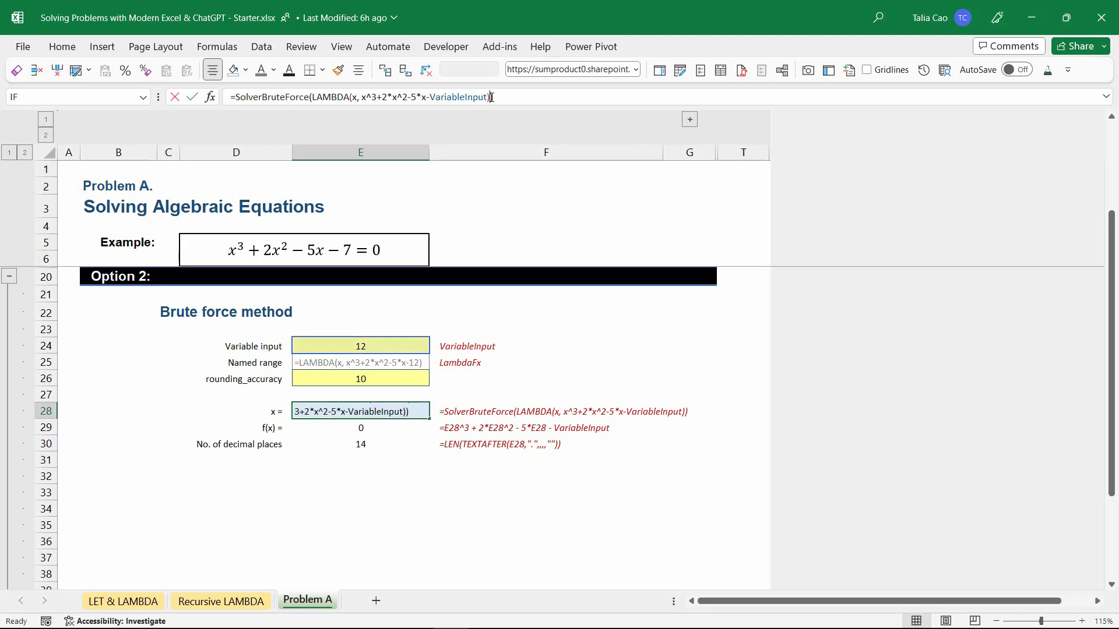
text(,)
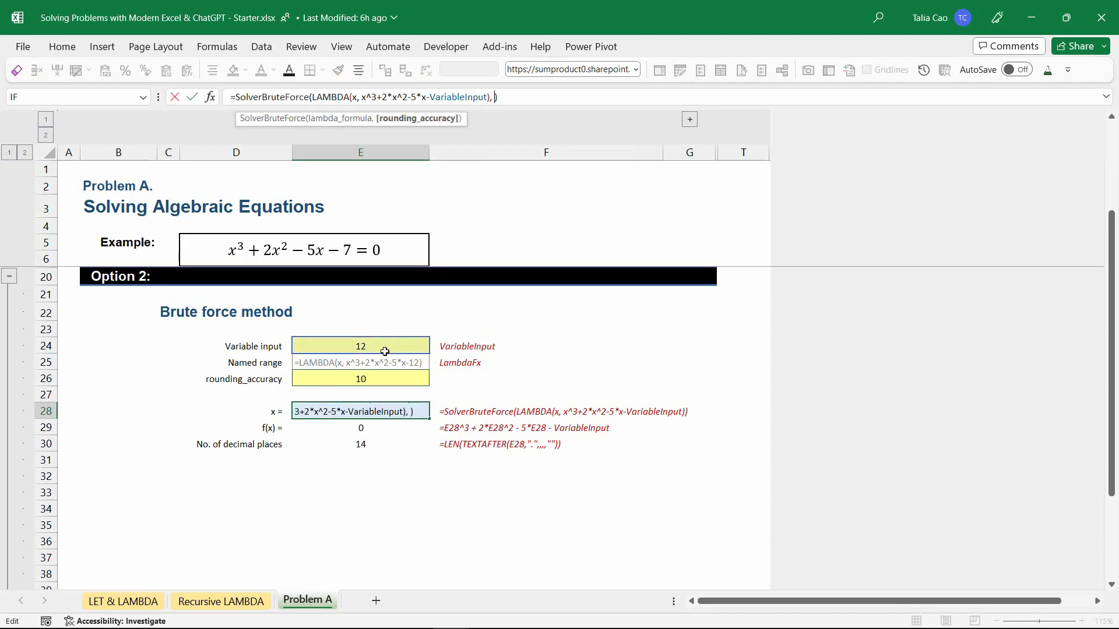
click(359, 378)
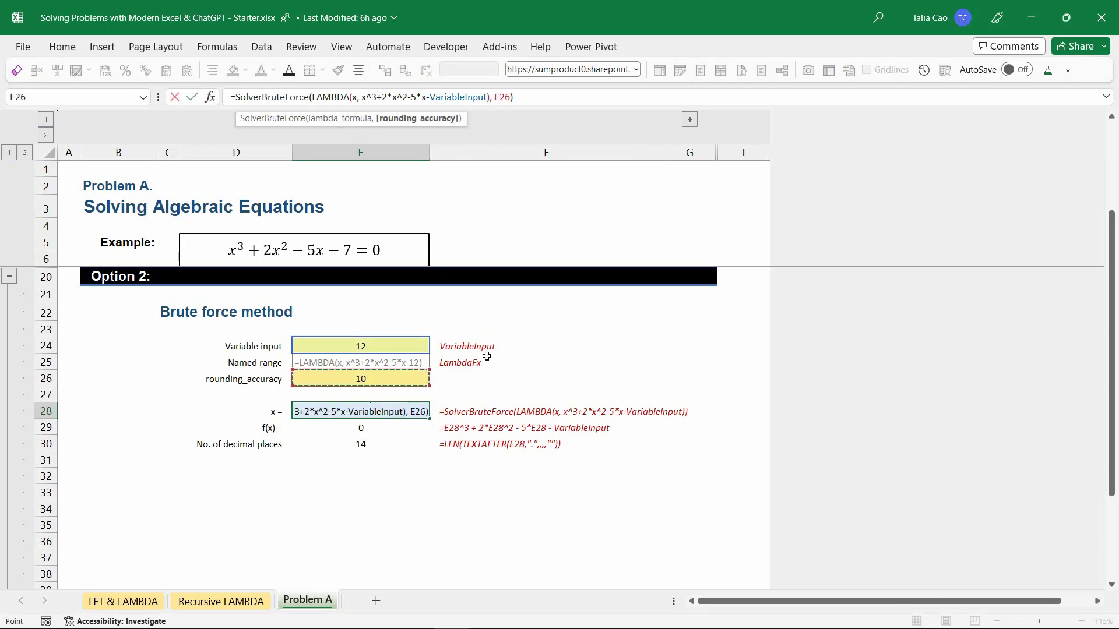
key(Return)
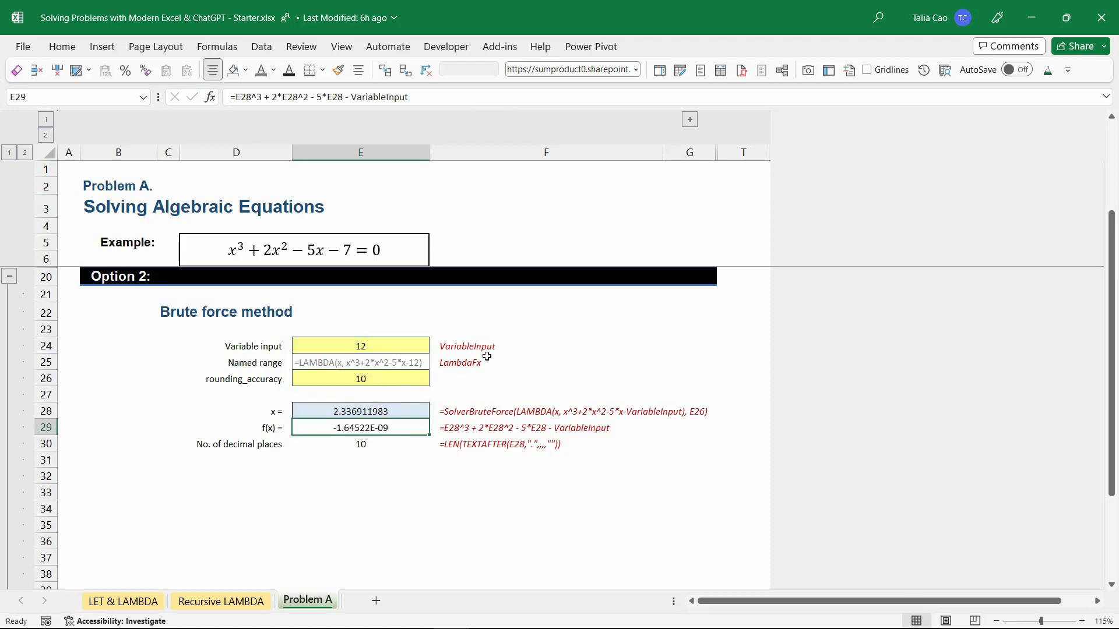
click(366, 446)
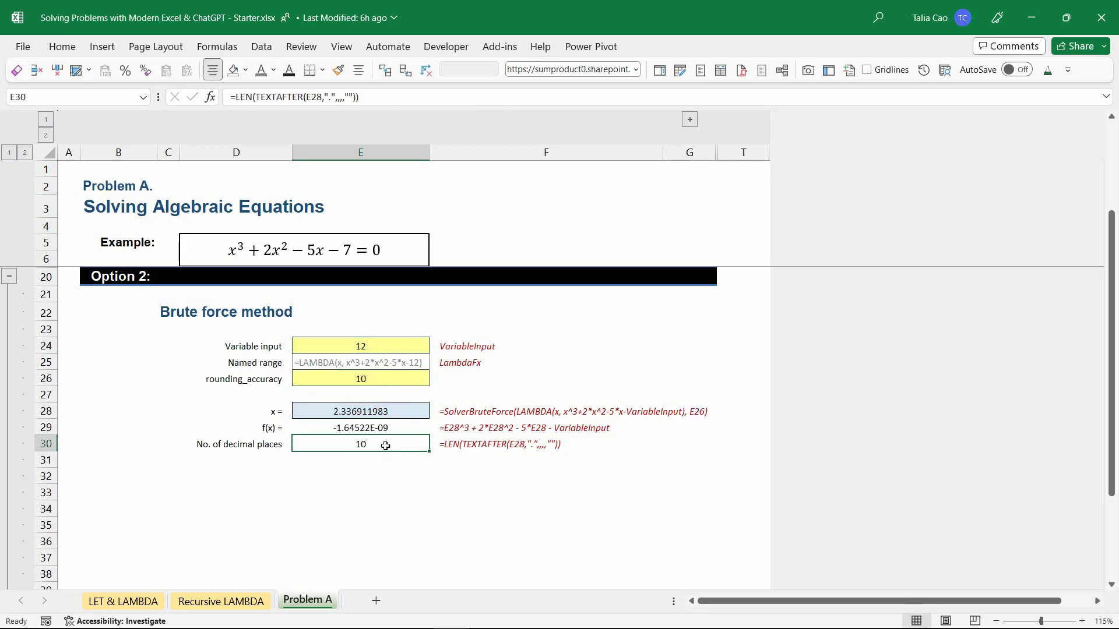
click(392, 430)
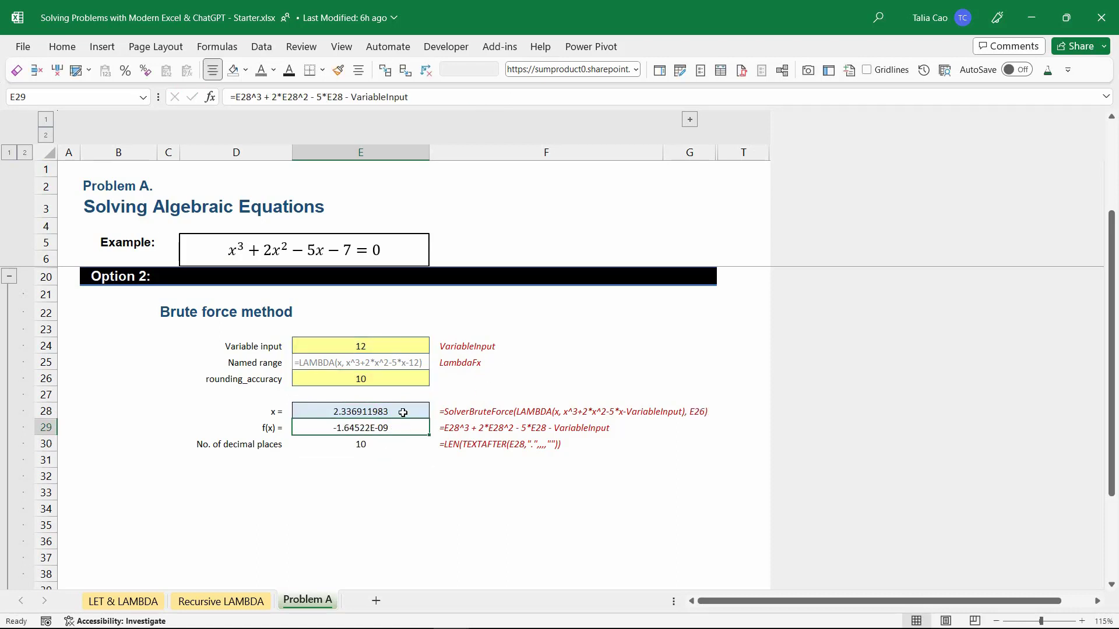
click(400, 412)
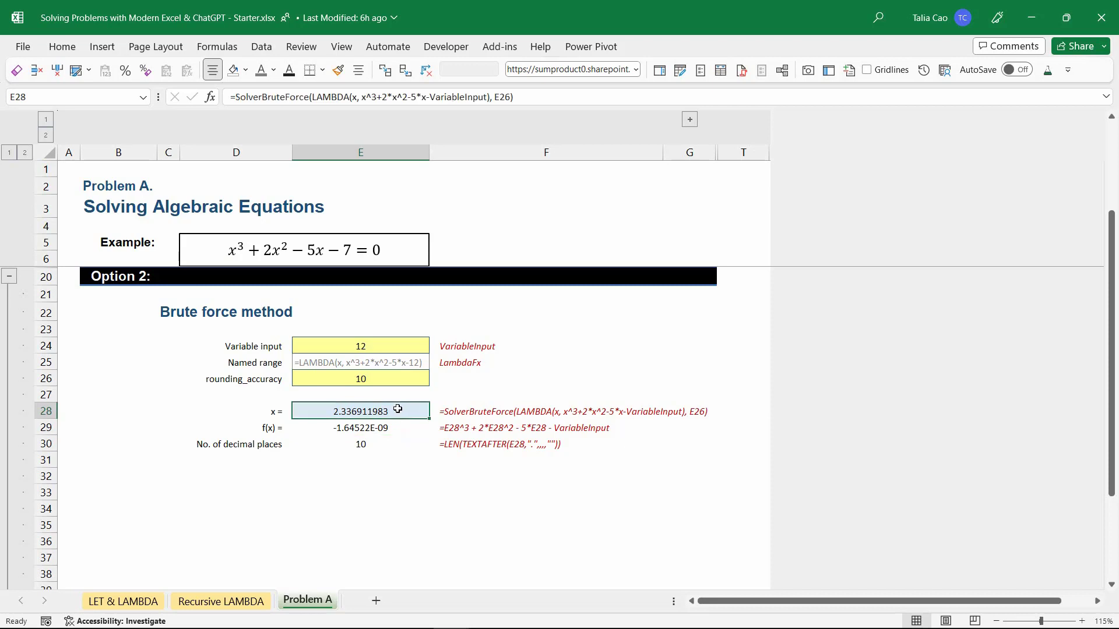
- Set the rounding_accuracy value in cell E26 to 5 and select the x result
click(388, 376)
text(5)
key(Return)
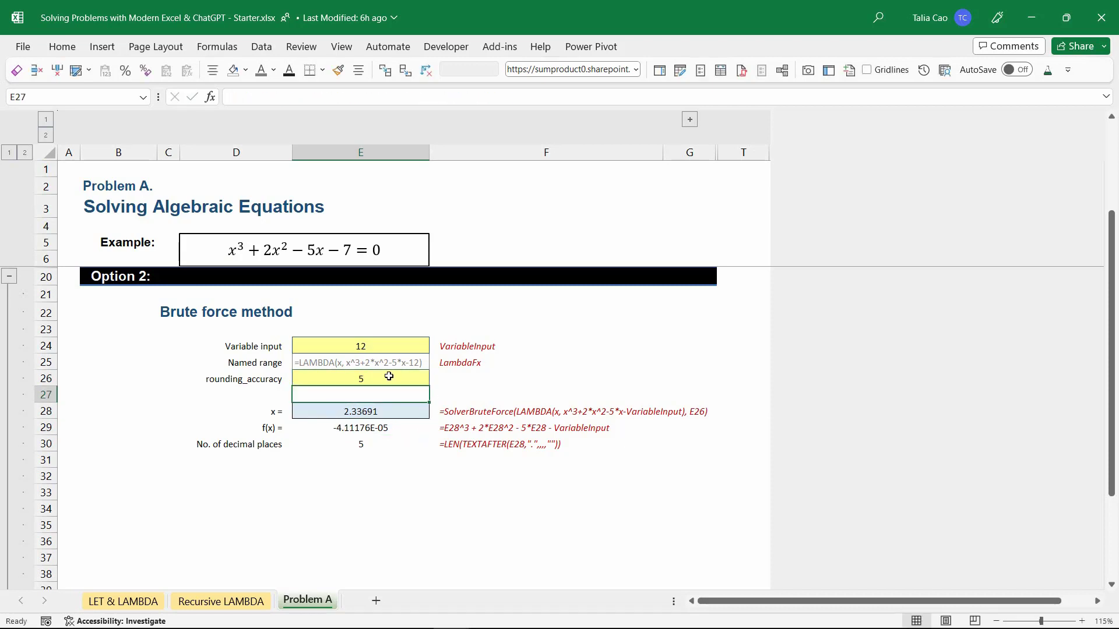
click(388, 416)
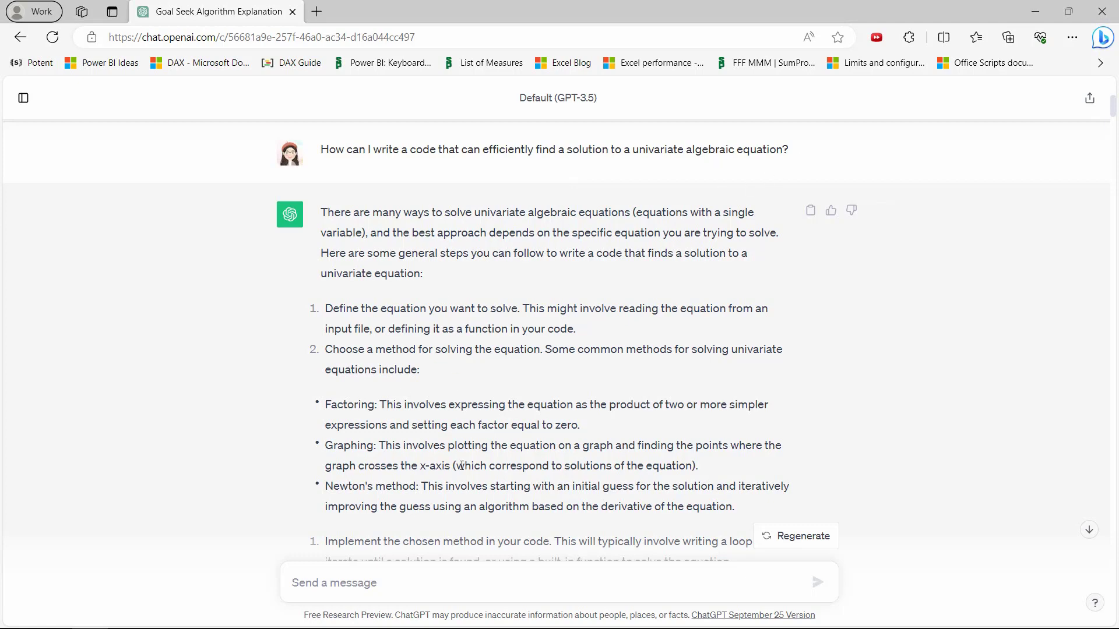
- Read ChatGPT's methods for solving univariate equations, its VBA SolveEquation code using Newton's method, and the Derivative helper function
scroll(532, 398, down, 3)
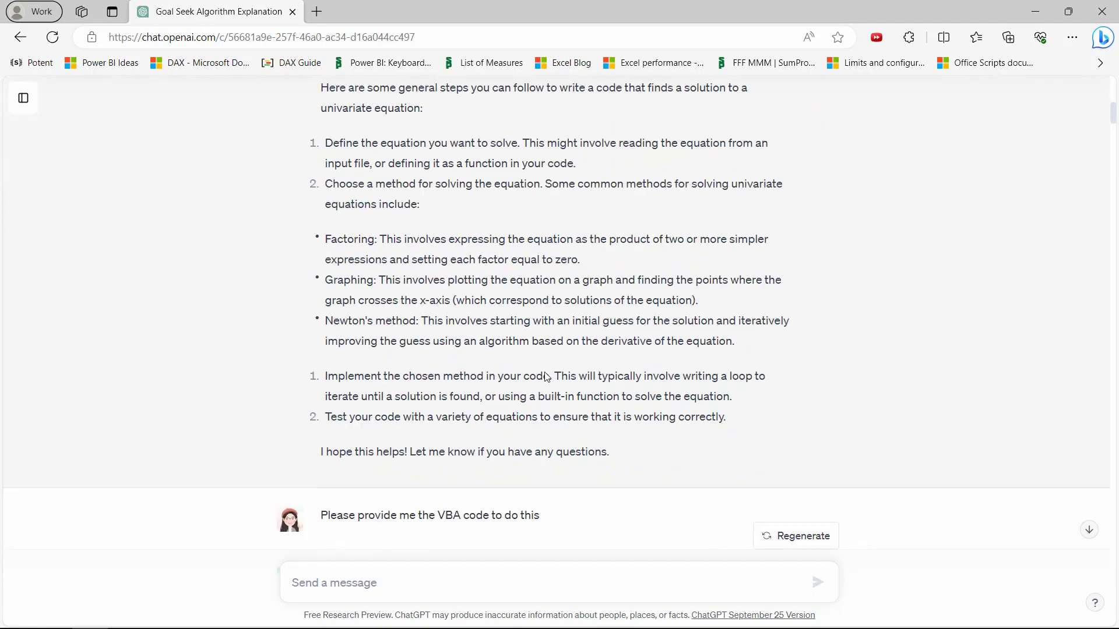
scroll(546, 377, up, 2)
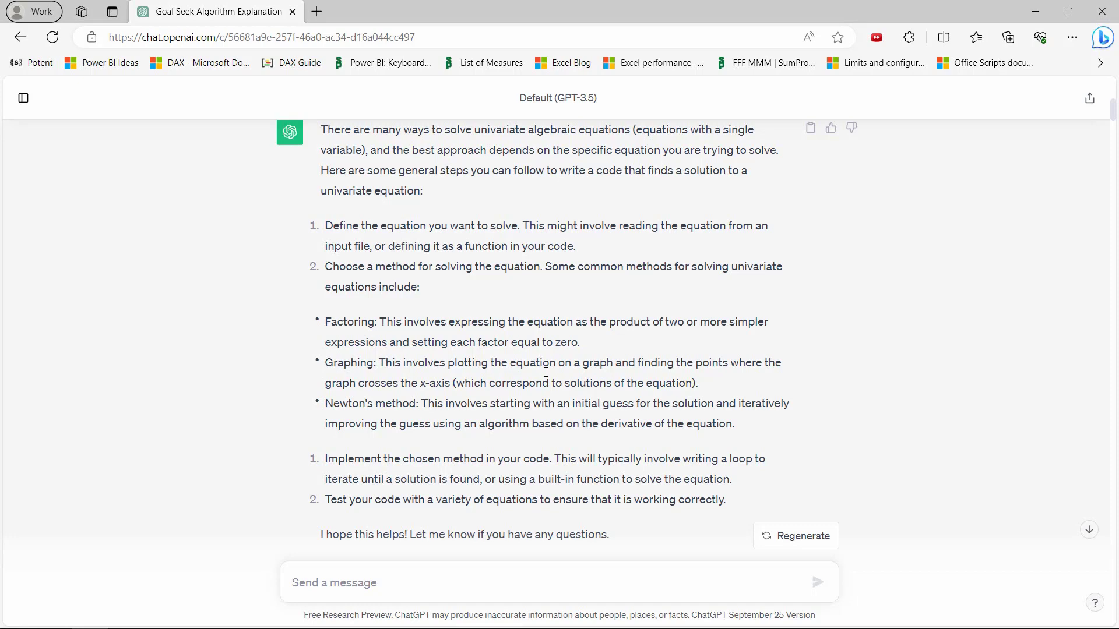
scroll(546, 372, down, 8)
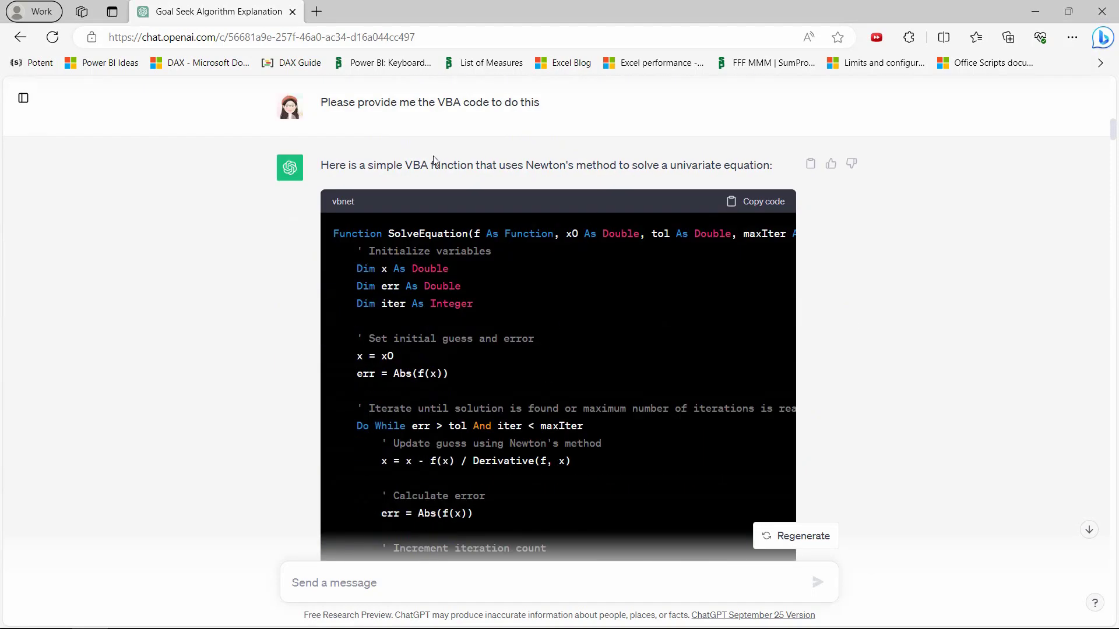
scroll(808, 392, down, 9)
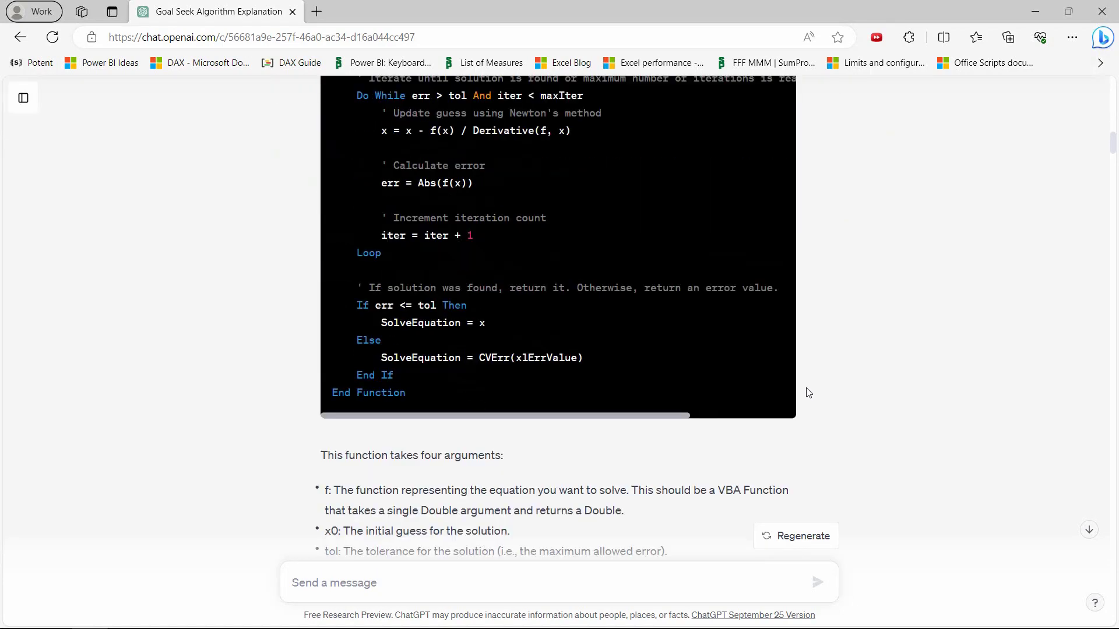
scroll(808, 393, down, 3)
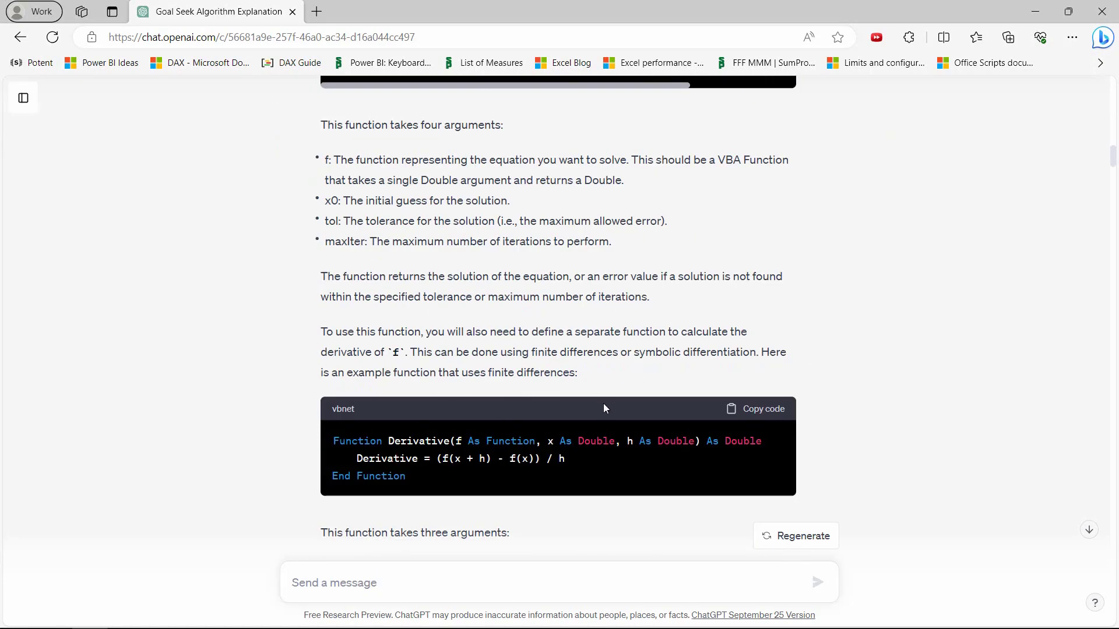
scroll(605, 402, down, 1)
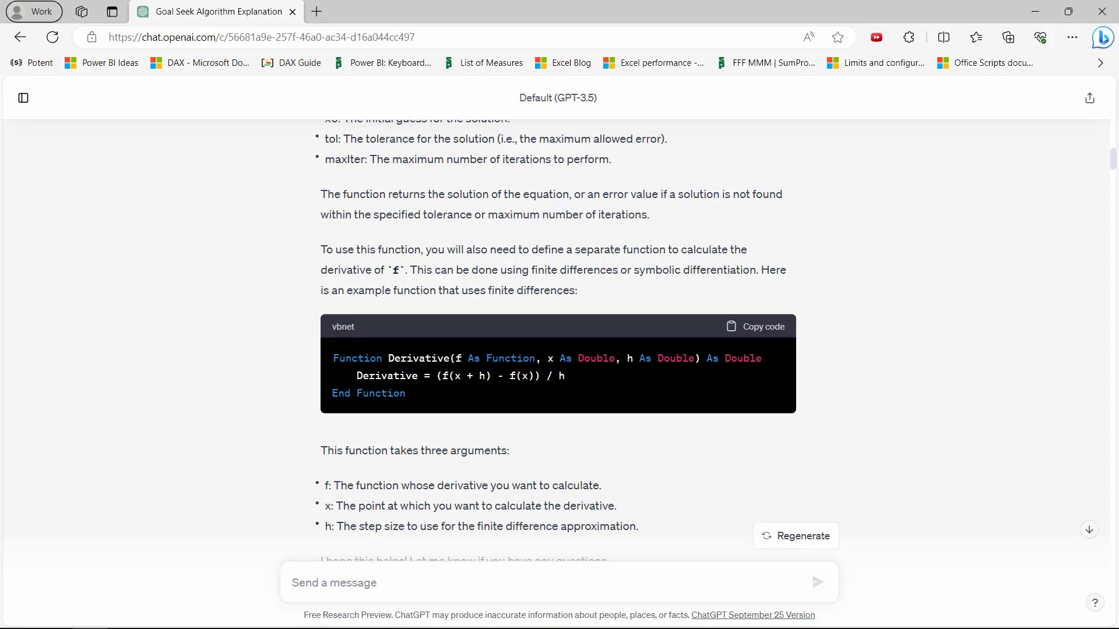
- Review ChatGPT's LAMBDA rewrite of SolveEquation, its explanation of CVErr(xlErrValue), and its answer on inputting f in LAMBDA
scroll(606, 403, down, 15)
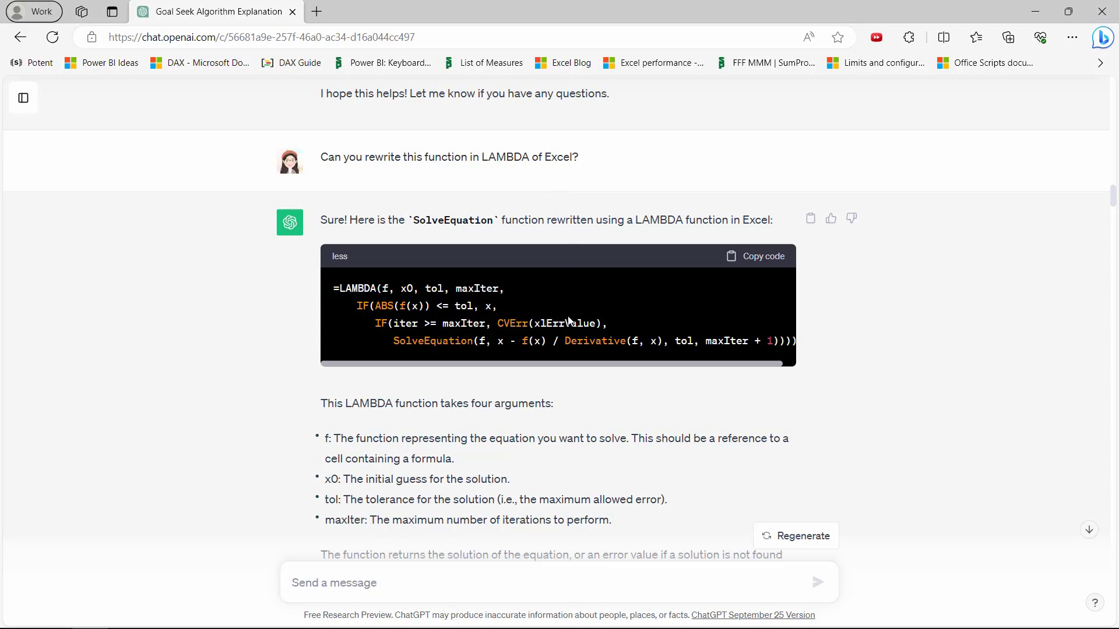
double_click(518, 323)
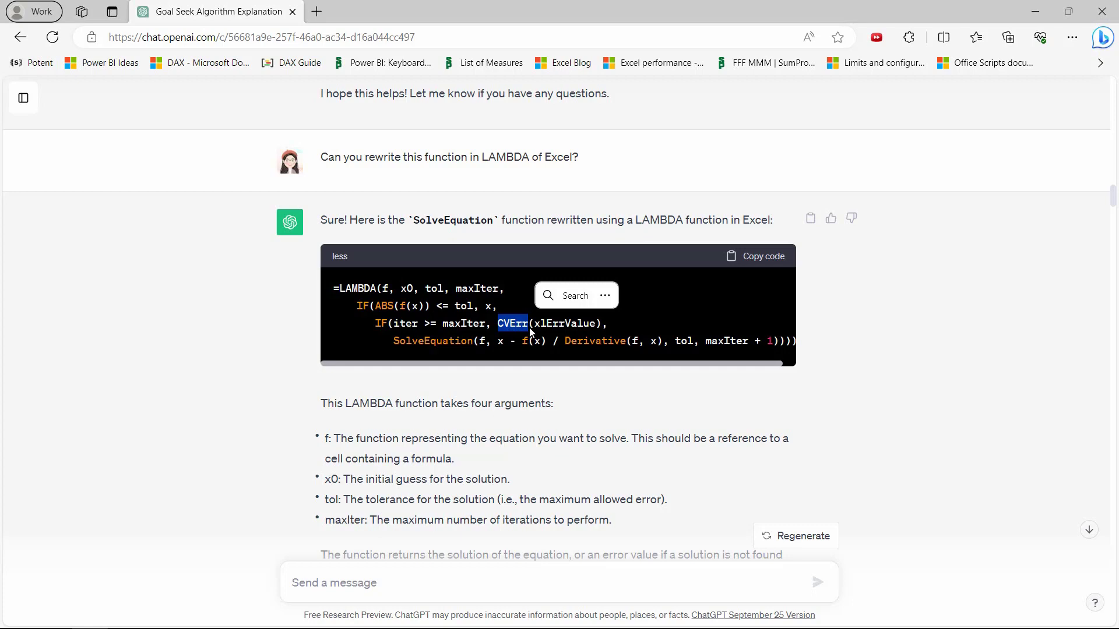
scroll(530, 332, down, 10)
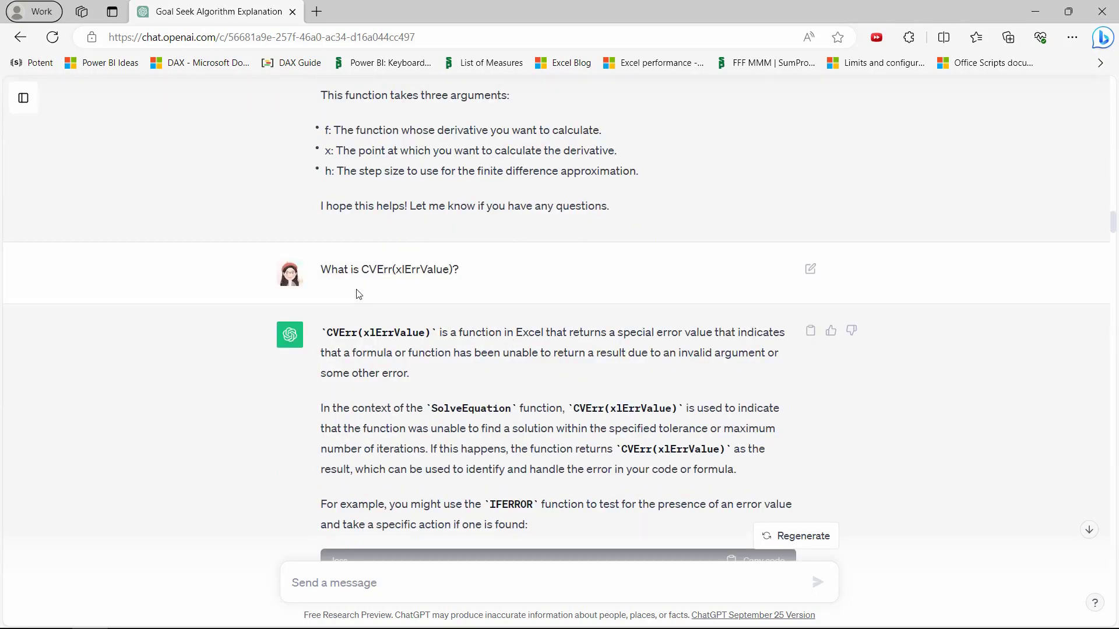
scroll(358, 295, down, 3)
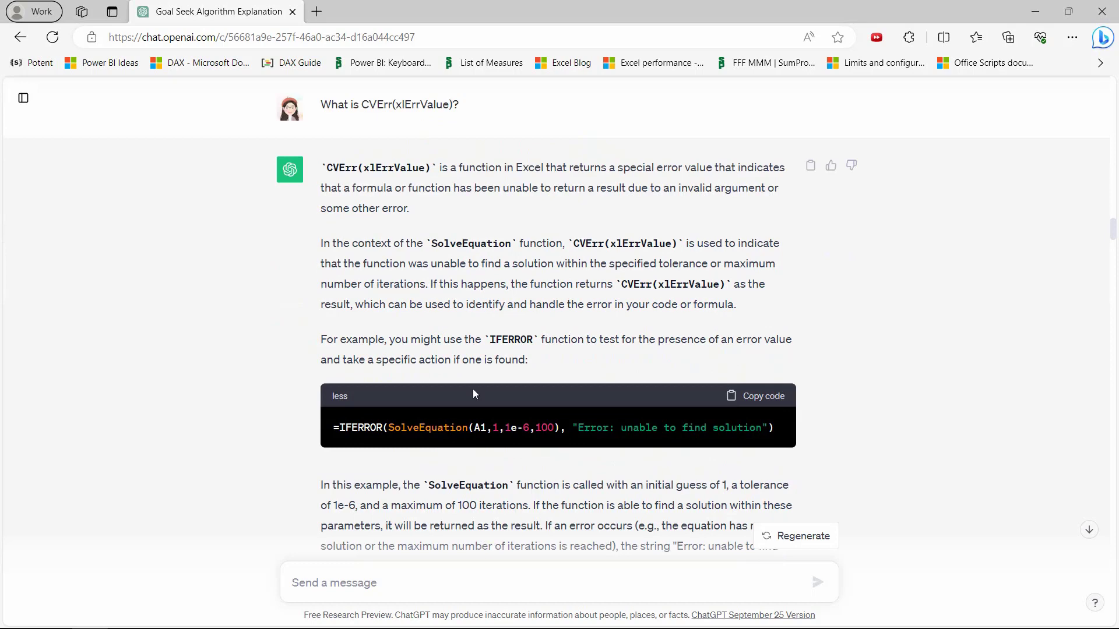
scroll(582, 351, down, 7)
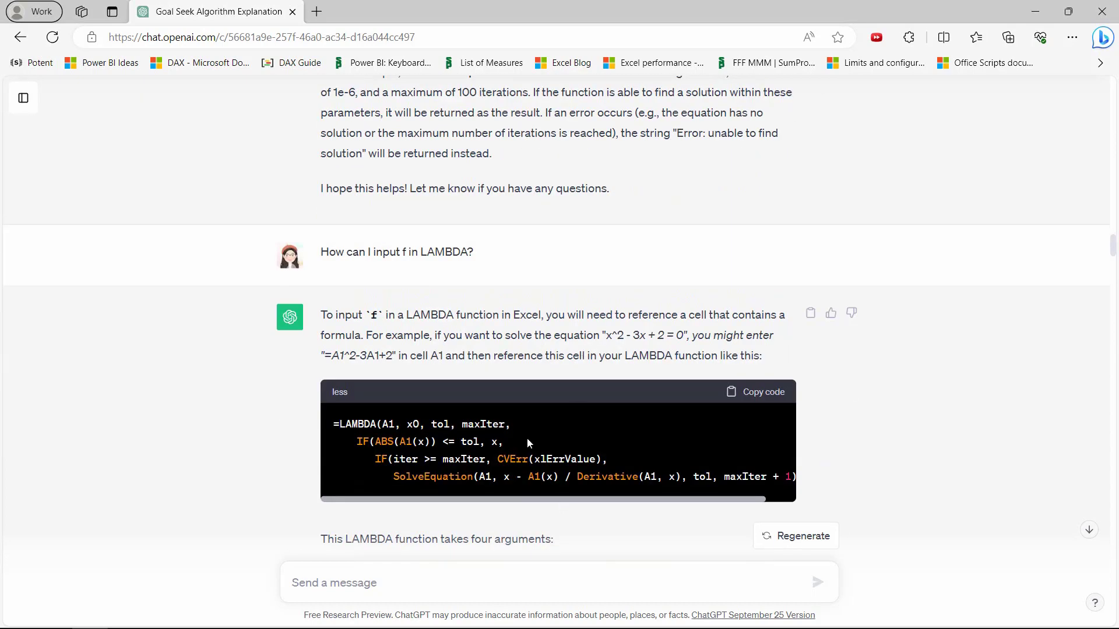
scroll(529, 443, down, 1)
drag(496, 376, 528, 376)
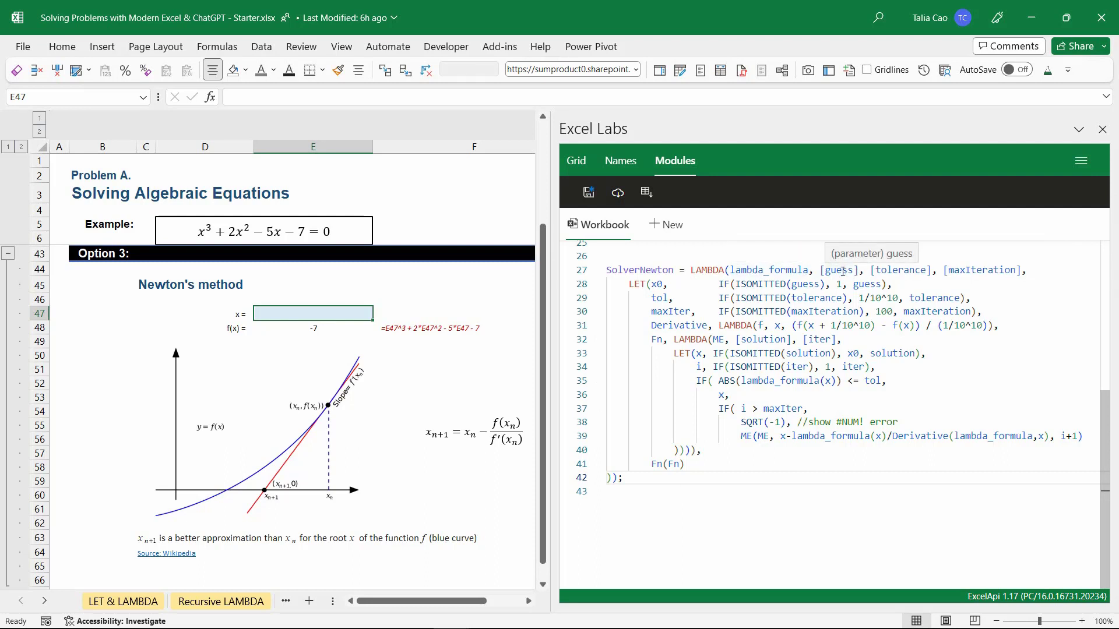
- In Excel Labs, examine SolverNewton's optional guess, tolerance and maxIteration arguments and the default values assigned to x0, tol and maxIter
drag(821, 272, 932, 271)
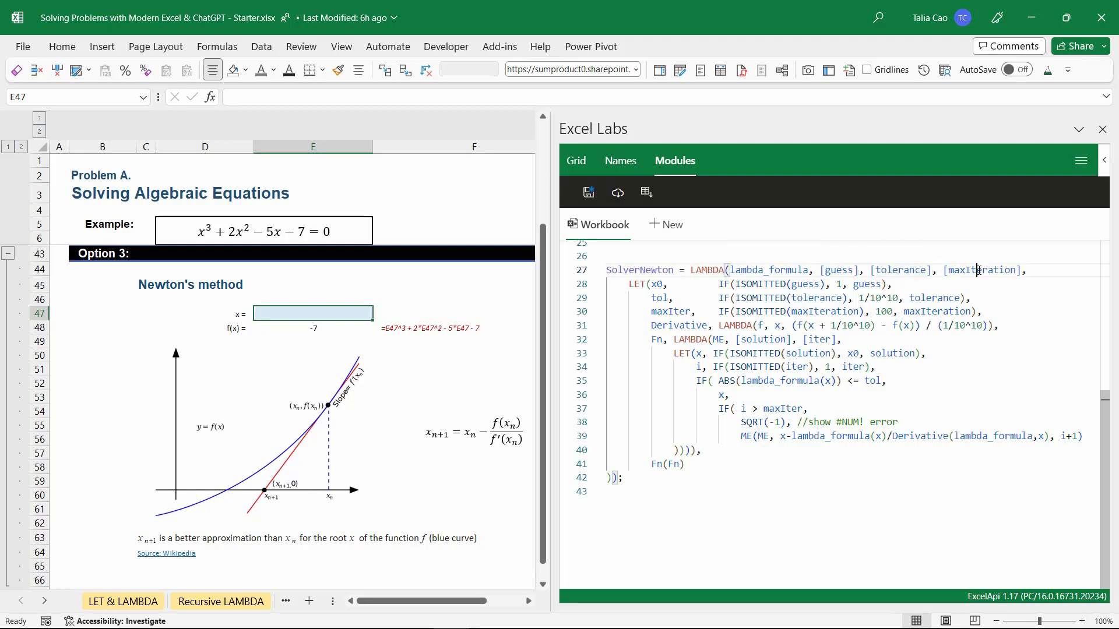
double_click(982, 270)
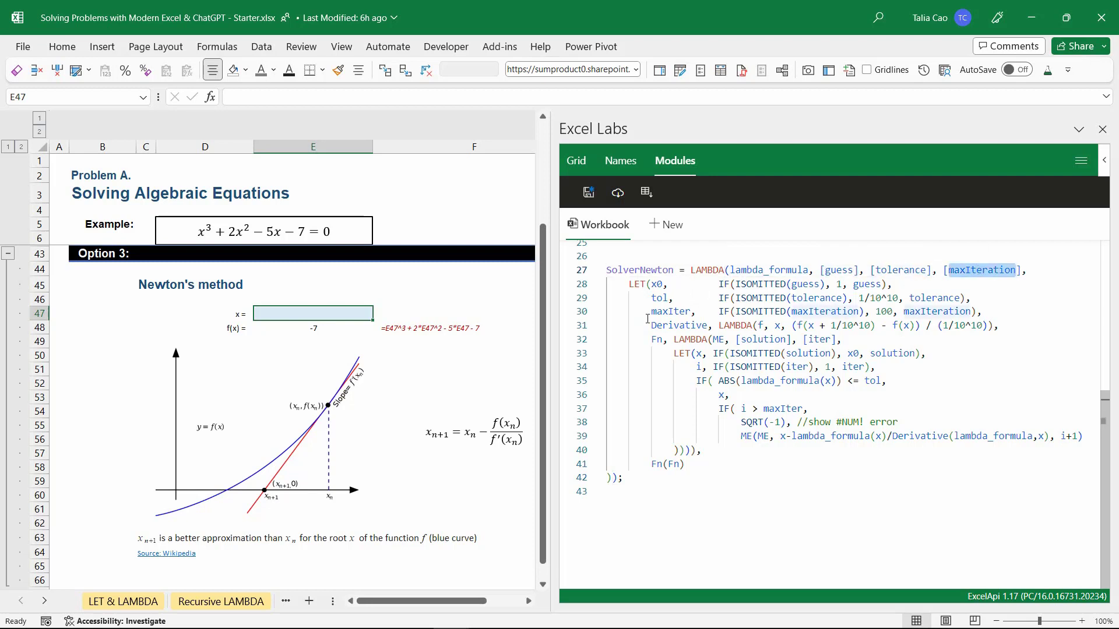
drag(651, 284, 981, 308)
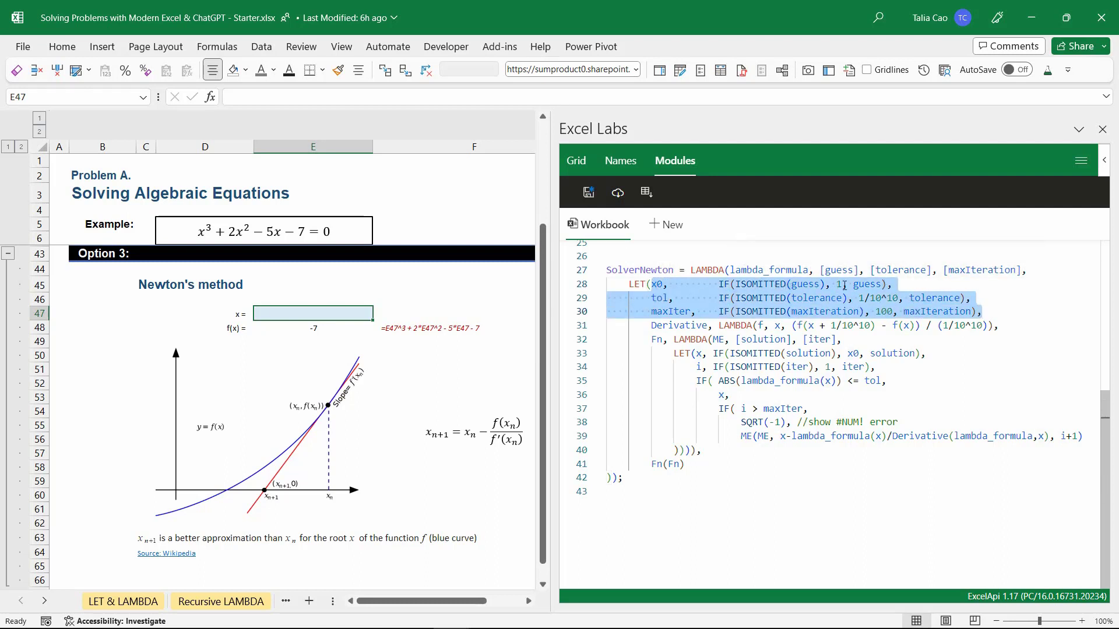
click(651, 285)
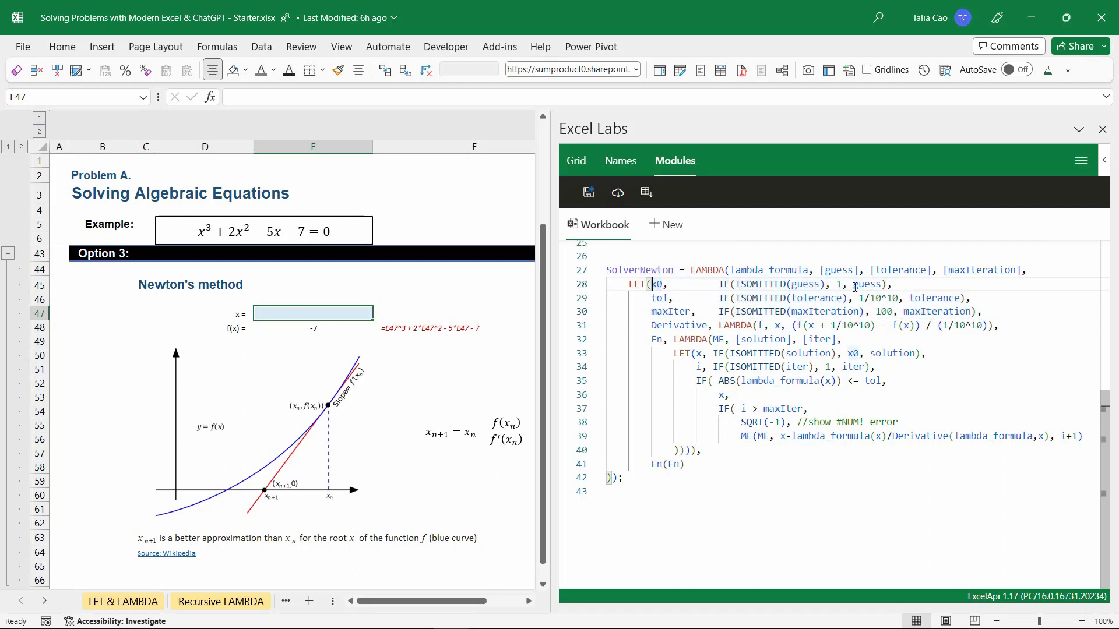
click(837, 285)
double_click(838, 285)
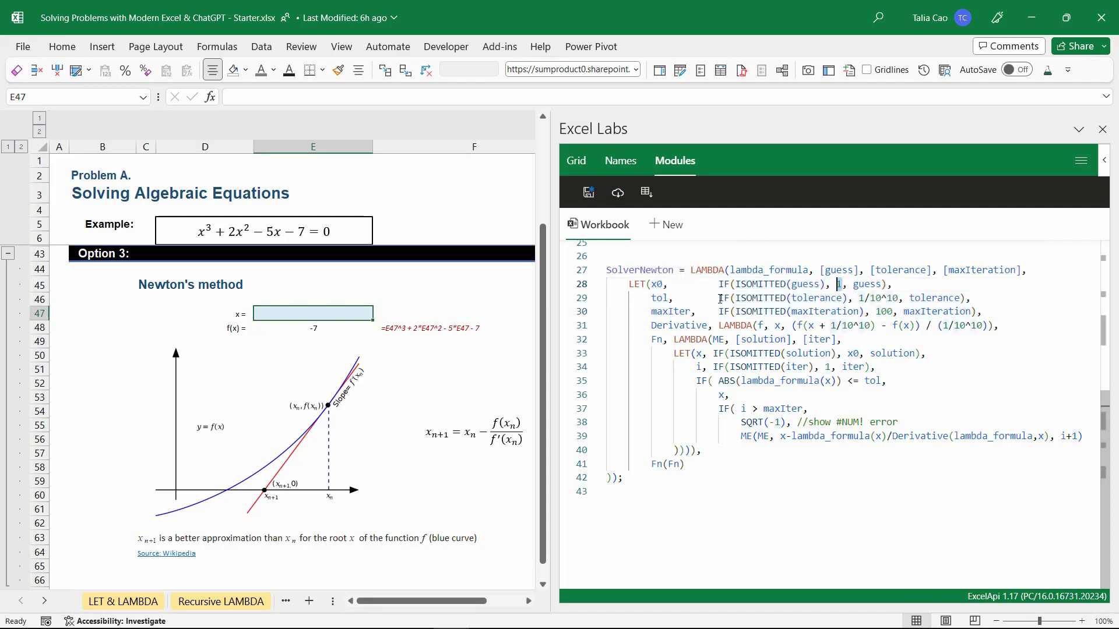
drag(721, 299, 900, 297)
click(899, 297)
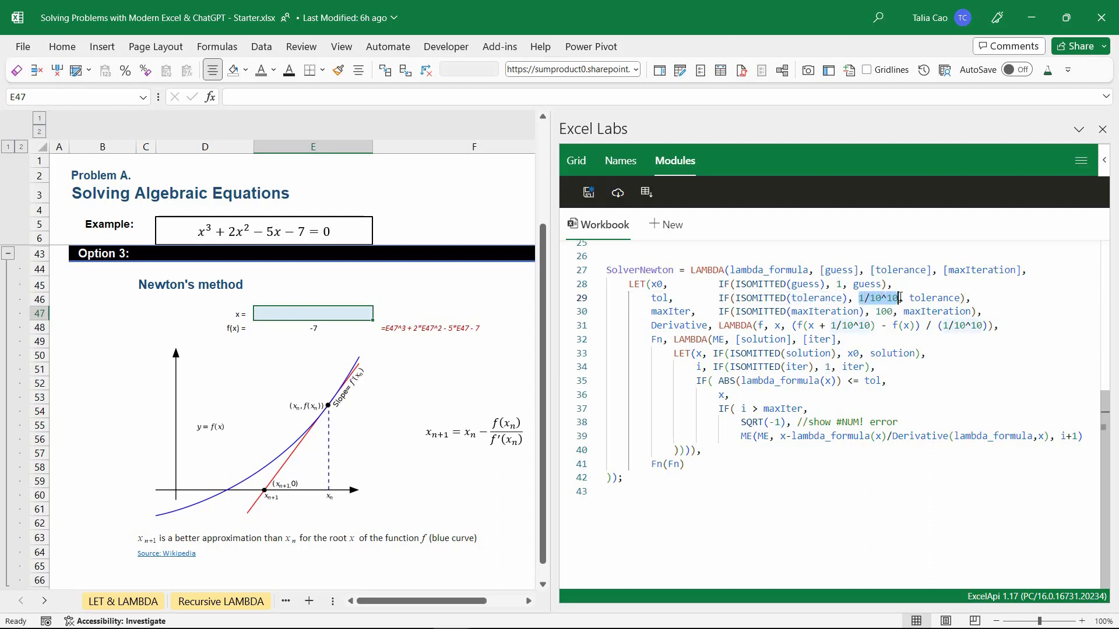
double_click(881, 311)
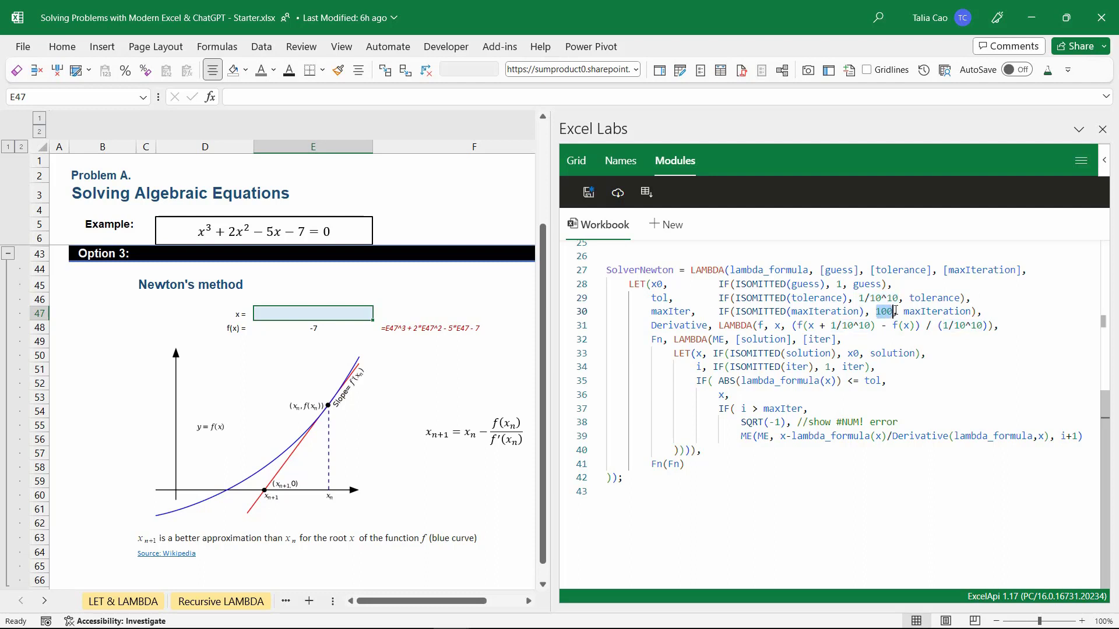
- Examine the Derivative LAMBDA in SolverNewton, including its f and x parameters and the finite-difference expression
drag(719, 326, 995, 326)
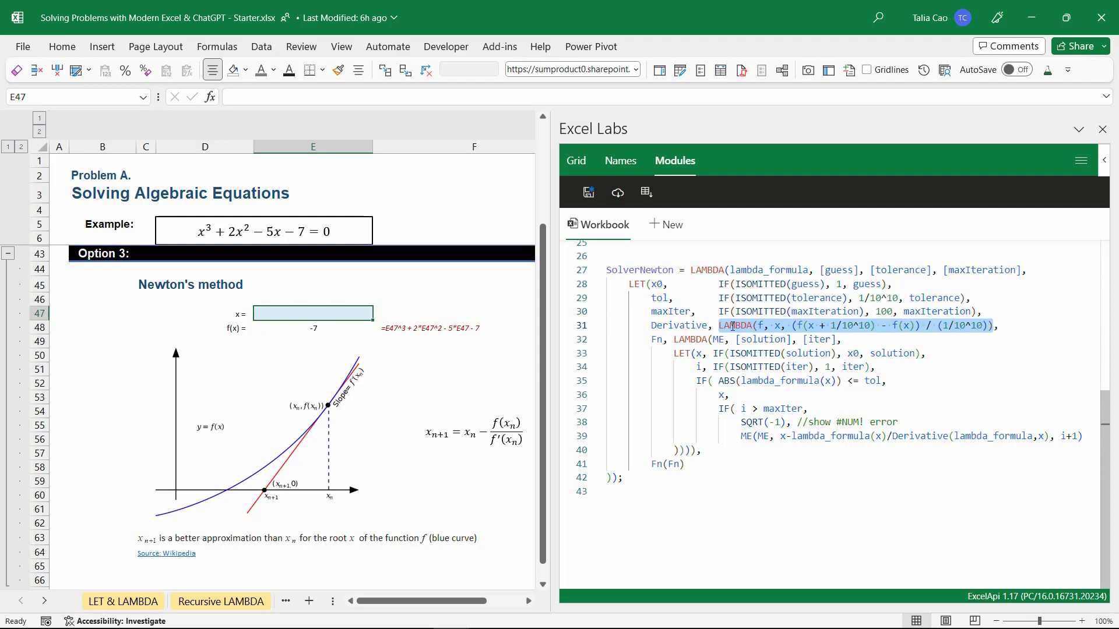
click(760, 325)
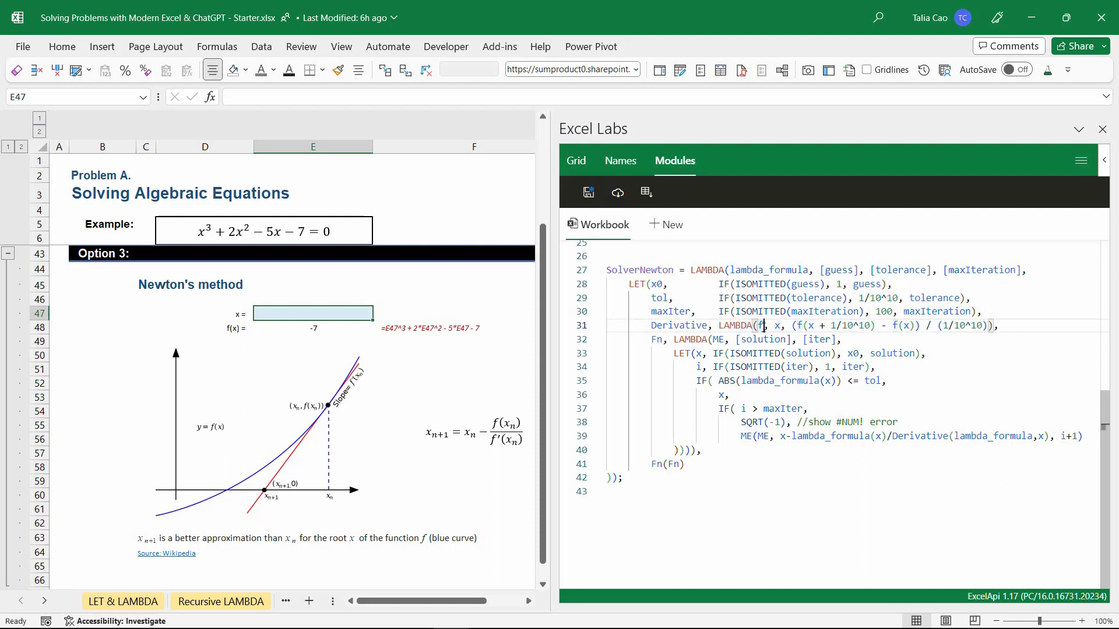
click(779, 325)
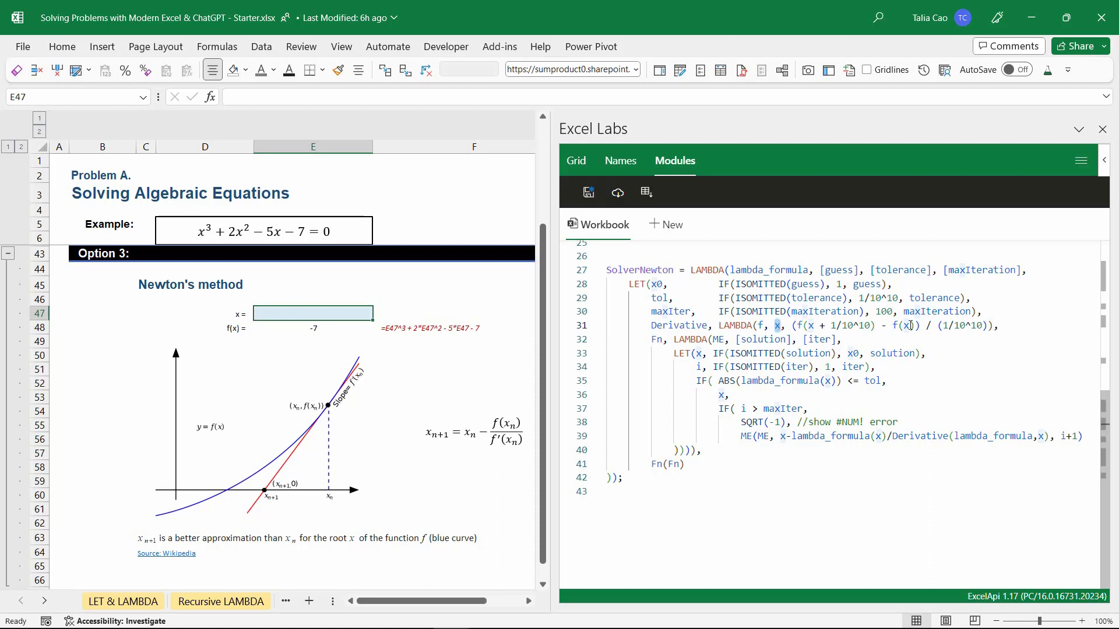
click(794, 325)
text(()
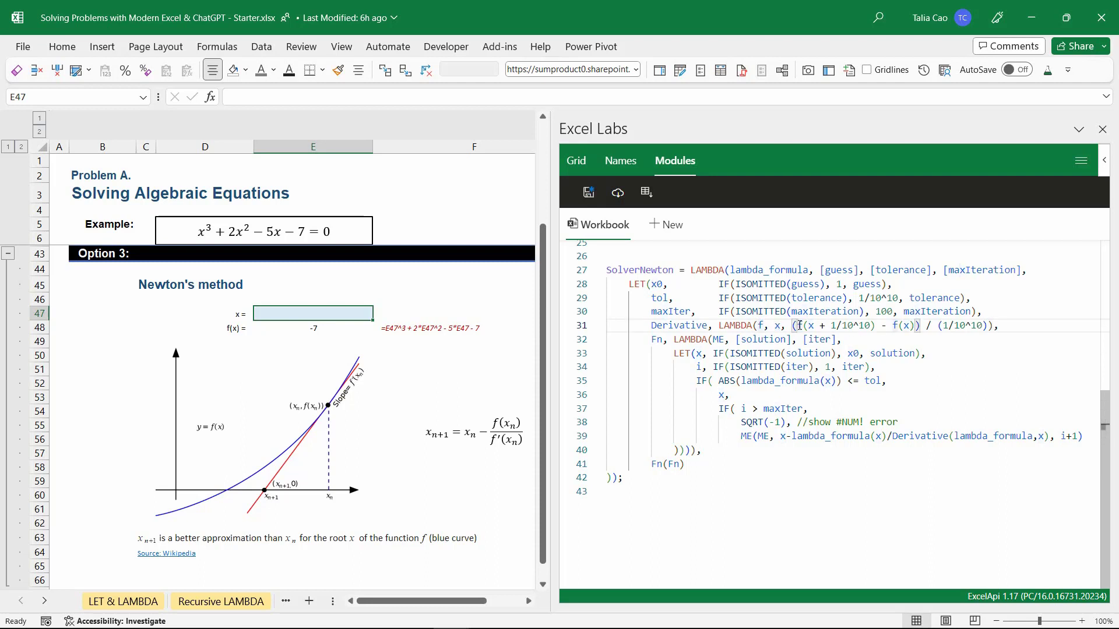
drag(798, 325, 989, 325)
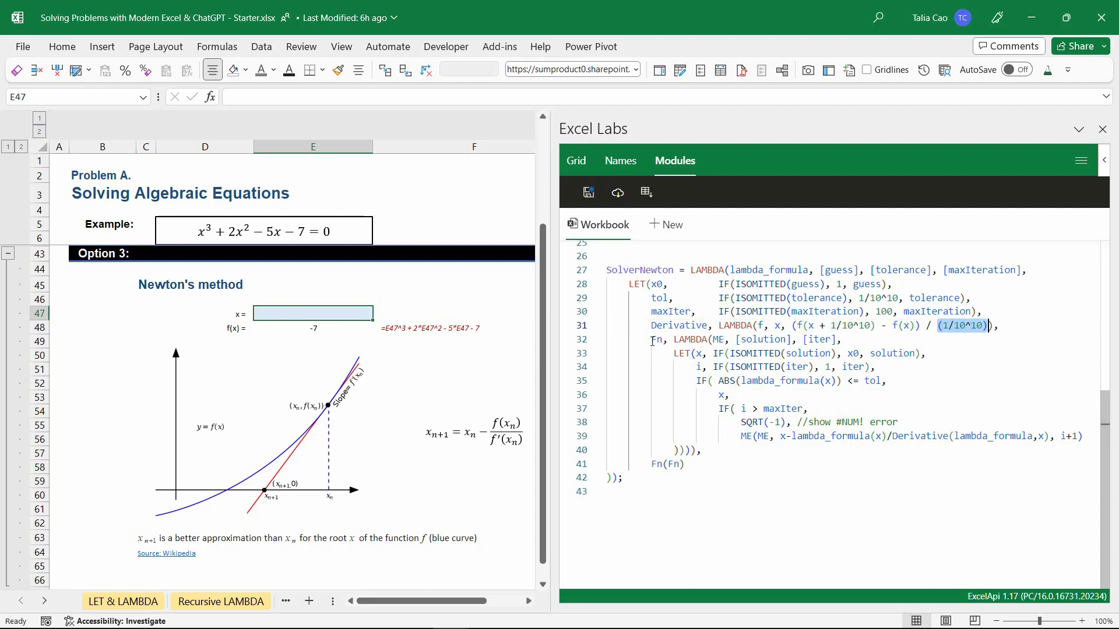
- Examine the recursive Fn LAMBDA, its ME, solution and iter parameters, and the starting values assigned to x and i
drag(650, 340, 696, 450)
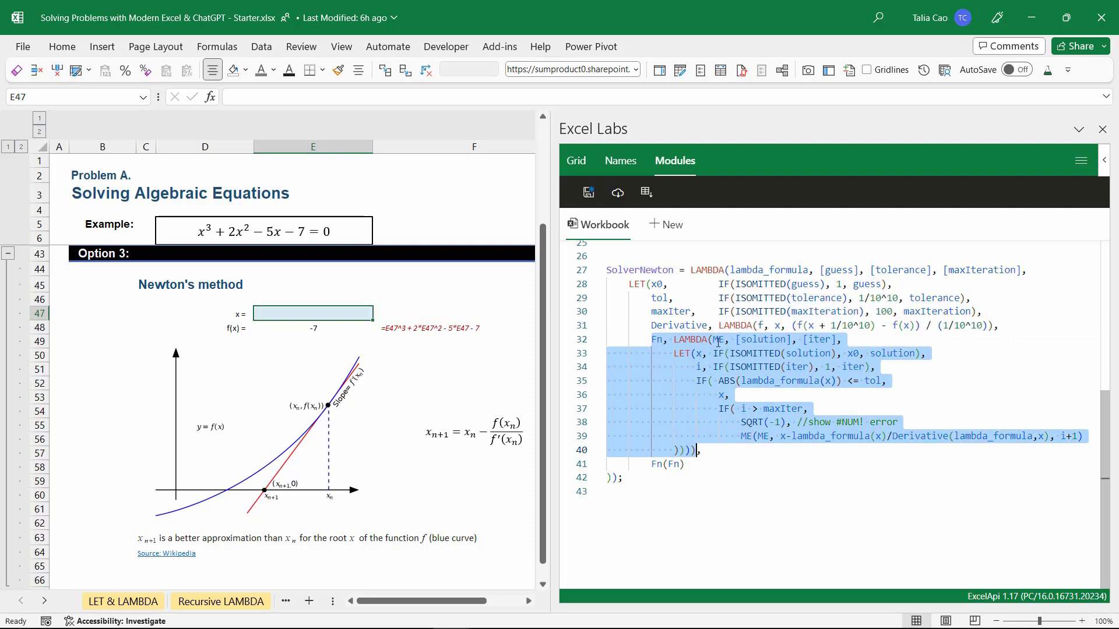
click(719, 341)
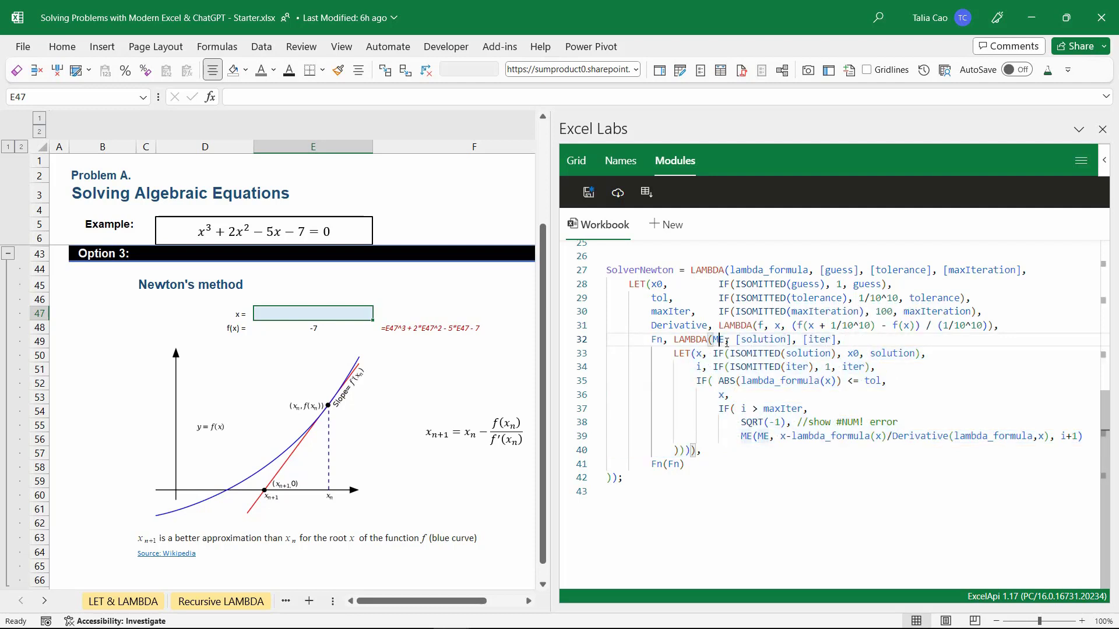
click(814, 339)
drag(697, 353, 880, 367)
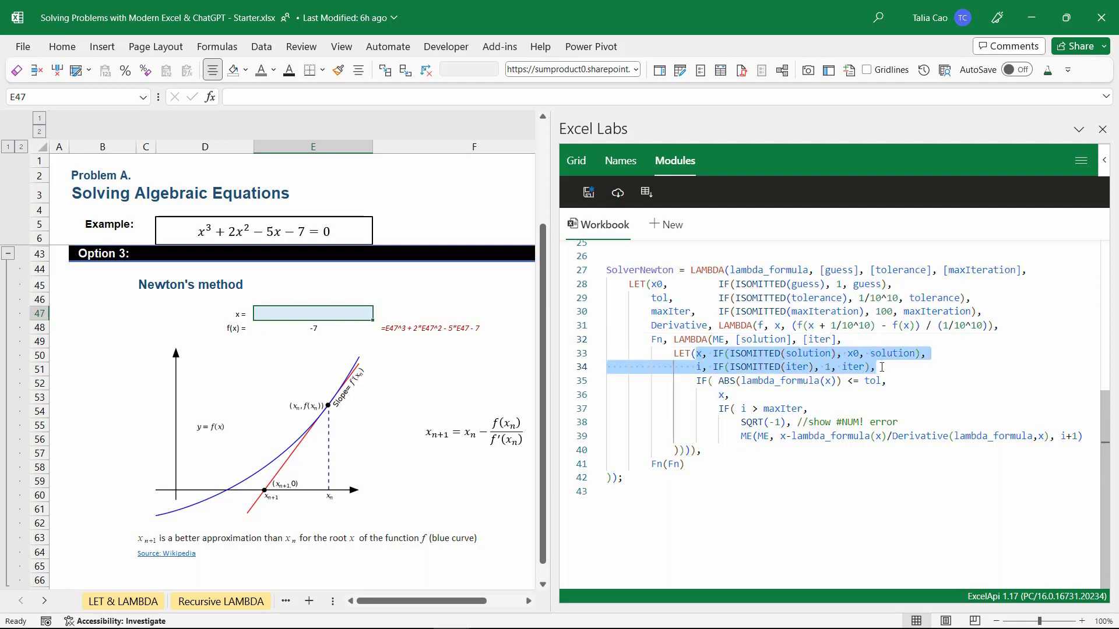
drag(752, 340, 832, 339)
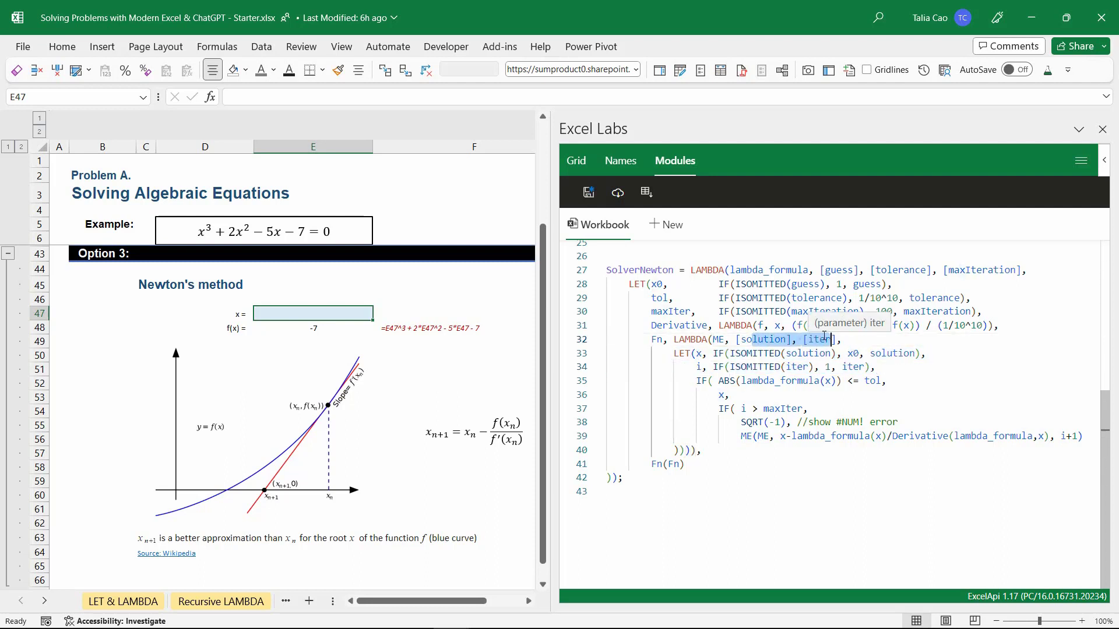
click(699, 353)
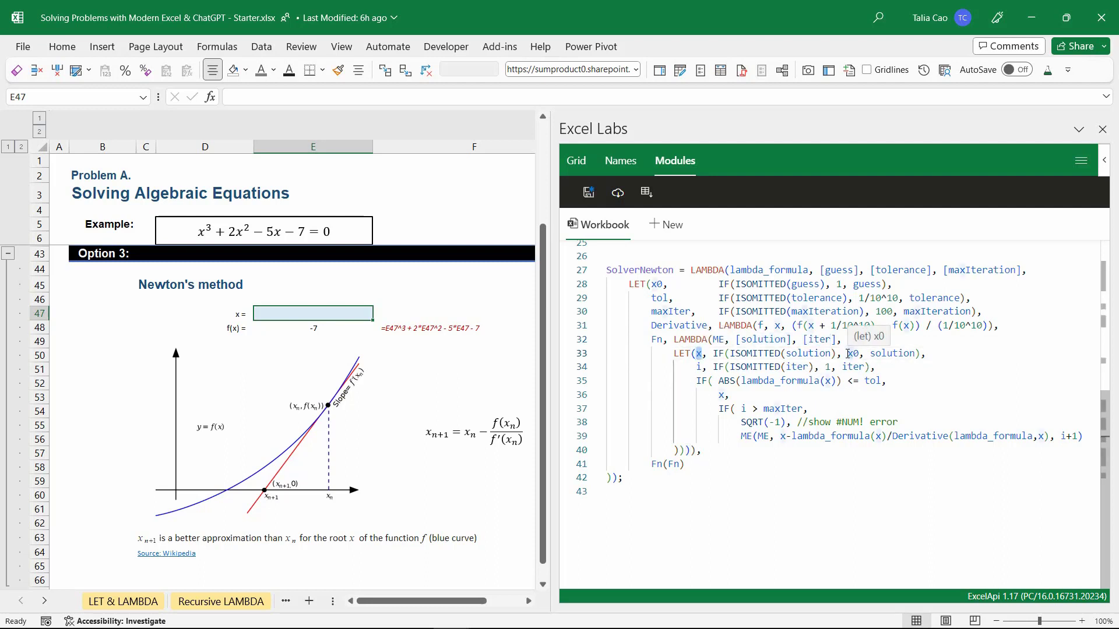
drag(848, 354, 860, 354)
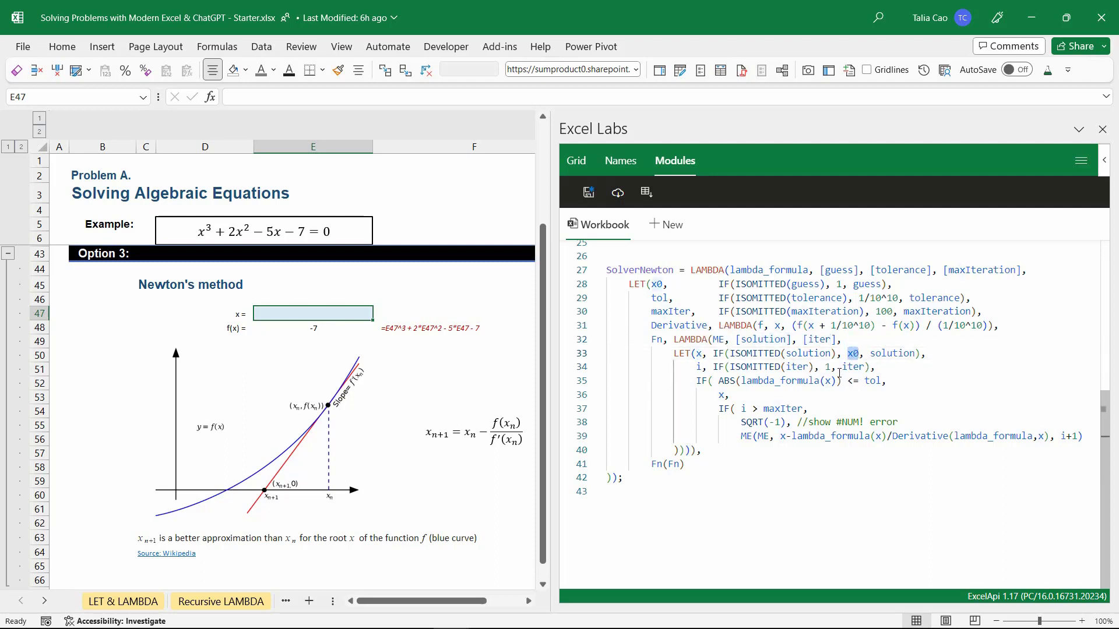
click(842, 285)
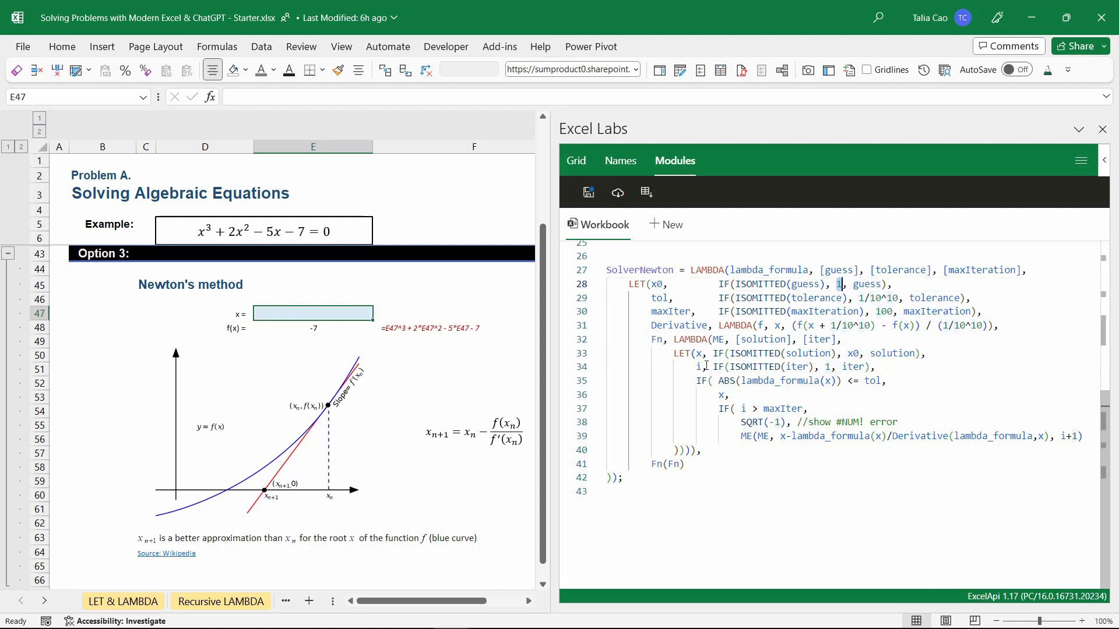
click(830, 366)
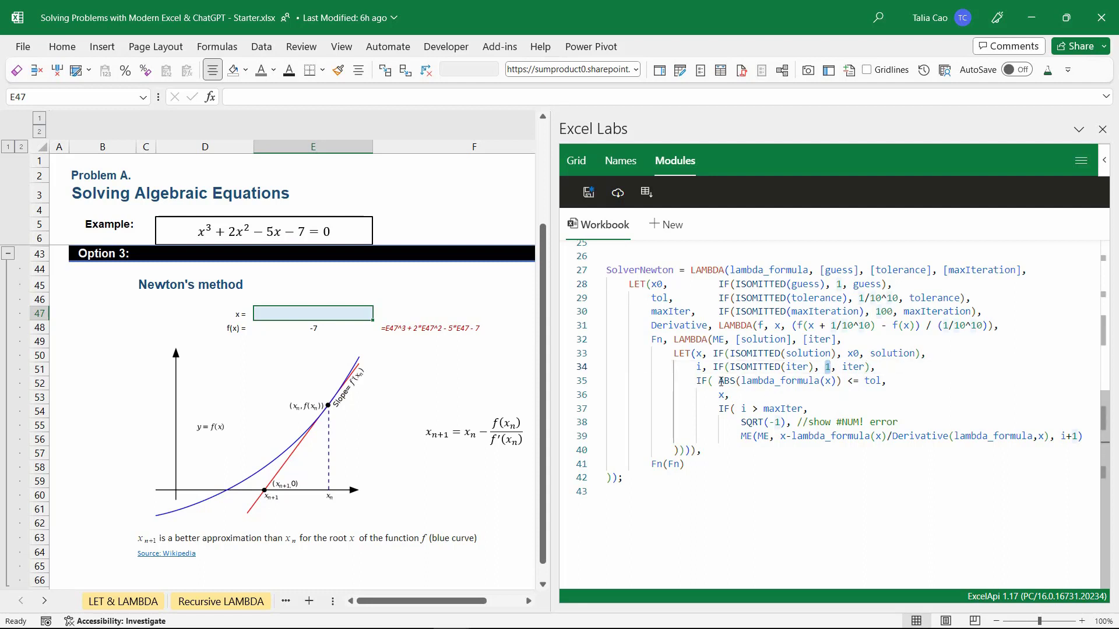
- Examine the stopping condition in Fn that compares the absolute value of lambda_formula(x) with tol
drag(719, 381, 880, 382)
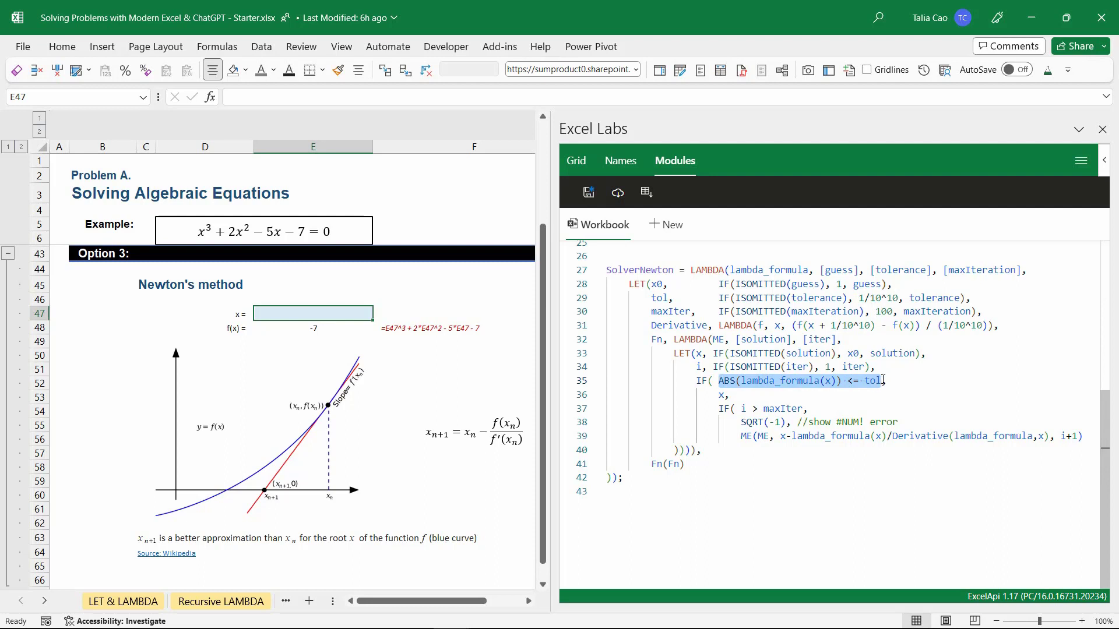
click(725, 382)
drag(743, 381, 837, 382)
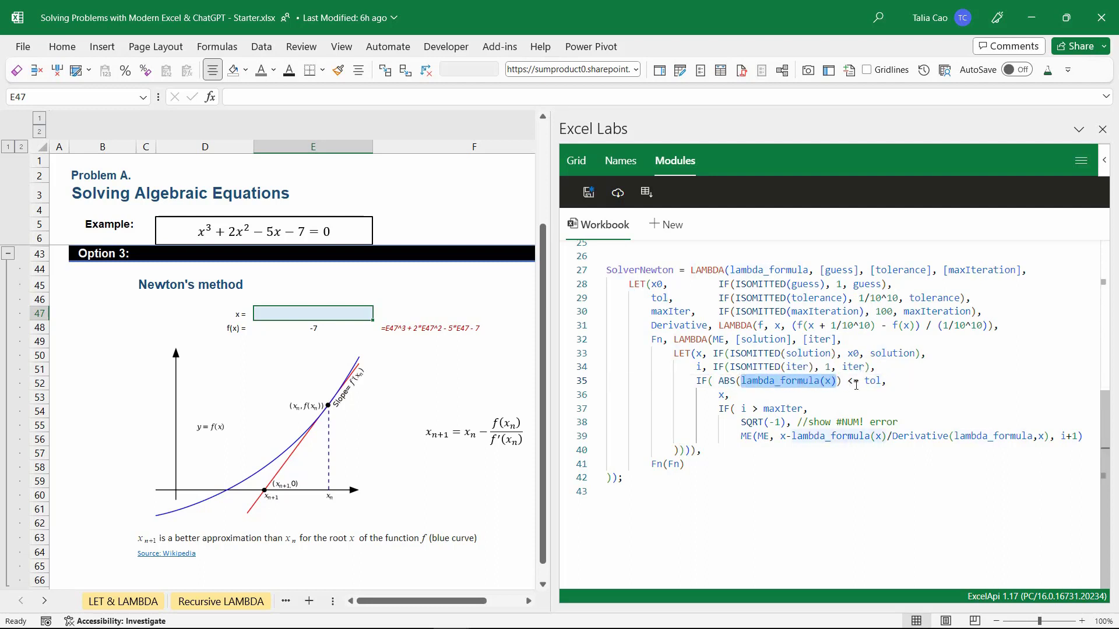
click(882, 381)
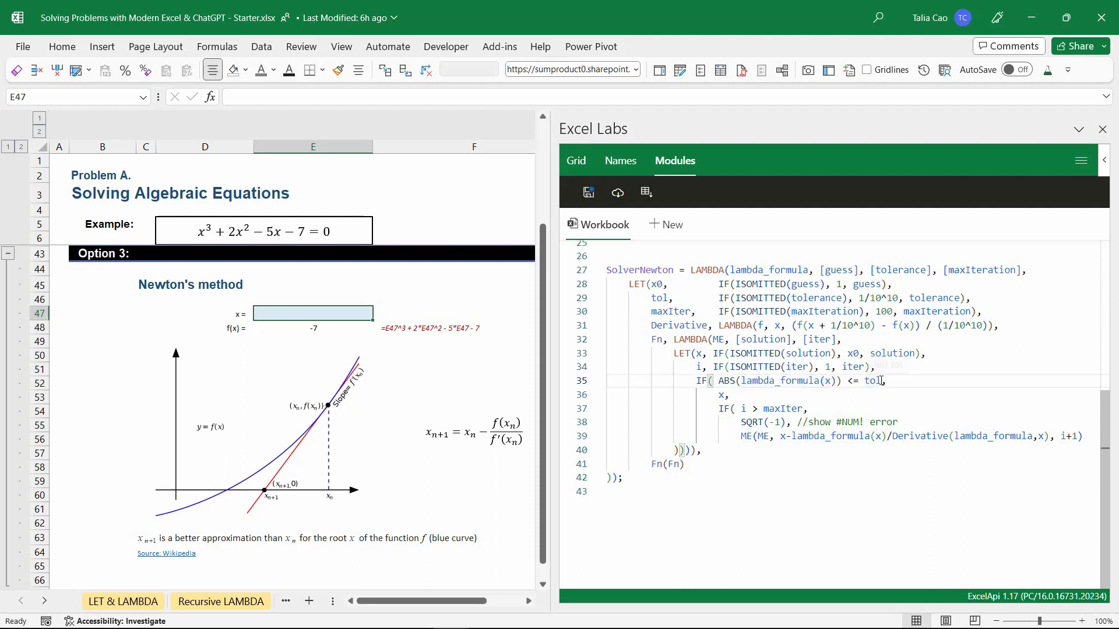
- Examine the tol threshold in Fn, its default assignment in SolverNewton, and the x returned when the stopping condition is met
drag(882, 382, 866, 382)
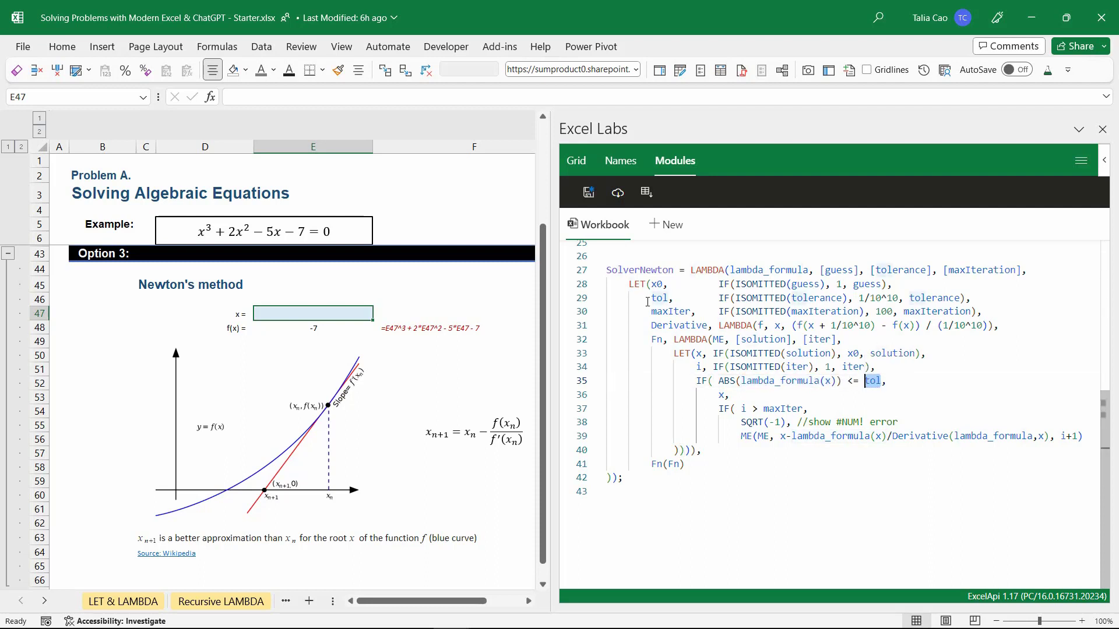
drag(647, 301, 982, 298)
click(734, 398)
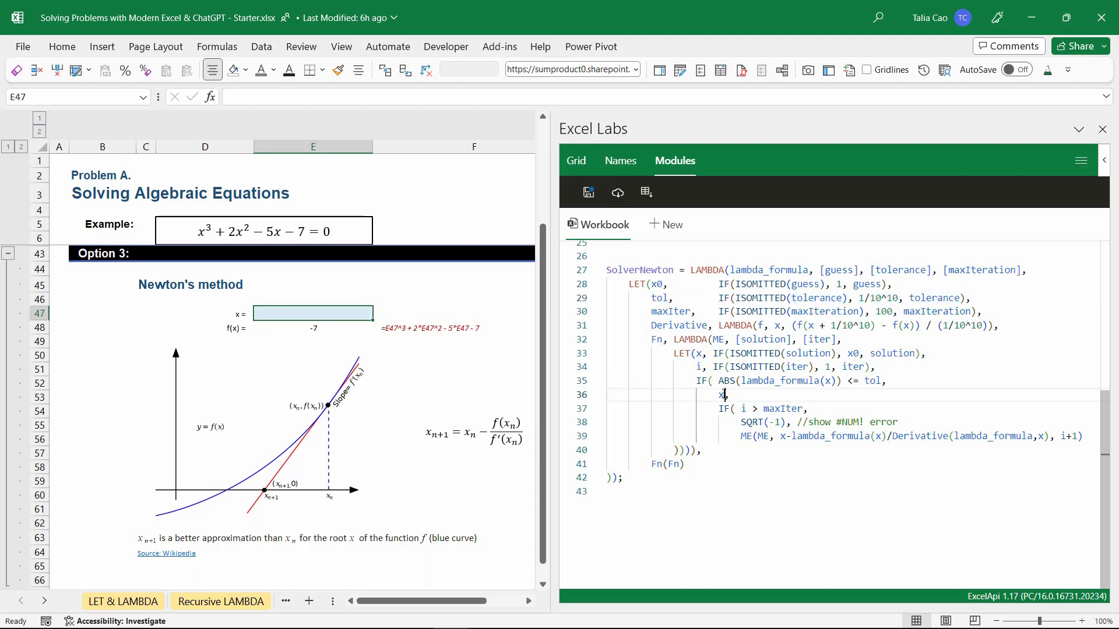
- Examine the nested IF in Fn that compares i with maxIter, including its SQRT(-1) error branch
click(721, 409)
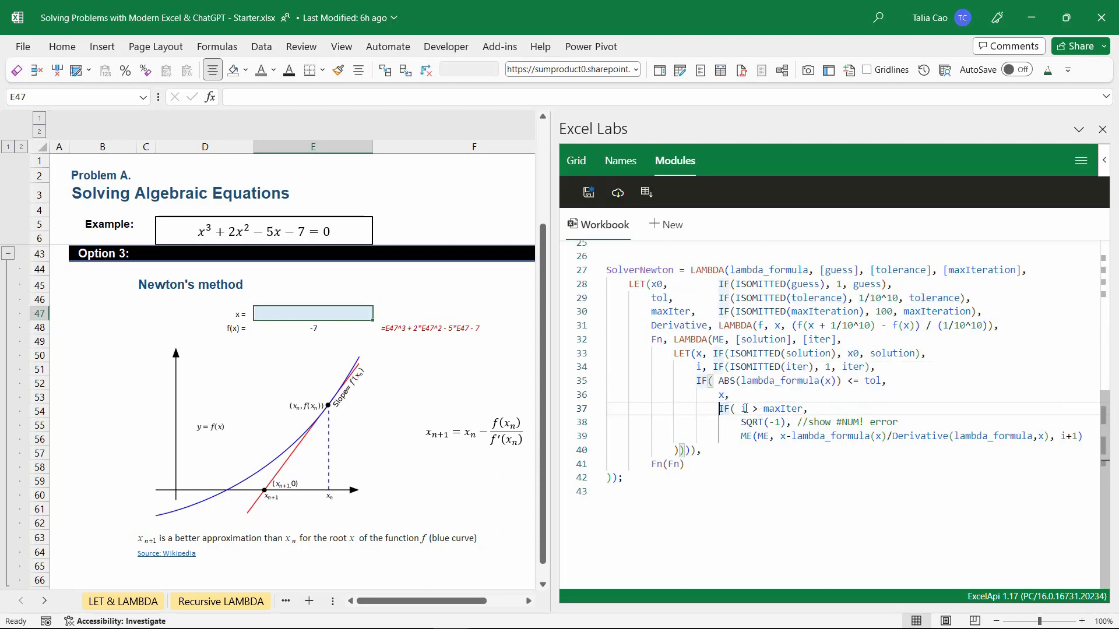
double_click(743, 409)
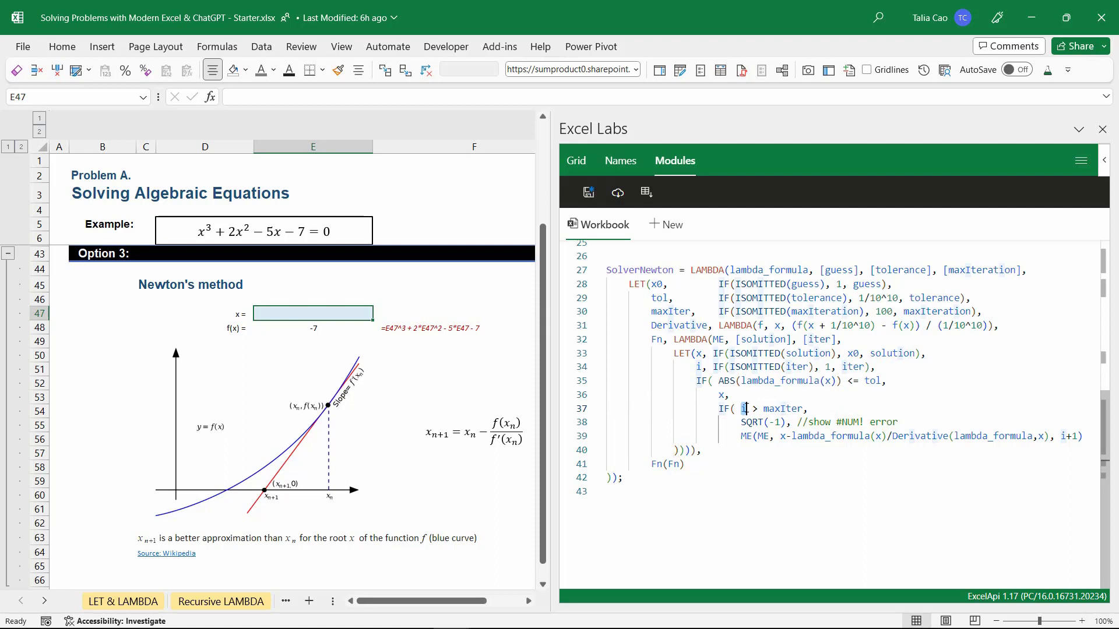
double_click(776, 408)
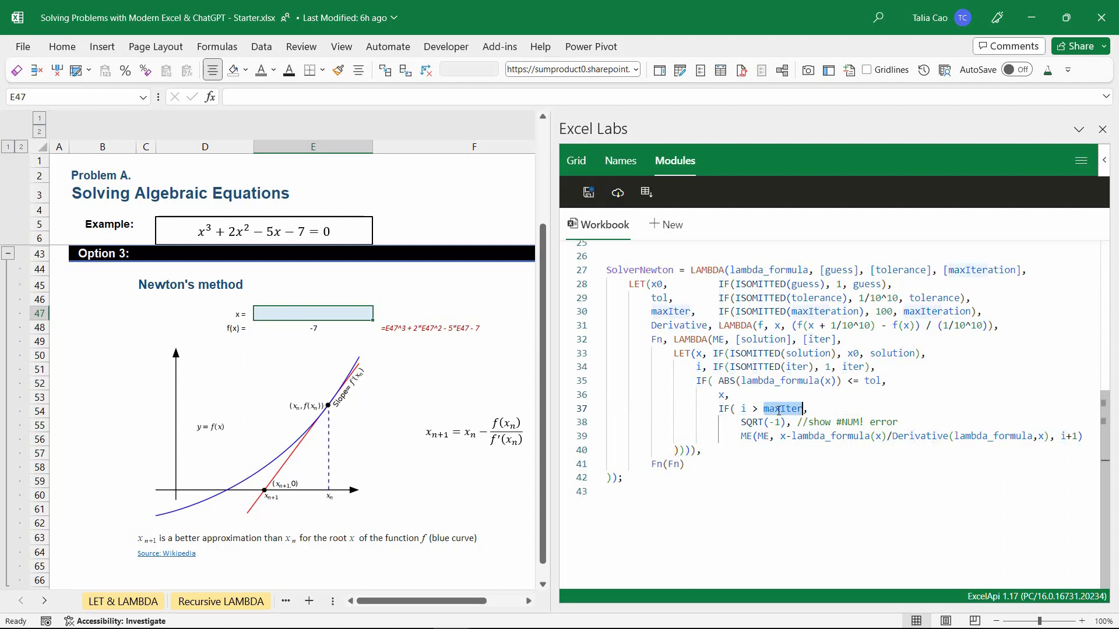
click(741, 421)
drag(741, 422, 908, 421)
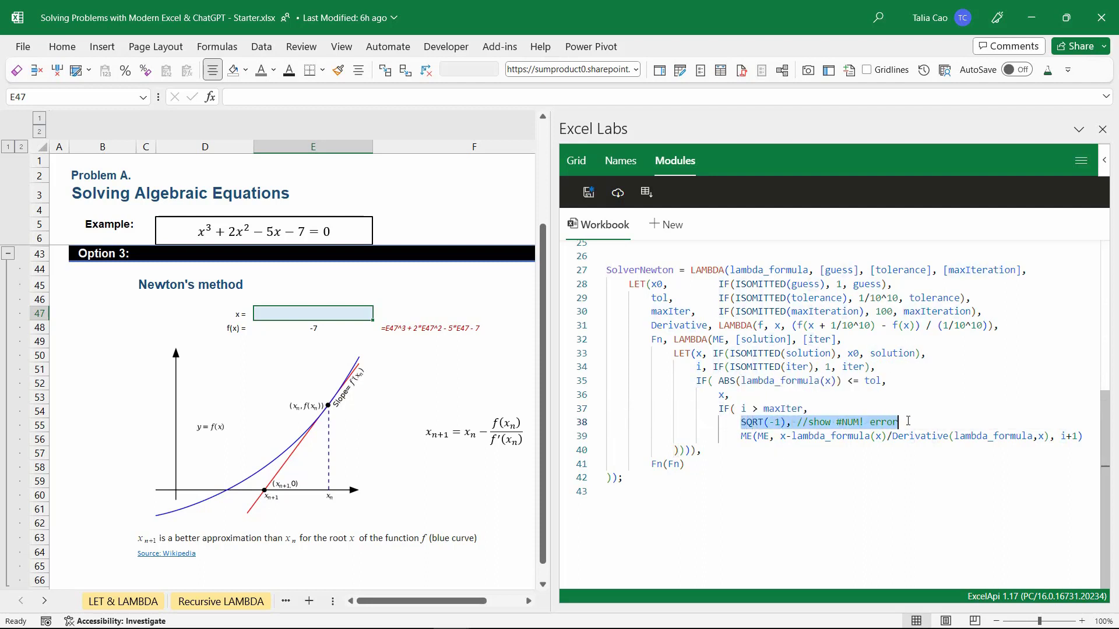
- Examine the recursive ME call, its Newton update of x using Derivative, and its i+1 iteration argument
drag(741, 436, 1091, 436)
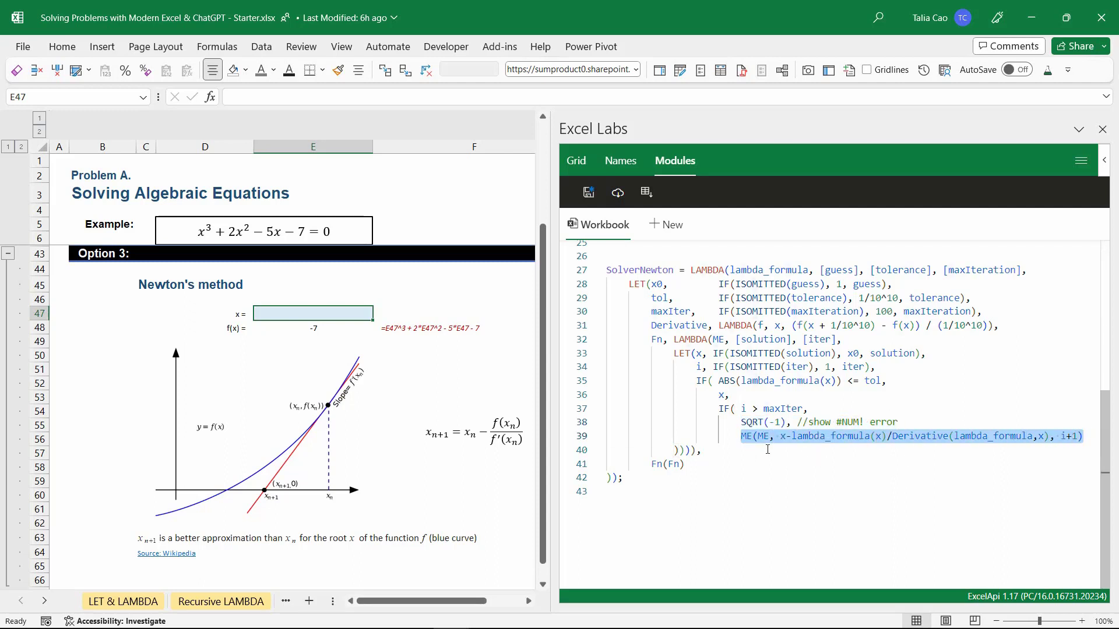
click(783, 437)
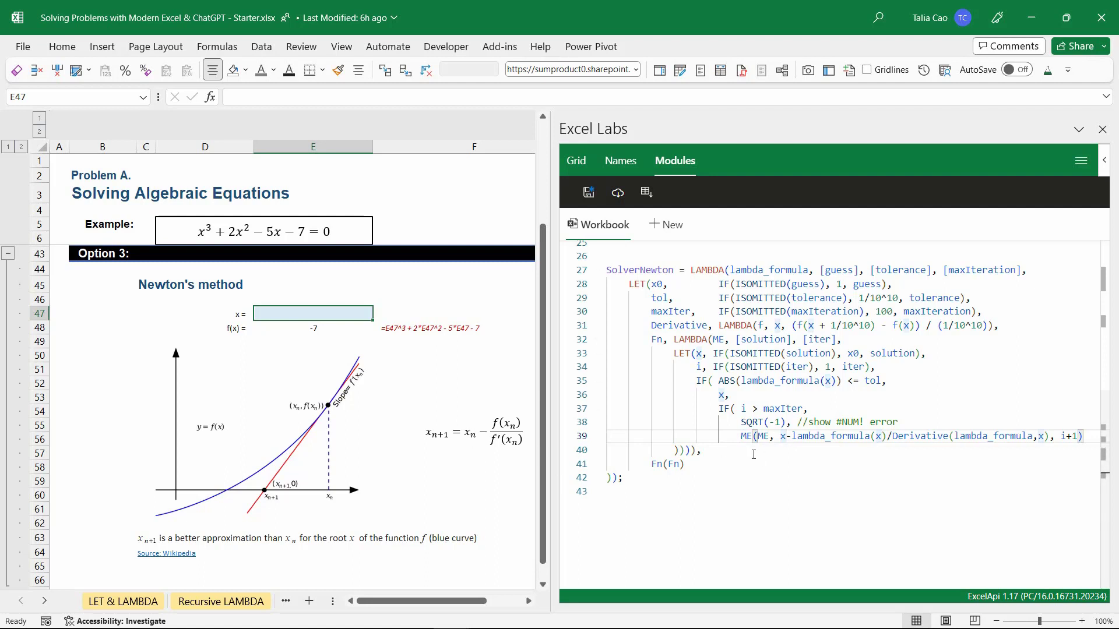
click(784, 437)
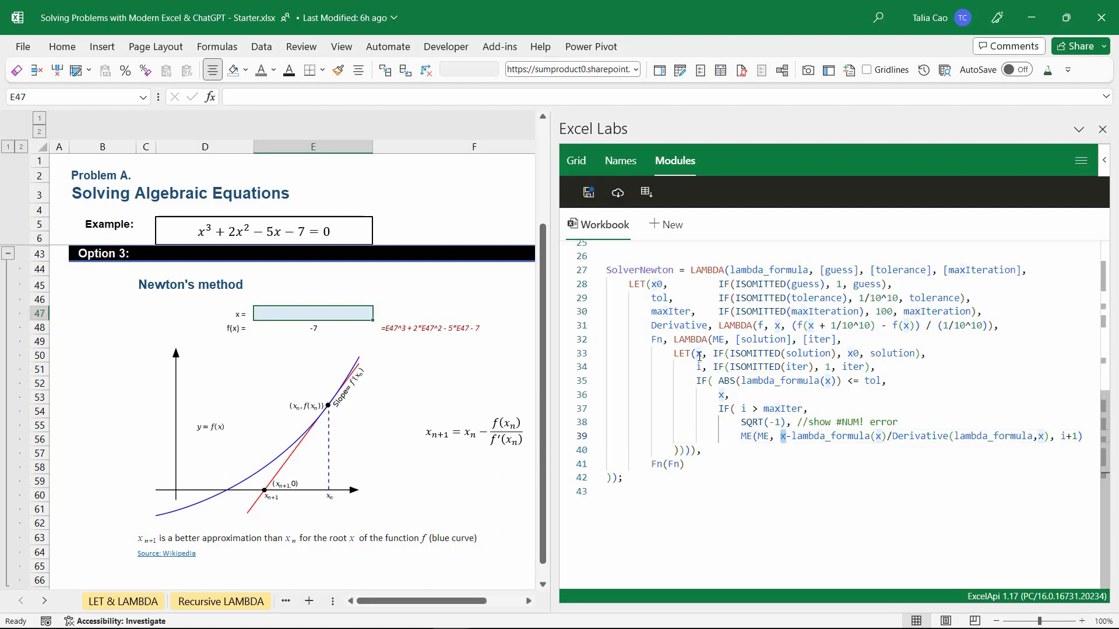
drag(698, 354, 917, 357)
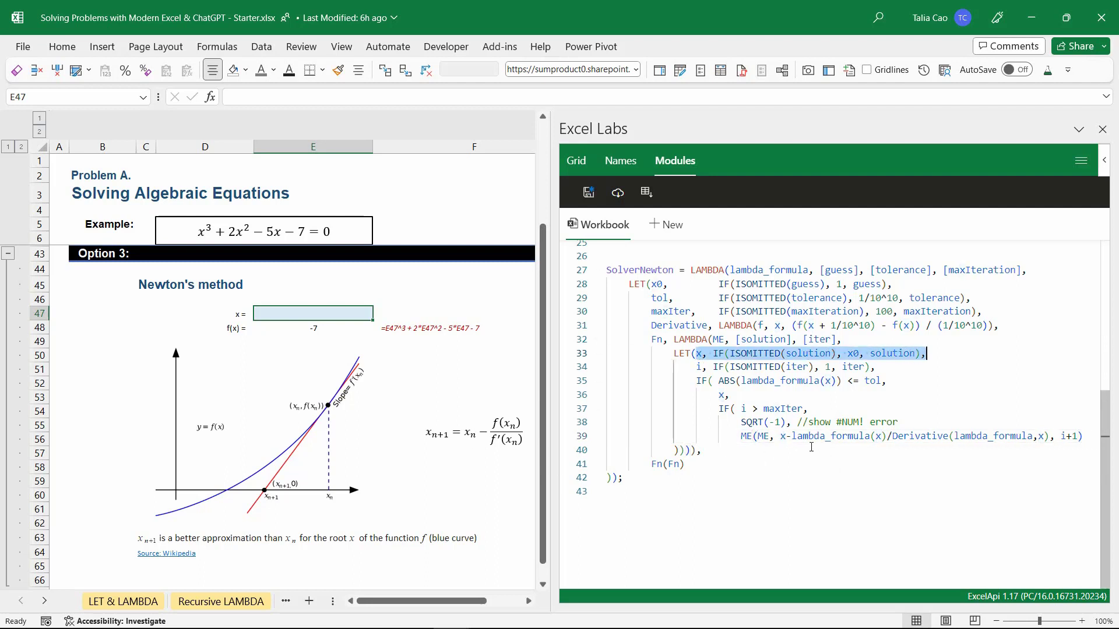
drag(791, 437, 1078, 436)
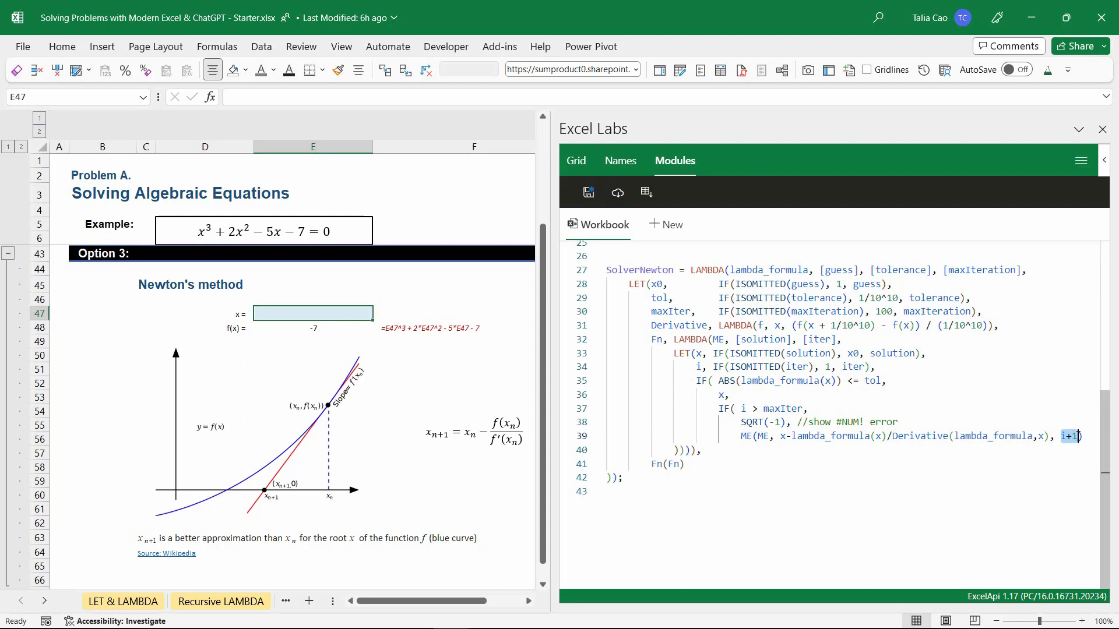
click(1079, 436)
- Review the closing Fn(Fn) call and save the Excel Labs module to the workbook
drag(651, 463, 686, 464)
key(Down)
click(587, 192)
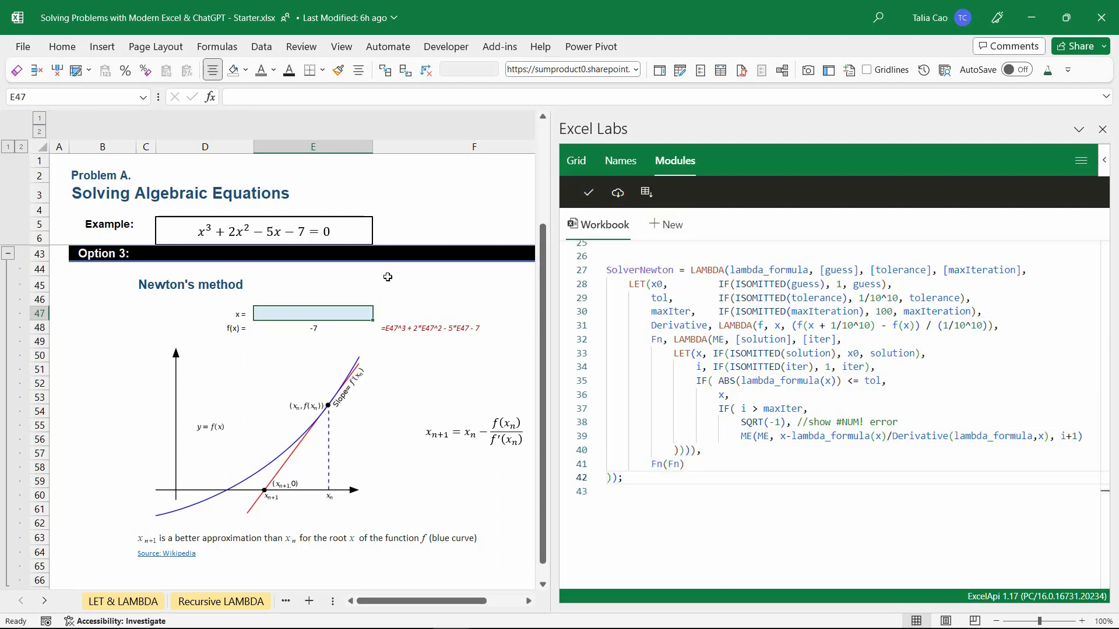
- Enter the formula =SolverNewton(LambdaFx) in cell E47 to solve for x with Newton's method
text(=solvernew)
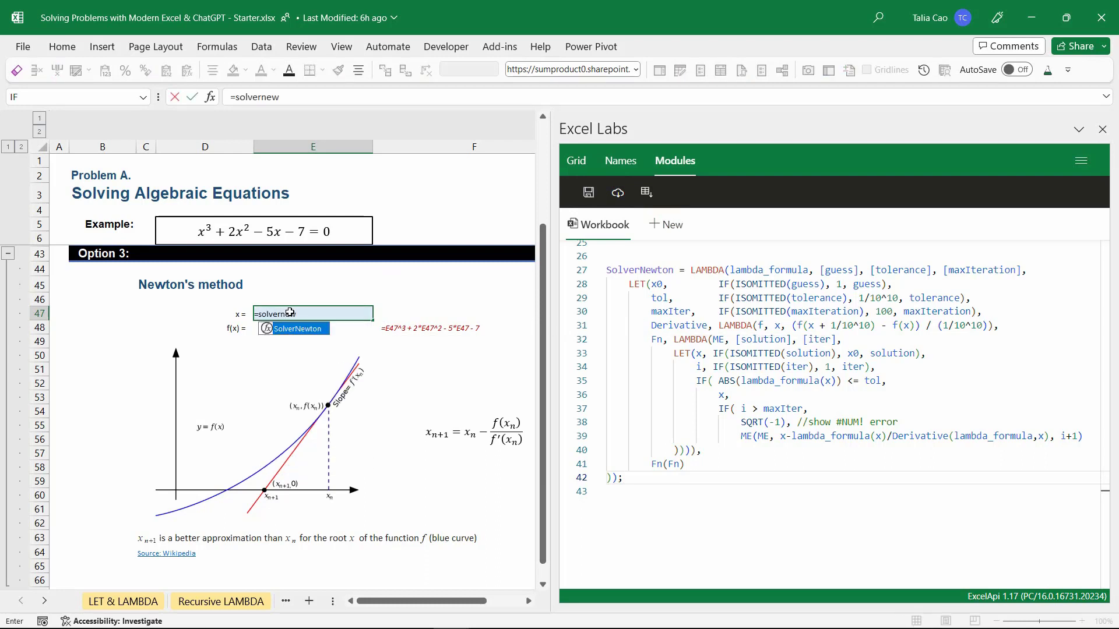
key(Tab)
text(LambdaFx)
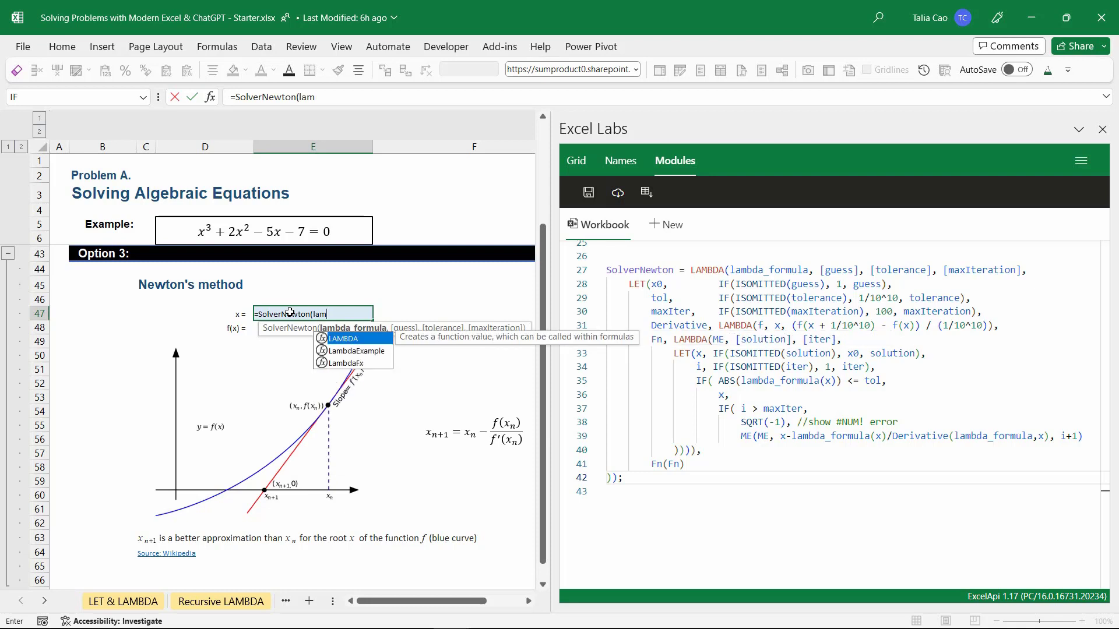
text())
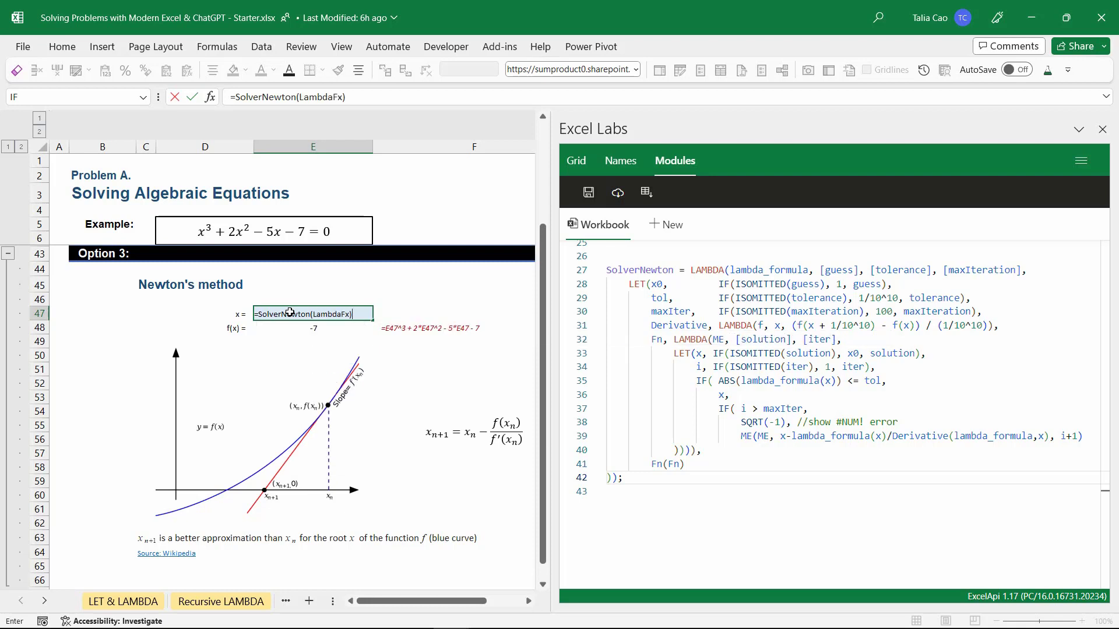
key(Return)
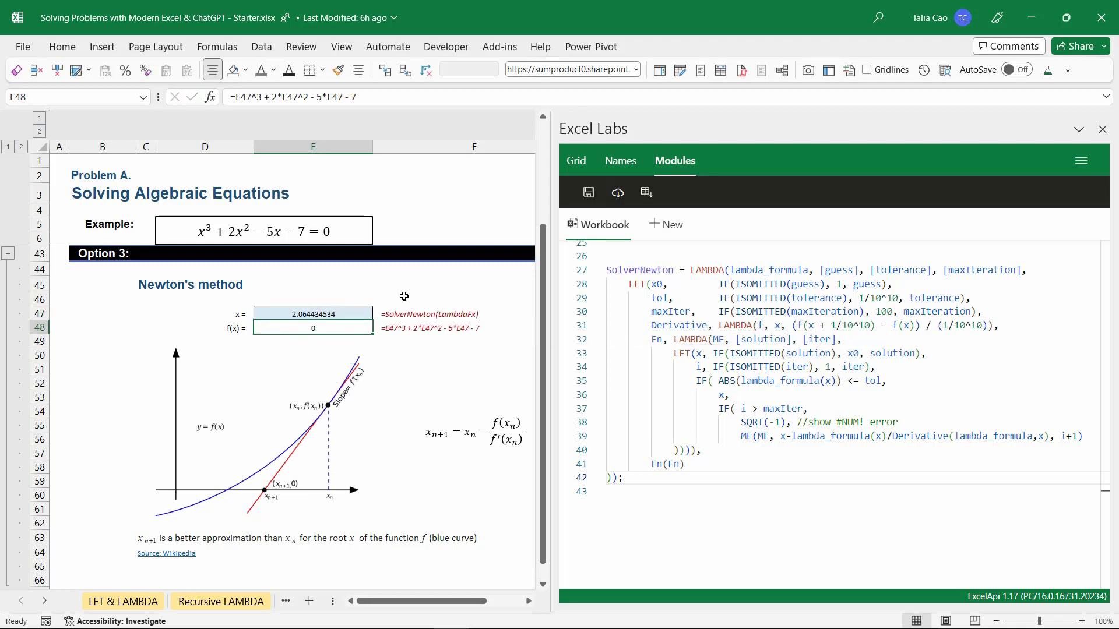
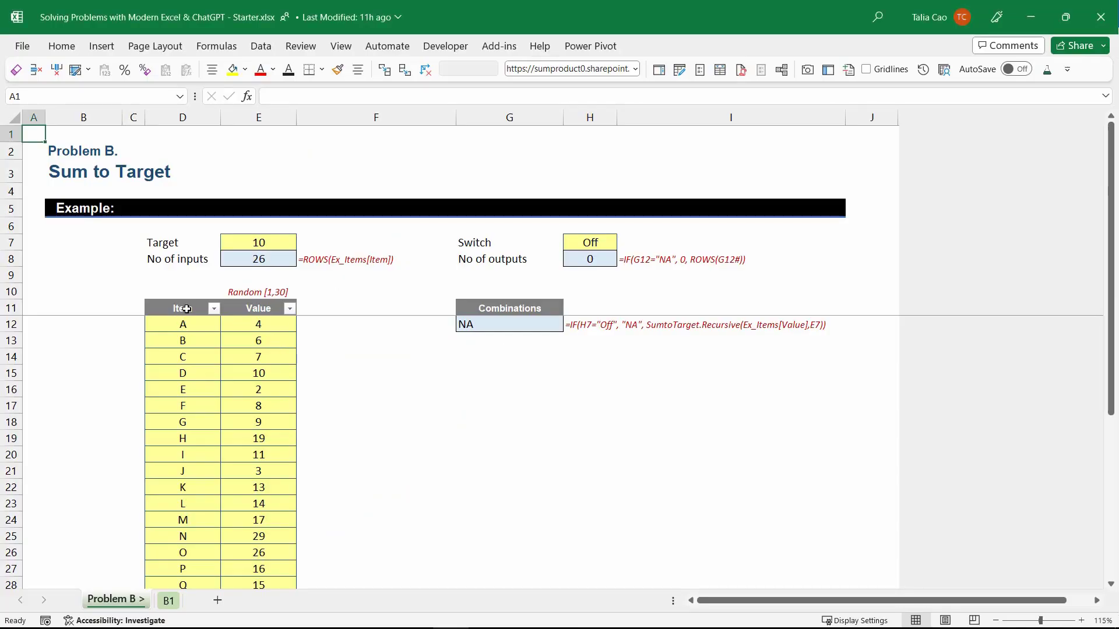
- Review the Item and Value table in the Problem B Sum to Target example, from item A to item Z
scroll(202, 326, down, 3)
scroll(202, 326, down, 1)
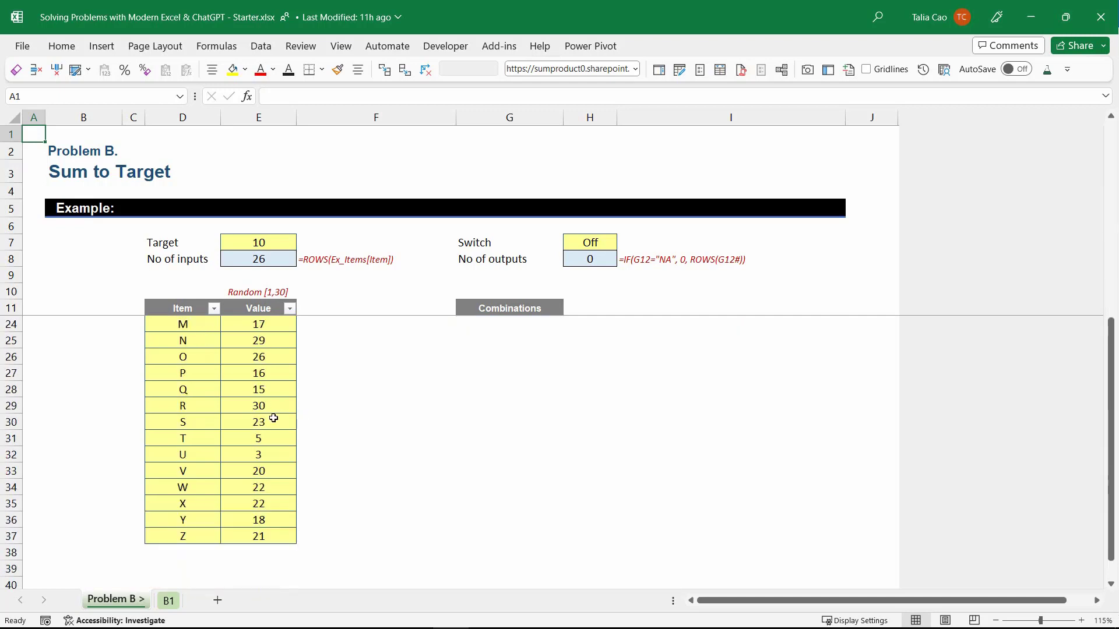
scroll(268, 408, up, 4)
click(272, 321)
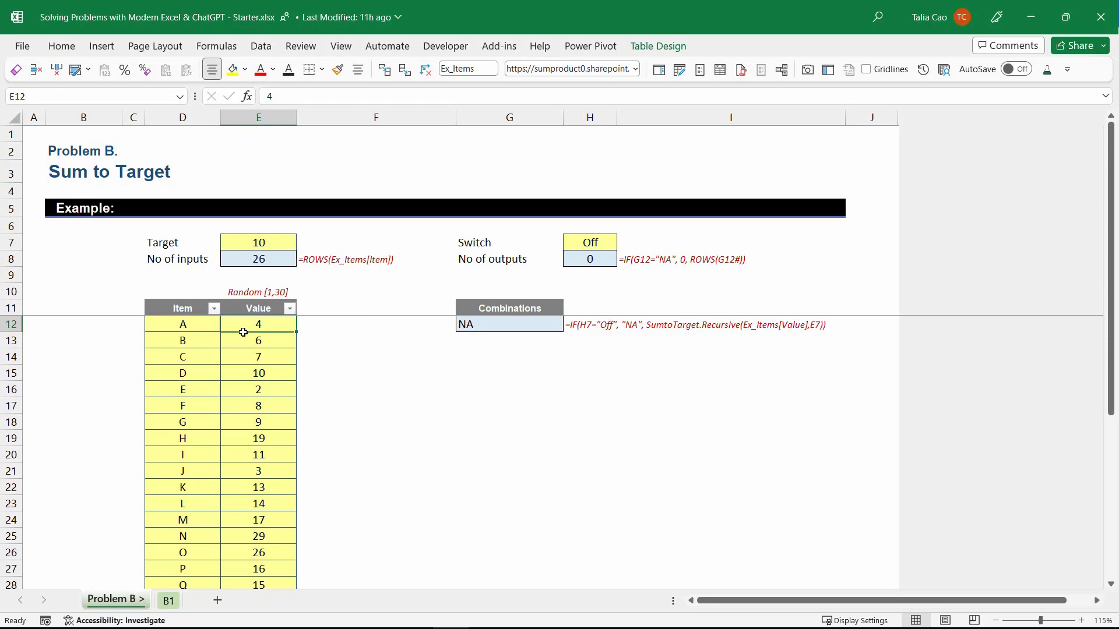
- Inspect the Target cell and the formulas behind No of inputs, No of outputs and Combinations in the example
click(270, 243)
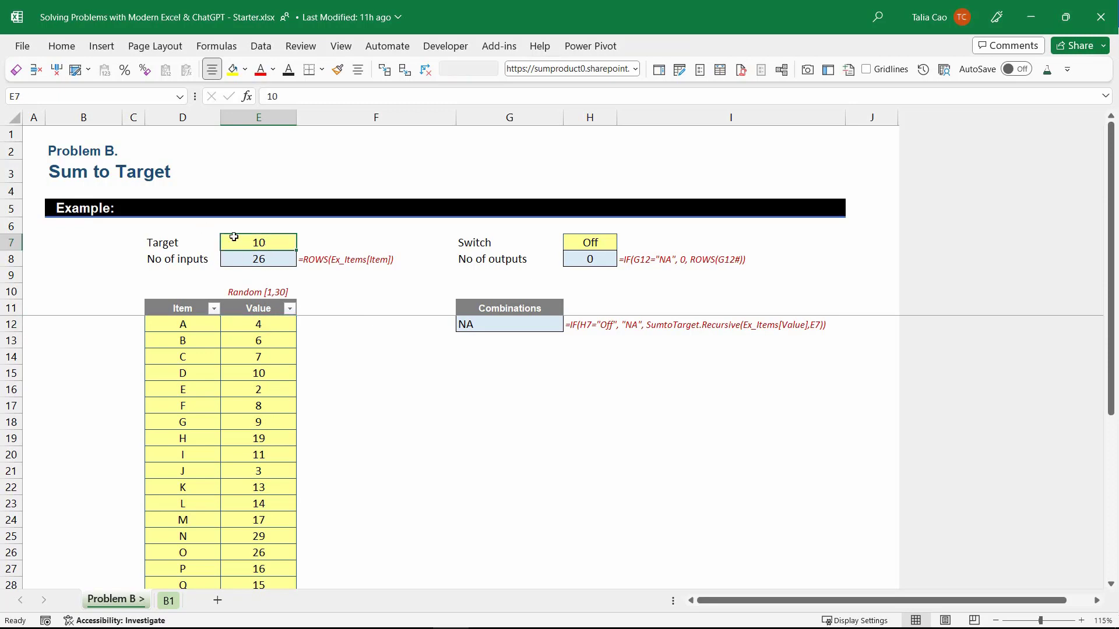
click(279, 262)
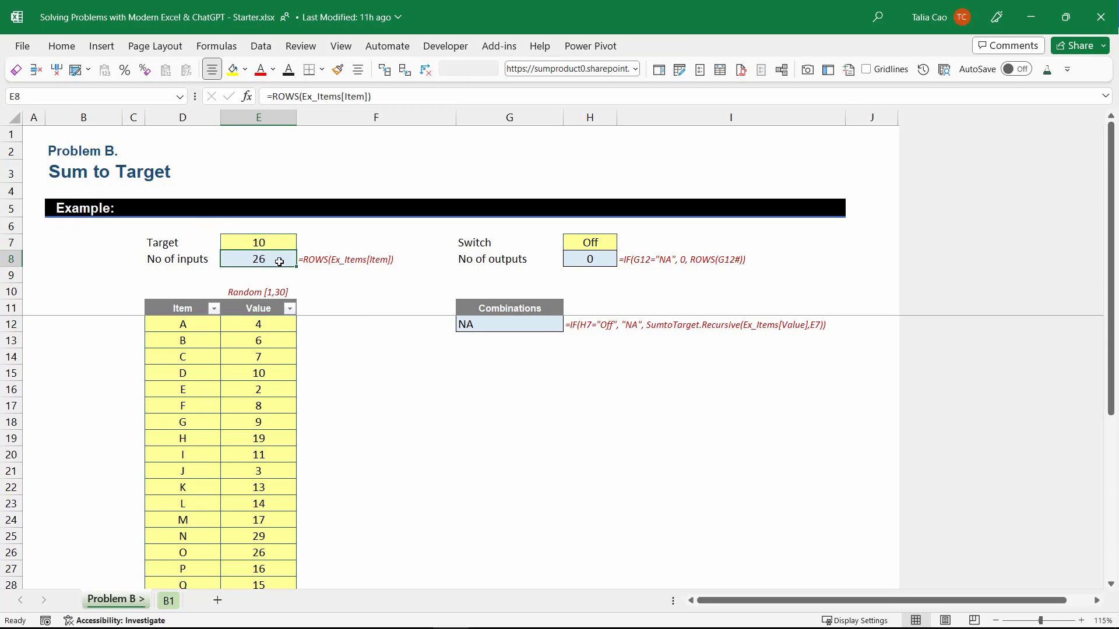
click(349, 96)
key(ctrl+Return)
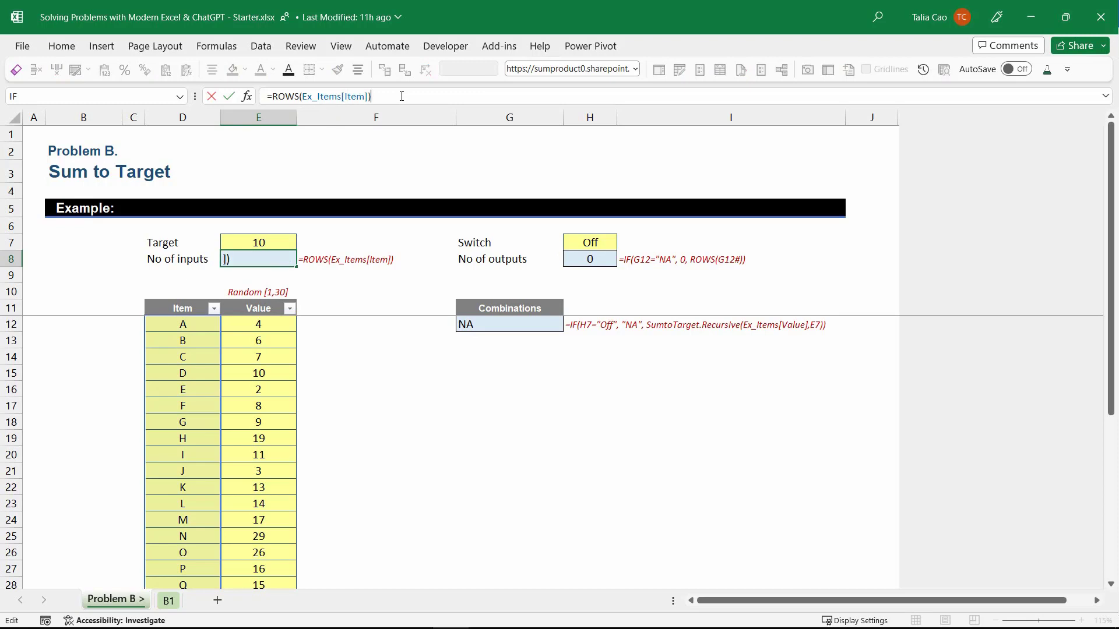
click(573, 258)
click(511, 323)
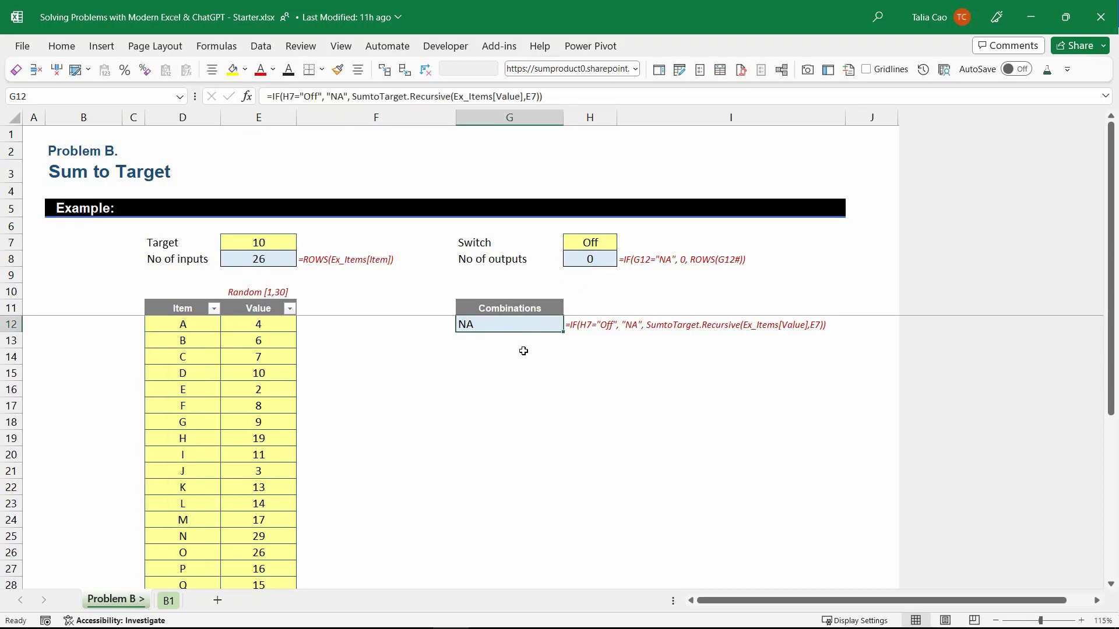
- Set the Switch in H7 to On and review the combinations listed in column G
click(593, 241)
click(623, 243)
click(583, 256)
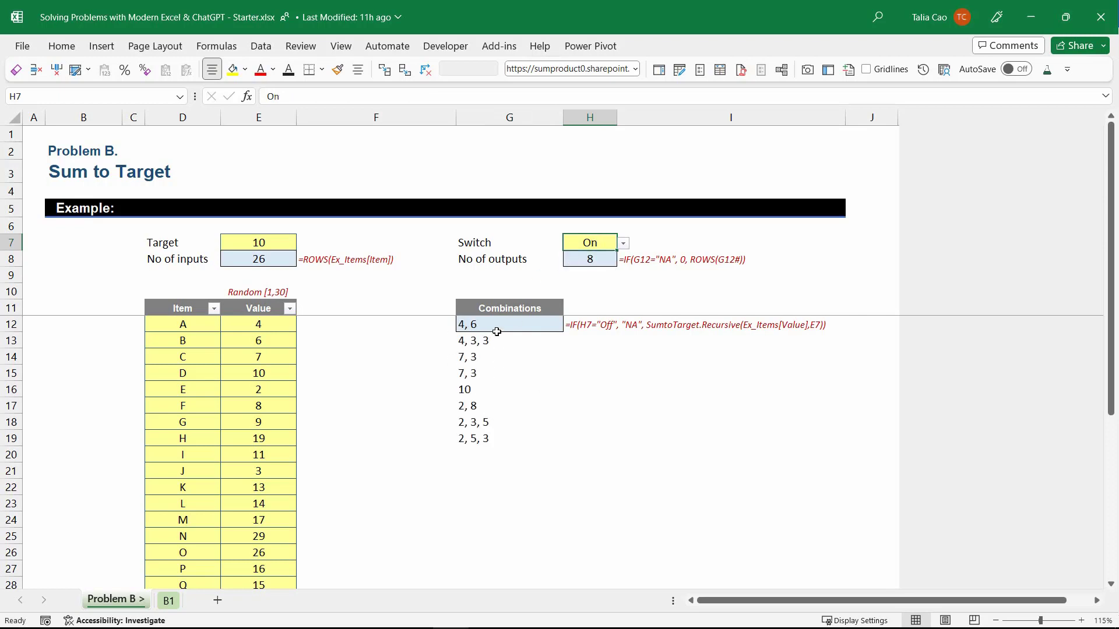
drag(496, 331, 529, 435)
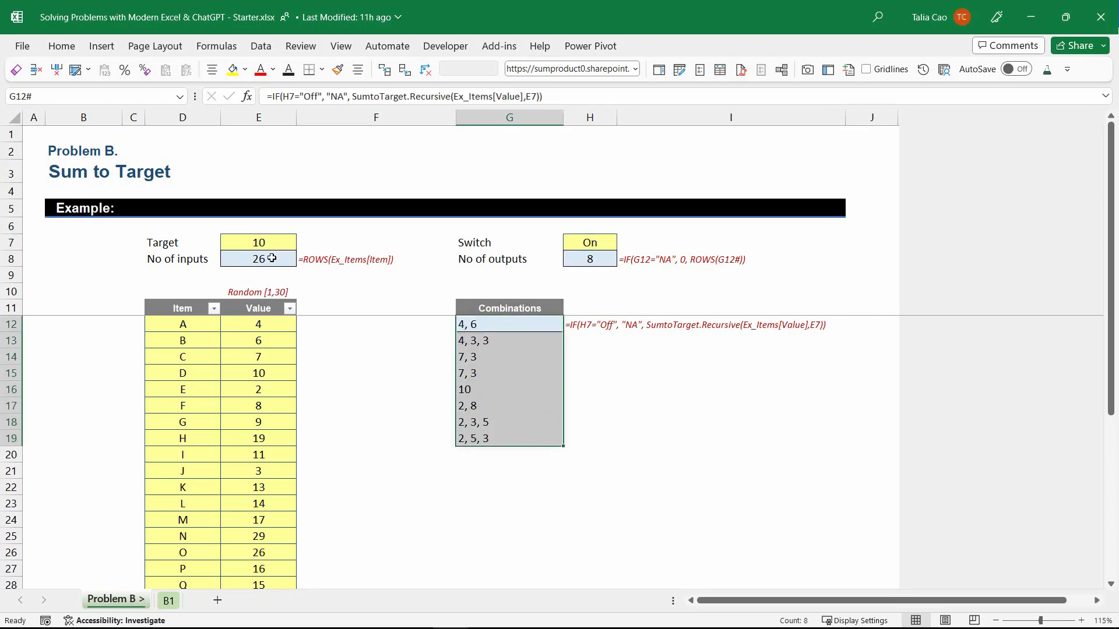
- Check the Target cell, set the Switch in H7 back to Off, and inspect the No of outputs formula
click(259, 240)
click(604, 245)
click(623, 243)
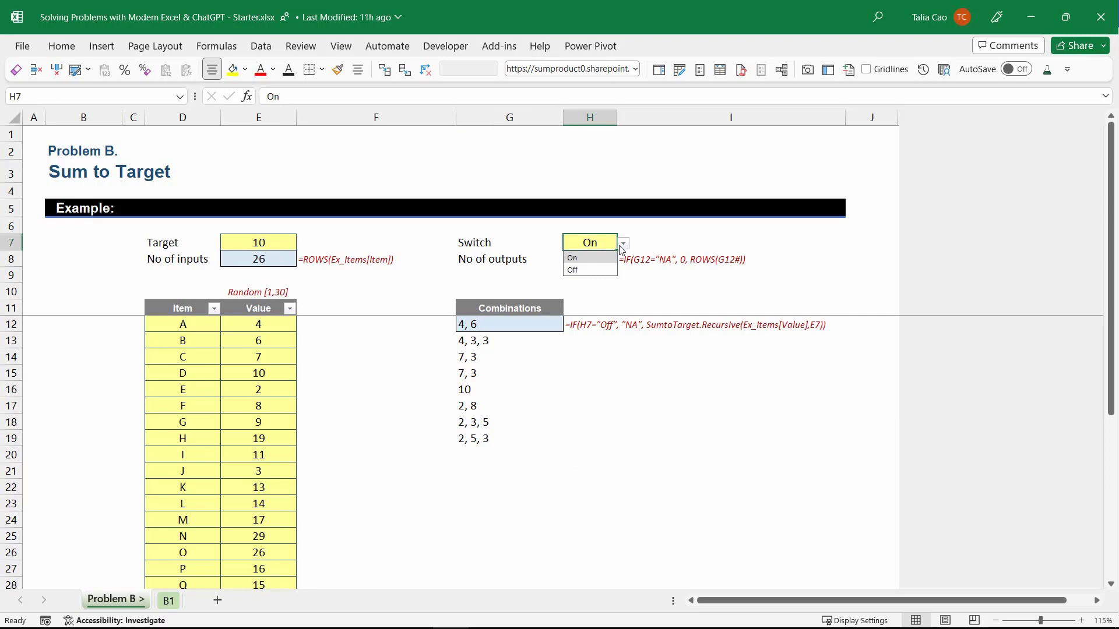
click(583, 270)
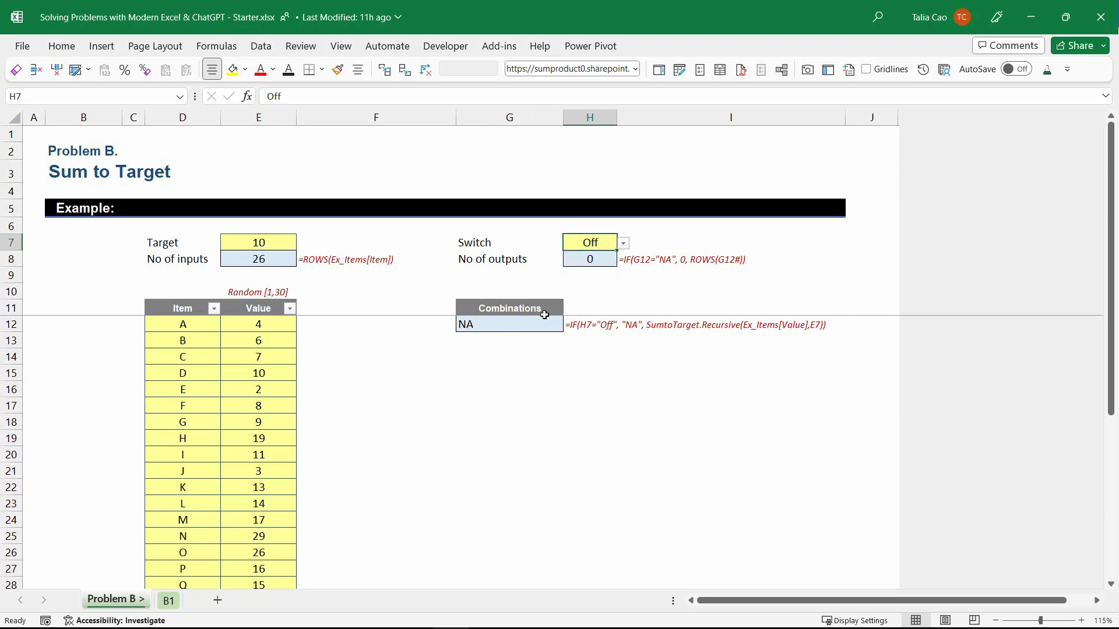
click(603, 263)
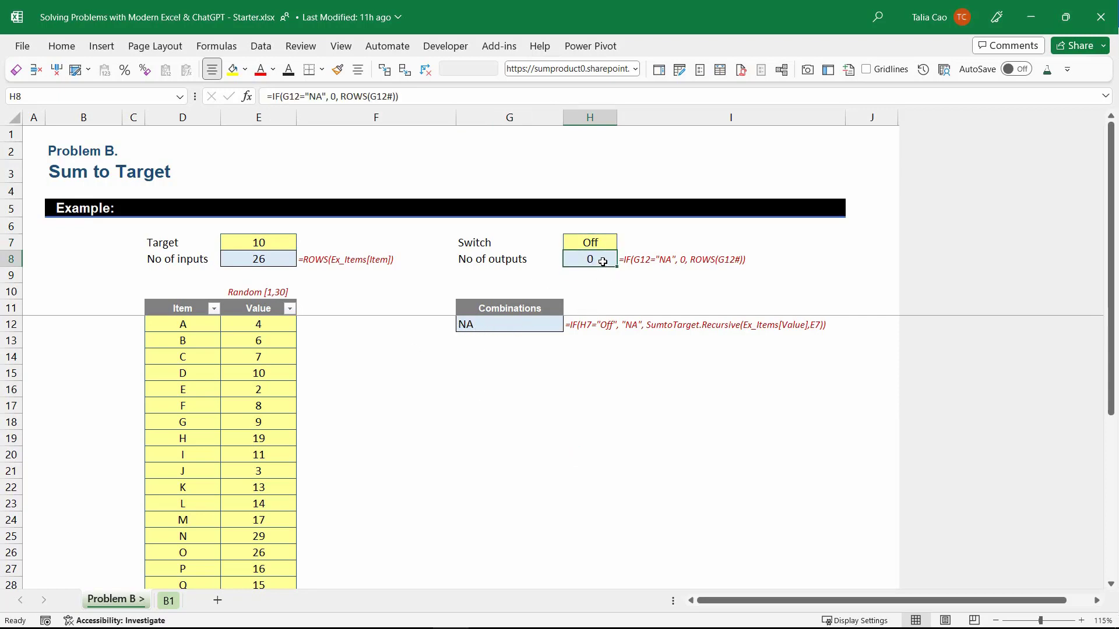
- Open sheet B1 and examine the Binary method's Item and Value table, No of inputs cell and Combinations formula in G12
click(171, 601)
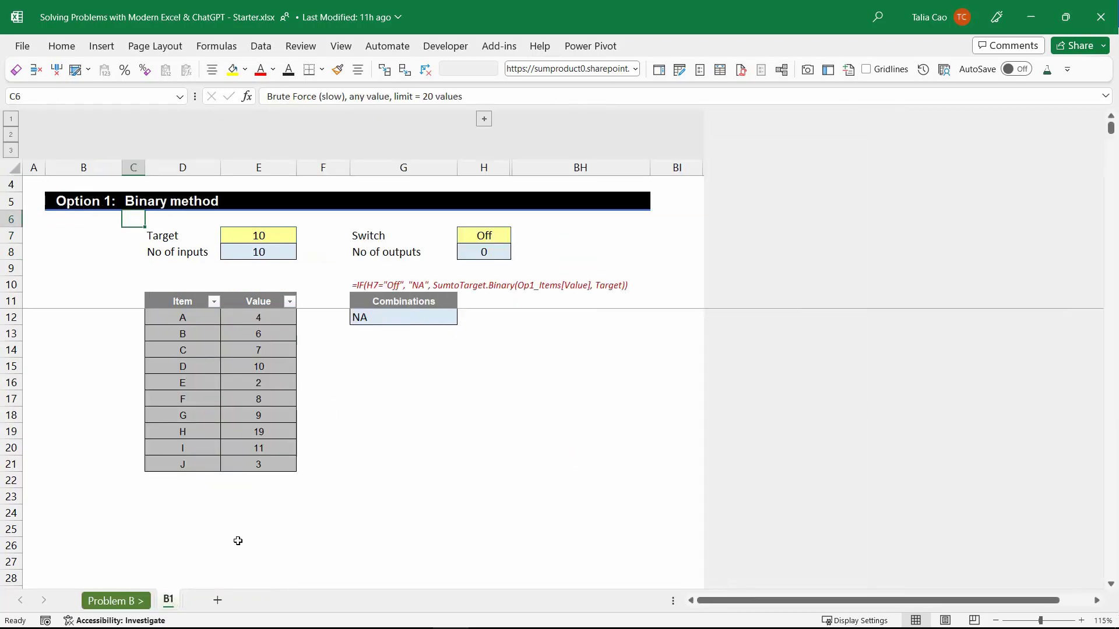
click(33, 182)
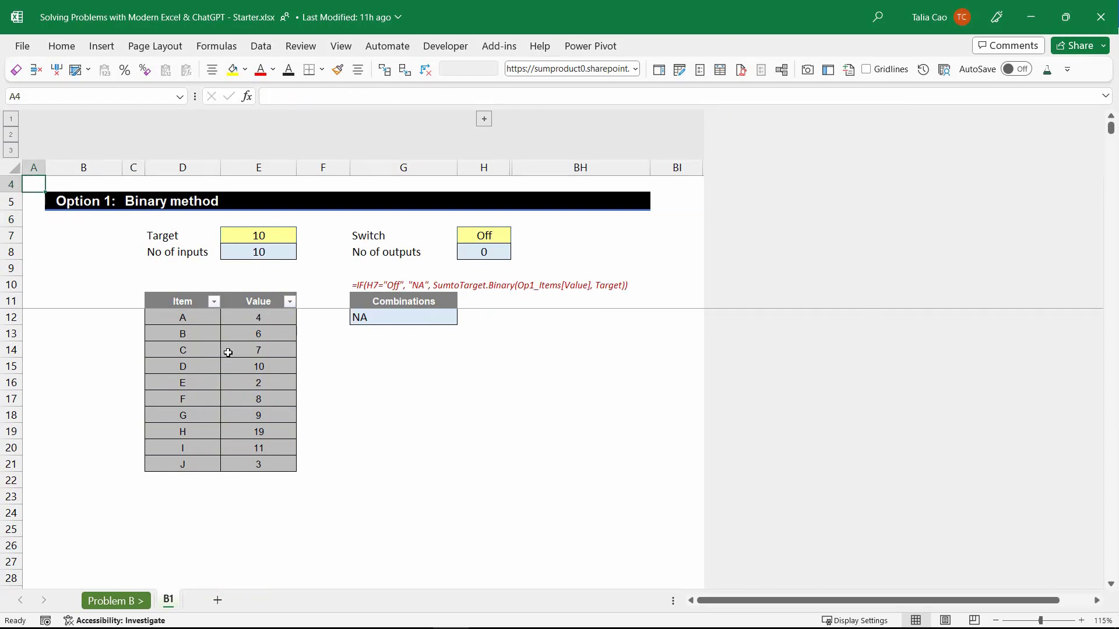
drag(203, 318, 260, 457)
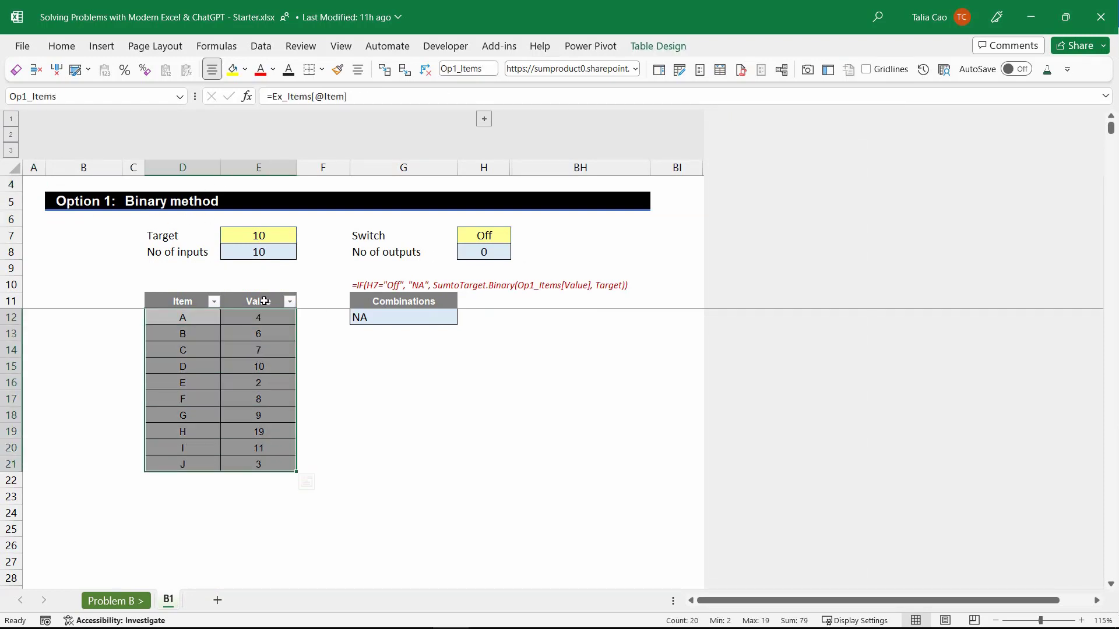
click(266, 254)
click(430, 319)
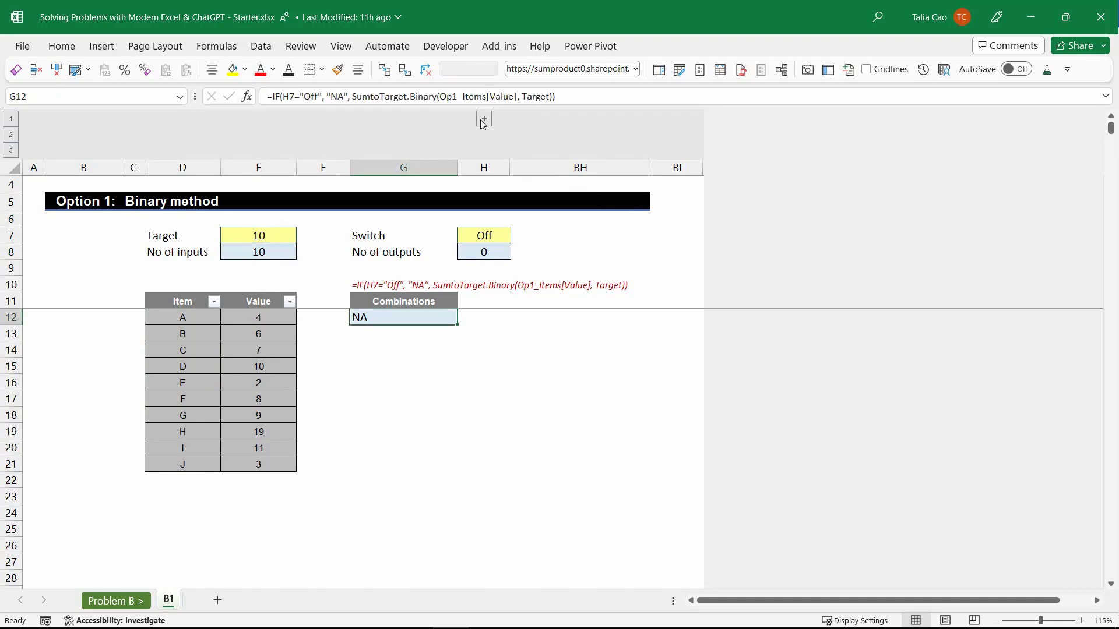
drag(204, 318, 278, 465)
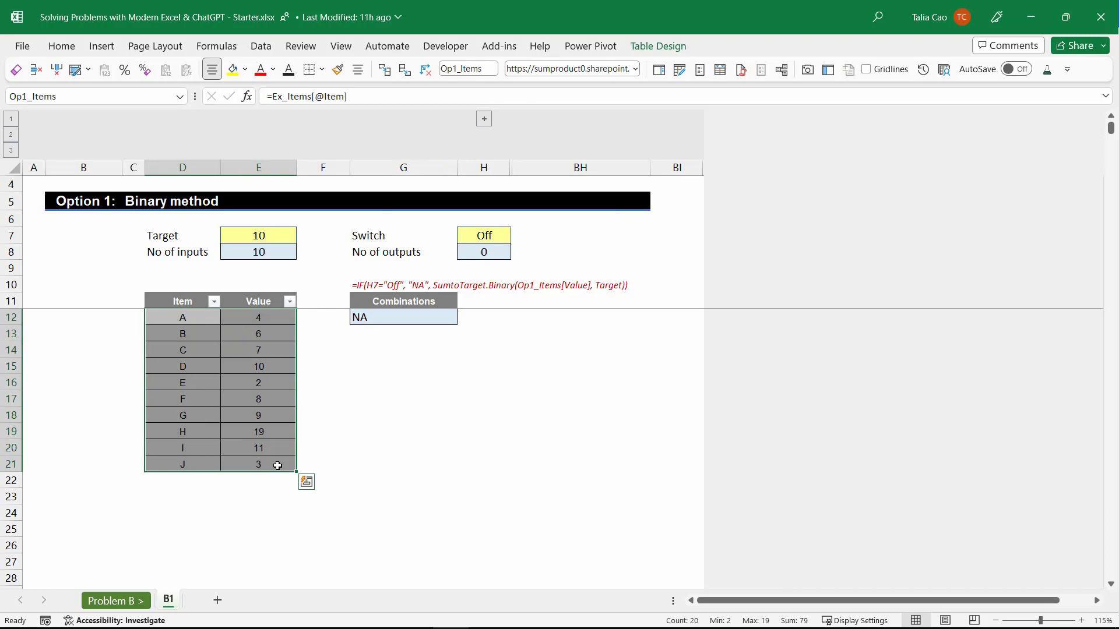
click(378, 320)
- Expand the grouped calculation columns beside the Binary method's outputs and open the Step 1 column group
click(484, 119)
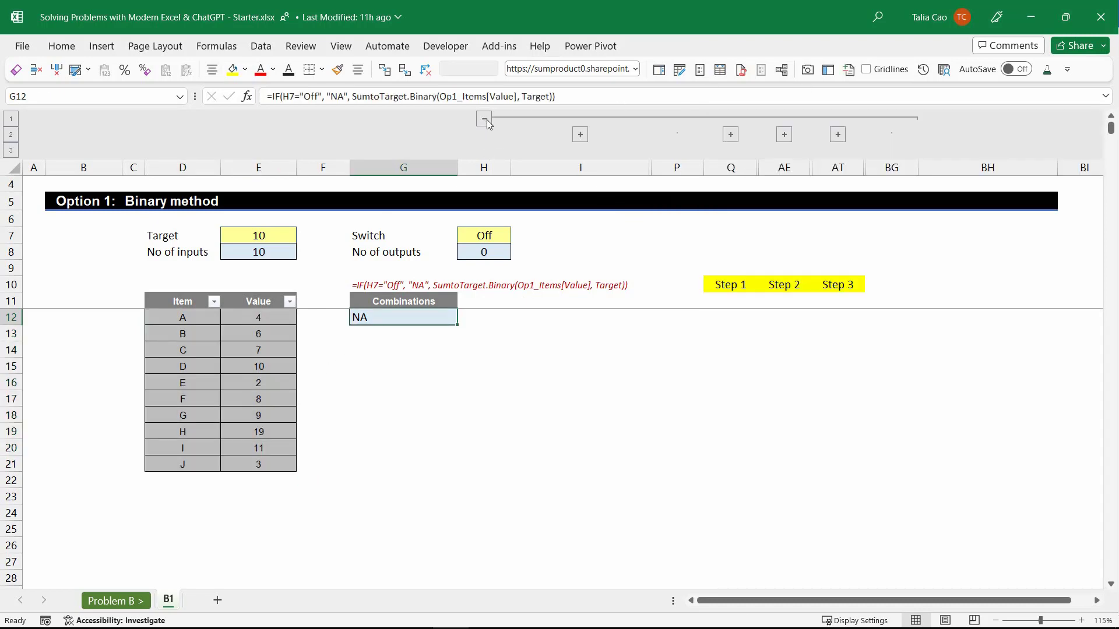
click(731, 135)
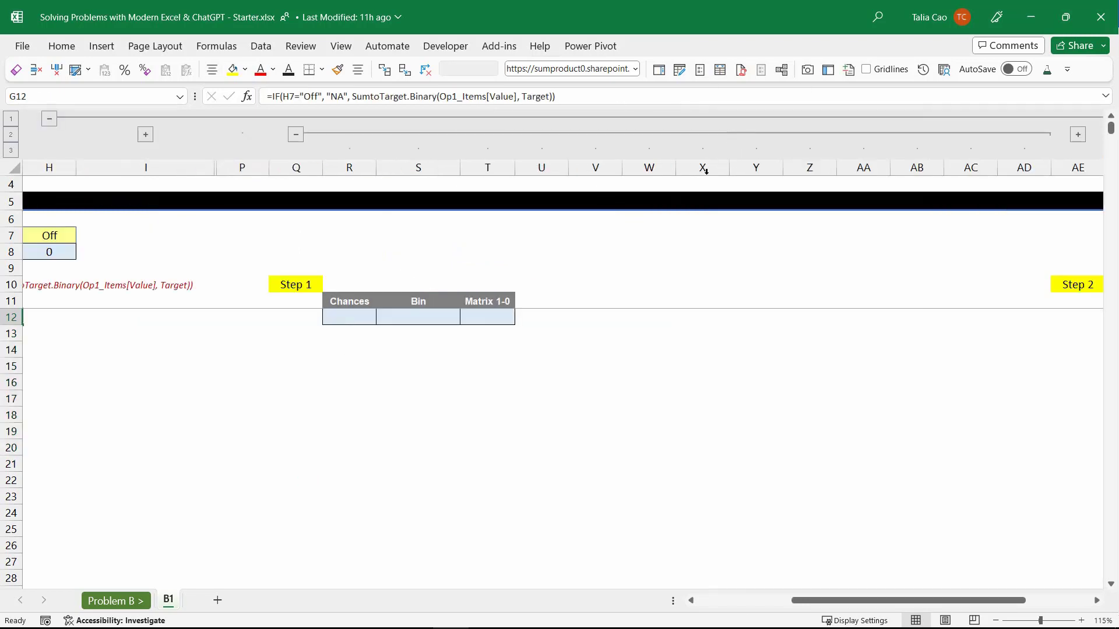
- Enter =SEQUENCE(2^Count_No) in R12 under Chances in the Step 1 block
drag(871, 606, 738, 602)
click(772, 319)
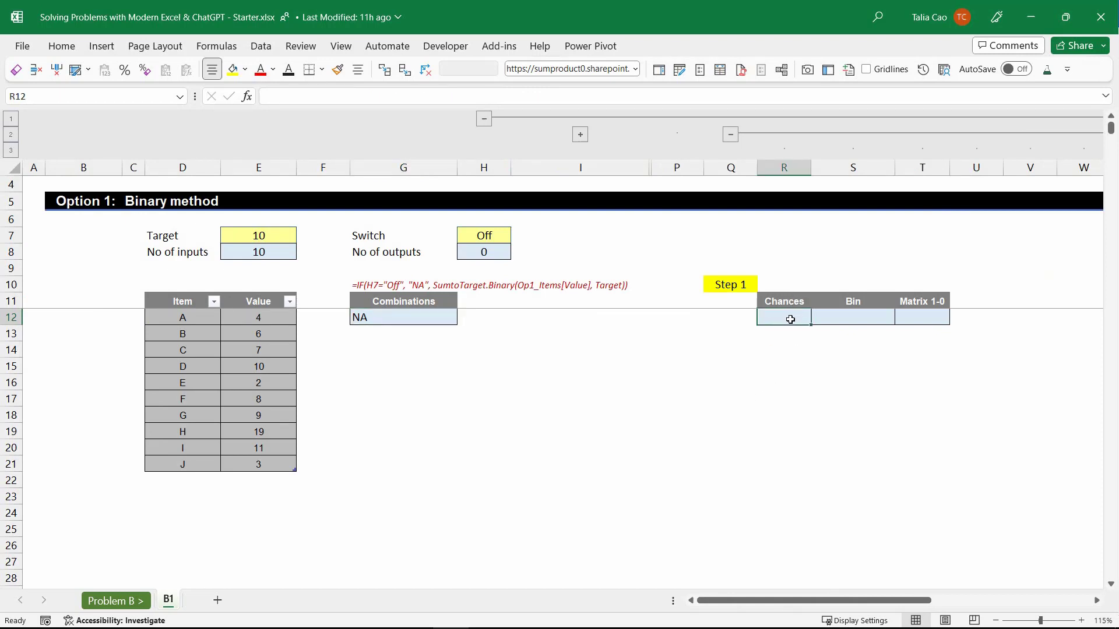
text(=)
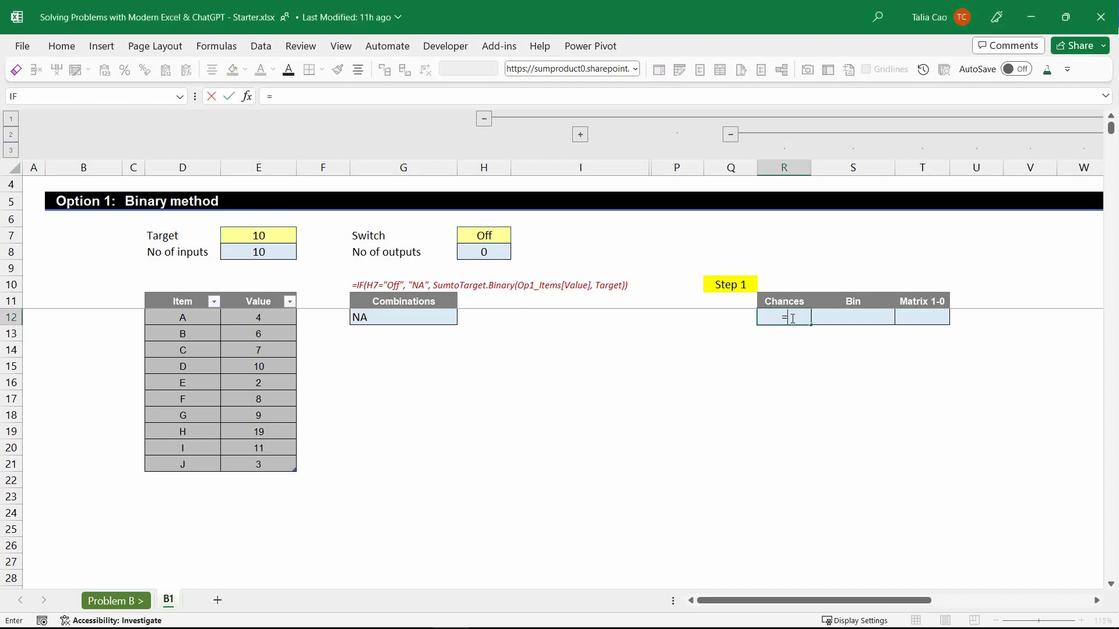
text(seq)
key(Tab)
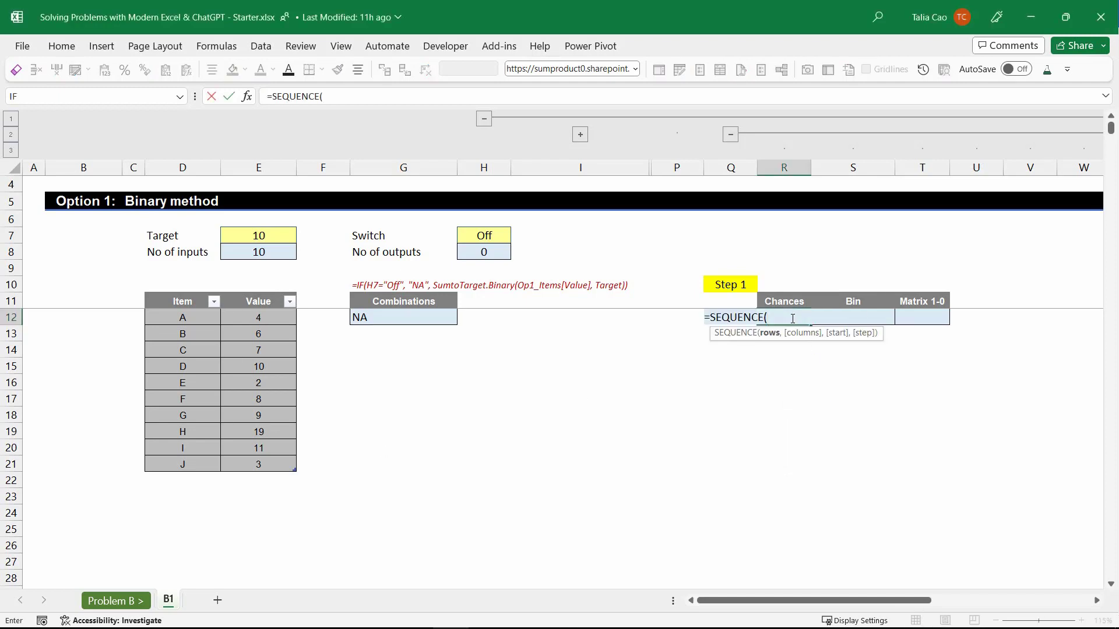
text(2^Count_no)
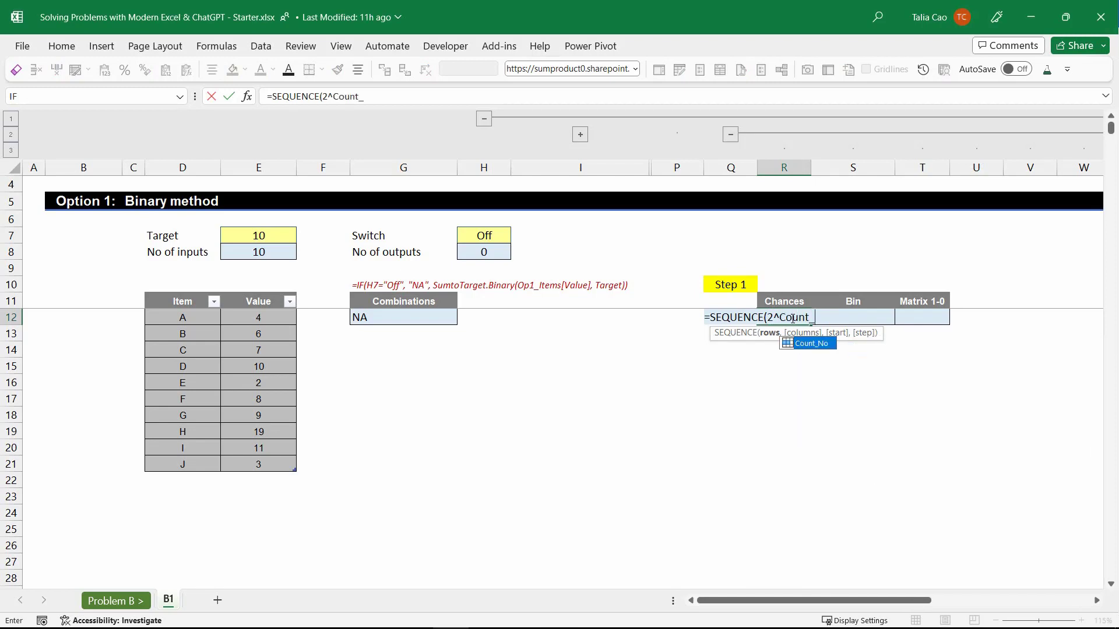
click(267, 251)
click(783, 317)
- Subtract 1 from the row count in R12 so the formula reads =SEQUENCE(2^Count_No-1)
click(381, 96)
text(-1)
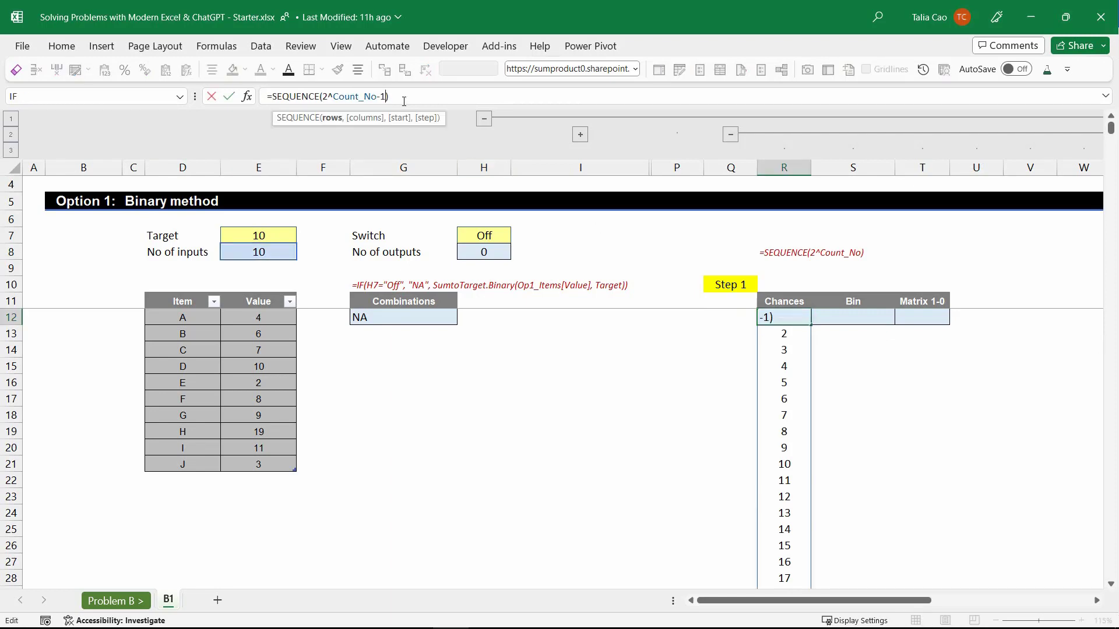
key(Return)
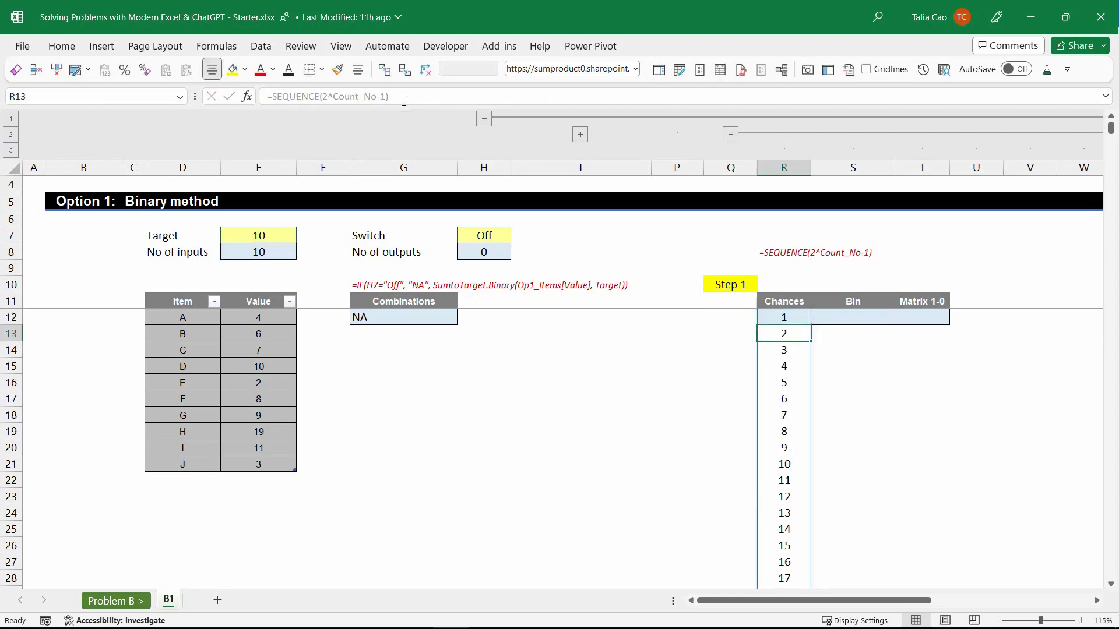
- Check the last value of the spilled Chances list and return to its first cell, R12
click(796, 320)
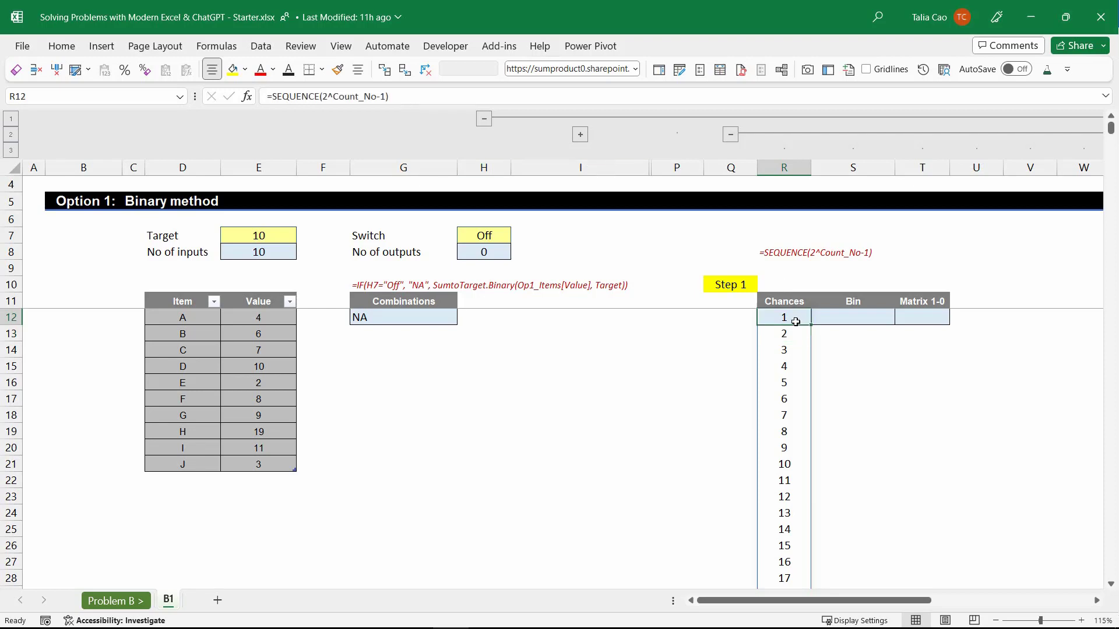
key(Up)
click(795, 322)
key(ctrl+Down)
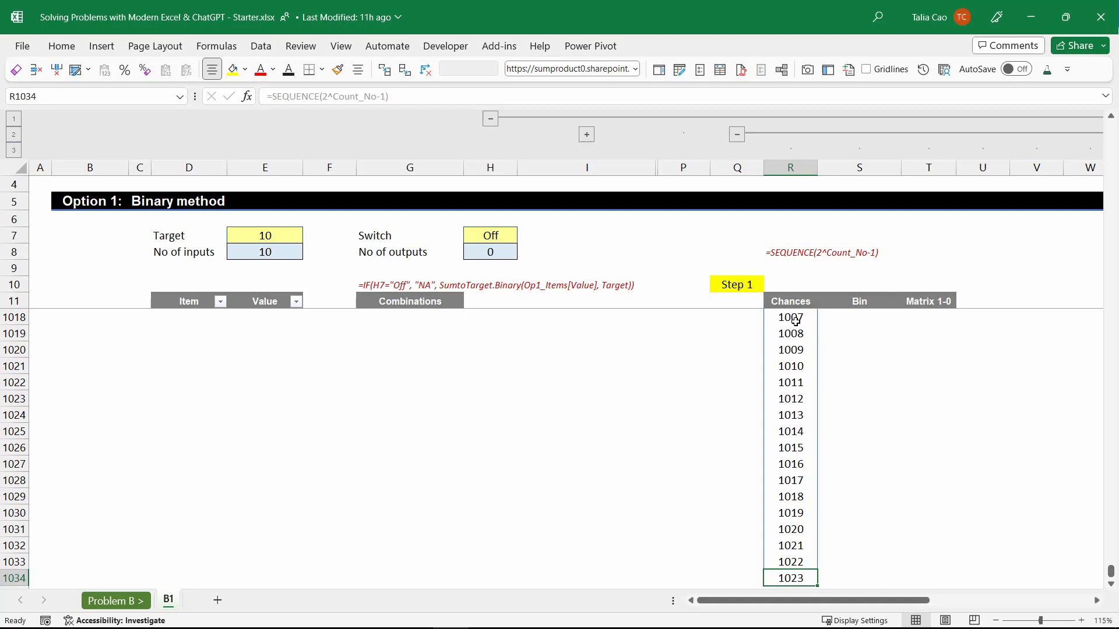
key(ctrl+Up)
key(Right)
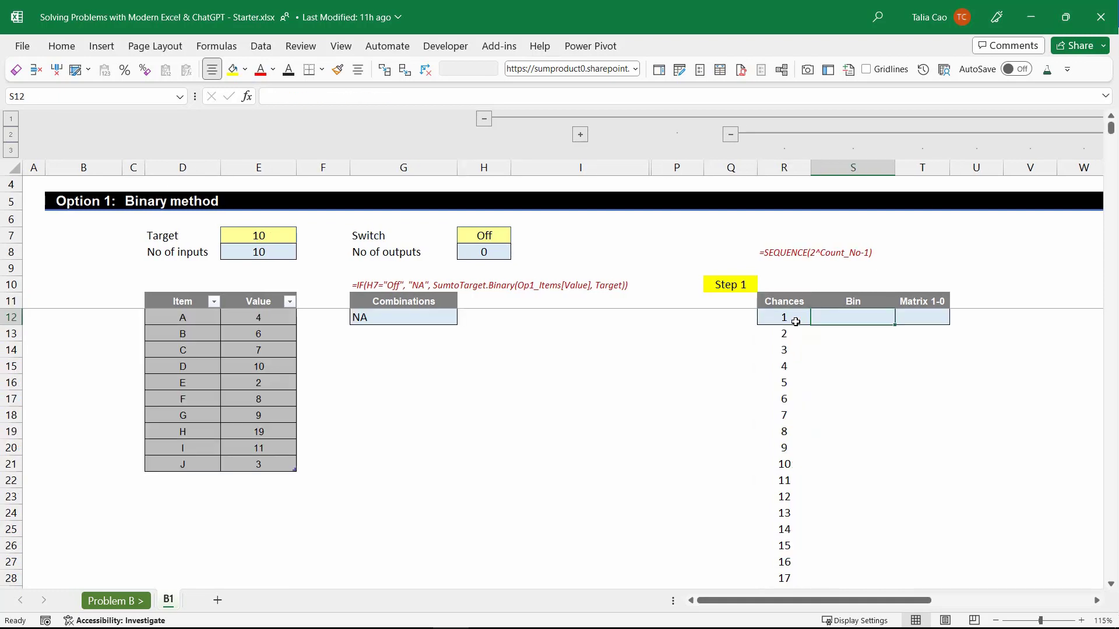
click(786, 316)
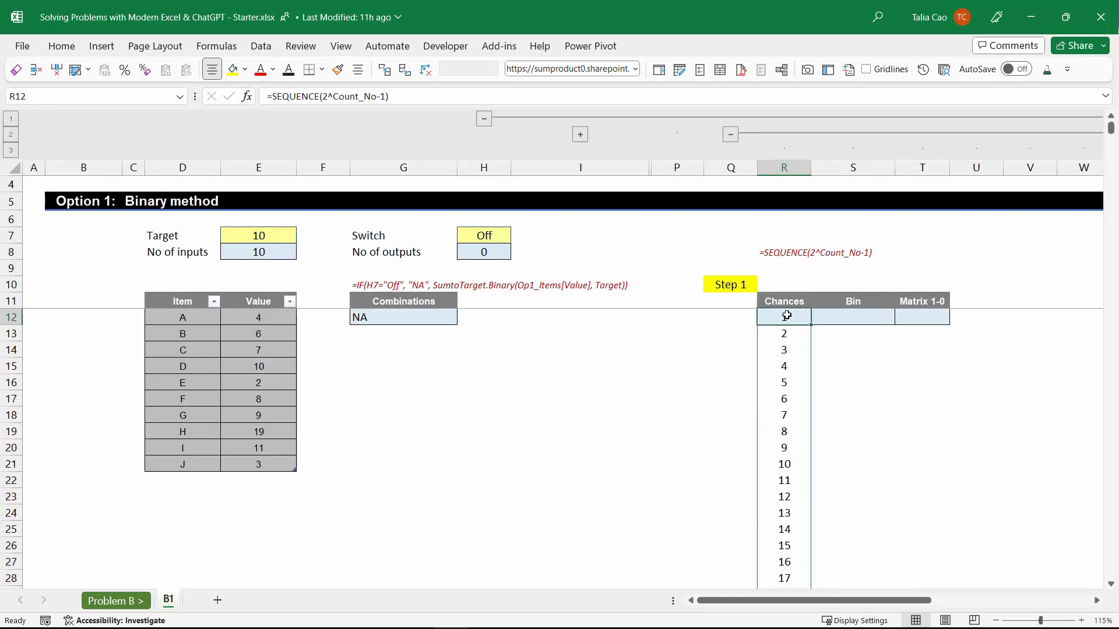
- Try converting the whole Chances spill to binary by entering =DEC2BIN(R12#) in S12 under Bin
click(852, 316)
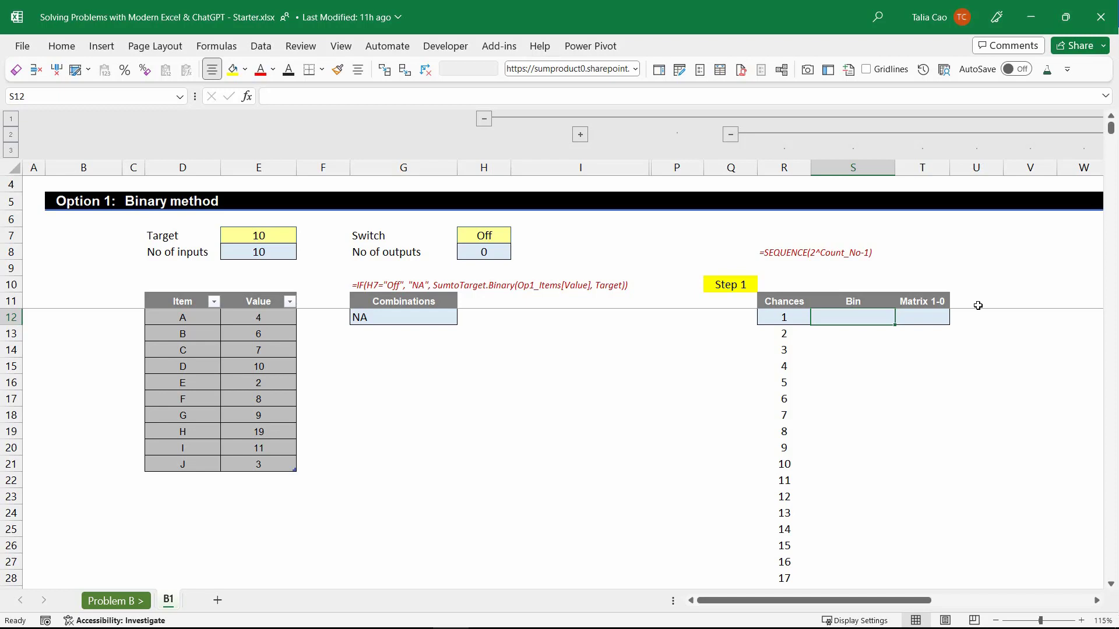
text(=)
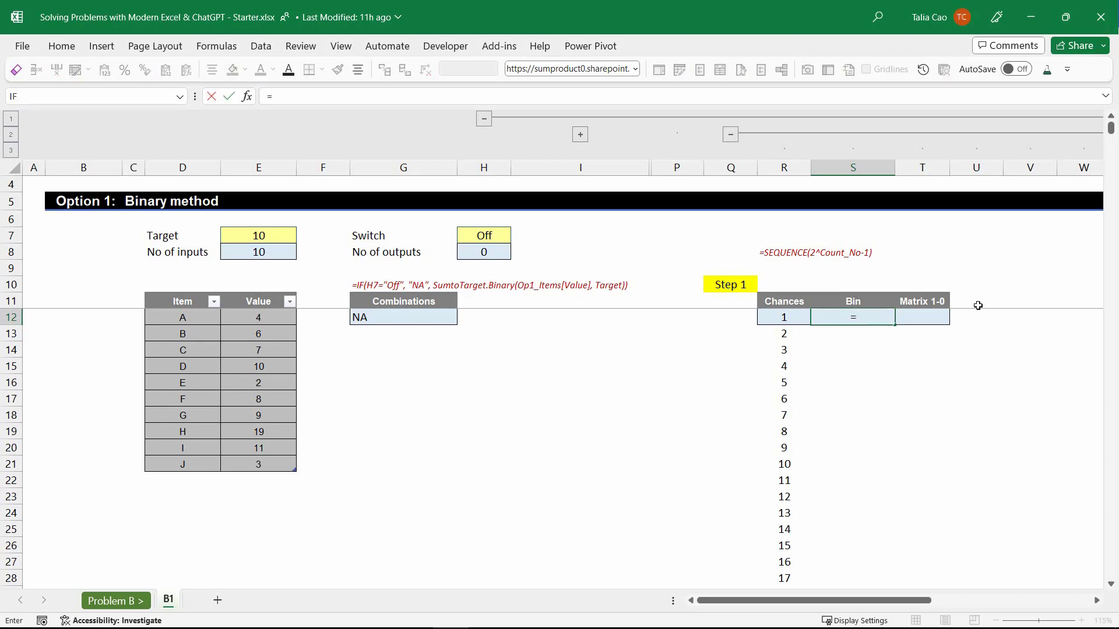
text(dec)
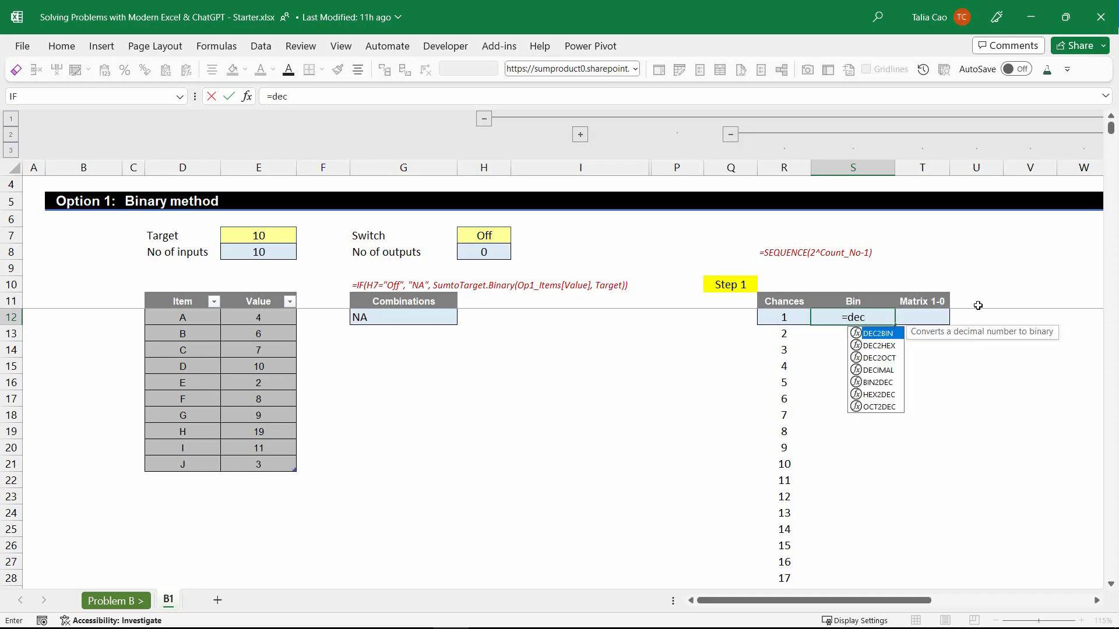
key(Tab)
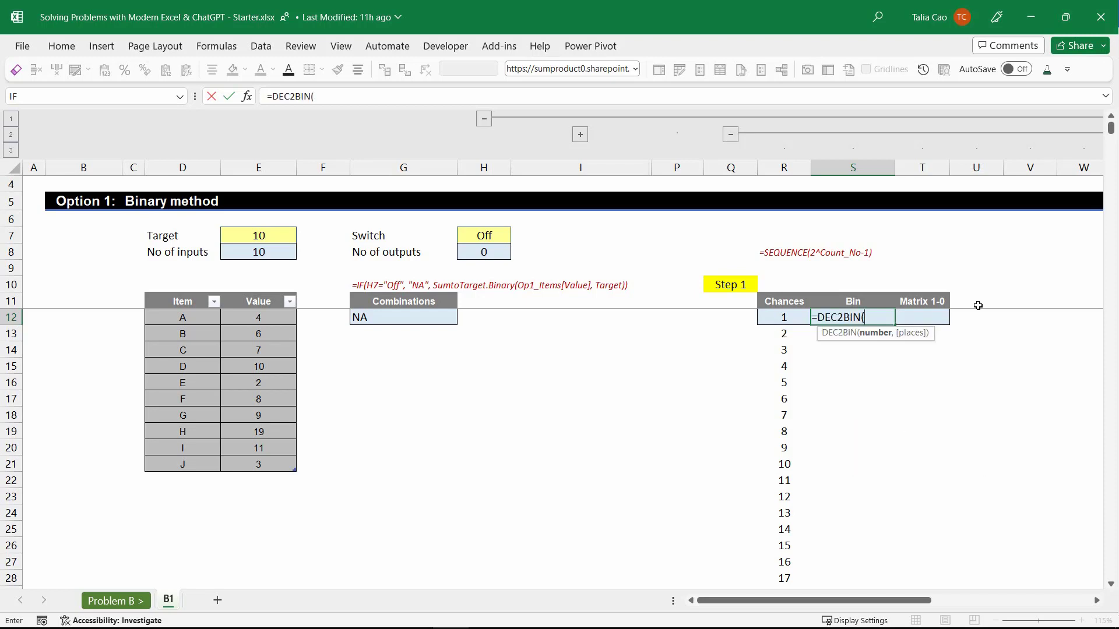
click(791, 321)
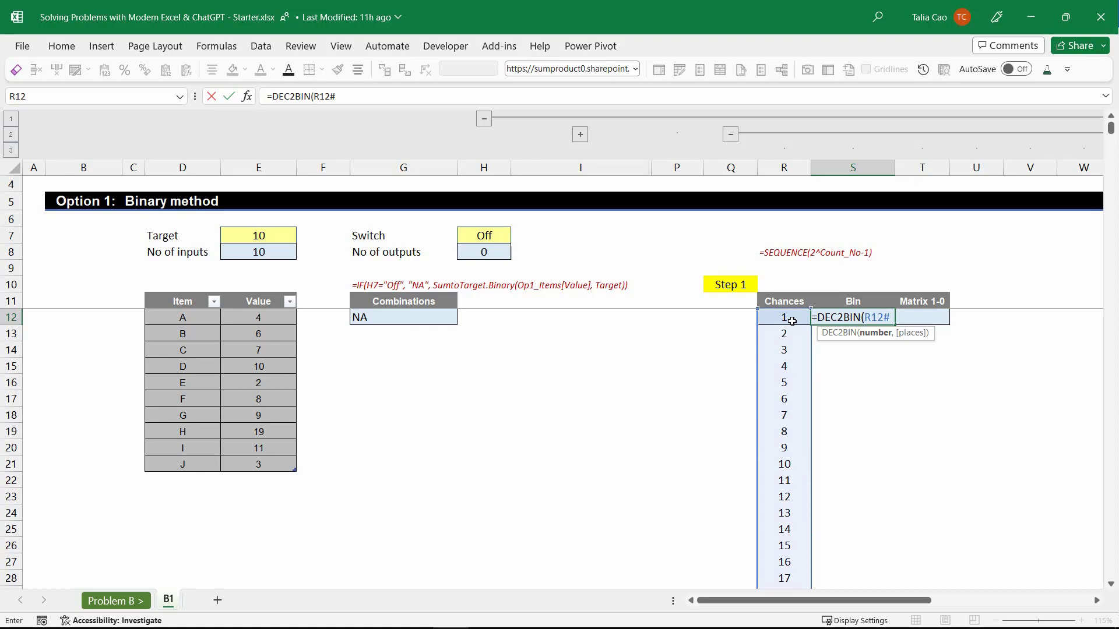
text())
key(Return)
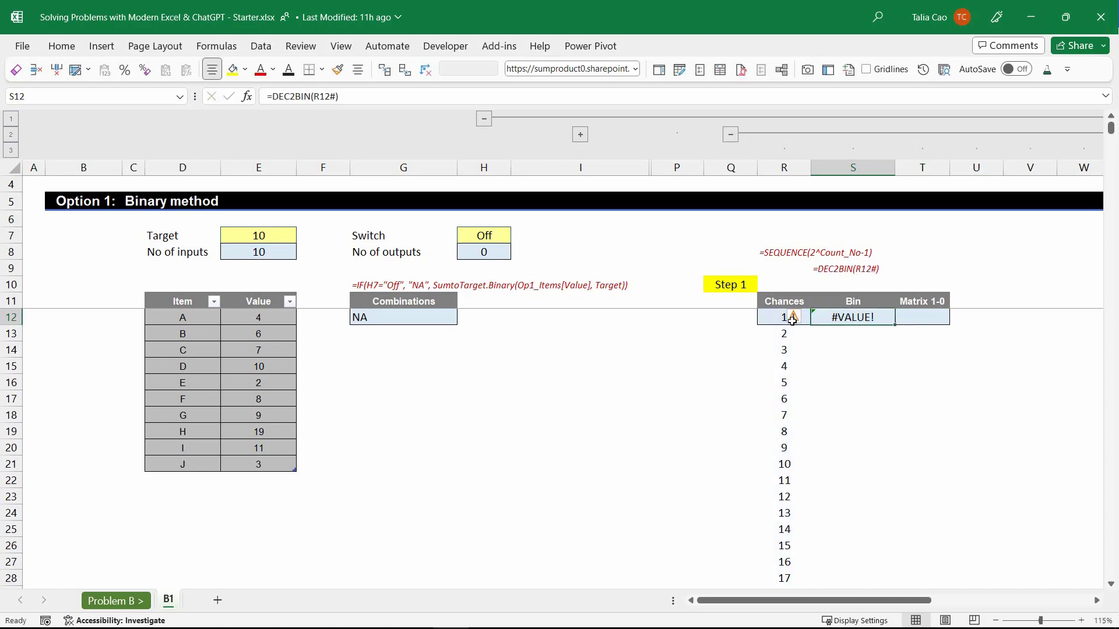
- Test the size limit of DEC2BIN in S12 by replacing its argument with 2^9-1
double_click(327, 98)
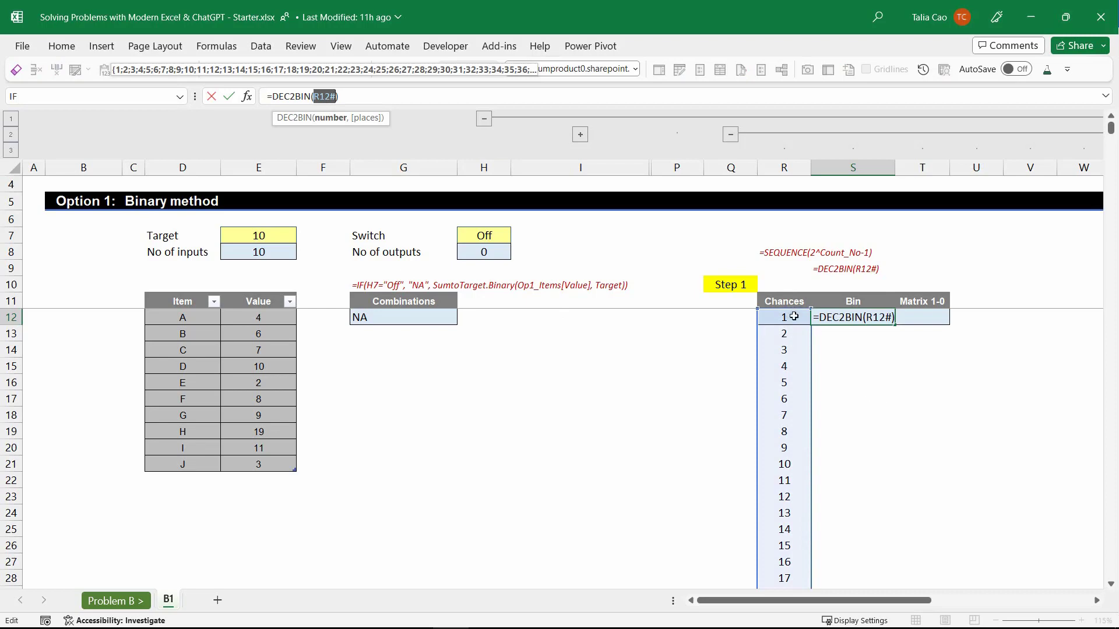
text(2^9-1)
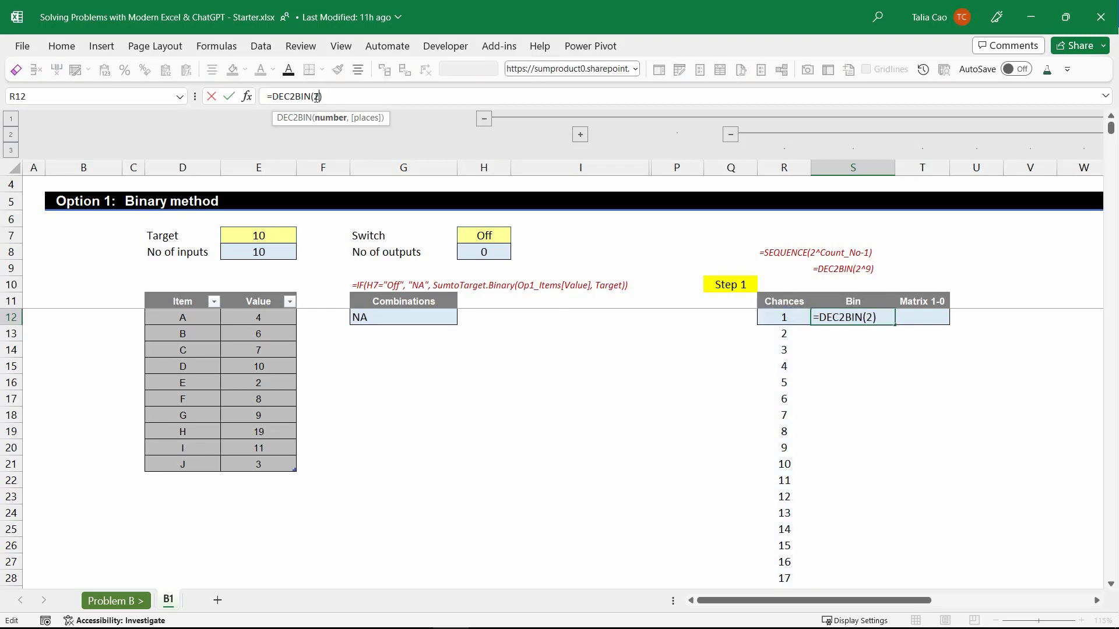
key(Return)
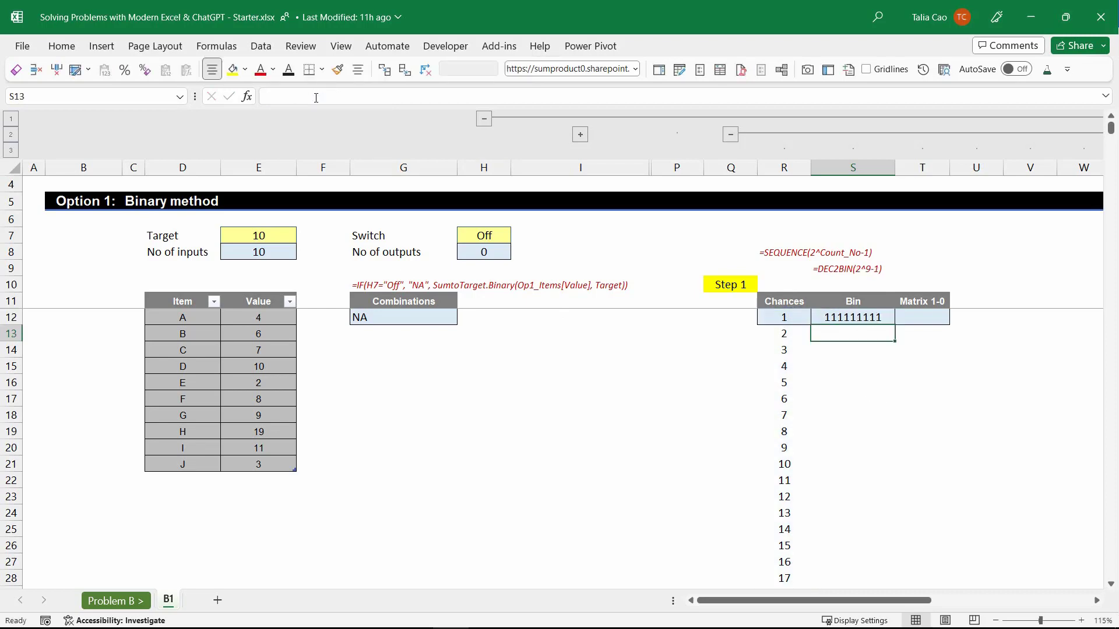
- Replace the S12 formula with a BASE function that converts R12# using radix 2
click(867, 317)
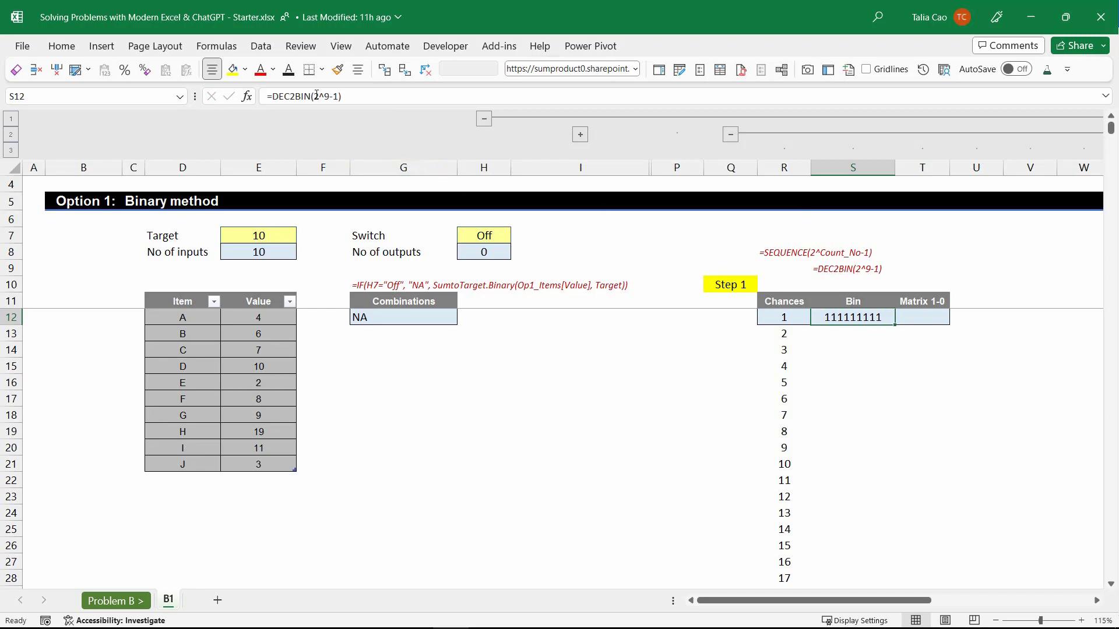
drag(342, 97, 273, 96)
text(BASE()
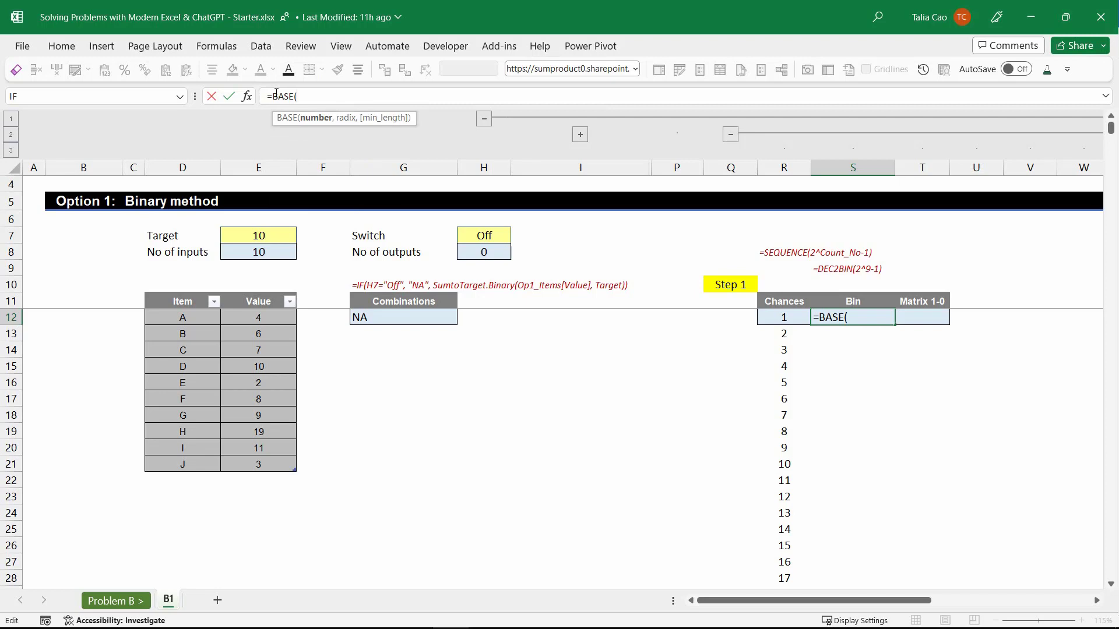
click(787, 320)
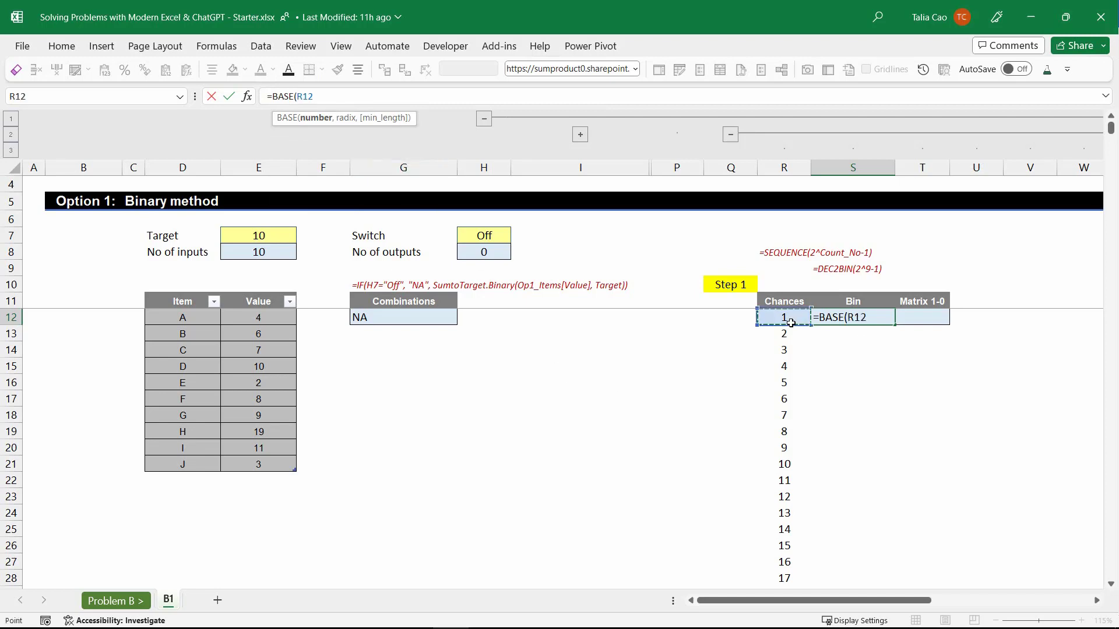
text(,)
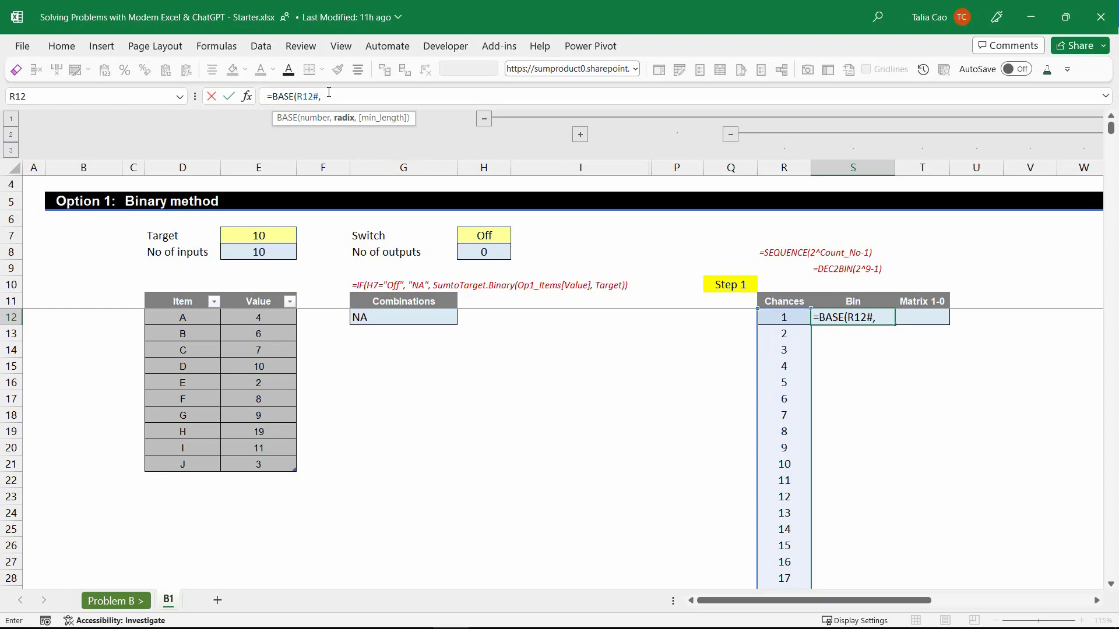
text(2, )
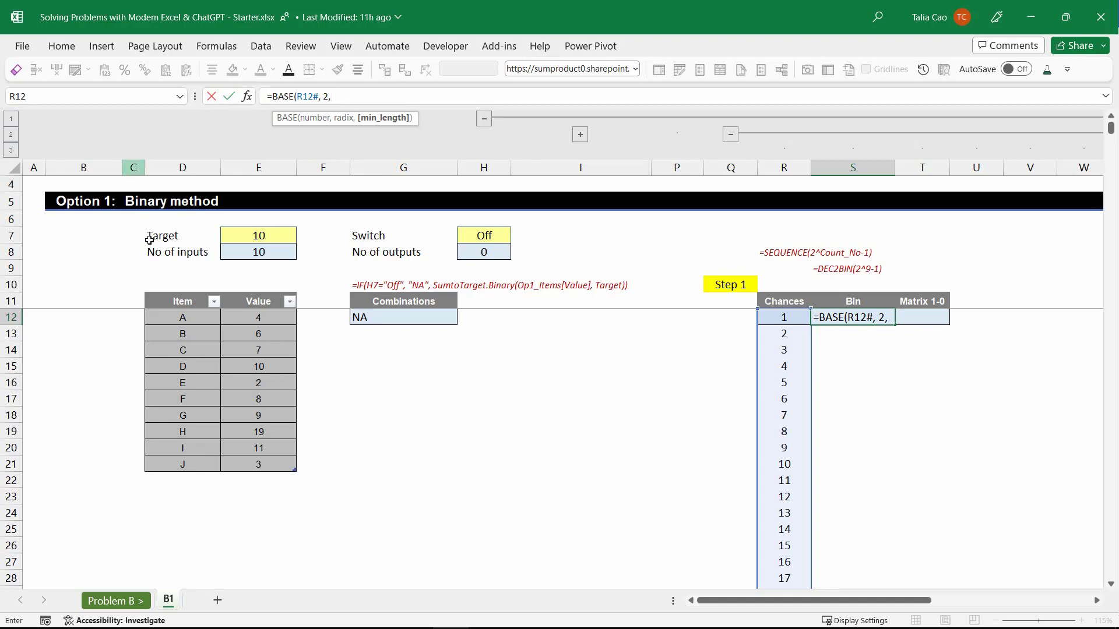
text(coun)
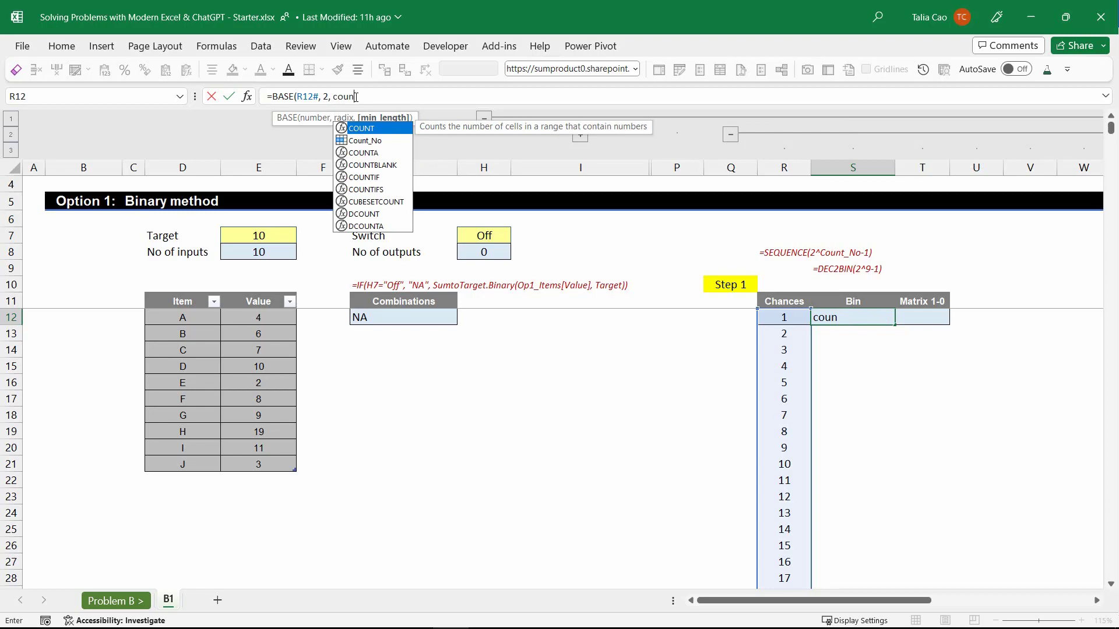
key(Return)
- Correct the minimum length argument in S12 so the formula reads =BASE(R12#, 2, Count_No)
click(859, 321)
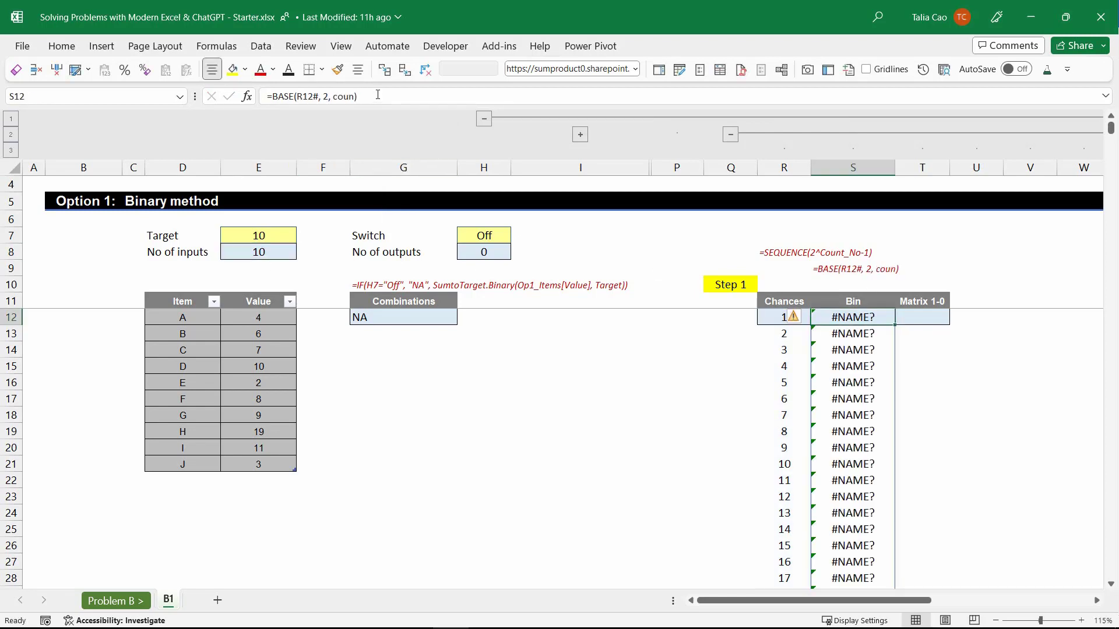
click(345, 97)
double_click(346, 97)
text(Count_No)
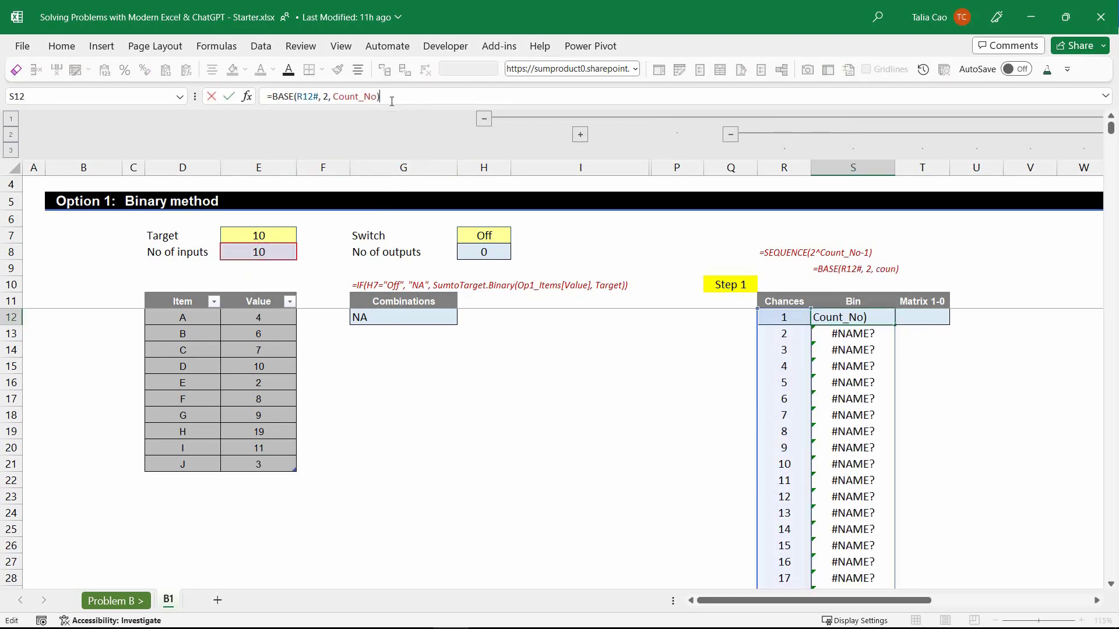
key(Tab)
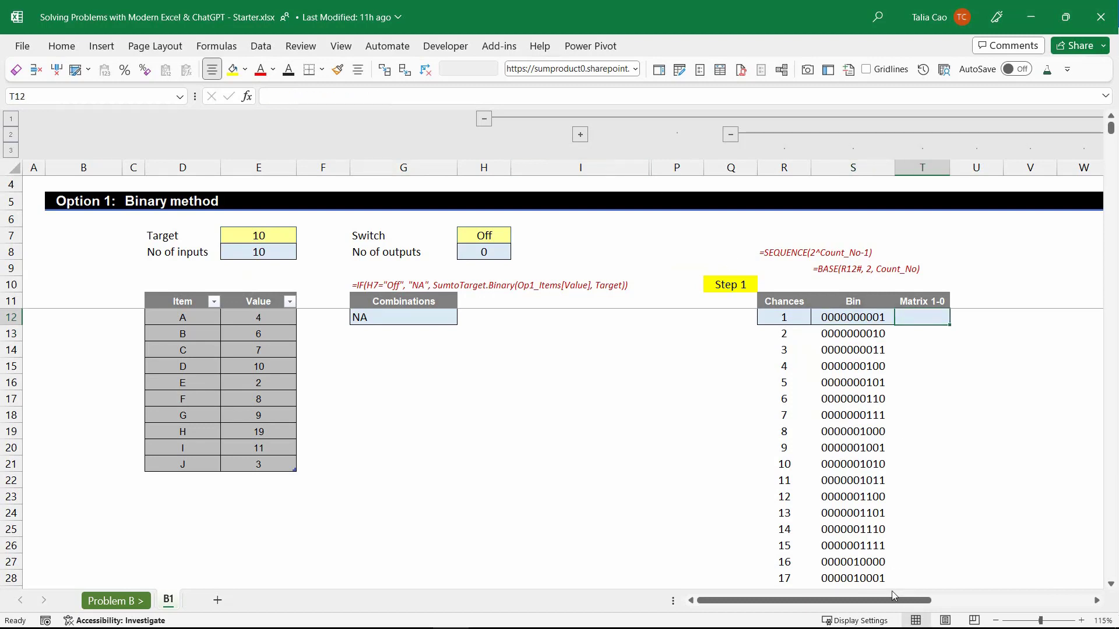
- Enter =MID(S12#, SEQUENCE(,Count_No), 1) in T12 under Matrix 1-0 to split each binary string into digits
drag(891, 600, 964, 600)
click(542, 315)
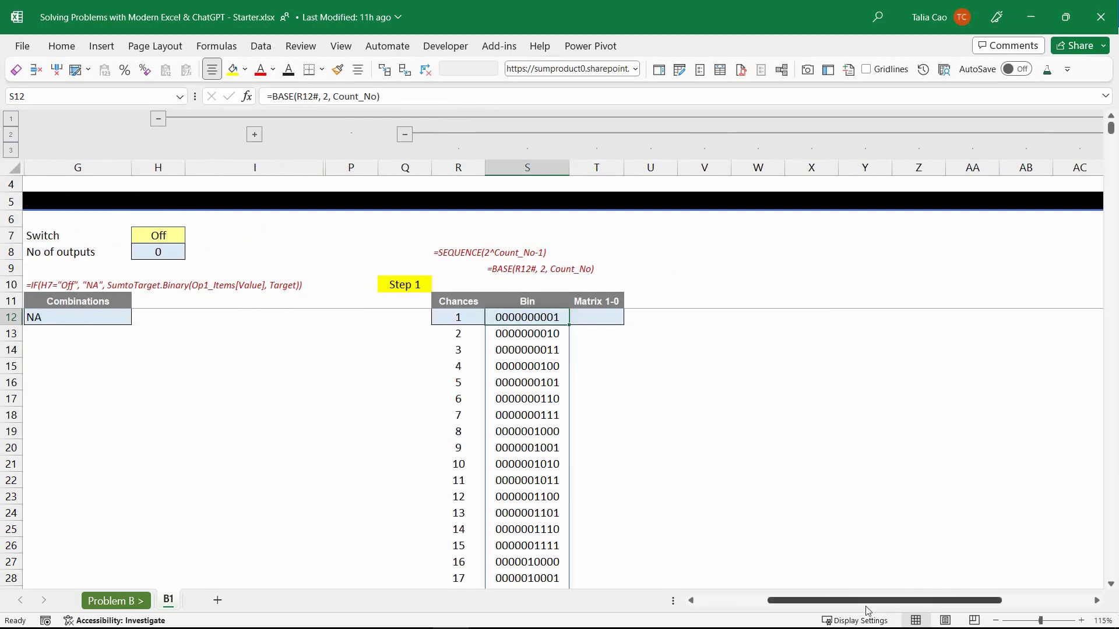
drag(869, 601, 912, 602)
click(419, 311)
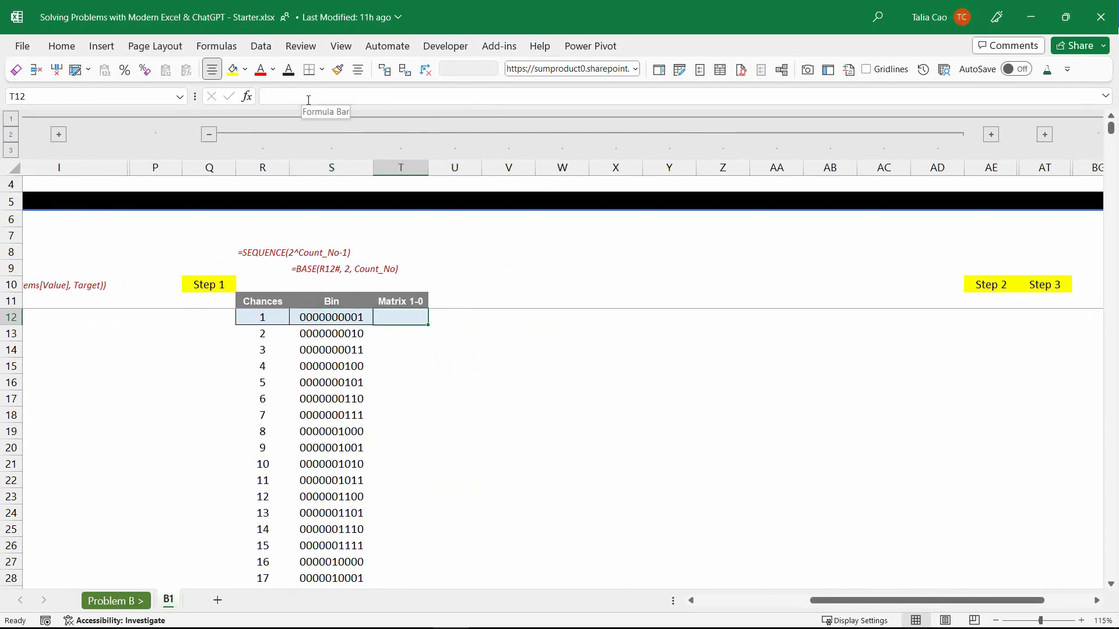
text(=mid)
key(Tab)
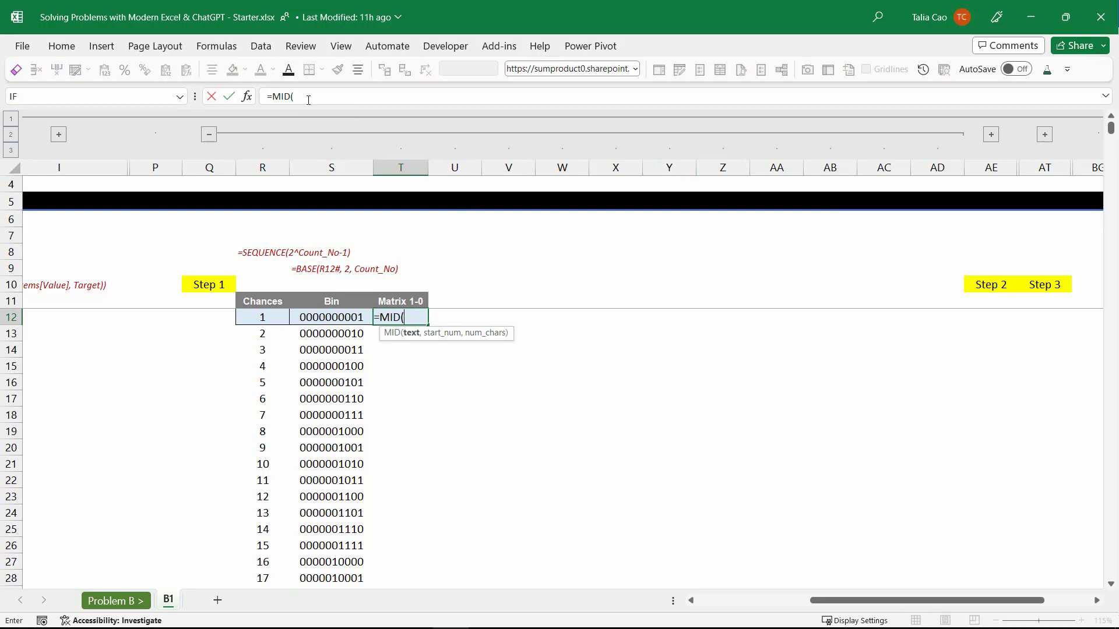
click(364, 317)
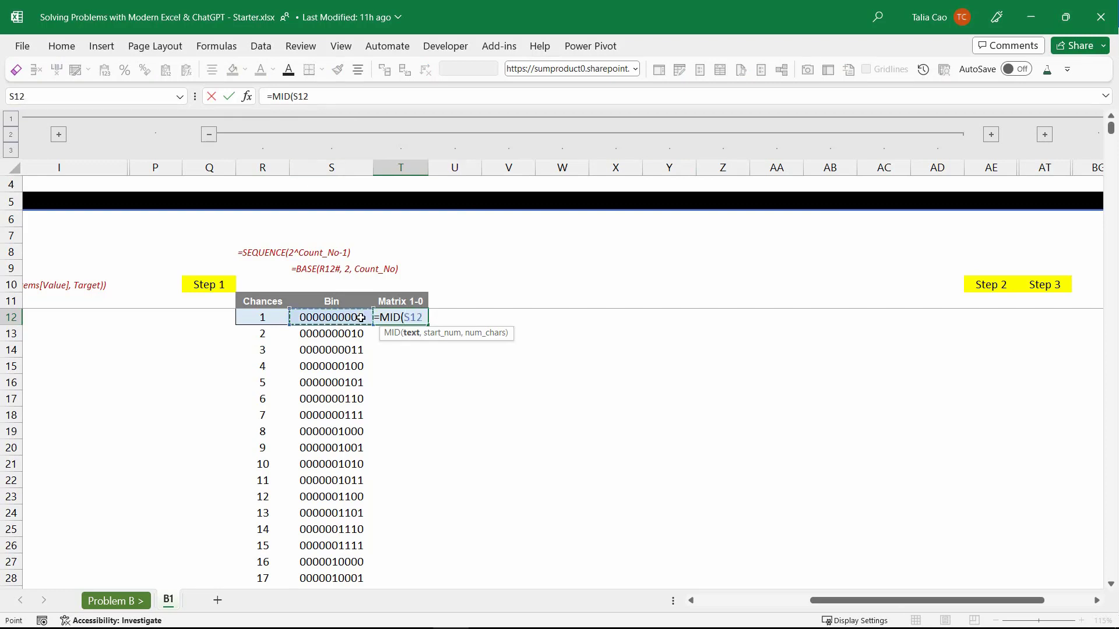
text(, seq)
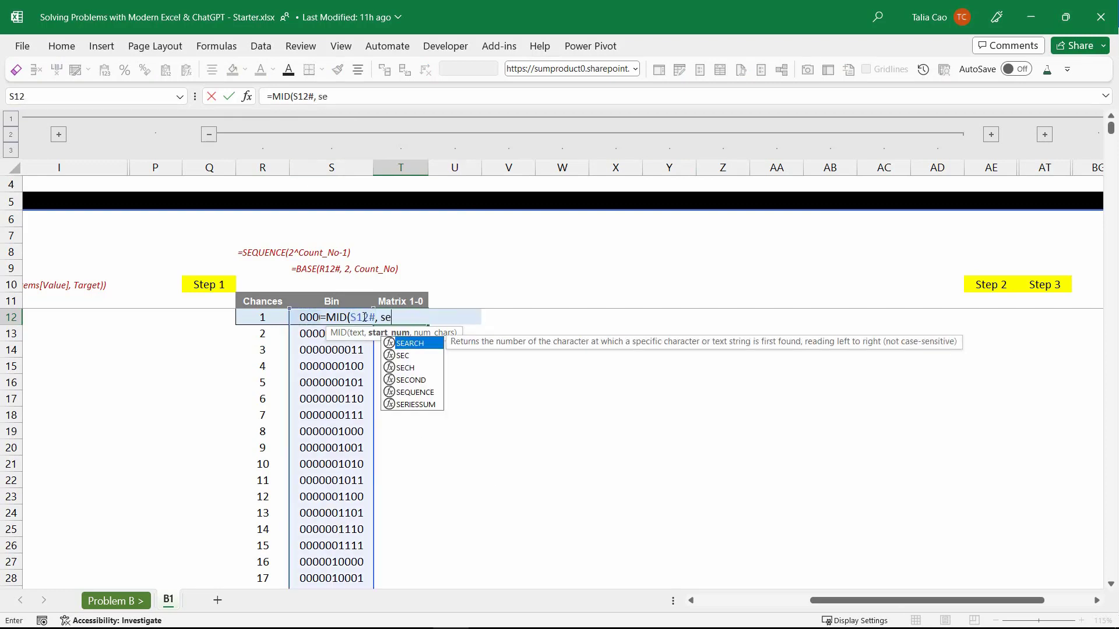
key(Tab)
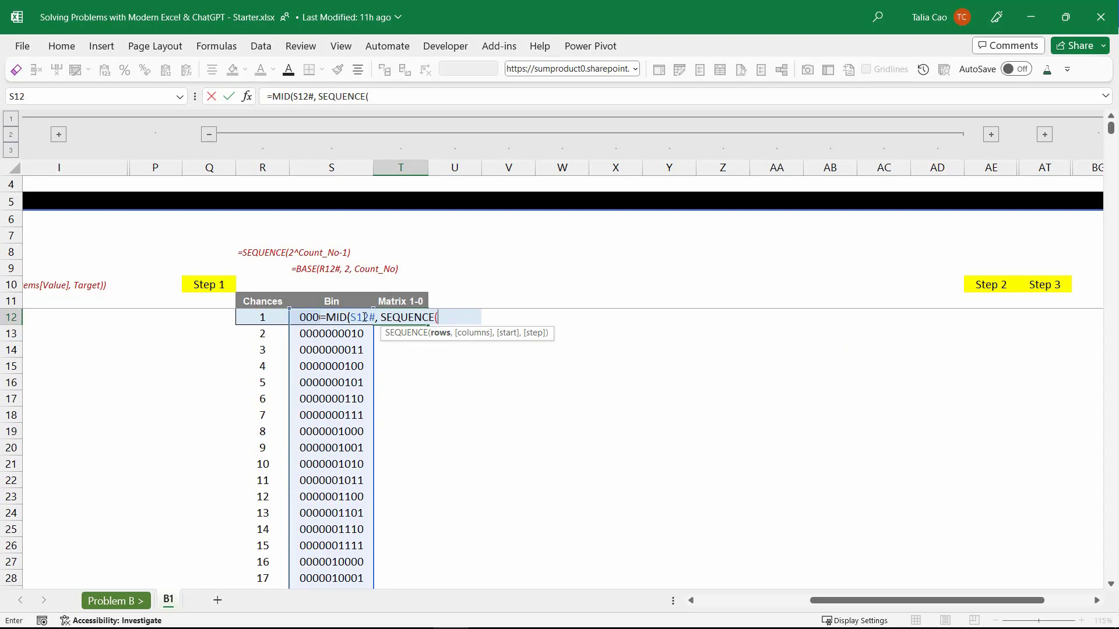
text(,)
drag(810, 600, 722, 602)
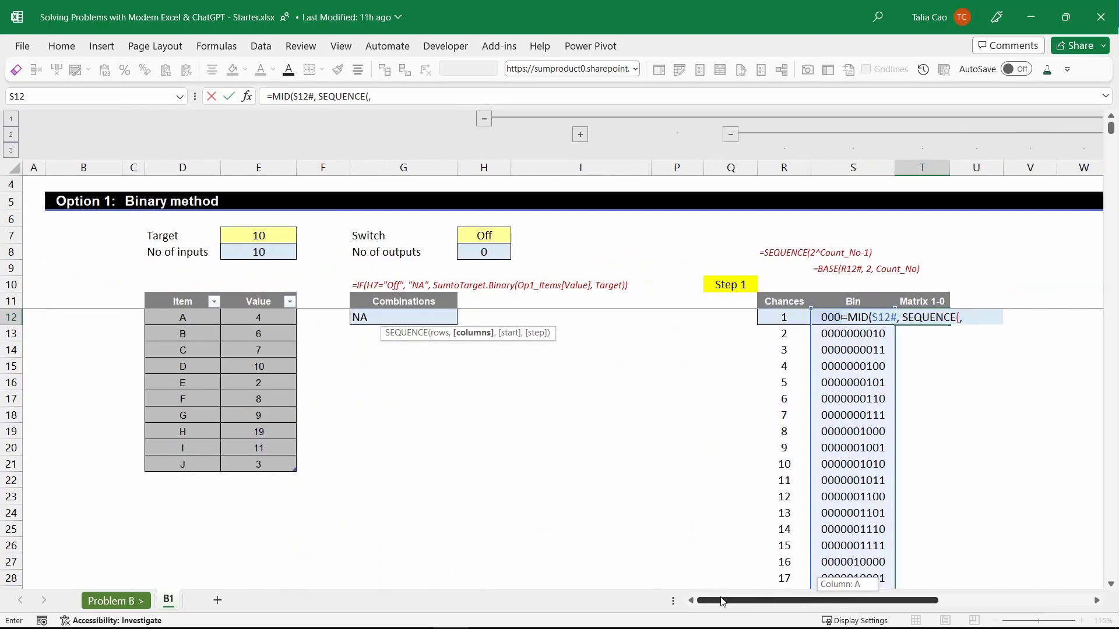
click(285, 255)
text())
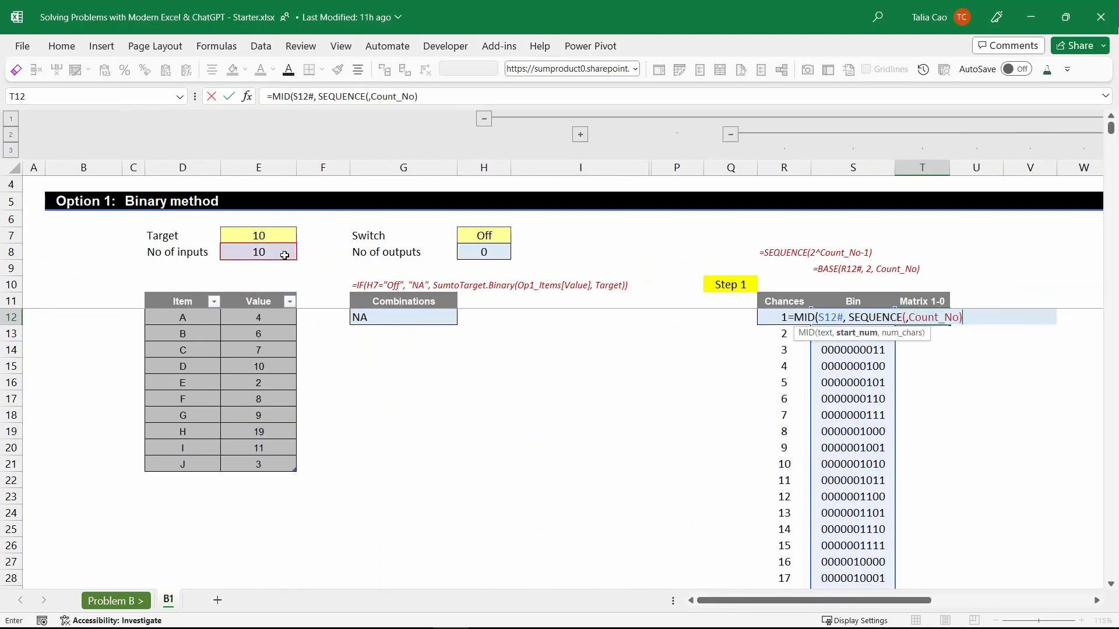
text(, 1))
drag(756, 600, 805, 603)
key(Return)
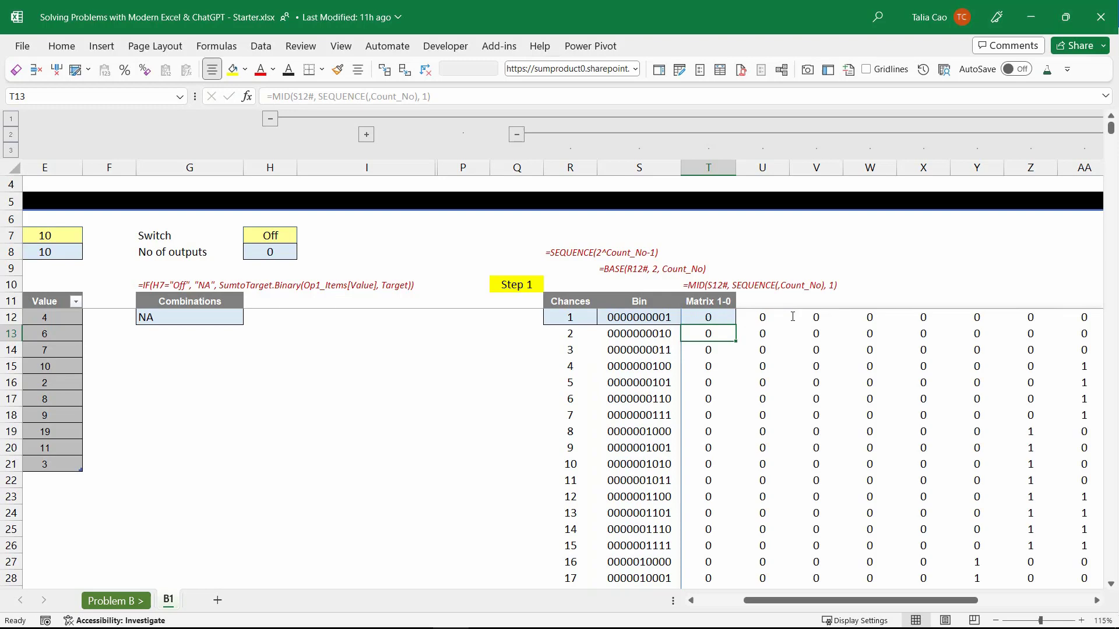
- Examine the extent of the Matrix 1-0 spill from T12 across its columns and down its rows, returning to T12
key(Up)
key(ctrl+Right)
key(ctrl+Down)
key(ctrl+Up)
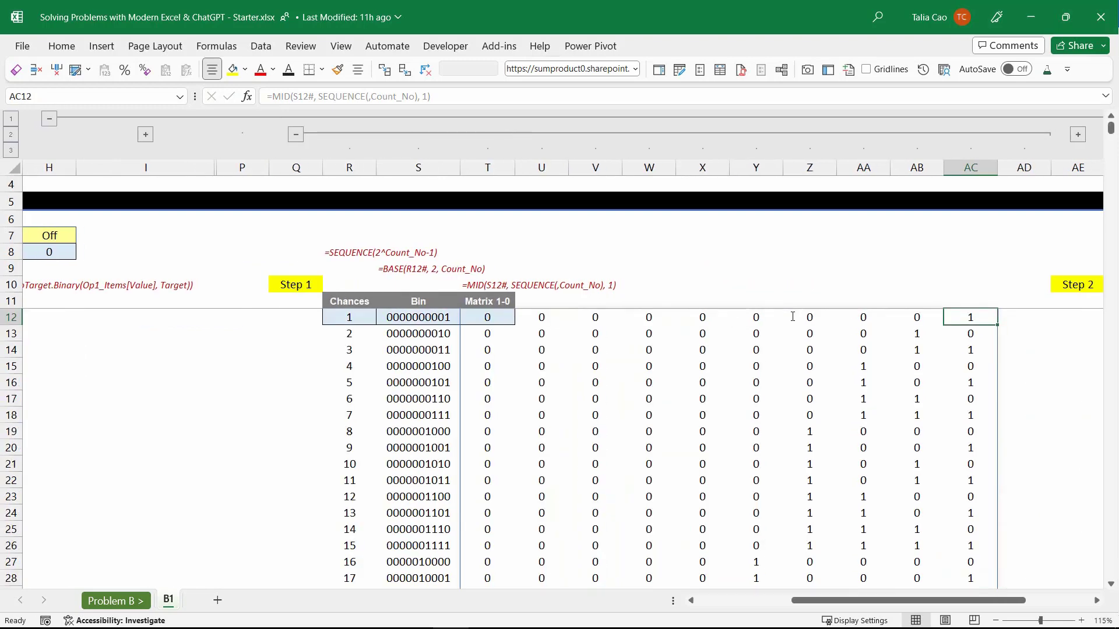
key(Left)
key(Left)
key(Left)
key(Left)
key(Left)
key(Left)
key(Left)
key(Left)
key(Left)
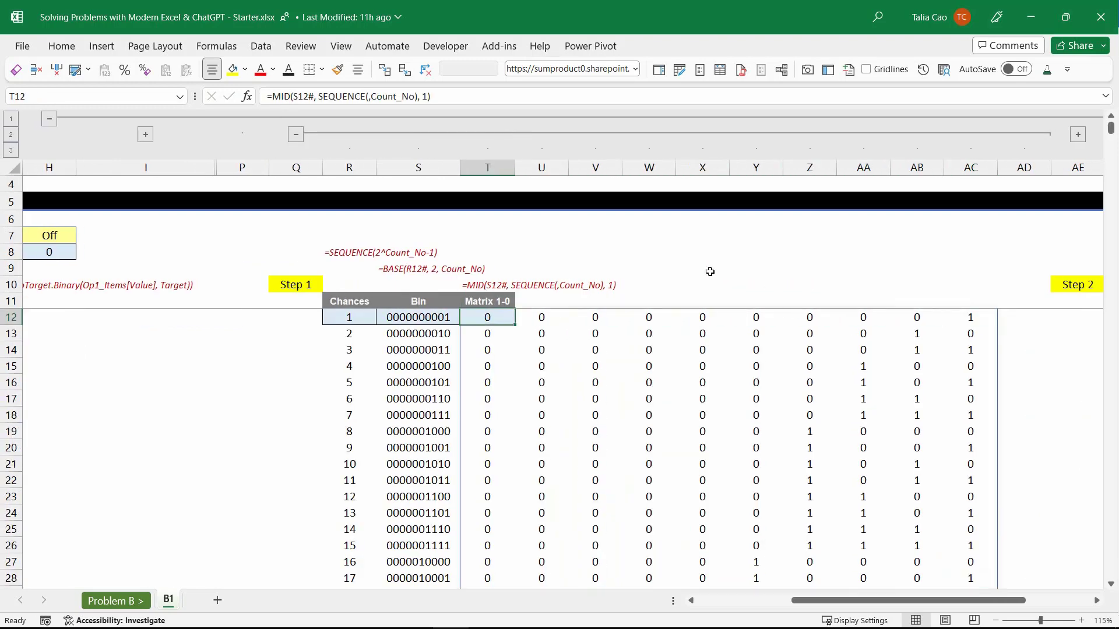
- Convert the Matrix 1-0 digits to numbers by changing T12 to =--MID(S12#, SEQUENCE(,Count_No), 1)
click(275, 97)
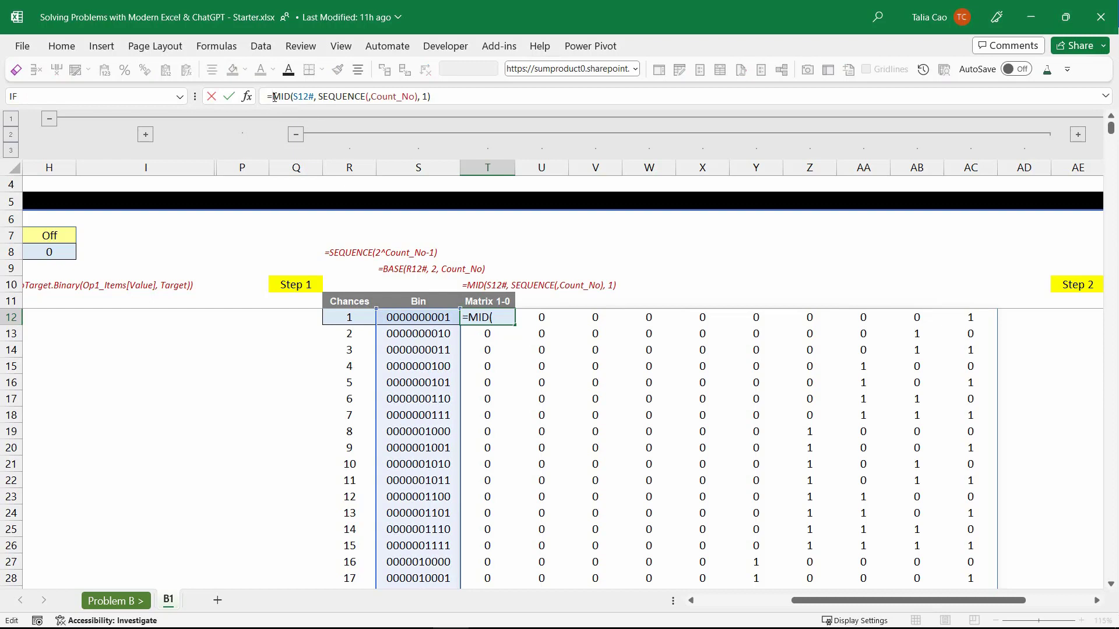
text(--)
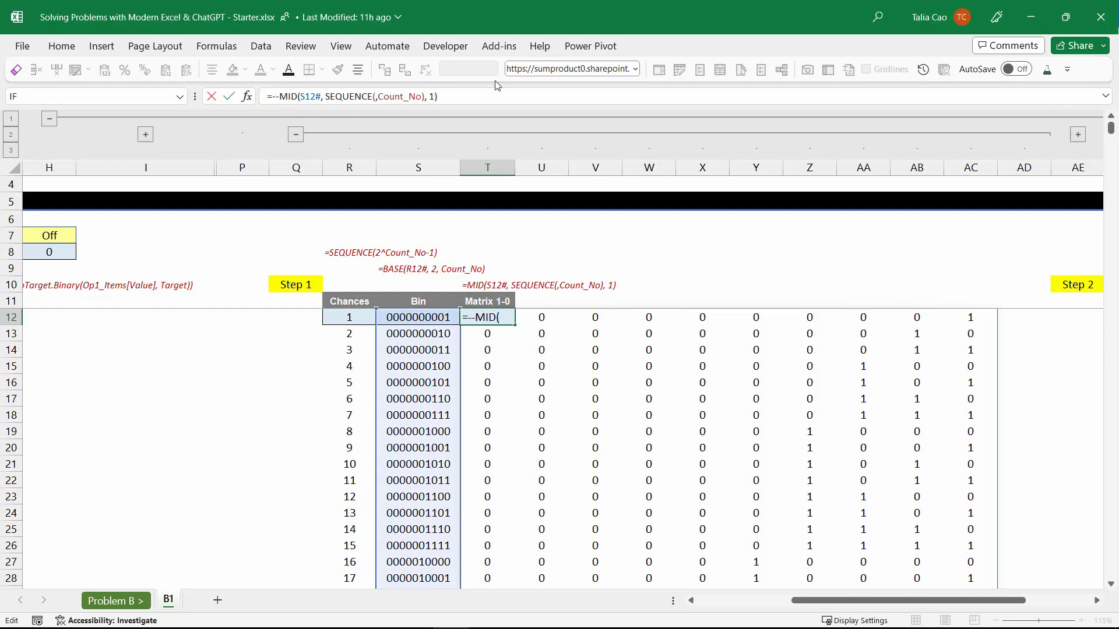
key(ctrl+Return)
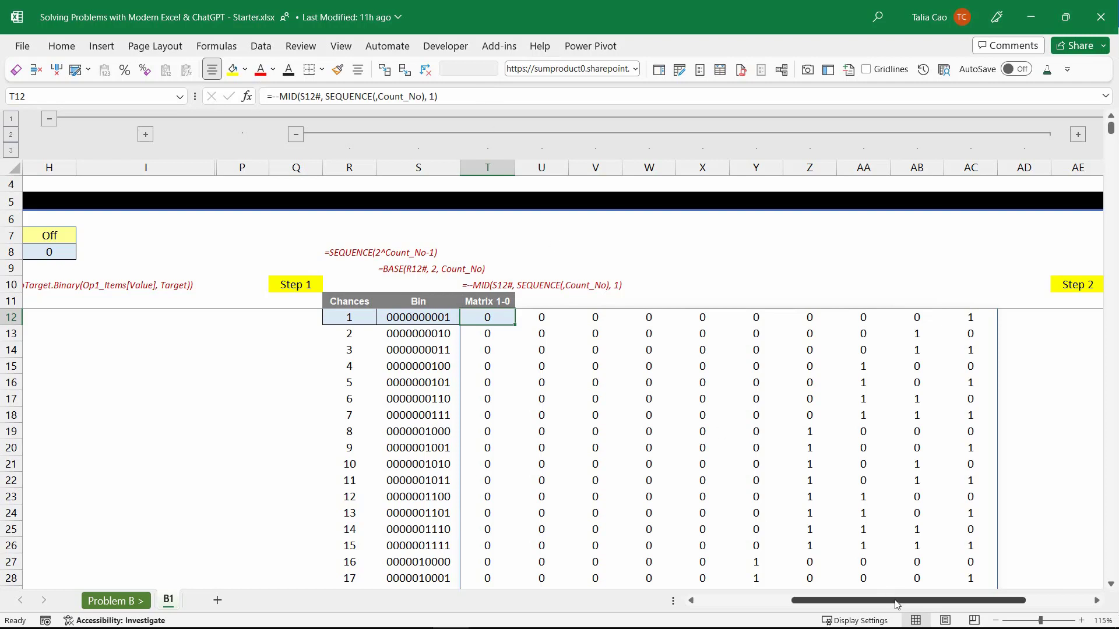
- Enter a TRANSPOSE formula of Op1_Items[Value] in AG11 beside the Values label of Step 2
drag(896, 600, 996, 600)
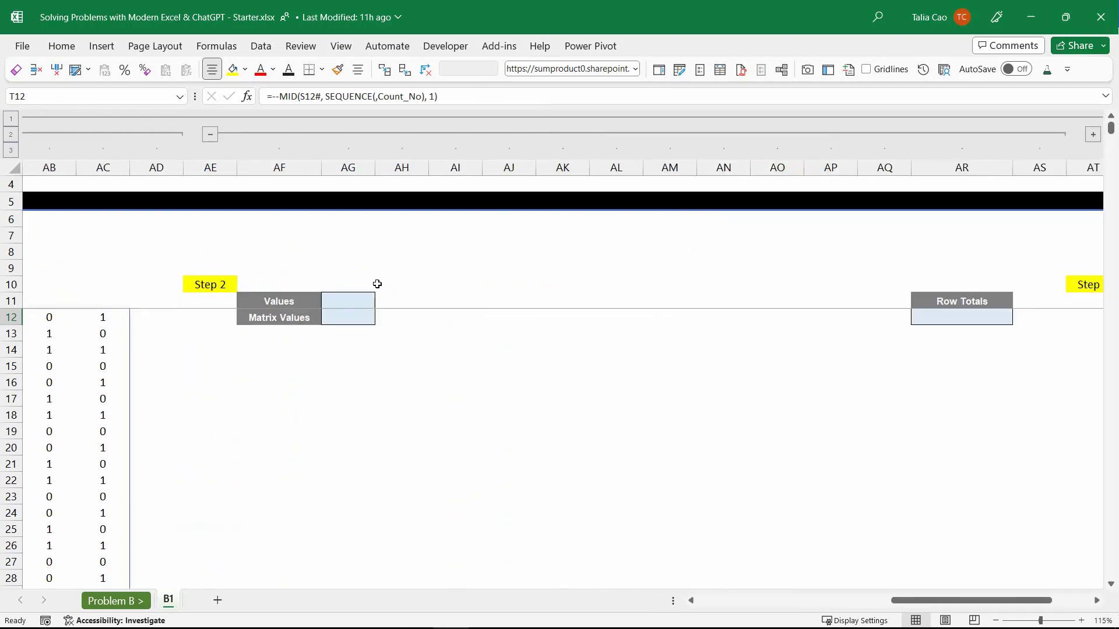
click(349, 300)
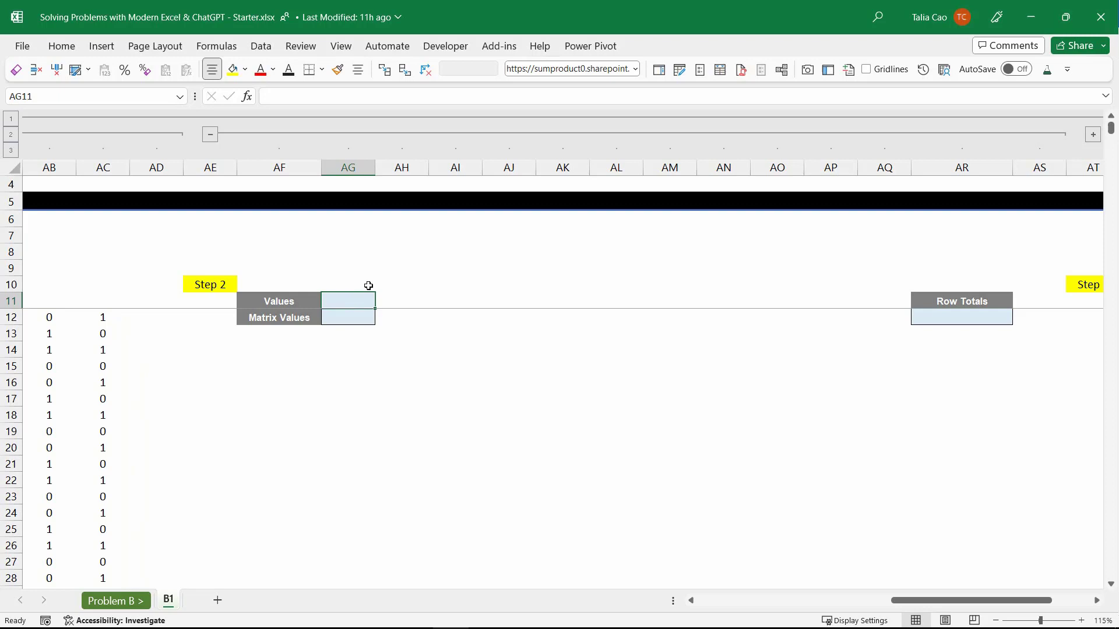
text(=)
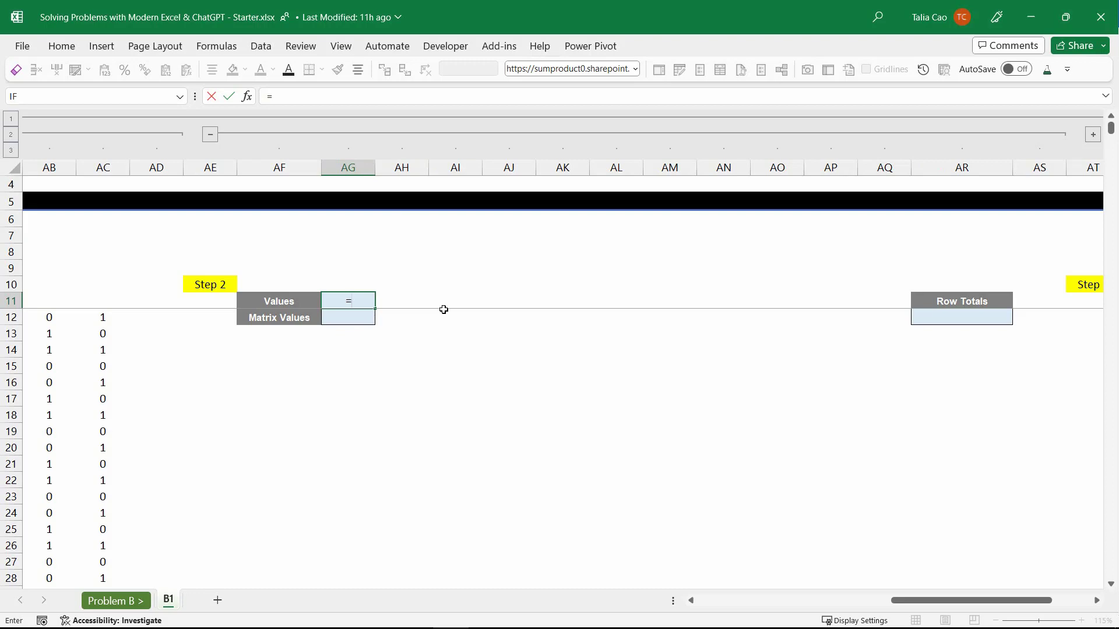
text(transpo)
key(Tab)
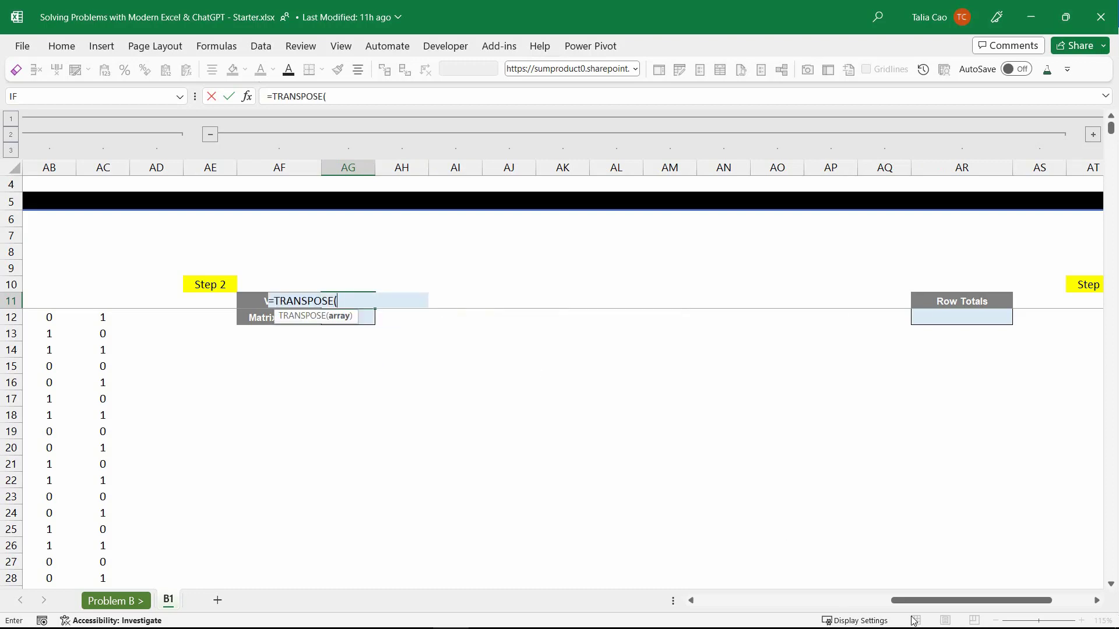
drag(889, 601, 695, 601)
click(264, 295)
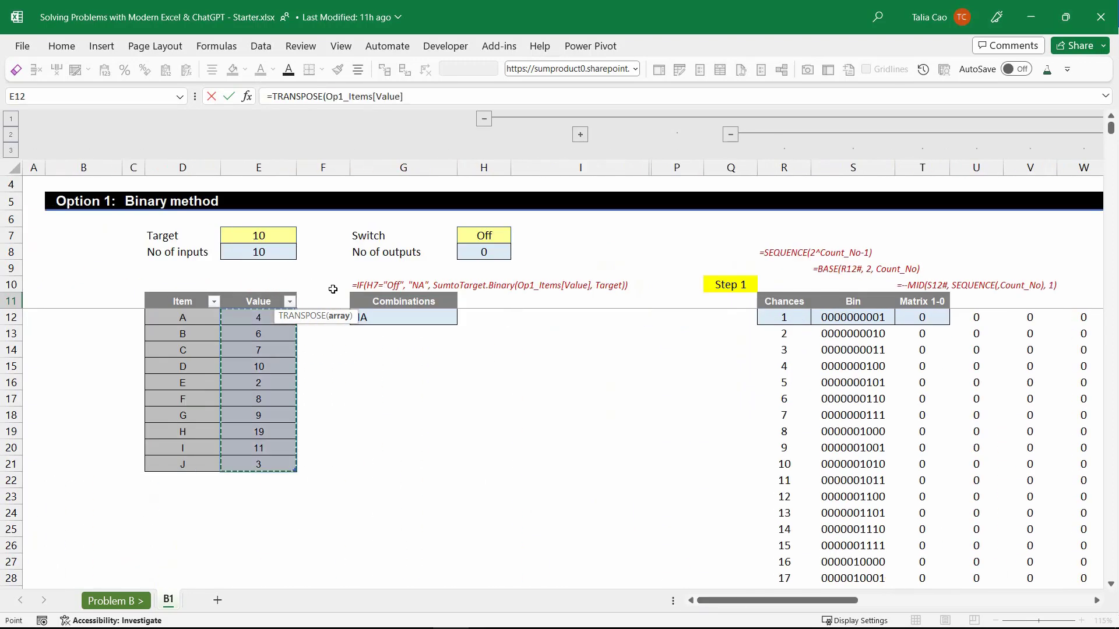
key(Return)
- Look across the transposed item values spilled along row 11 of Step 2
key(Right)
key(Right)
key(Right)
key(Right)
key(Right)
key(Up)
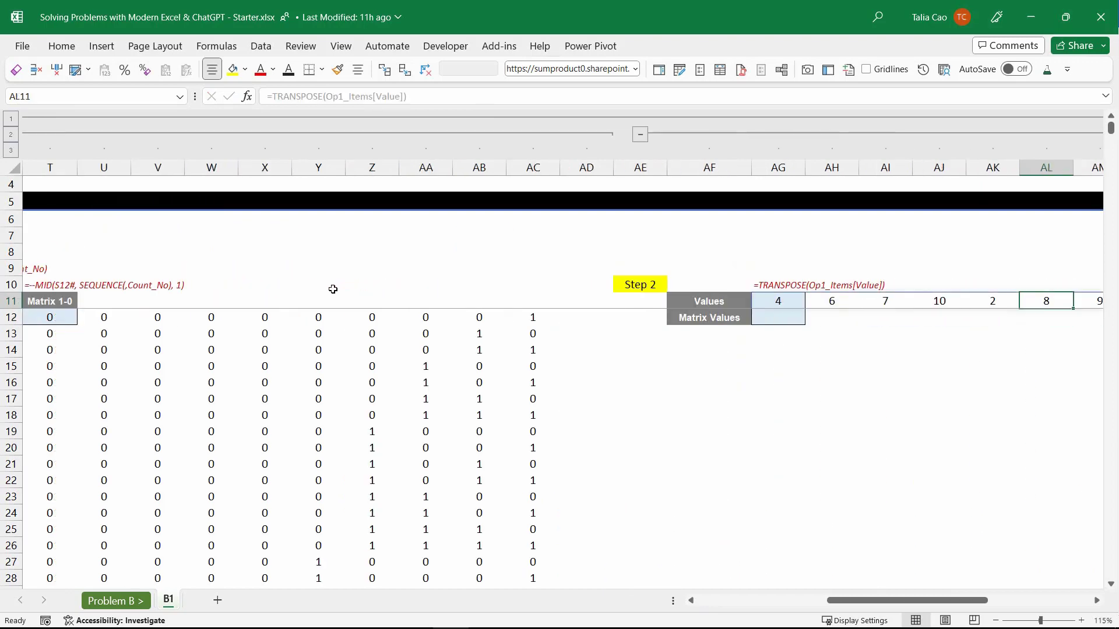
key(Right)
key(Right)
key(Right)
key(Right)
key(ctrl+Left)
- Enter =IF(T12#, AG11#, 0) in AG12 beside the Matrix Values label to replace each 1 with its item value
key(Right)
key(Down)
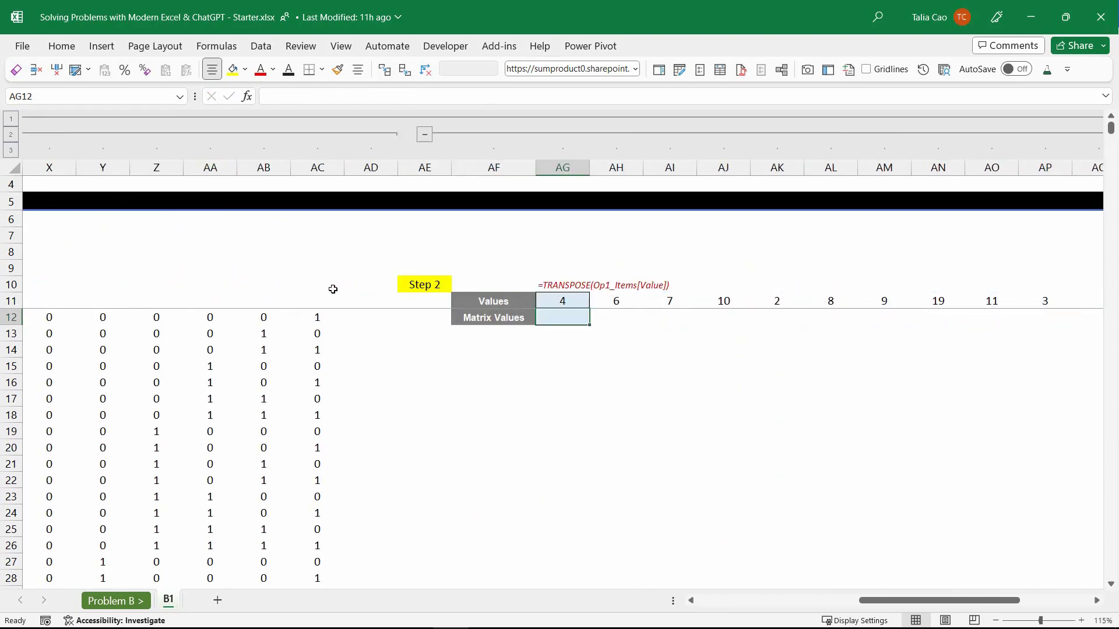
text(=)
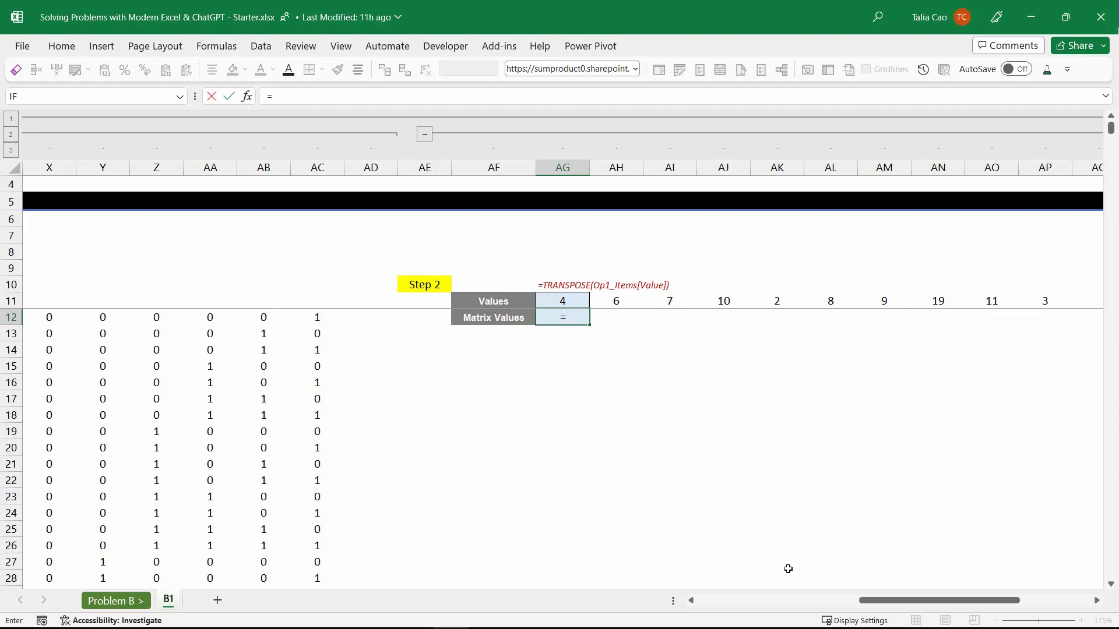
mouse_move(887, 601)
mouse_down()
mouse_move(783, 601)
mouse_move(906, 606)
mouse_up()
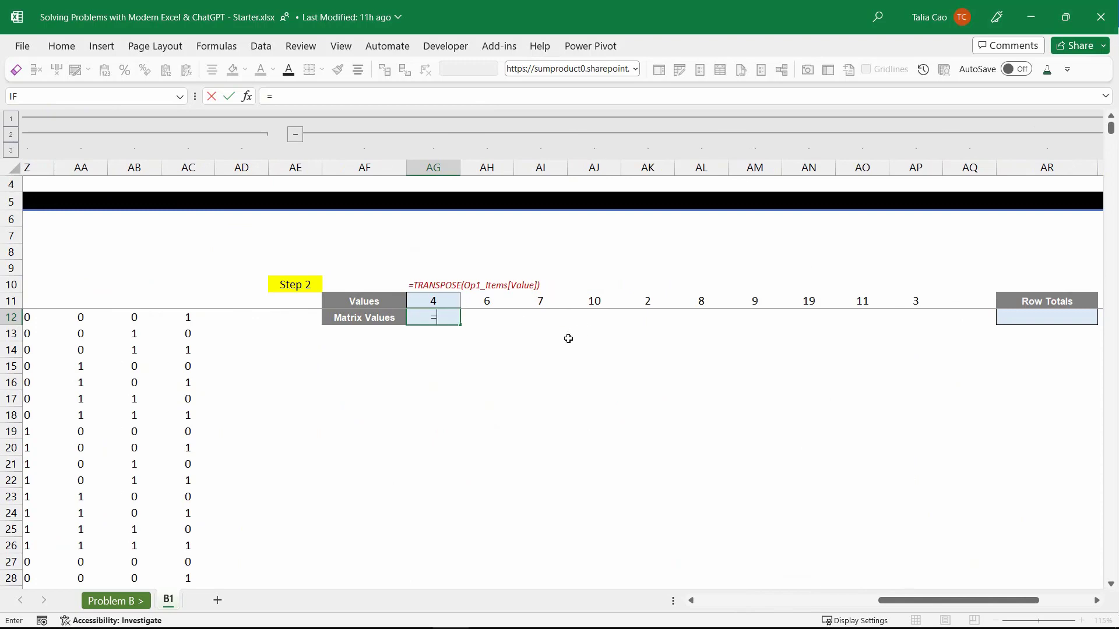
text(IF()
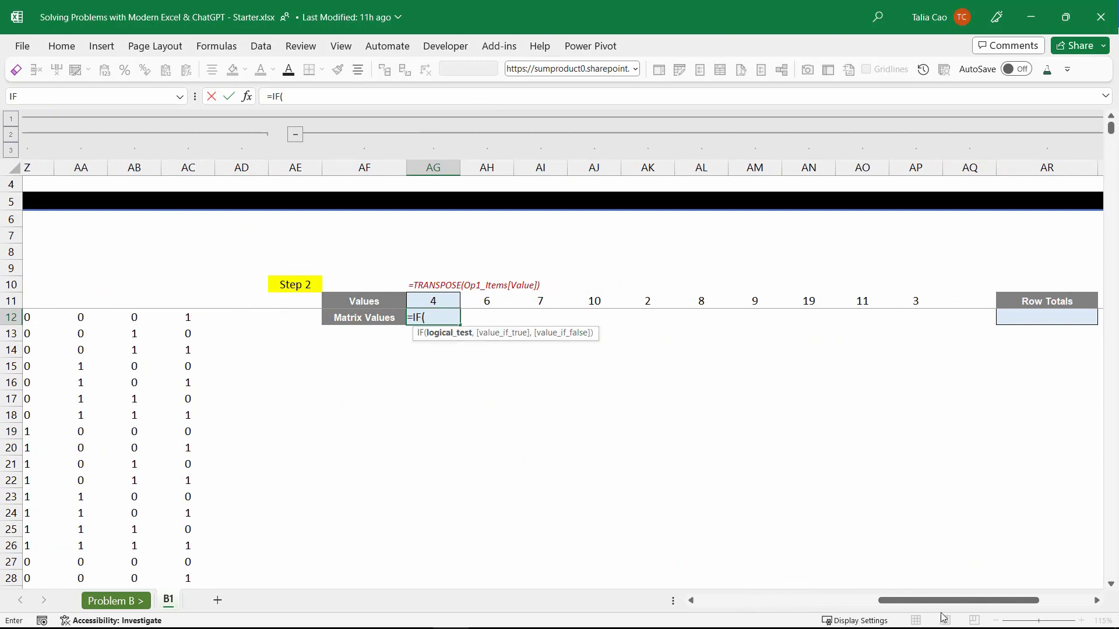
mouse_move(942, 606)
mouse_down()
mouse_move(760, 606)
mouse_move(952, 606)
mouse_up()
click(921, 318)
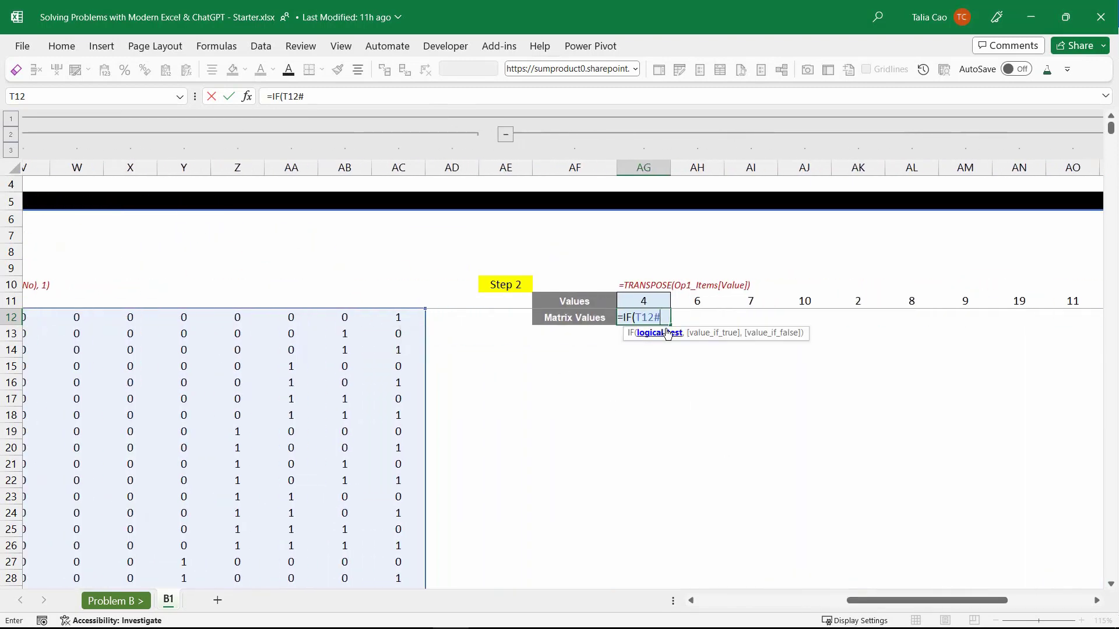
text(,)
click(661, 295)
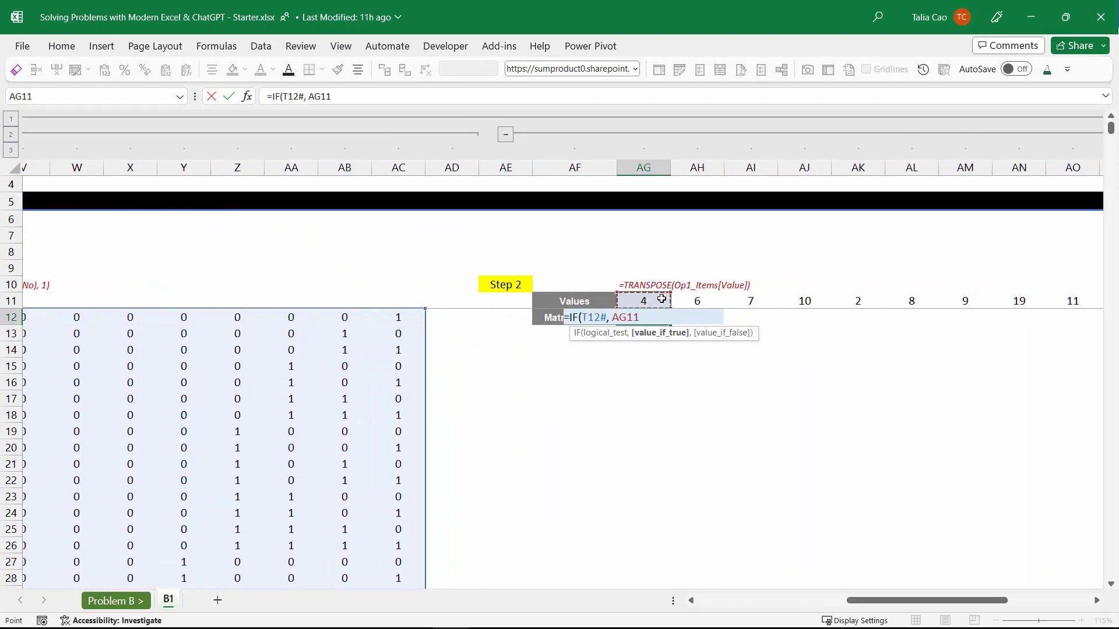
text(#, 0)
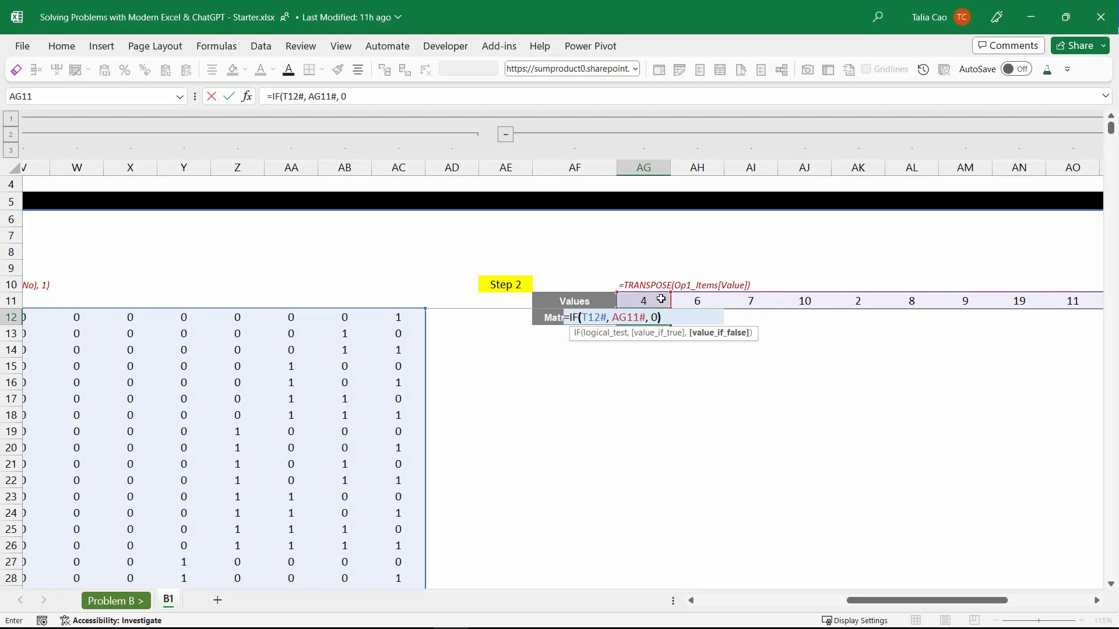
text())
double_click(595, 316)
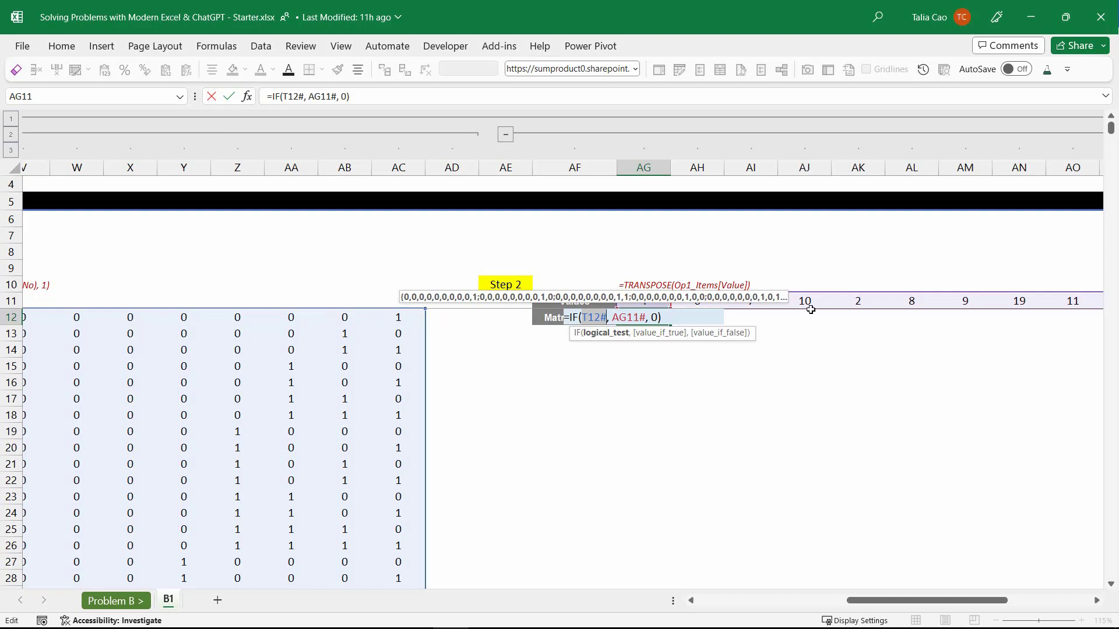
click(666, 315)
key(Return)
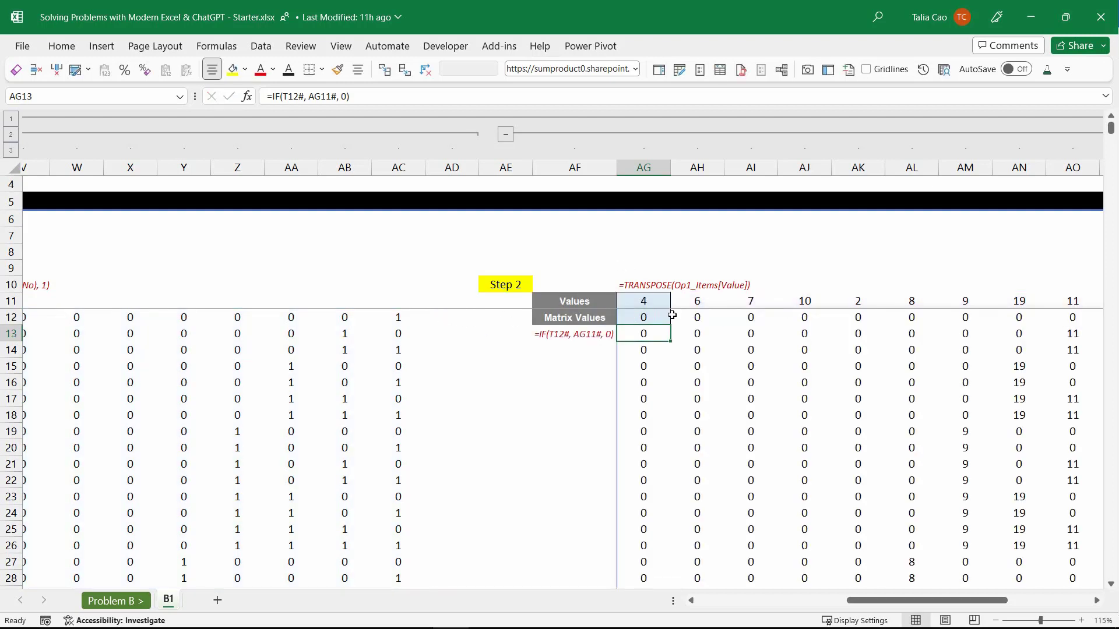
- Compare column AO of the Matrix Values with the matching 1-0 digits in column AB and the value in AO11
drag(886, 597, 917, 598)
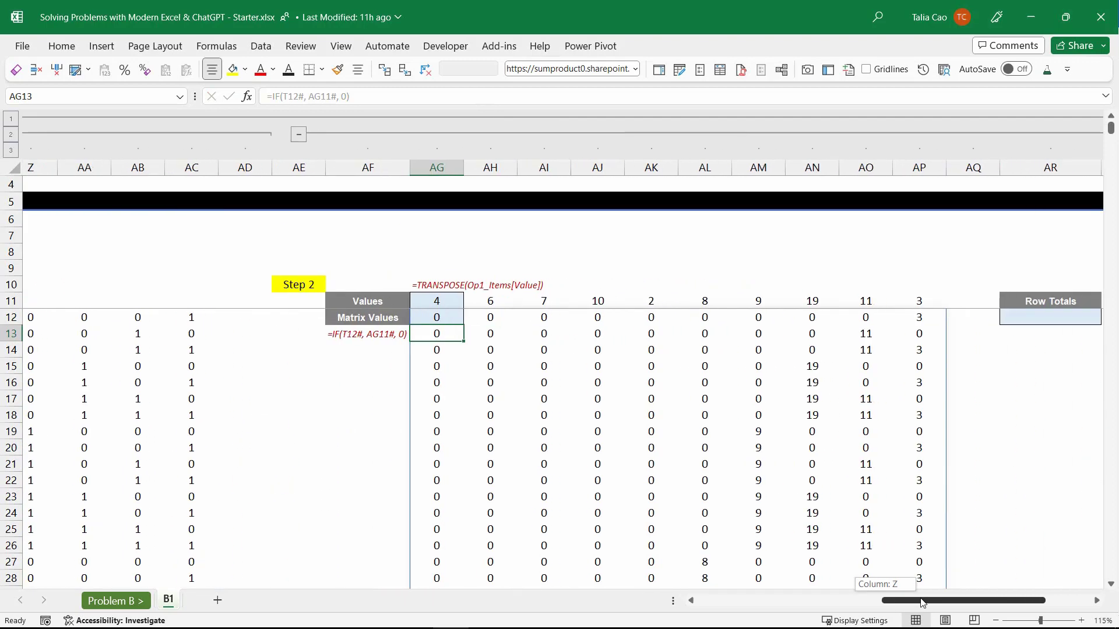
click(870, 307)
drag(140, 337, 140, 351)
click(870, 335)
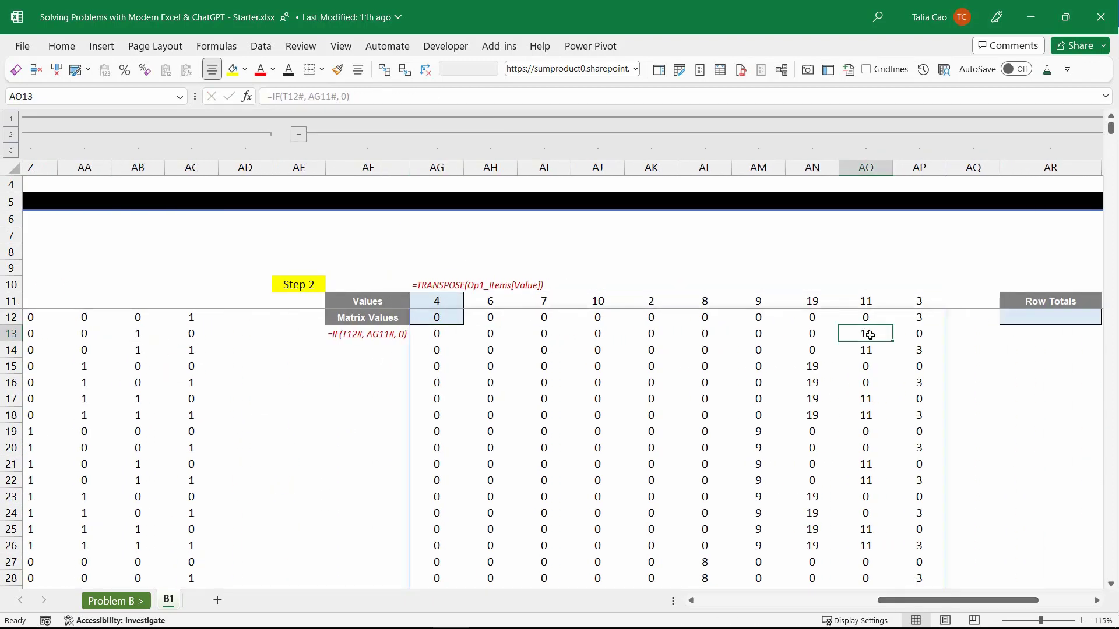
key(Down)
key(Up)
key(Up)
key(Up)
- Inspect the first few Matrix Values rows as separate totals and select AR12 under Row Totals
drag(954, 601, 992, 604)
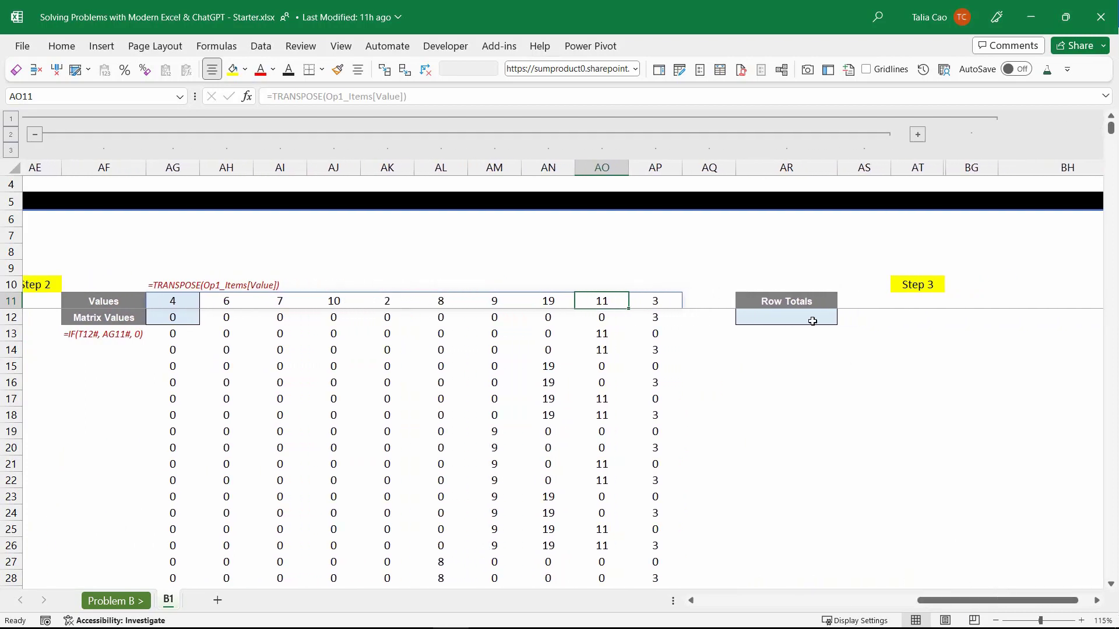
click(798, 317)
drag(174, 320, 670, 335)
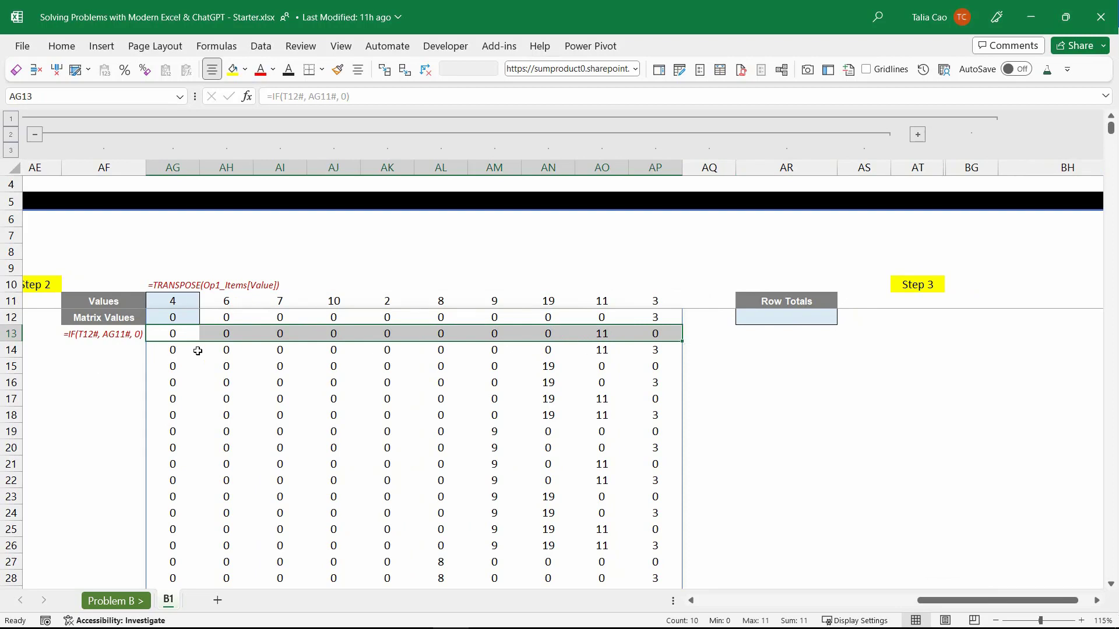
drag(198, 351, 645, 351)
drag(175, 367, 657, 382)
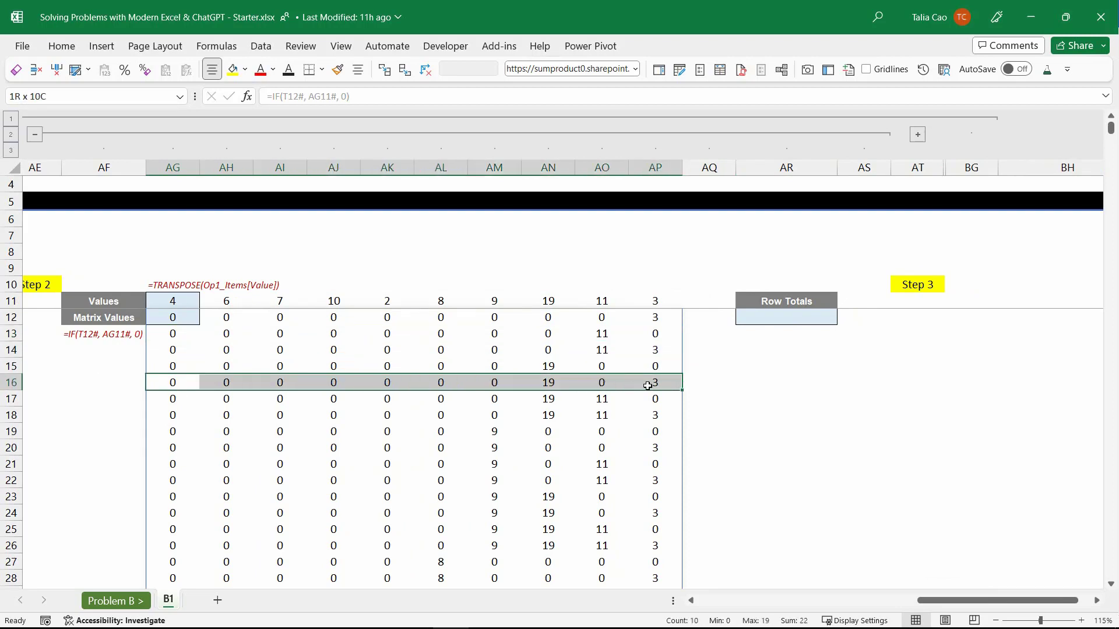
click(781, 322)
drag(941, 606, 926, 607)
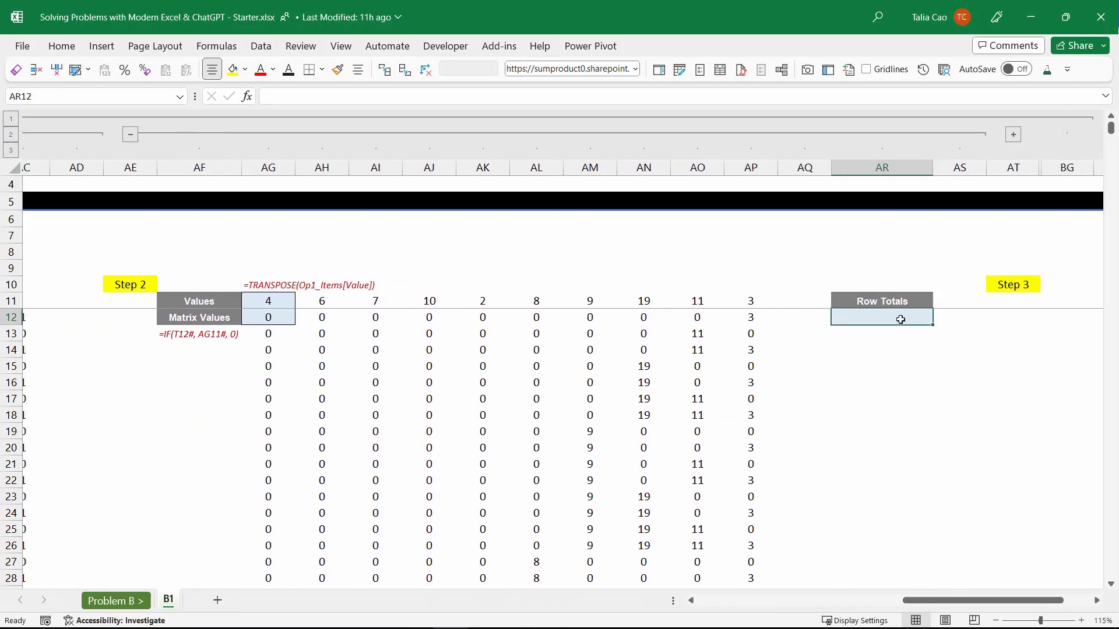
- Enter =MMULT(T12#,Op1_Items[Value]) in AR12 under Row Totals to sum every matrix row
text(=mmult)
key(Tab)
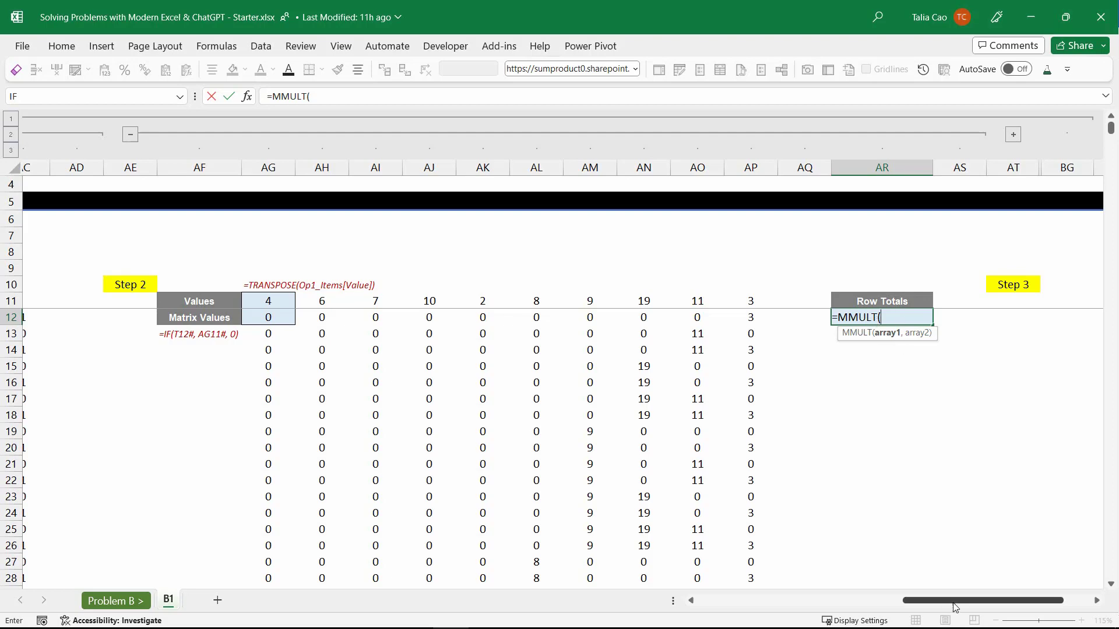
drag(956, 606, 729, 606)
click(423, 316)
text(,)
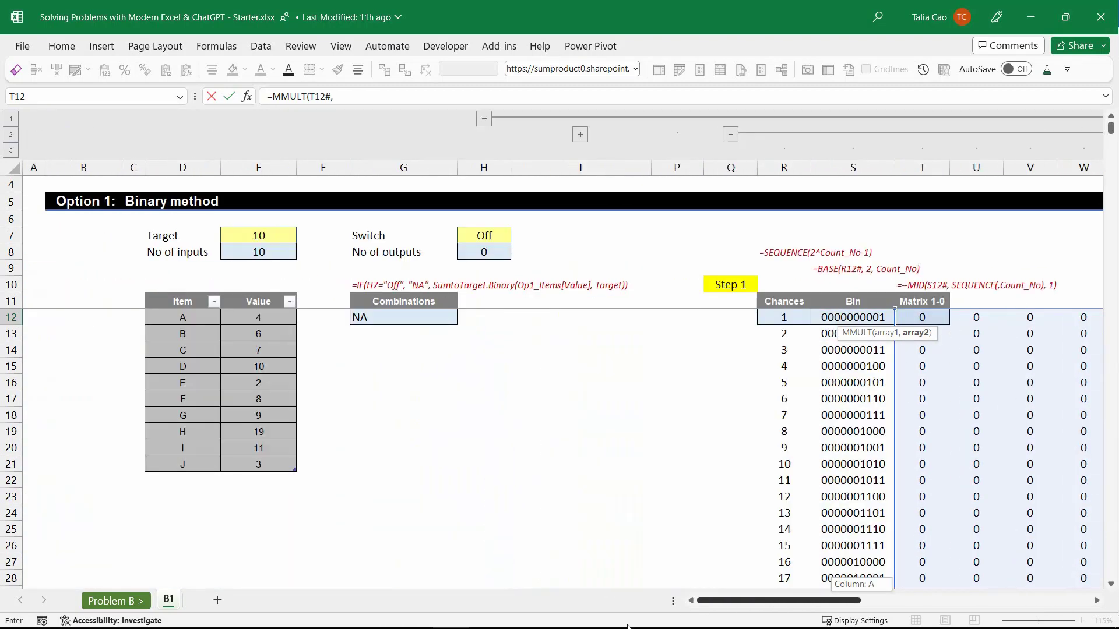
click(257, 294)
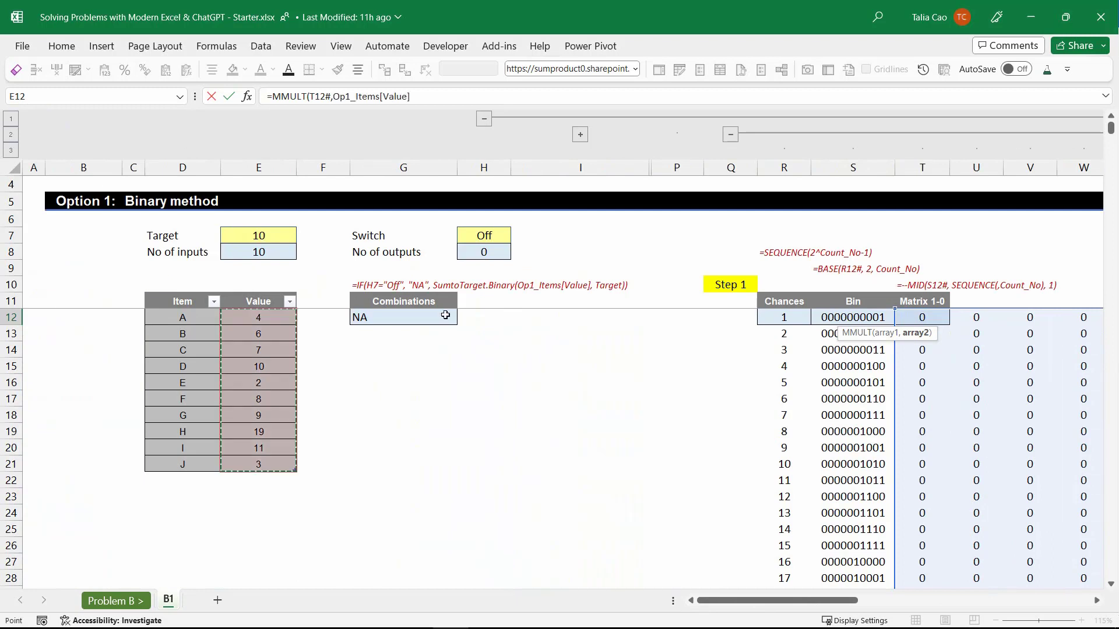
text())
key(Return)
key(Up)
key(Up)
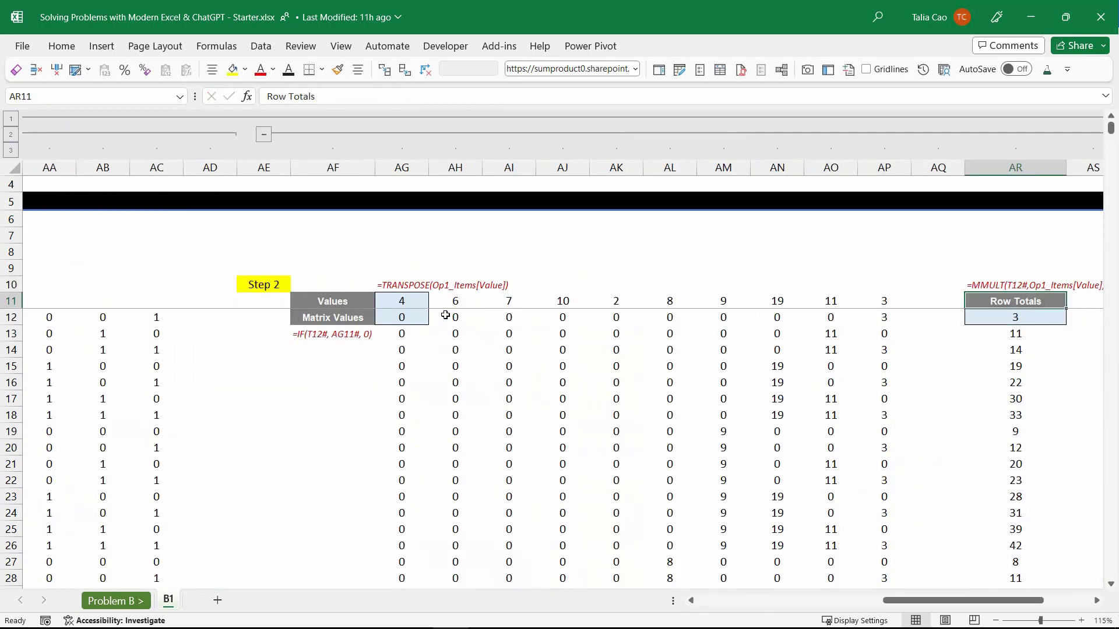
- Compare several Matrix Values rows, such as rows 14, 15 and 17, with their matching Row Totals in column AR
key(Down)
key(Down)
drag(401, 351, 893, 350)
click(1010, 352)
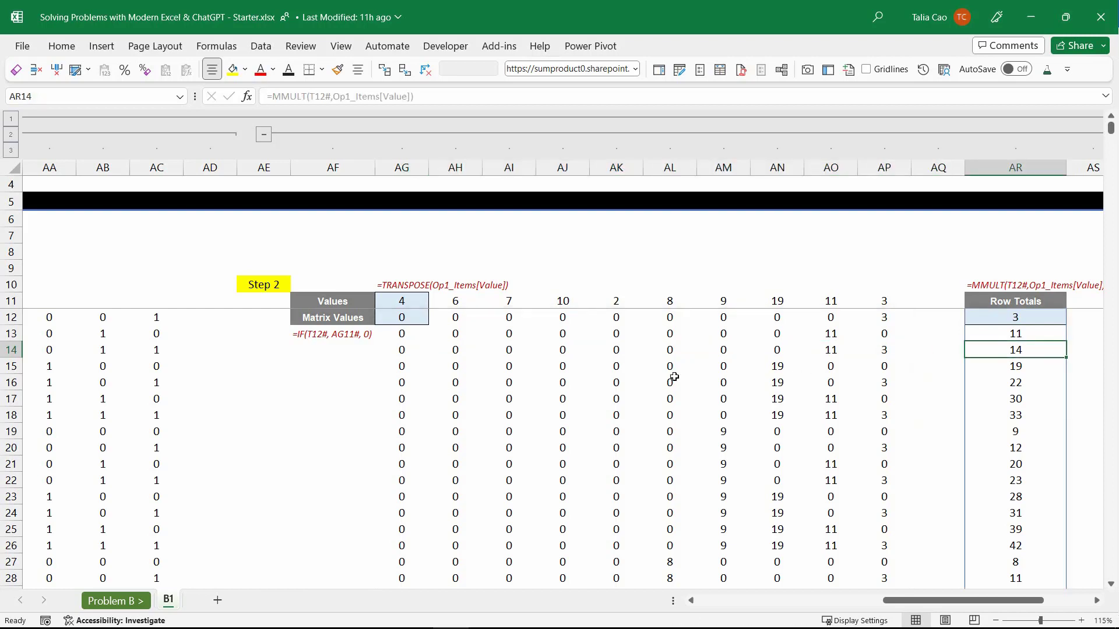
click(773, 368)
drag(760, 402, 1011, 395)
click(1011, 396)
click(1047, 318)
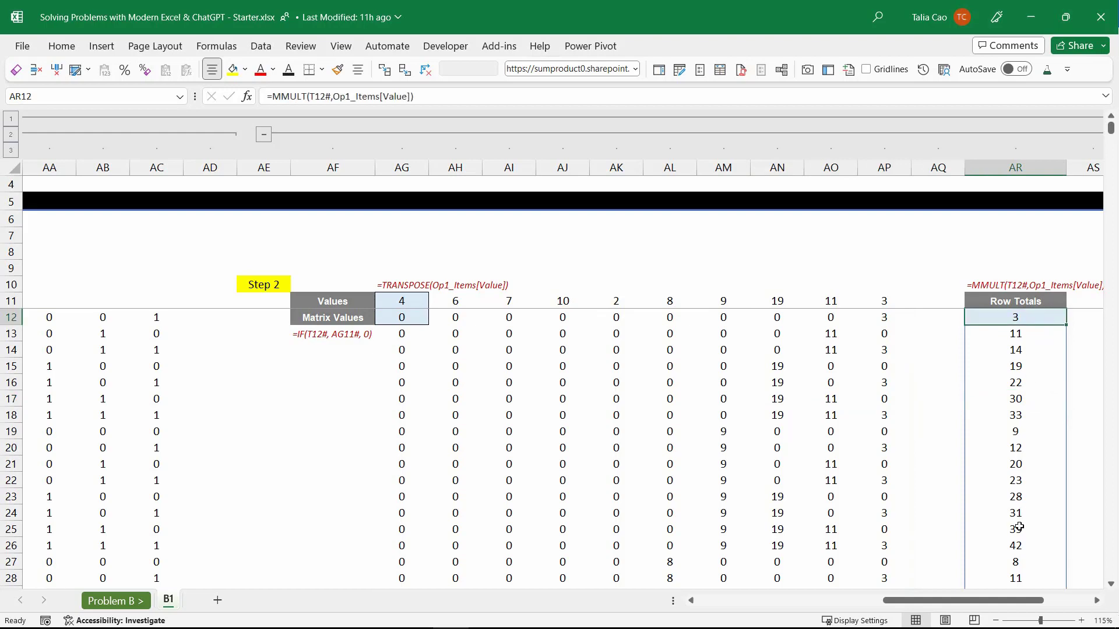
- Expand the collapsed Step 3 column group and return to the first Matrix Values row
scroll(946, 326, right, 5)
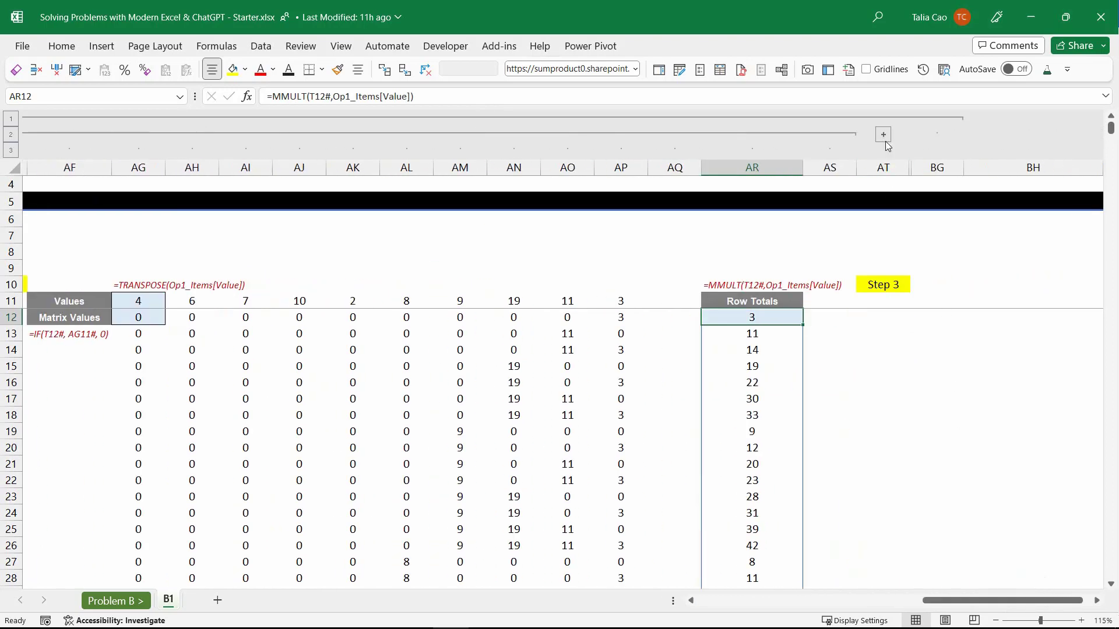
click(883, 134)
click(314, 317)
drag(1012, 605, 1012, 604)
click(594, 318)
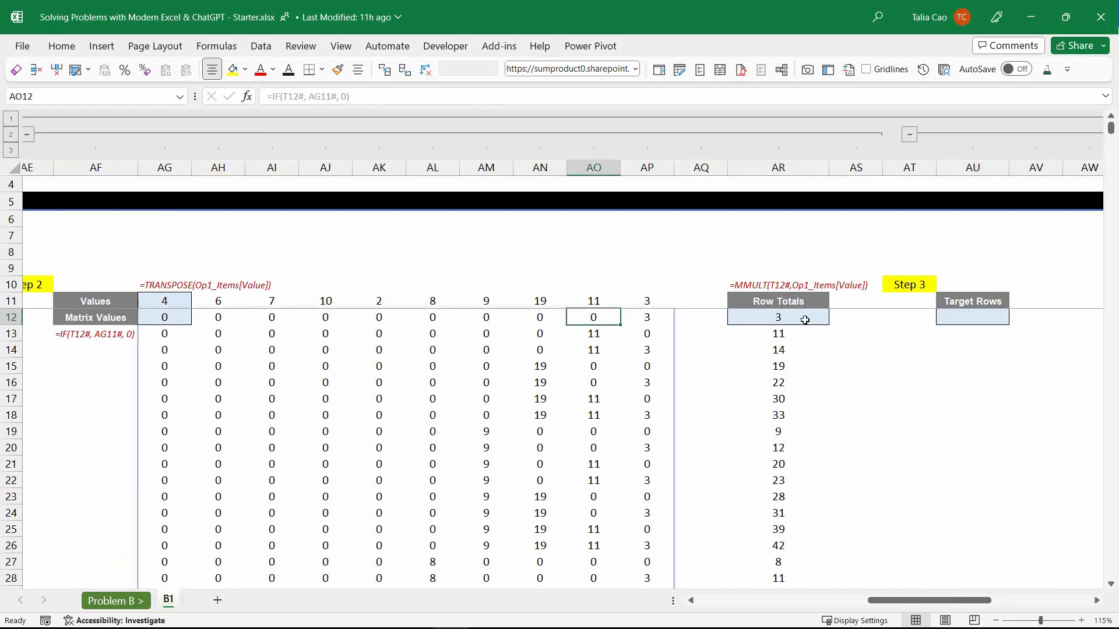
- Look down the Row Totals from AR12 for totals that match the Target value
drag(805, 320, 789, 562)
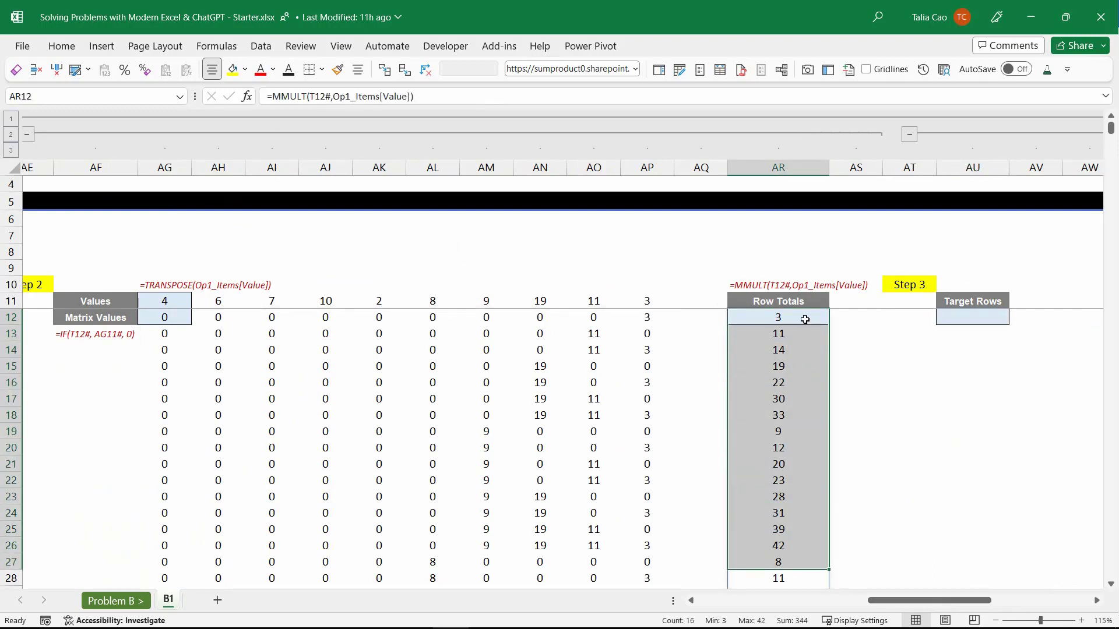
drag(805, 320, 803, 558)
drag(792, 315, 783, 548)
drag(917, 602, 957, 601)
click(268, 234)
- Enter =FILTER(AG12#, AR12# = Target) in AU12 under Target Rows to keep only the rows that sum to the target
click(684, 314)
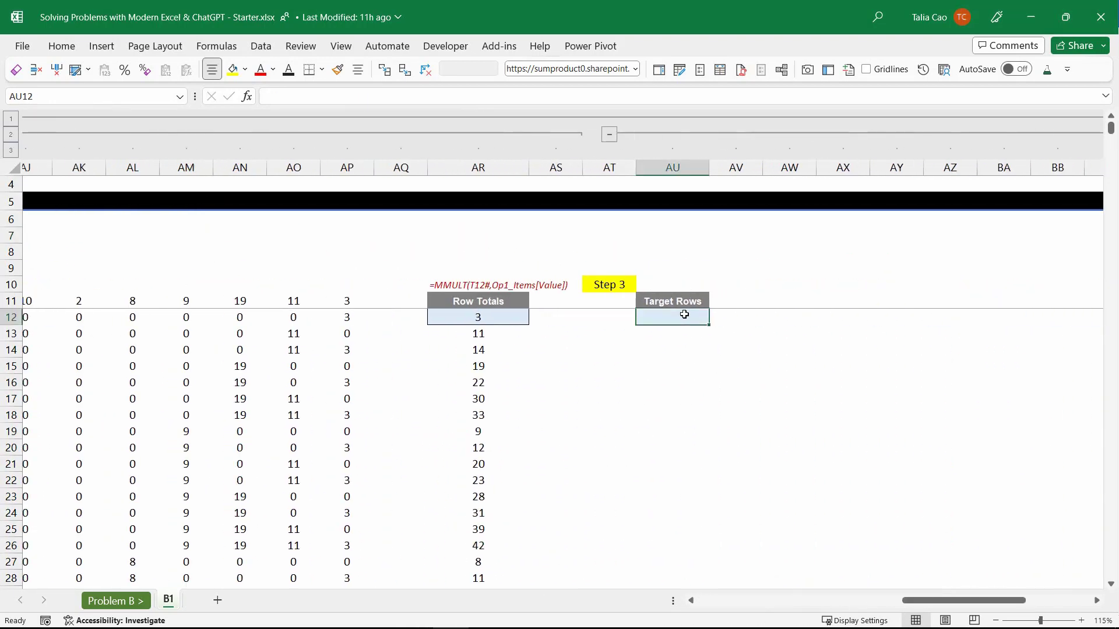
text(=filter)
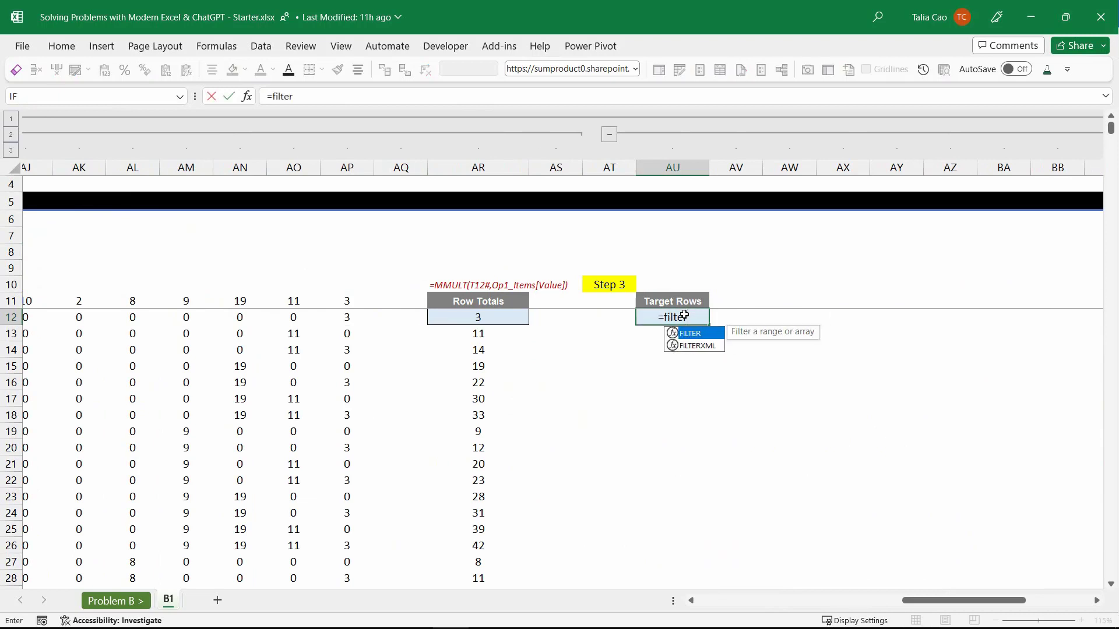
key(Tab)
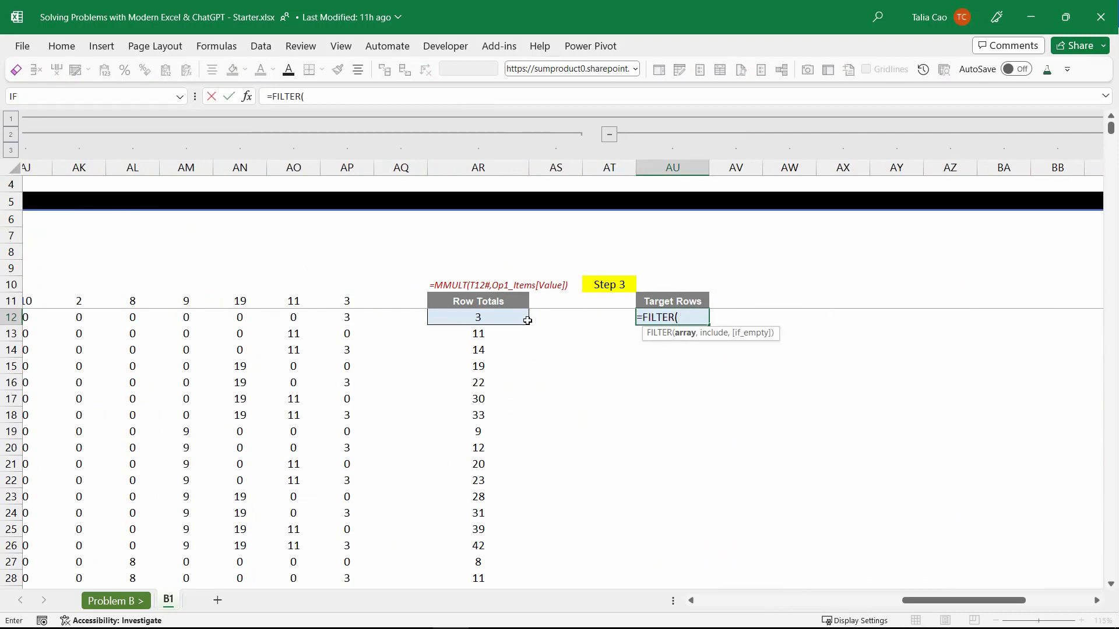
drag(963, 601, 921, 601)
click(246, 315)
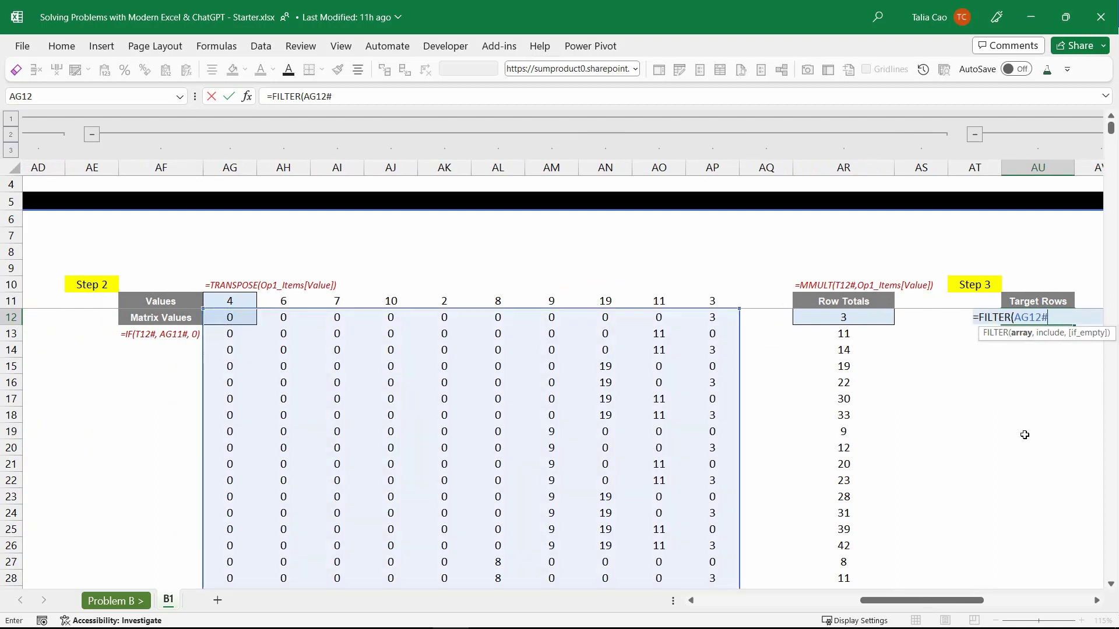
text(,)
click(842, 315)
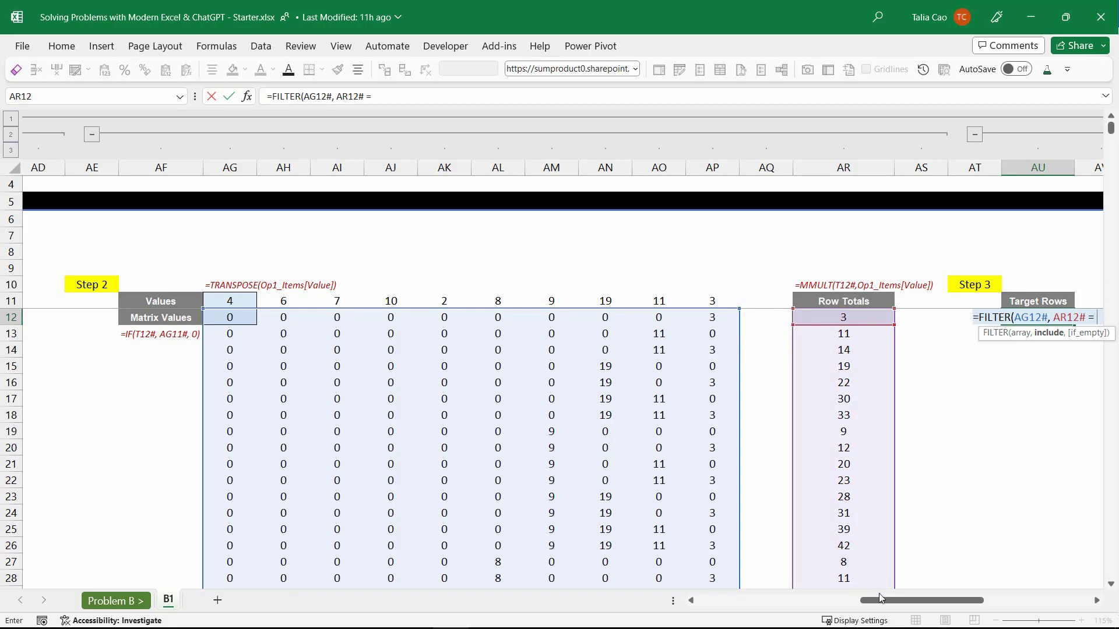
drag(881, 598, 715, 599)
click(274, 236)
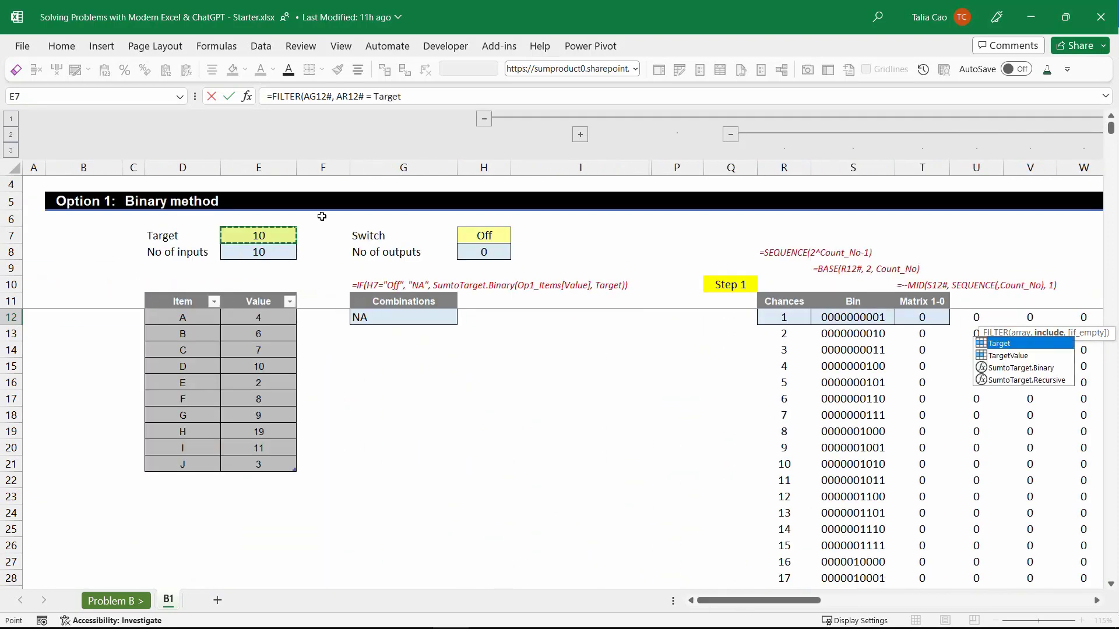
click(419, 98)
key(Return)
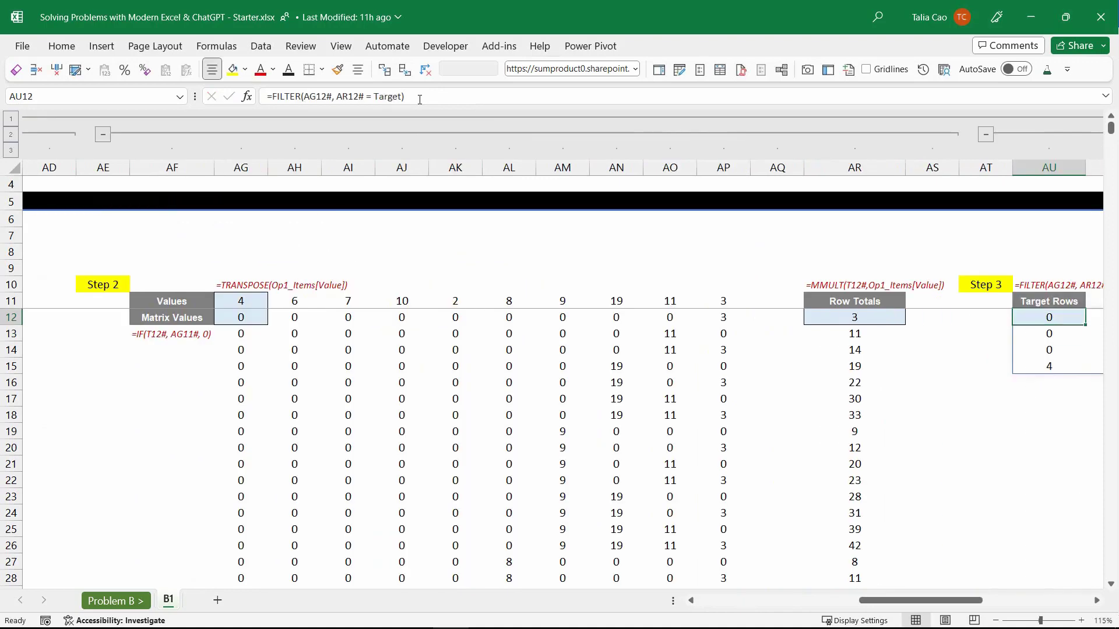
- Examine the filtered rows spilled across AU12:BD15 and the empty Result cell beside them
key(ctrl+Right)
key(Down)
key(Down)
key(Down)
key(Up)
key(Up)
key(Up)
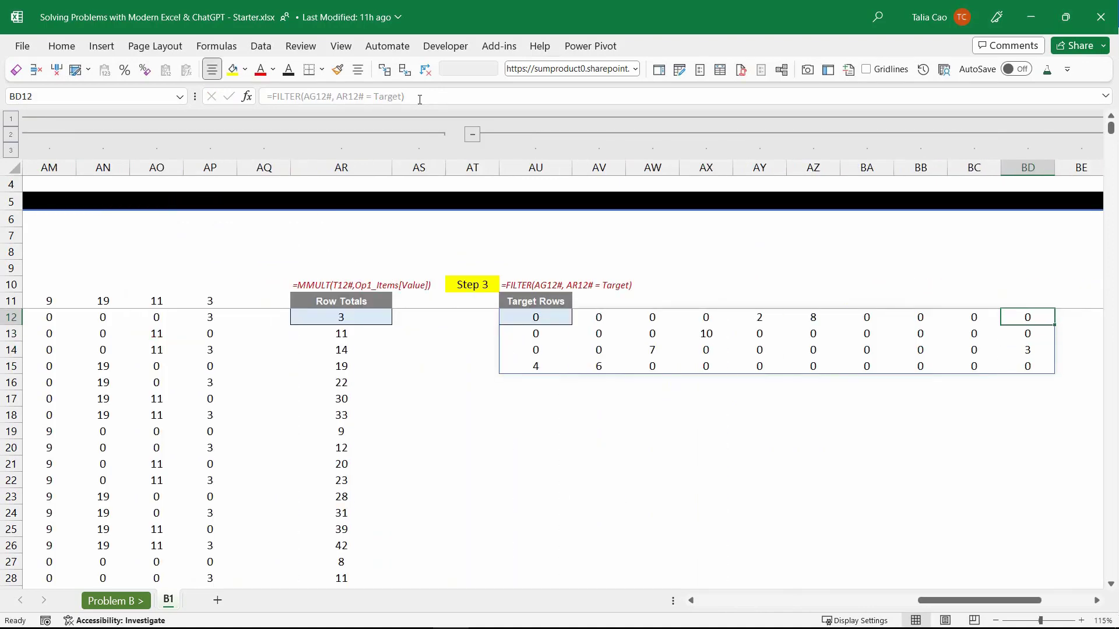
key(Left)
key(Right)
key(Right)
key(Right)
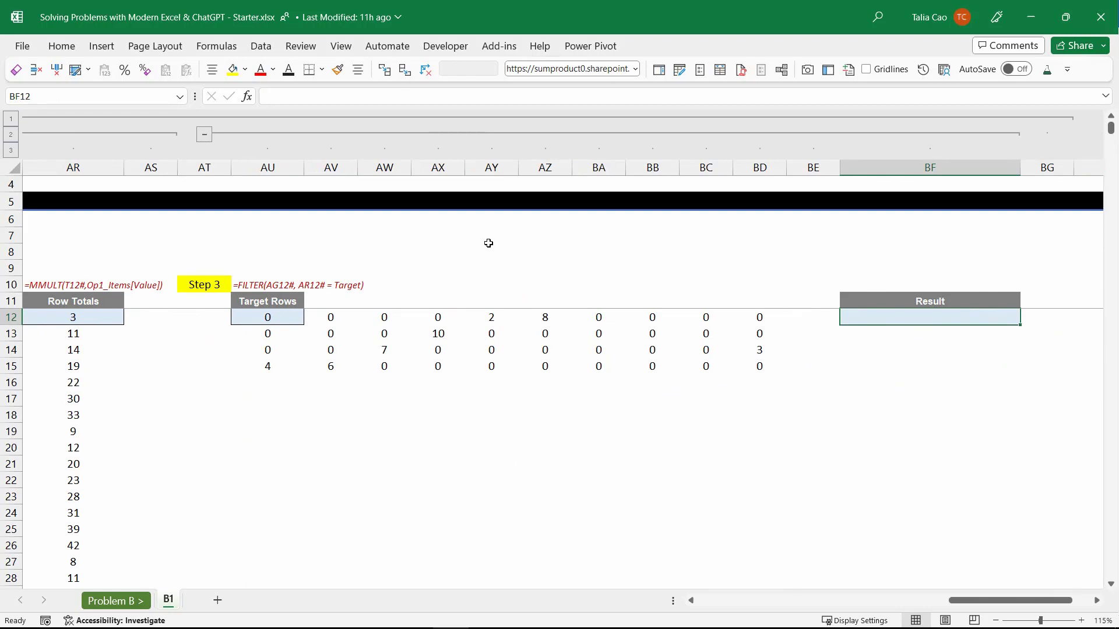
drag(276, 319, 759, 364)
- Enter =BYROW(AU12#, LAMBDA(r, TEXTJOIN(", ", TRUE, FILTER(r, r<>0)))) in BF12 under Result to list each row's nonzero values
click(892, 317)
text(=by)
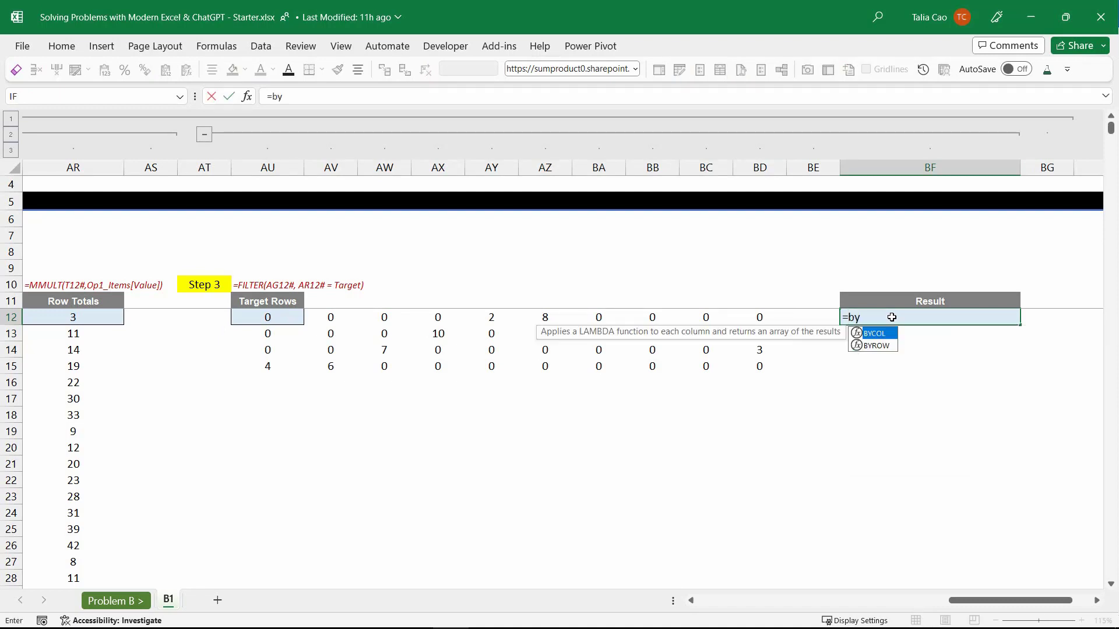
key(Down)
key(Tab)
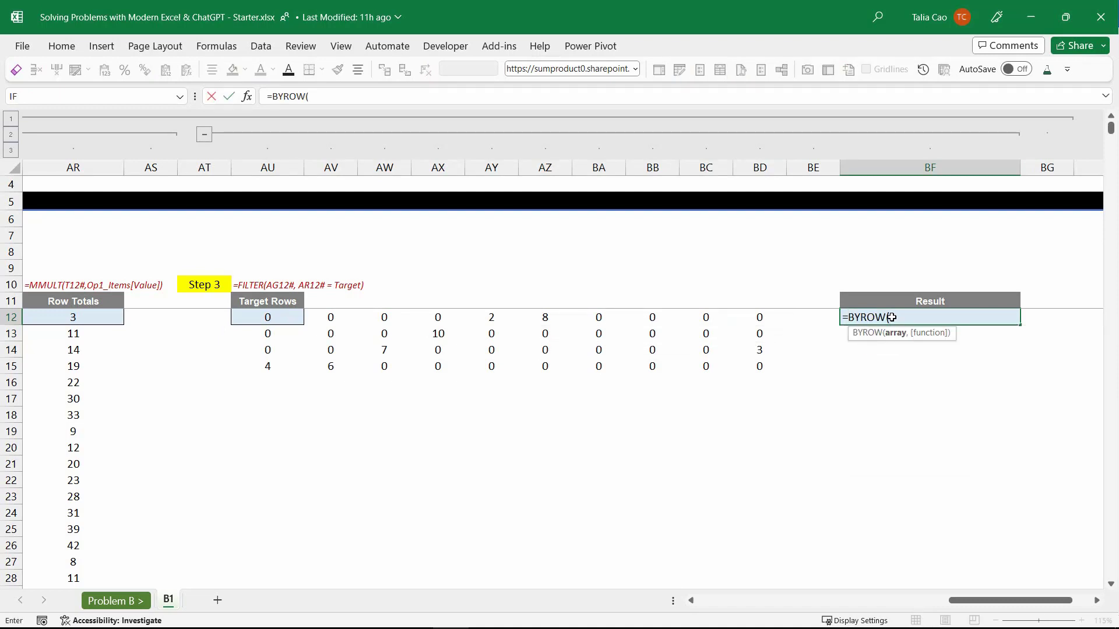
click(271, 318)
text(, )
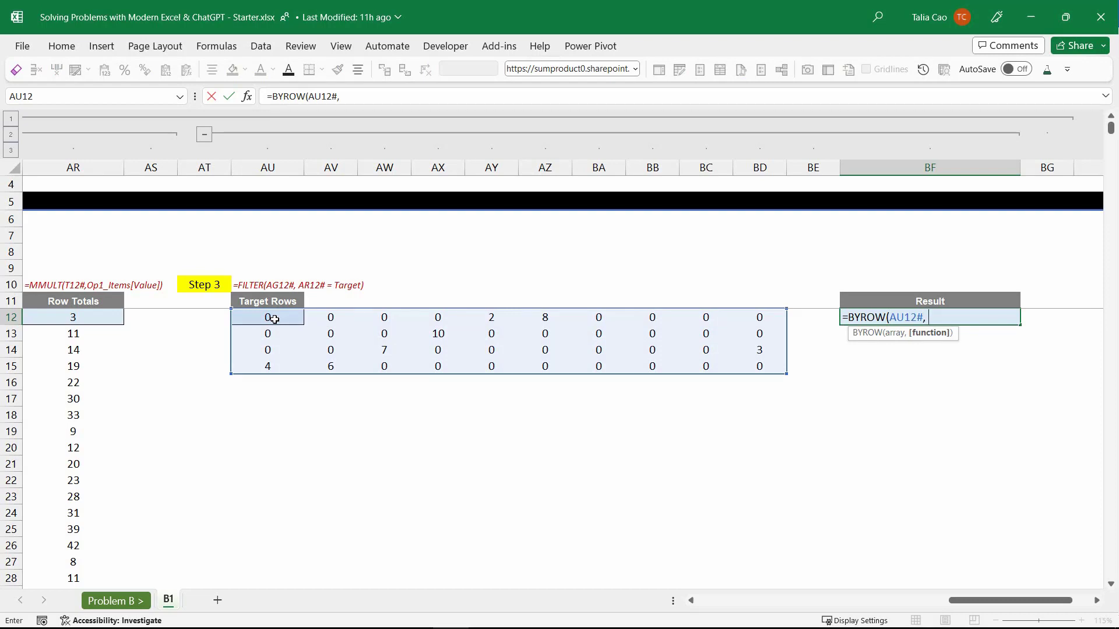
text(lambda()
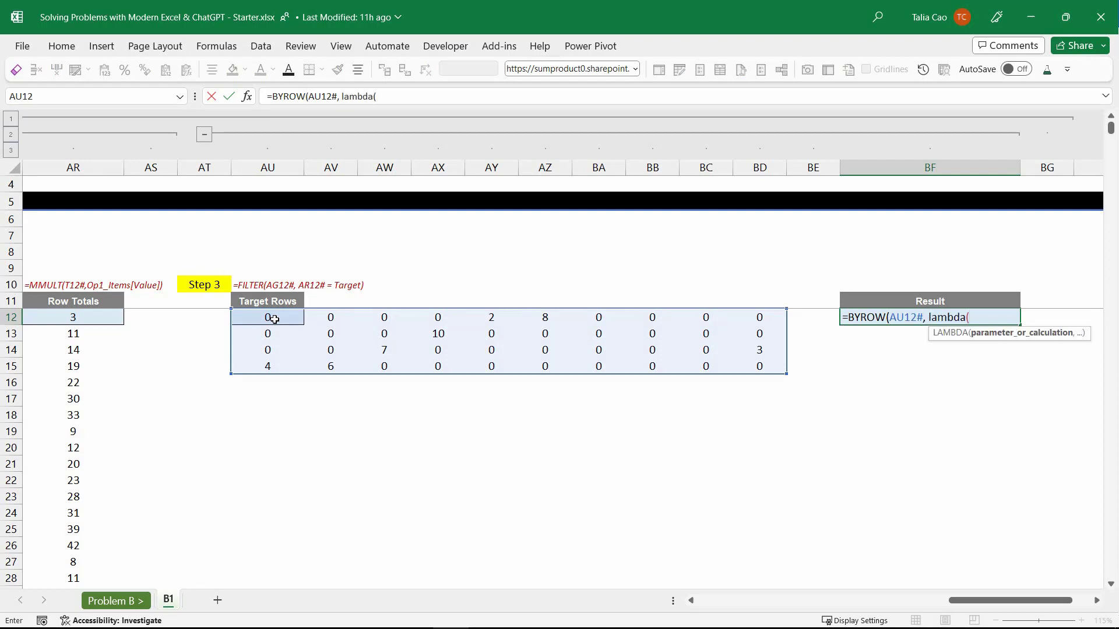
text(r, textjo)
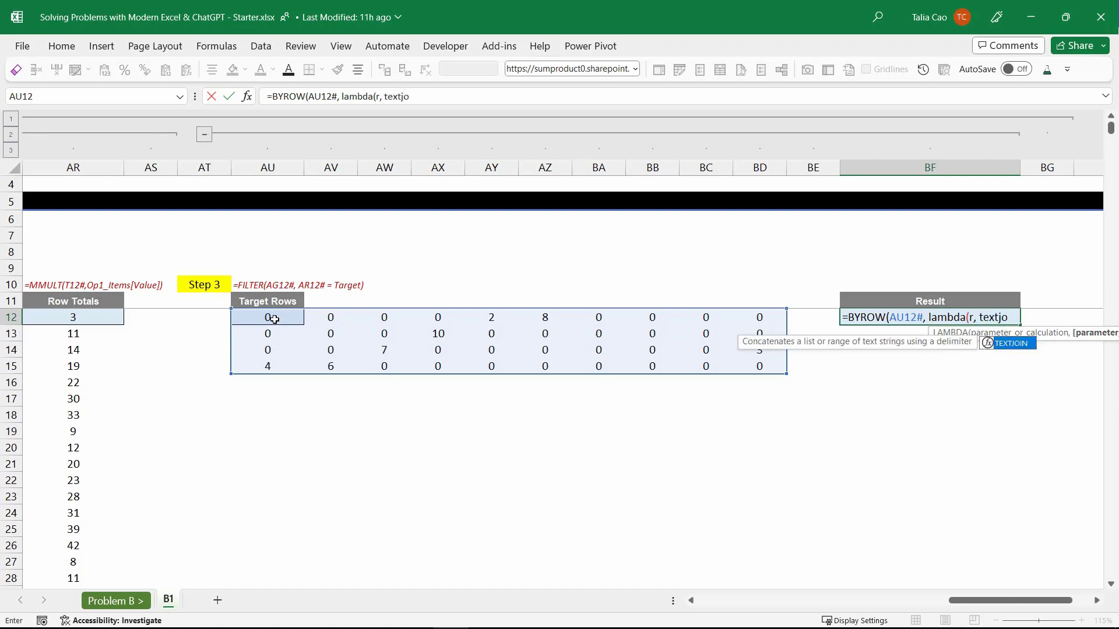
key(Tab)
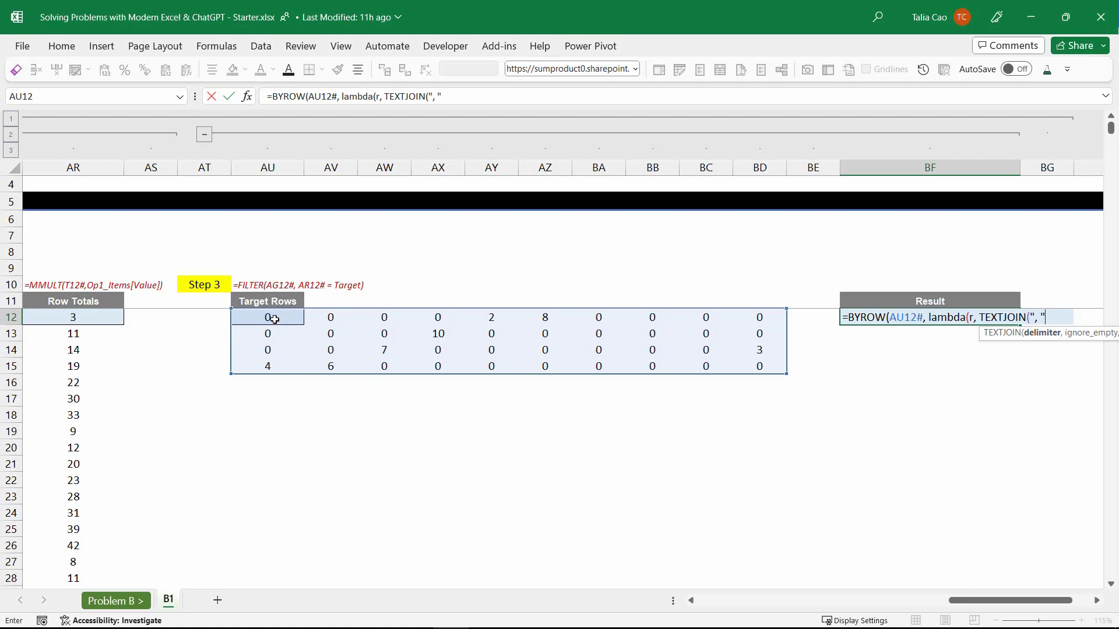
text(", ", TRUE)
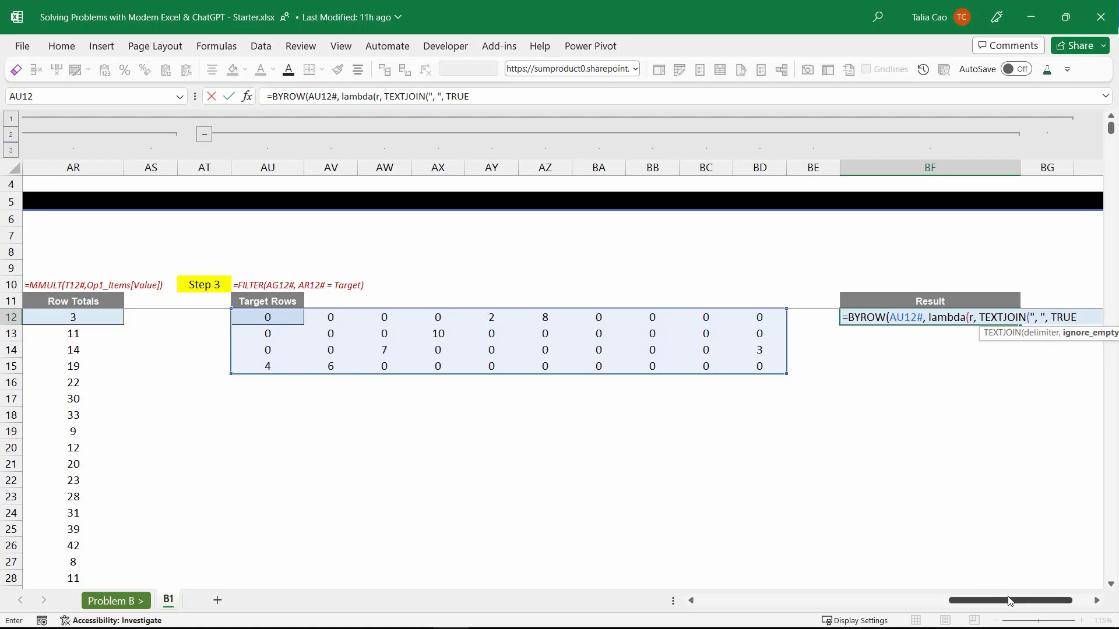
drag(1011, 601, 1024, 600)
text(, )
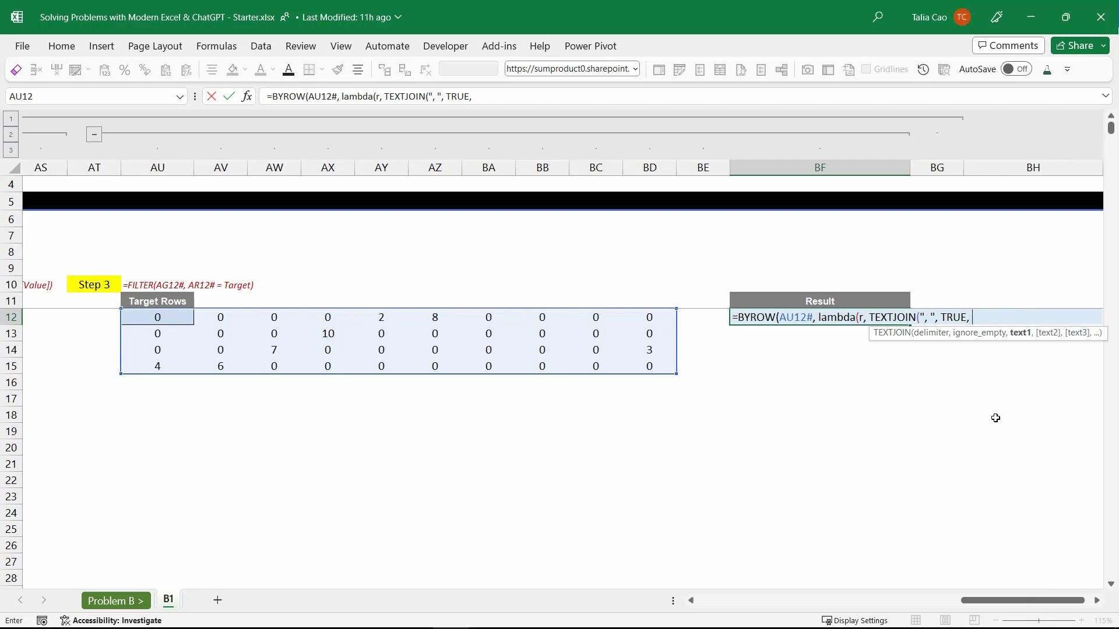
text(filte)
key(Tab)
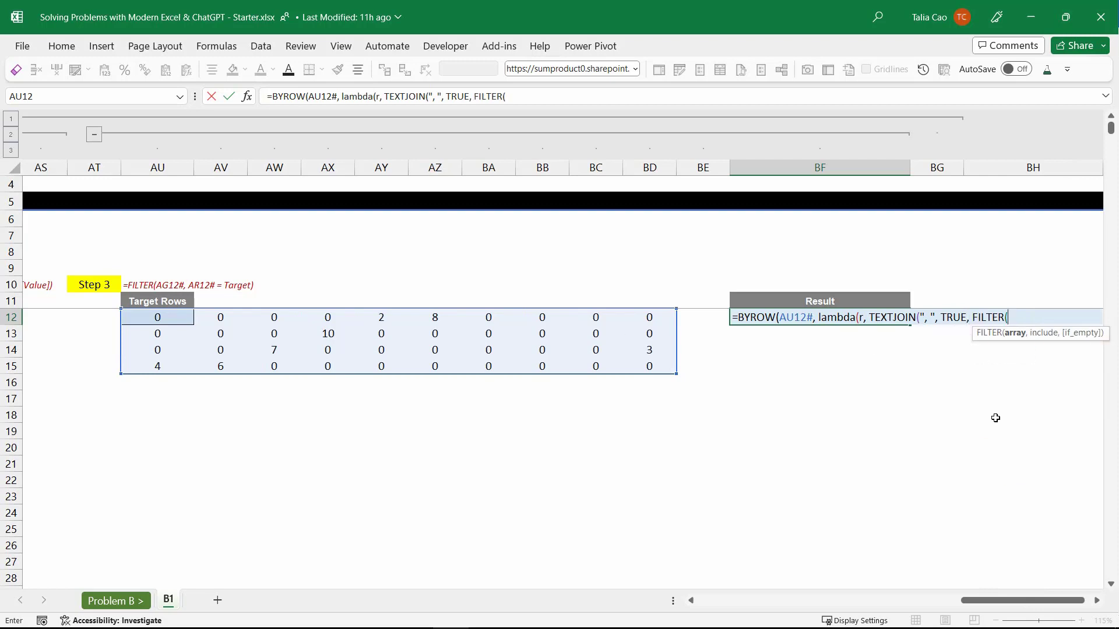
text(r, r<>0)))))
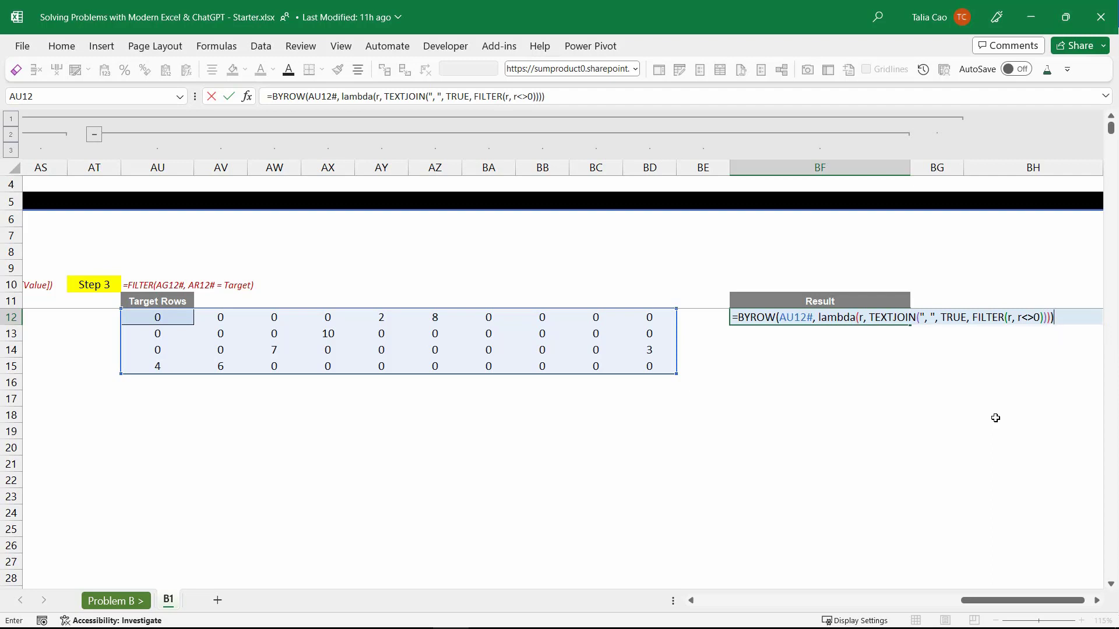
key(Return)
- Check the combinations spilled down the Result column from BF12
key(Down)
key(Down)
key(Down)
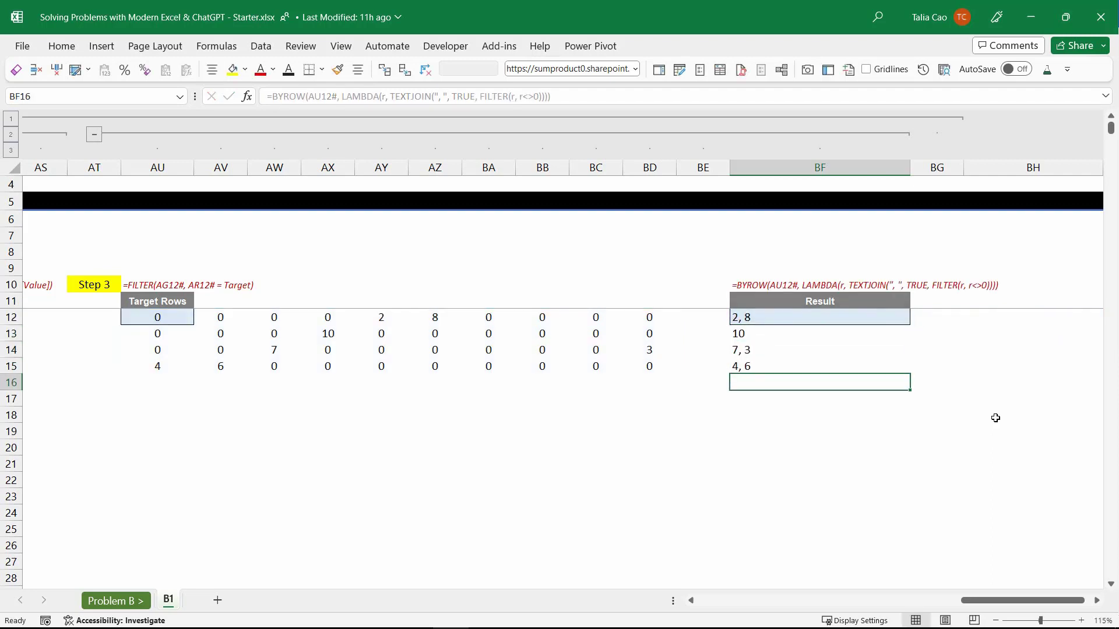
key(Up)
key(Up)
key(Up)
key(Up)
key(Up)
- Expand the collapsed Full Formula columns and go through the Binary LAMBDA line by line down to the BYROW line in J21
drag(1001, 600, 736, 603)
click(580, 135)
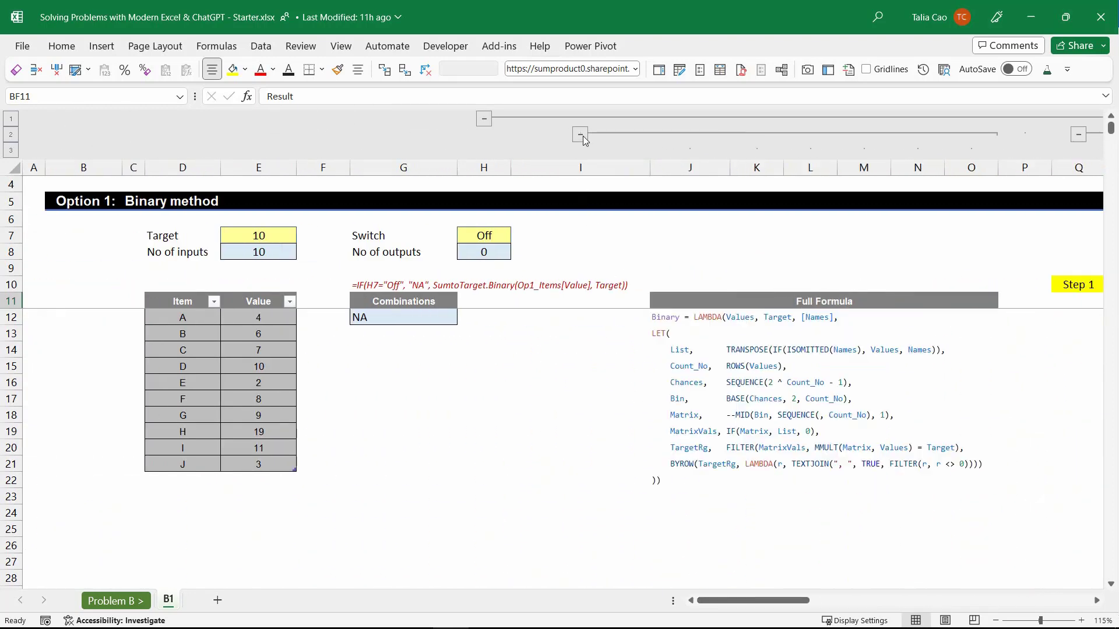
click(667, 319)
click(684, 355)
click(689, 370)
click(693, 385)
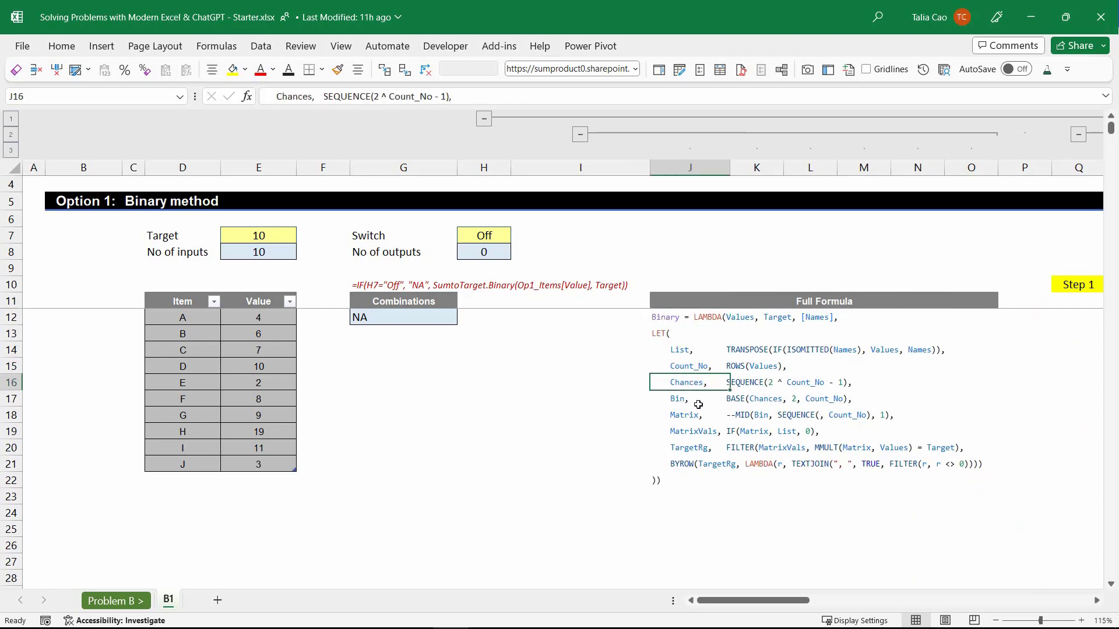
click(698, 402)
click(701, 416)
click(702, 433)
click(705, 449)
click(708, 464)
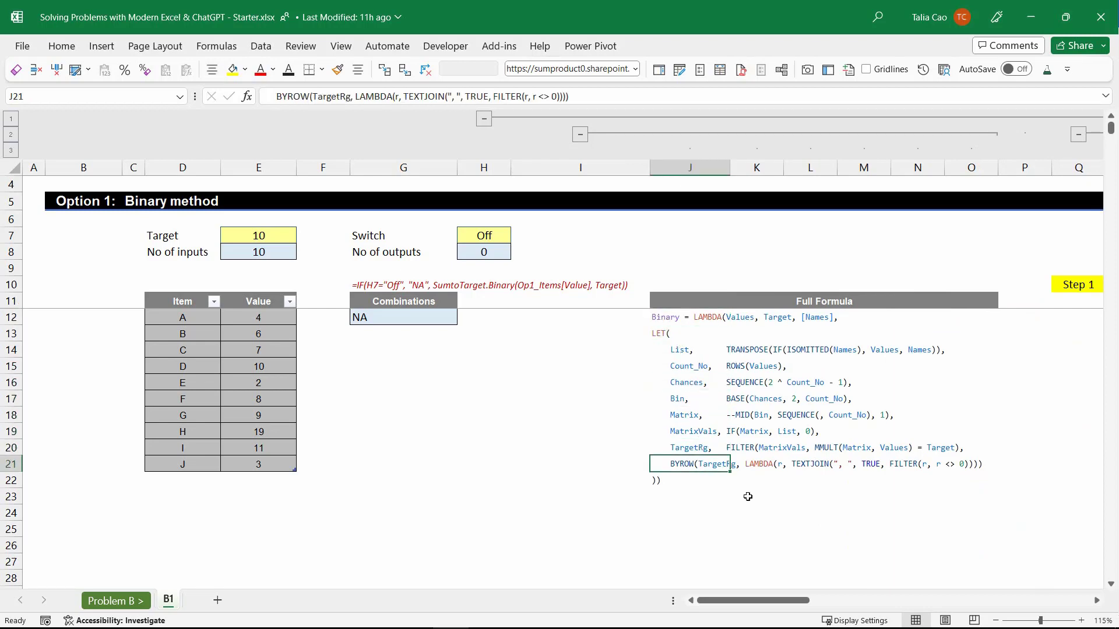
- Review the Values, Target and optional [Names] arguments of the Binary LAMBDA, and return to the Step 3 calculations
click(724, 317)
drag(724, 317, 857, 324)
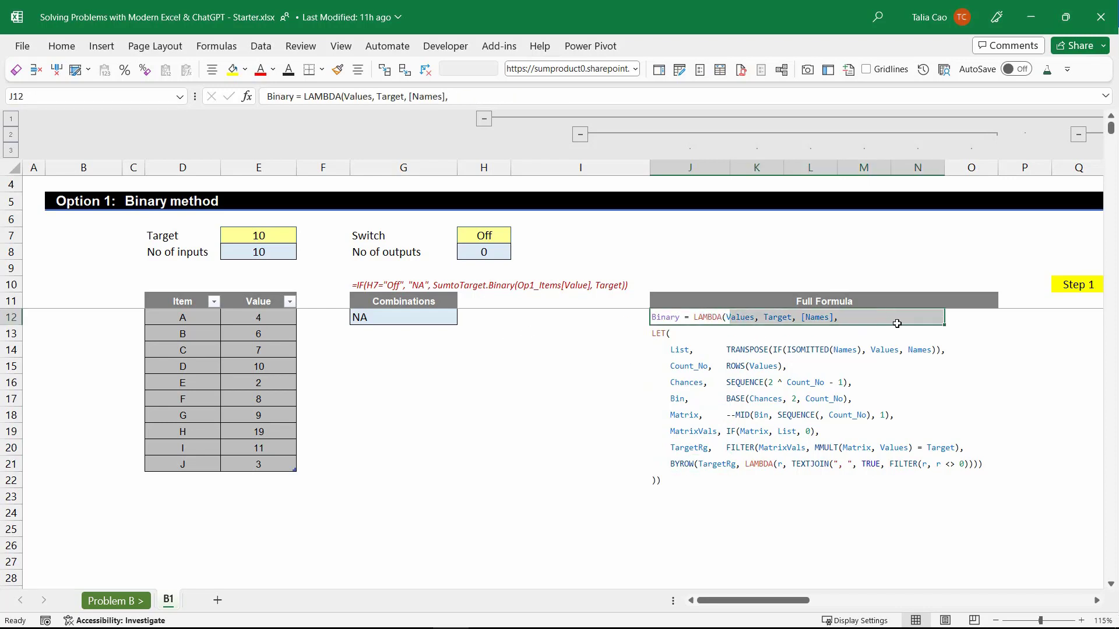
click(753, 319)
click(815, 316)
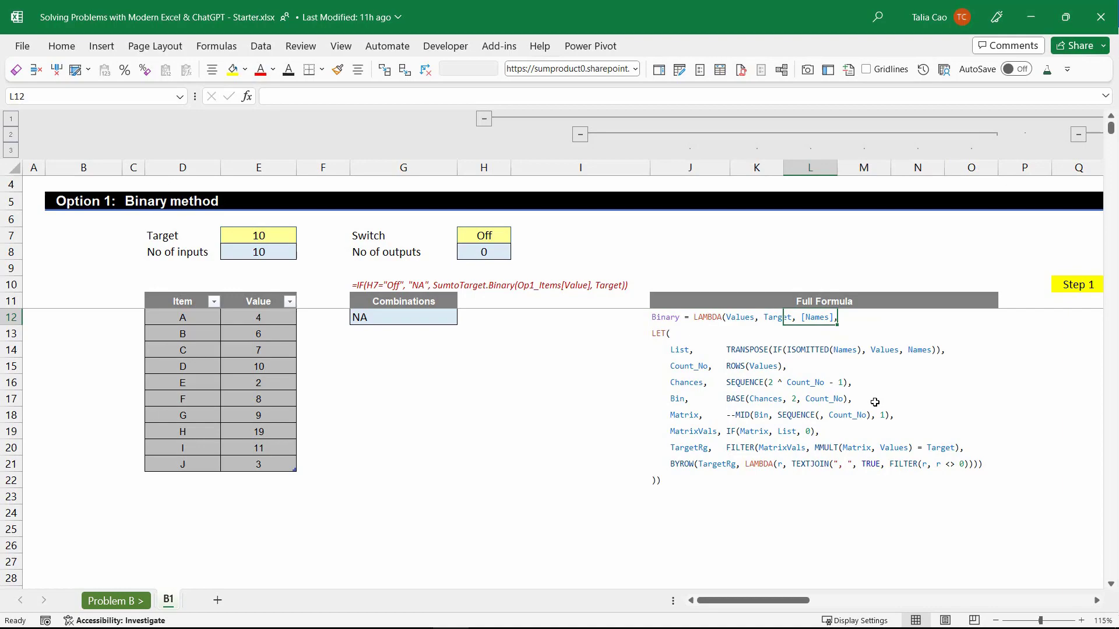
scroll(775, 589, right, 15)
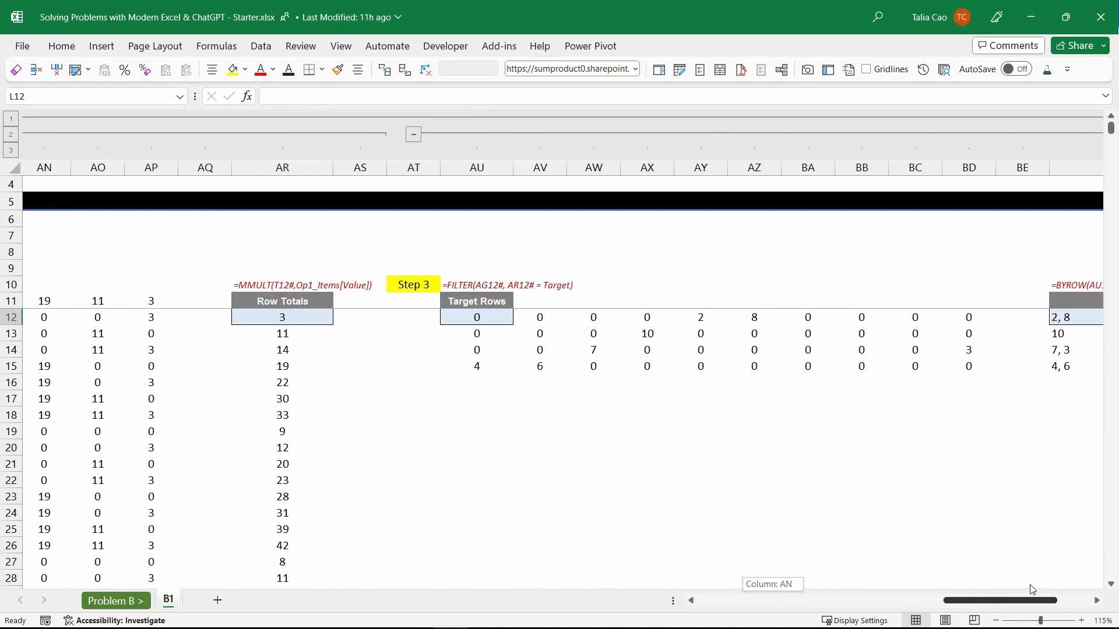
- Change the TRANSPOSE formula in AG11 to reference the table's Item column, and check the combinations in the Result column
click(769, 321)
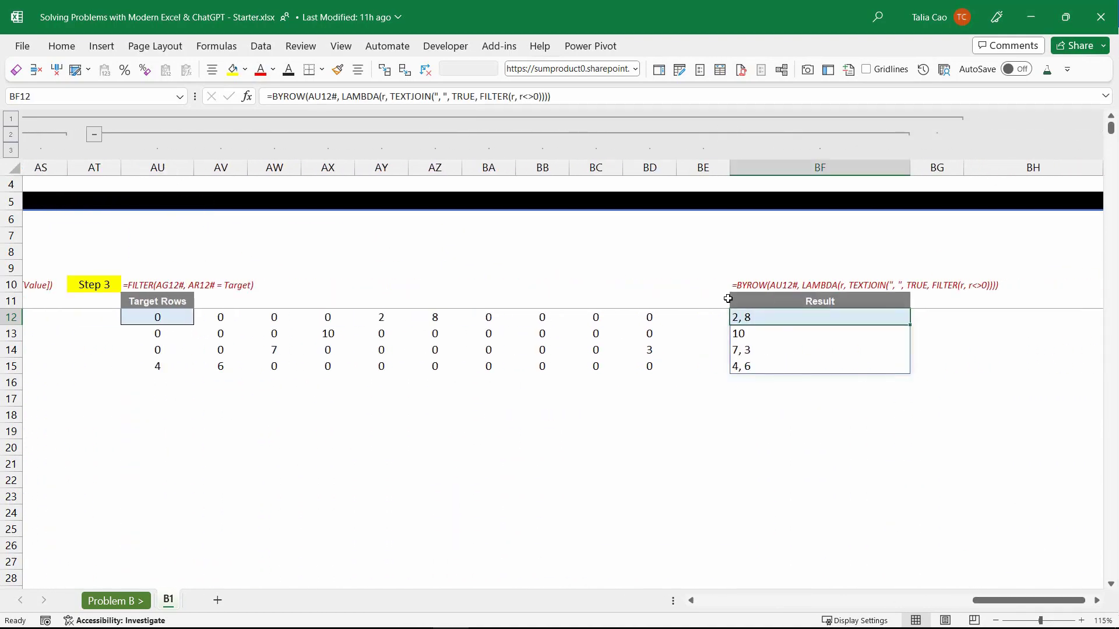
scroll(958, 577, left, 15)
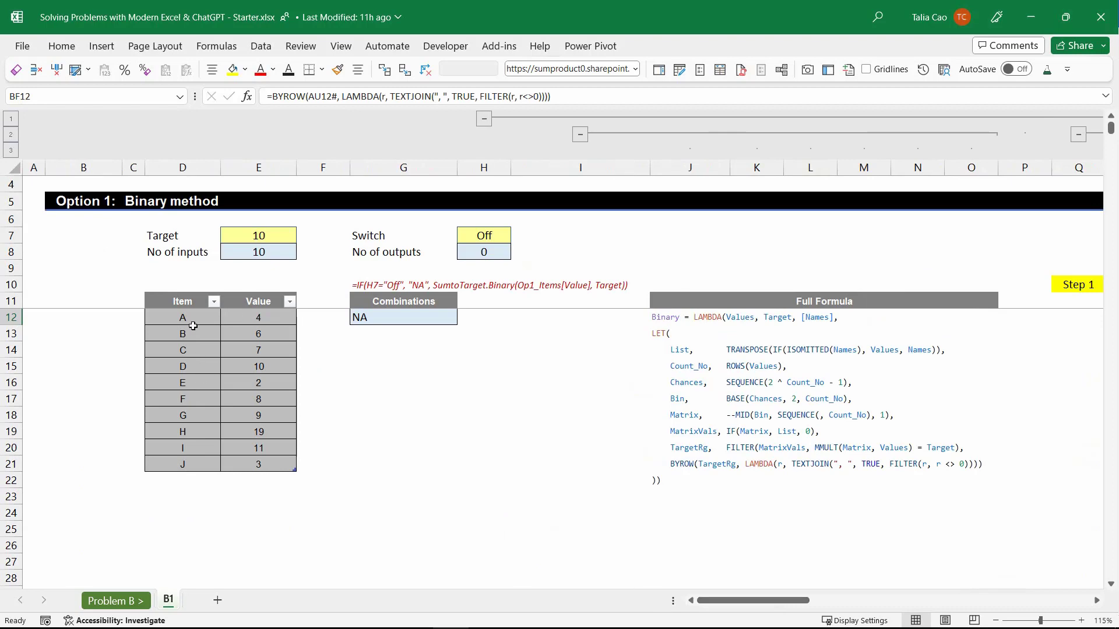
drag(193, 326, 178, 464)
drag(788, 600, 963, 600)
click(313, 306)
drag(327, 96, 403, 96)
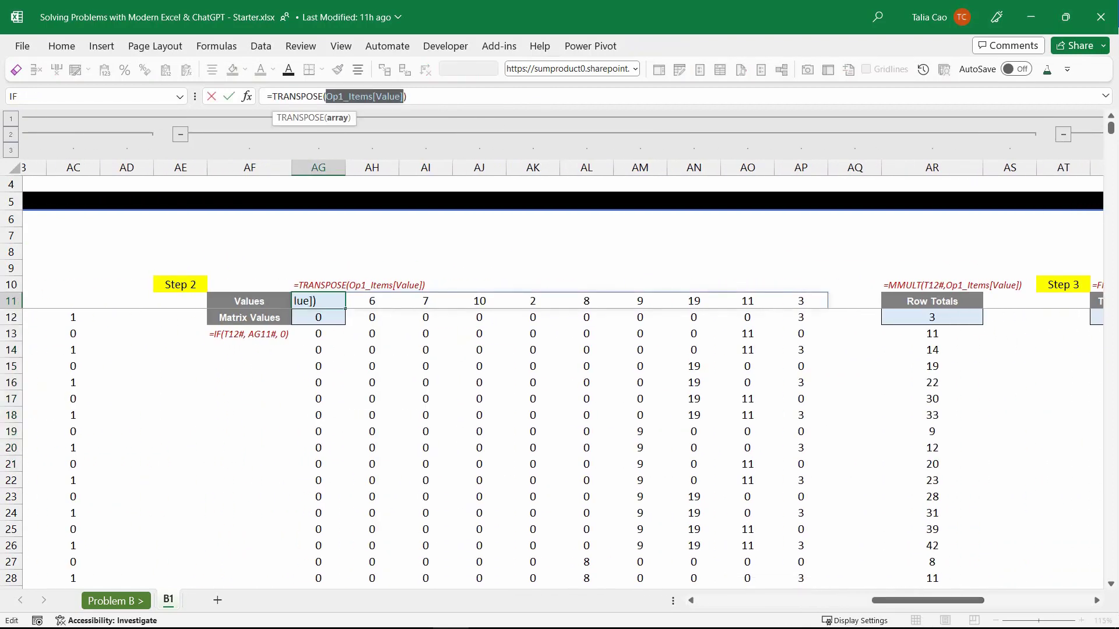
drag(893, 600, 715, 606)
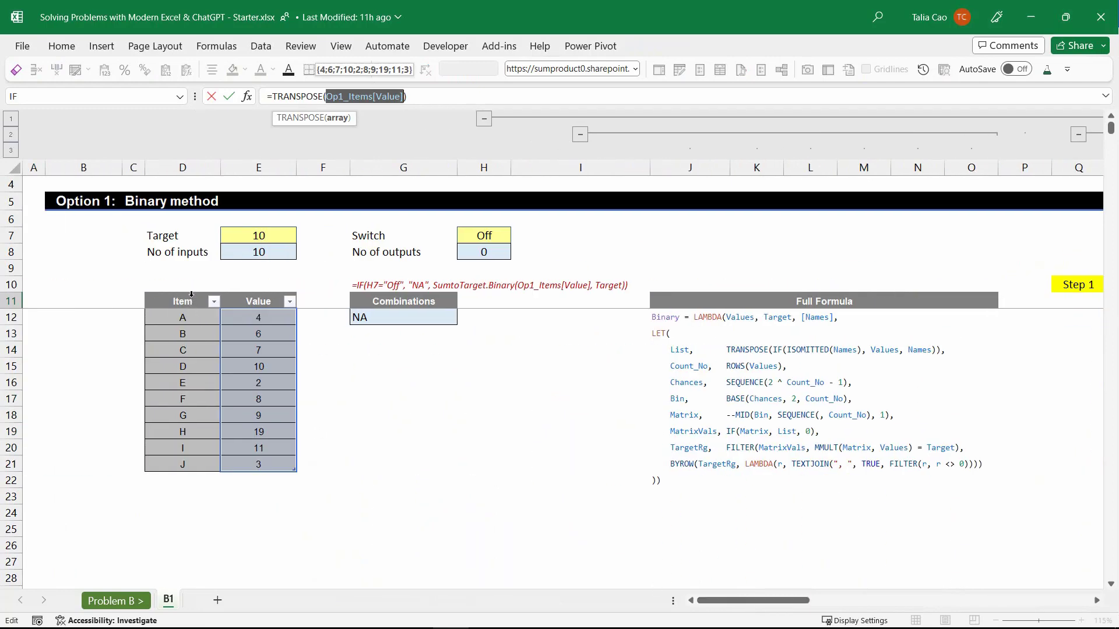
key(Return)
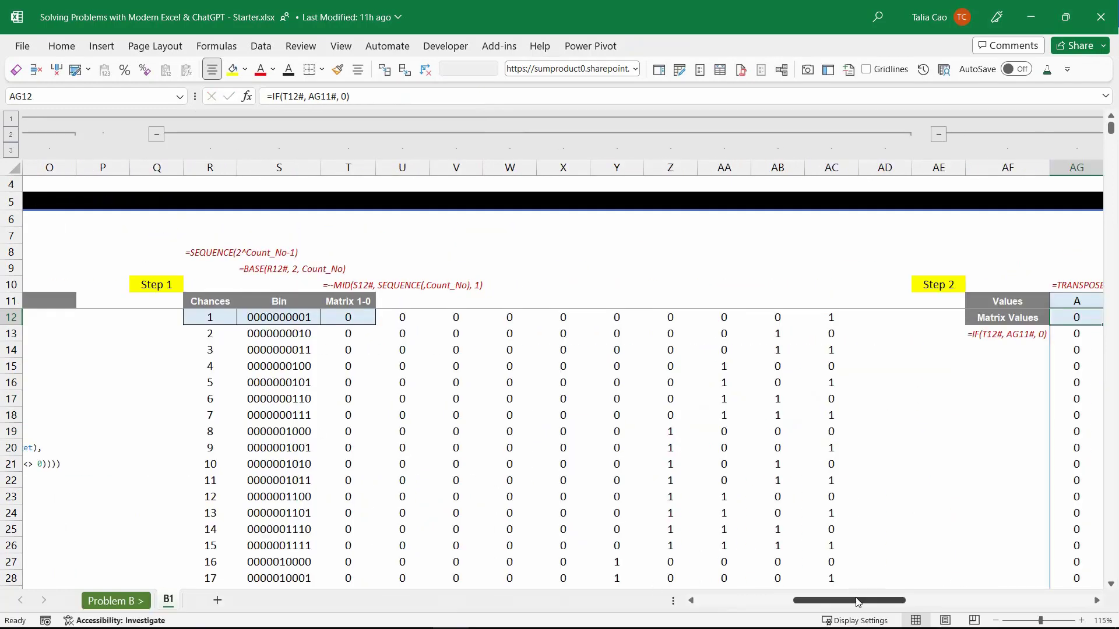
drag(857, 602, 1037, 589)
drag(744, 319, 754, 372)
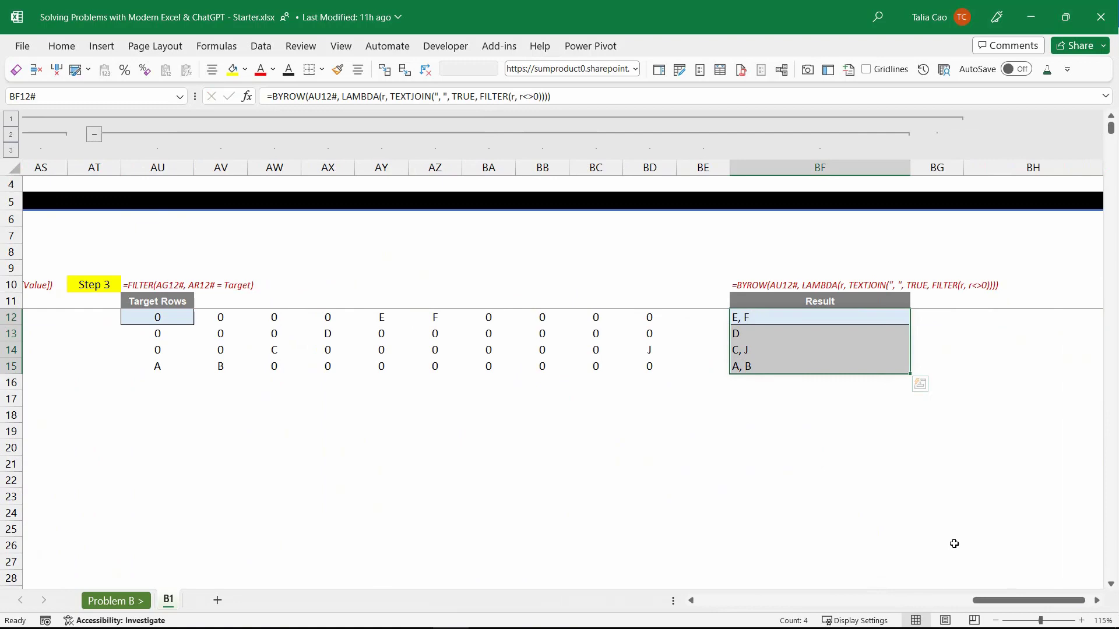
- Set the Switch in H7 of the Binary method section to On so the Combinations formula in G12 calculates
drag(1028, 600, 752, 601)
click(390, 318)
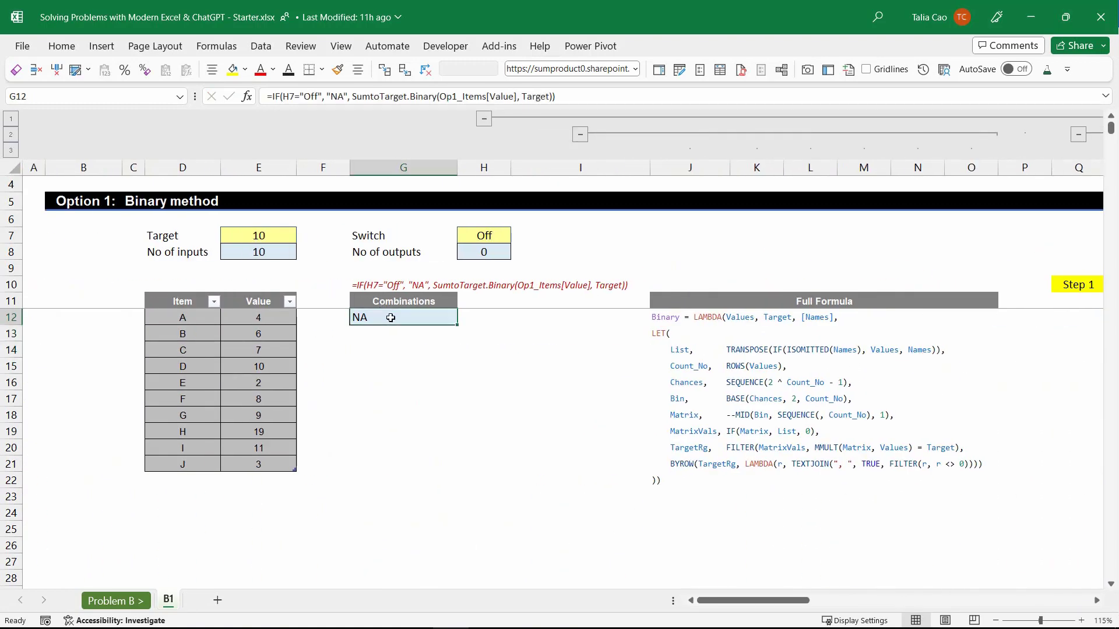
click(501, 239)
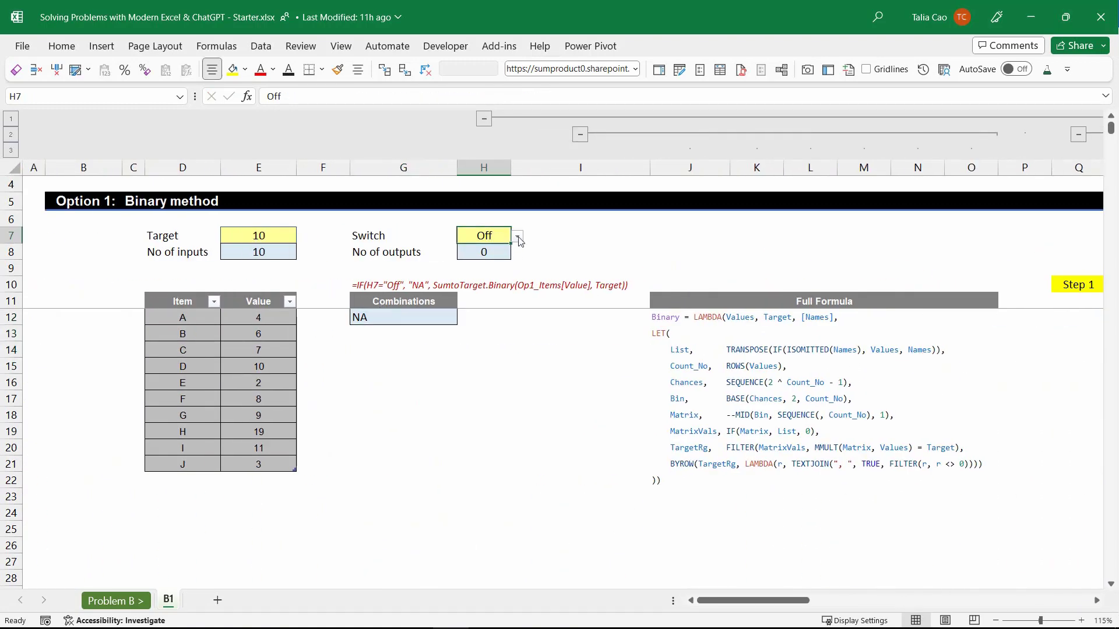
click(519, 239)
click(520, 252)
- Examine the SumtoTarget.Binary call in G12 and its Op1_Items[Value] and Target arguments, leaving the formula as it is
click(408, 318)
click(440, 97)
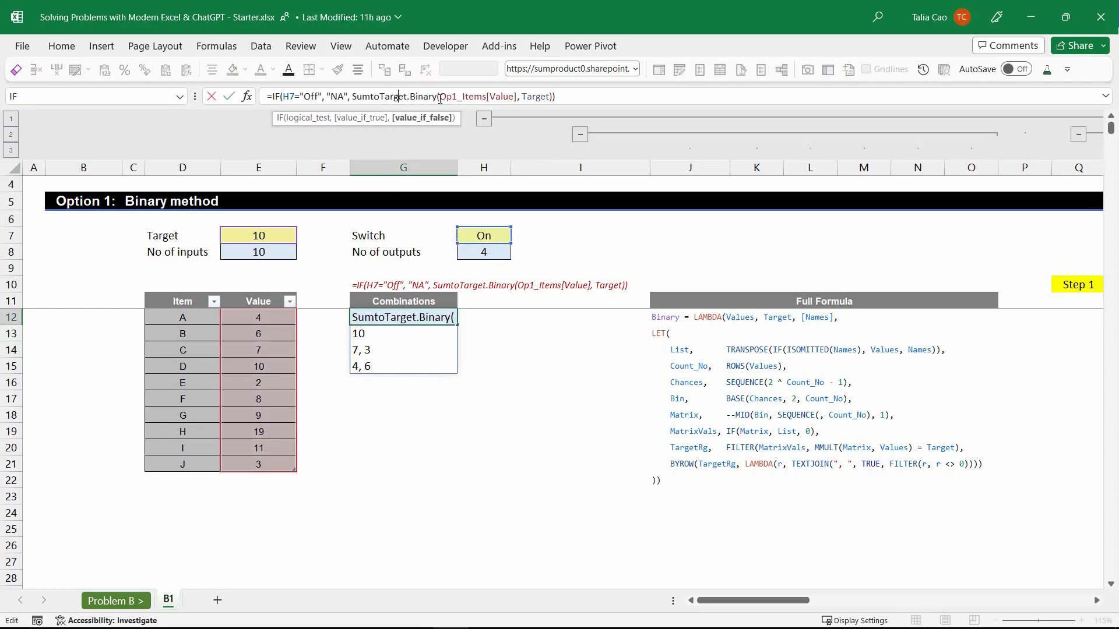
click(472, 97)
click(552, 97)
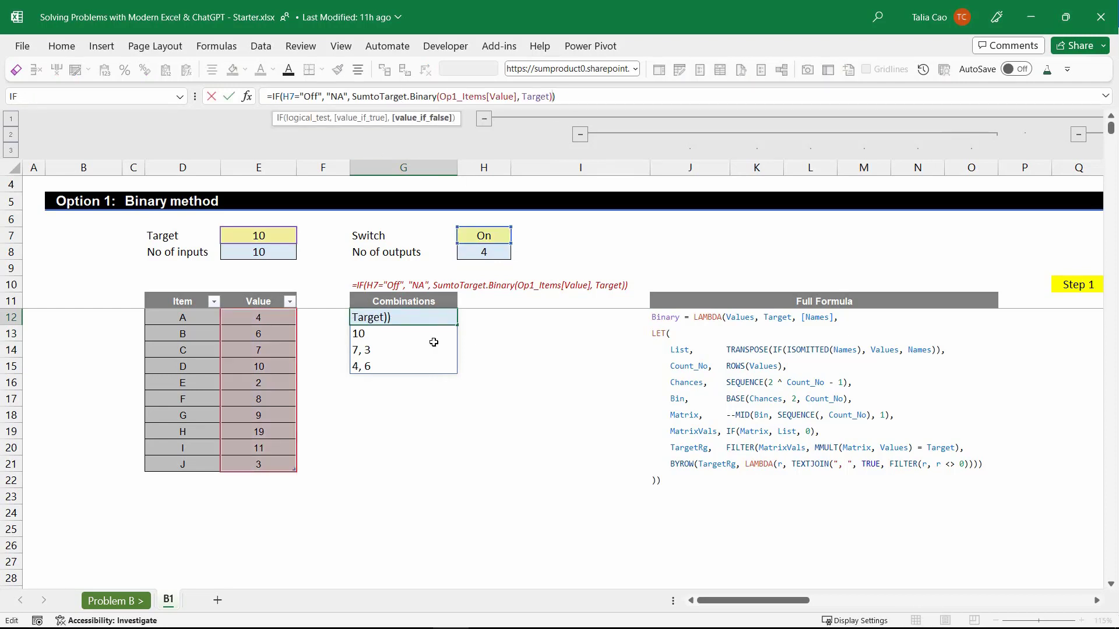
key(Escape)
- Turn the Switch in H7 Off and back On to test how it controls the combinations
click(491, 253)
click(495, 237)
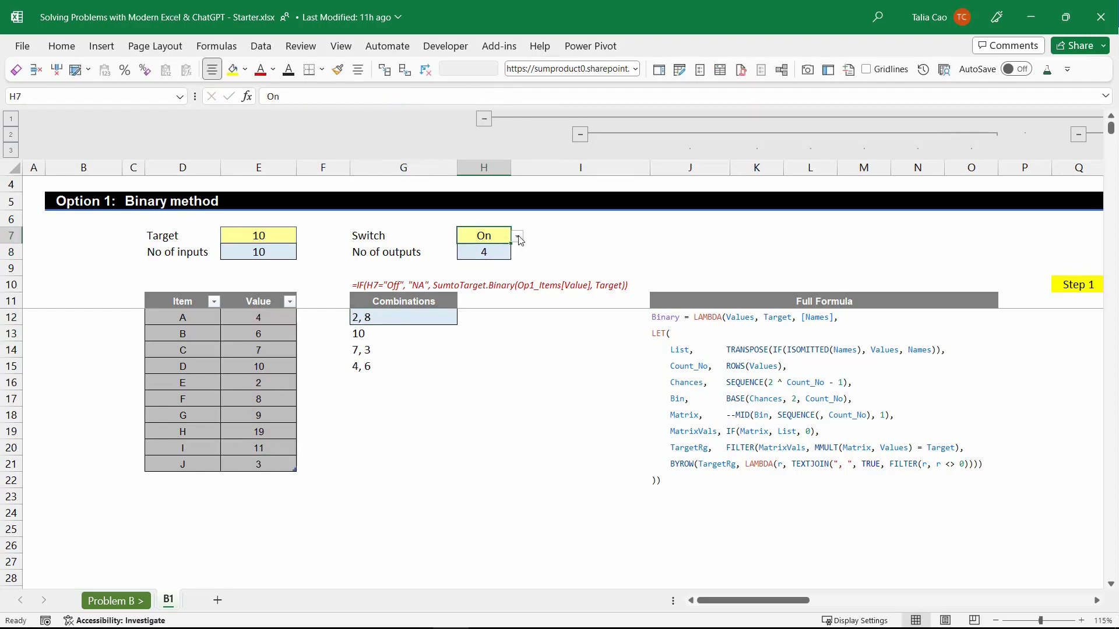
click(519, 239)
click(495, 261)
click(517, 236)
click(495, 252)
- Extend the Item and Value table down to row 31 for 20 inputs, and check the combinations in G12
click(212, 420)
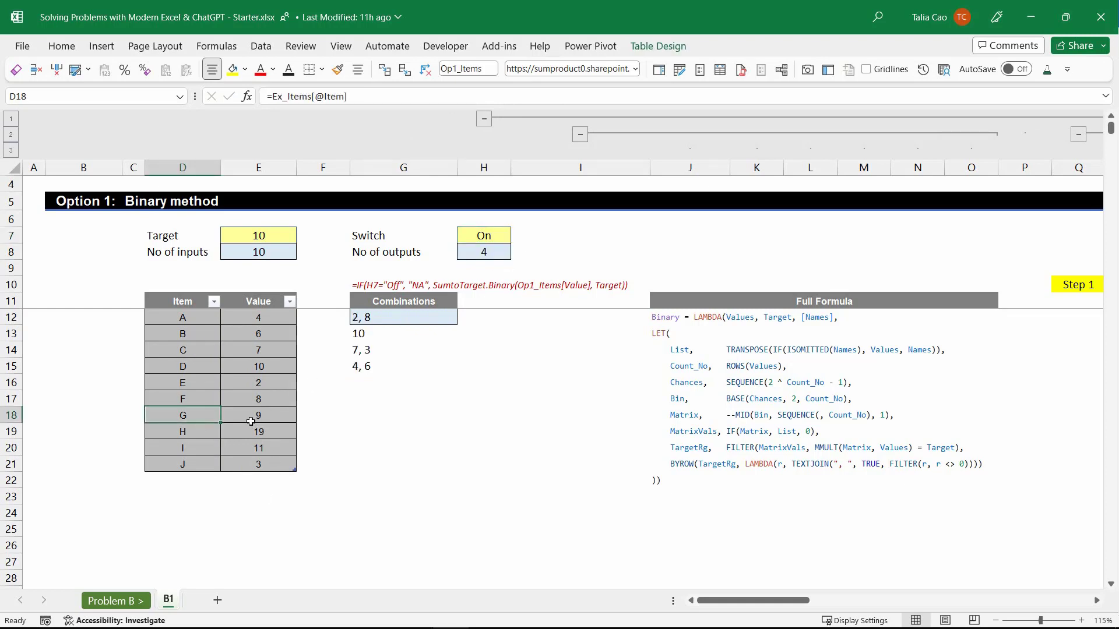
drag(295, 467, 290, 536)
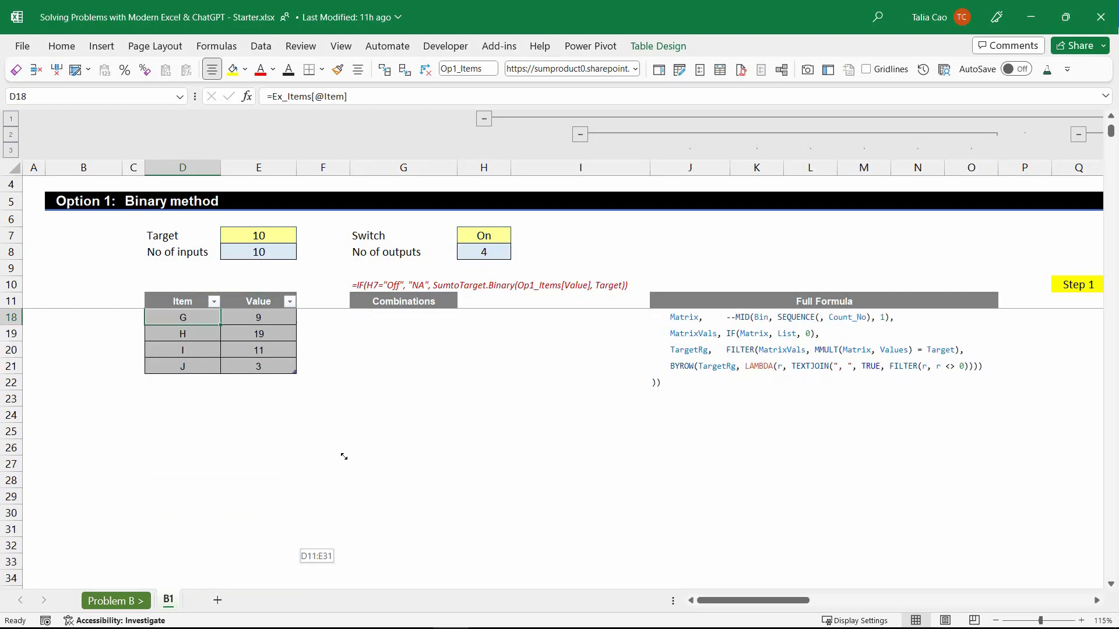
drag(432, 412, 432, 412)
scroll(314, 399, down, 3)
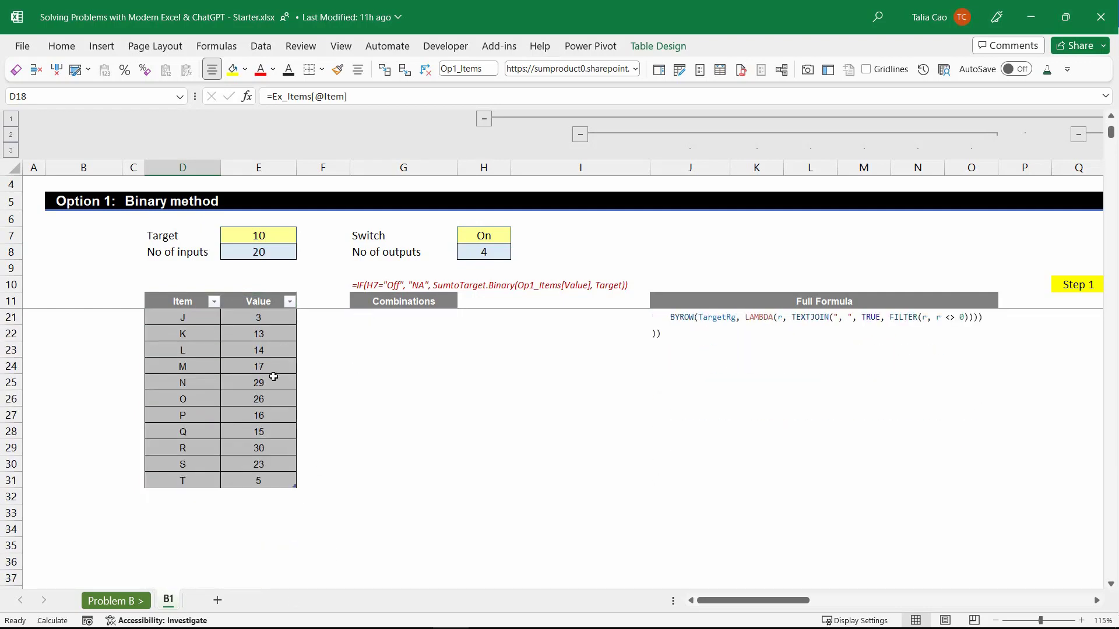
scroll(455, 350, up, 3)
click(414, 324)
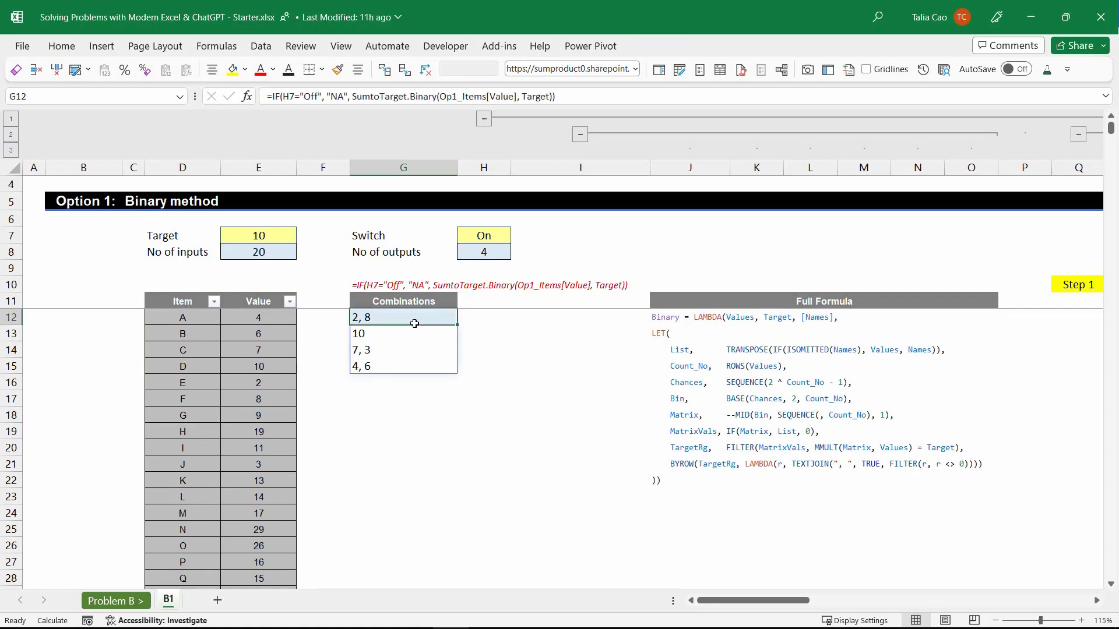
- Extend the table by one more row to 21 inputs, and check the Combinations formula in G12
click(273, 258)
scroll(292, 498, down, 3)
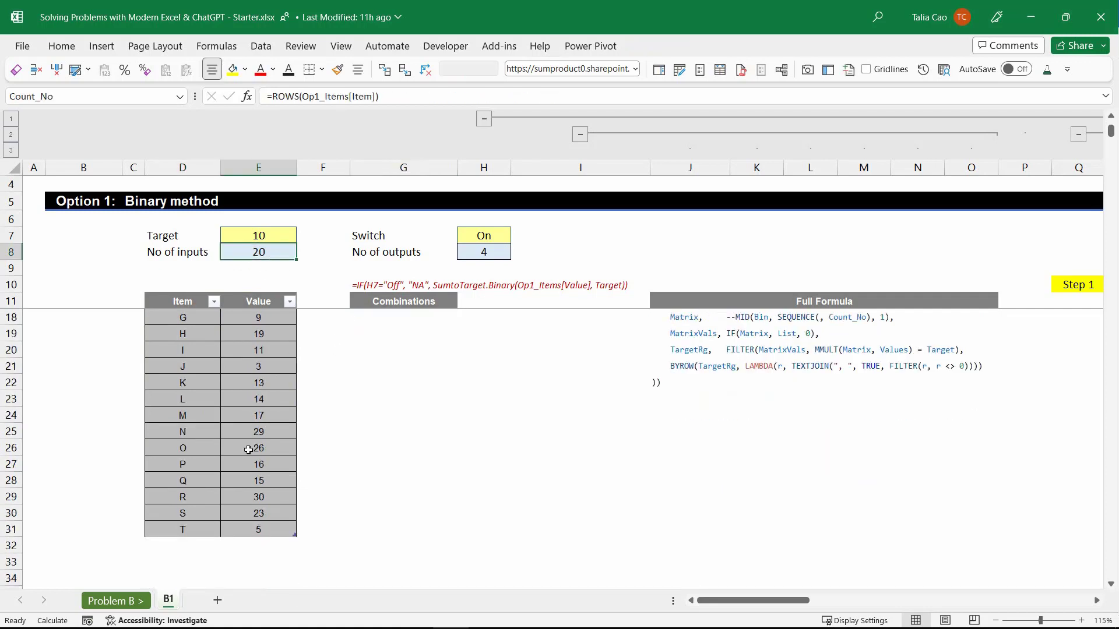
drag(299, 497, 294, 500)
scroll(435, 360, up, 3)
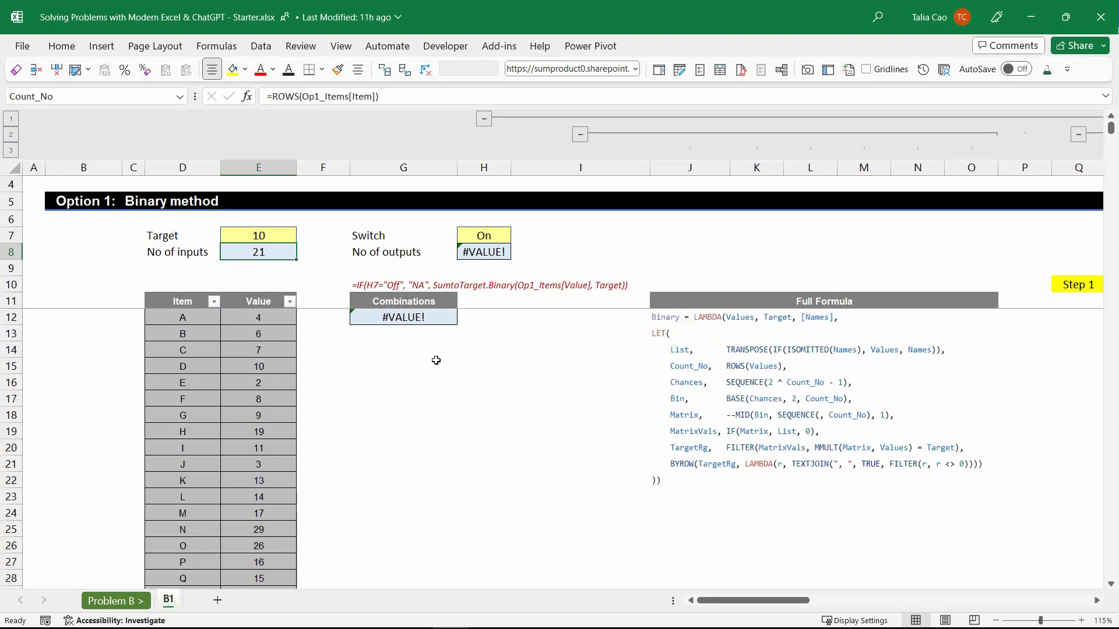
click(399, 318)
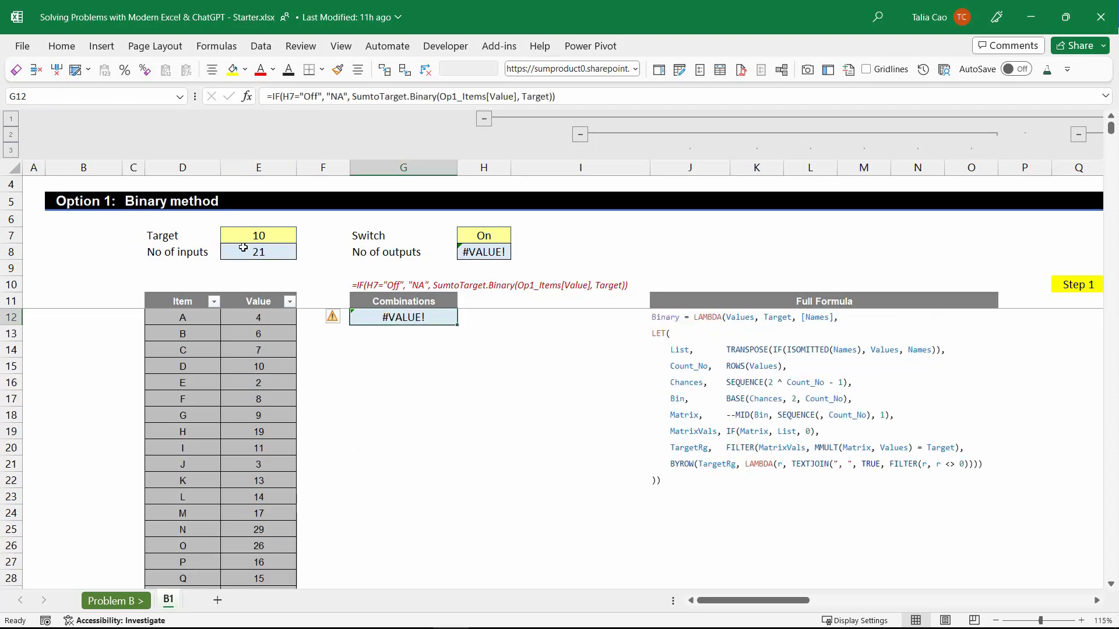
- Add the note "Brute Force (slow), any value, limit = 20 values" in C6, formatted with the Notes cell style
click(136, 220)
click(76, 70)
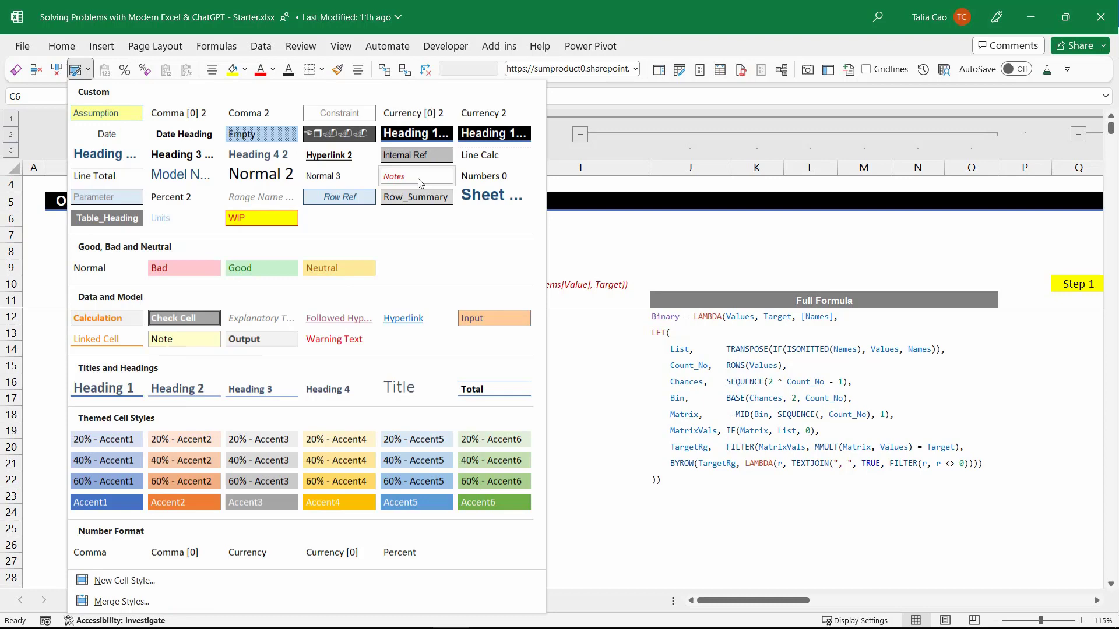
click(267, 278)
click(400, 321)
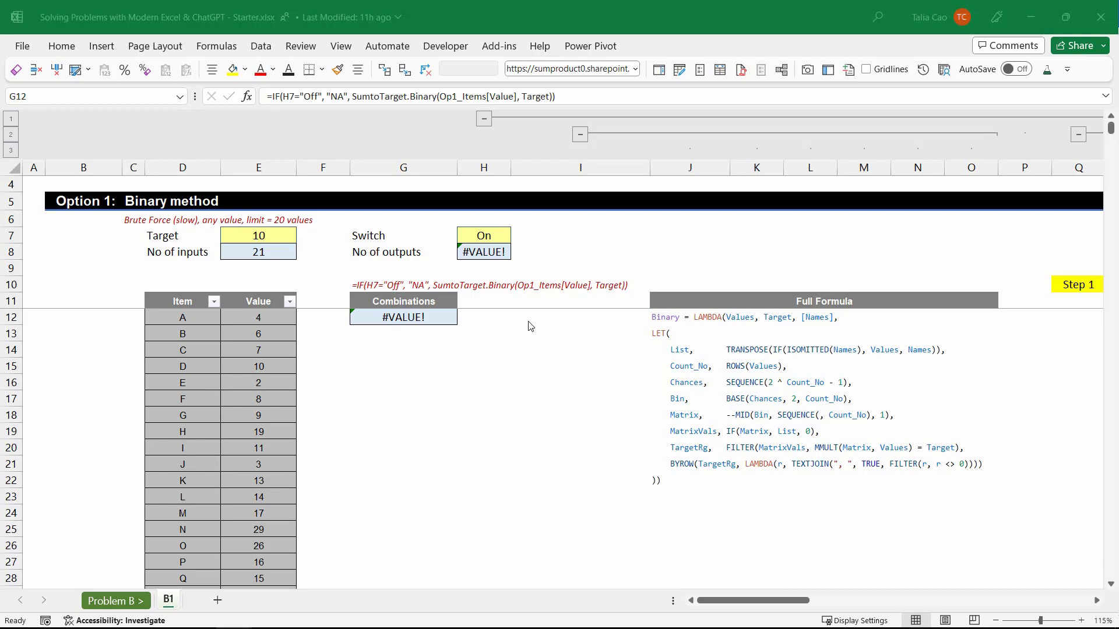
click(432, 317)
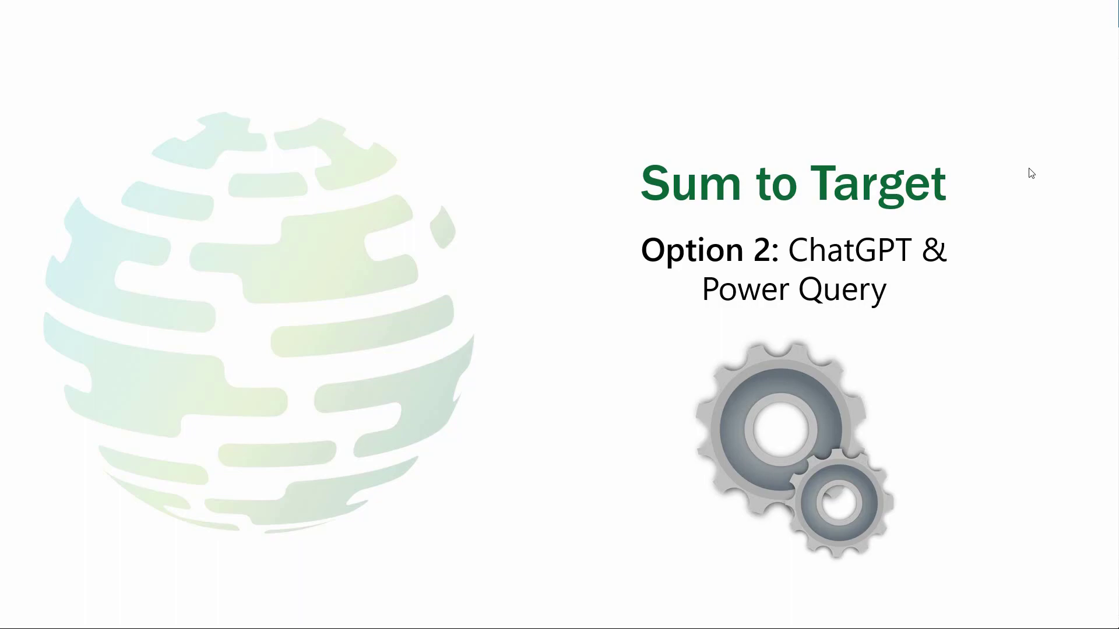
- Switch to the ChatGPT conversation "Combinations for Target Sum" and review the Python answer and the first M code for Power Query
key(alt+Tab)
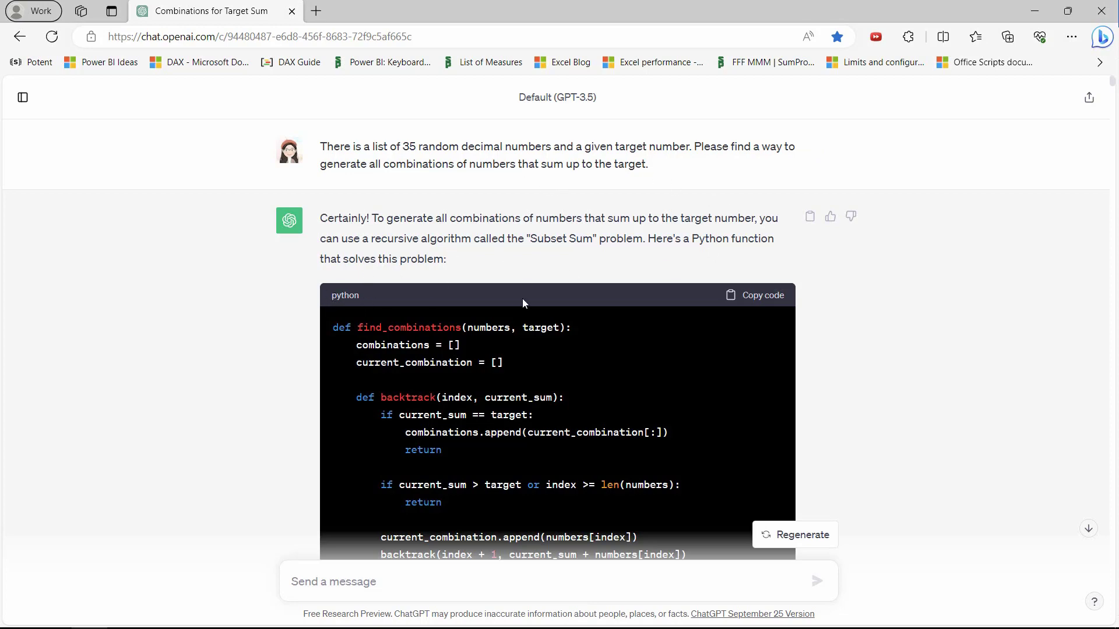
scroll(844, 341, down, 11)
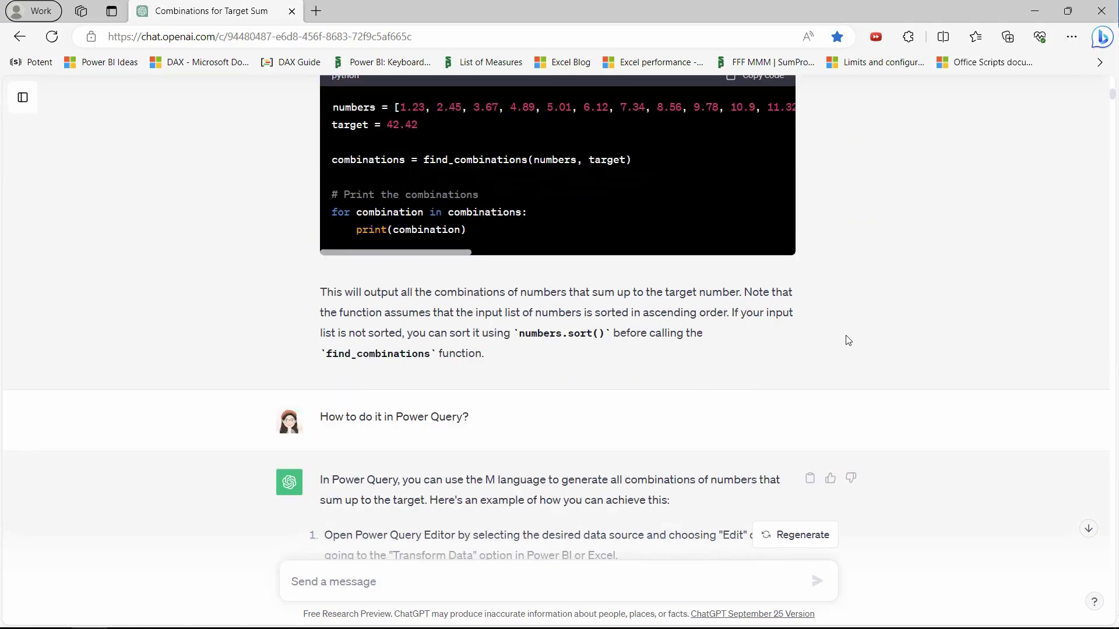
scroll(849, 340, down, 4)
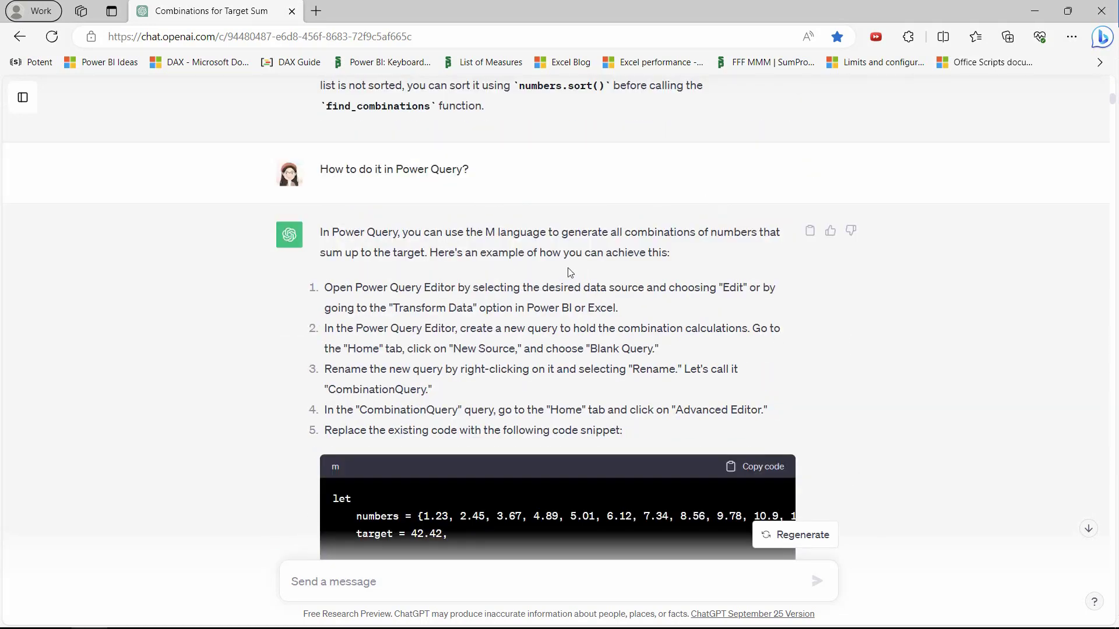
scroll(730, 324, down, 6)
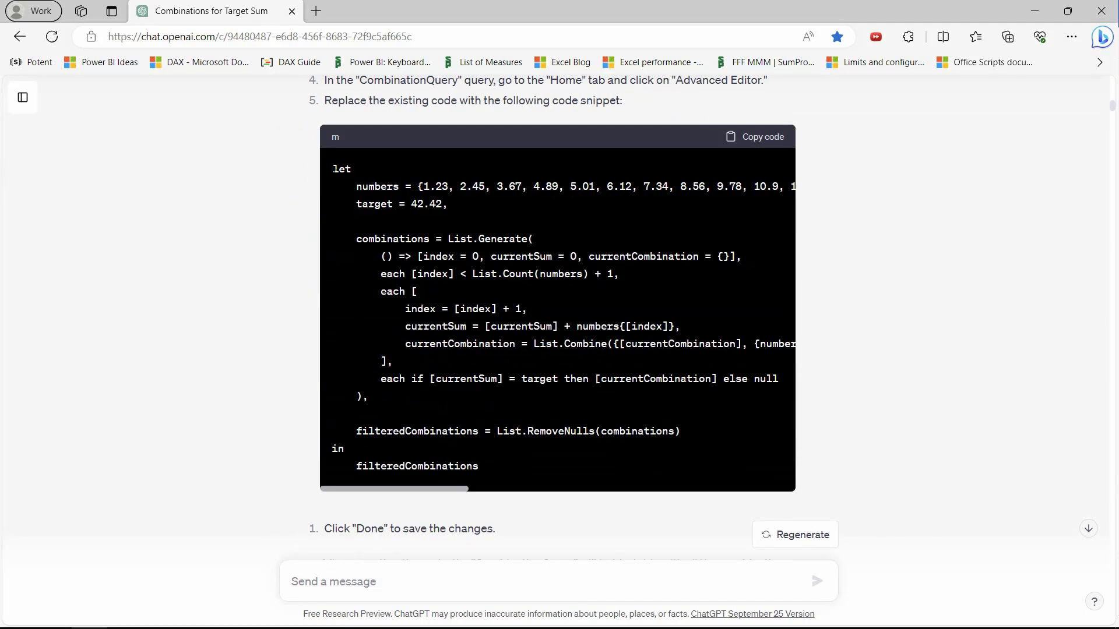
drag(334, 169, 723, 466)
click(824, 348)
- Review ChatGPT's recursive M code, the reported 'findCombinations' Expression.Error, and the findCombinations call in the modified code
scroll(777, 349, down, 10)
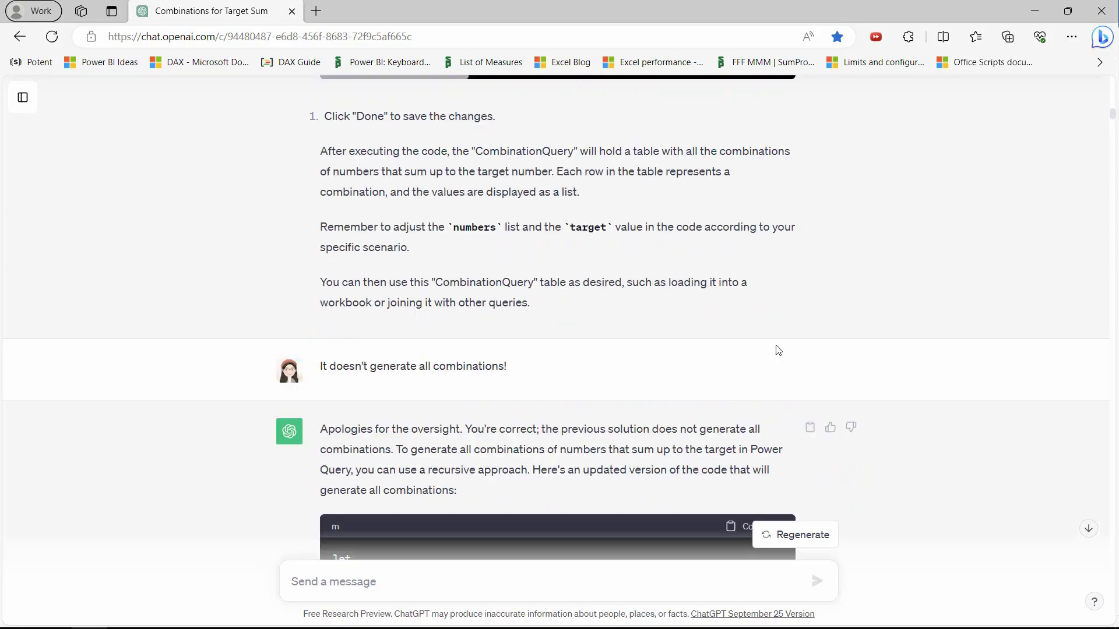
scroll(777, 349, down, 12)
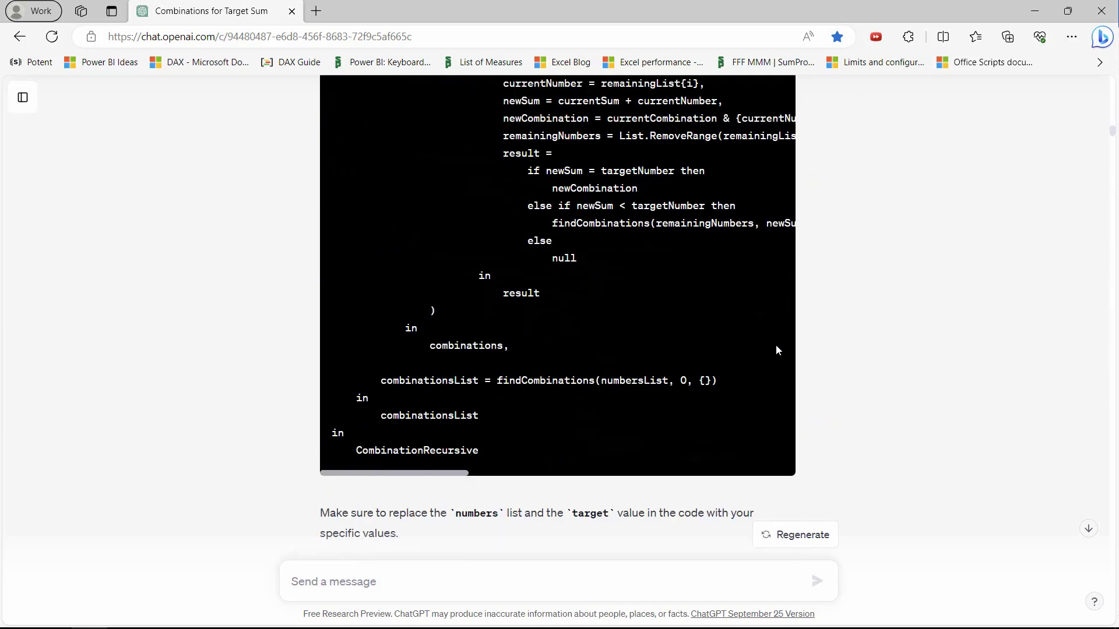
scroll(777, 349, down, 5)
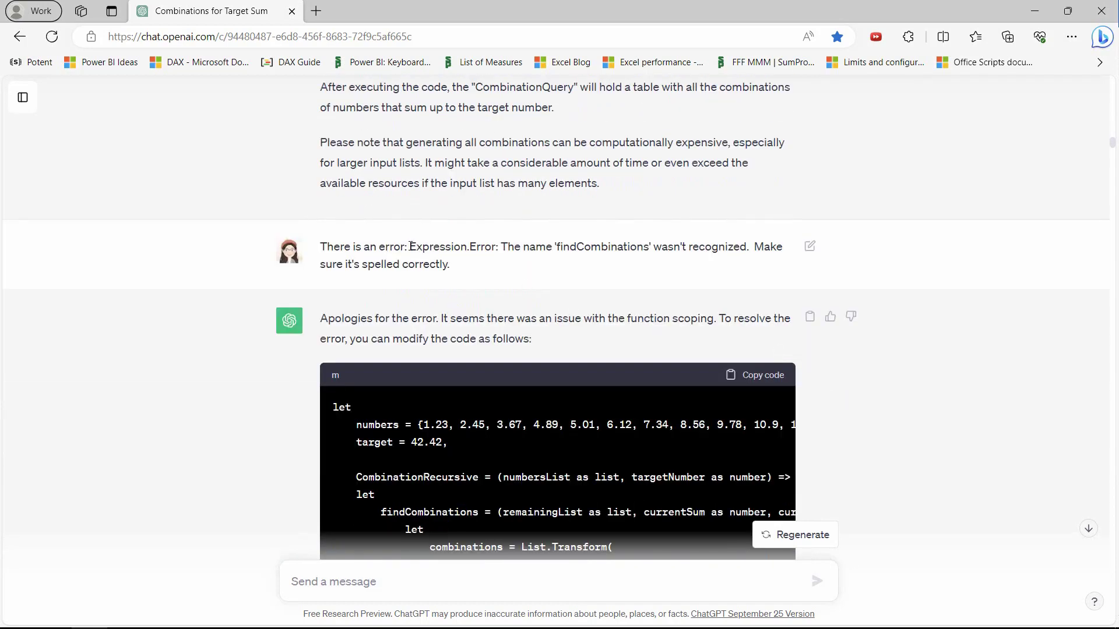
drag(409, 247, 470, 272)
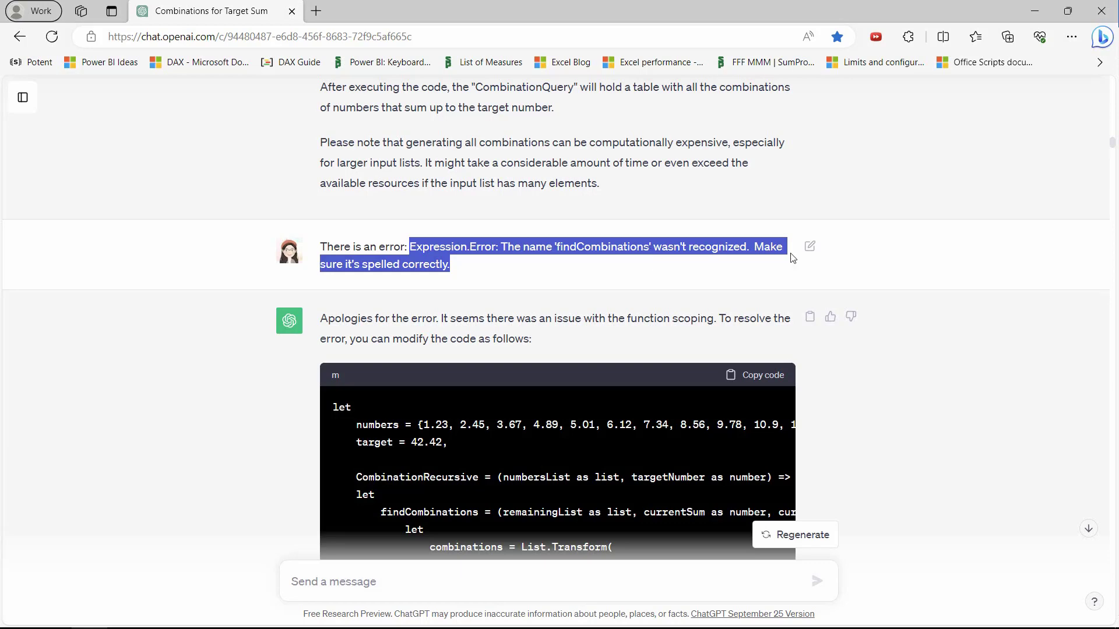
scroll(502, 279, down, 5)
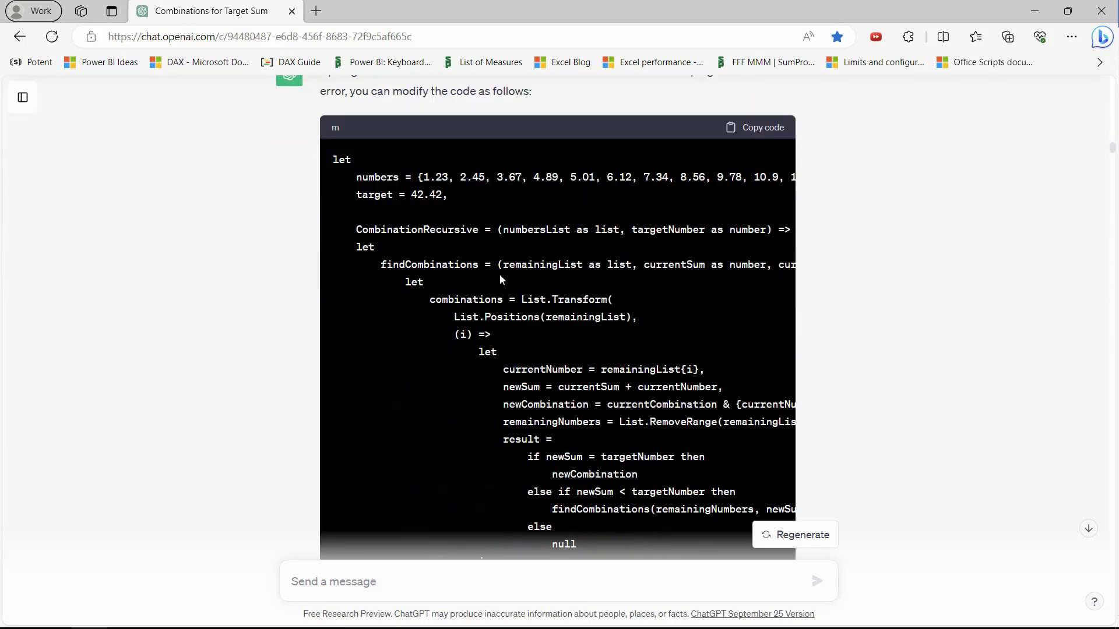
double_click(554, 427)
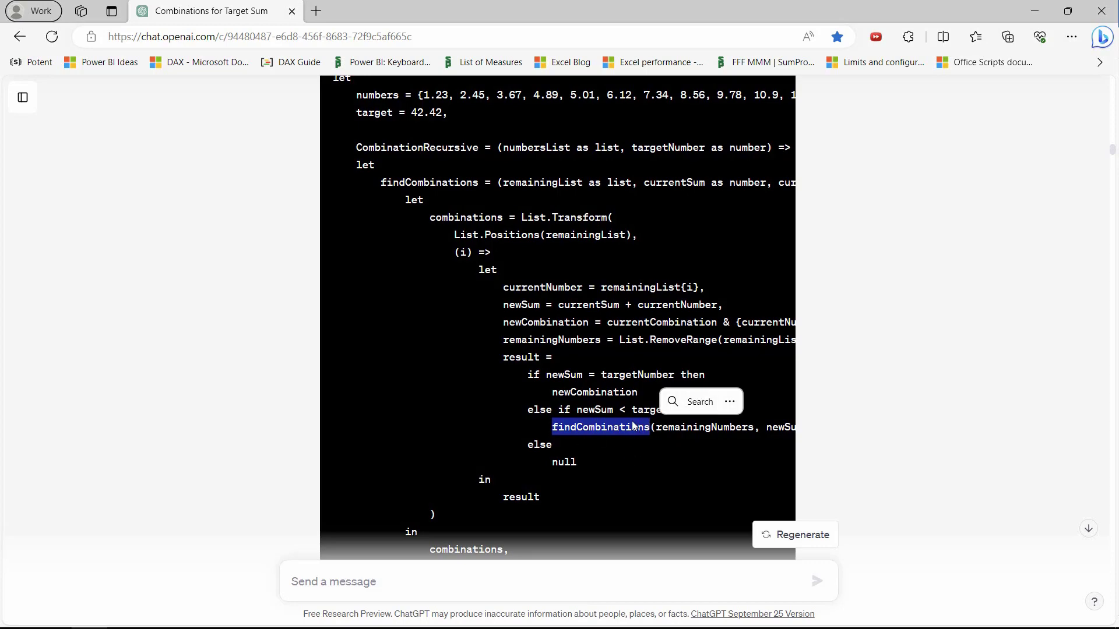
- Review the "Still have the same error" message and ChatGPT's revised M code, including its inner findCombinations call
scroll(634, 430, down, 10)
scroll(634, 425, down, 3)
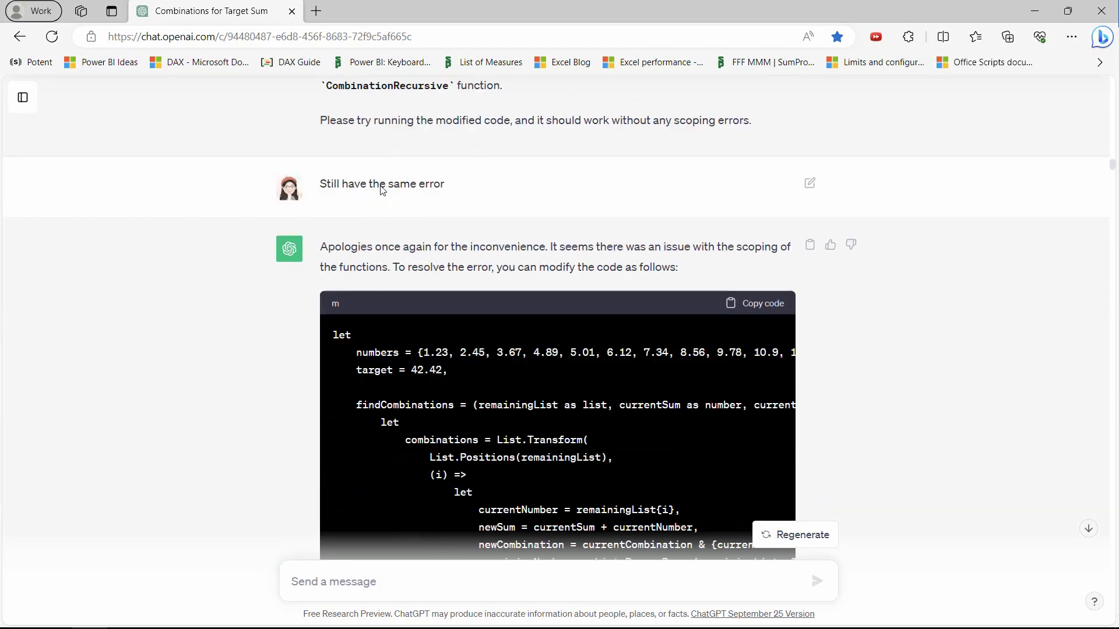
drag(379, 185, 444, 186)
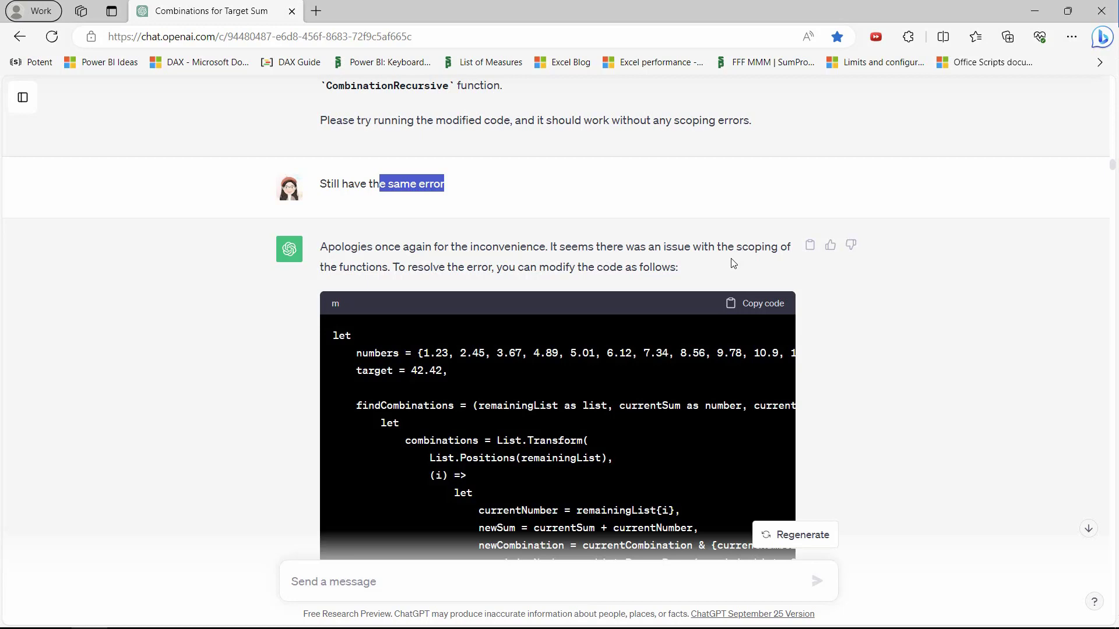
scroll(733, 264, down, 1)
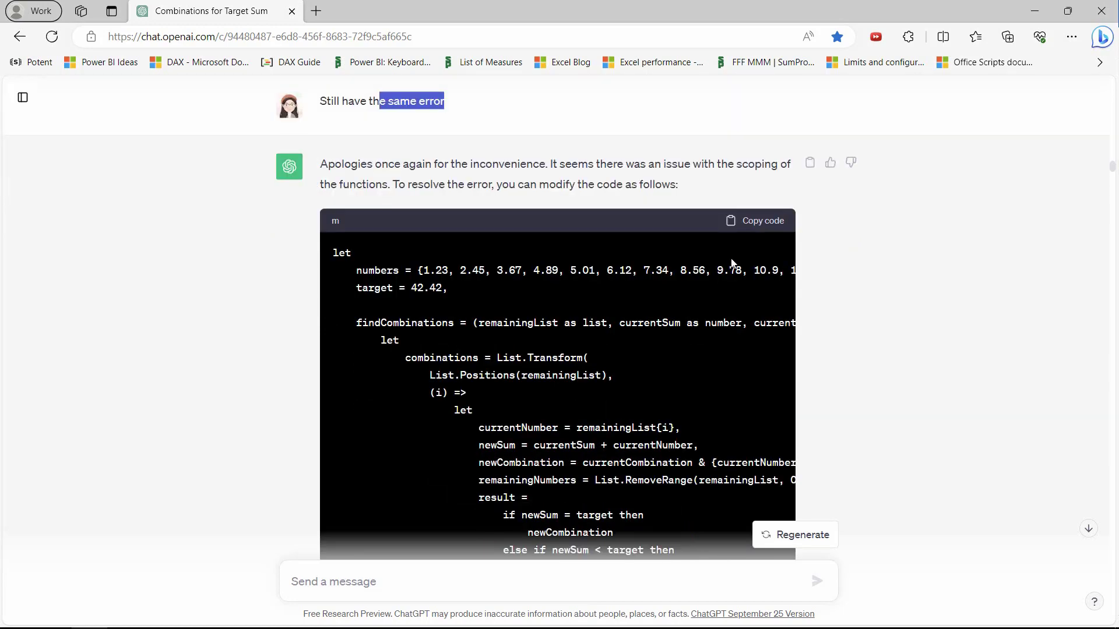
scroll(714, 370, down, 2)
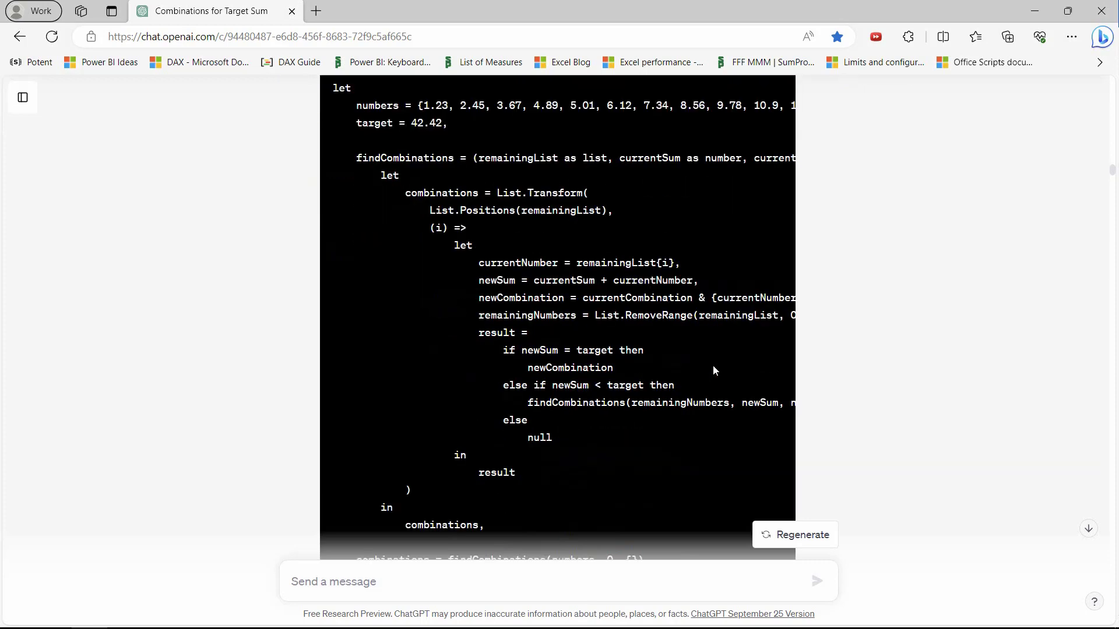
scroll(715, 370, up, 2)
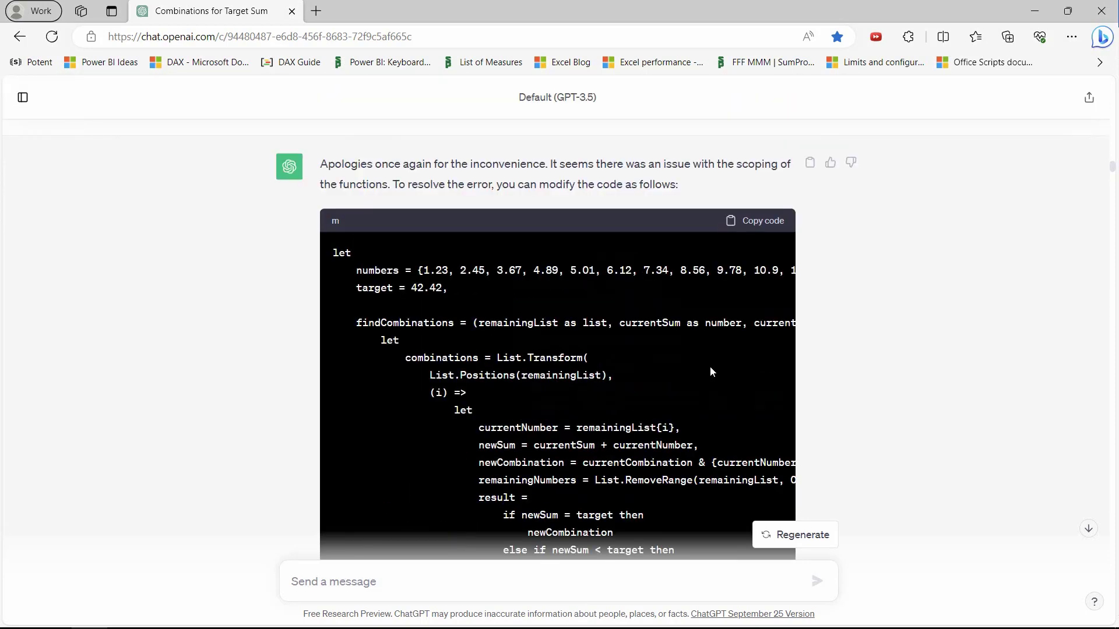
scroll(710, 371, down, 2)
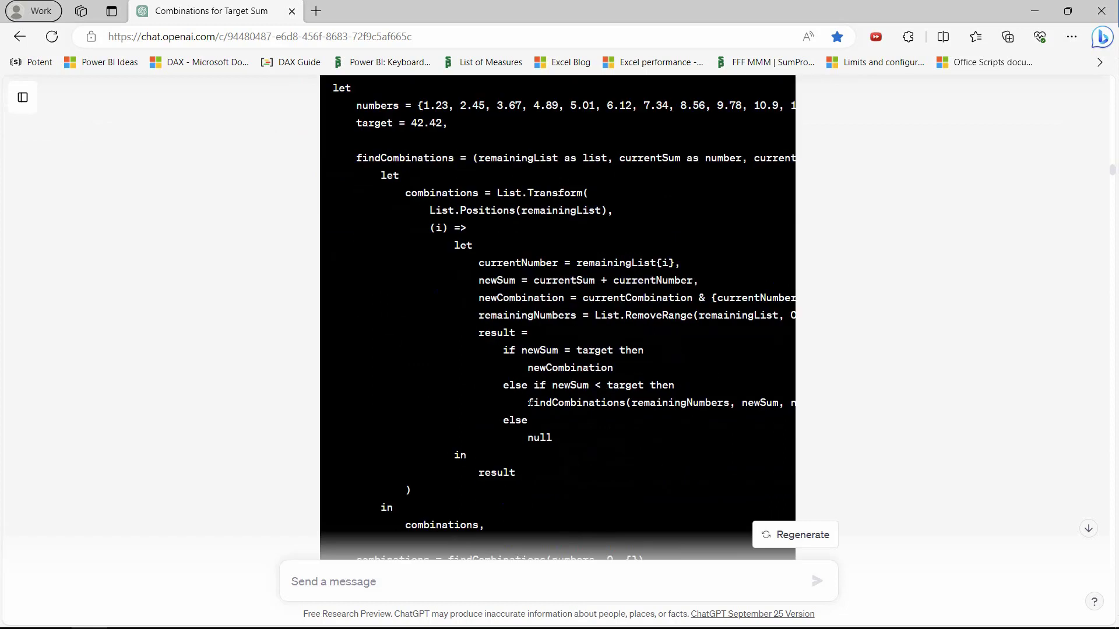
drag(528, 402, 625, 402)
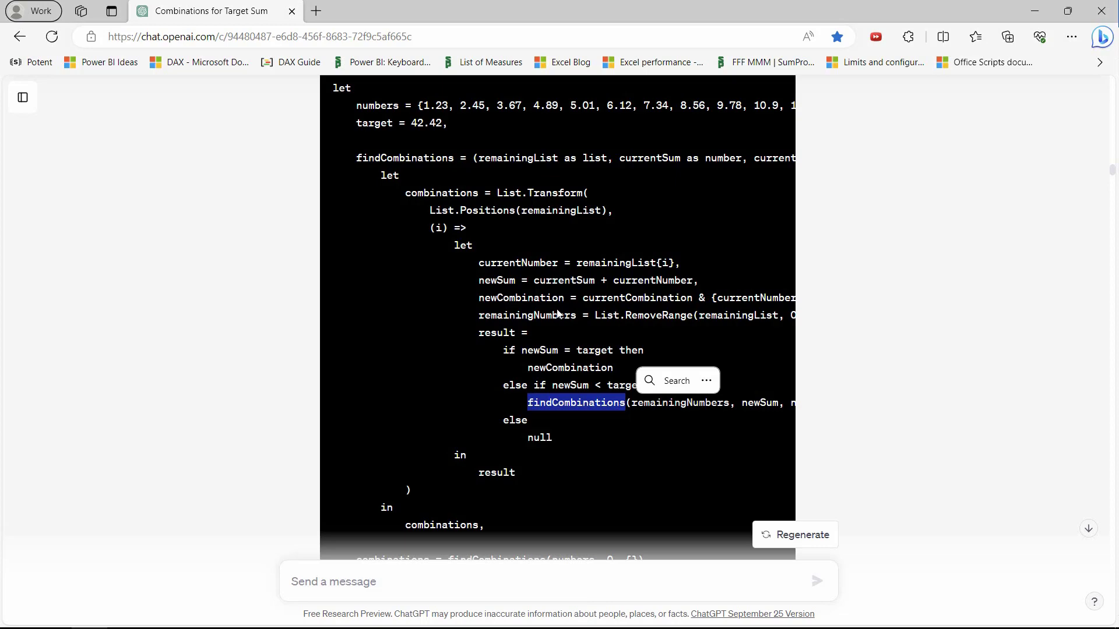
scroll(557, 315, up, 1)
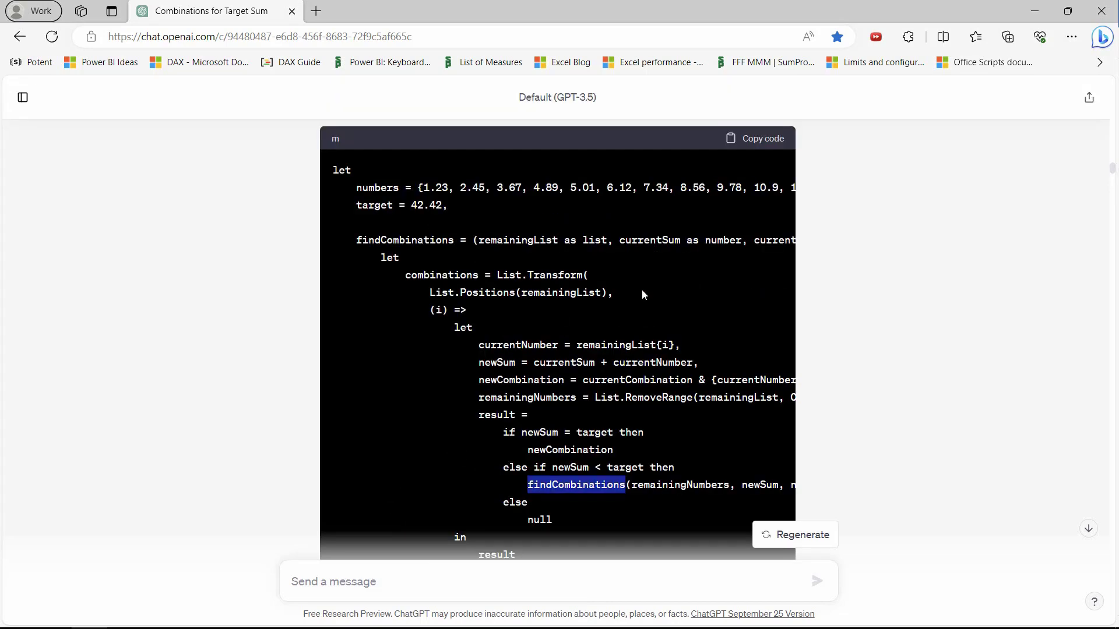
scroll(694, 338, down, 1)
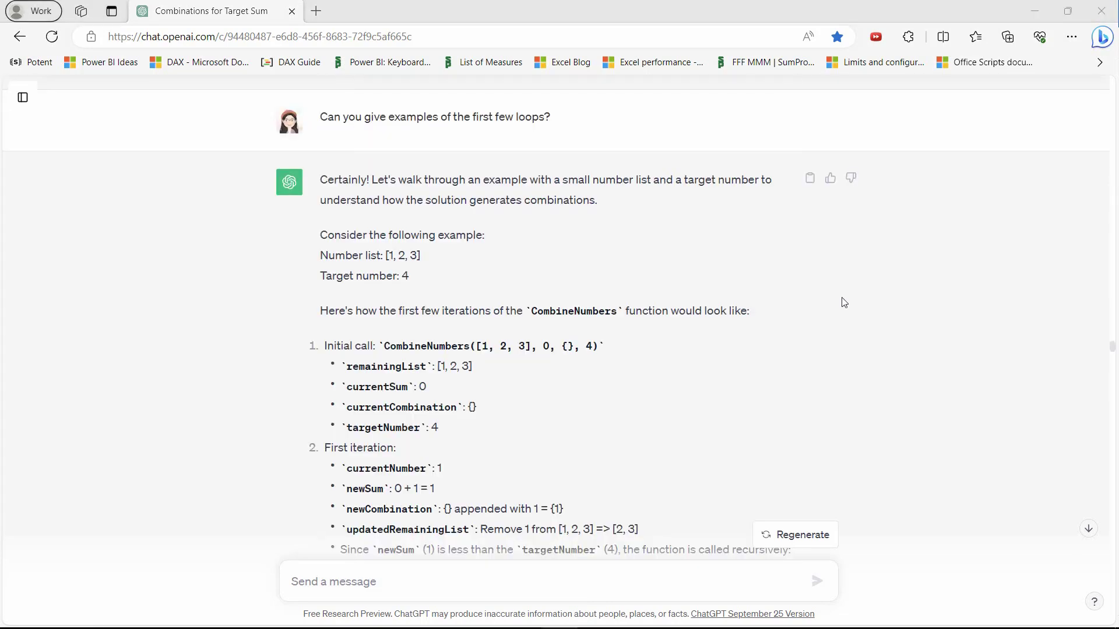
- Read ChatGPT's CombineNumbers loop example for list [1, 2, 3] and target 4, and switch to the Option 2 Example slide
click(845, 303)
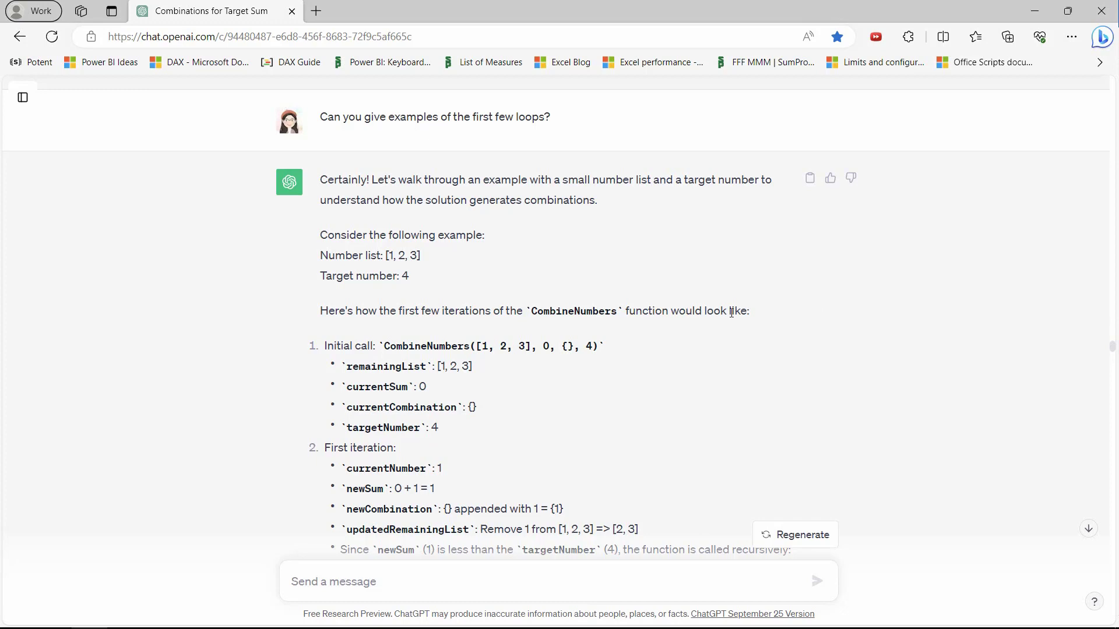
scroll(731, 313, down, 8)
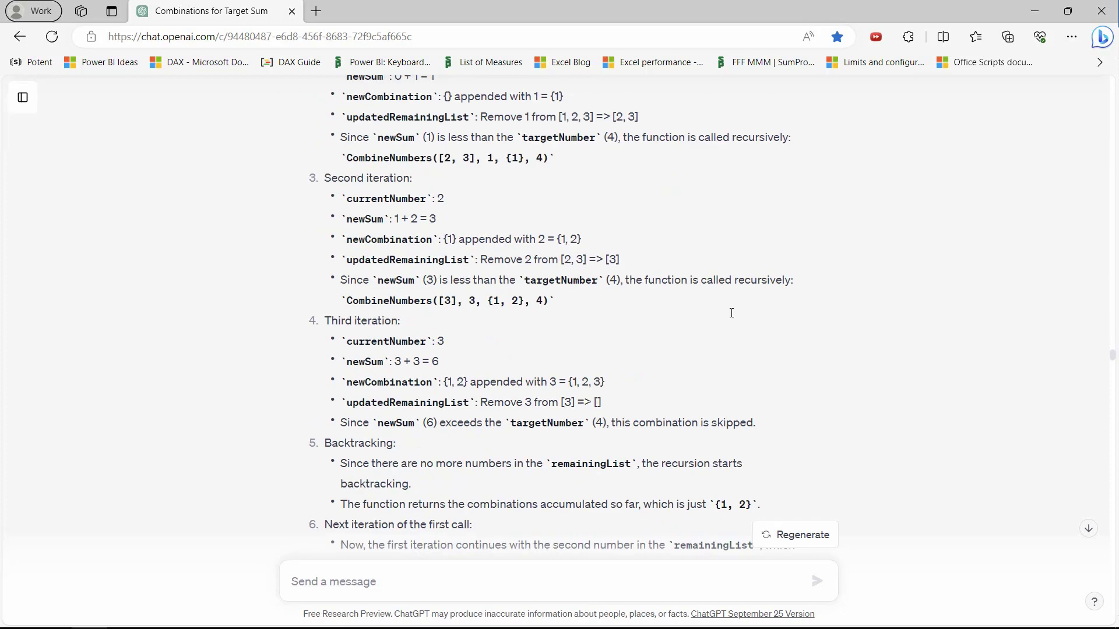
scroll(732, 317, down, 5)
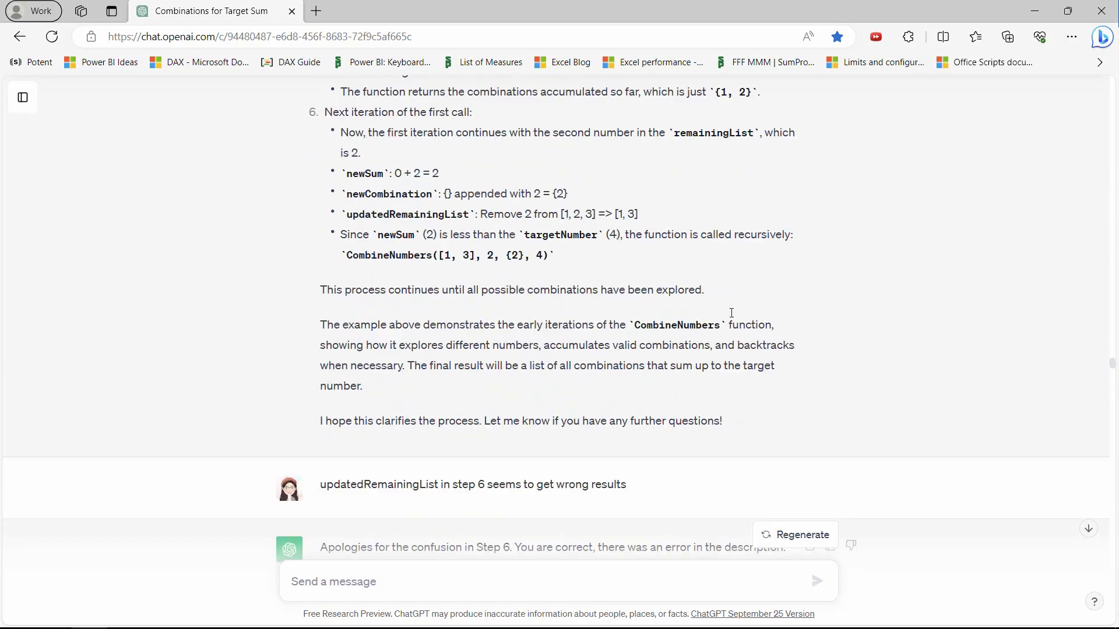
key(alt+Tab)
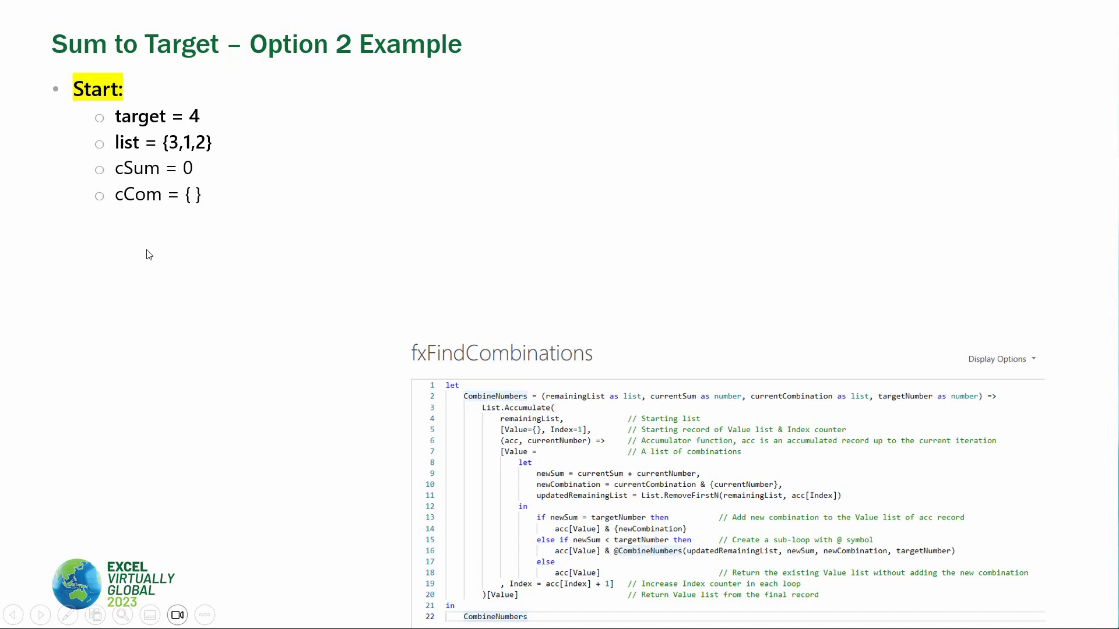
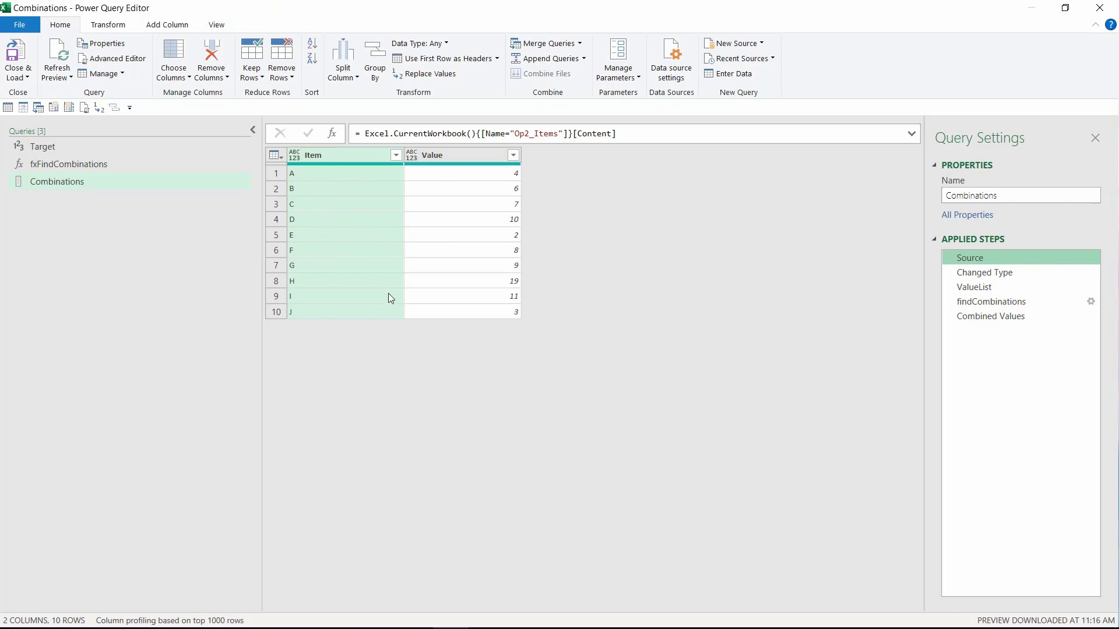
- Inspect the Changed Type, ValueList and findCombinations steps of the Combinations query, including the arguments passed to fxFindCombinations
click(1003, 274)
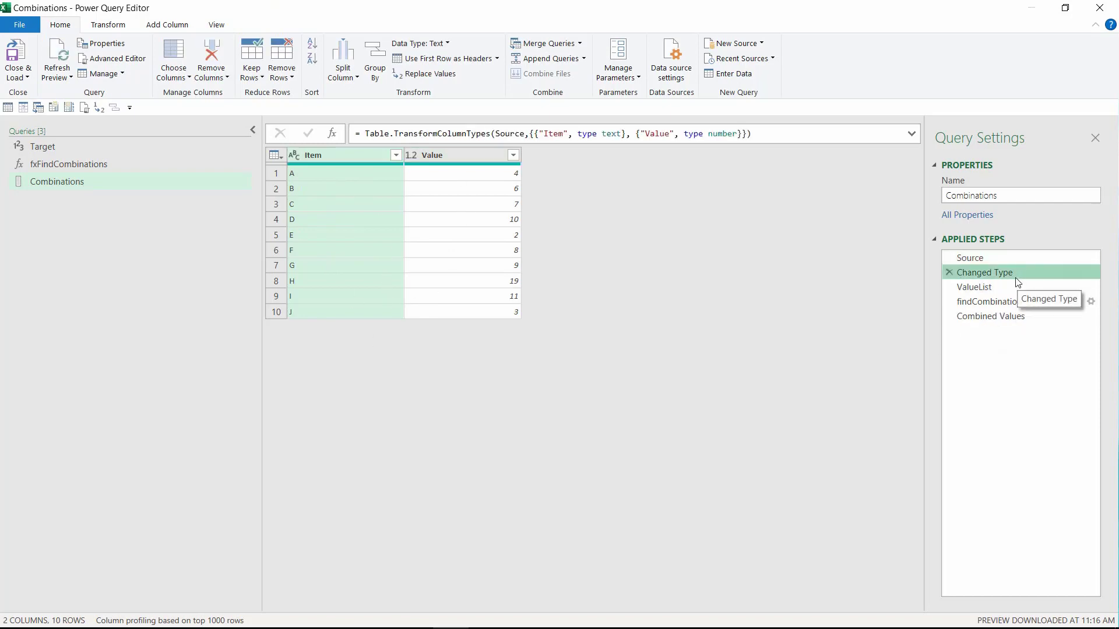
click(1003, 285)
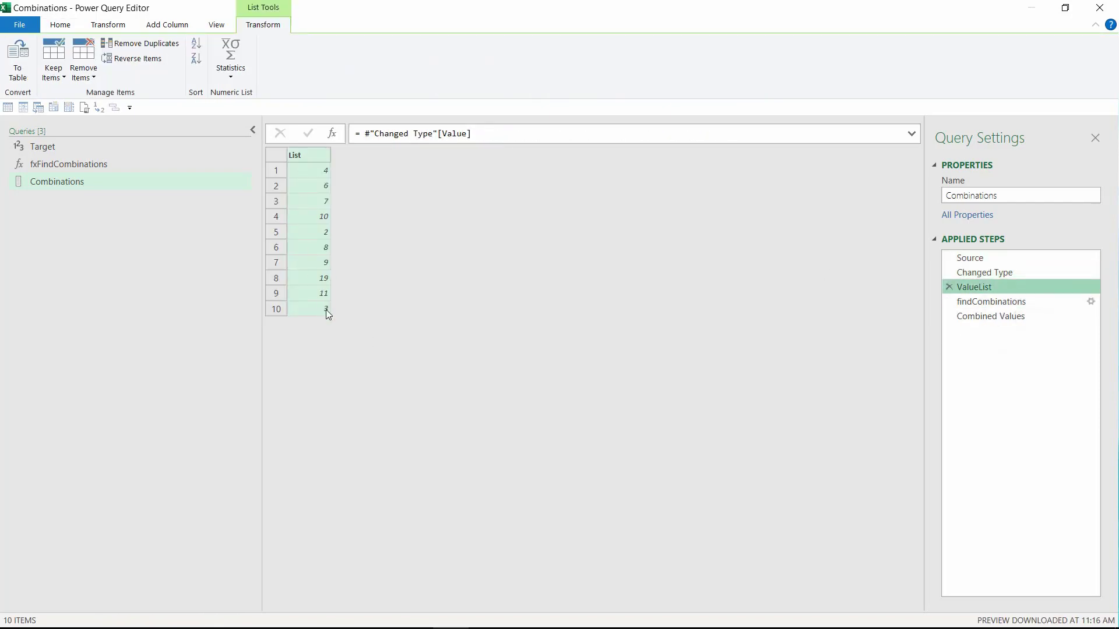
click(973, 303)
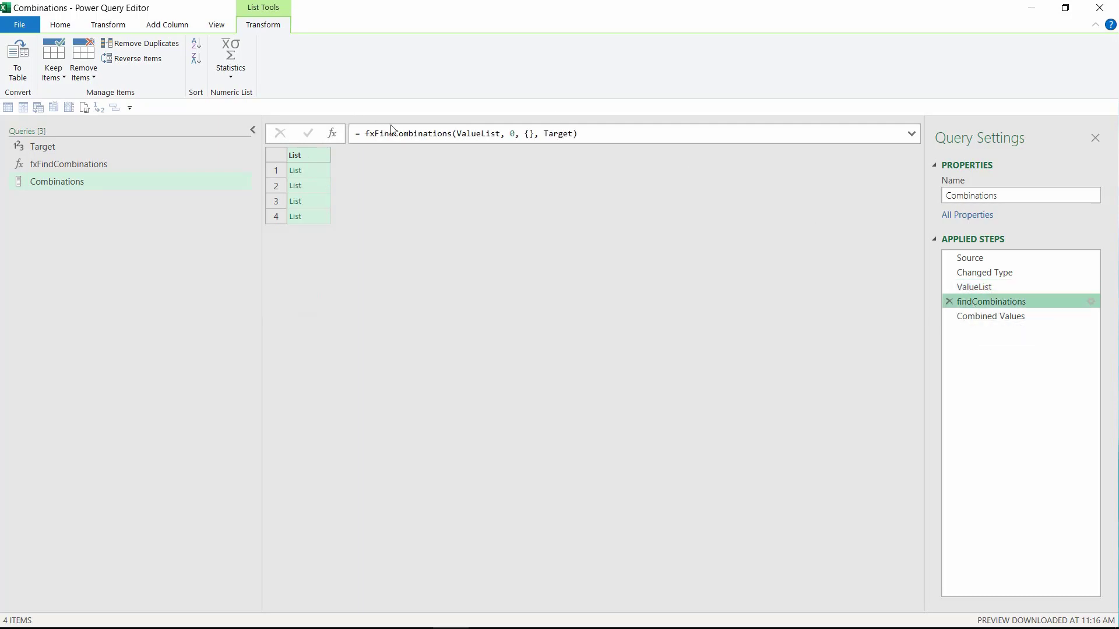
click(479, 134)
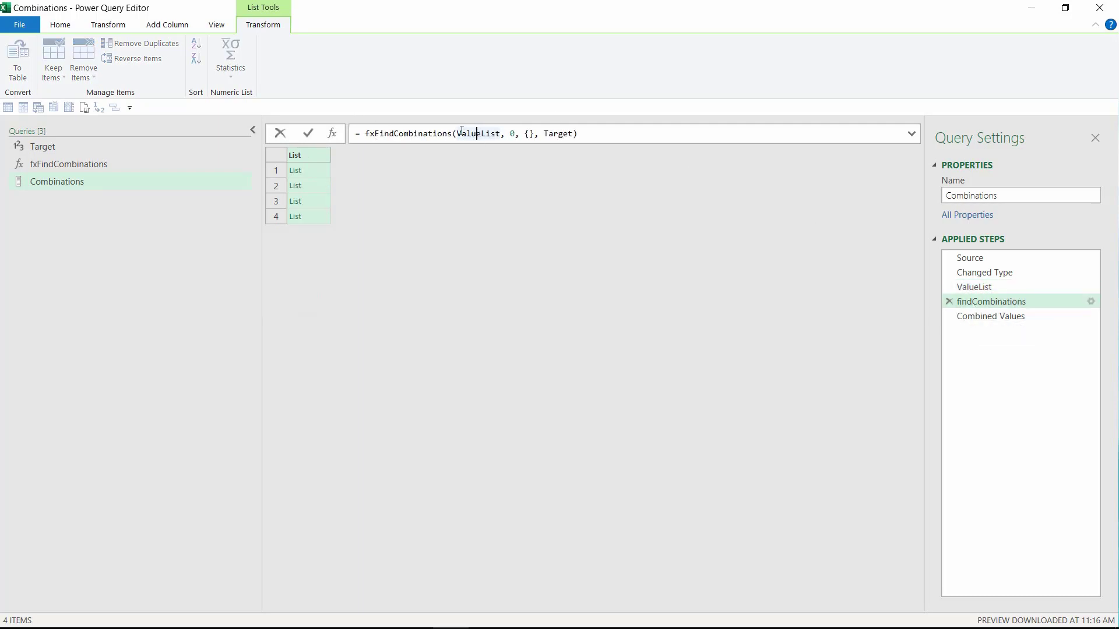
drag(458, 133, 573, 133)
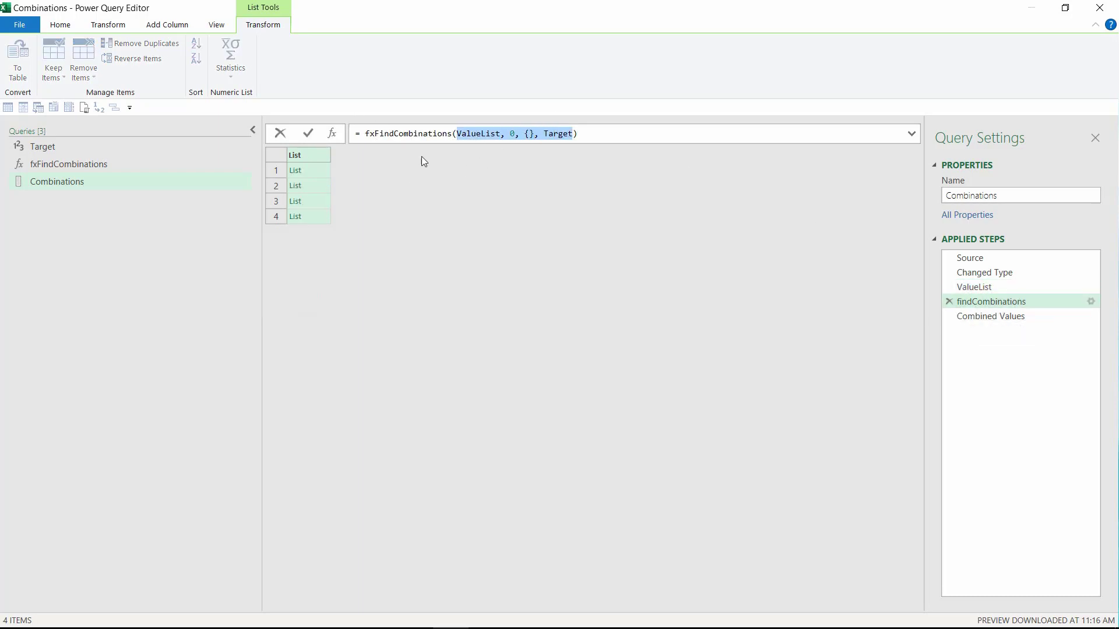
double_click(489, 133)
click(526, 188)
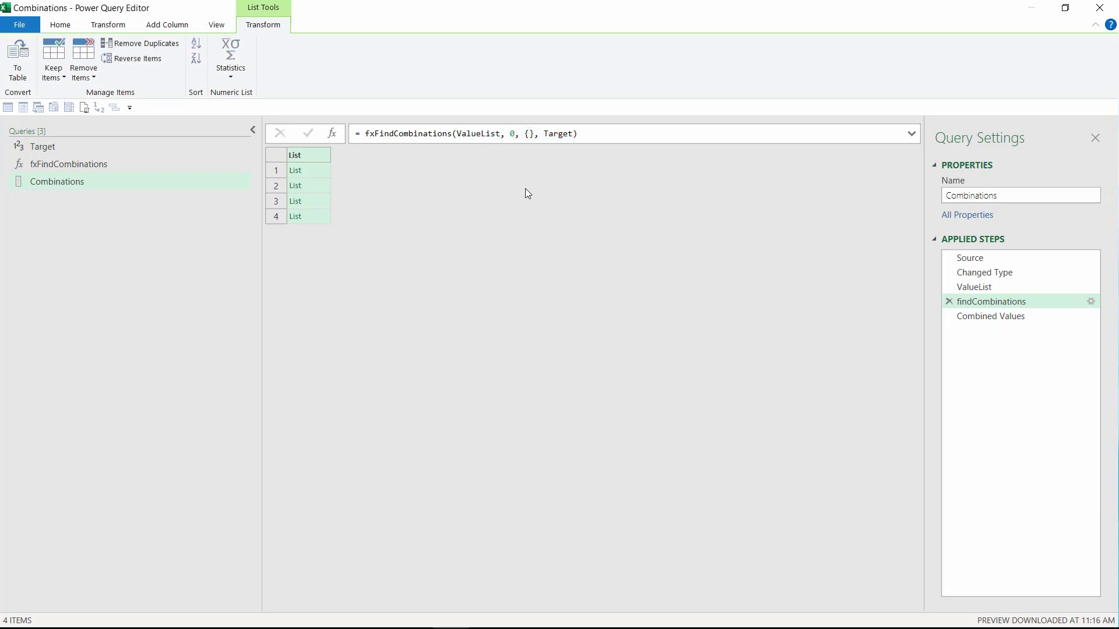
- Examine the Combined Values step and how its Text.Combine and nested List.Transform expressions join the numbers
click(999, 319)
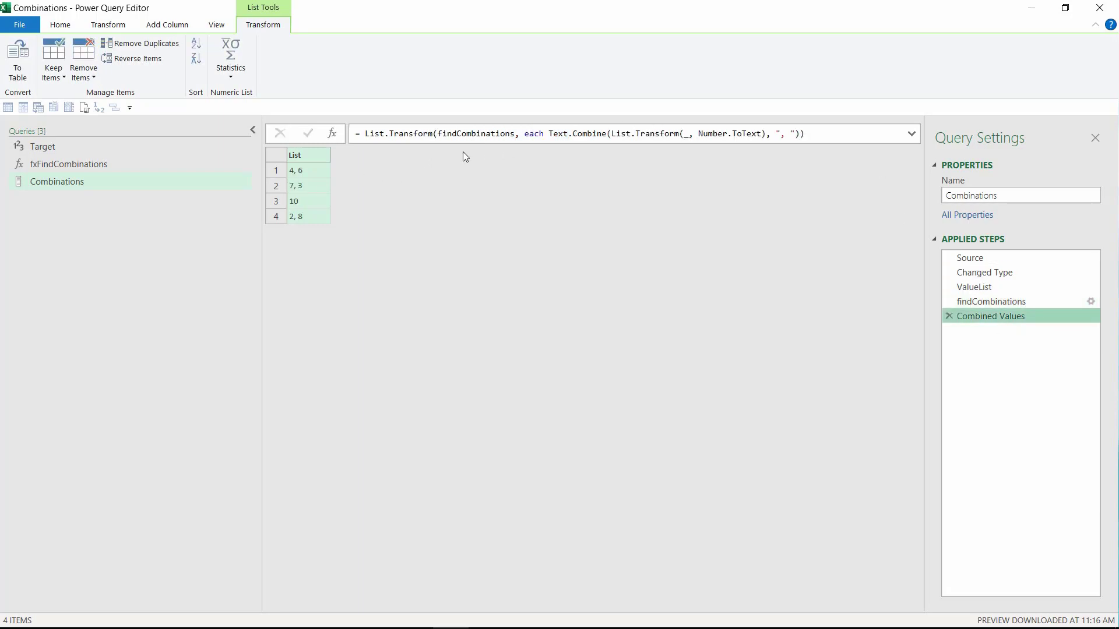
drag(610, 133, 765, 134)
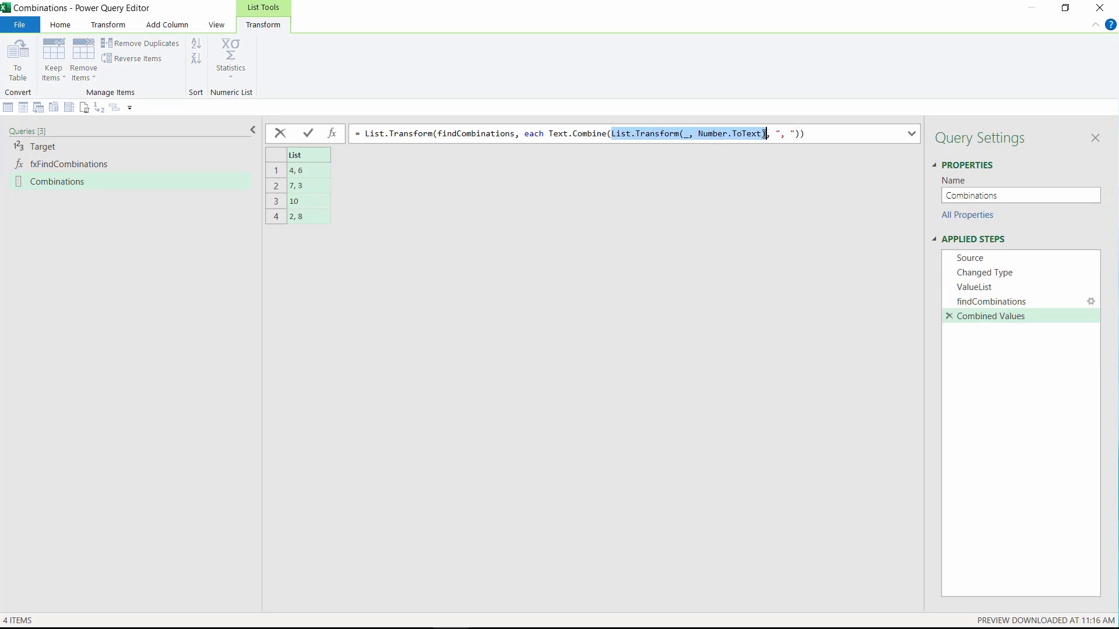
drag(611, 134, 765, 133)
drag(549, 133, 801, 134)
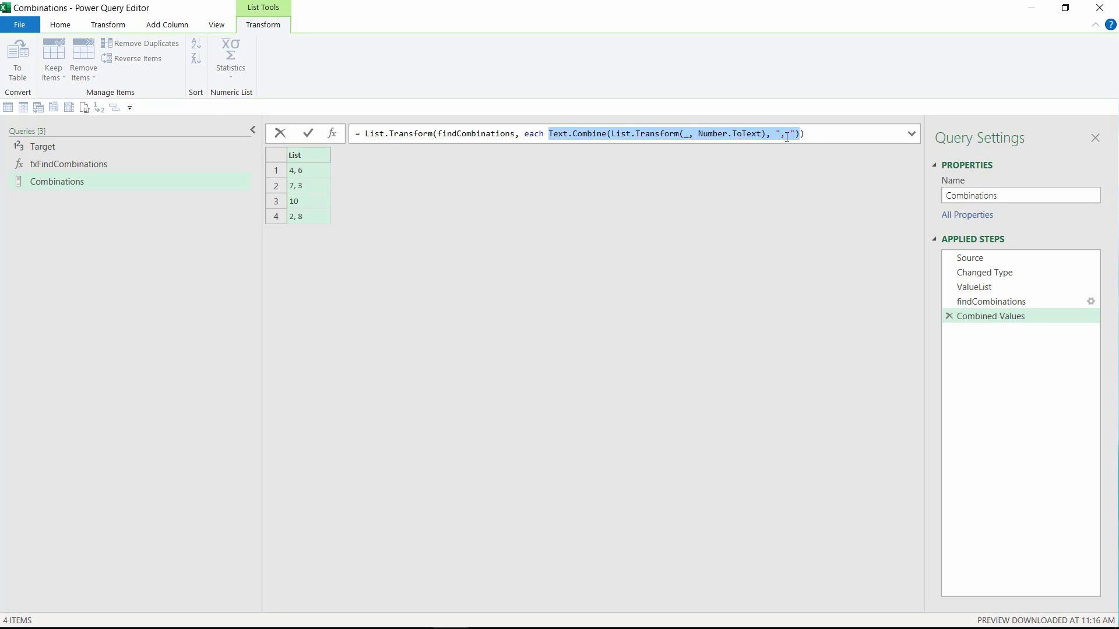
click(786, 135)
- Check the first and last combined values, and close the Power Query Editor, loading the query to the workbook
click(313, 170)
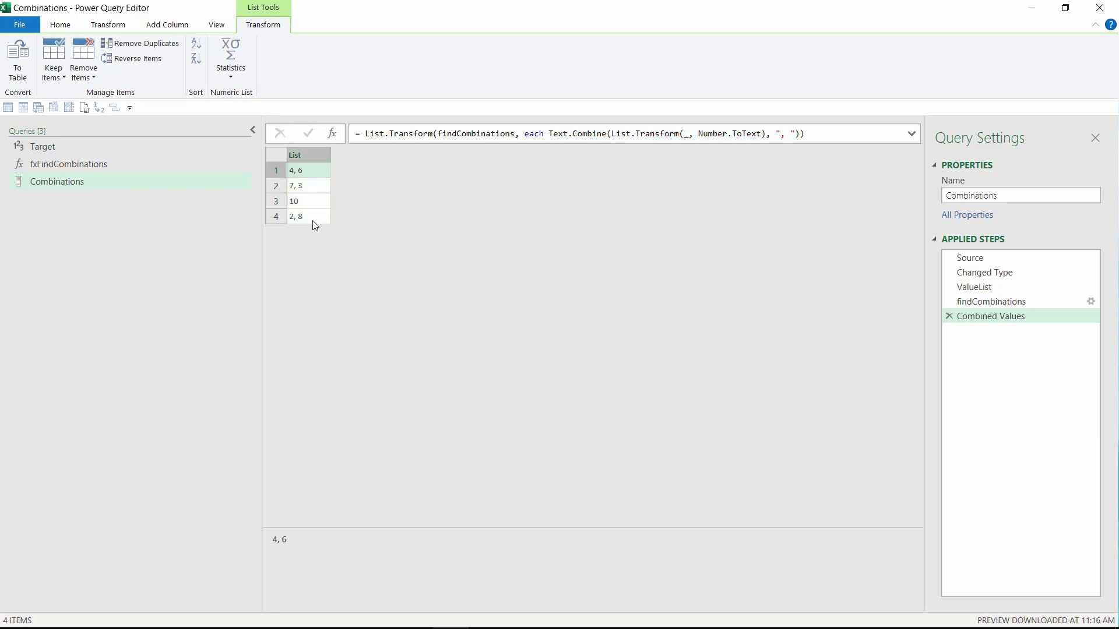
click(314, 217)
click(19, 25)
click(53, 47)
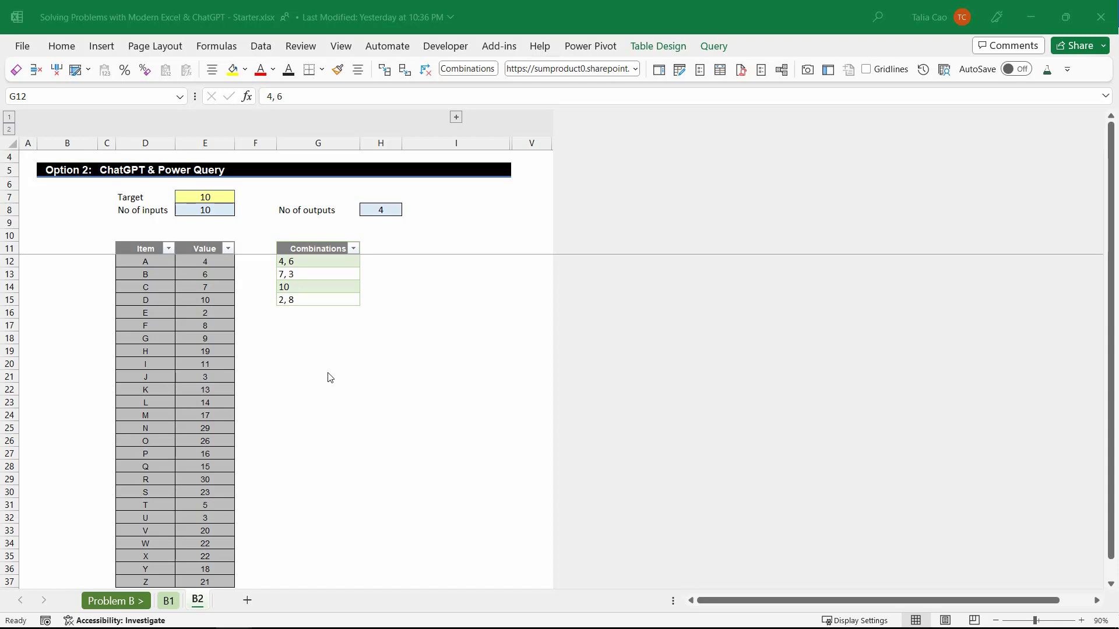
- Format the C6 note "Loop (fast), value > 0, need to refresh queries, use Number.Round when calculating Sum" with the Notes cell style
click(104, 185)
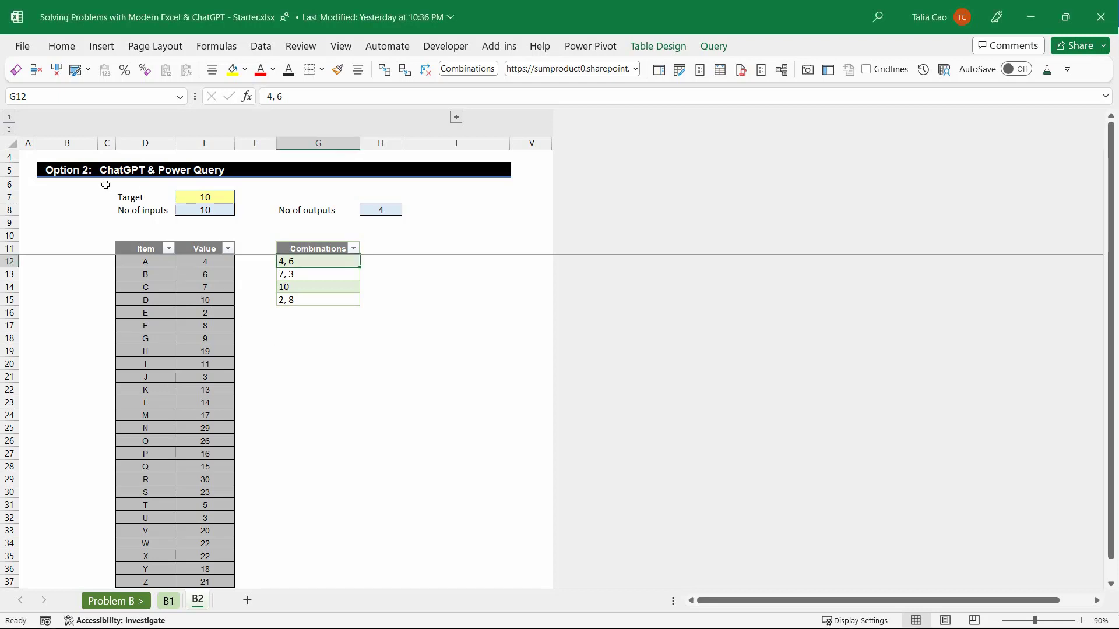
click(106, 185)
click(81, 70)
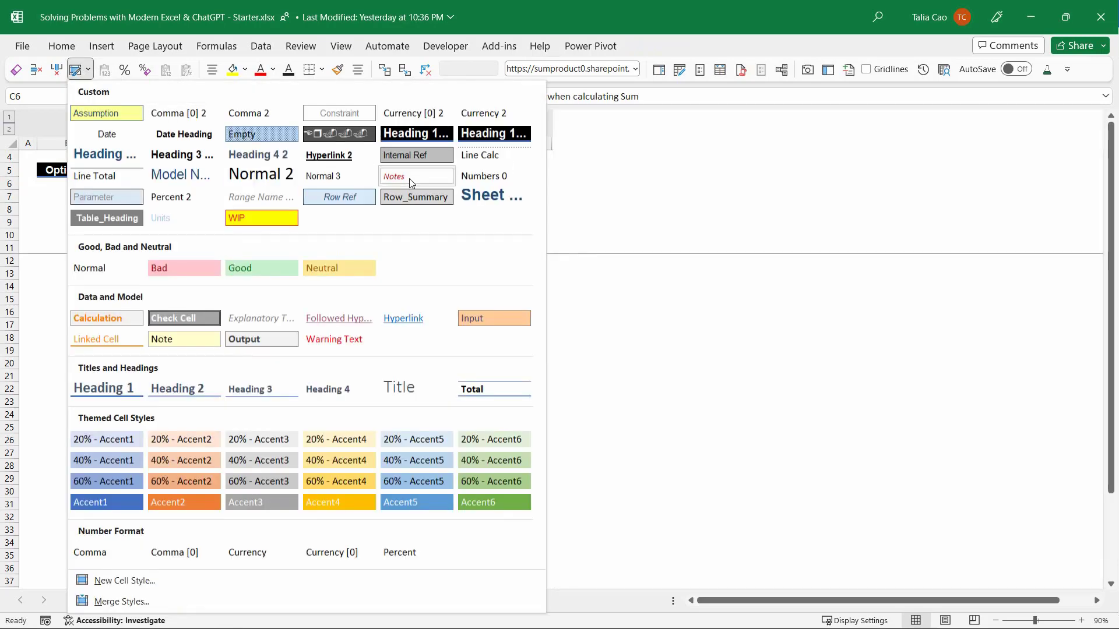
click(411, 183)
- Examine the Value column of the Option 2 input table against the first entry in the Combinations table
click(211, 240)
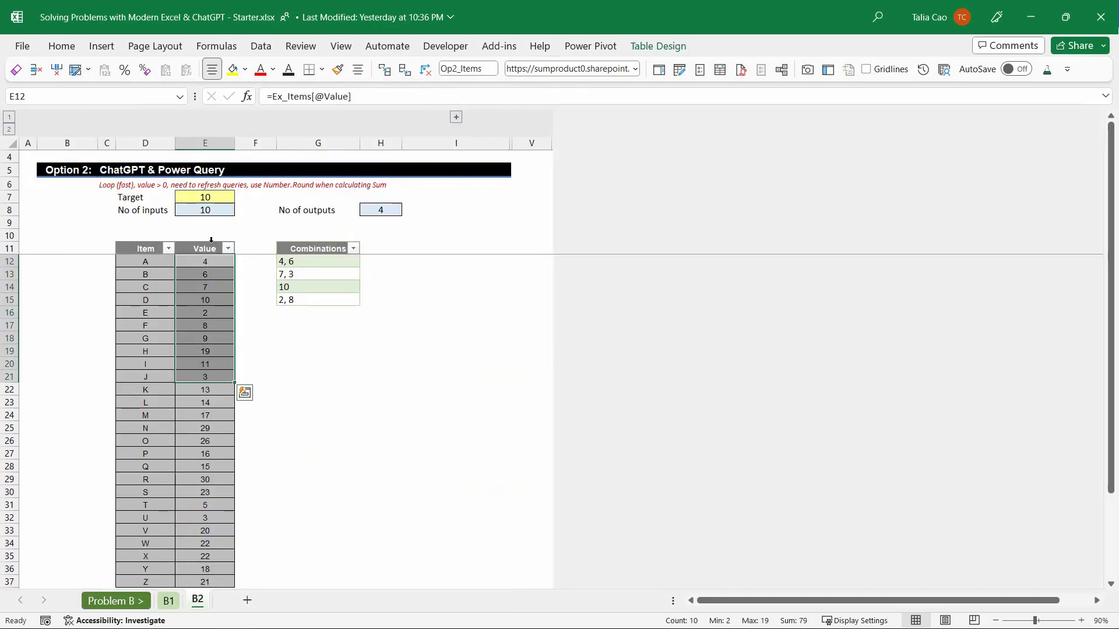
click(210, 325)
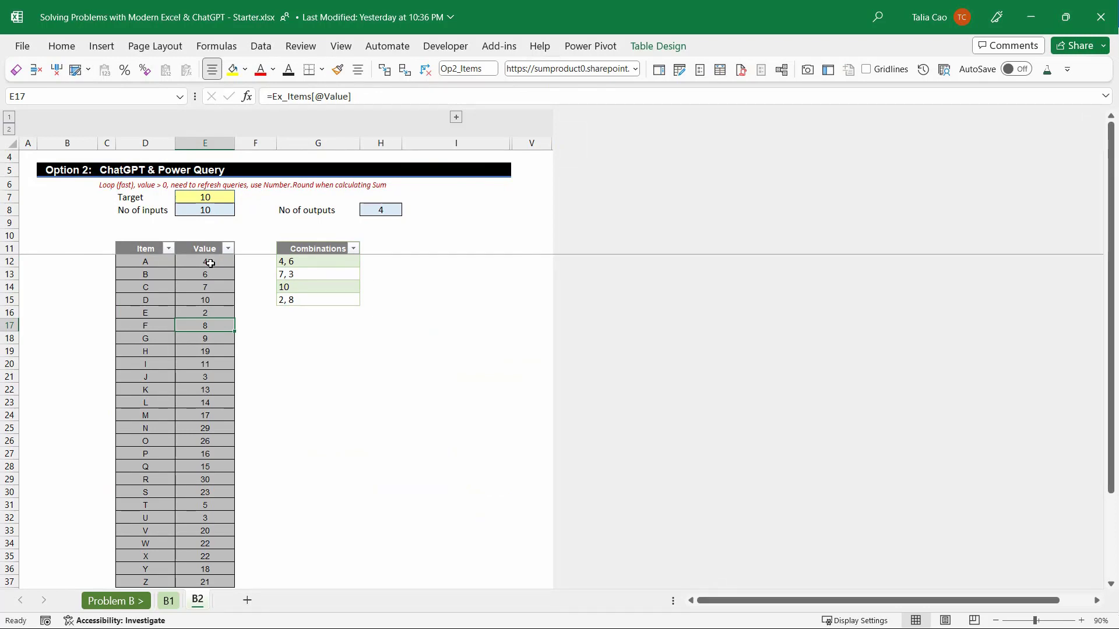
click(210, 299)
click(318, 261)
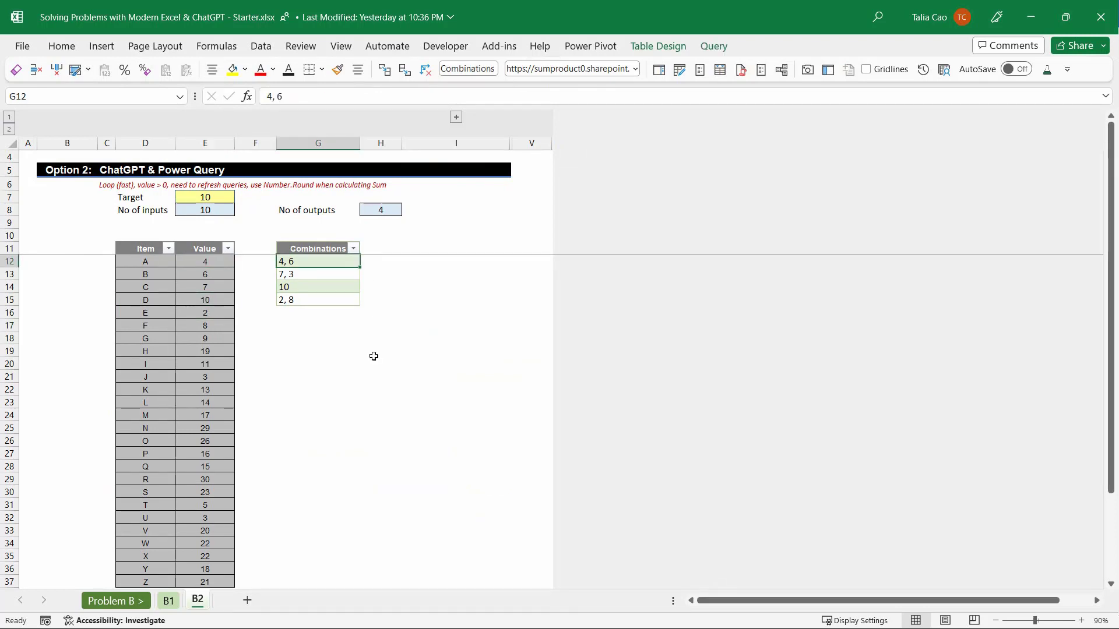
click(210, 263)
click(314, 261)
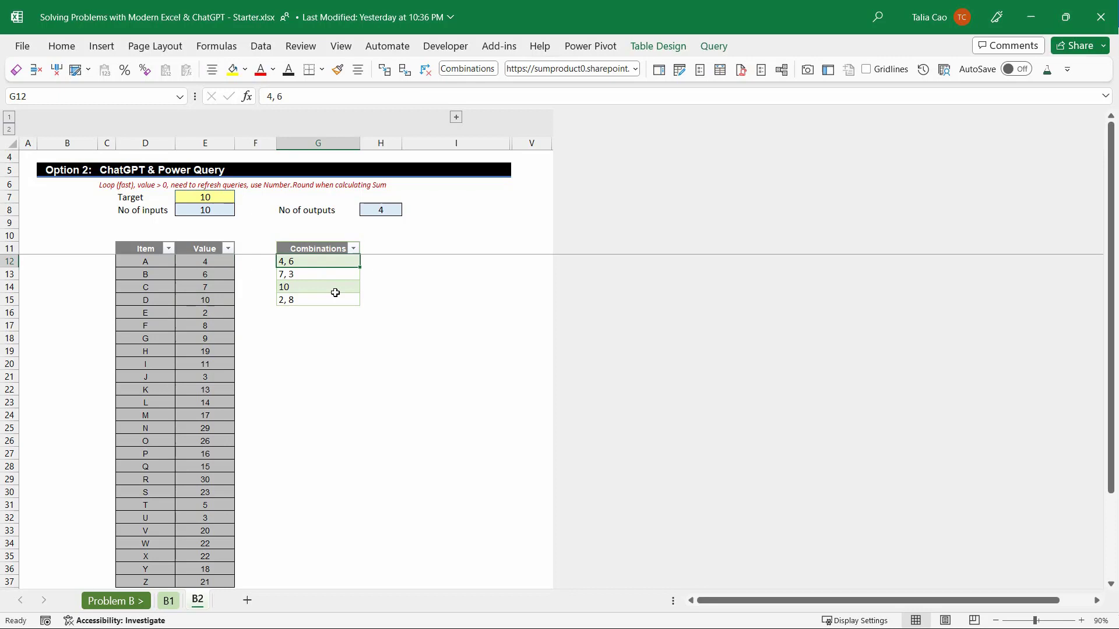
click(227, 258)
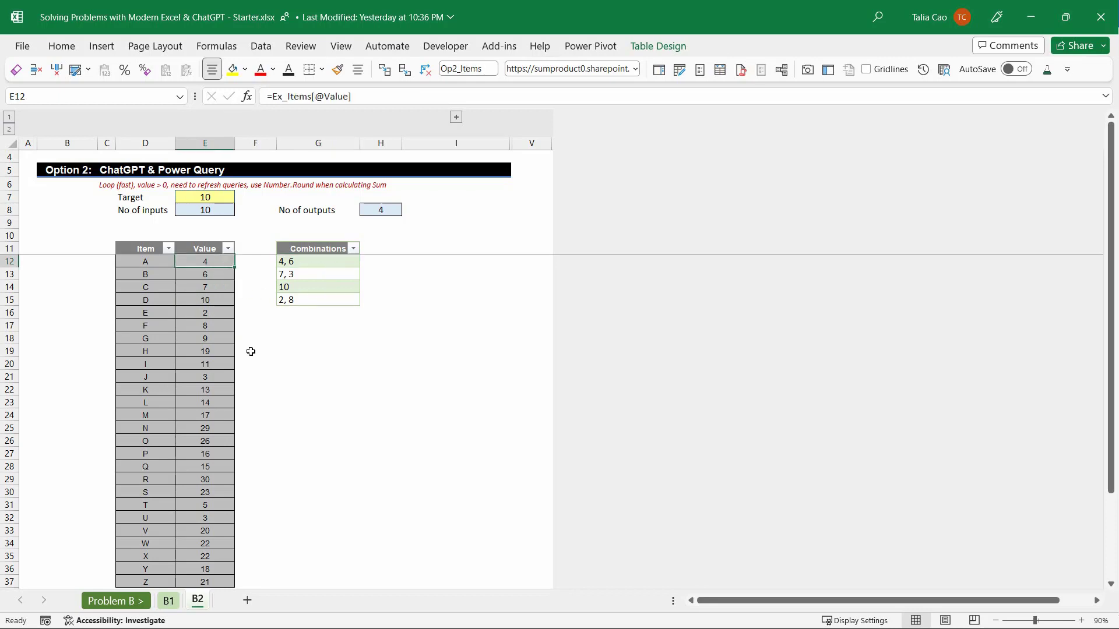
click(207, 297)
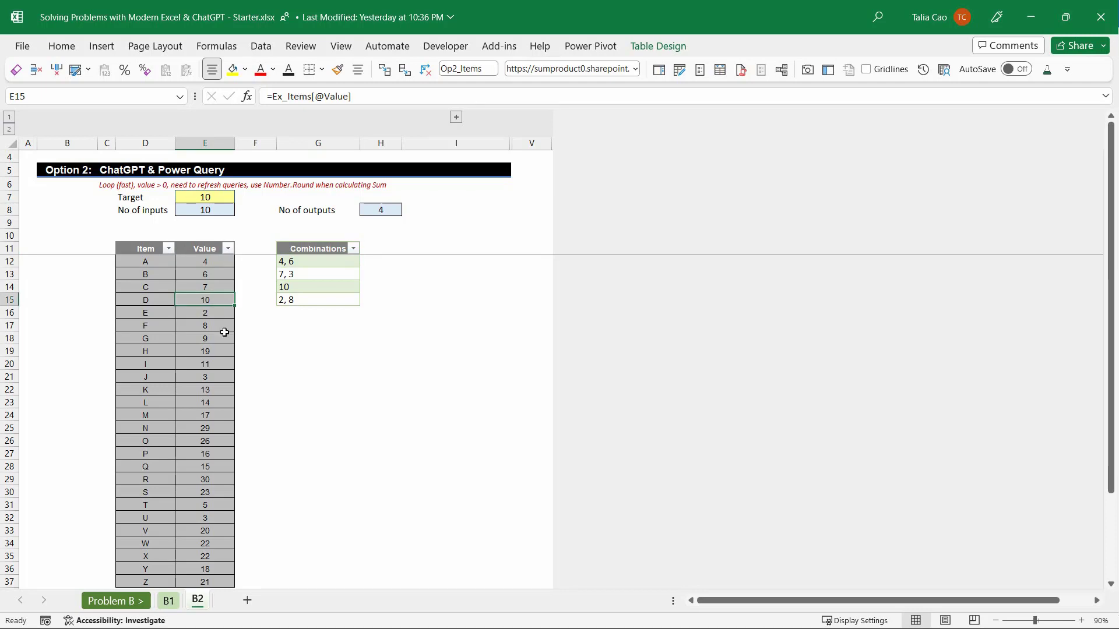
click(212, 263)
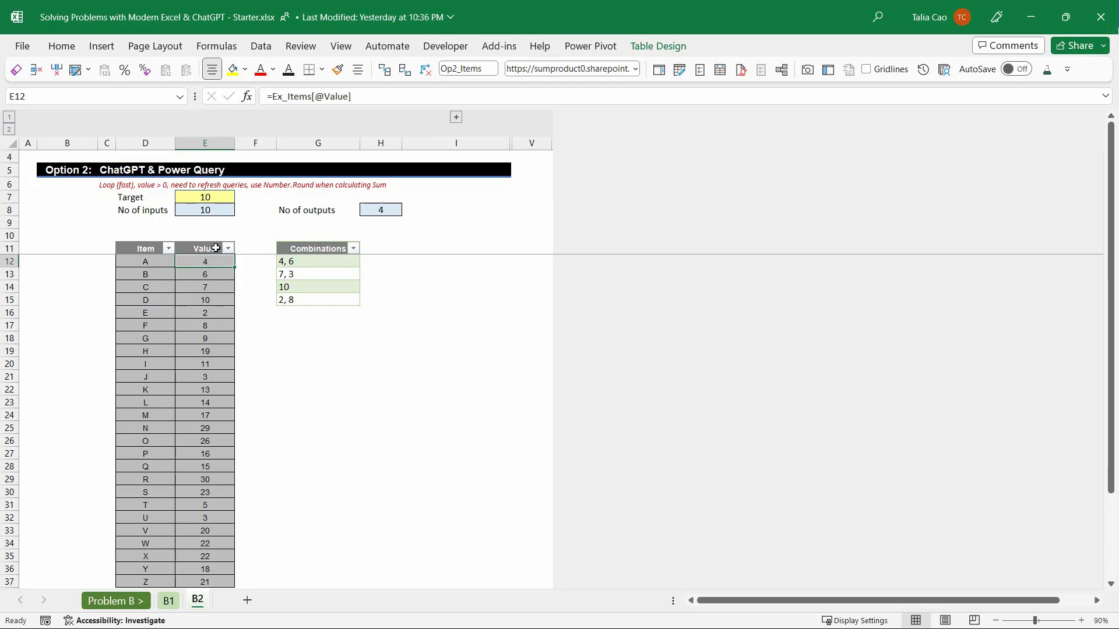
click(216, 248)
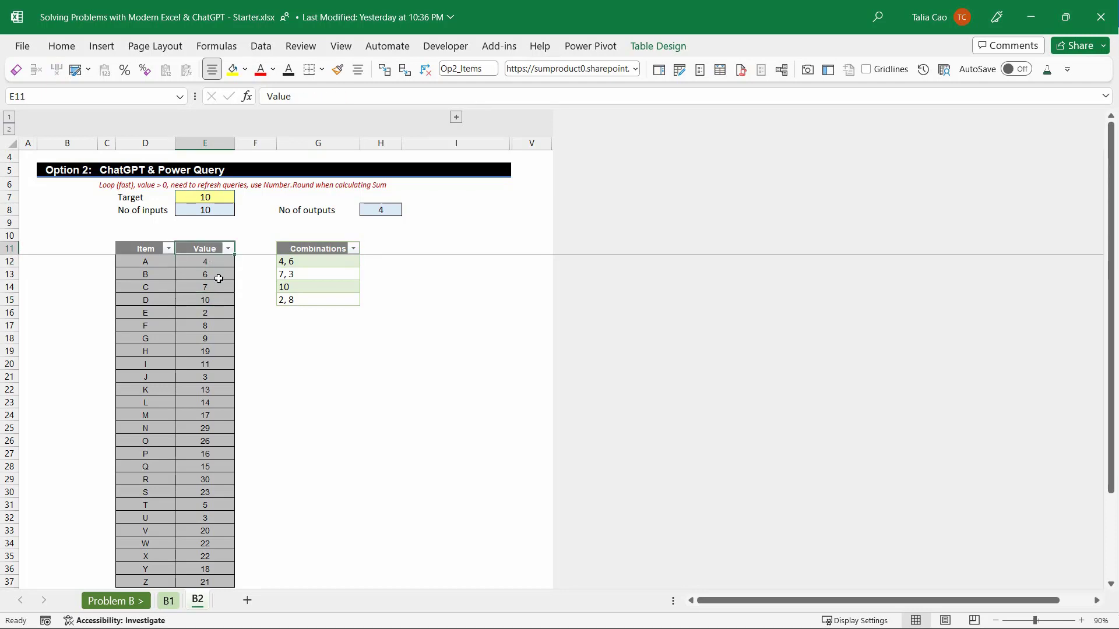
- Check the Option 2 input values against the 4, 6 and 7, 3 entries in the Combinations table
click(220, 376)
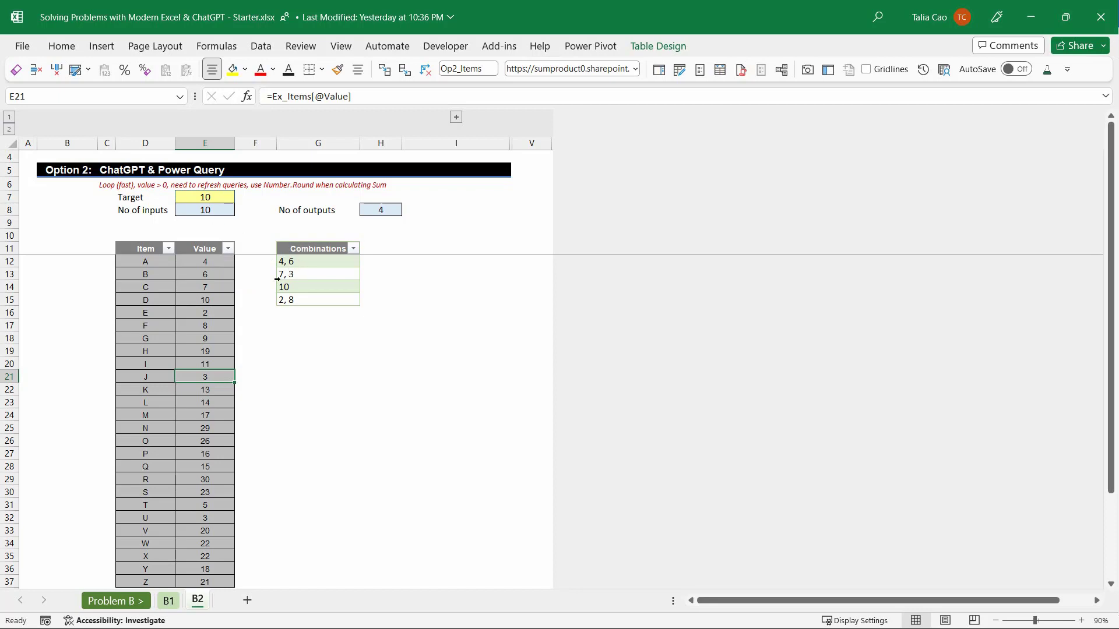
click(517, 287)
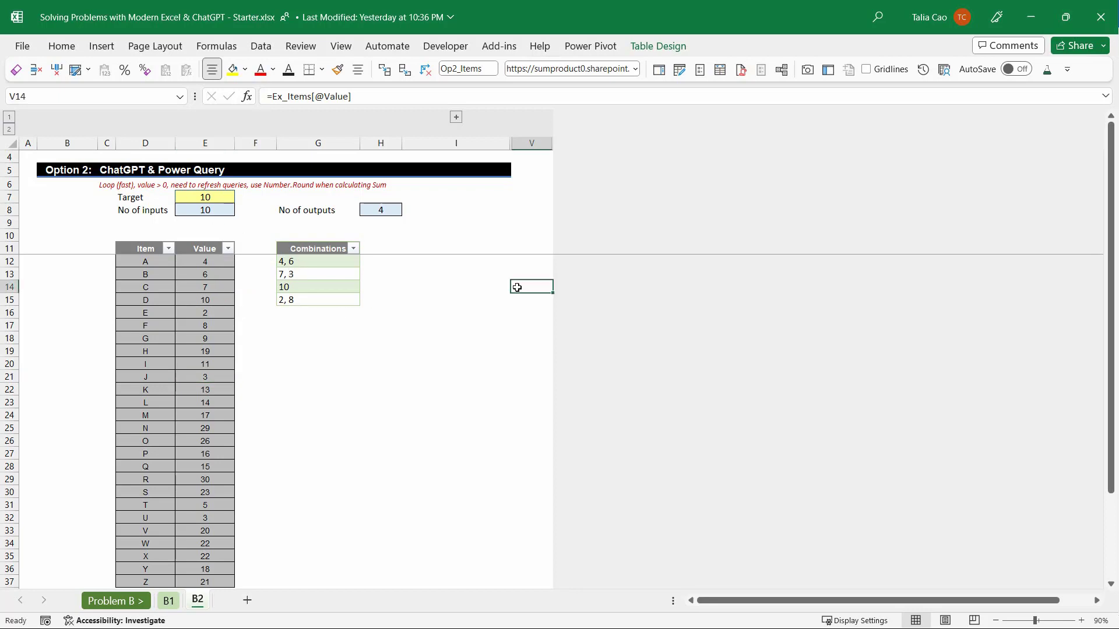
click(324, 271)
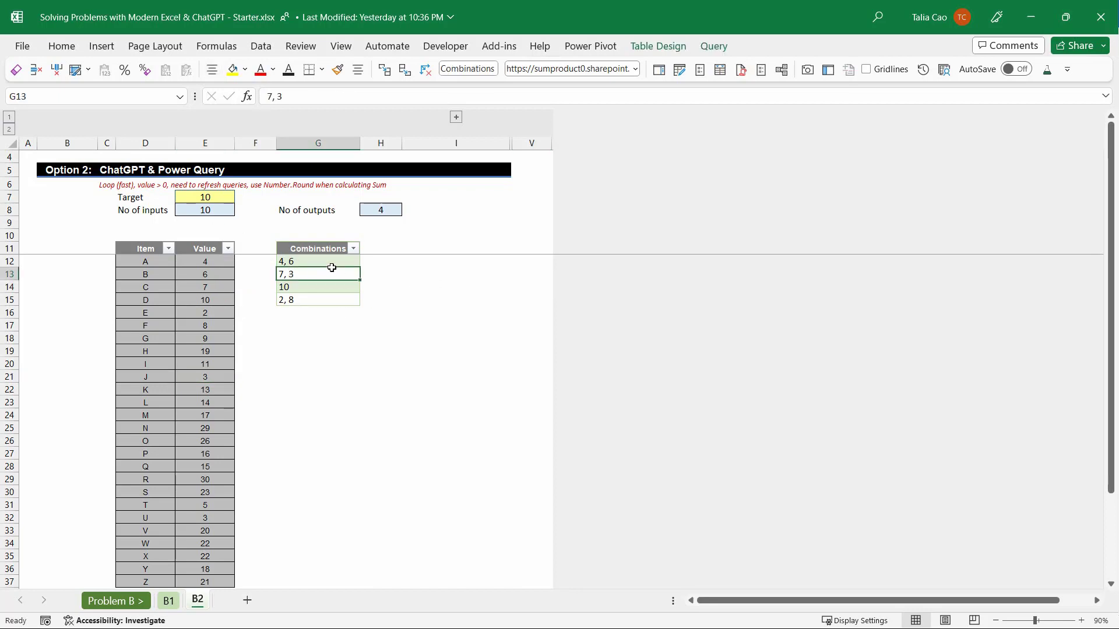
click(335, 261)
click(342, 245)
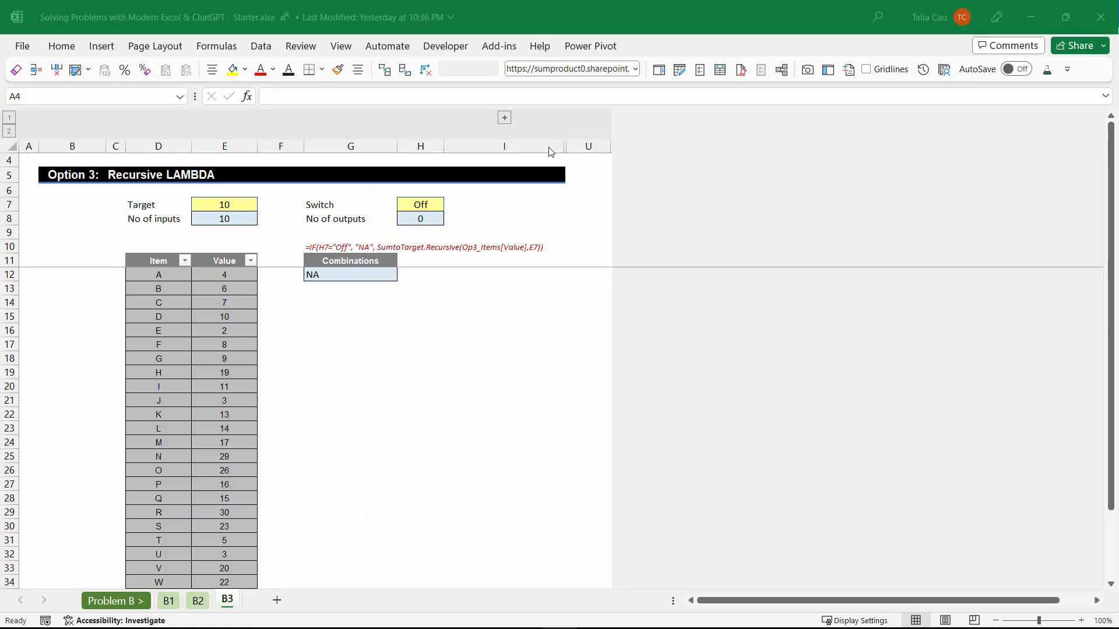
- Expand the grouped columns on sheet B3 and compare the REDUCE line of the Full Formula with its List.Accumulate equivalent
click(503, 117)
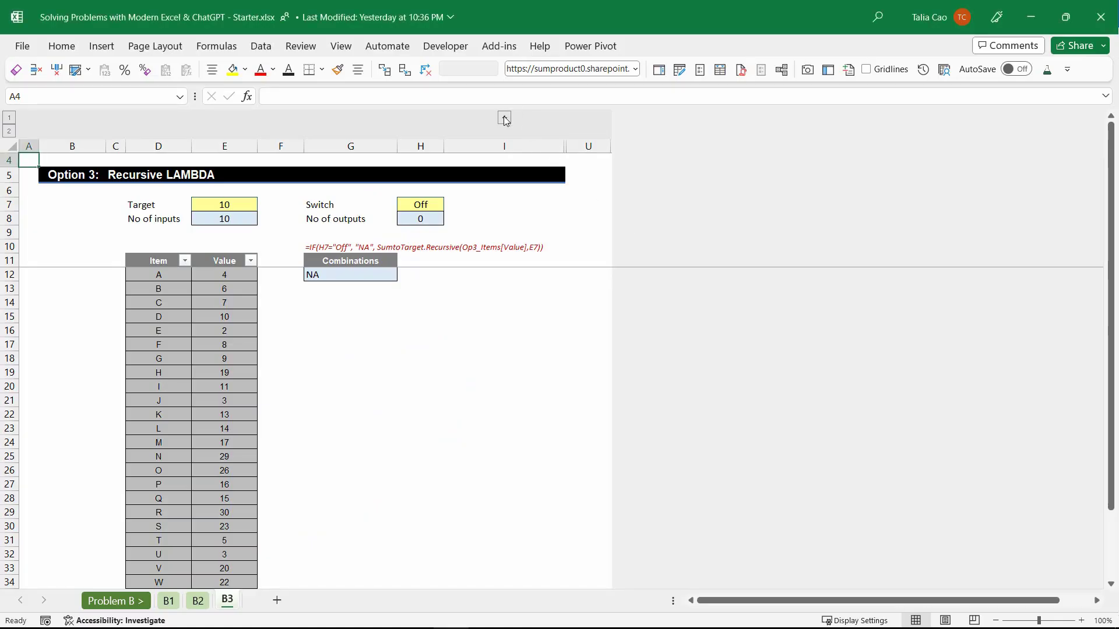
click(504, 117)
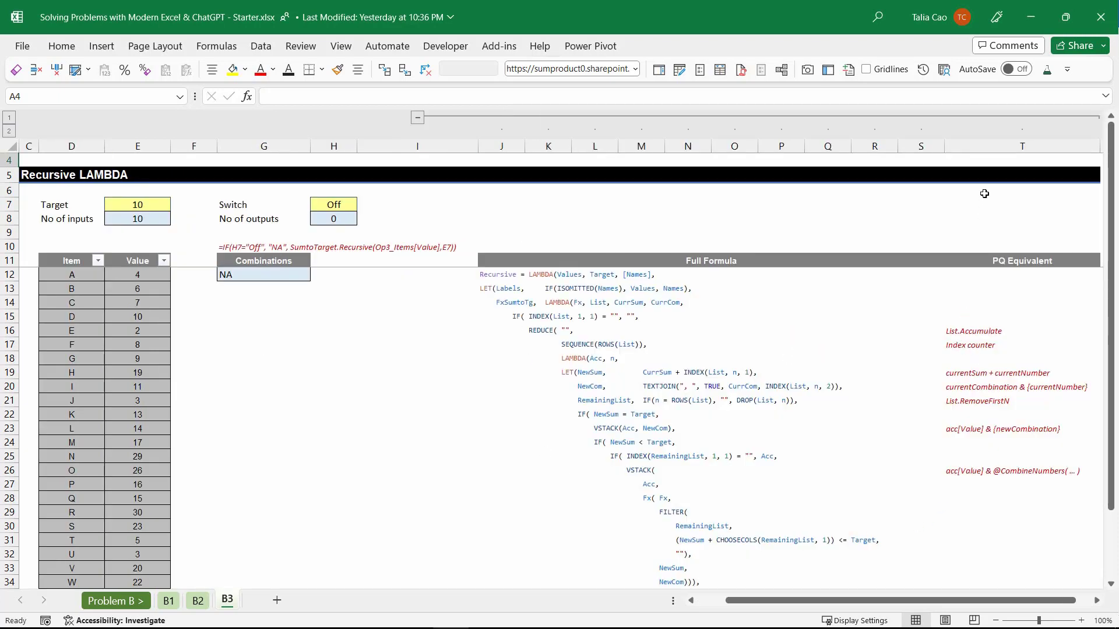
click(996, 150)
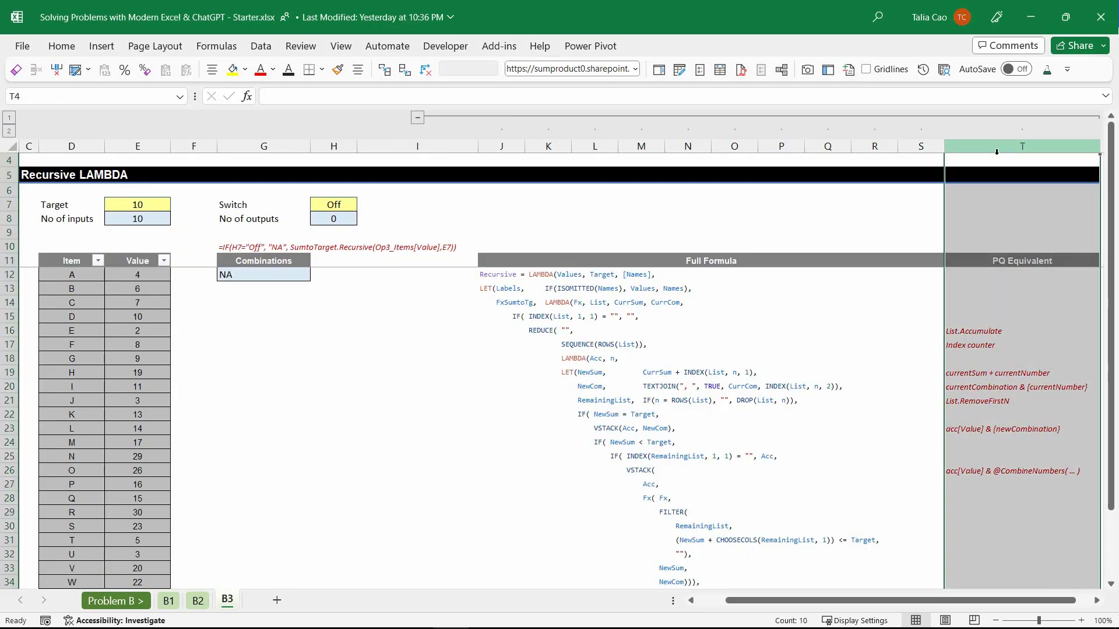
click(980, 332)
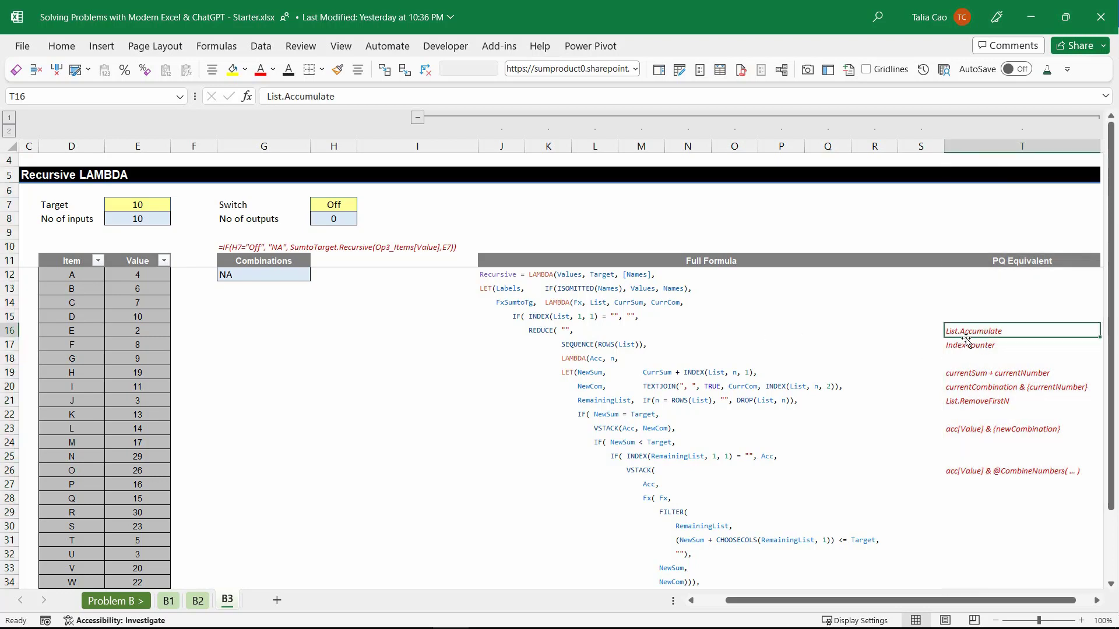
drag(545, 335, 750, 332)
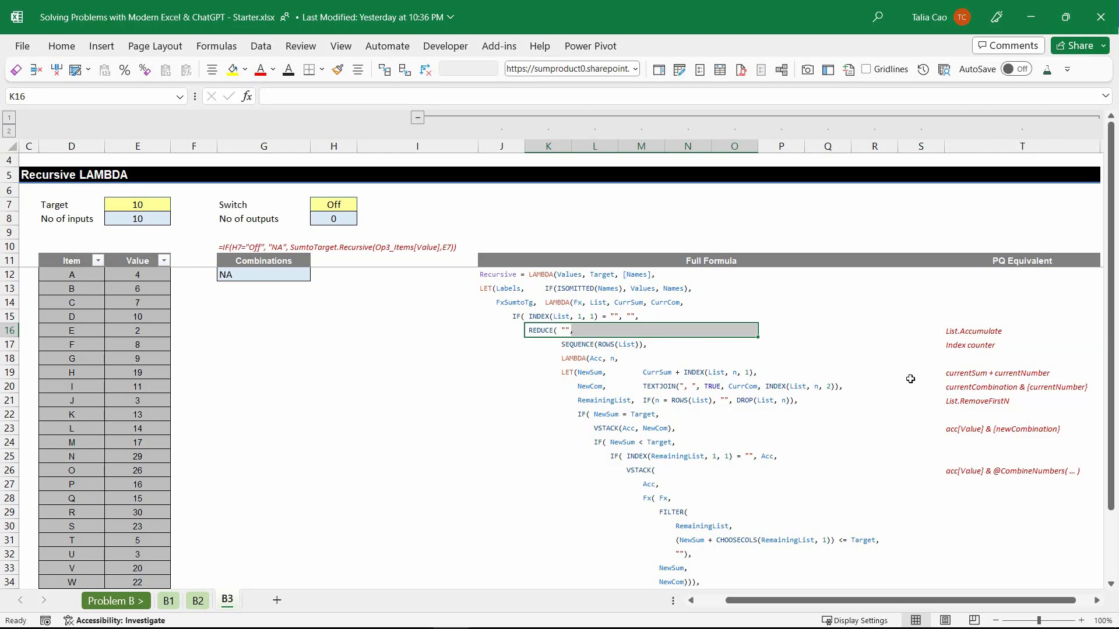
- Compare the NewSum, NewCom and RemainingList lines of the Full Formula with their Power Query equivalents in column T
drag(647, 373, 753, 373)
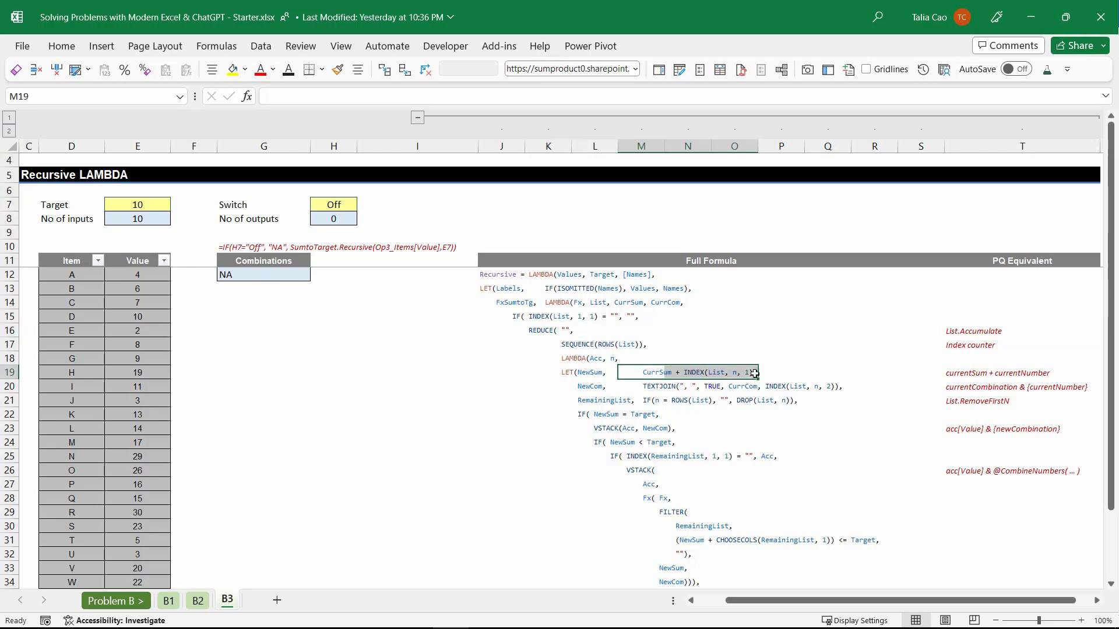
click(1028, 376)
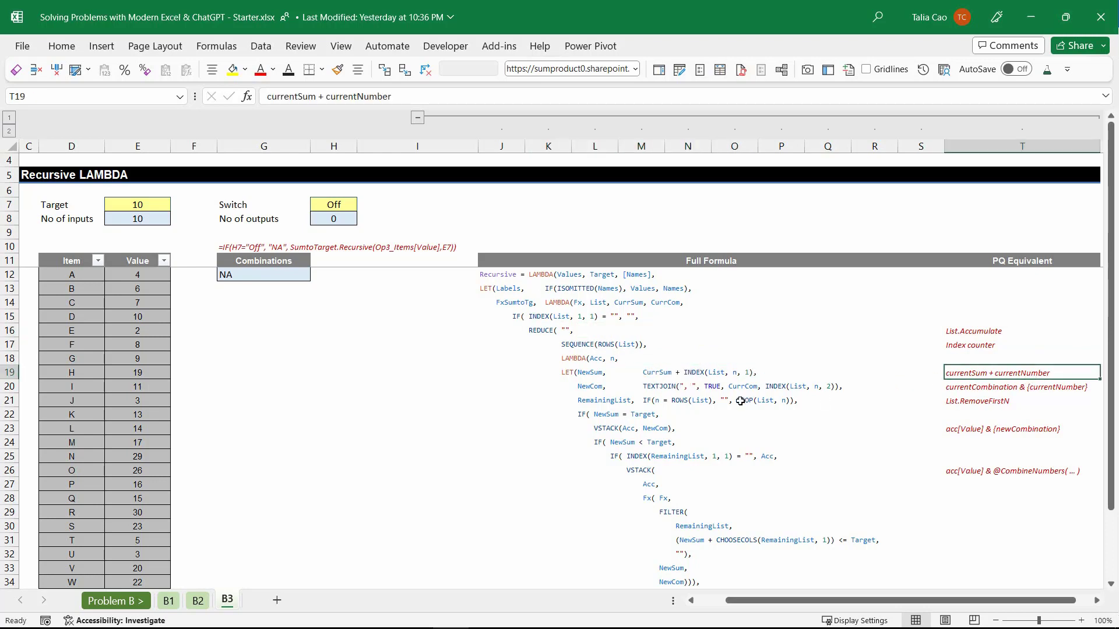
drag(647, 373, 779, 372)
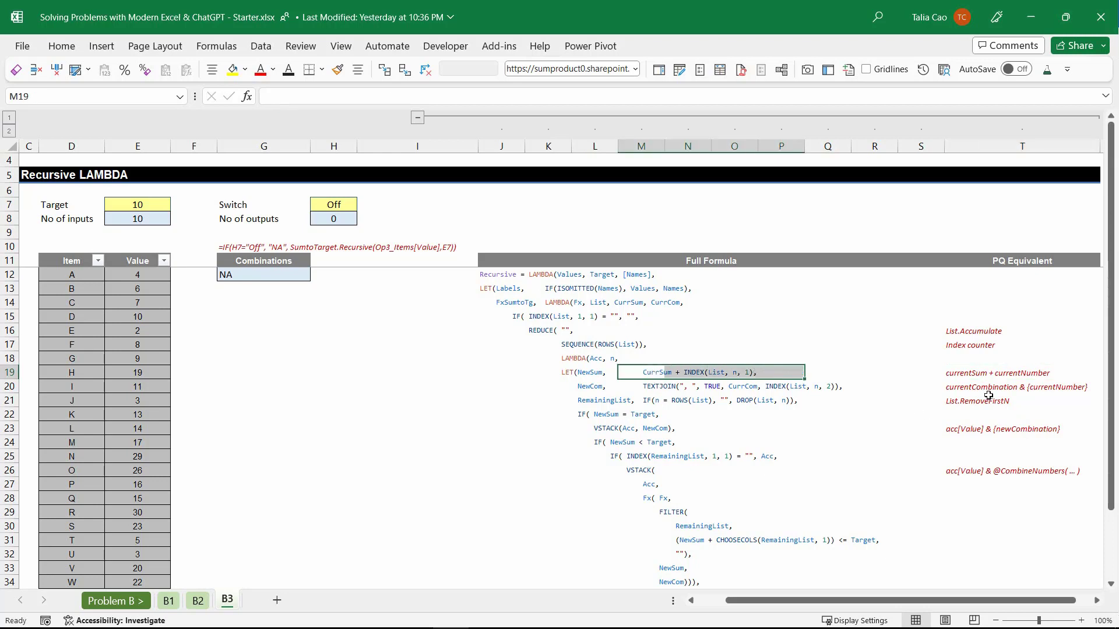
drag(650, 386, 832, 387)
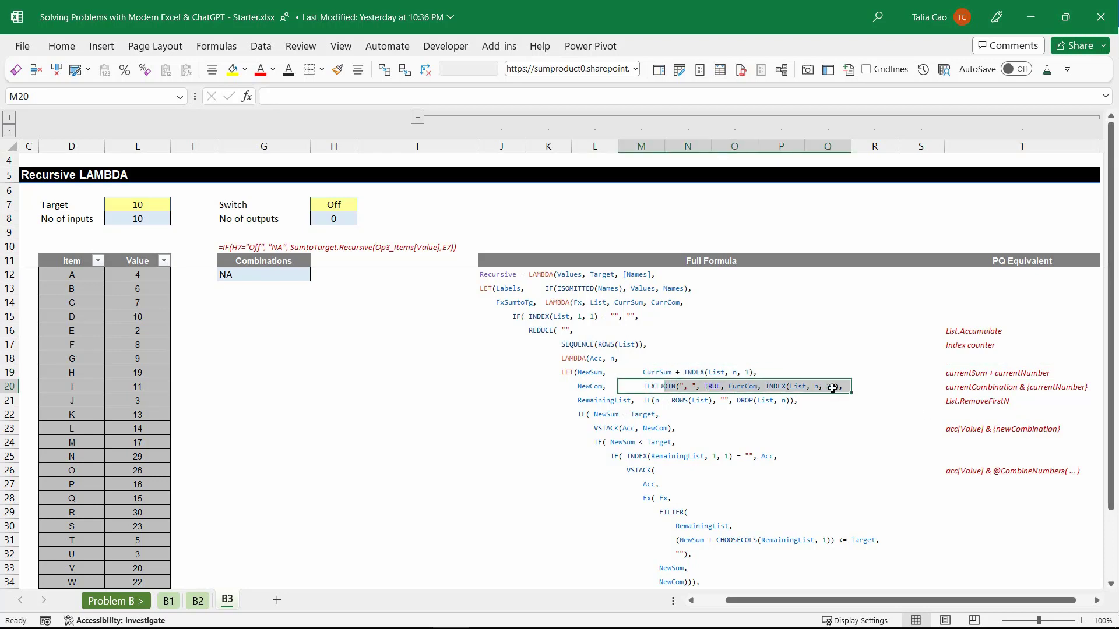
click(961, 388)
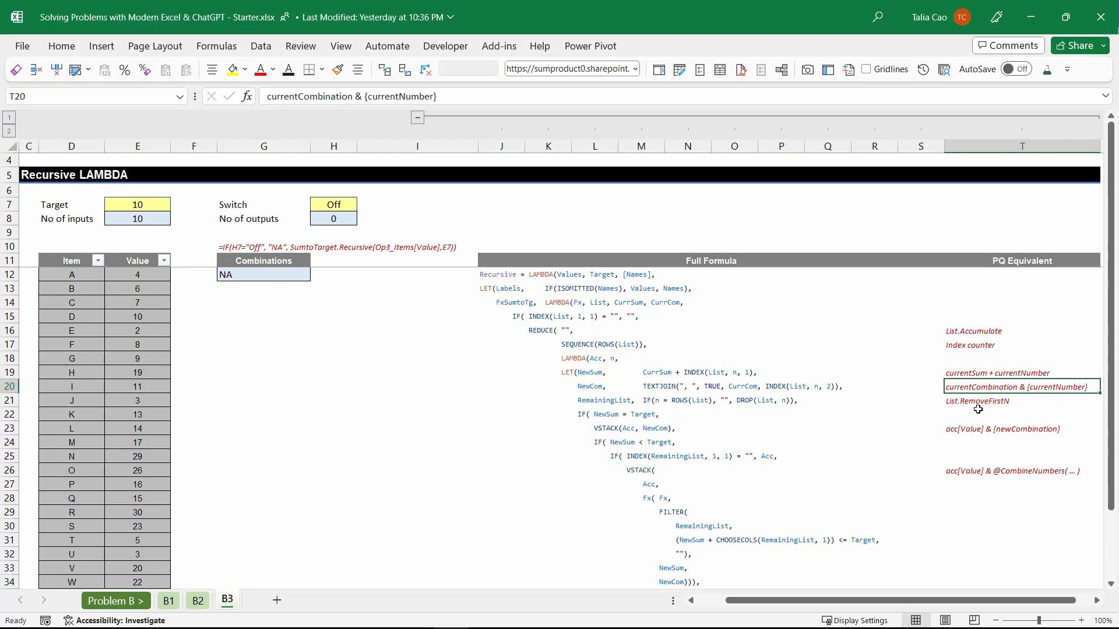
click(745, 401)
click(962, 406)
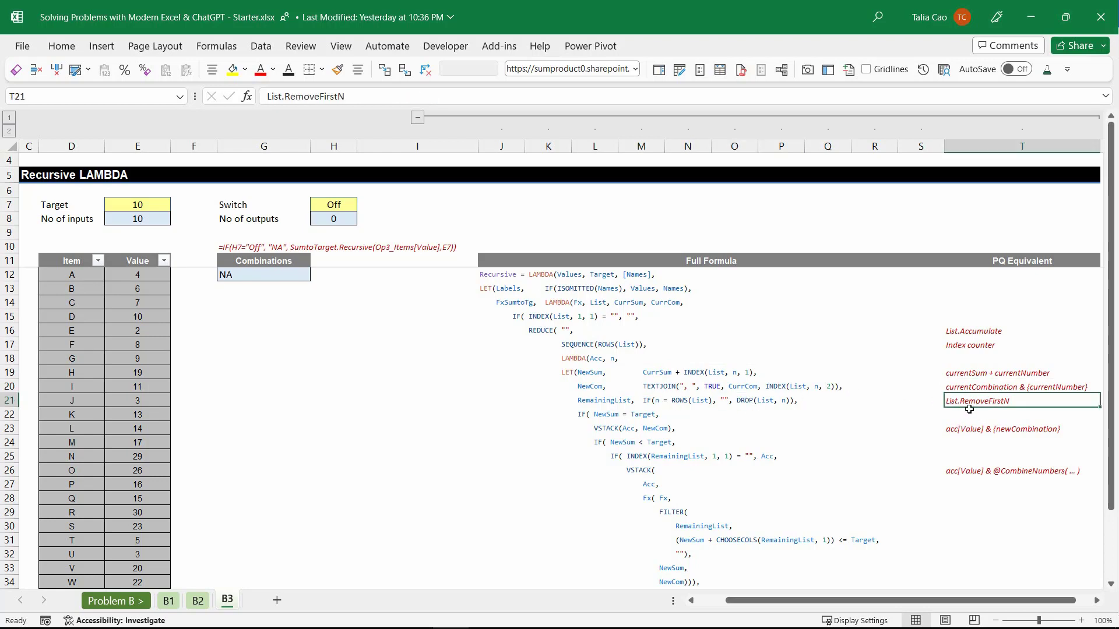
scroll(794, 472, down, 1)
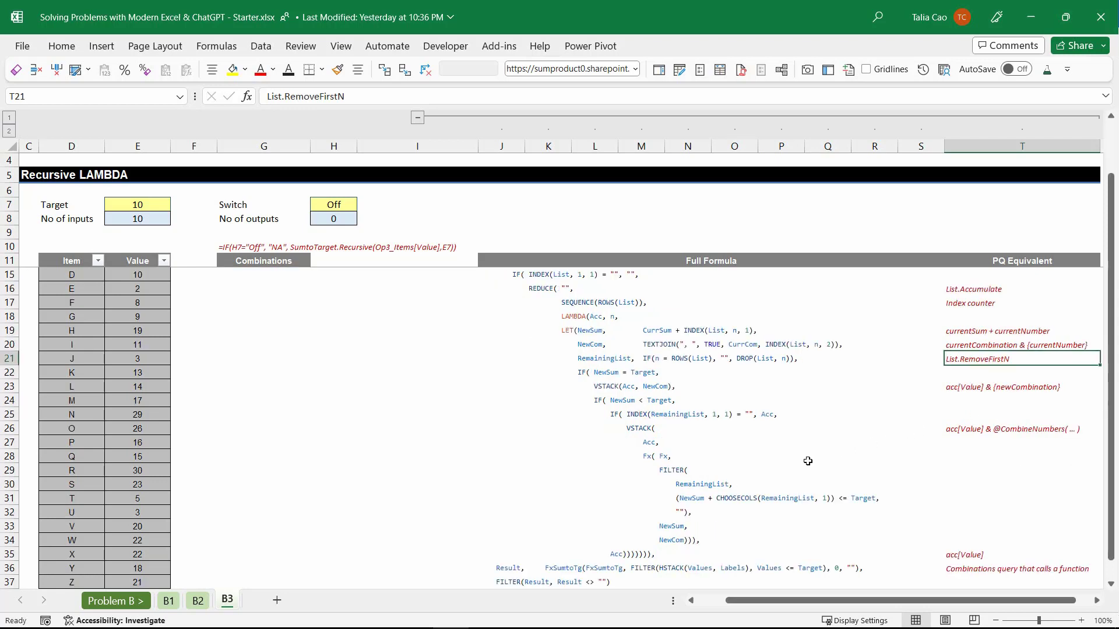
click(605, 386)
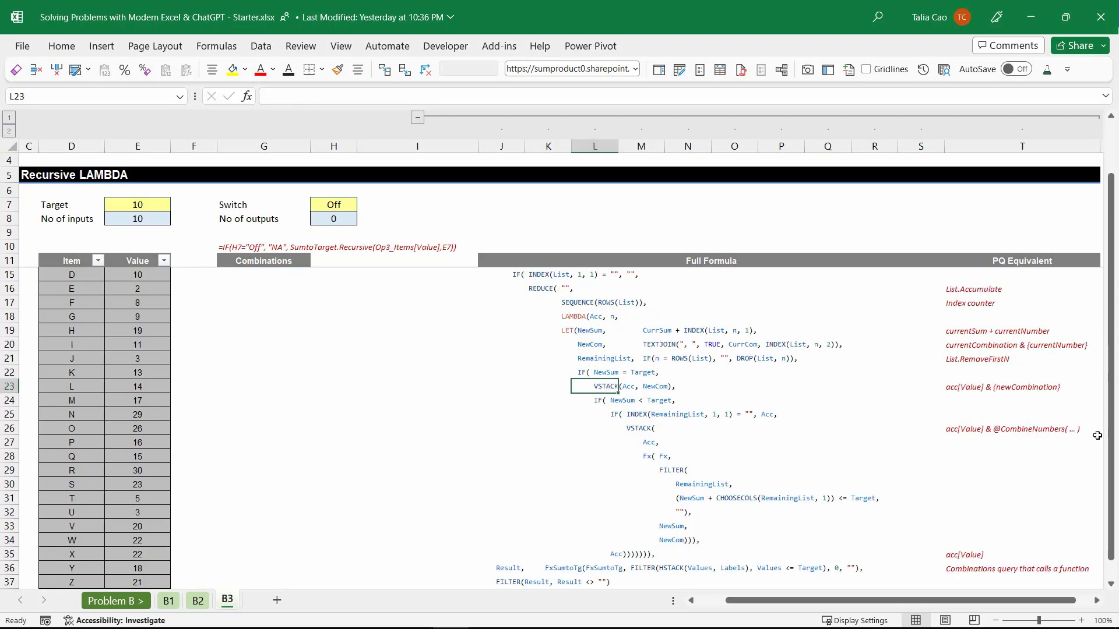
click(959, 388)
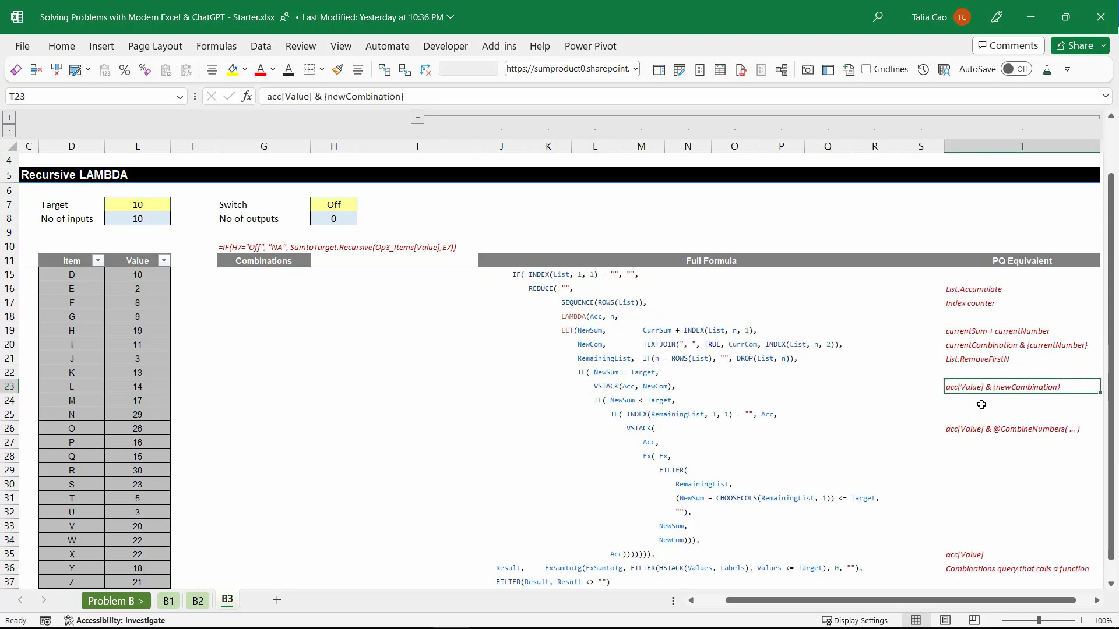
scroll(977, 428, down, 1)
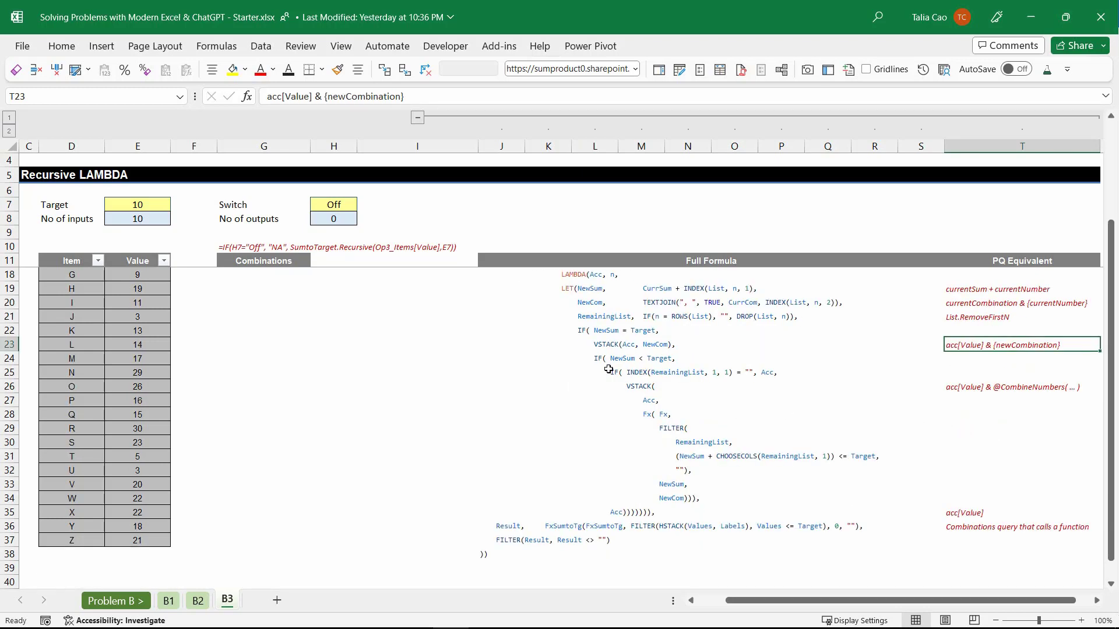
drag(638, 388, 749, 484)
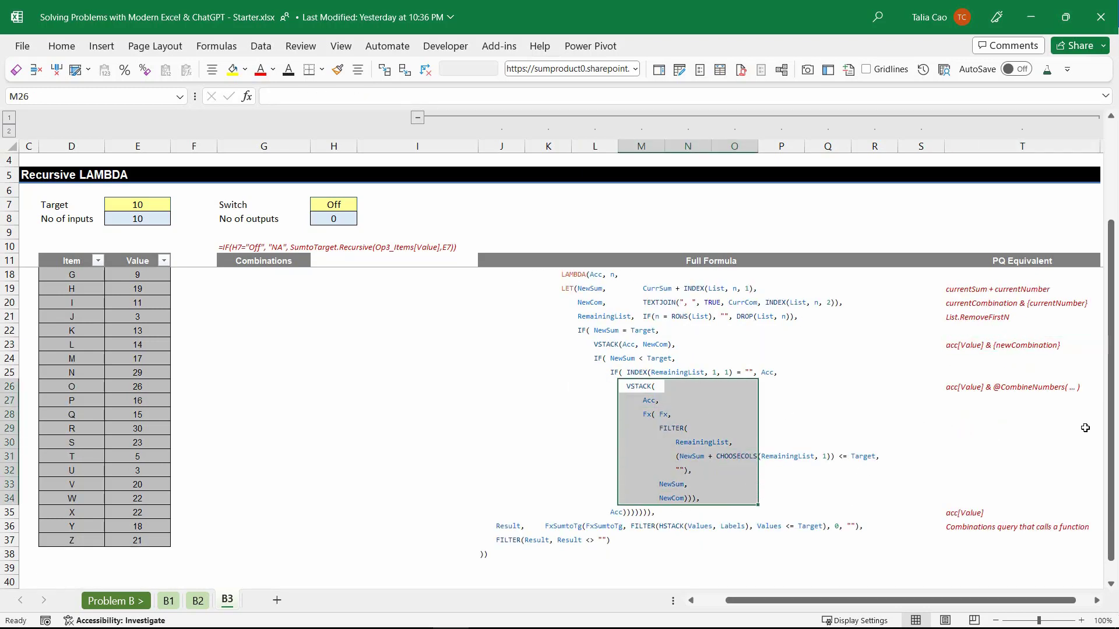
click(1007, 389)
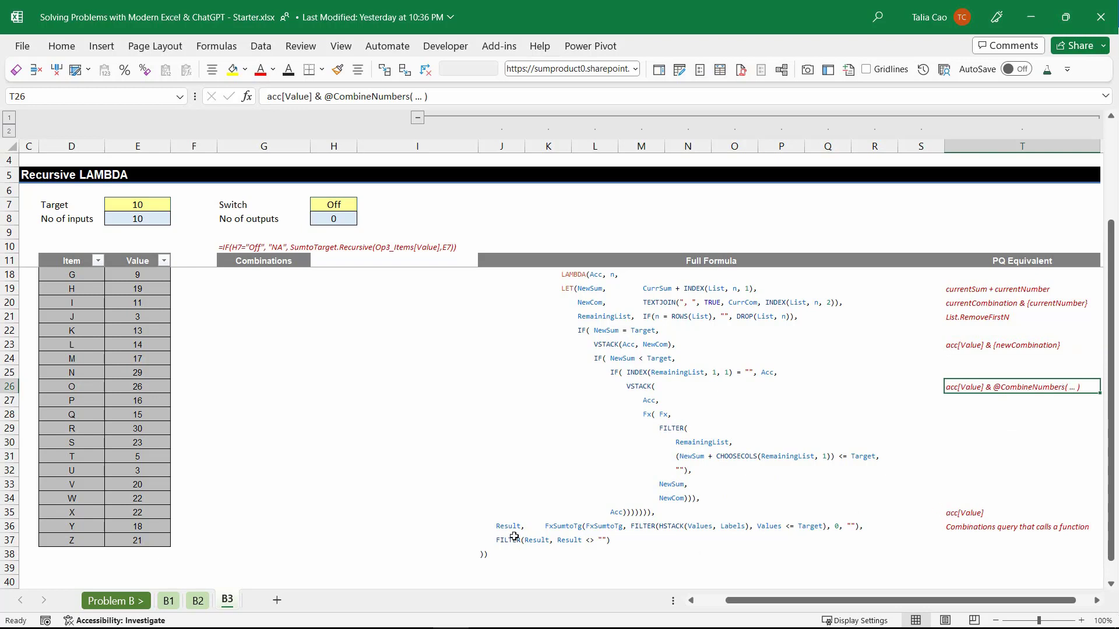
- Examine the Result line that calls FxSumtoTg and the SumtoTarget.Recursive formula in G12
drag(549, 528, 854, 528)
scroll(603, 462, up, 2)
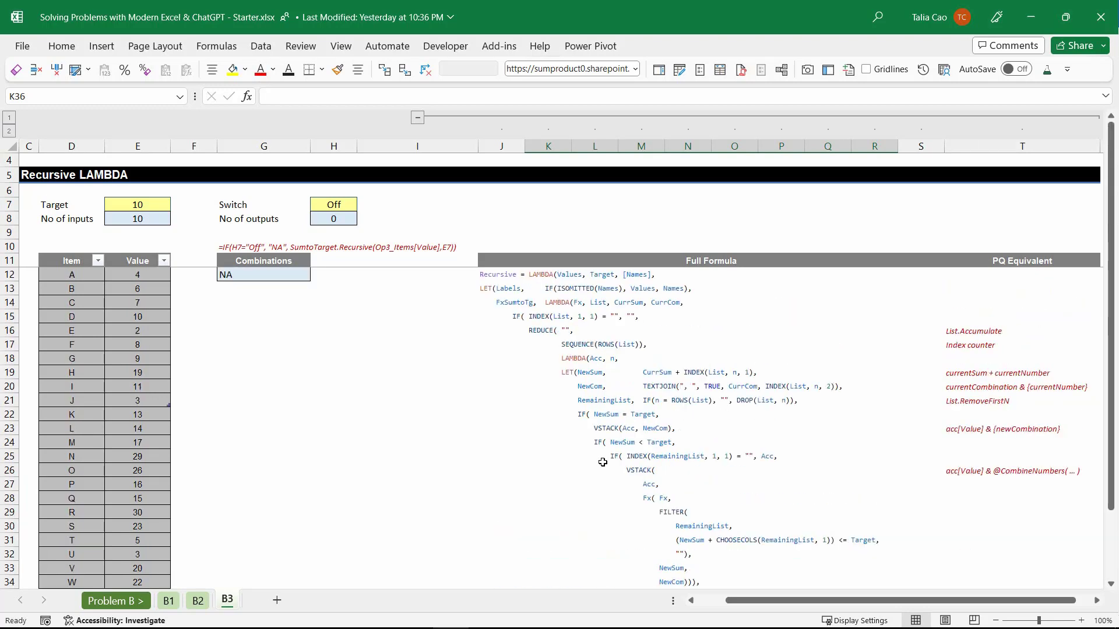
click(277, 275)
drag(778, 600, 767, 606)
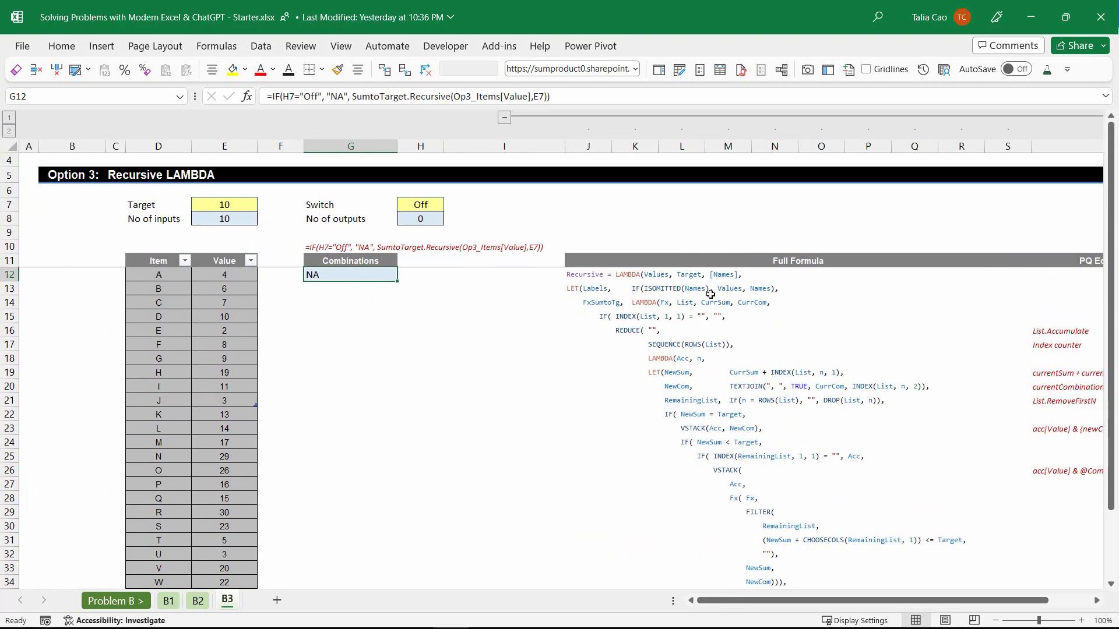
click(759, 334)
click(350, 272)
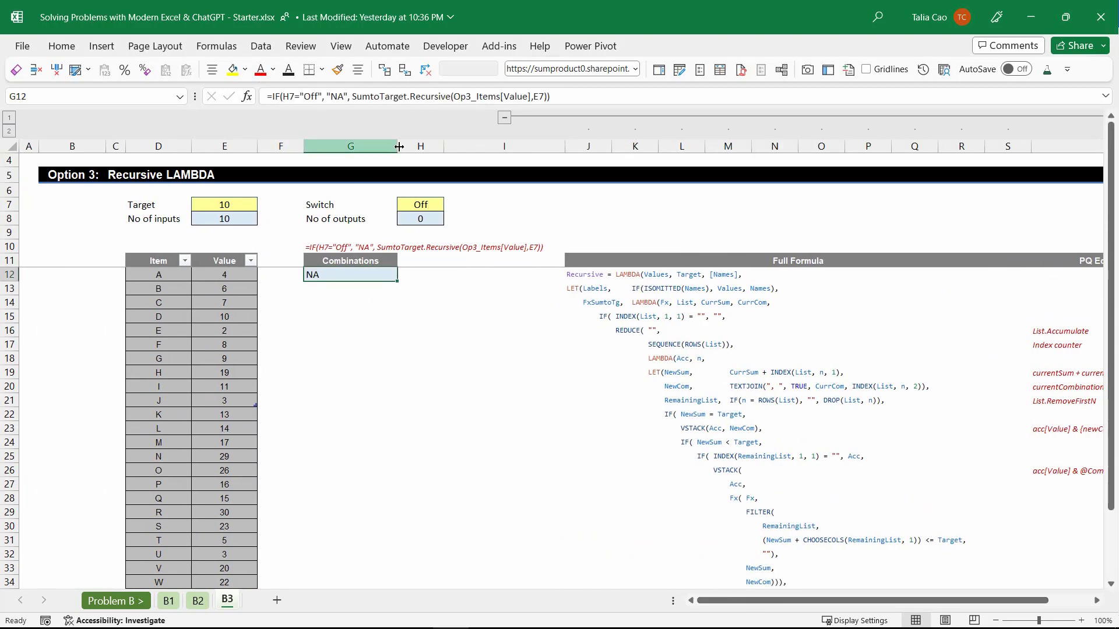
- Set the Option 3 Switch in H7 to On and extend the input table down to item Z
click(438, 203)
click(450, 205)
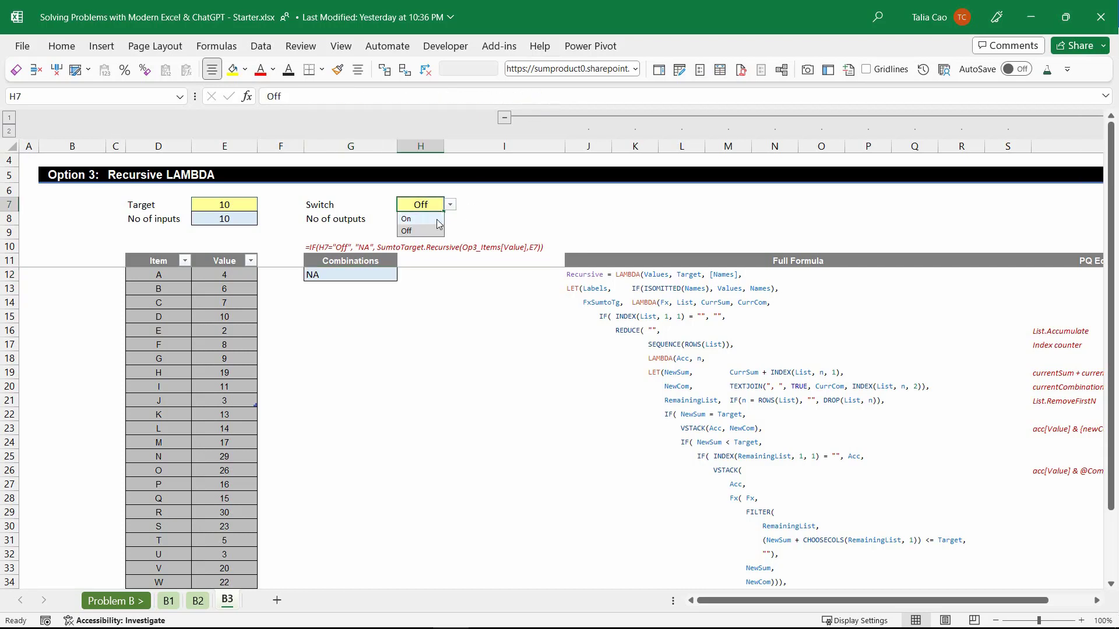
click(411, 216)
drag(262, 405, 225, 554)
scroll(263, 415, up, 2)
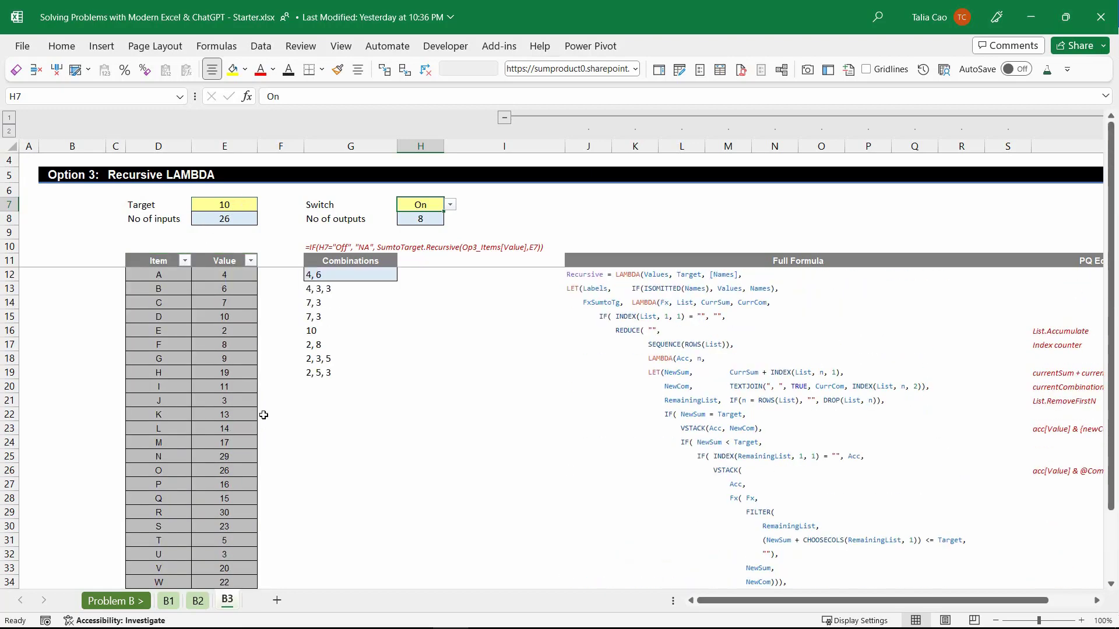
- Add the note "Loop (fast), value > 0" in C6 and format it with the Notes cell style
click(343, 276)
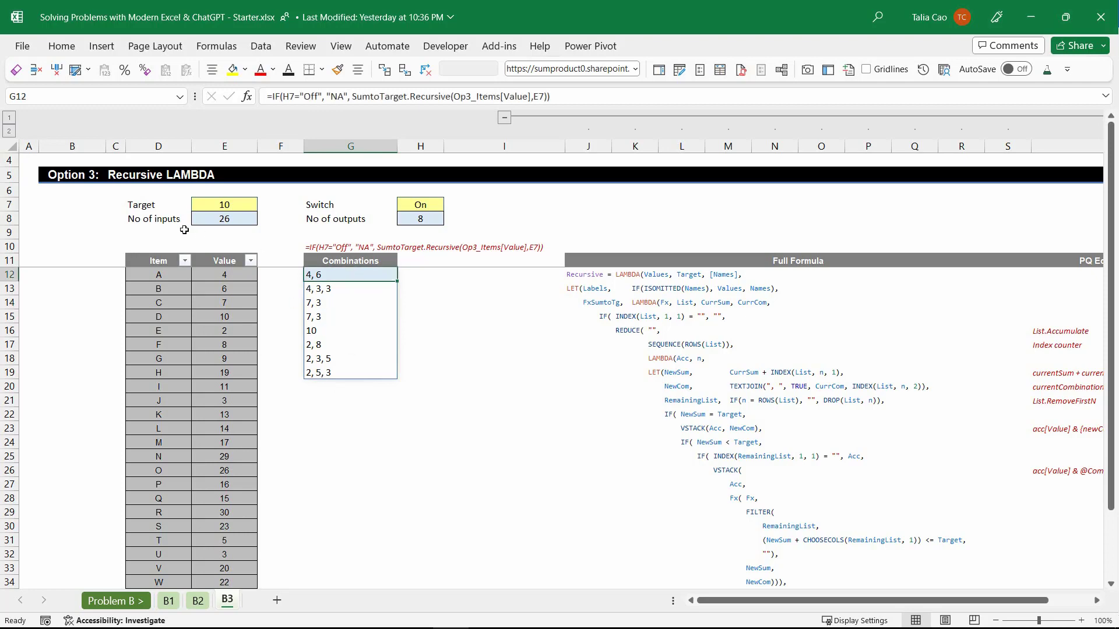
click(111, 187)
click(88, 70)
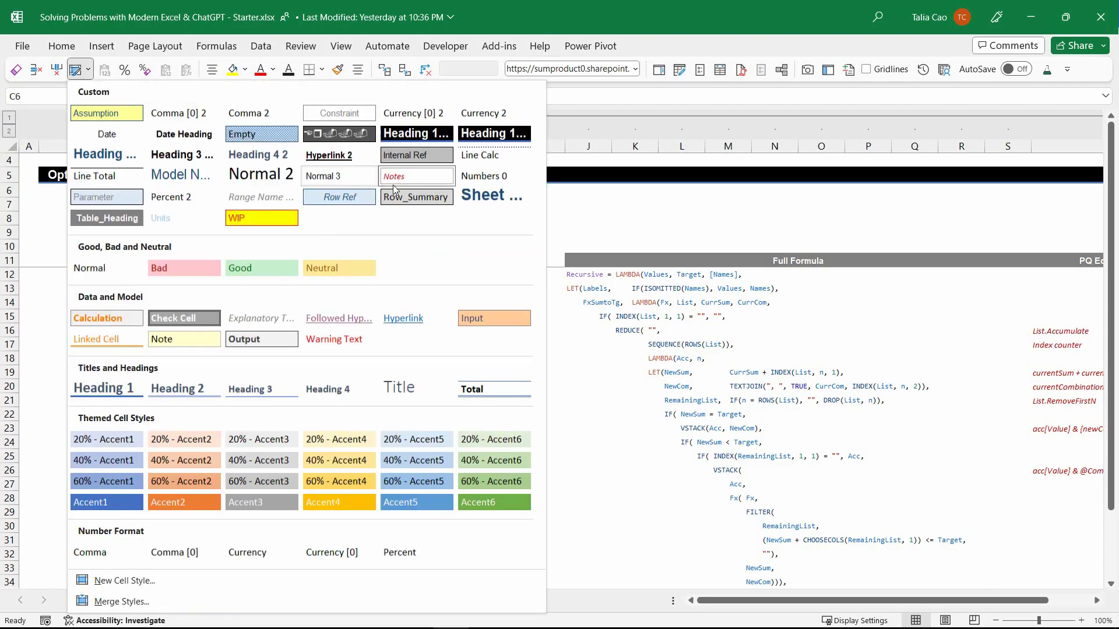
click(97, 112)
- Review the Option 3 Value column against the Combinations list, and switch to the Summary slide of the presentation
click(232, 306)
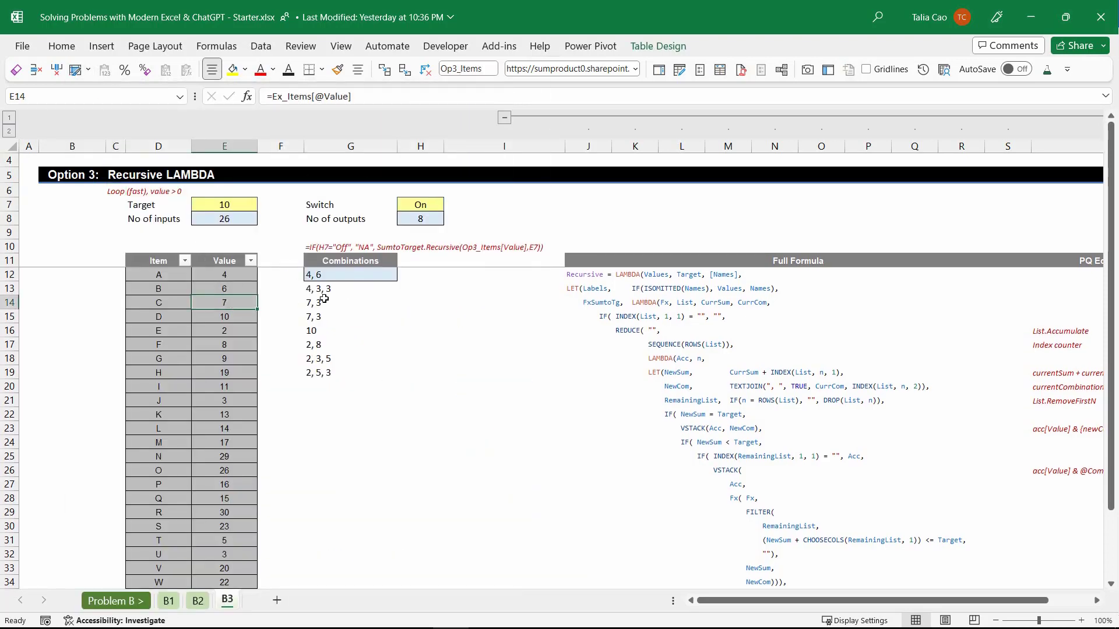
click(345, 289)
click(223, 272)
click(225, 258)
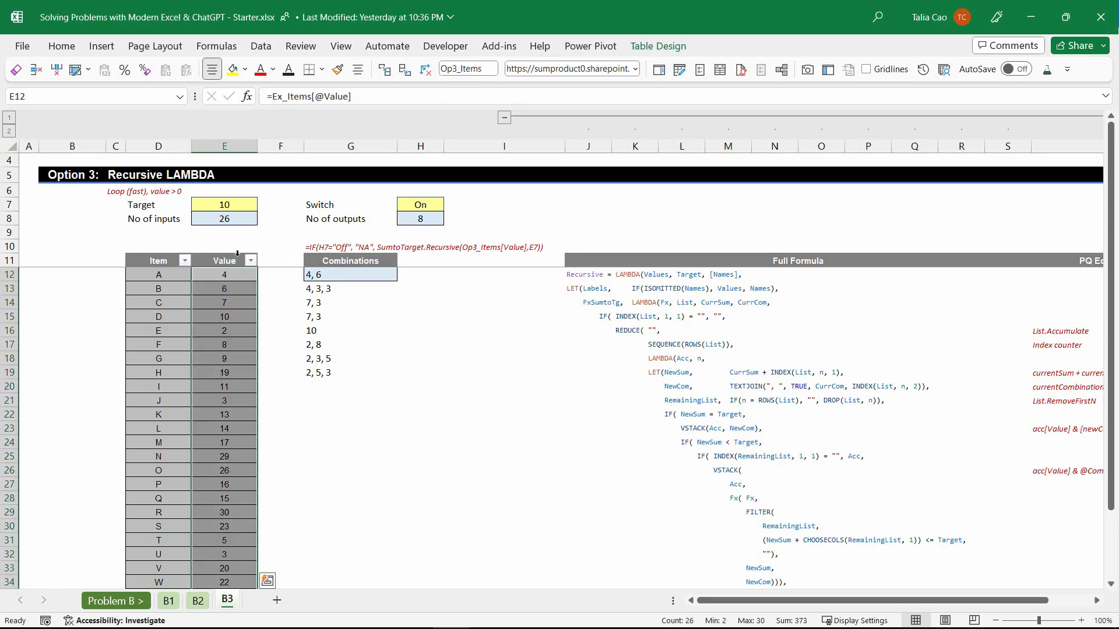
click(238, 253)
click(235, 280)
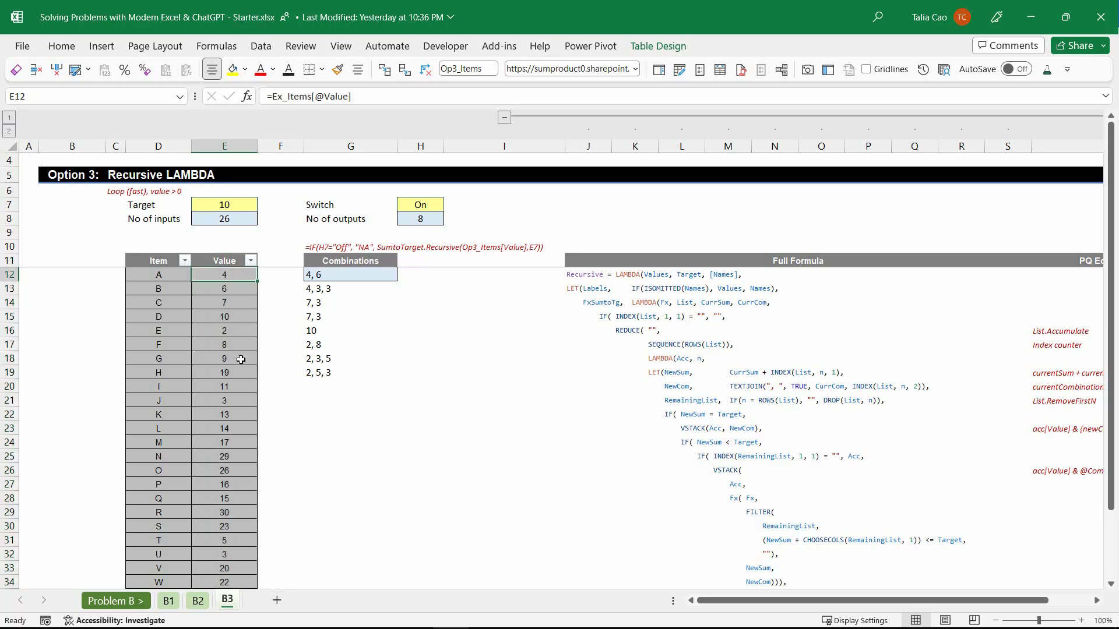
click(234, 444)
click(230, 290)
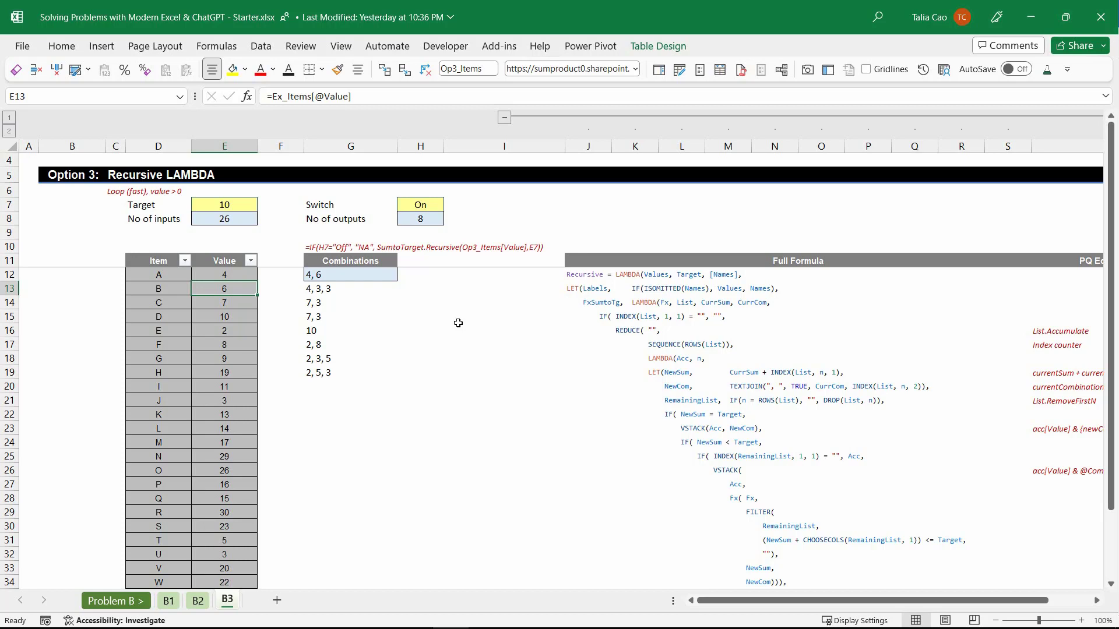
key(alt+Tab)
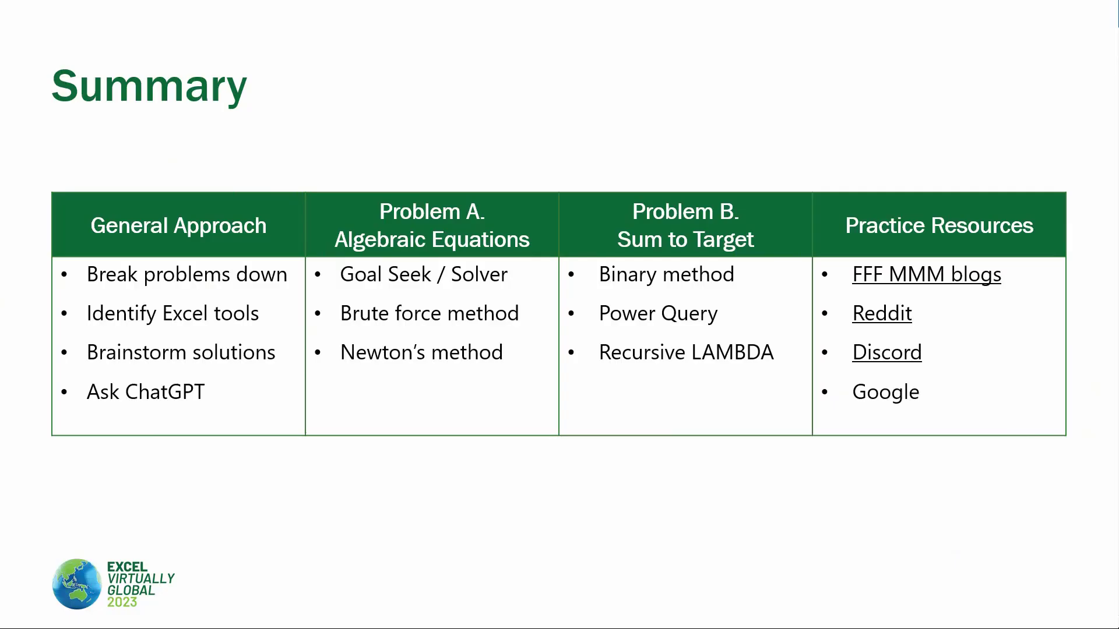